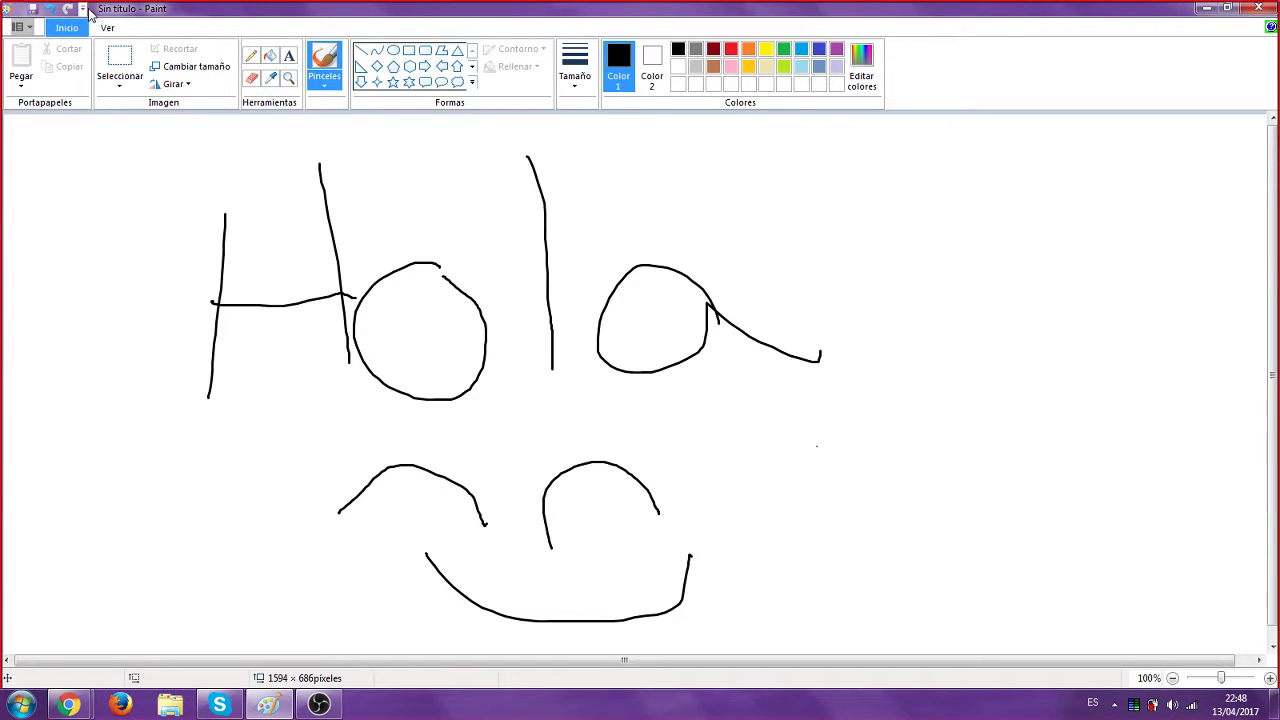
Undo the smiley face and the handwritten "Hola" strokes until the canvas is blank
click(49, 12)
click(49, 12)
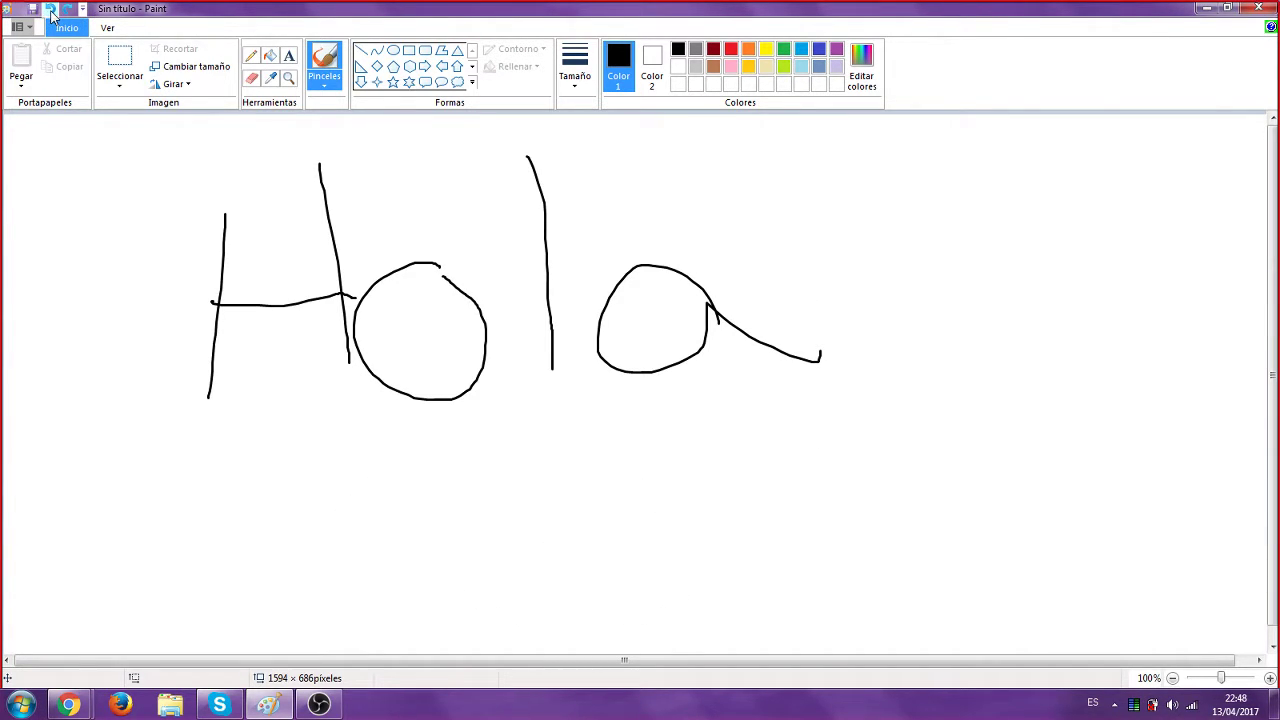
click(49, 12)
click(49, 12)
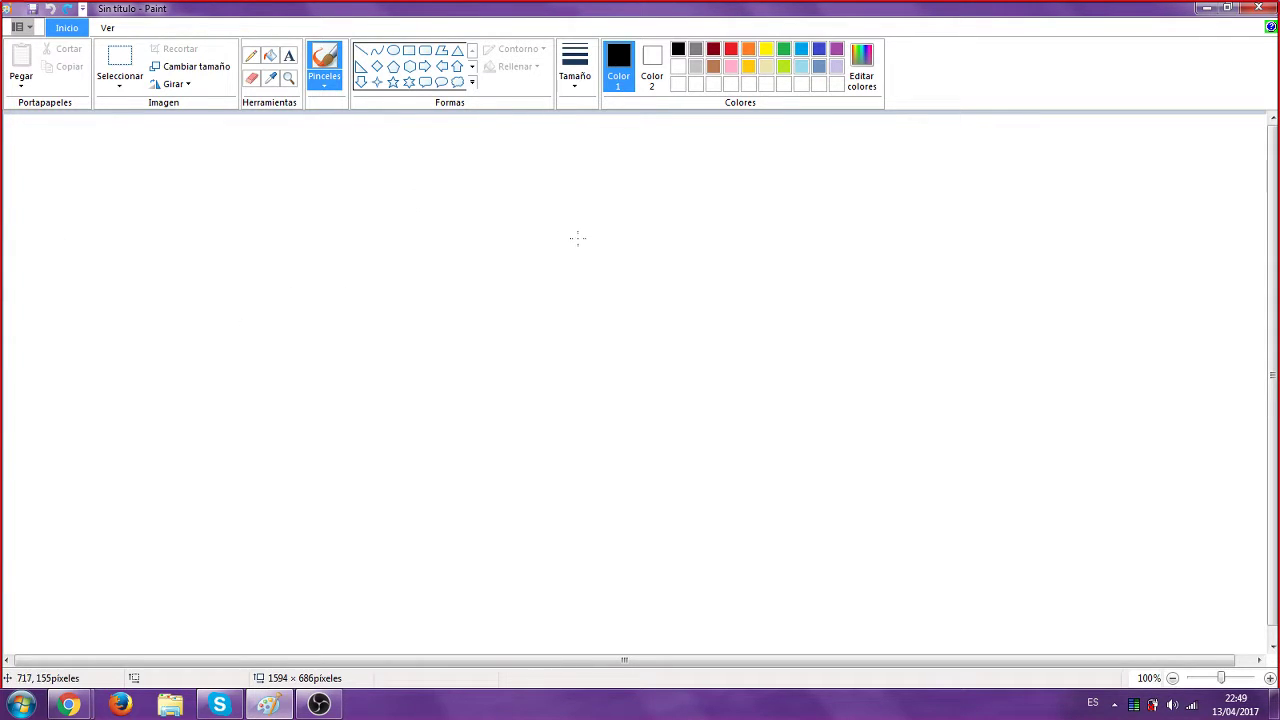
mouse_move(598, 233)
mouse_down()
mouse_move(336, 204)
mouse_move(559, 177)
mouse_move(624, 686)
mouse_move(420, 238)
mouse_move(10, 261)
mouse_move(611, 400)
mouse_move(488, 174)
mouse_move(830, 298)
mouse_move(694, 141)
mouse_move(740, 367)
mouse_move(509, 342)
mouse_move(631, 482)
mouse_move(405, 323)
mouse_move(457, 362)
mouse_move(835, 311)
mouse_move(556, 272)
mouse_up()
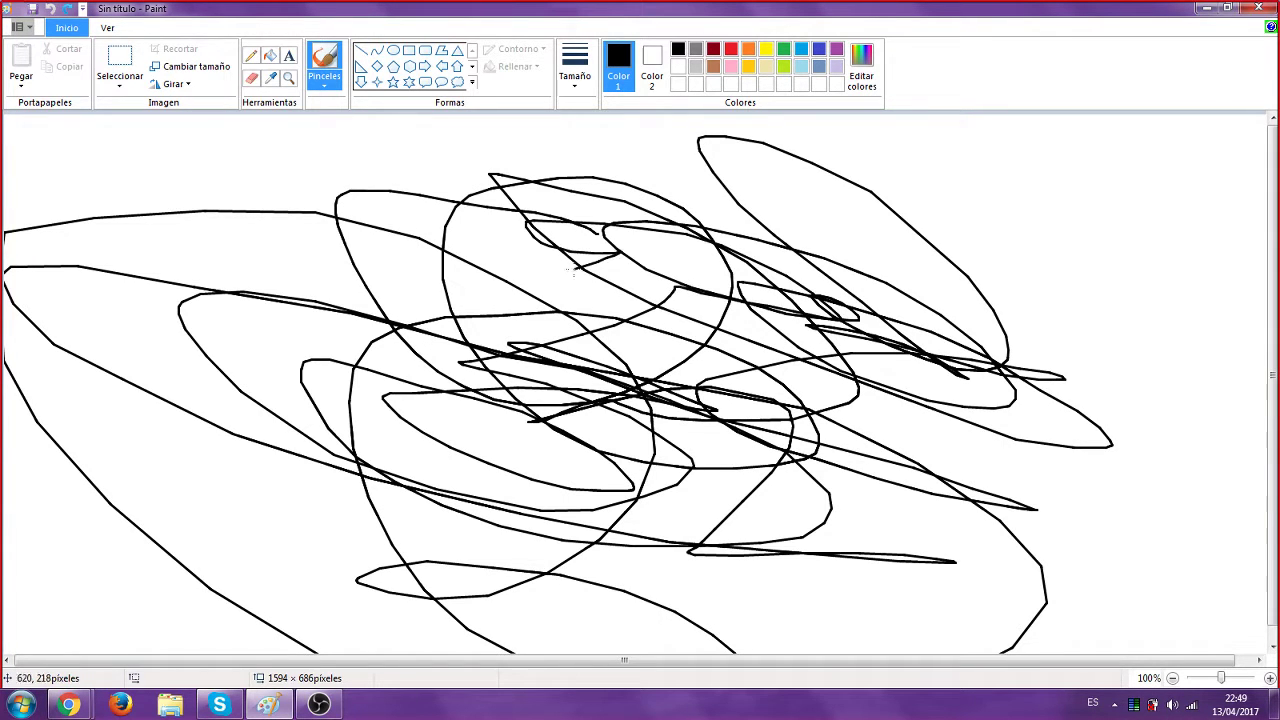
click(50, 8)
mouse_move(623, 294)
mouse_down()
mouse_move(445, 233)
mouse_move(700, 452)
mouse_move(505, 470)
mouse_move(330, 330)
mouse_move(745, 388)
mouse_move(1060, 405)
mouse_move(600, 365)
mouse_move(365, 395)
mouse_move(660, 527)
mouse_up()
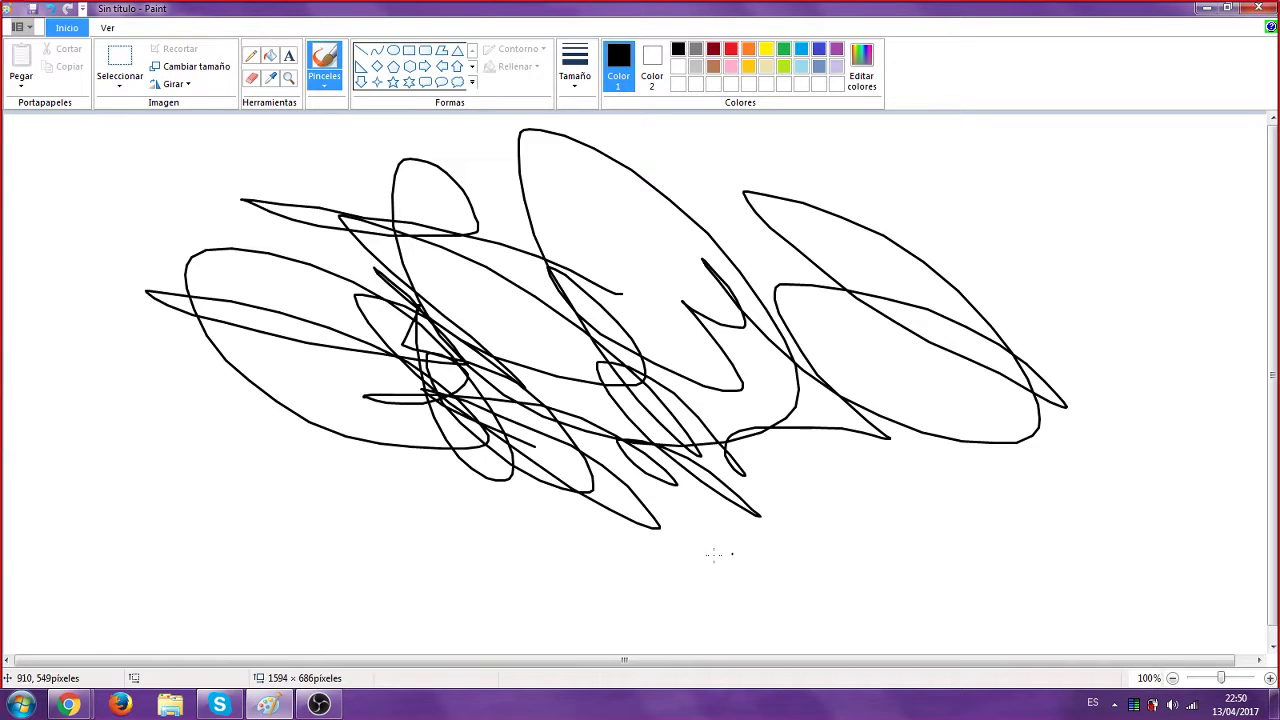
click(50, 8)
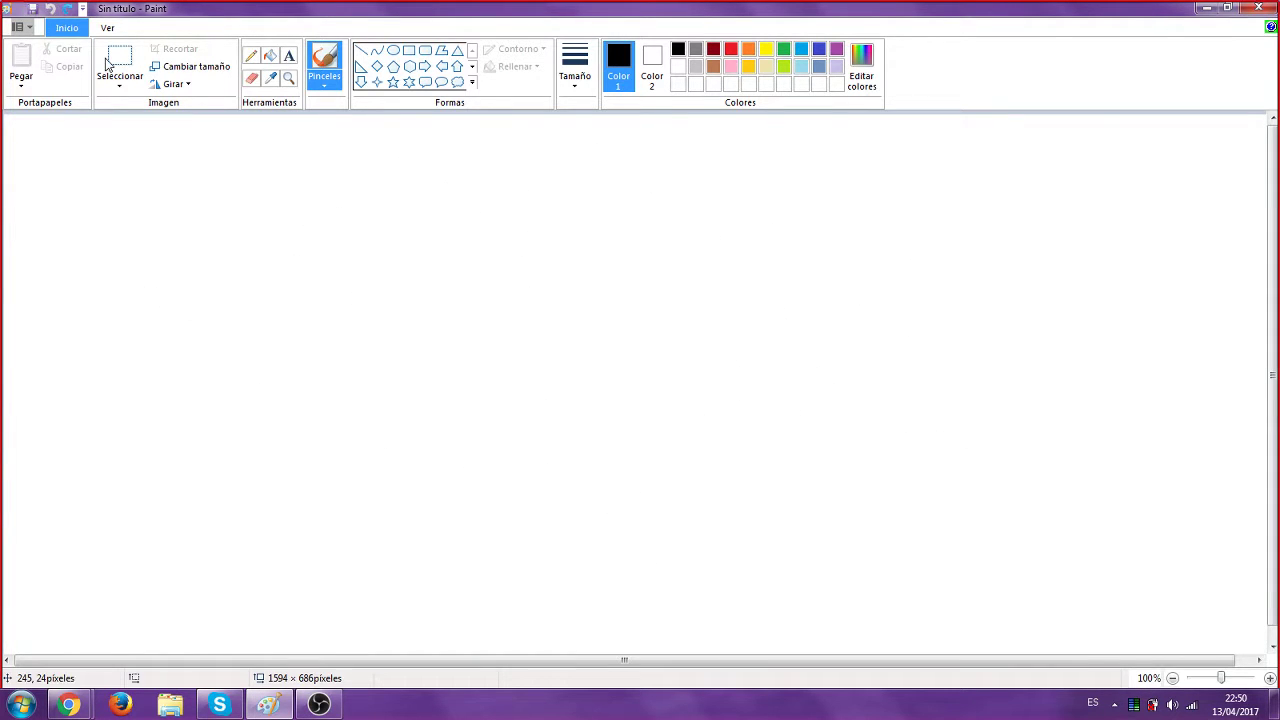
mouse_move(418, 346)
mouse_down()
mouse_move(840, 432)
mouse_move(749, 467)
mouse_move(848, 374)
mouse_move(680, 226)
mouse_move(569, 527)
mouse_move(394, 401)
mouse_move(537, 198)
mouse_move(788, 438)
mouse_move(700, 437)
mouse_move(1168, 373)
mouse_move(940, 407)
mouse_move(537, 229)
mouse_move(969, 216)
mouse_move(938, 277)
mouse_move(363, 476)
mouse_move(377, 410)
mouse_move(452, 318)
mouse_move(695, 300)
mouse_move(718, 246)
mouse_move(531, 252)
mouse_move(915, 300)
mouse_move(852, 358)
mouse_move(355, 354)
mouse_move(392, 439)
mouse_move(729, 453)
mouse_move(860, 300)
mouse_up()
click(52, 10)
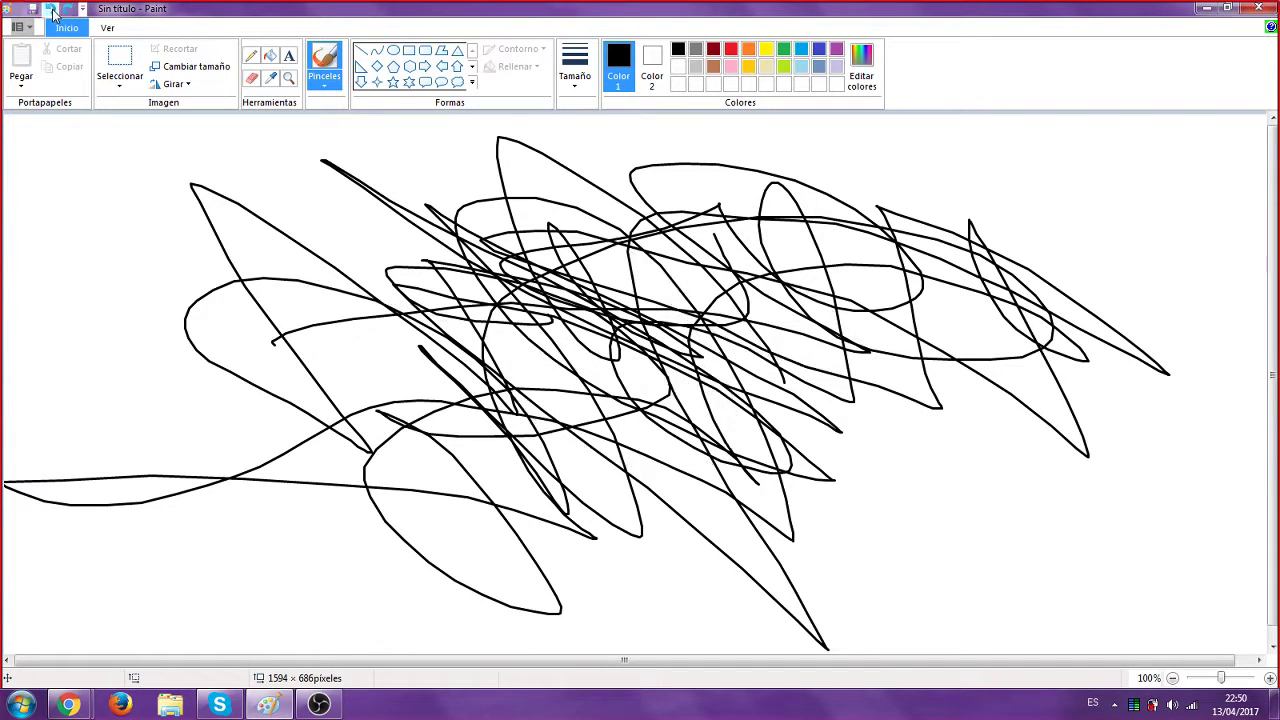
click(50, 10)
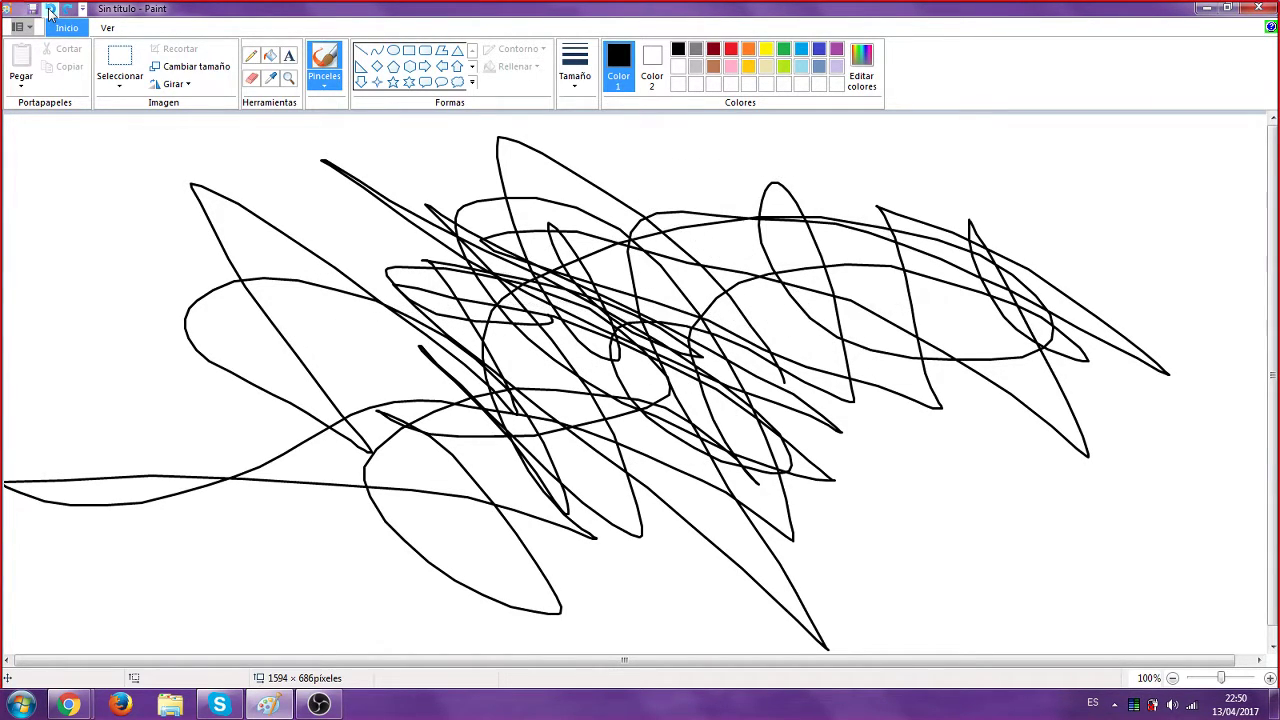
click(50, 10)
mouse_move(426, 265)
mouse_down()
mouse_move(629, 268)
mouse_move(564, 251)
mouse_move(521, 299)
mouse_move(314, 144)
mouse_move(442, 147)
mouse_move(699, 220)
mouse_move(549, 243)
mouse_move(715, 302)
mouse_move(692, 346)
mouse_move(525, 378)
mouse_move(526, 222)
mouse_move(363, 202)
mouse_move(681, 318)
mouse_move(616, 325)
mouse_move(788, 492)
mouse_move(905, 406)
mouse_move(642, 393)
mouse_move(494, 447)
mouse_move(645, 228)
mouse_move(688, 272)
mouse_move(595, 228)
mouse_move(858, 342)
mouse_move(920, 420)
mouse_move(728, 522)
mouse_move(570, 362)
mouse_move(550, 200)
mouse_move(658, 438)
mouse_move(672, 532)
mouse_up()
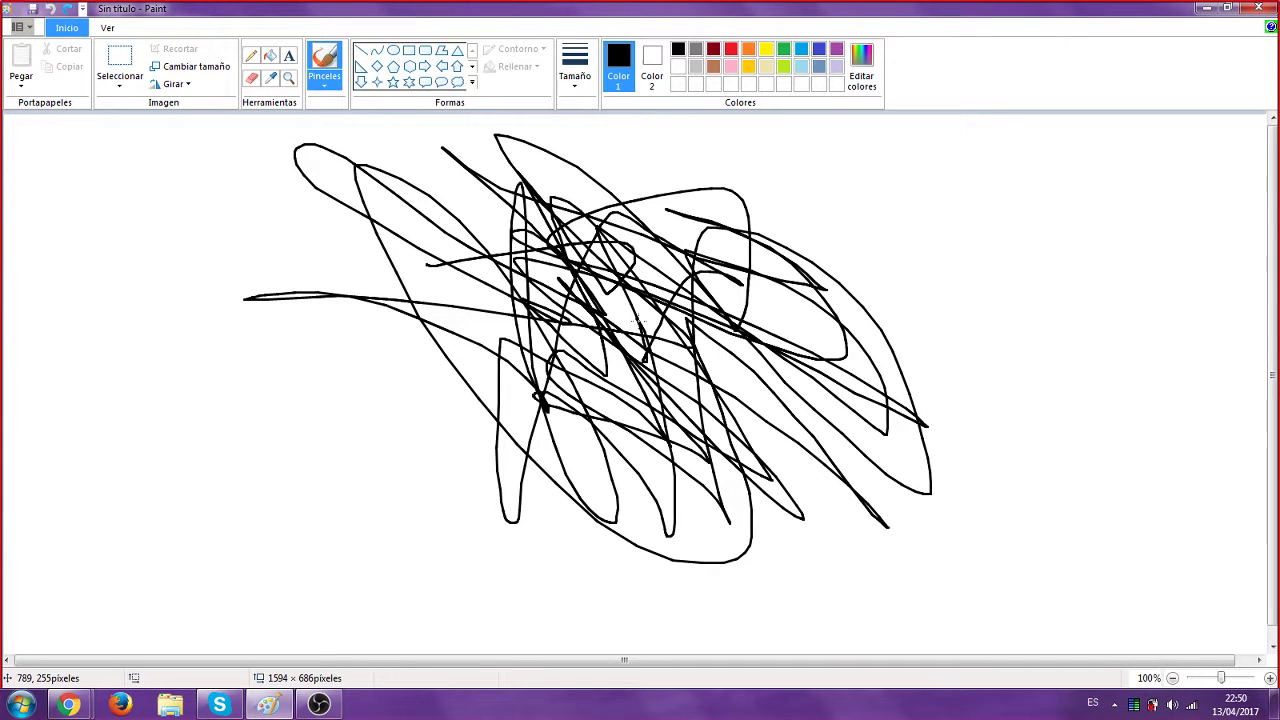
click(50, 8)
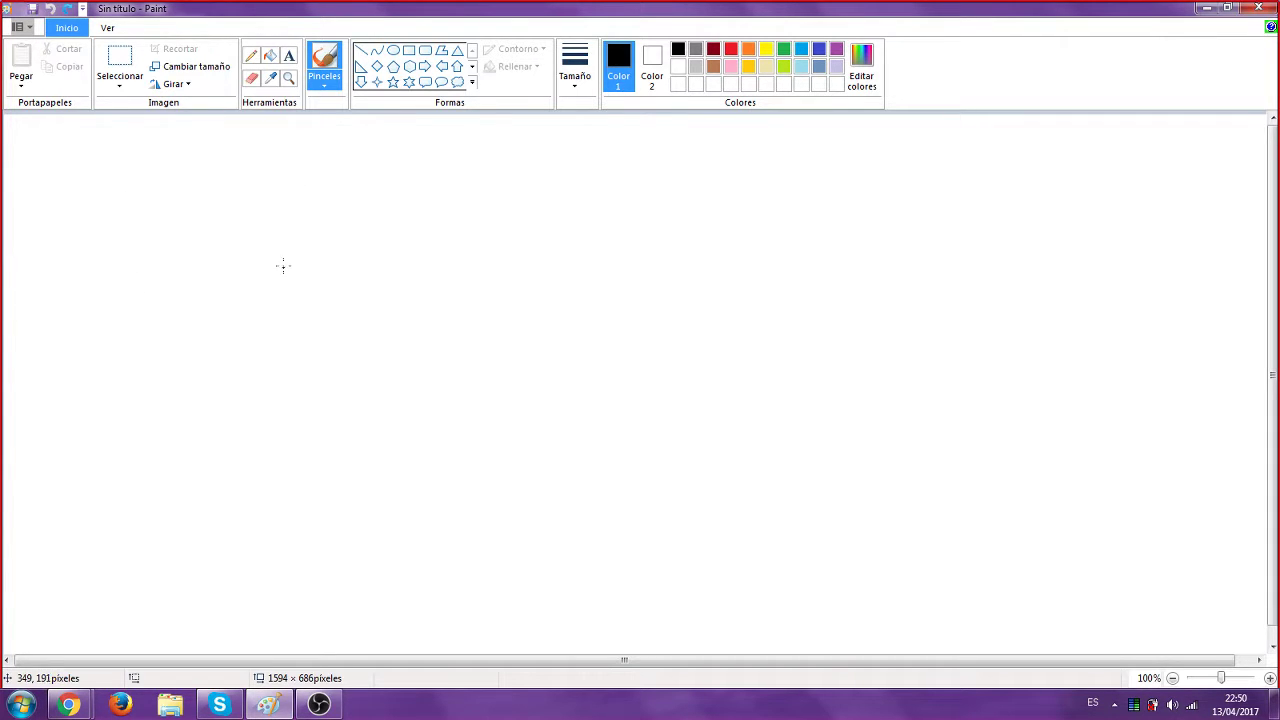
Choose the ellipse shape and set Color 1 to yellow
click(394, 51)
click(766, 48)
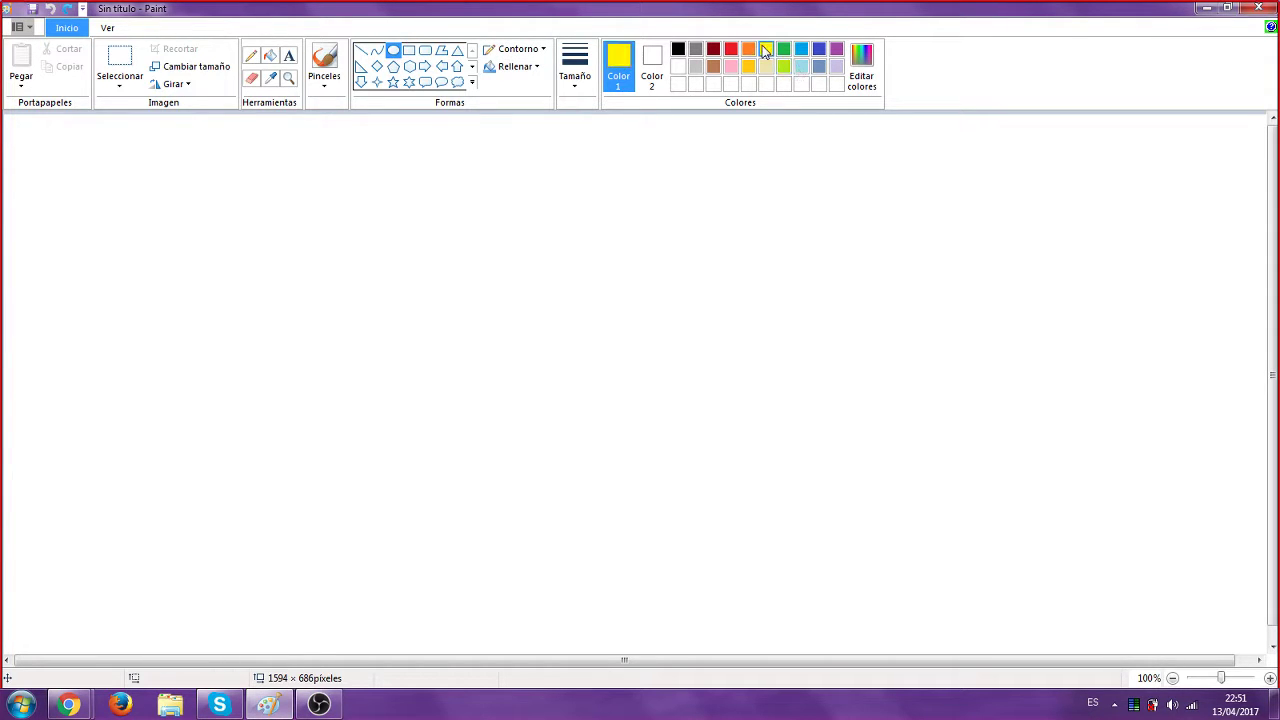
drag(477, 194, 737, 447)
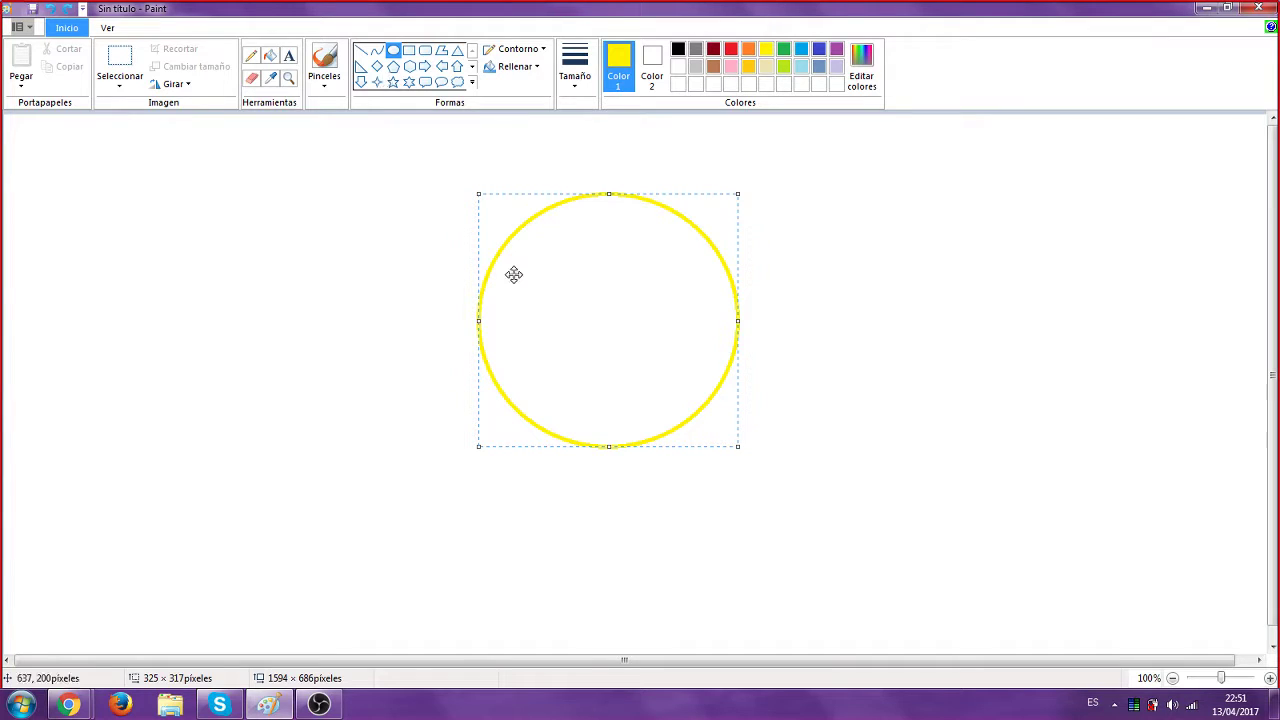
drag(494, 266, 557, 386)
drag(526, 340, 563, 294)
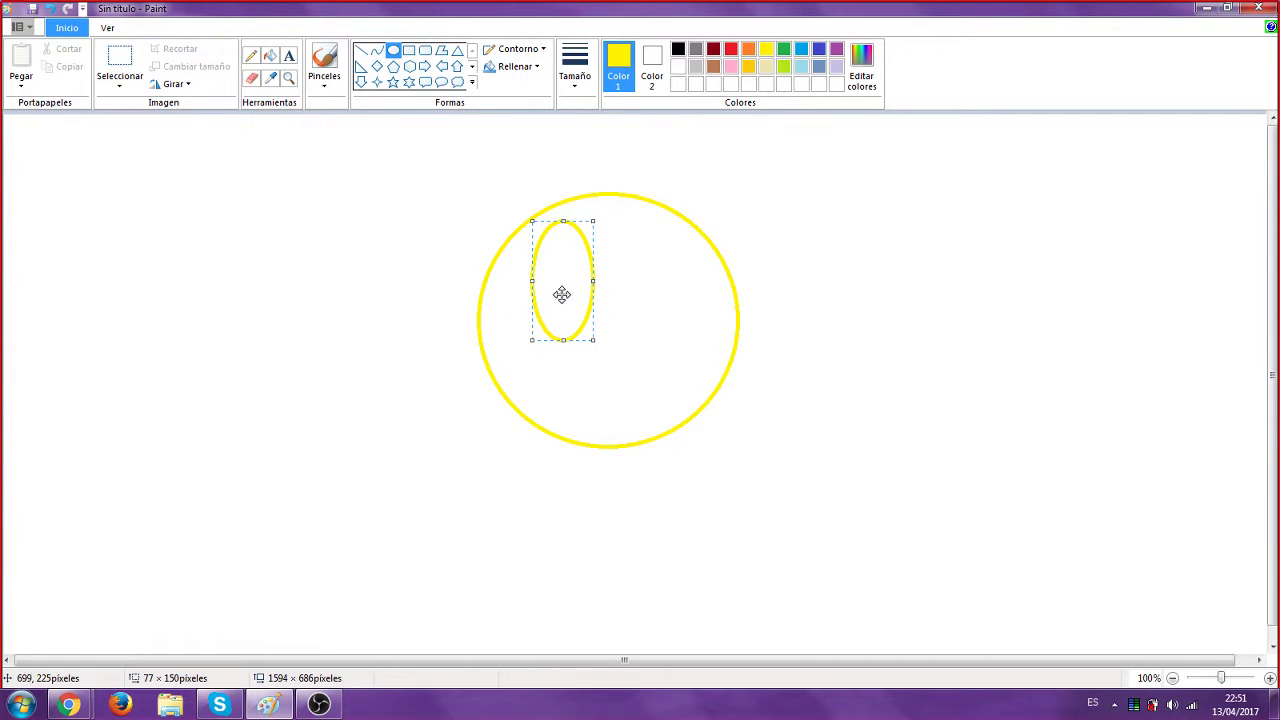
click(49, 9)
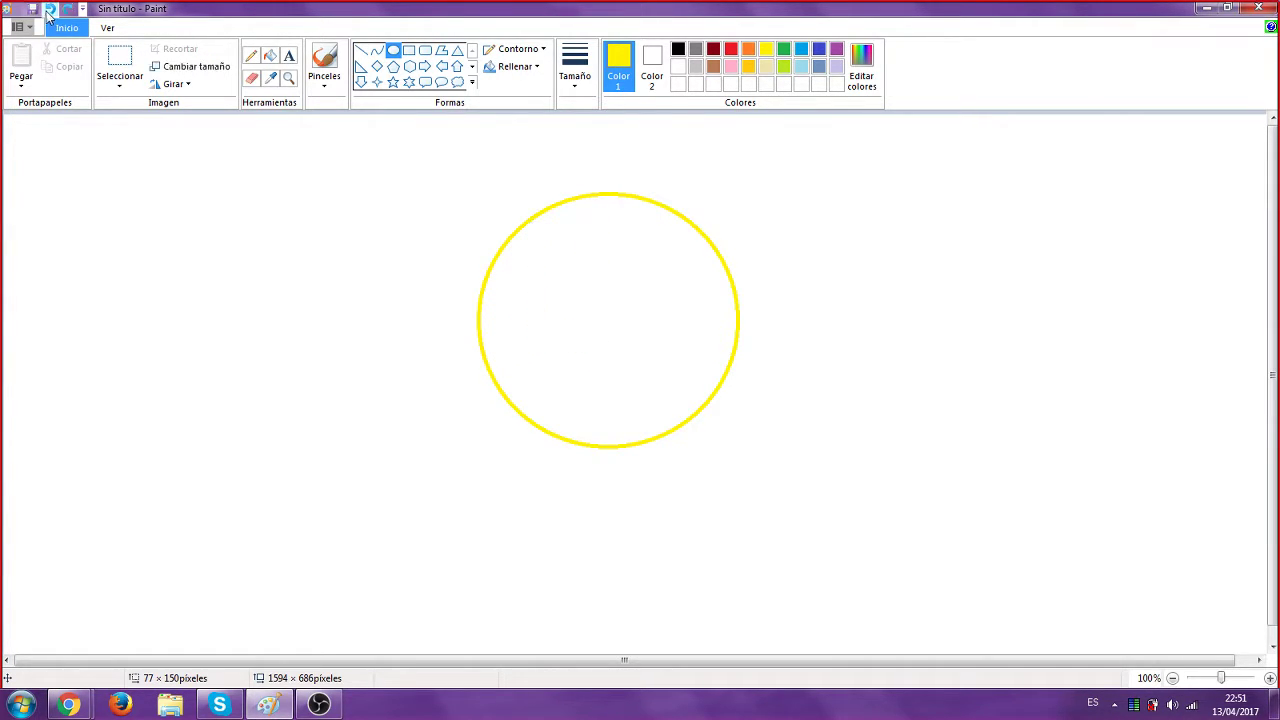
click(49, 9)
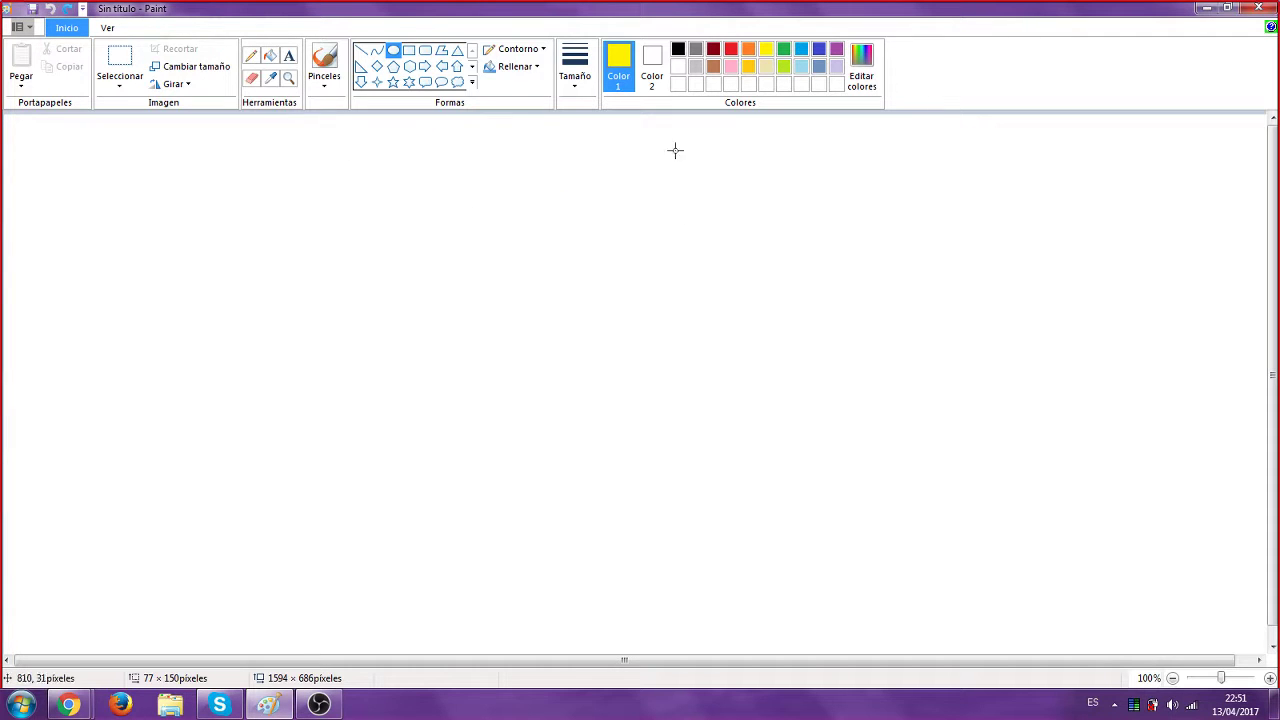
Draw a yellow circle about 510 × 503 px and move it up to the middle of the canvas
drag(380, 209, 784, 610)
drag(659, 486, 666, 429)
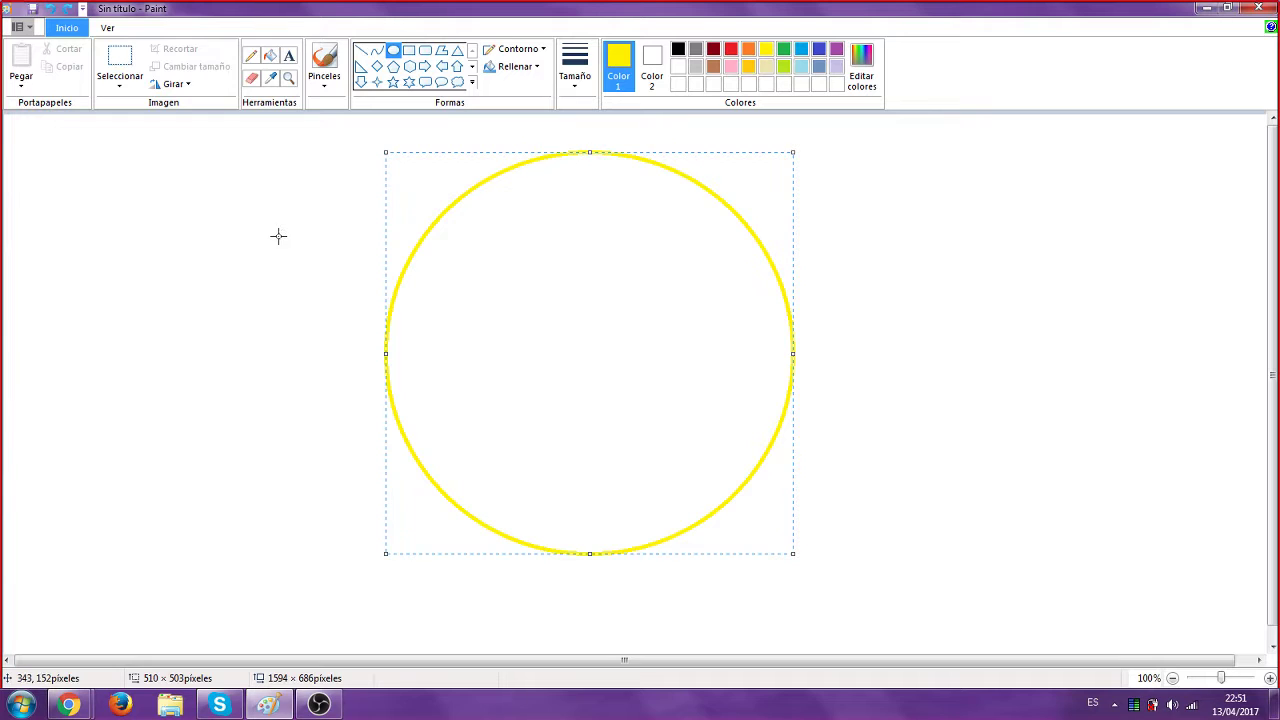
Paint over part of the circle's left edge with a white brush at the thickest size to open a gap
click(324, 62)
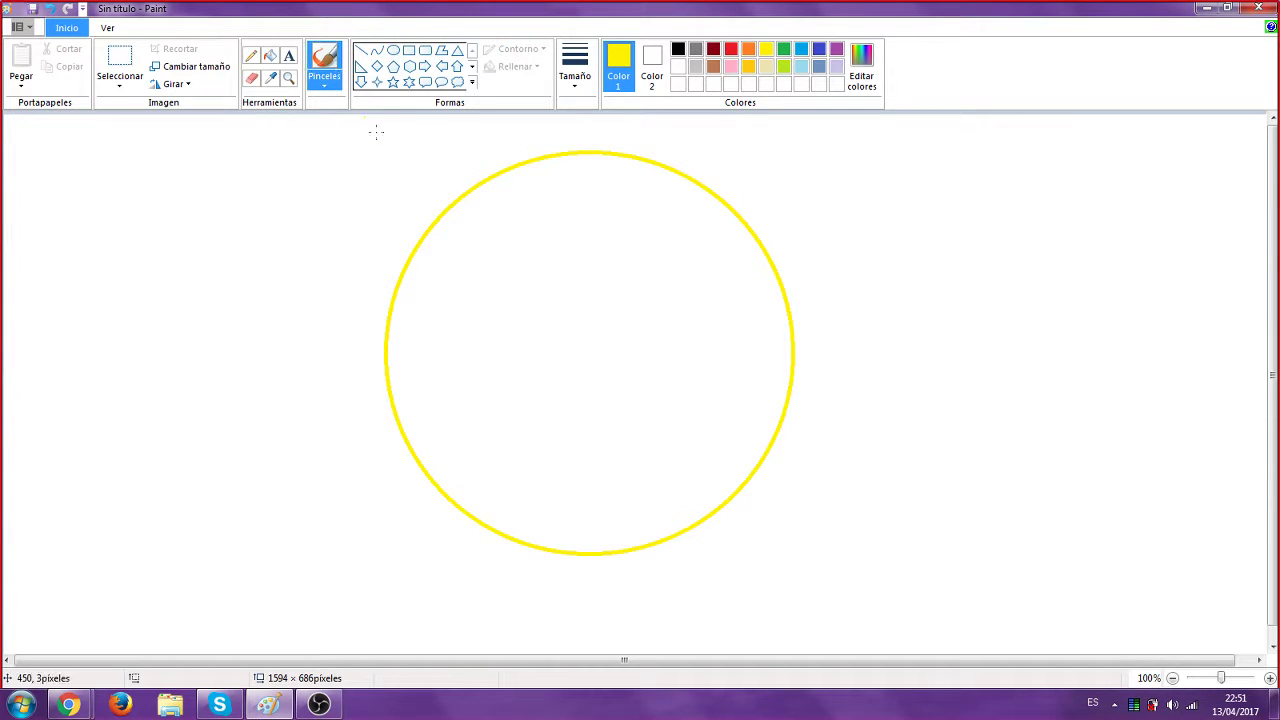
click(679, 66)
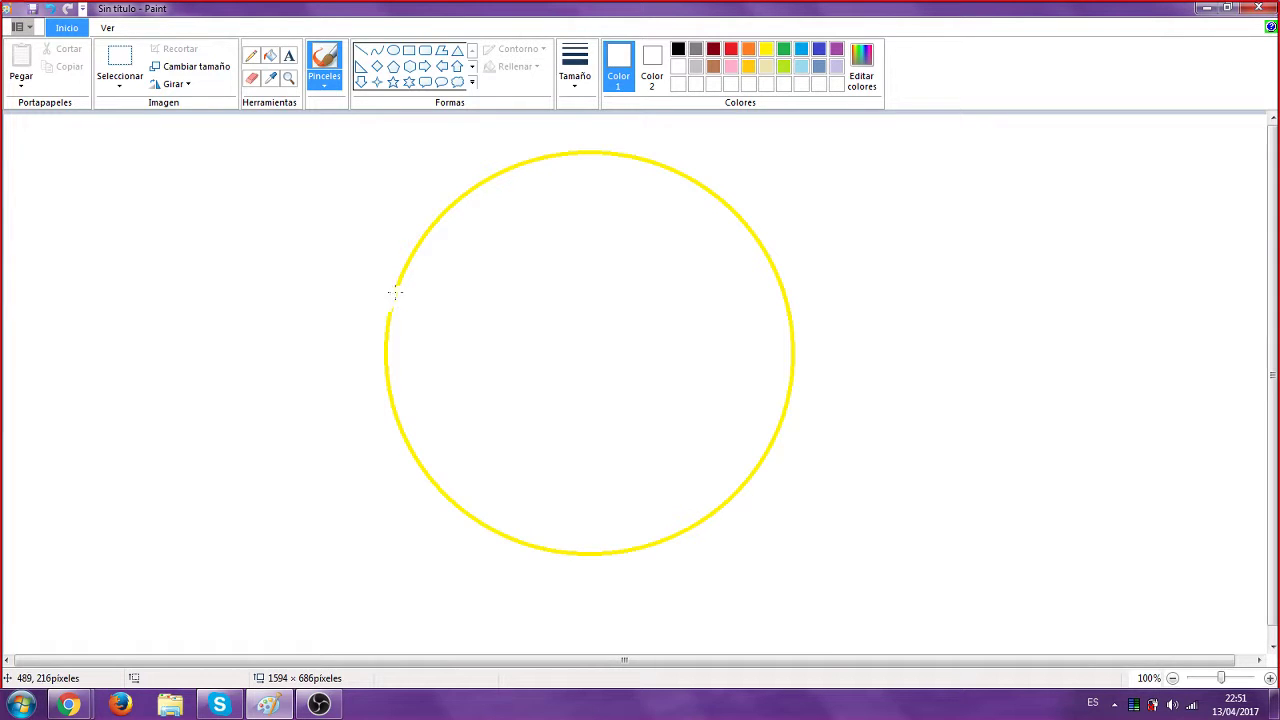
click(575, 70)
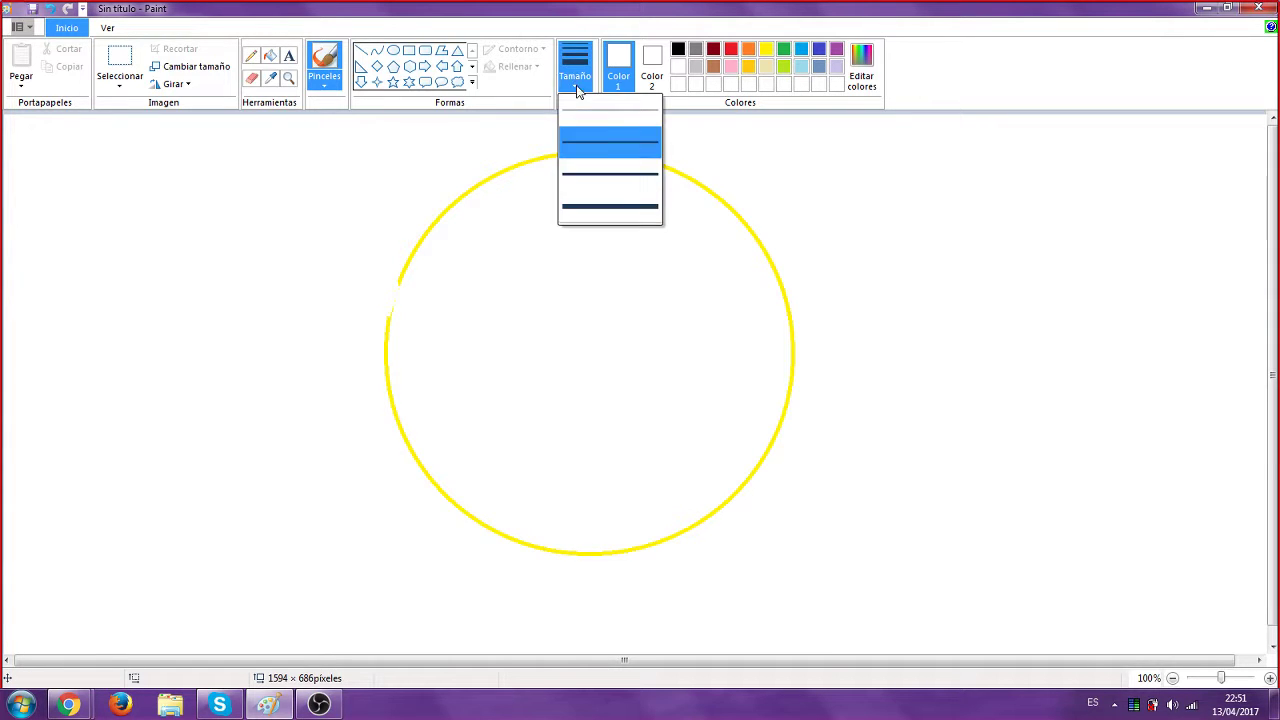
click(617, 202)
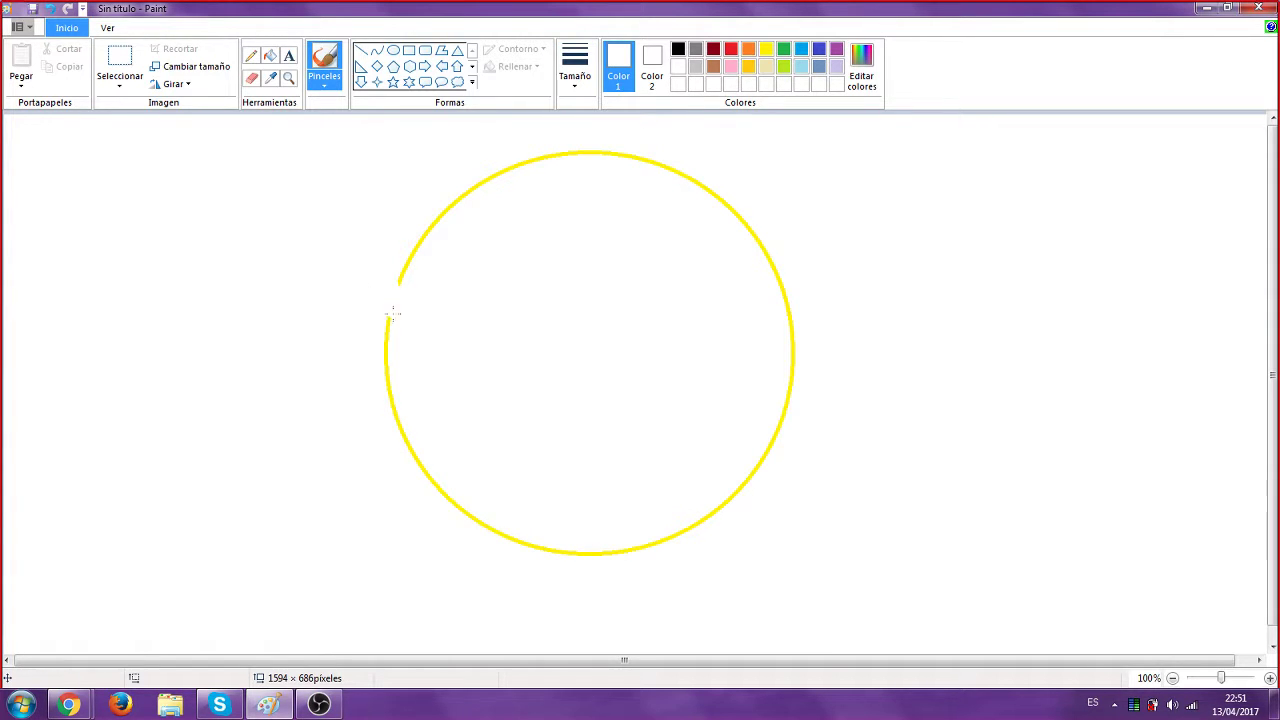
mouse_move(388, 348)
mouse_down()
mouse_move(387, 320)
mouse_move(405, 444)
mouse_up()
Draw a wedge-shaped mouth in yellow with the brush, joining the two ends of the gap in the circle
click(766, 48)
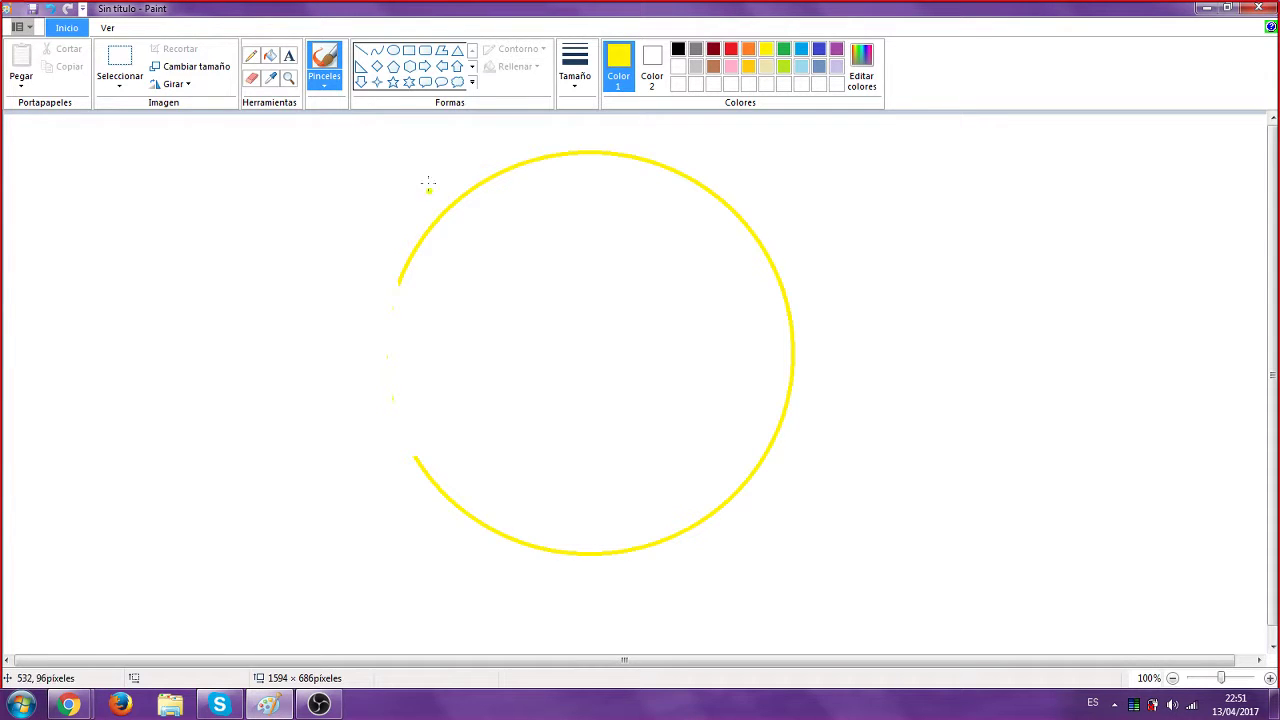
mouse_move(398, 284)
mouse_down()
mouse_move(523, 336)
mouse_move(418, 462)
mouse_up()
click(926, 380)
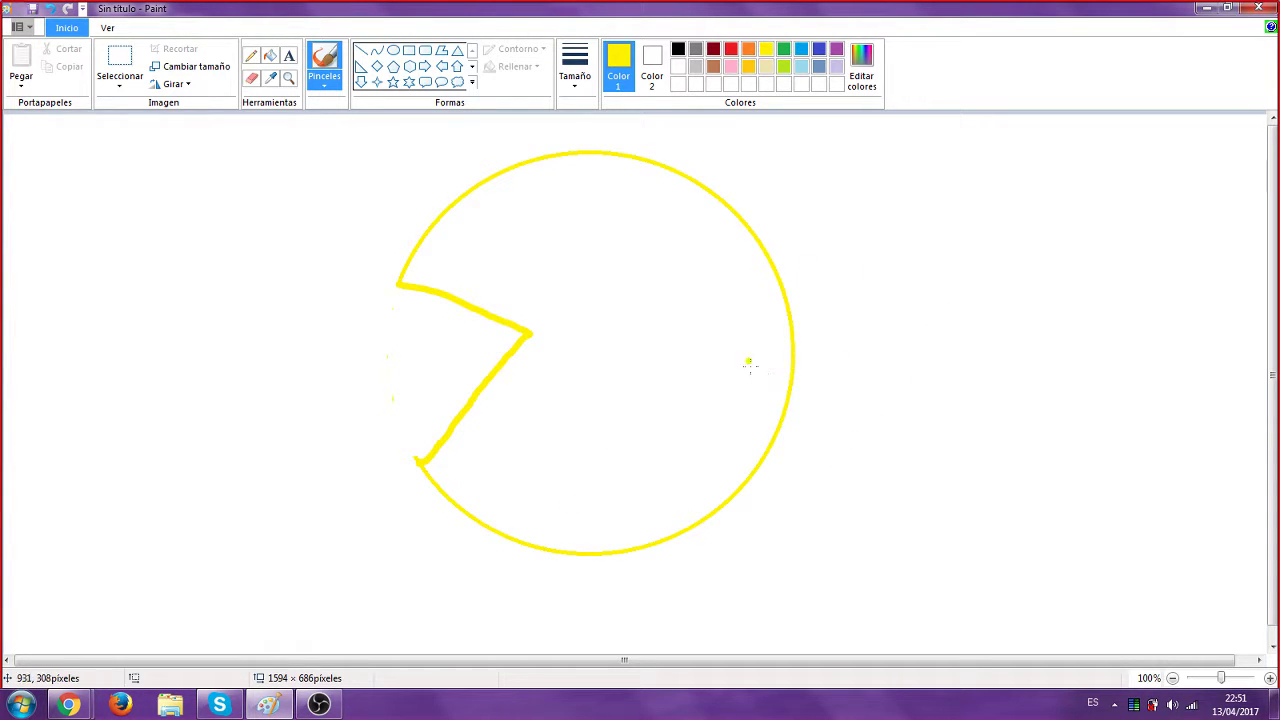
Draw a long yellow arm with a hand hanging from the body's right side and an oval eye above the mouth
mouse_move(745, 330)
mouse_down()
mouse_move(940, 482)
mouse_move(955, 543)
mouse_up()
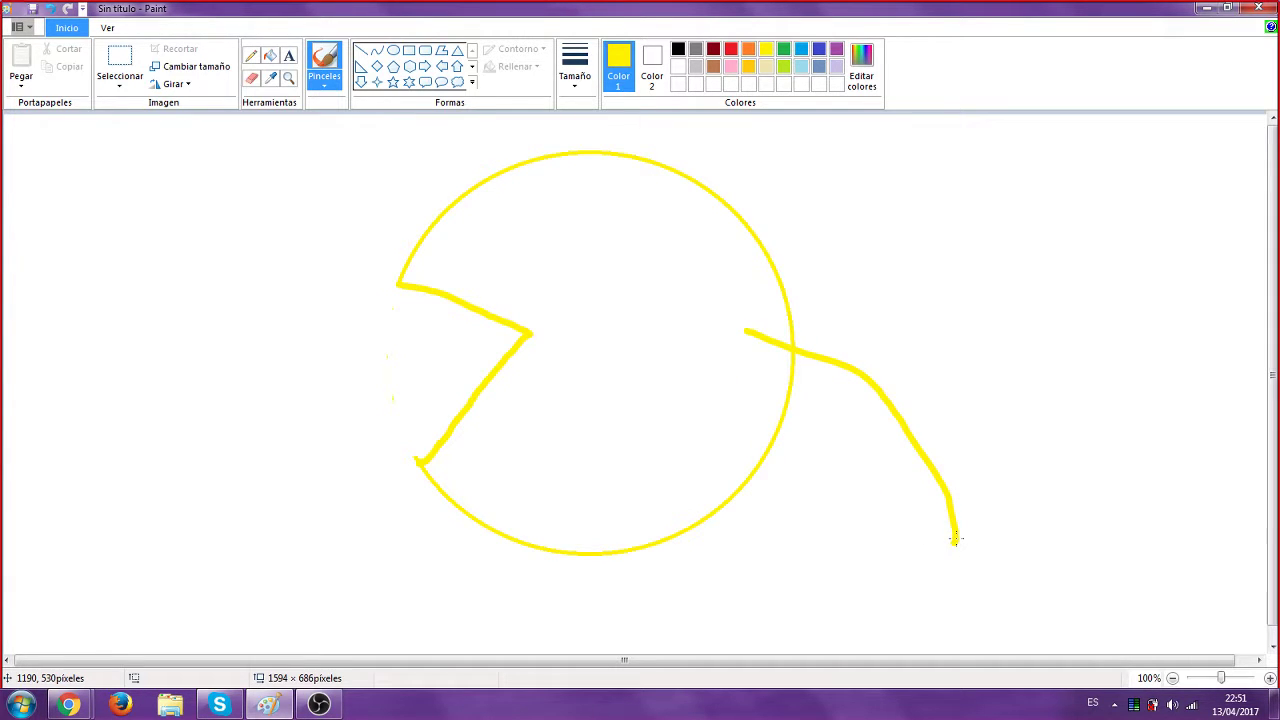
mouse_move(955, 540)
mouse_down()
mouse_move(915, 554)
mouse_move(825, 420)
mouse_move(745, 368)
mouse_up()
mouse_move(918, 555)
mouse_down()
mouse_move(894, 628)
mouse_move(923, 594)
mouse_move(927, 640)
mouse_move(967, 650)
mouse_move(986, 569)
mouse_move(965, 543)
mouse_up()
click(670, 329)
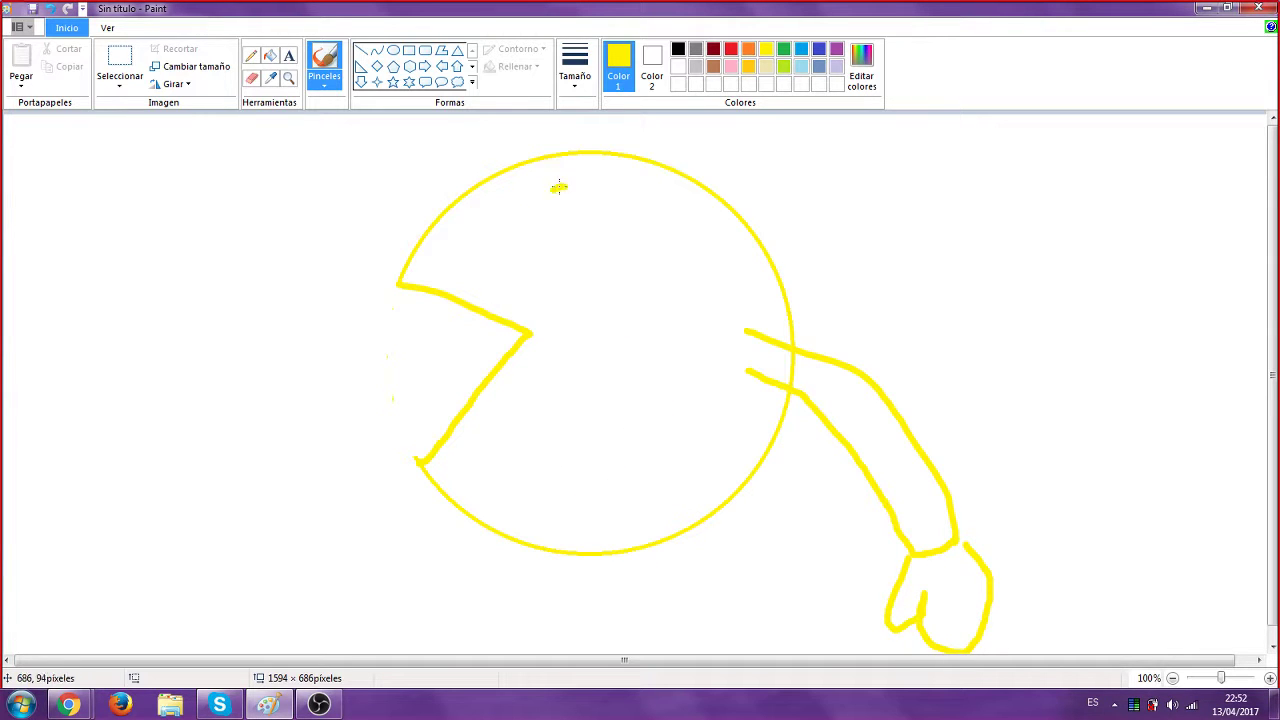
mouse_move(562, 187)
mouse_down()
mouse_move(539, 251)
mouse_move(599, 241)
mouse_move(559, 196)
mouse_up()
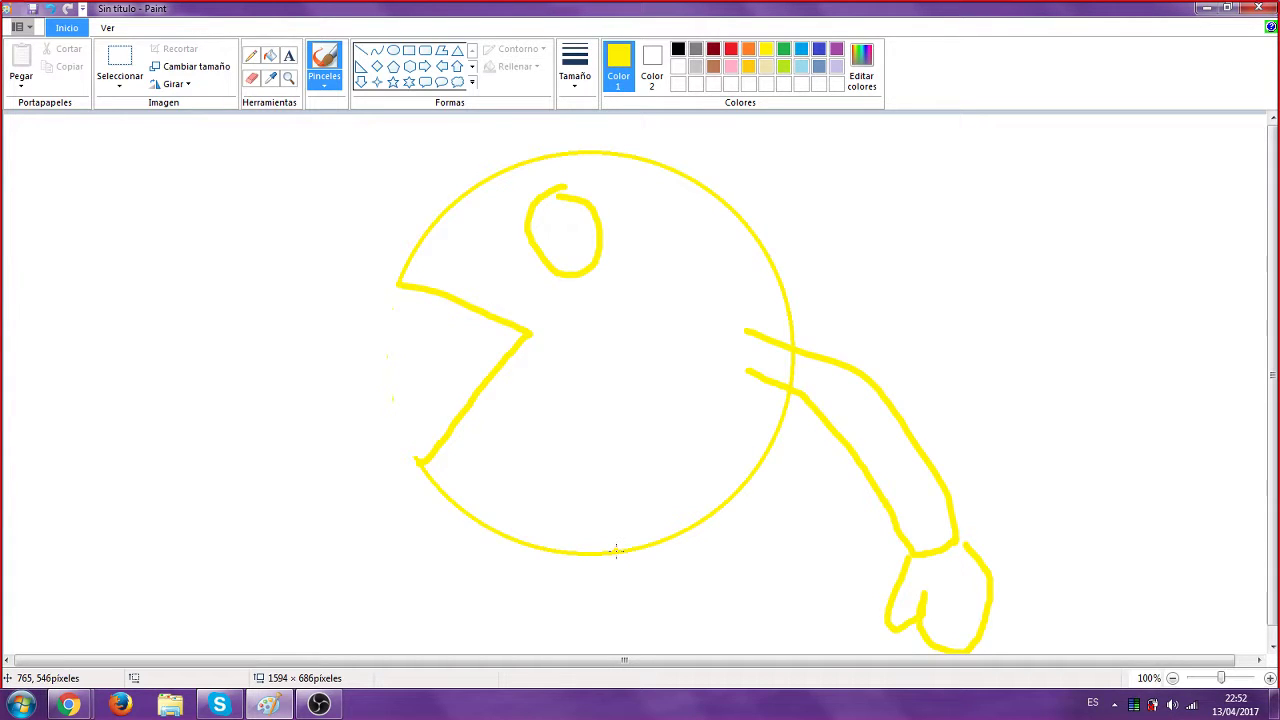
Draw two short yellow legs with feet under the circular body
drag(616, 552, 630, 632)
click(607, 595)
mouse_move(590, 556)
mouse_down()
mouse_move(588, 632)
mouse_move(630, 642)
mouse_up()
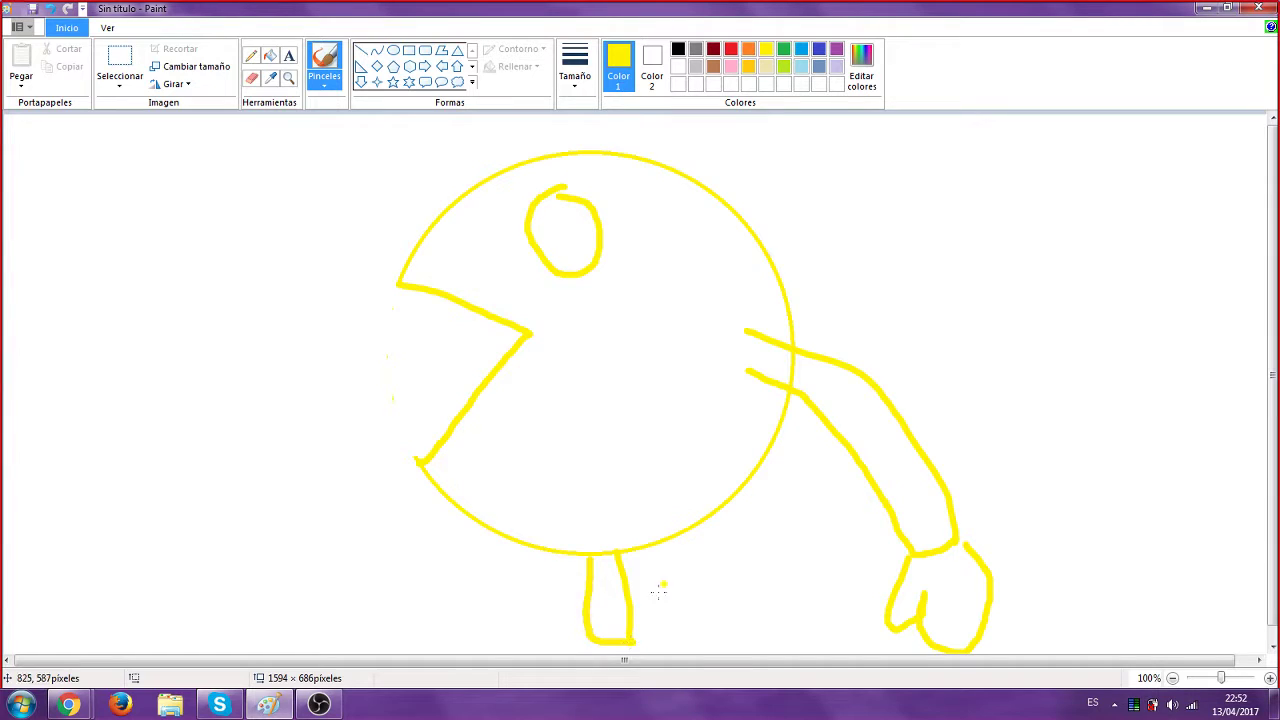
scroll(659, 591, down, 1)
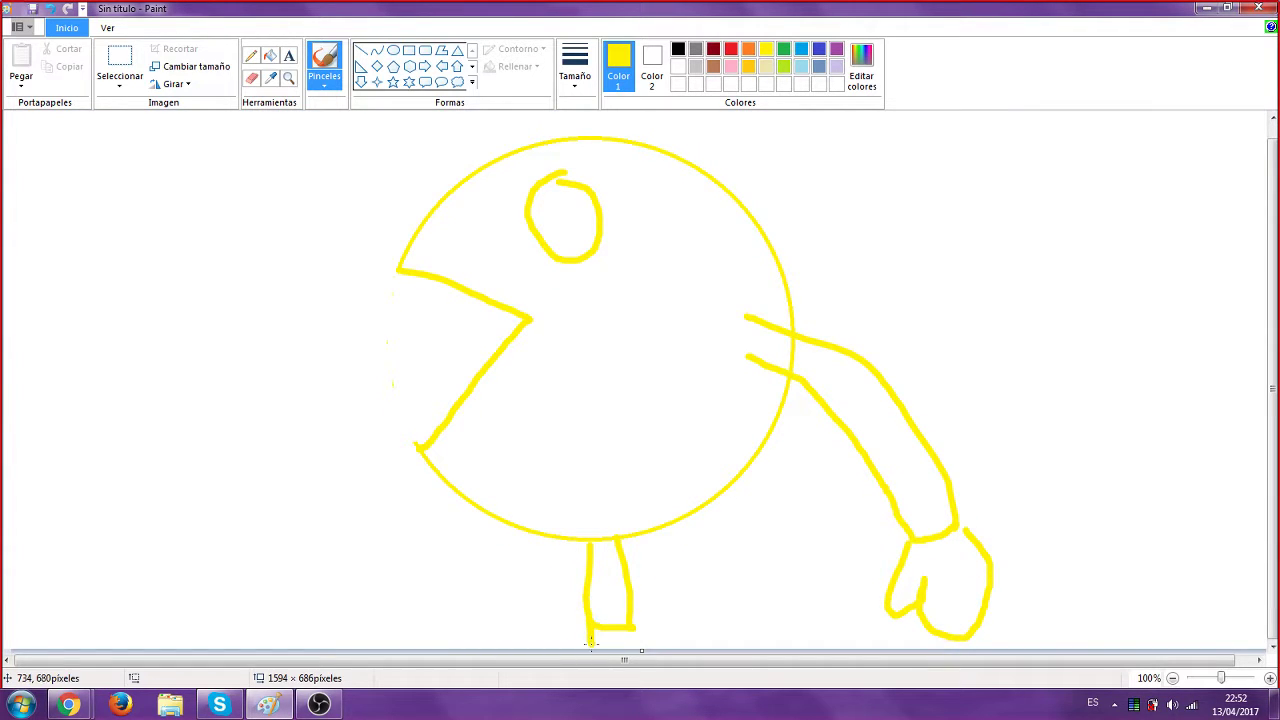
drag(641, 623, 672, 645)
drag(524, 532, 519, 603)
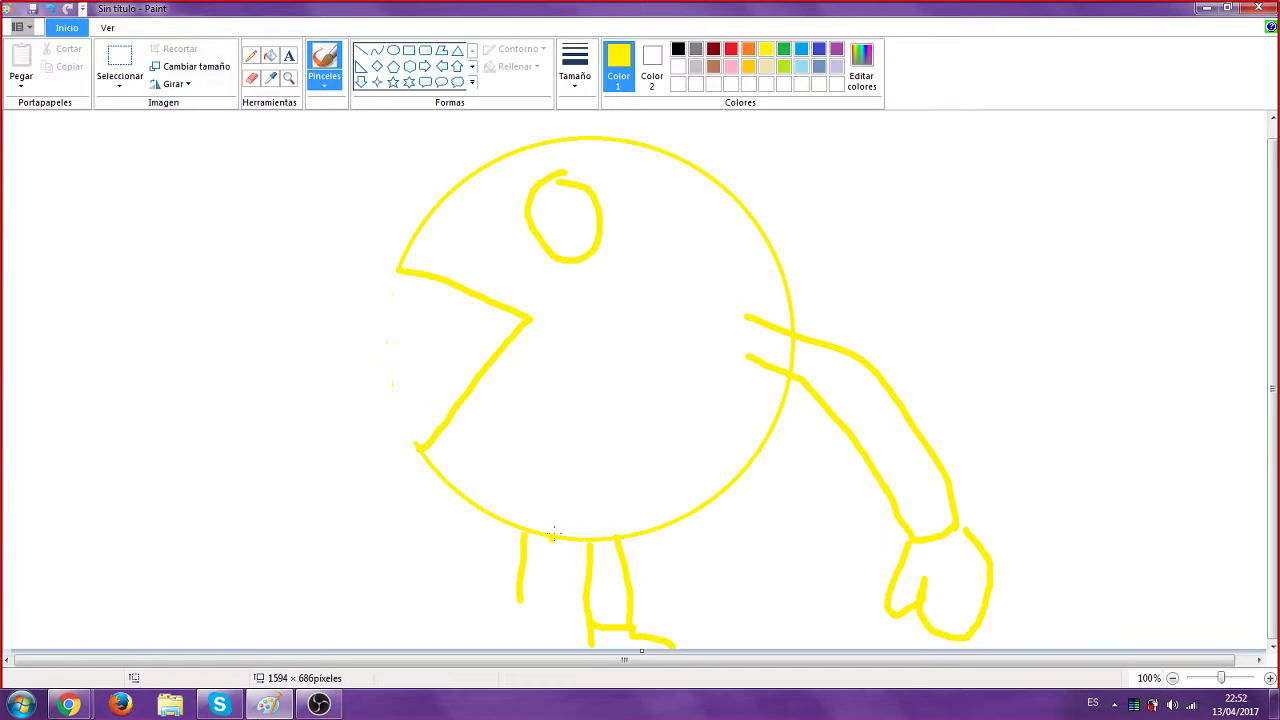
mouse_move(548, 544)
mouse_down()
mouse_move(541, 598)
mouse_move(481, 610)
mouse_move(497, 633)
mouse_move(532, 635)
mouse_move(540, 592)
mouse_up()
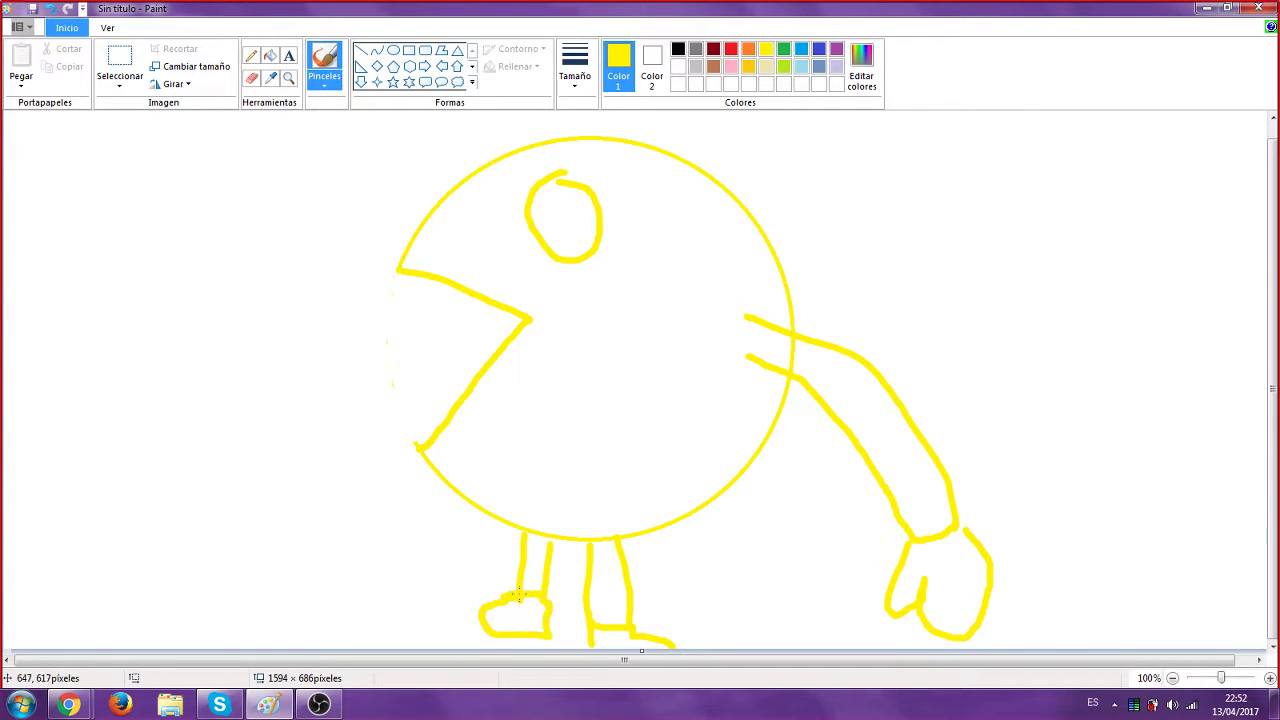
Draw a second, smaller yellow arm with a hand on the body's lower right, below the long arm
scroll(1000, 320, up, 1)
click(826, 403)
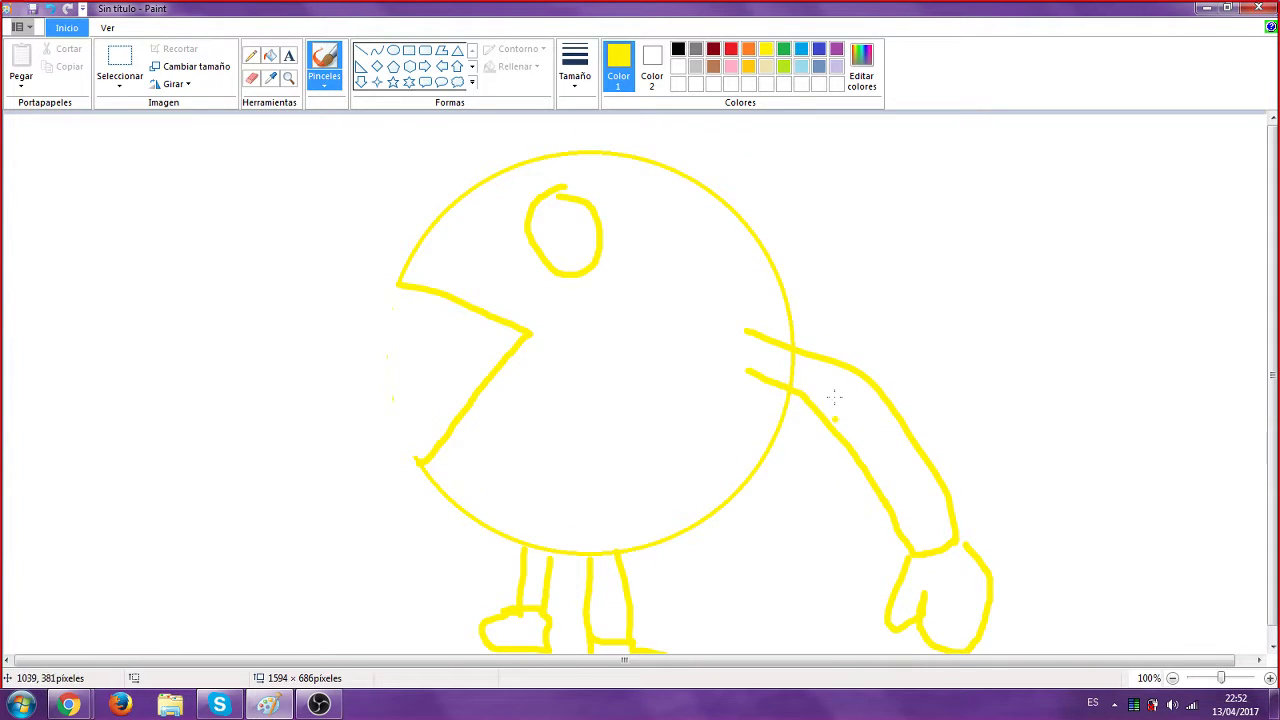
mouse_move(779, 437)
mouse_down()
mouse_move(806, 467)
mouse_move(768, 458)
mouse_up()
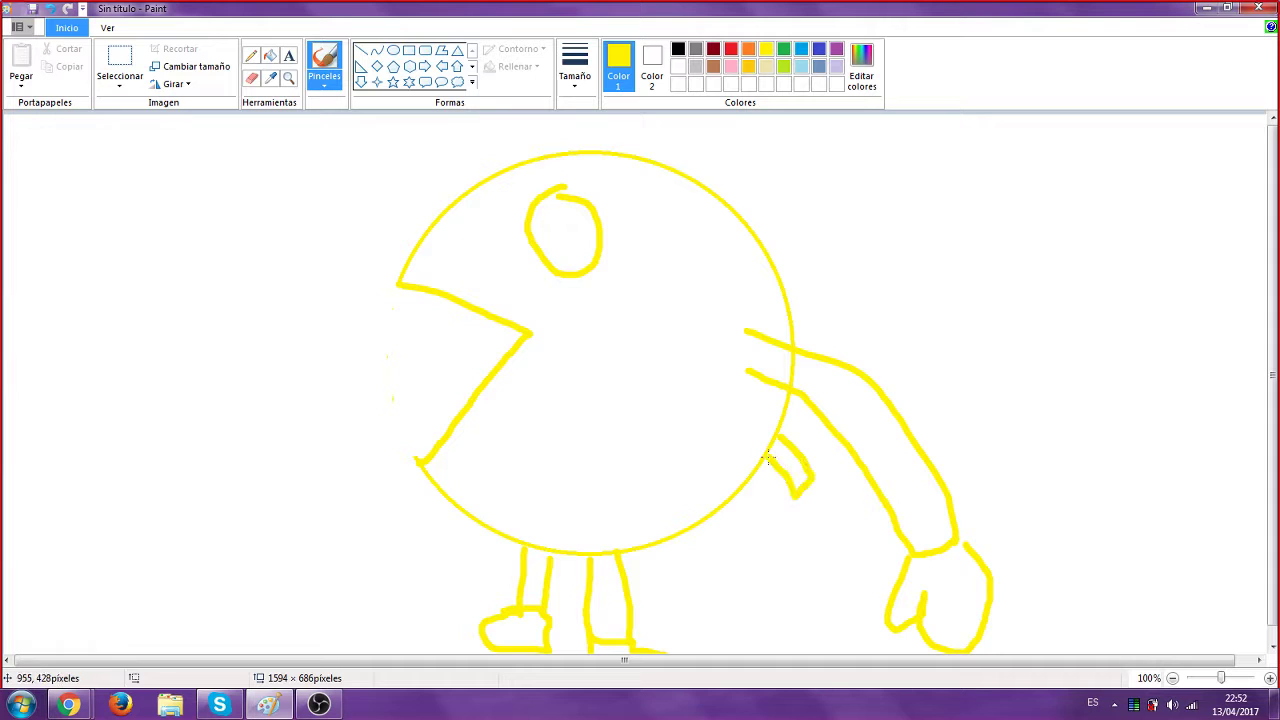
mouse_move(798, 502)
mouse_down()
mouse_move(787, 540)
mouse_move(802, 511)
mouse_move(805, 547)
mouse_move(828, 516)
mouse_move(818, 476)
mouse_up()
scroll(1065, 517, down, 1)
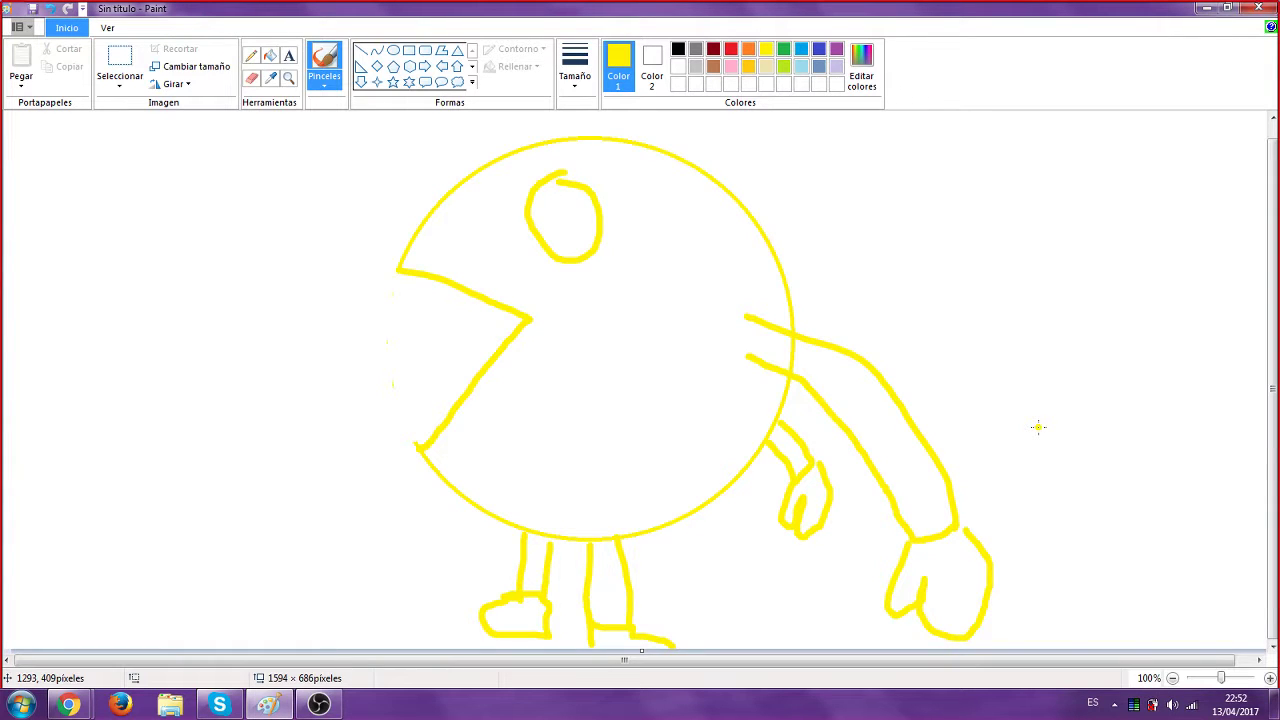
click(26, 28)
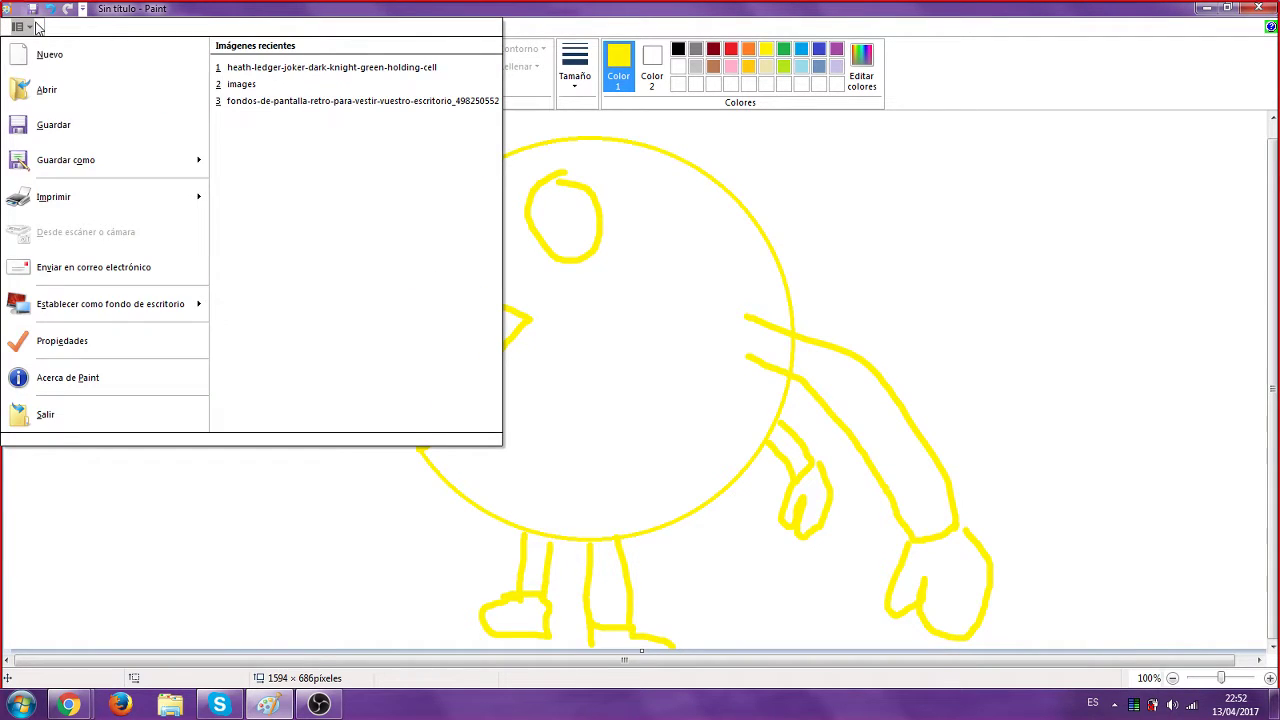
click(30, 28)
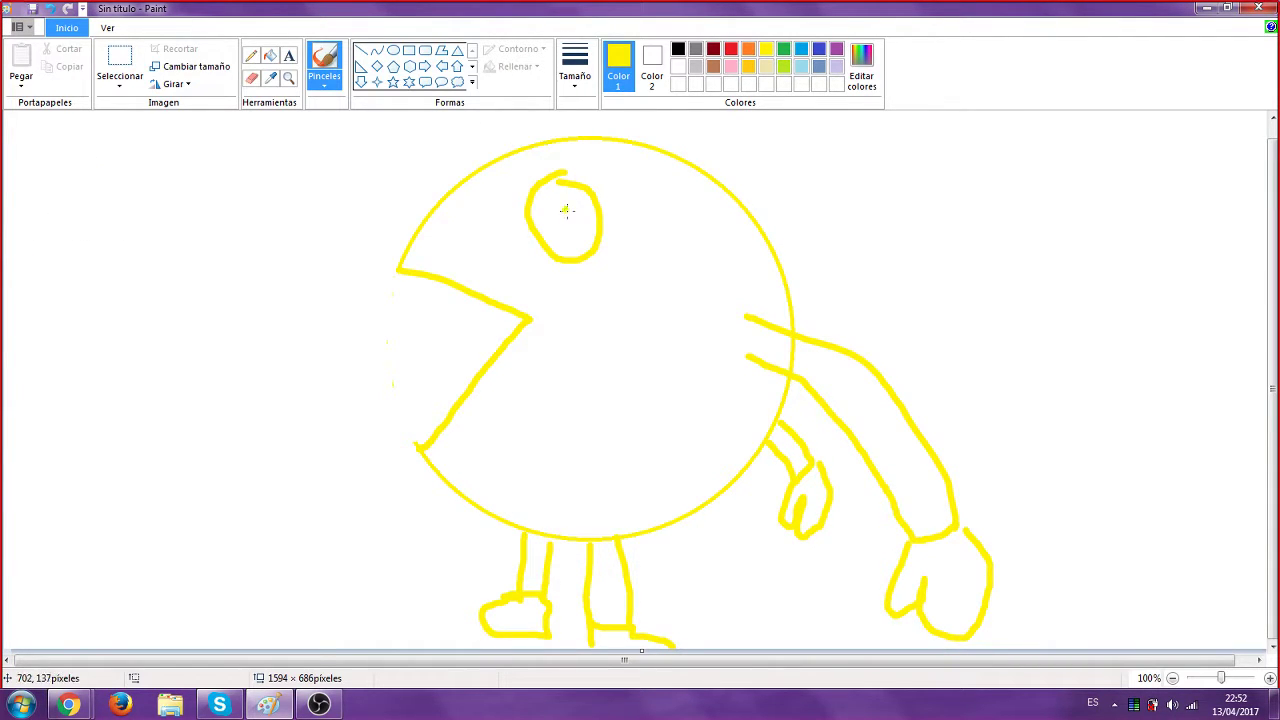
Add a red dot as the eye's pupil and three short red strokes on the cheek below it
click(731, 50)
click(567, 215)
mouse_move(551, 284)
mouse_down()
mouse_move(547, 306)
mouse_move(560, 303)
mouse_move(576, 332)
mouse_up()
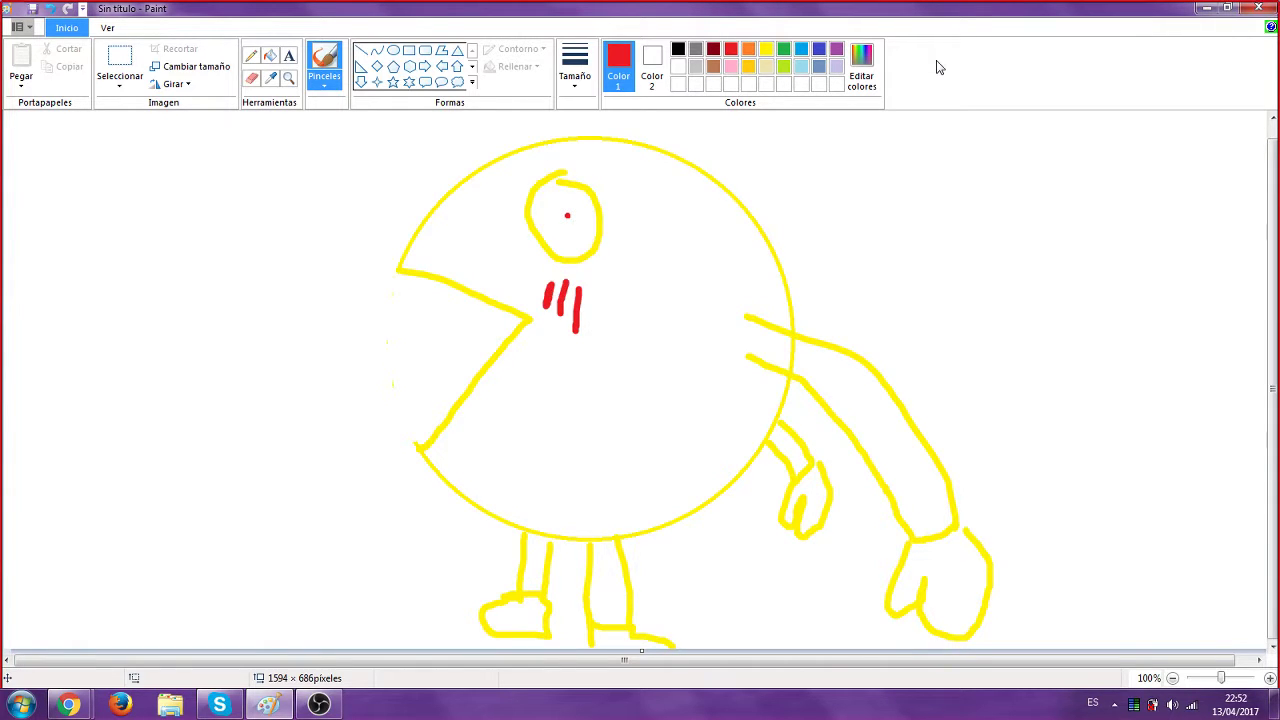
Start a new blank image and discard the Pac-Man drawing without saving it
click(20, 28)
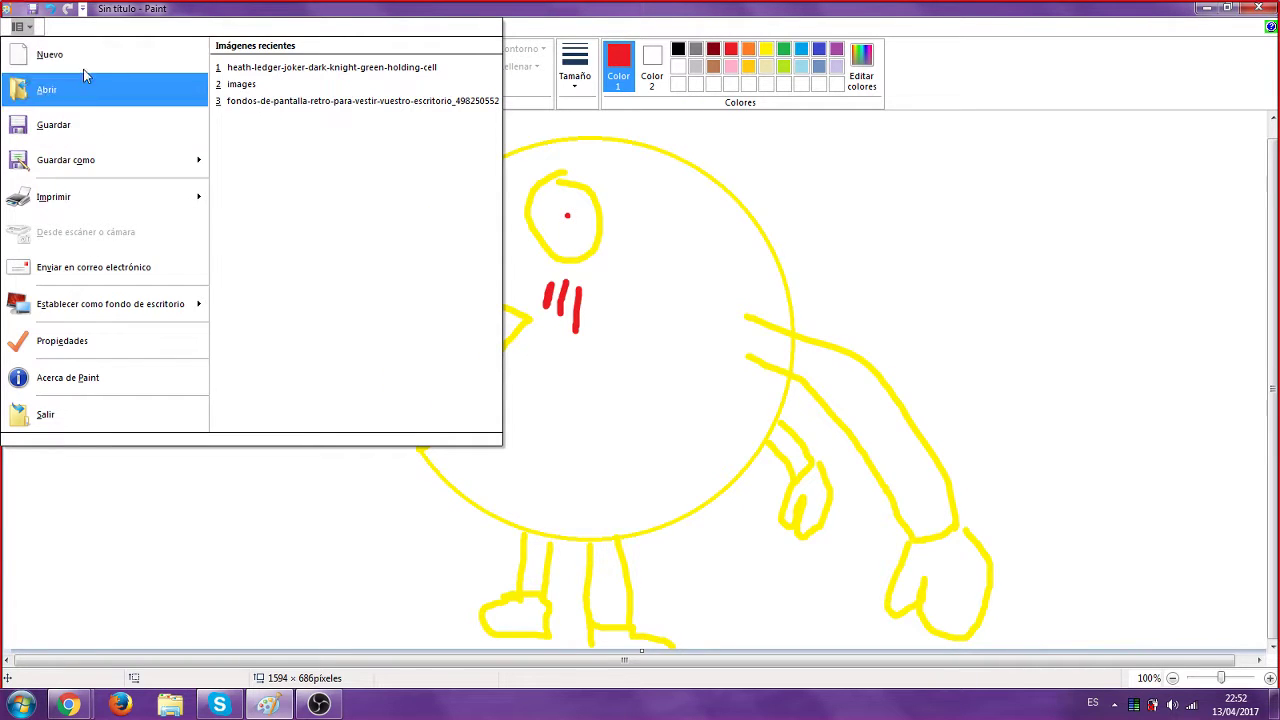
click(98, 64)
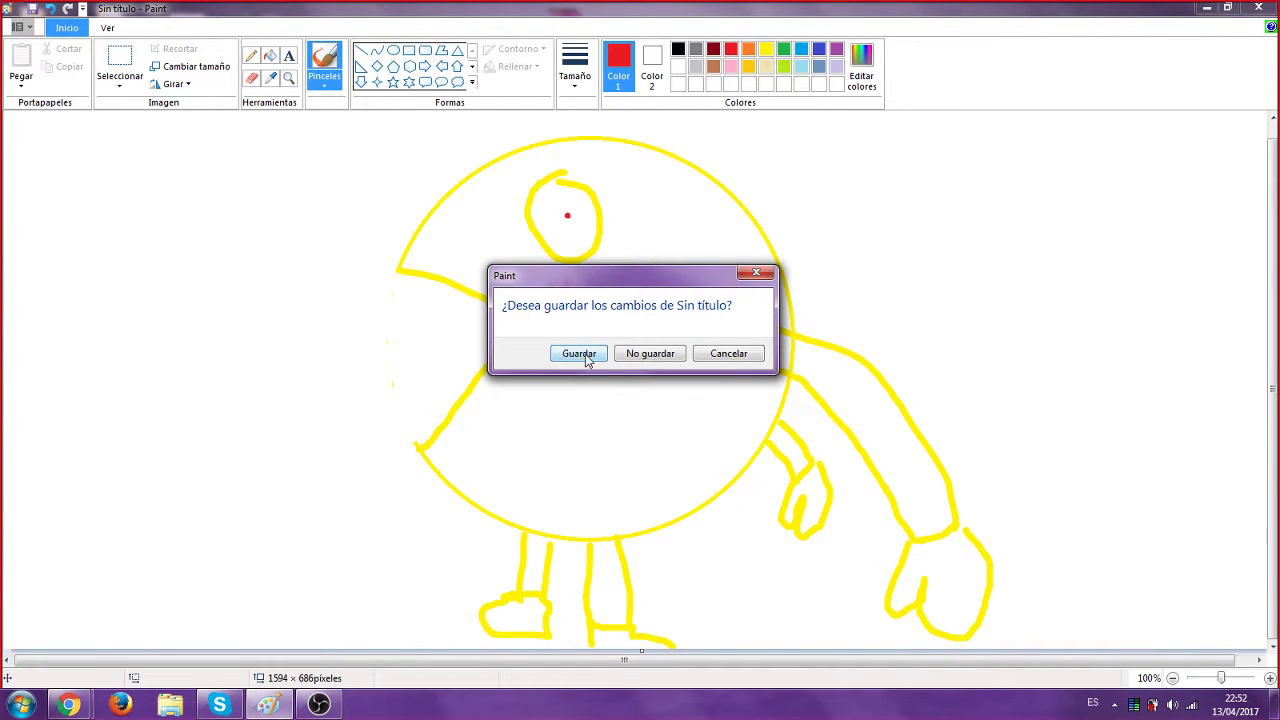
click(651, 354)
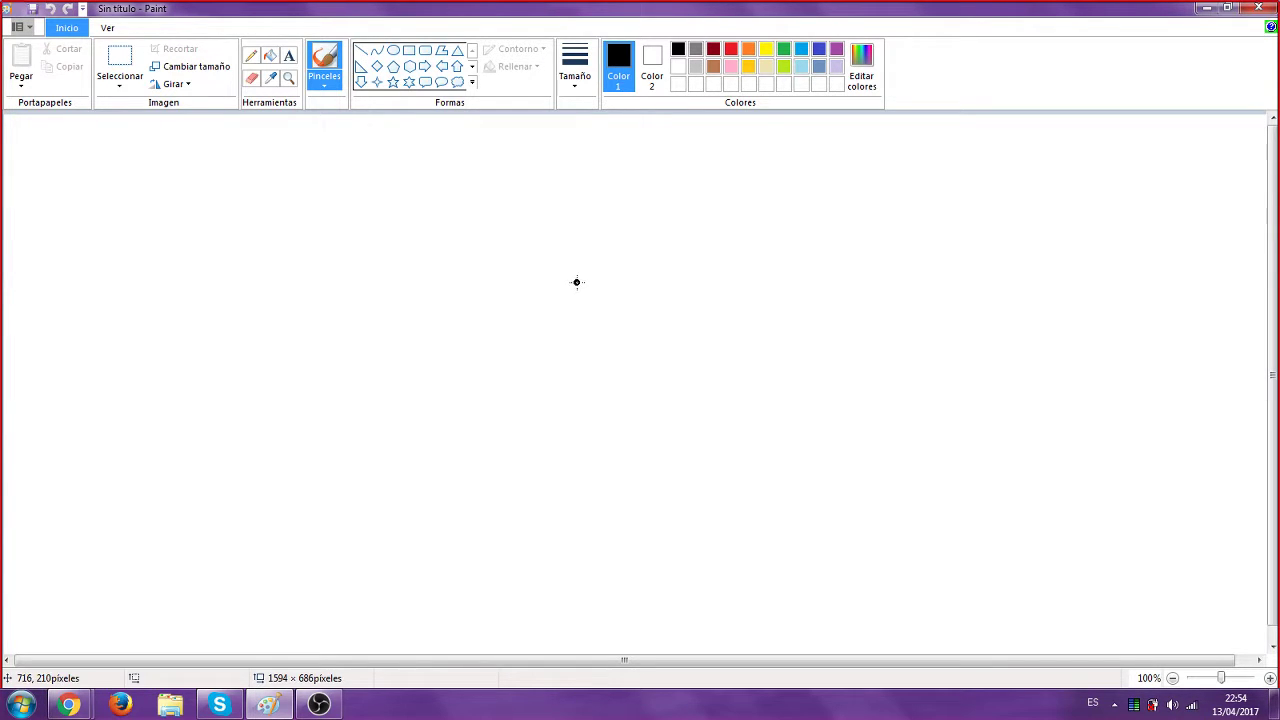
Brush an orange forehead line, a long pointed snout and a wide grinning mouth with a line across it
click(748, 52)
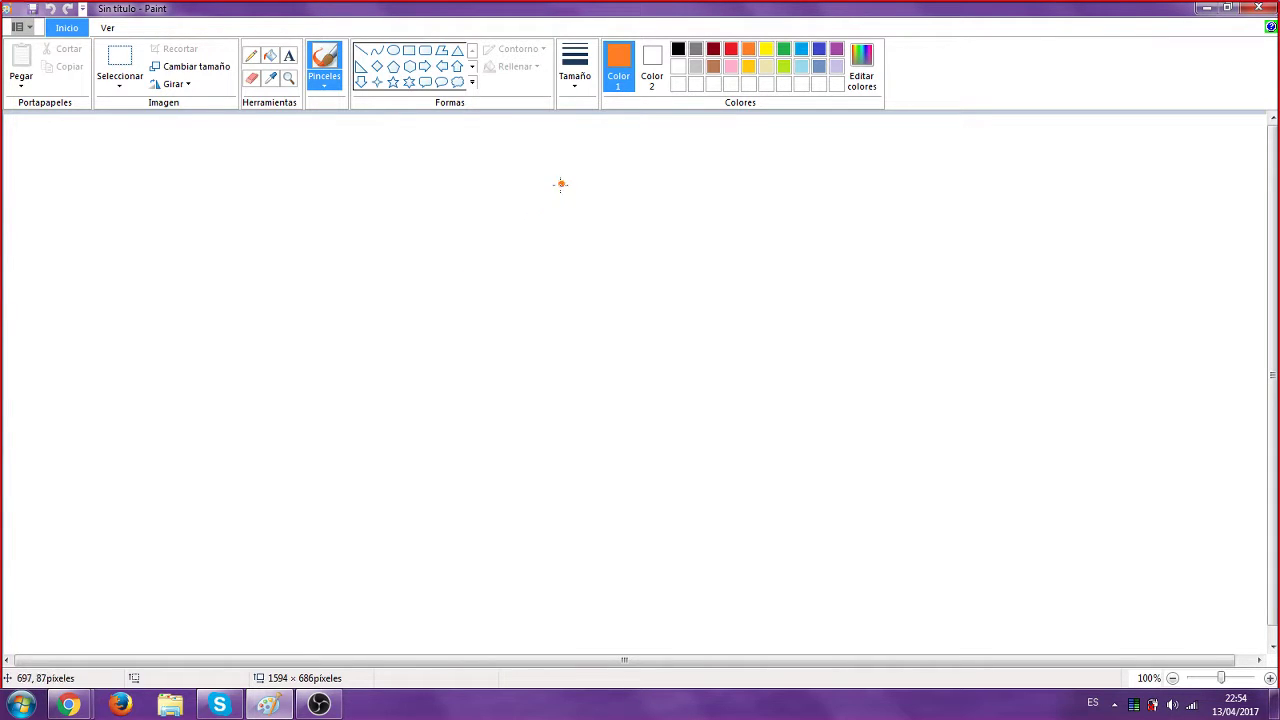
mouse_move(563, 181)
mouse_down()
mouse_move(552, 262)
mouse_move(569, 269)
mouse_move(444, 226)
mouse_move(446, 244)
mouse_move(493, 307)
mouse_move(588, 309)
mouse_up()
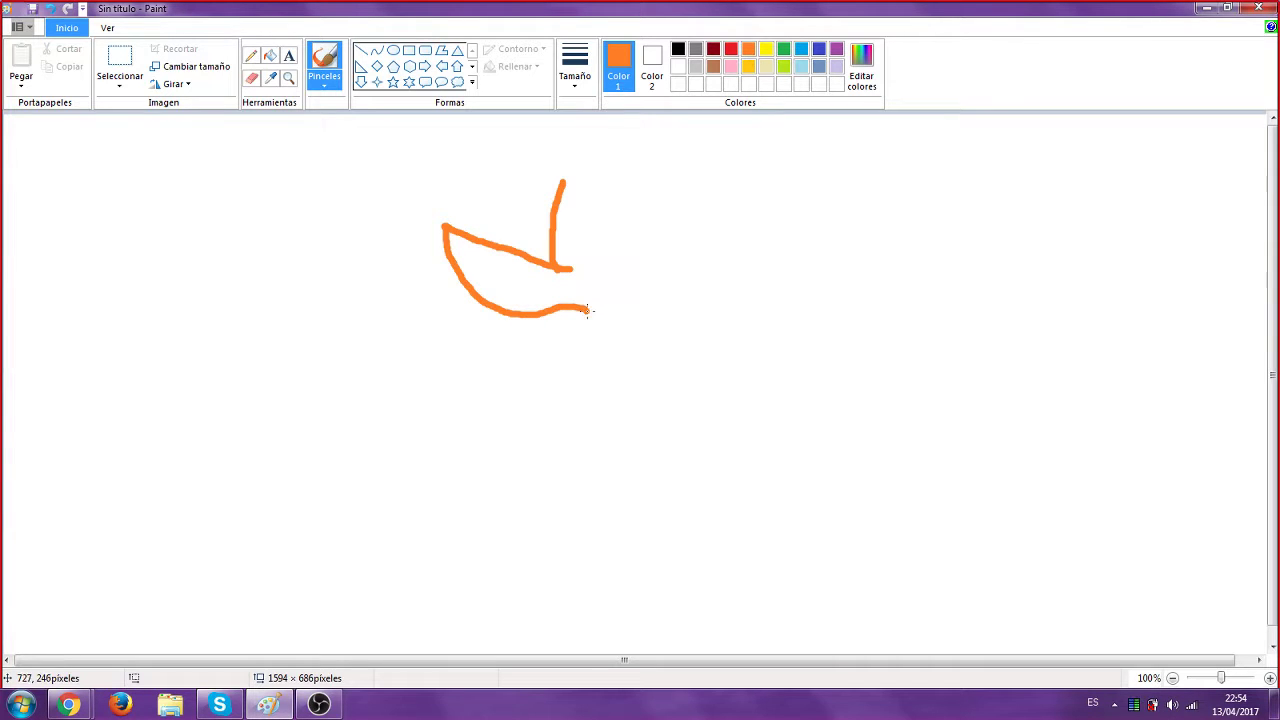
mouse_move(588, 310)
mouse_down()
mouse_move(654, 284)
mouse_move(660, 298)
mouse_move(652, 363)
mouse_move(625, 390)
mouse_move(583, 386)
mouse_move(502, 321)
mouse_move(574, 347)
mouse_move(651, 340)
mouse_up()
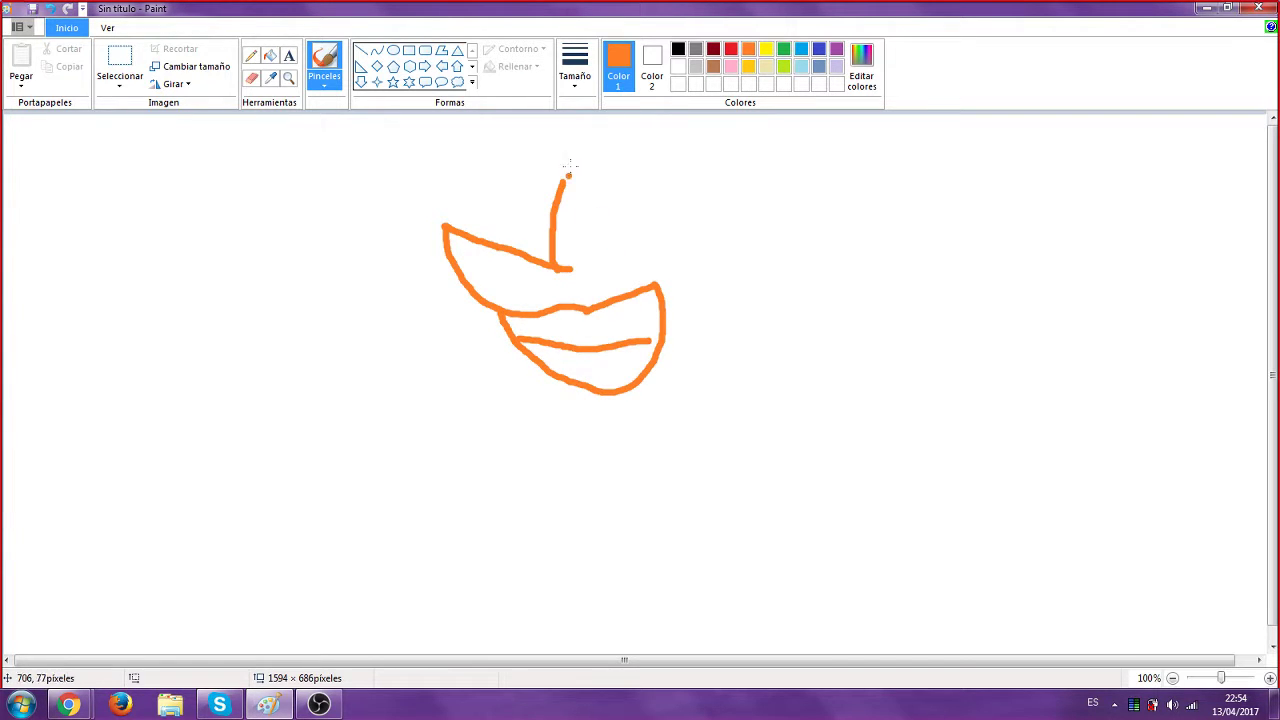
Paint a black nose on the snout's tip and extend the orange forehead line upward in a curve
click(678, 49)
click(445, 221)
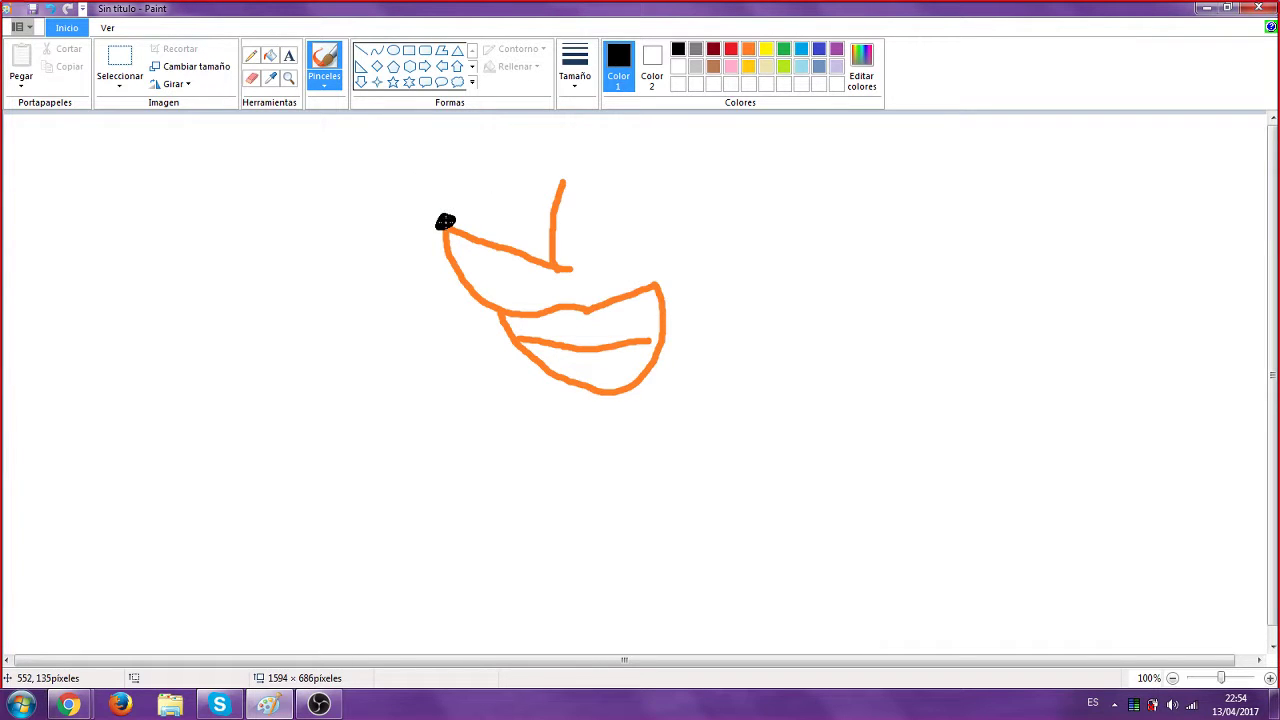
click(747, 52)
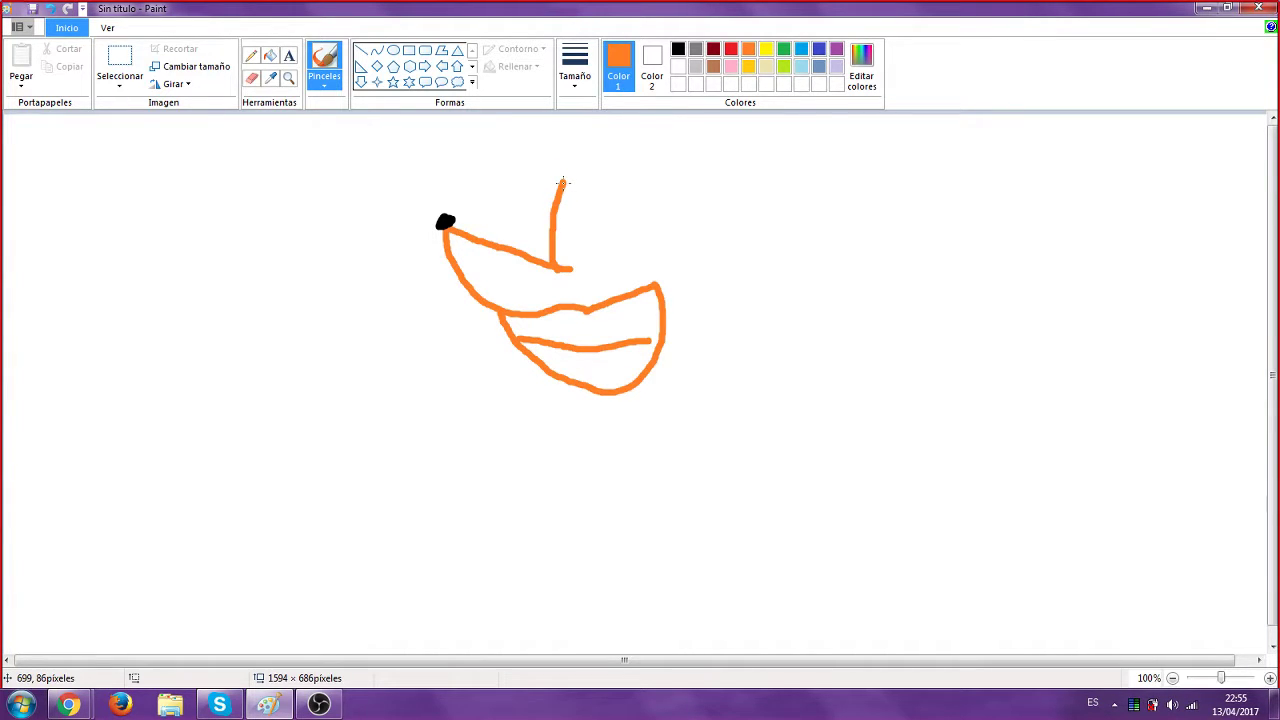
mouse_move(562, 183)
mouse_down()
mouse_move(565, 160)
mouse_move(584, 152)
mouse_up()
Draw spiky dark red hair above the forehead, running up to the canvas's upper edge
click(715, 50)
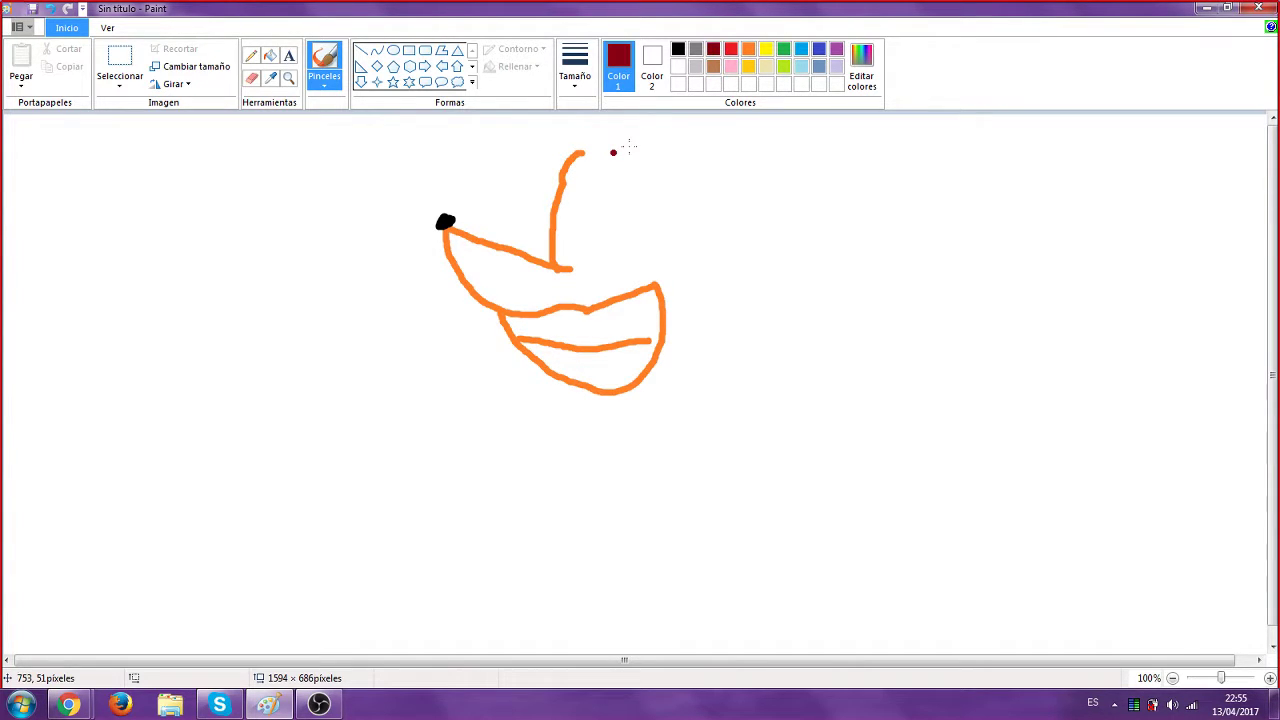
mouse_move(615, 175)
mouse_down()
mouse_move(651, 140)
mouse_move(641, 114)
mouse_move(675, 117)
mouse_move(681, 158)
mouse_move(772, 115)
mouse_up()
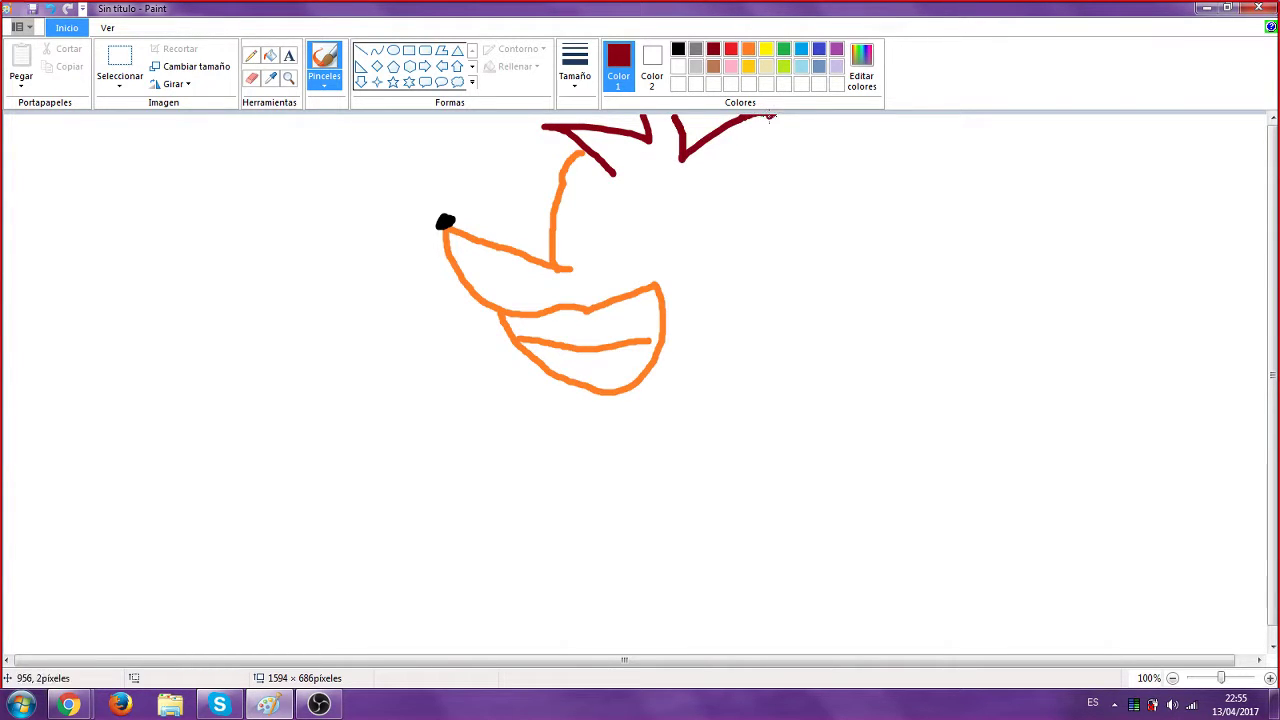
drag(703, 164, 772, 116)
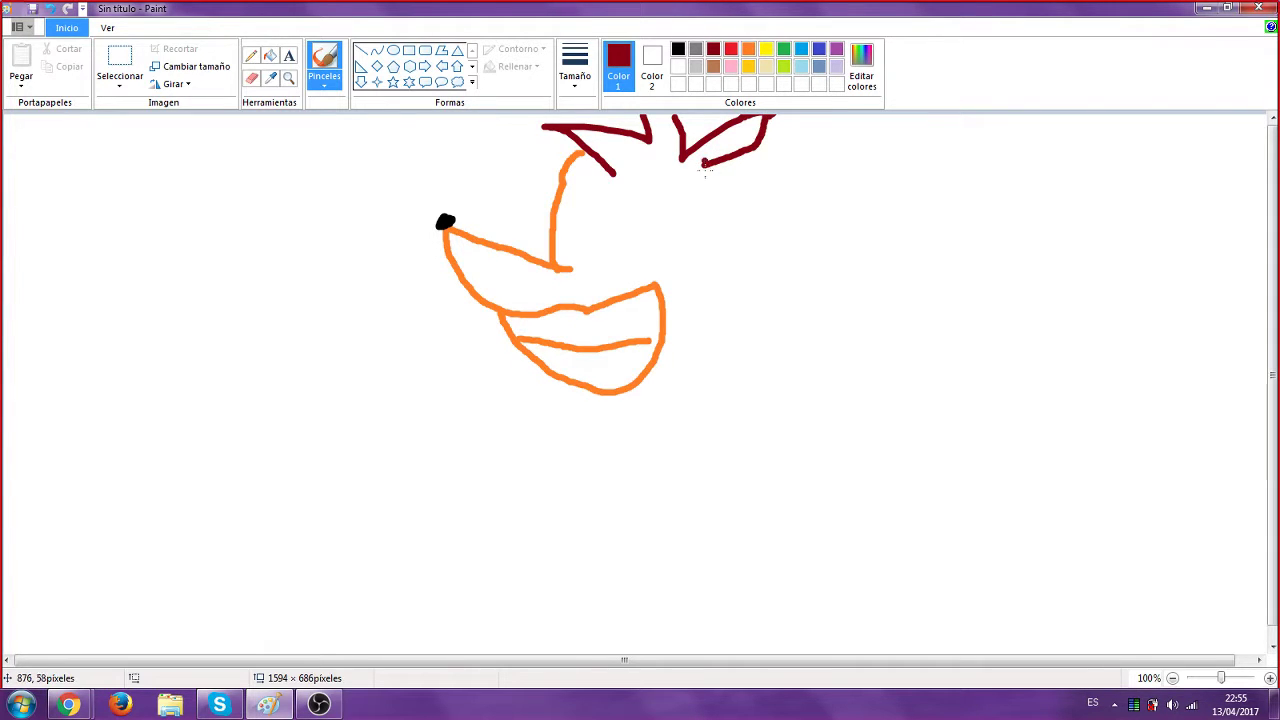
Draw a large pointed orange ear on the head's right side and continue the outline around the cheek and jaw
click(748, 49)
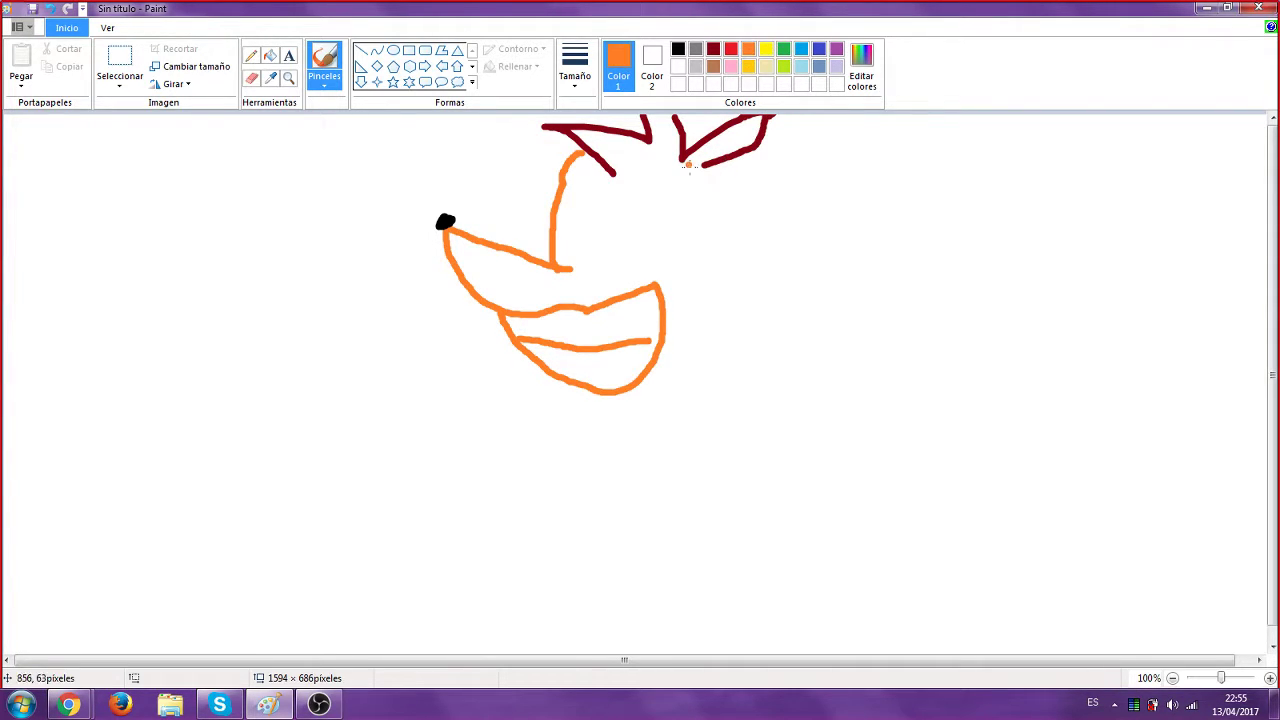
mouse_move(699, 167)
mouse_down()
mouse_move(720, 211)
mouse_move(792, 172)
mouse_move(877, 159)
mouse_up()
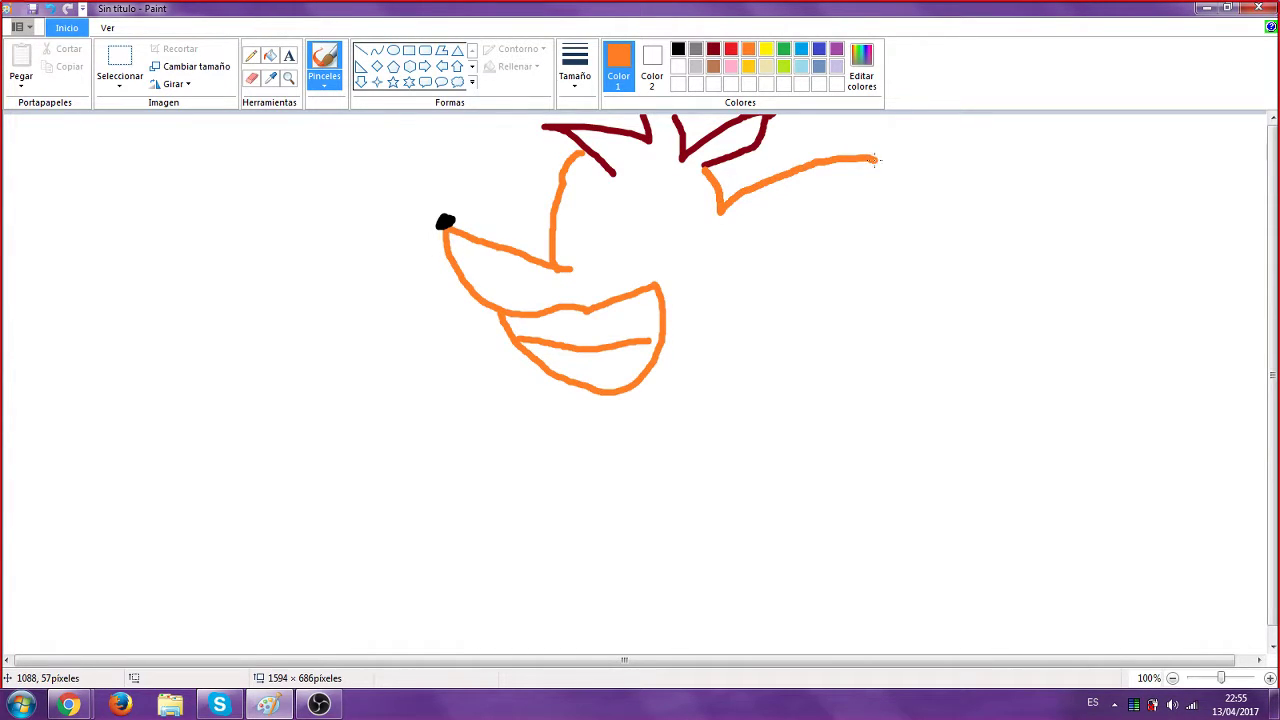
mouse_move(735, 261)
mouse_down()
mouse_move(823, 232)
mouse_move(868, 190)
mouse_move(870, 158)
mouse_up()
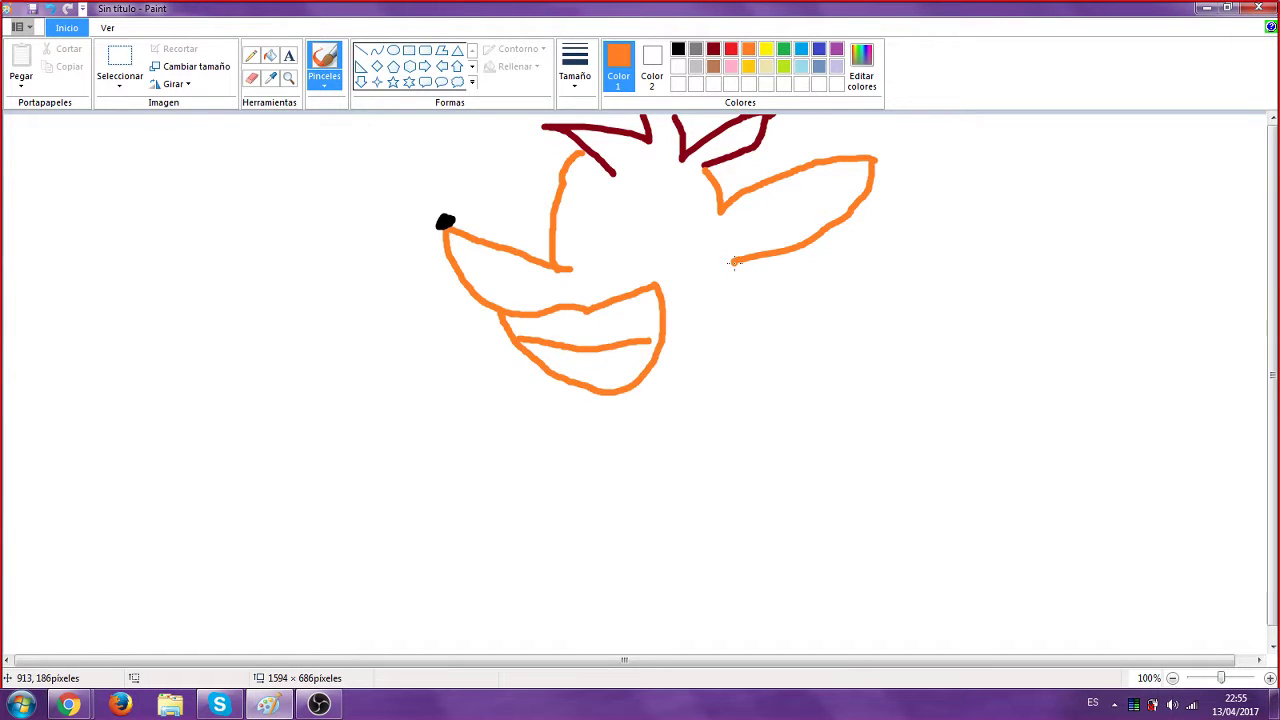
mouse_move(735, 262)
mouse_down()
mouse_move(745, 374)
mouse_move(698, 412)
mouse_move(629, 432)
mouse_move(557, 403)
mouse_move(539, 372)
mouse_up()
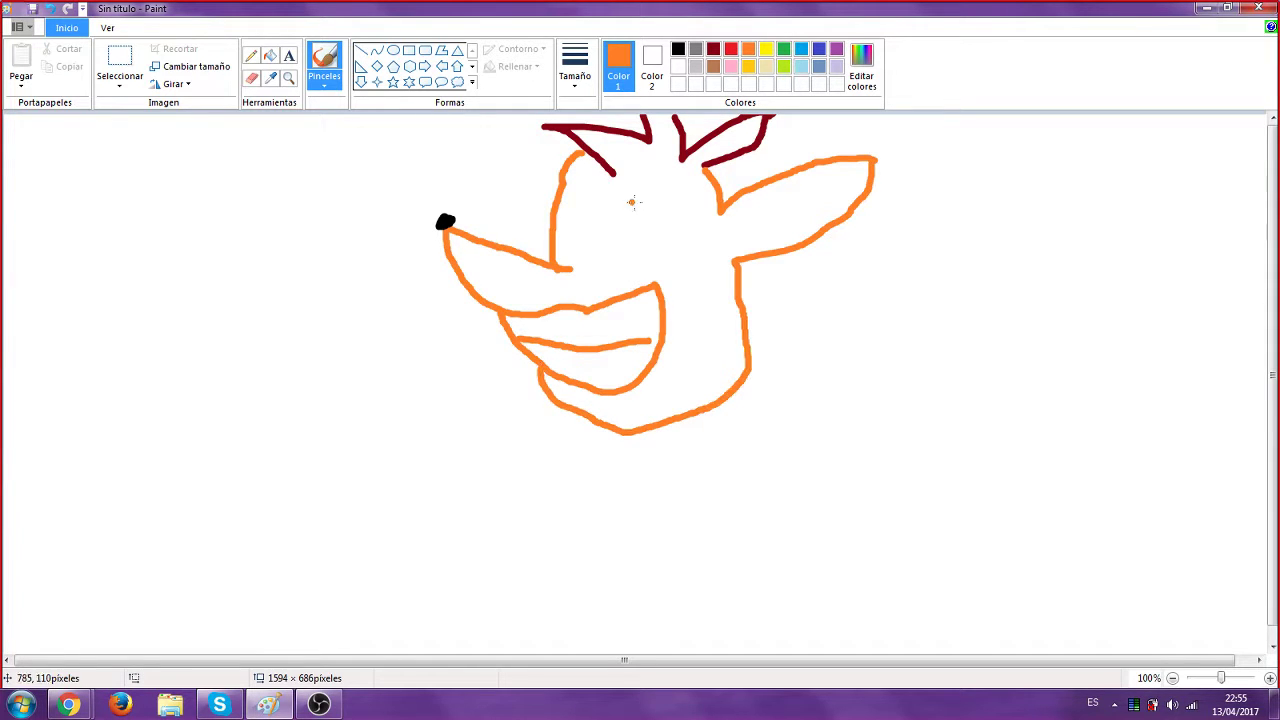
Draw an open orange-outlined eye with a green iris and black pupil, plus a winking eye beside it
mouse_move(568, 268)
mouse_down()
mouse_move(606, 268)
mouse_move(561, 270)
mouse_move(575, 202)
mouse_move(596, 200)
mouse_move(608, 268)
mouse_up()
mouse_move(682, 212)
mouse_down()
mouse_move(630, 241)
mouse_move(708, 256)
mouse_up()
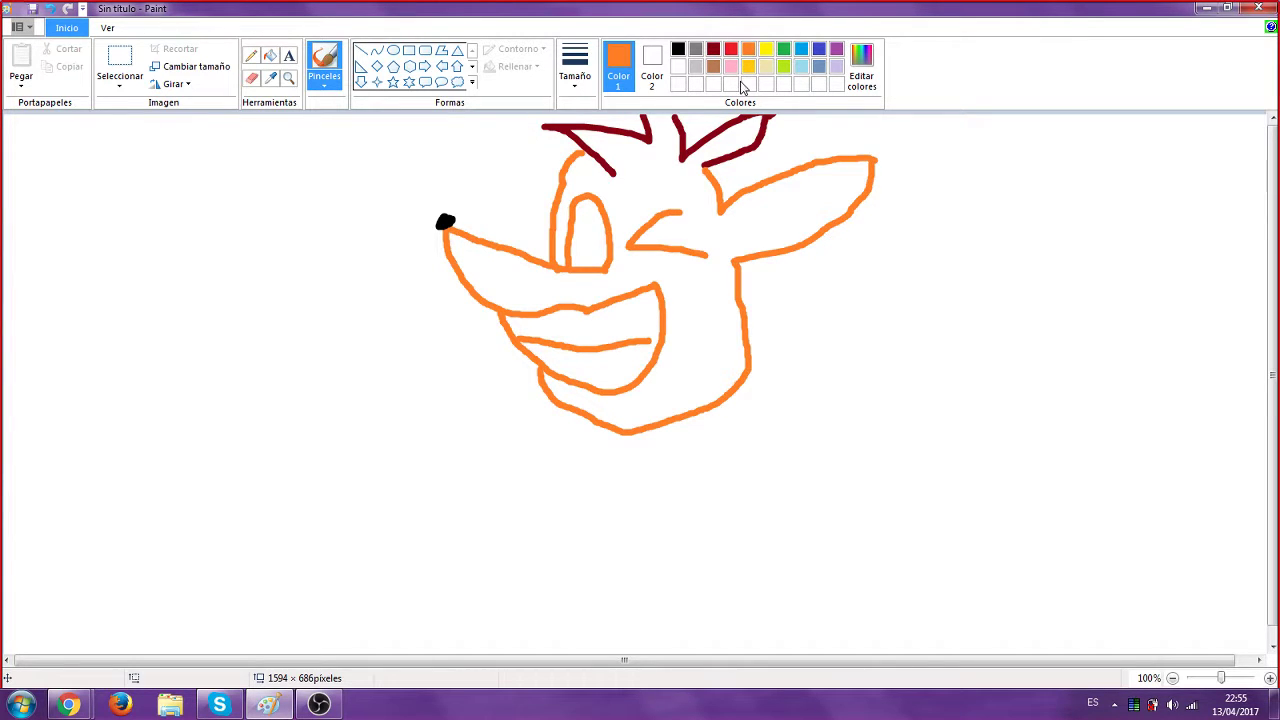
click(784, 50)
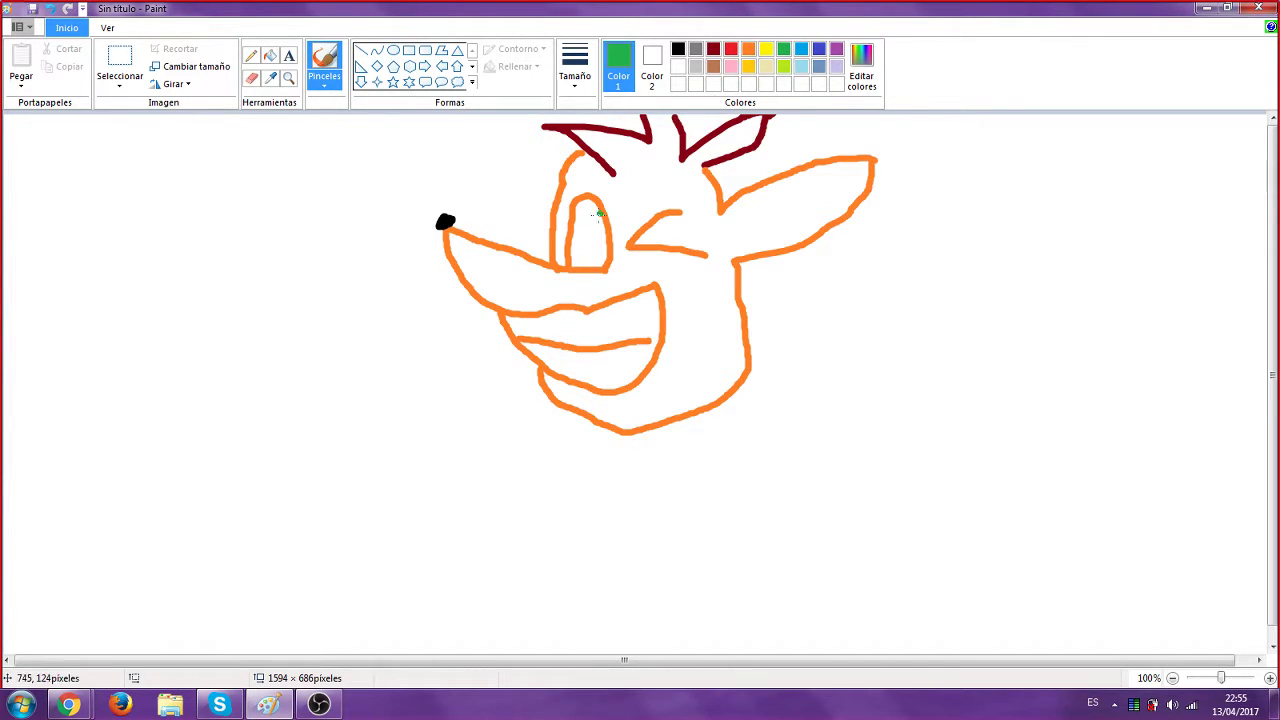
drag(595, 233, 594, 232)
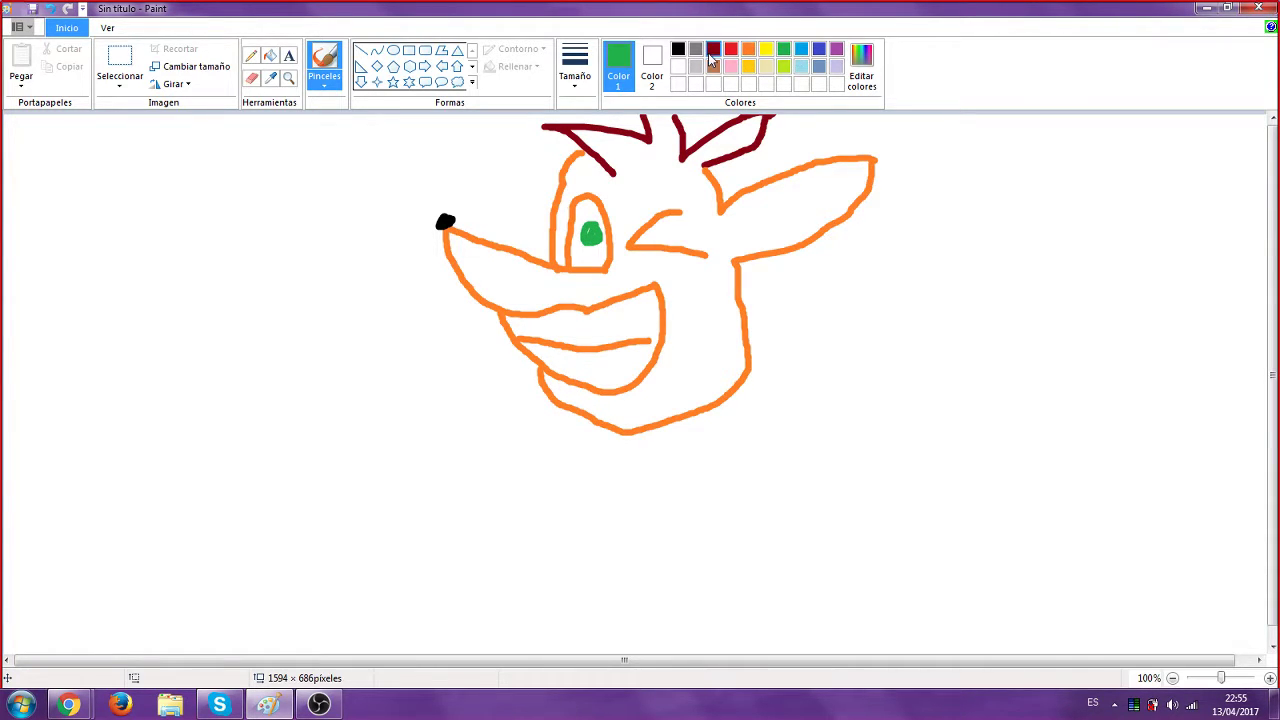
click(678, 48)
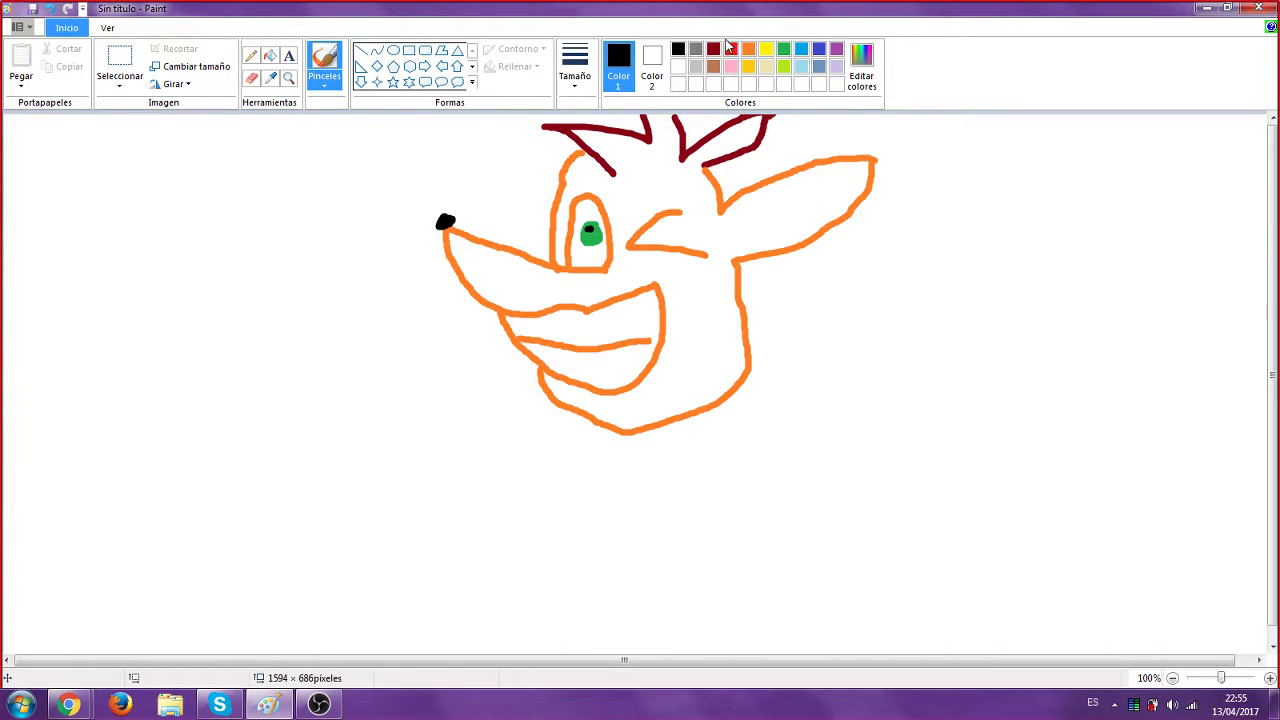
Draw a small pointed orange ear on the left side of the forehead
click(748, 48)
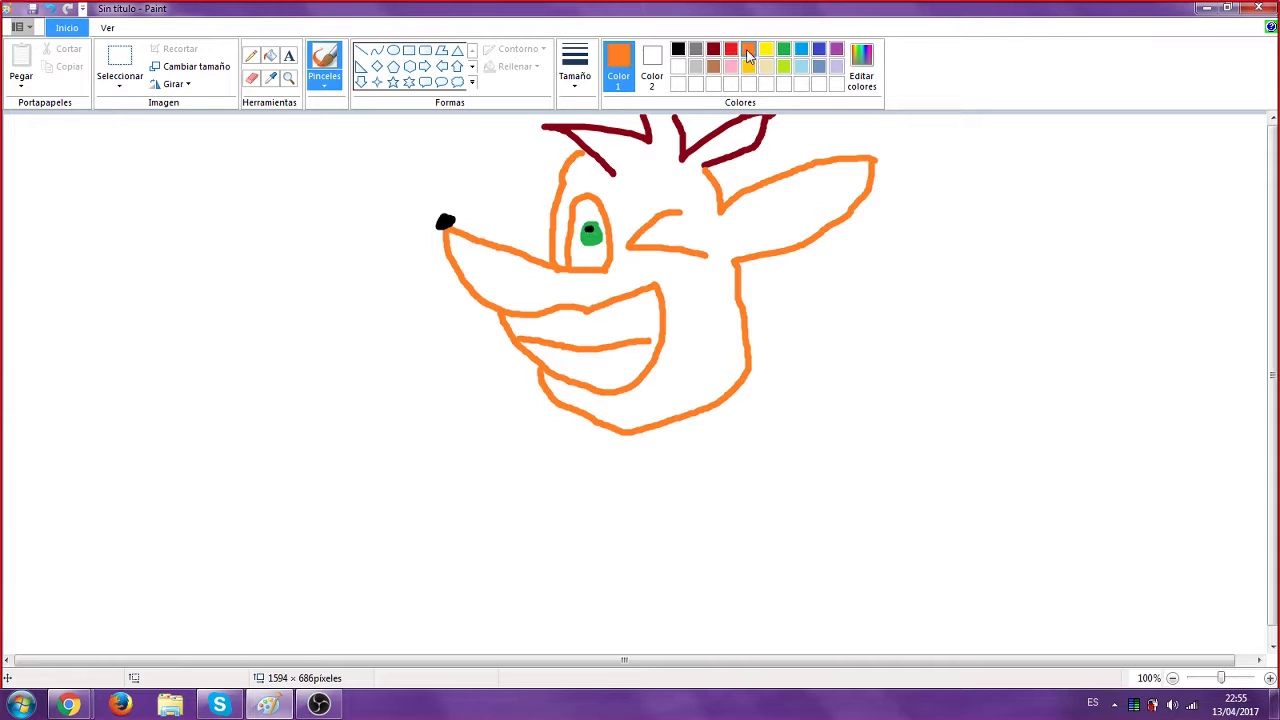
mouse_move(572, 164)
mouse_down()
mouse_move(517, 153)
mouse_move(475, 165)
mouse_up()
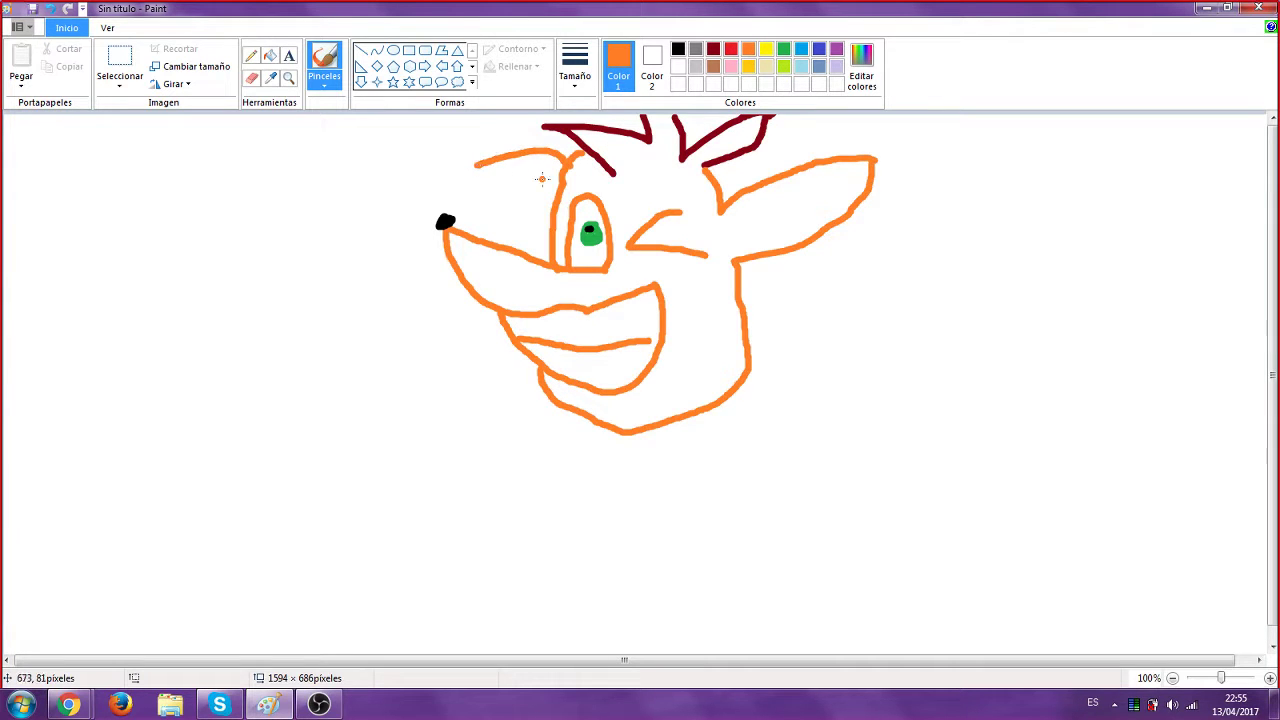
drag(560, 193, 479, 166)
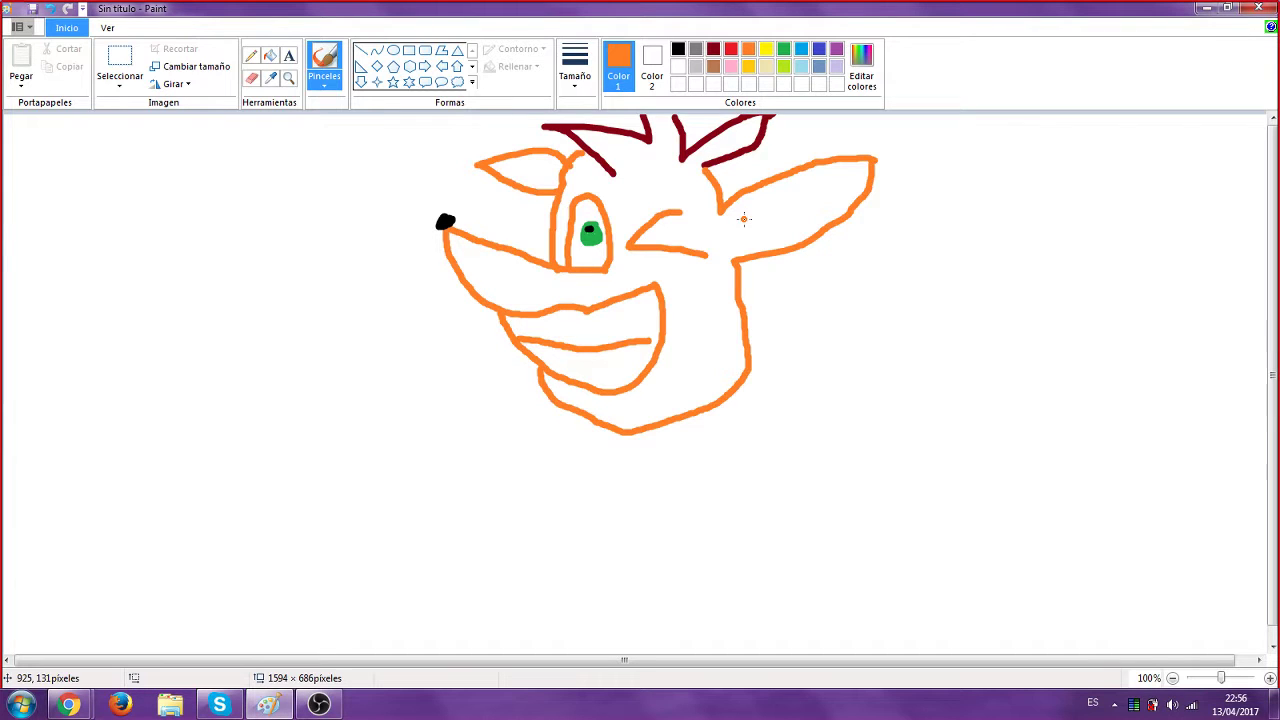
Paint solid dark red inner areas inside both the large right ear and the small left ear
click(713, 49)
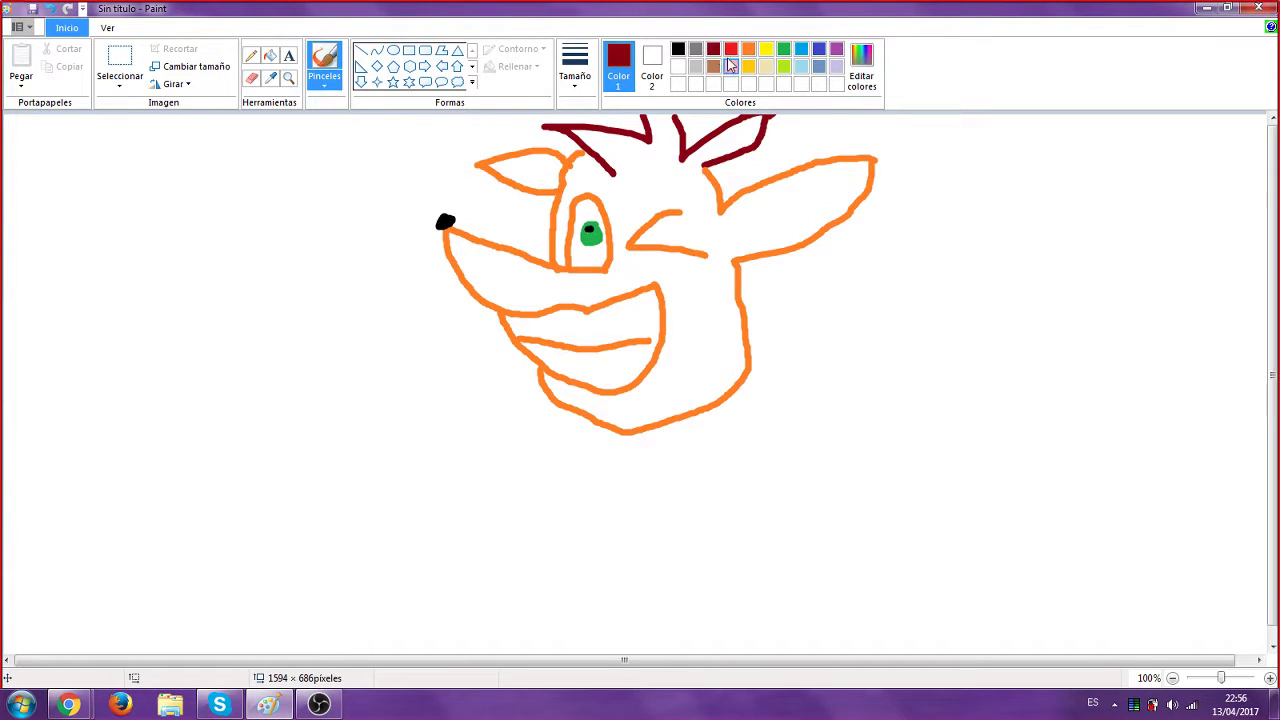
mouse_move(738, 216)
mouse_down()
mouse_move(748, 242)
mouse_move(766, 195)
mouse_move(838, 182)
mouse_up()
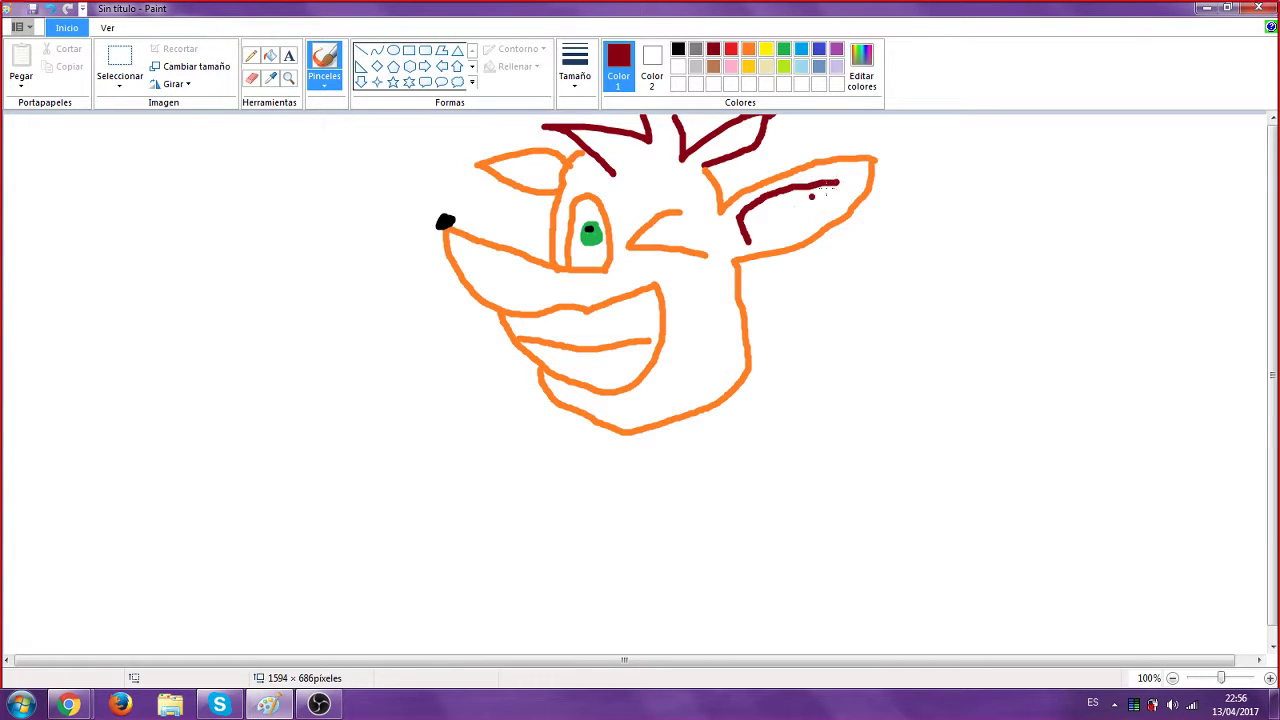
click(758, 238)
drag(748, 240, 834, 184)
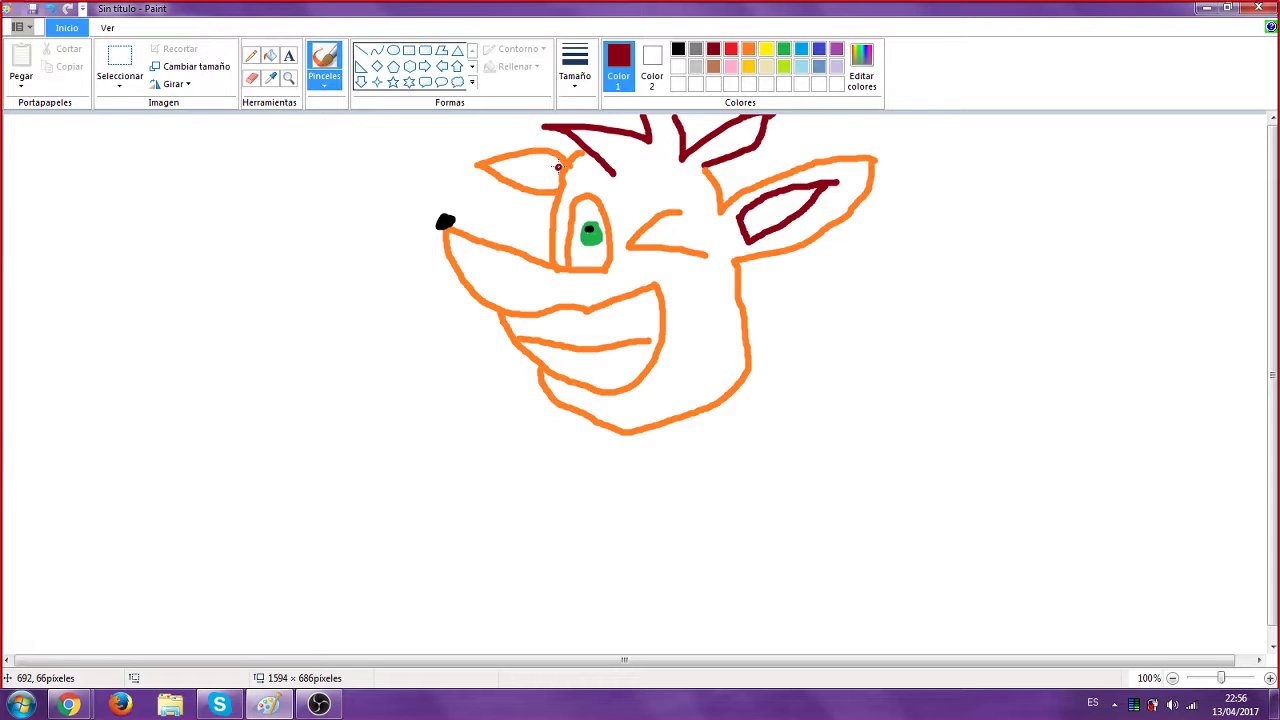
mouse_move(558, 167)
mouse_down()
mouse_move(516, 168)
mouse_move(553, 175)
mouse_up()
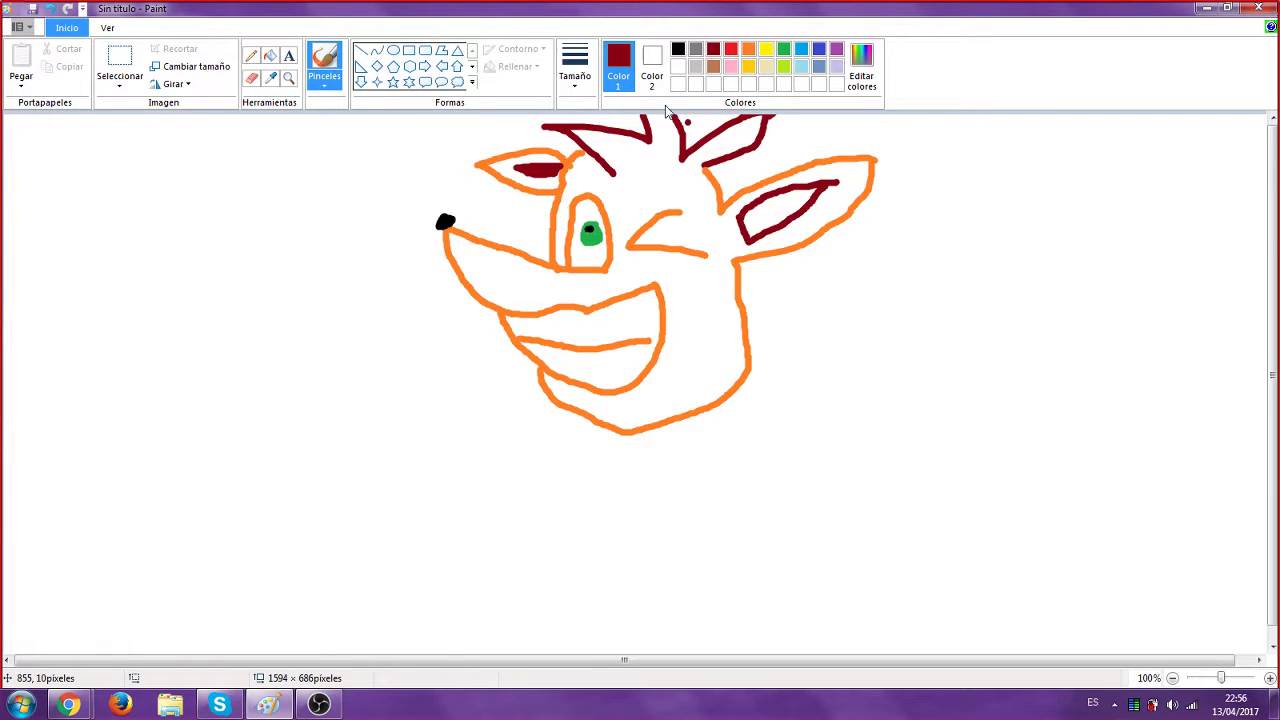
mouse_move(749, 213)
mouse_down()
mouse_move(741, 223)
mouse_move(808, 190)
mouse_move(762, 228)
mouse_up()
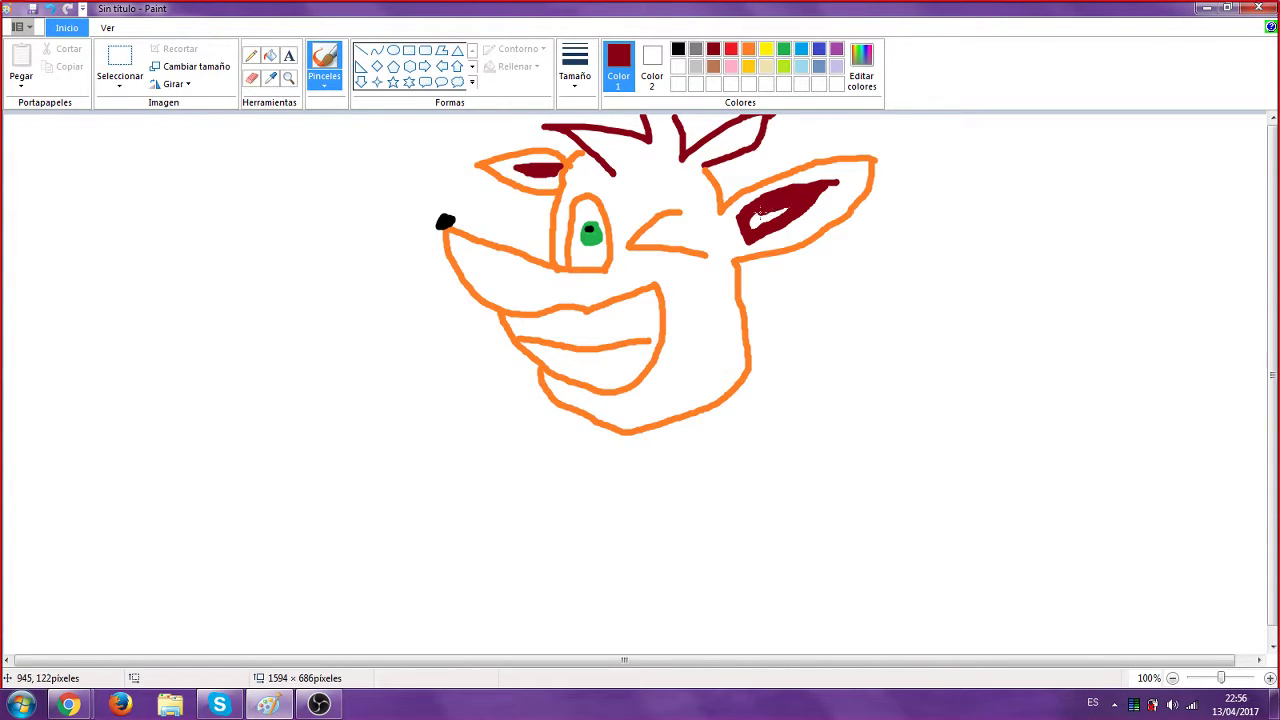
drag(749, 221, 783, 207)
mouse_move(817, 186)
mouse_down()
mouse_move(793, 195)
mouse_move(830, 181)
mouse_up()
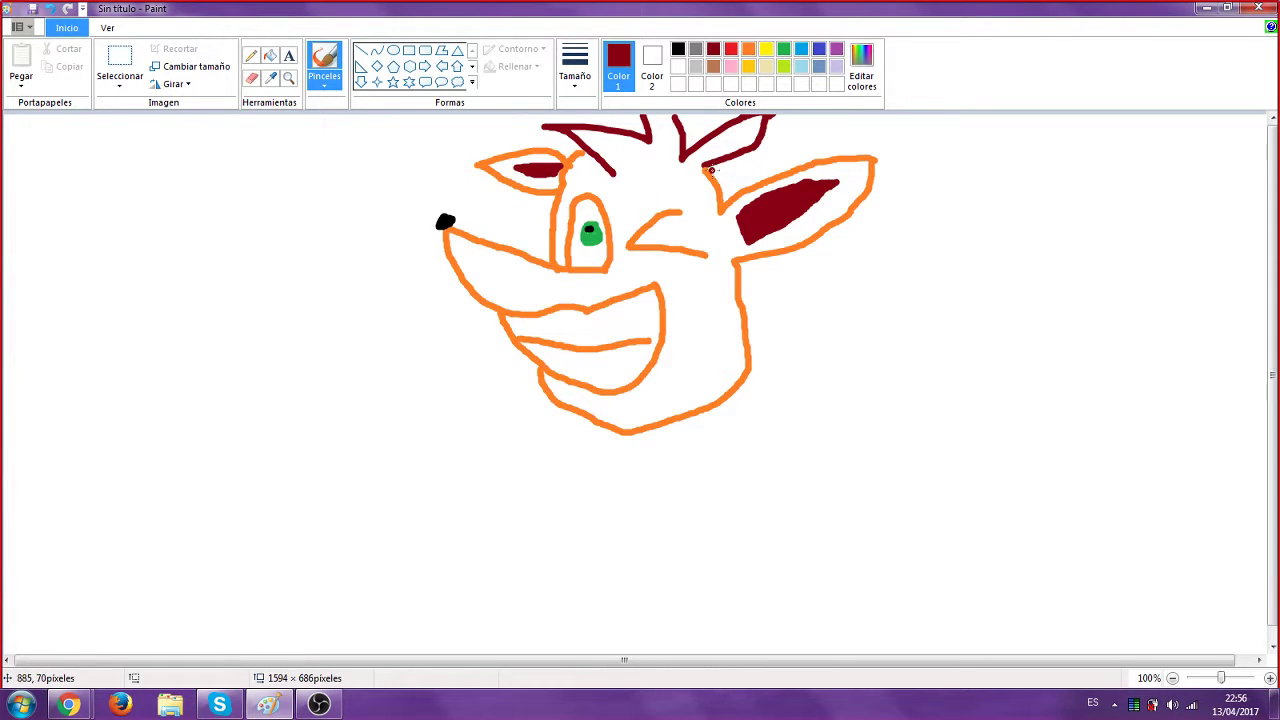
Close the base of the hair with a dark red line and add short detail strokes inside it
drag(703, 170, 620, 179)
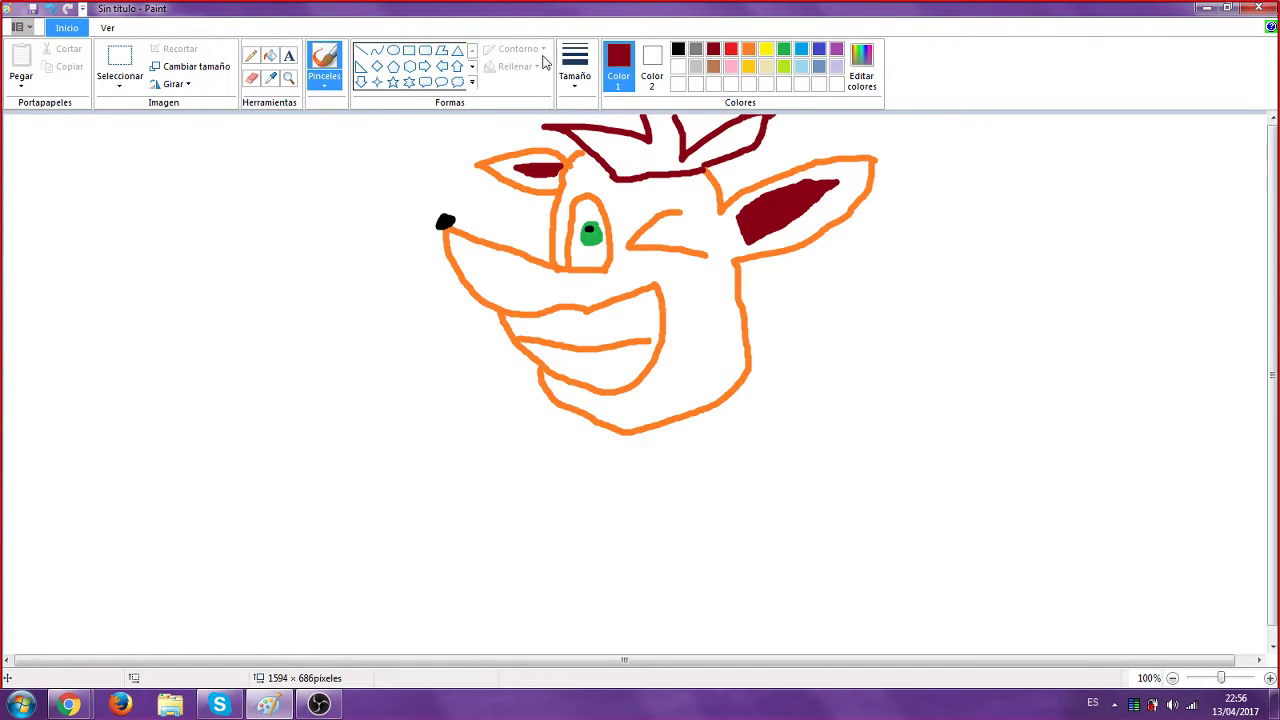
mouse_move(607, 160)
mouse_down()
mouse_move(635, 158)
mouse_move(667, 130)
mouse_move(680, 163)
mouse_move(740, 133)
mouse_up()
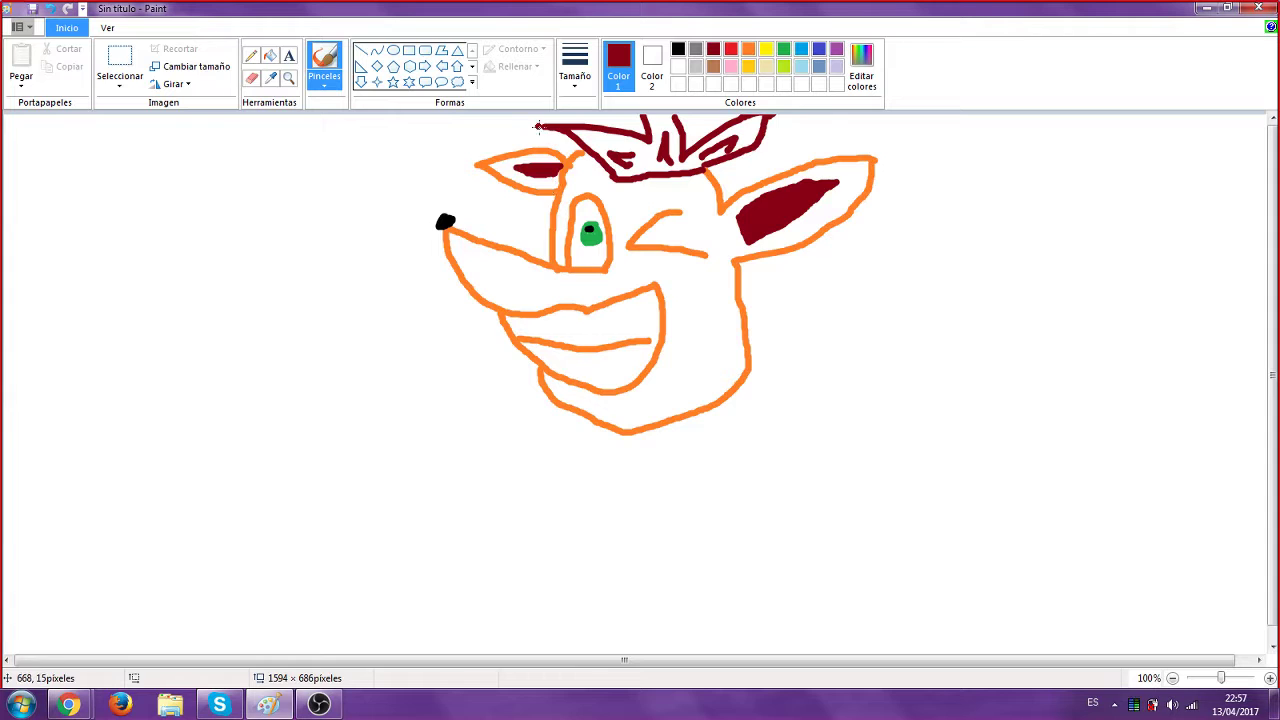
Outline the muzzle area in gold, running above the mouth, down the cheek and around the lower jaw
click(655, 75)
click(748, 67)
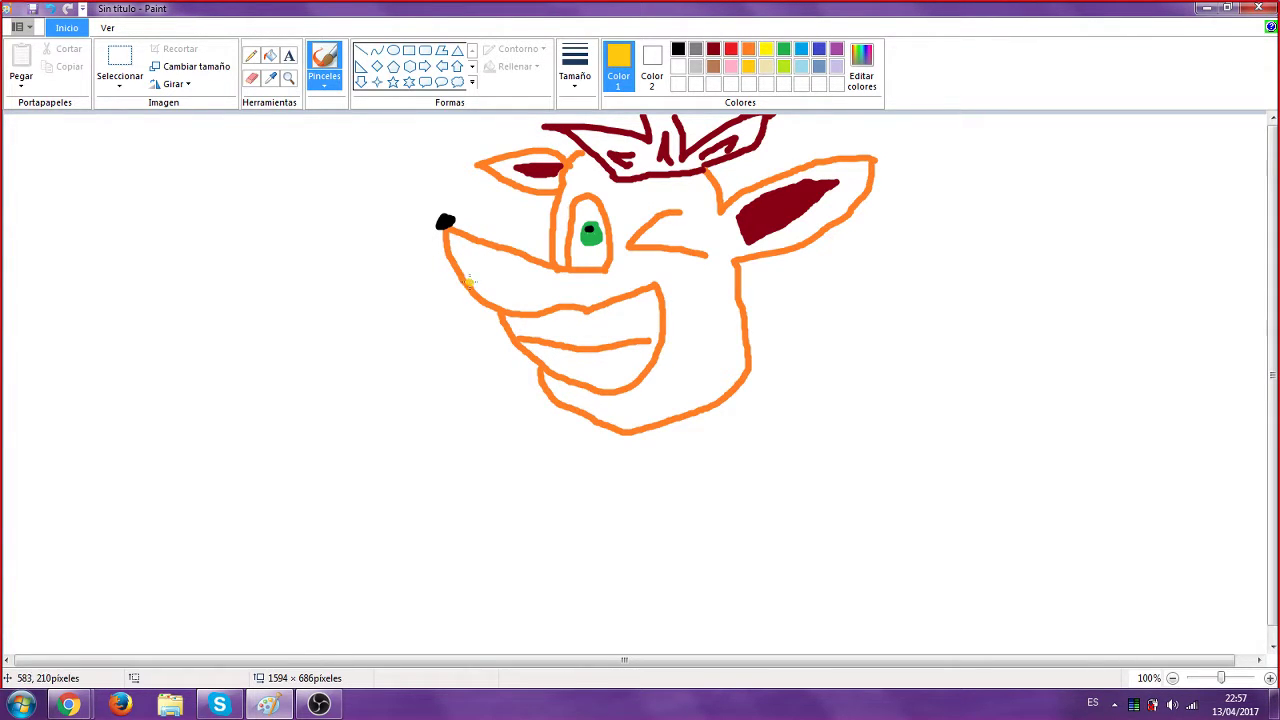
mouse_move(468, 282)
mouse_down()
mouse_move(587, 292)
mouse_move(662, 278)
mouse_move(687, 298)
mouse_move(698, 398)
mouse_up()
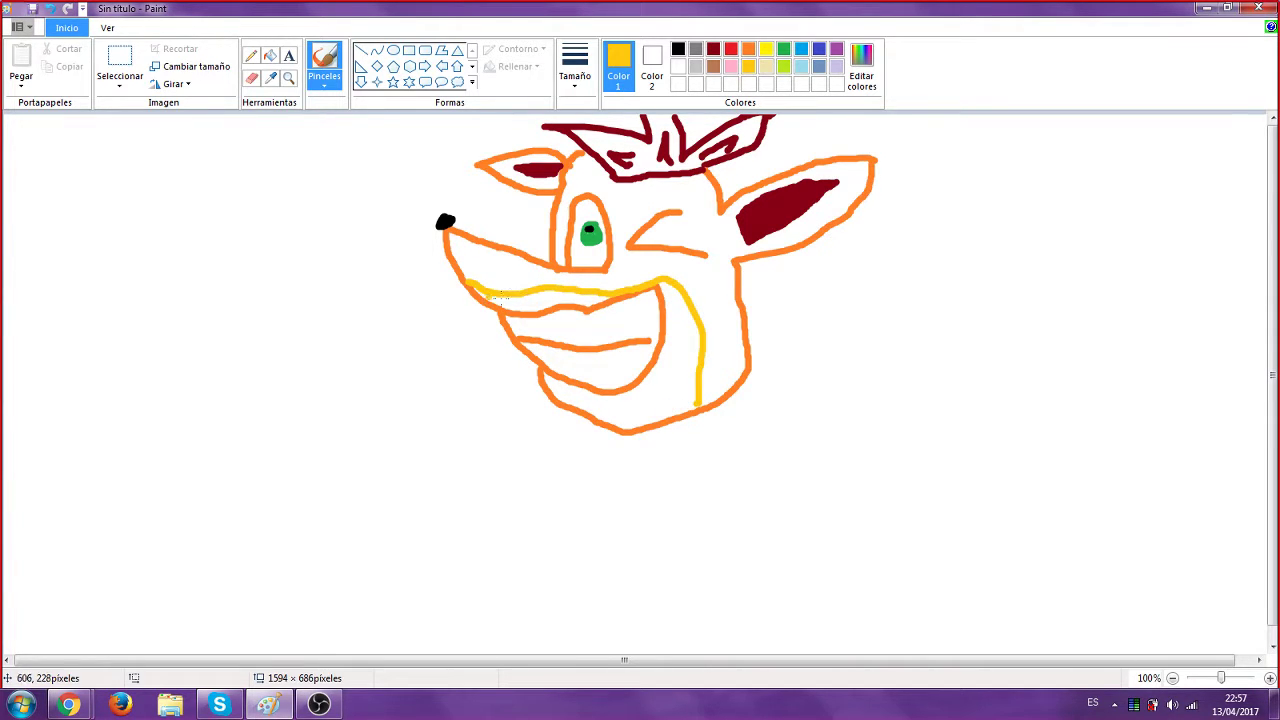
mouse_move(484, 303)
mouse_down()
mouse_move(512, 312)
mouse_move(649, 288)
mouse_move(655, 370)
mouse_move(630, 392)
mouse_move(563, 389)
mouse_move(538, 373)
mouse_move(567, 412)
mouse_move(604, 424)
mouse_move(680, 424)
mouse_move(694, 402)
mouse_up()
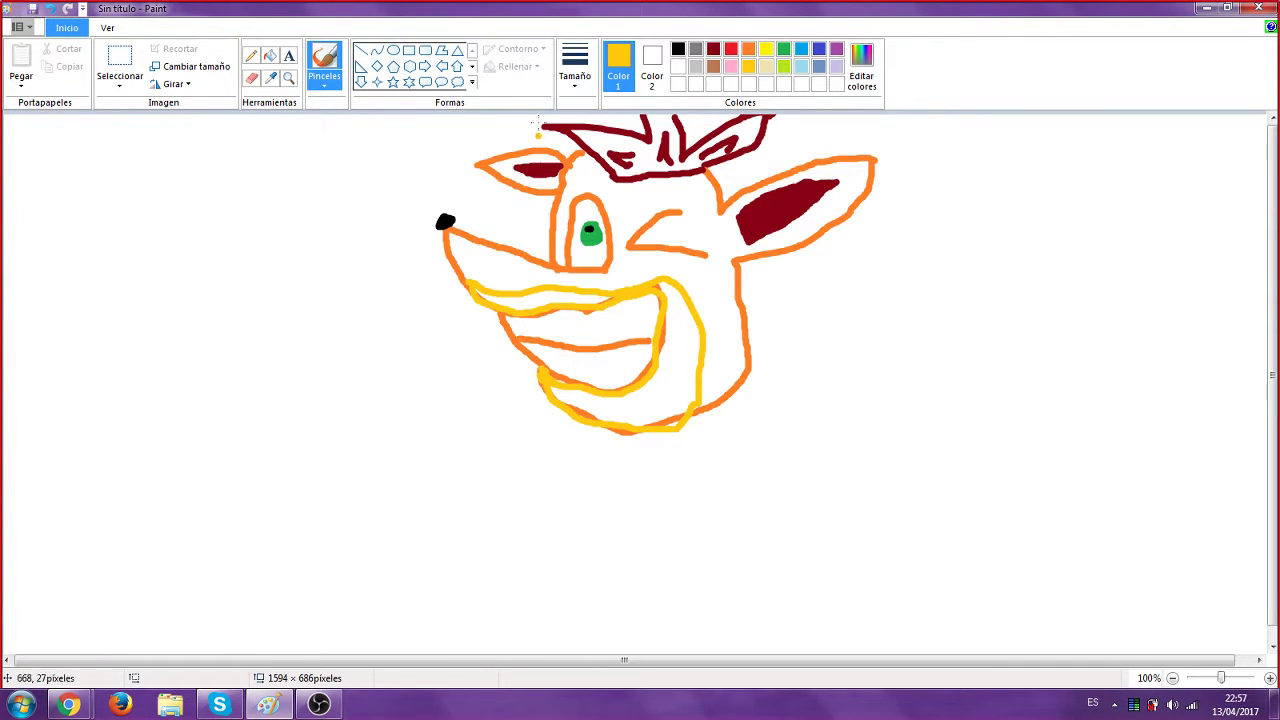
Fill the muzzle strip above the mouth and the cheek and lower jaw area with gold
click(270, 55)
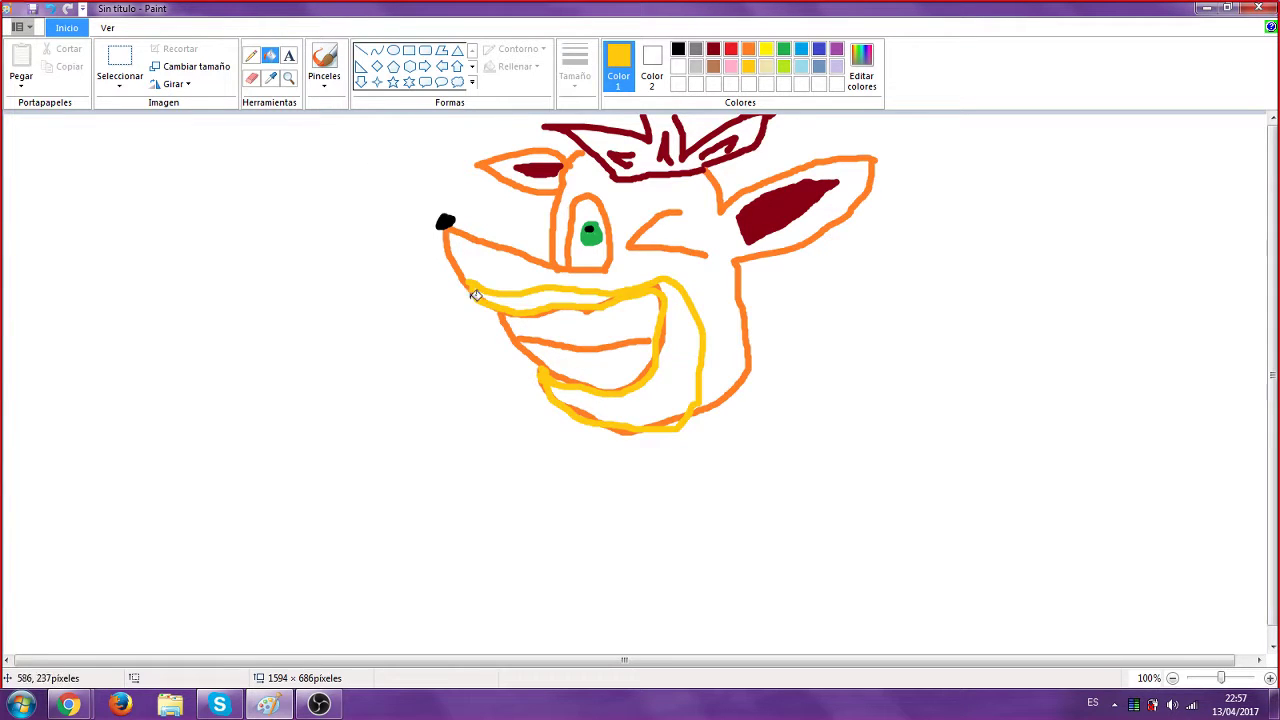
click(510, 298)
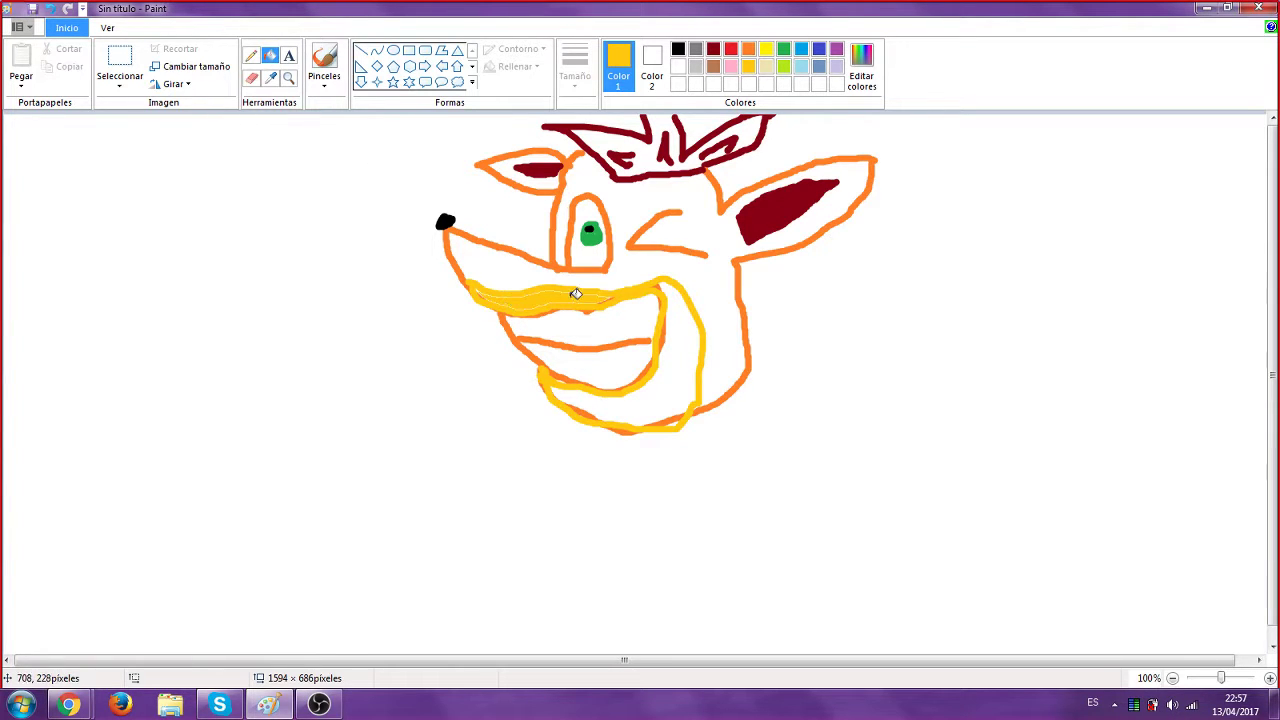
click(688, 320)
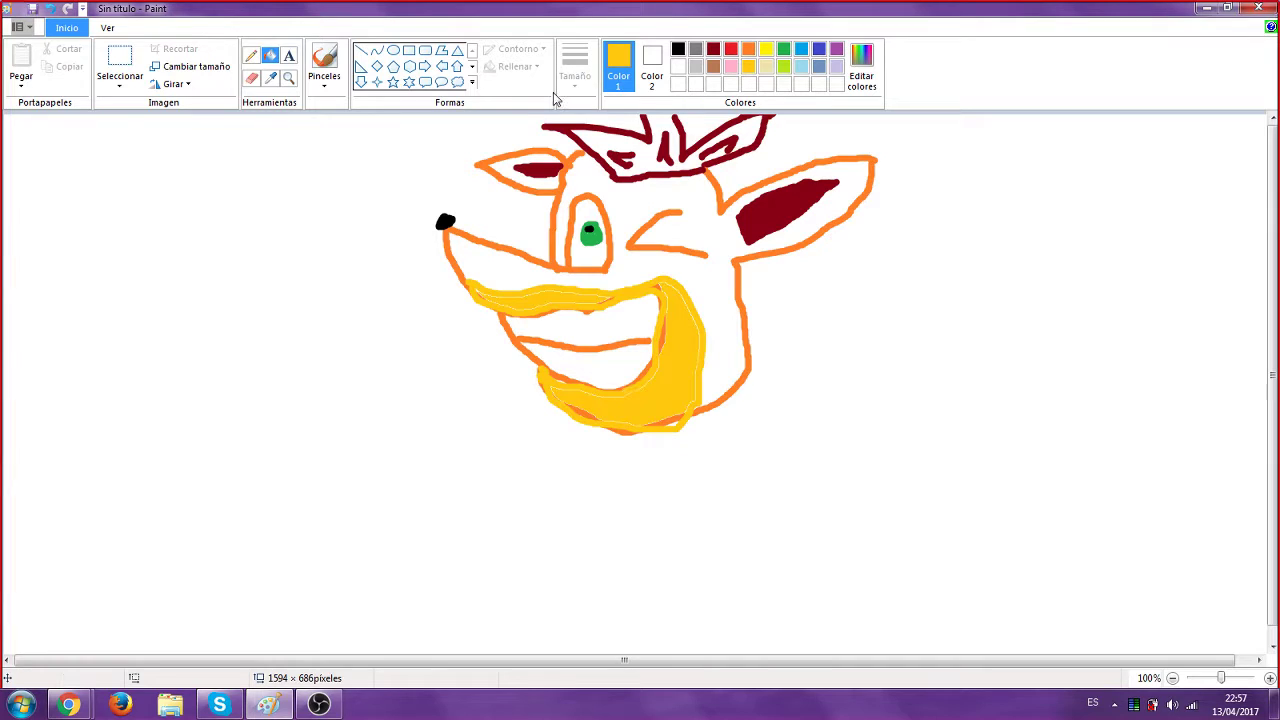
Fill the face and both ears around their inner areas with orange, and the hair with dark red
click(748, 48)
click(733, 285)
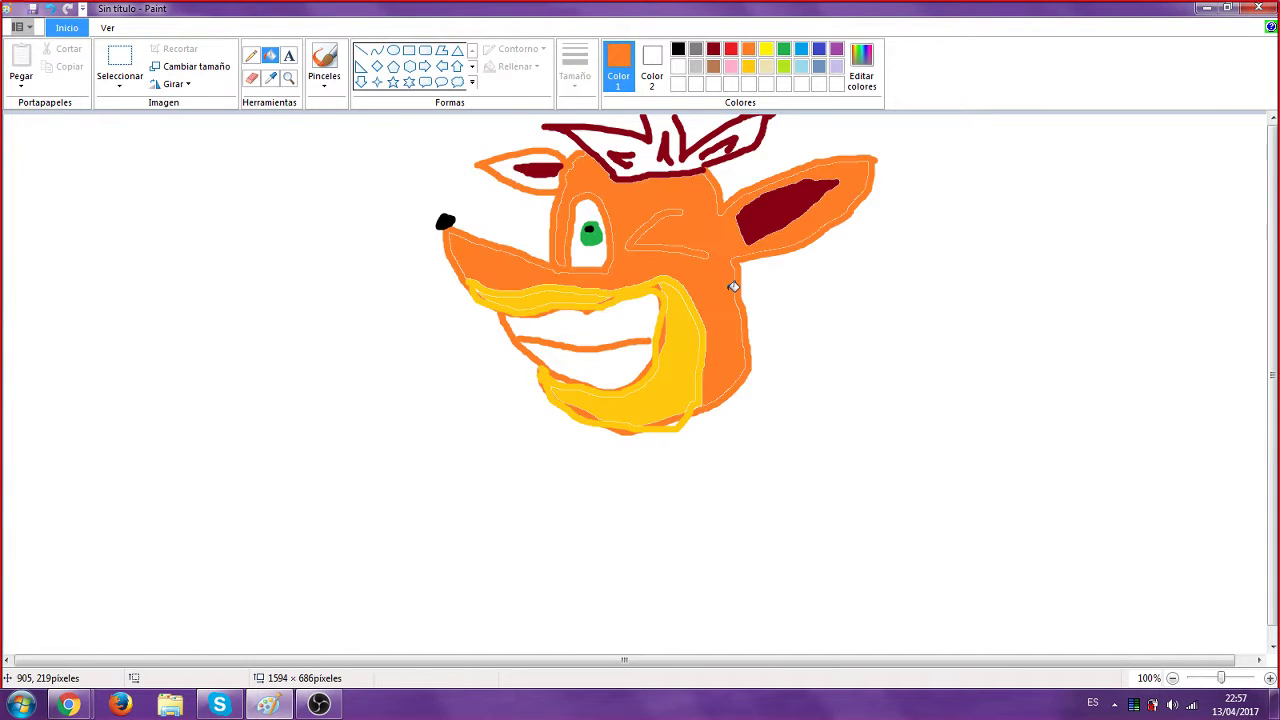
click(529, 156)
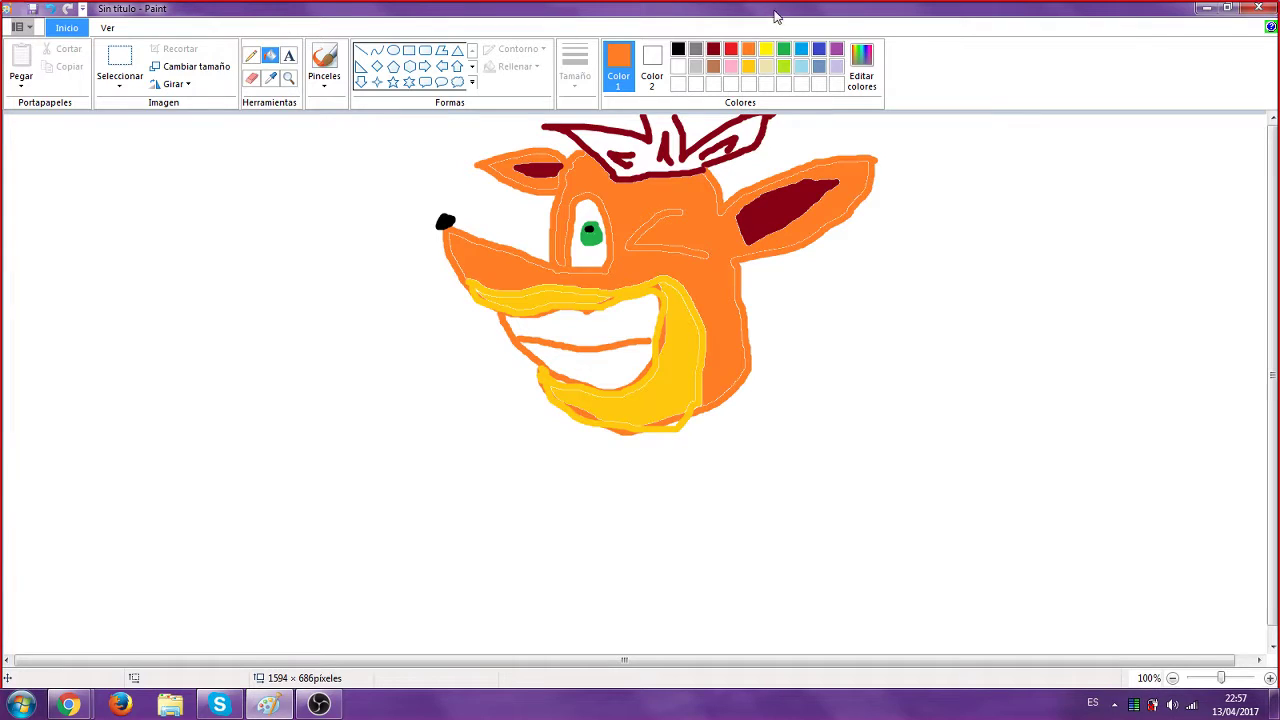
click(713, 49)
click(674, 121)
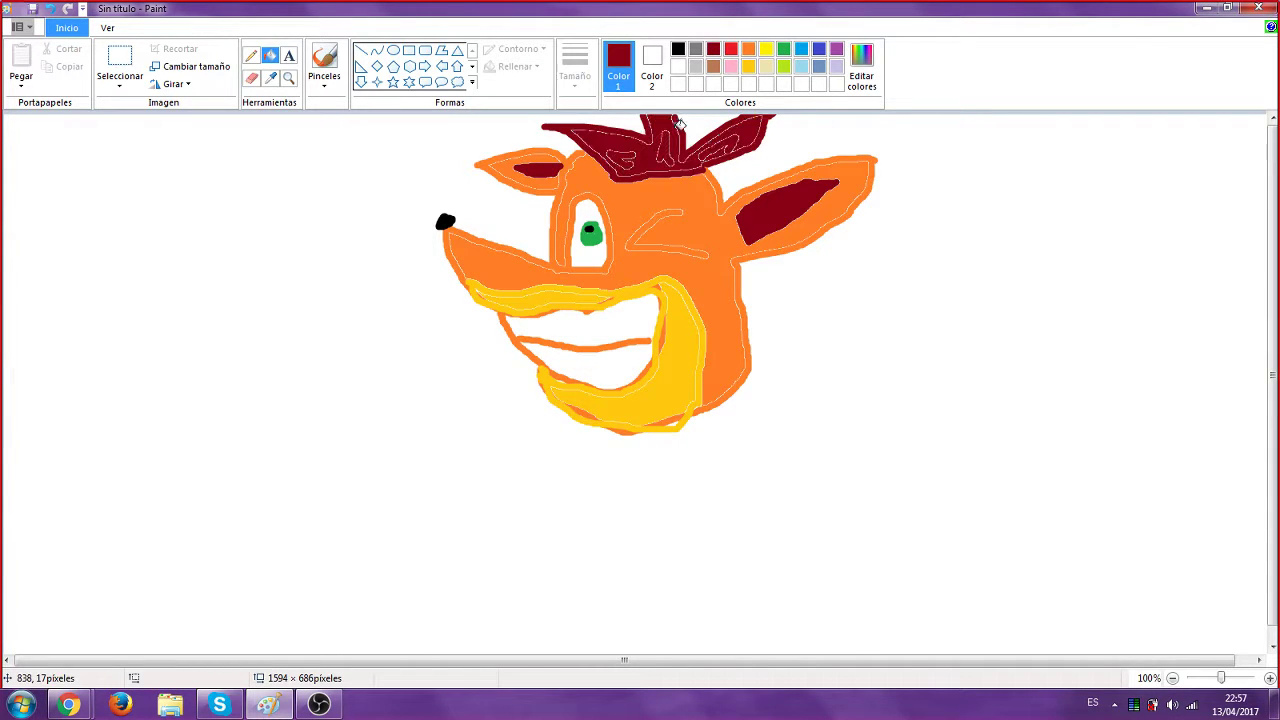
Brush red scalloped gum lines above the upper teeth and below the lower teeth, plus a red stroke at the mouth's front edge
click(252, 57)
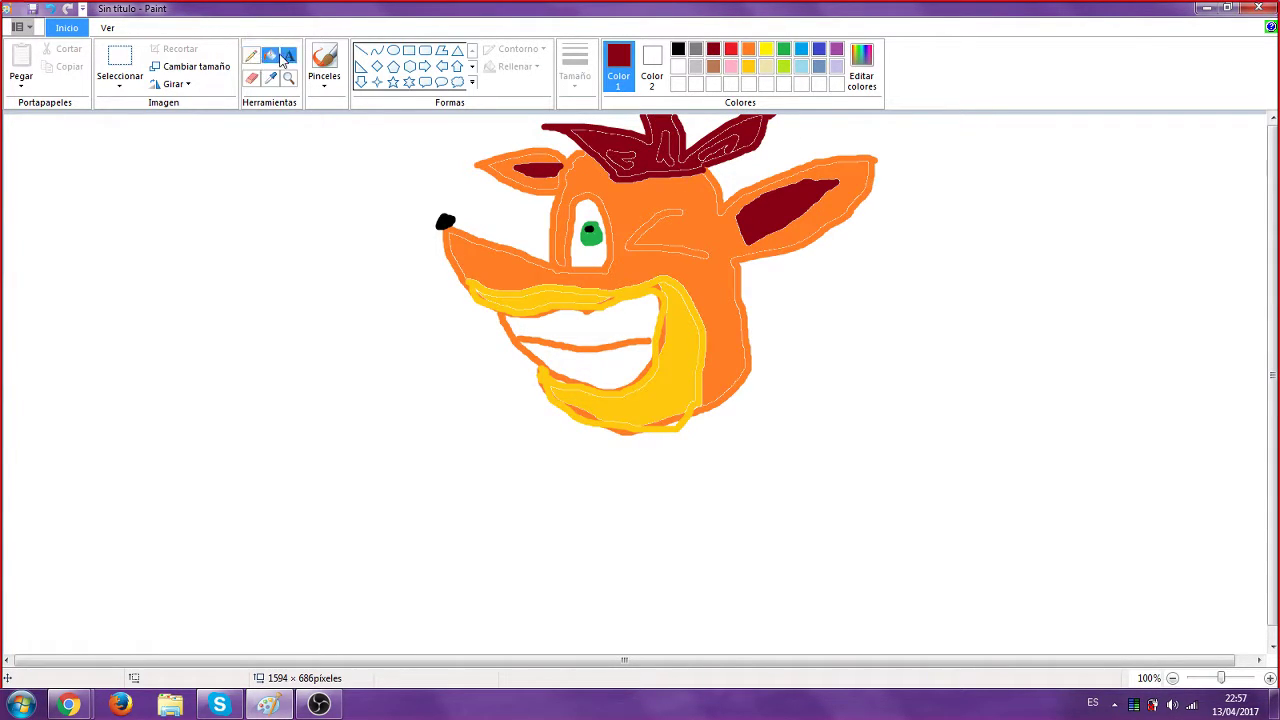
click(324, 60)
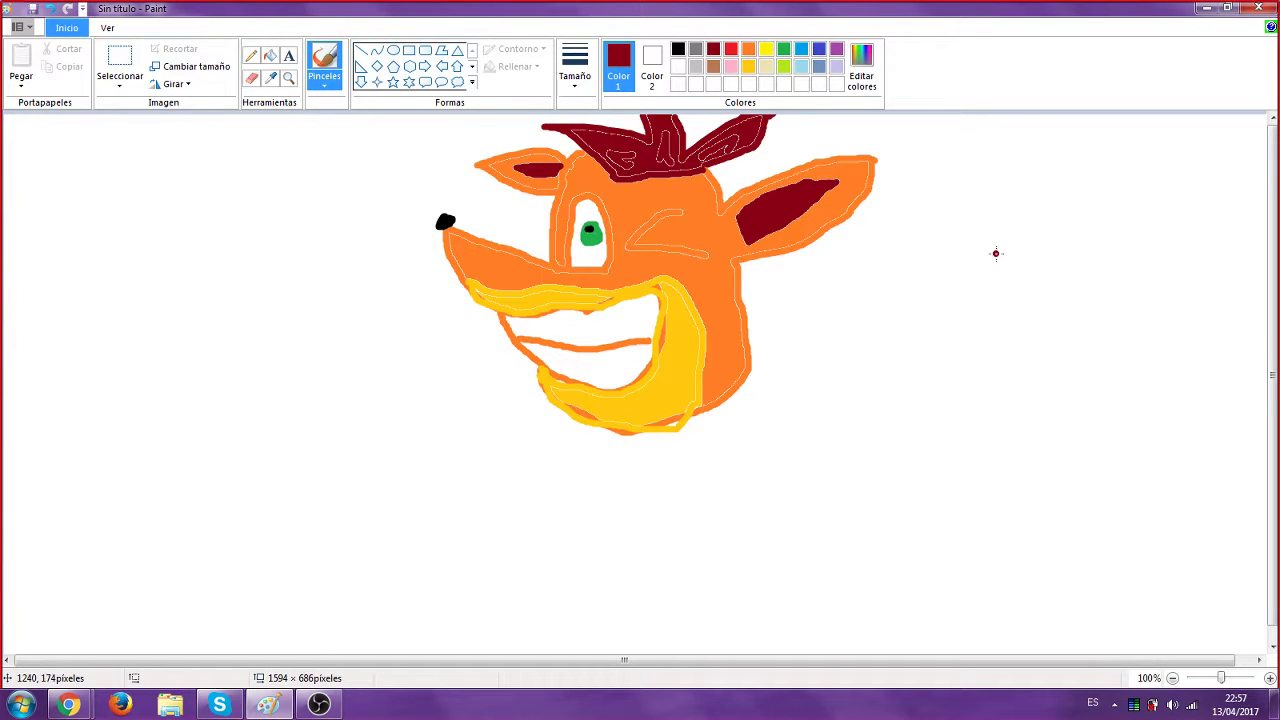
click(731, 48)
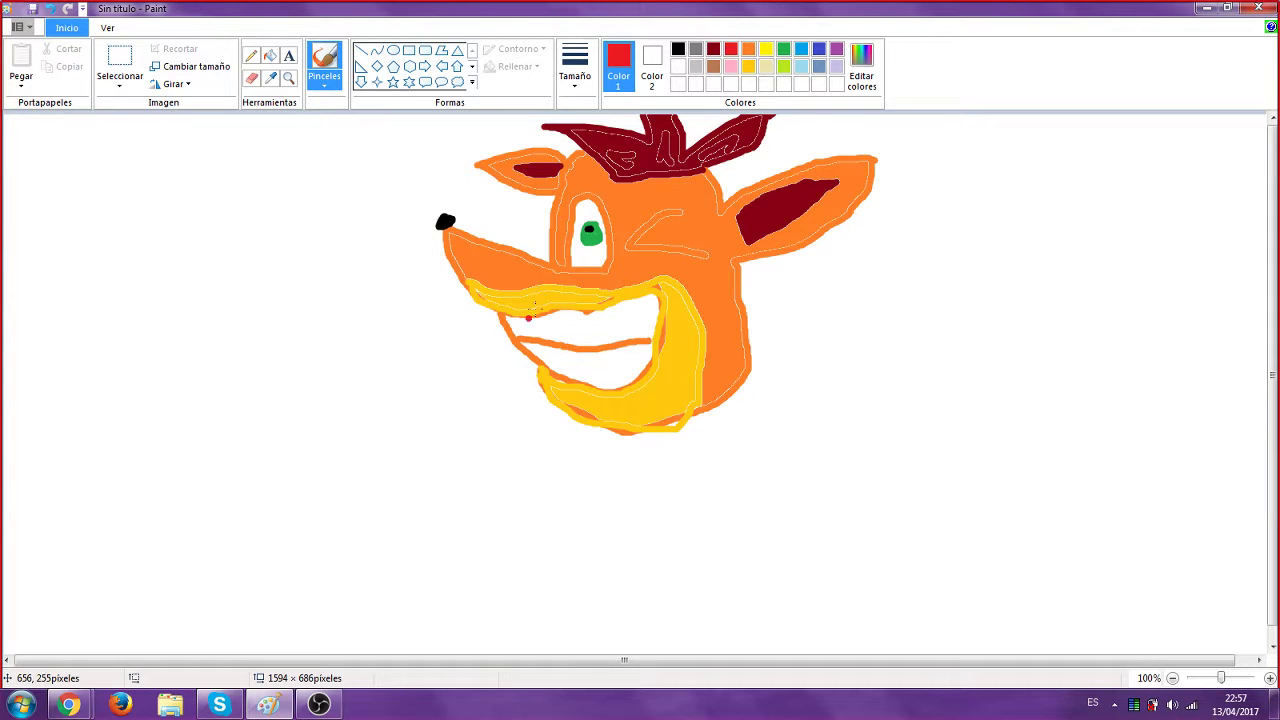
drag(512, 327, 661, 322)
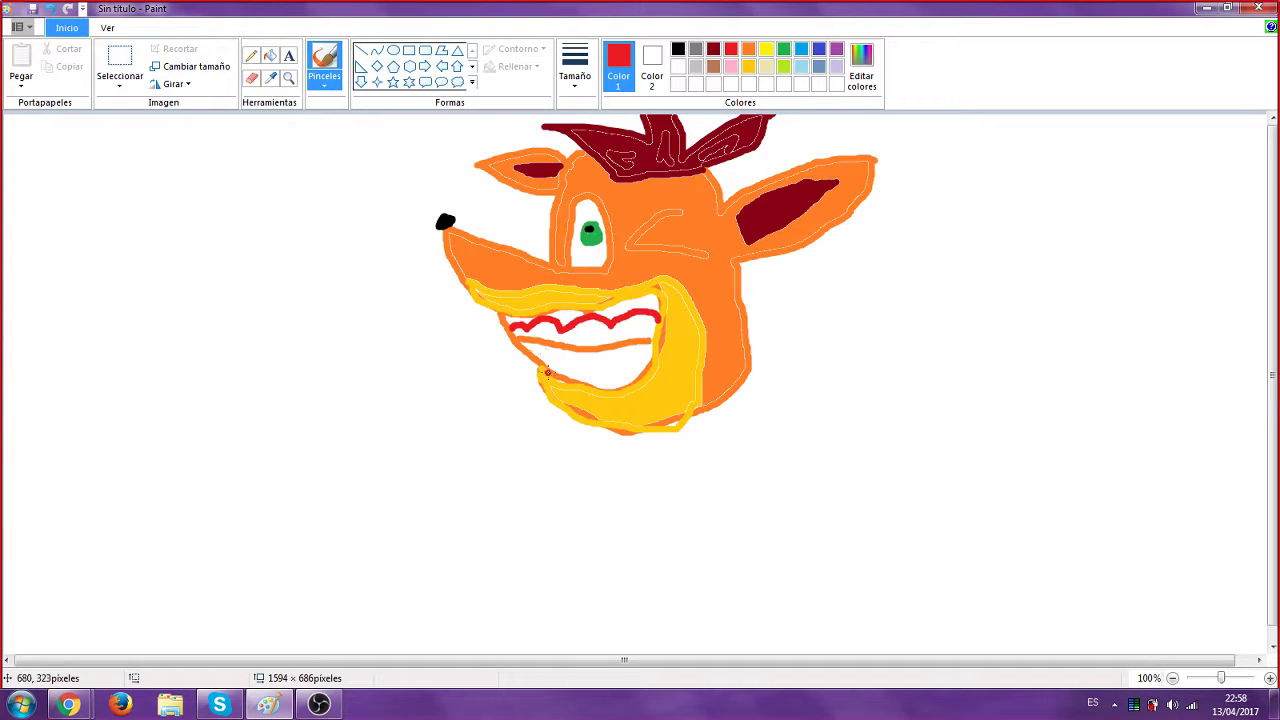
drag(512, 330, 497, 303)
mouse_move(548, 362)
mouse_down()
mouse_move(597, 376)
mouse_move(645, 358)
mouse_up()
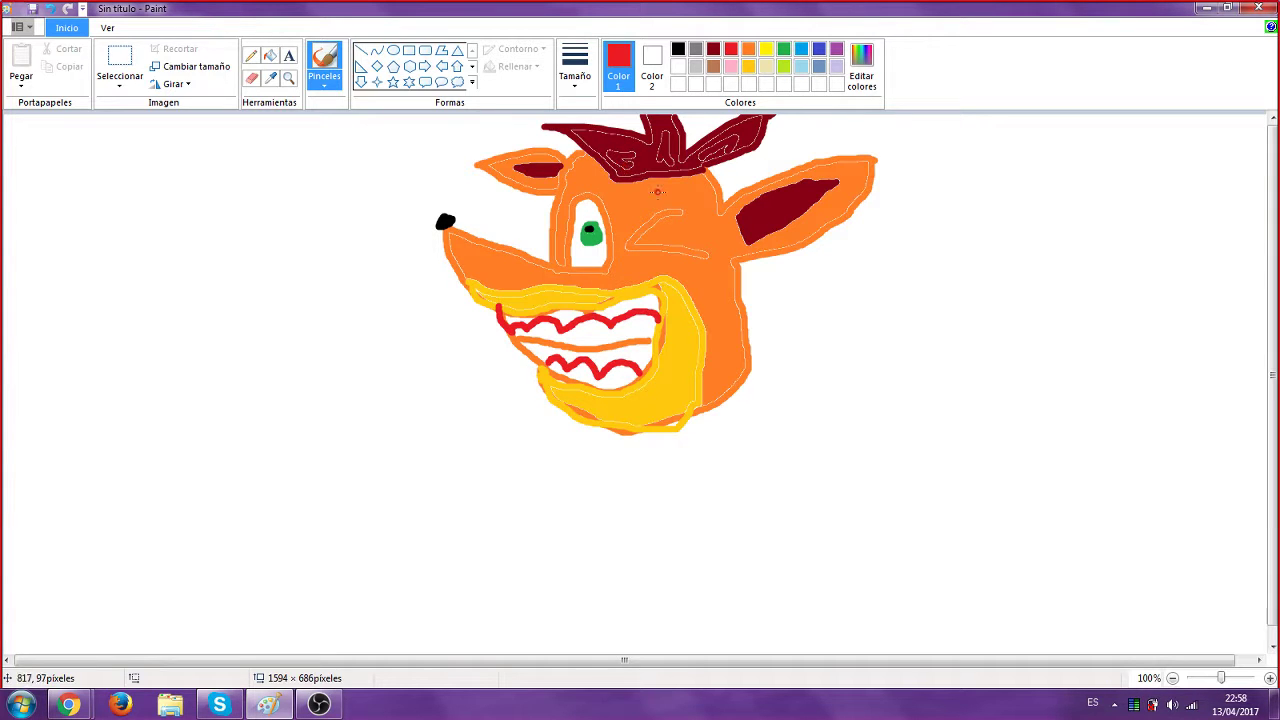
Fill the upper and lower gum areas between the scalloped lines and the mouth outline with red
click(270, 55)
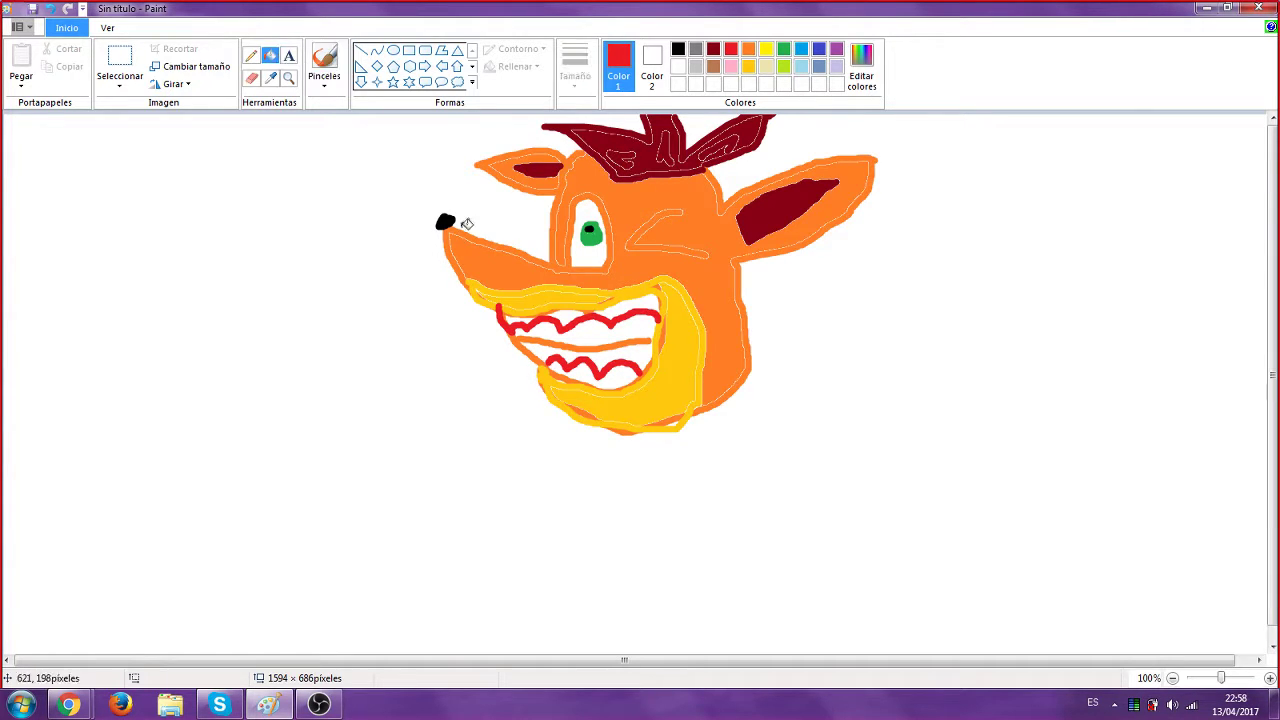
click(638, 306)
click(560, 317)
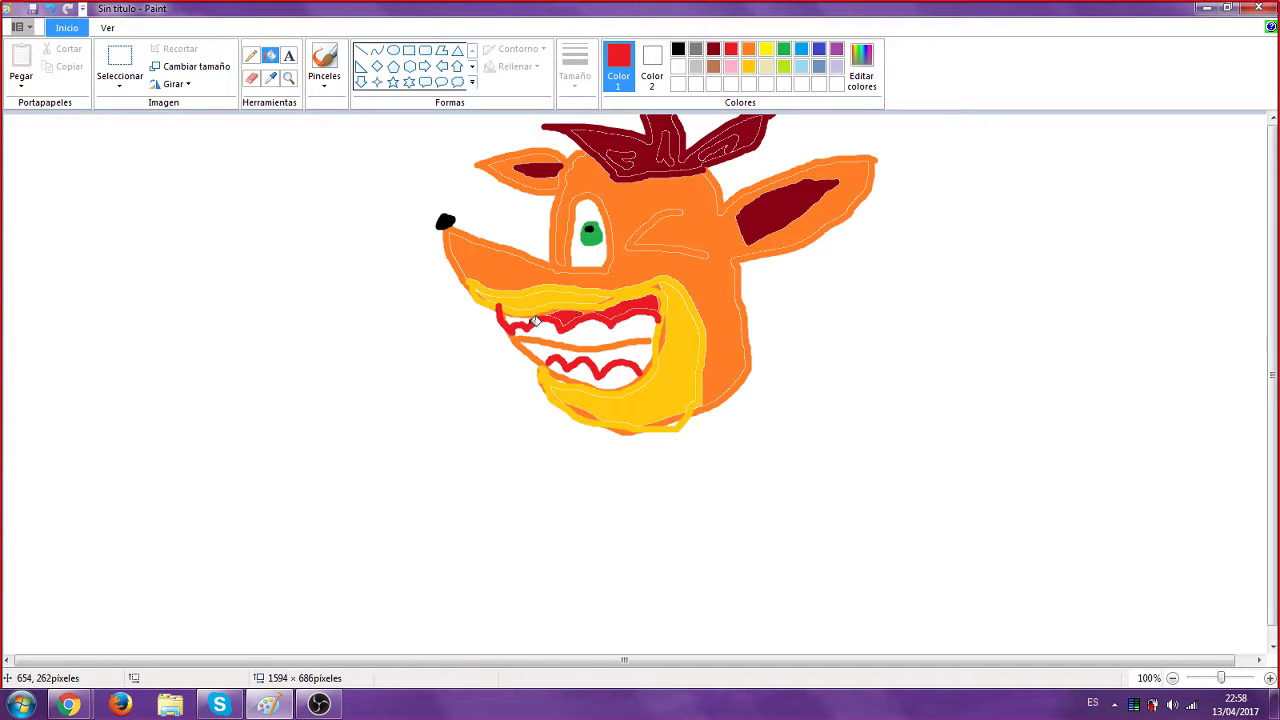
click(519, 316)
click(590, 378)
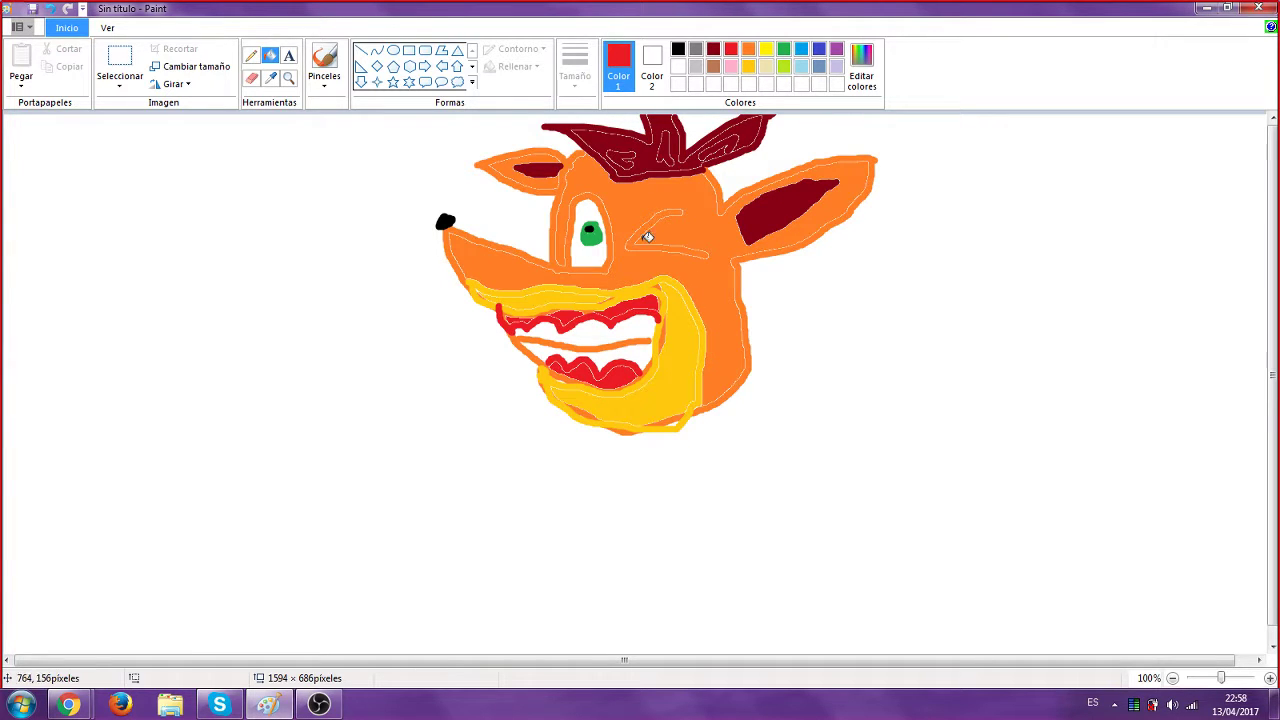
Trace the line between the upper and lower teeth and the mouth's lower front edge in black
click(679, 48)
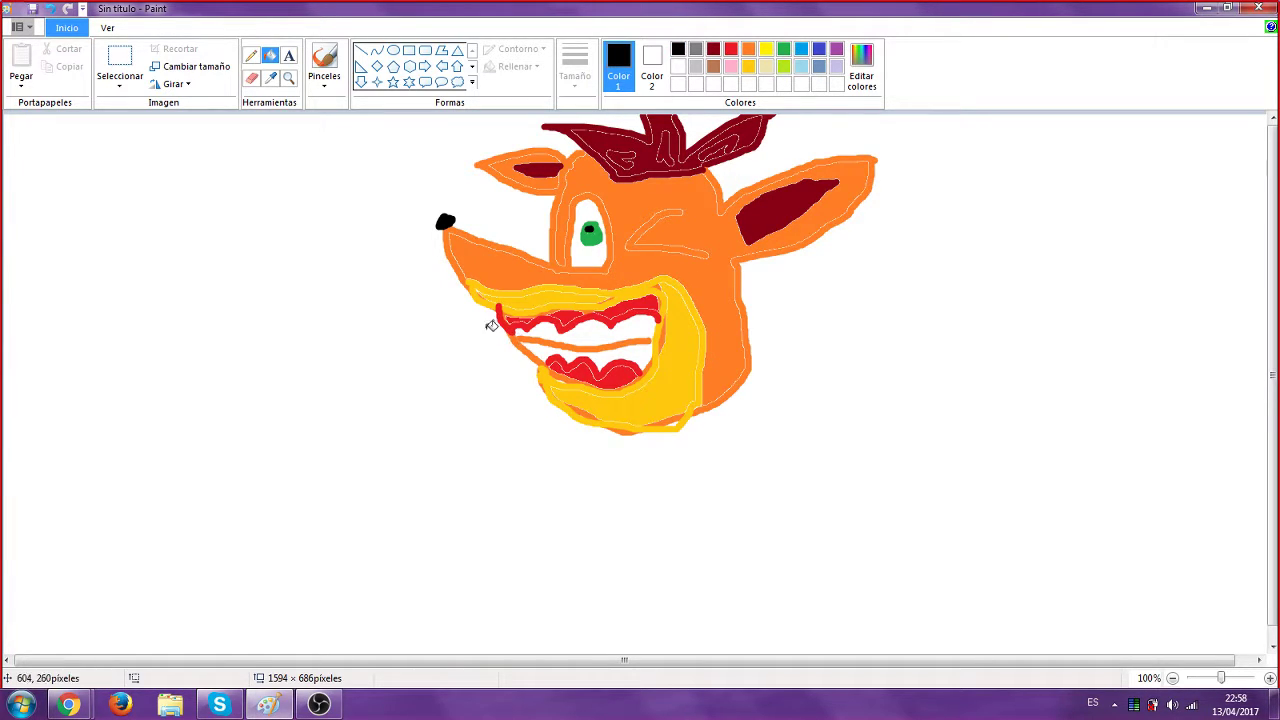
click(324, 58)
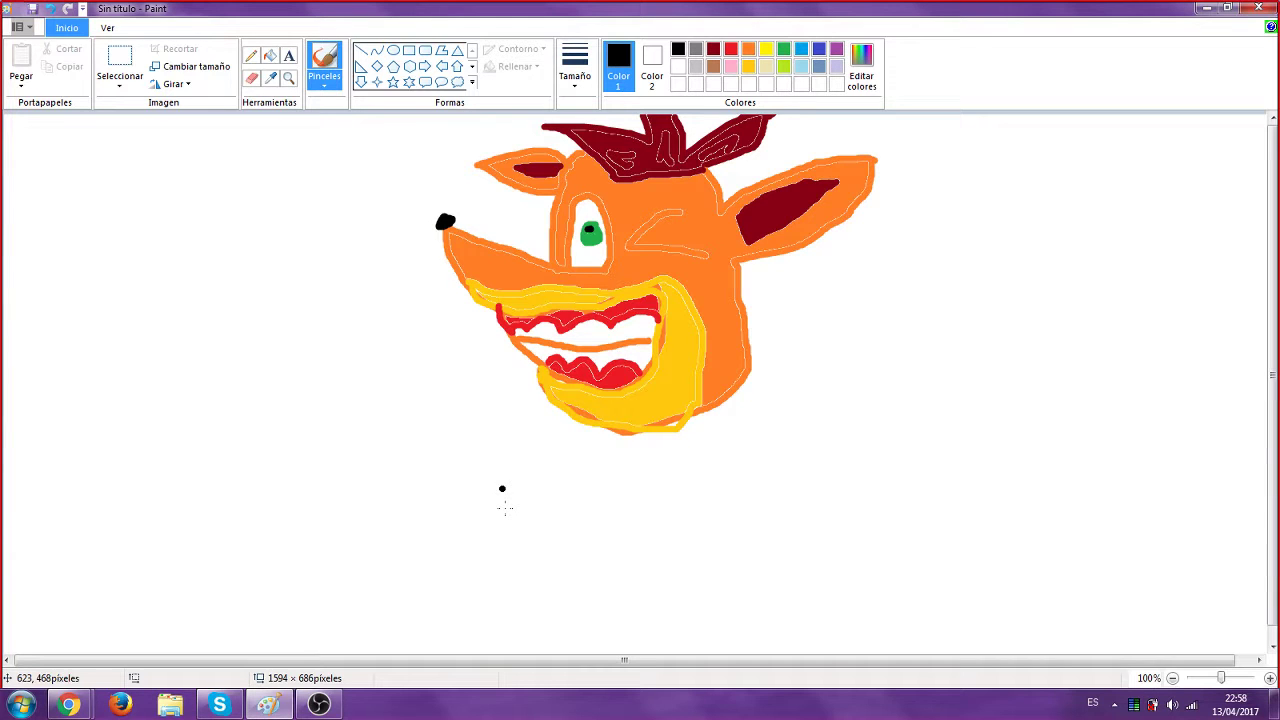
mouse_move(512, 335)
mouse_down()
mouse_move(543, 366)
mouse_move(517, 337)
mouse_move(598, 349)
mouse_move(660, 345)
mouse_up()
Touch up the mouth corner and jaw edge with yellow, and cover the lower jaw's orange outline with gold
click(766, 49)
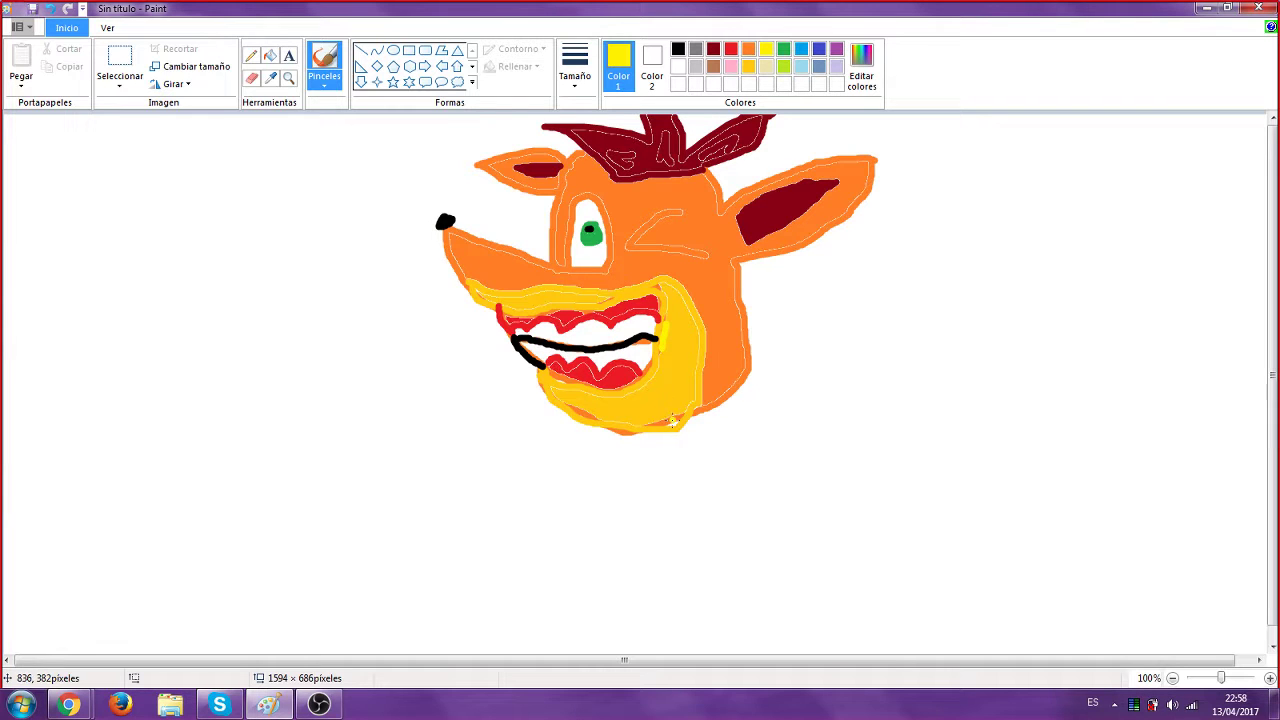
mouse_move(680, 420)
mouse_down()
mouse_move(648, 426)
mouse_move(683, 414)
mouse_up()
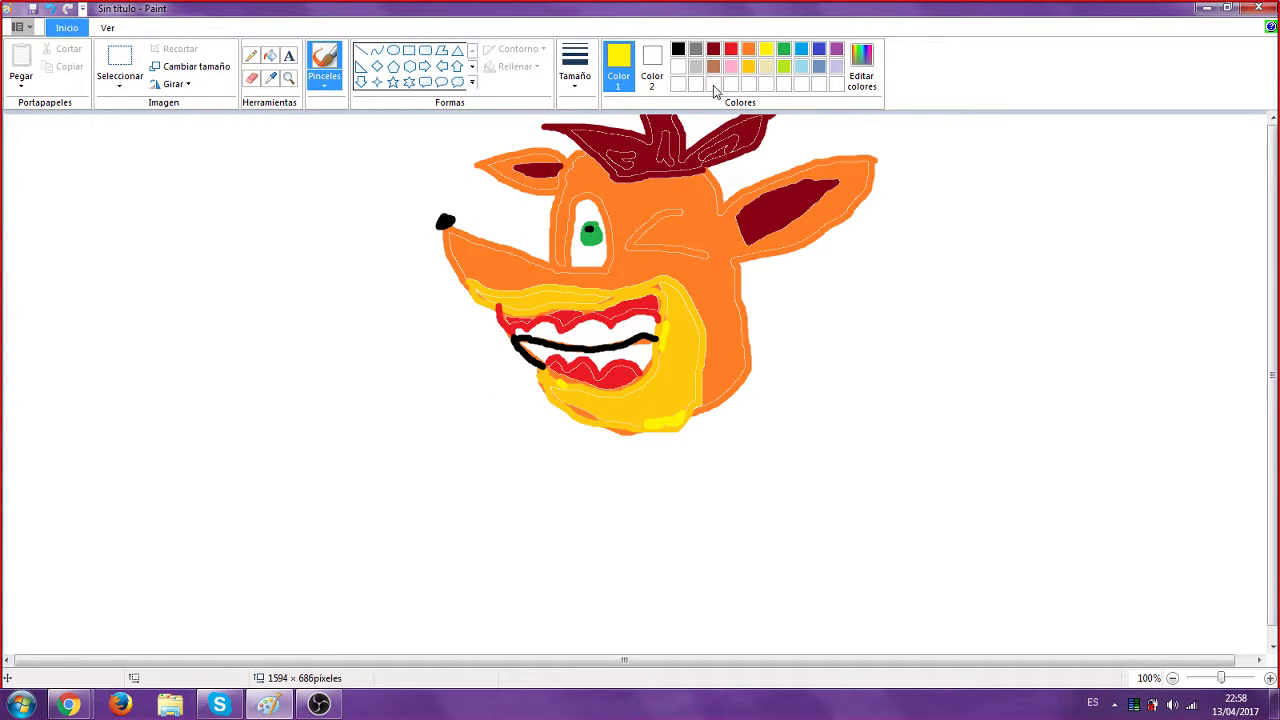
click(748, 66)
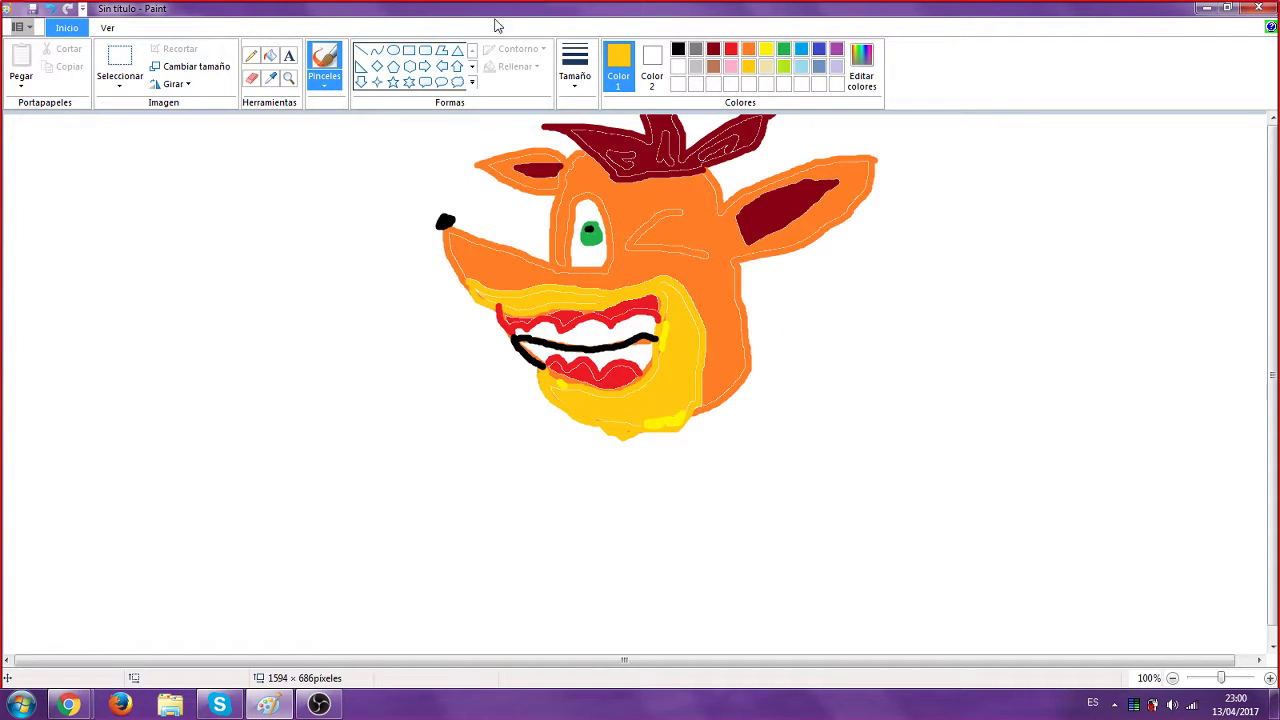
Start a new blank image without saving the current drawing
click(28, 33)
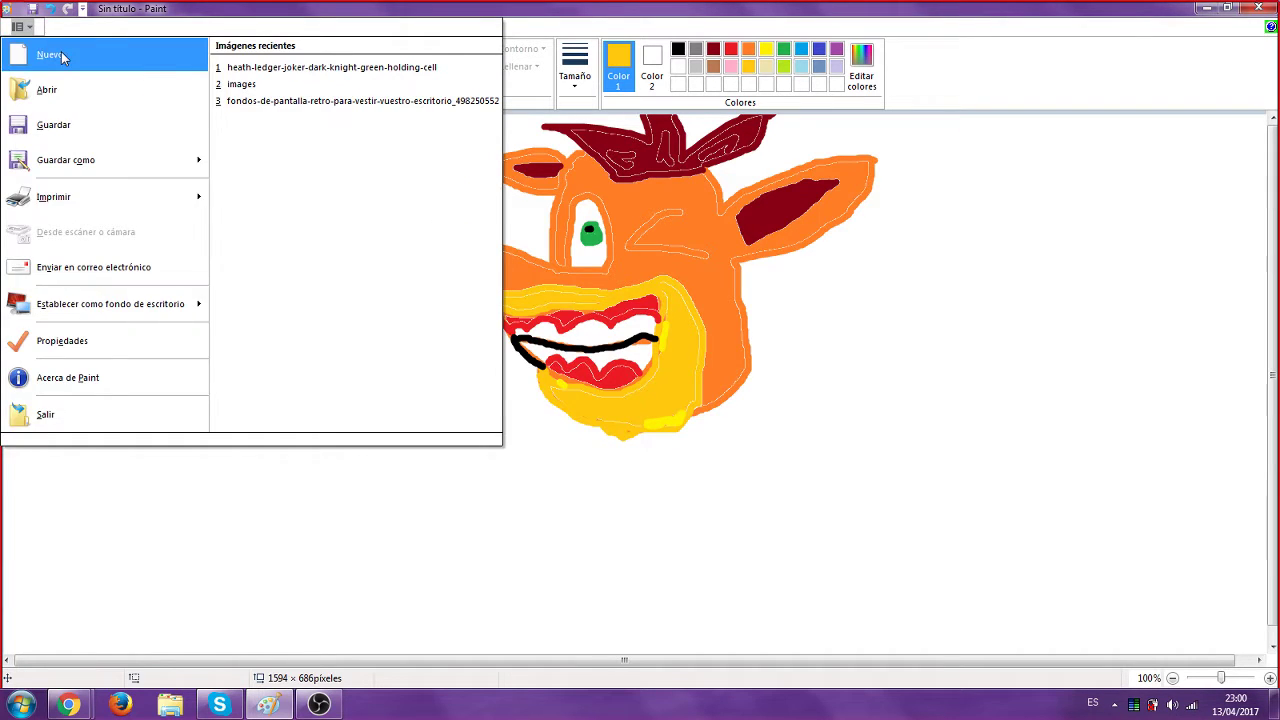
click(62, 54)
click(651, 354)
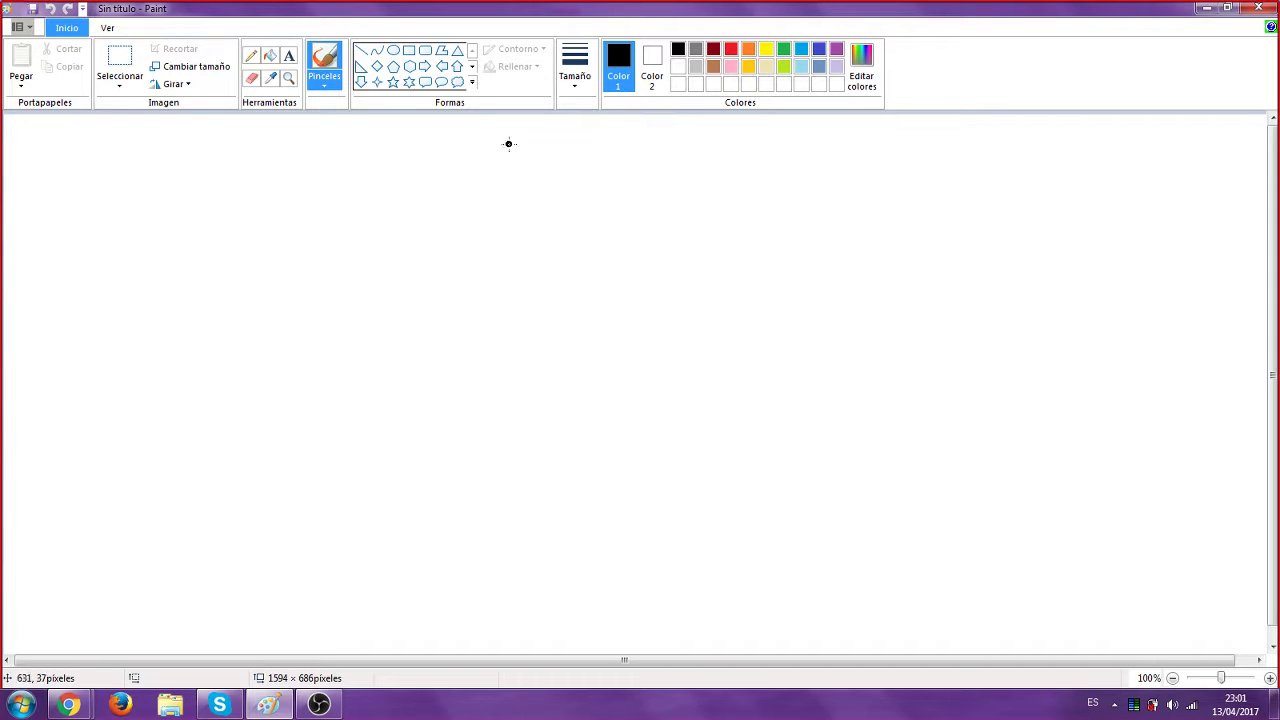
Draw a pink circle of about 371 × 366 pixels near the middle of the canvas with the ellipse shape
click(731, 49)
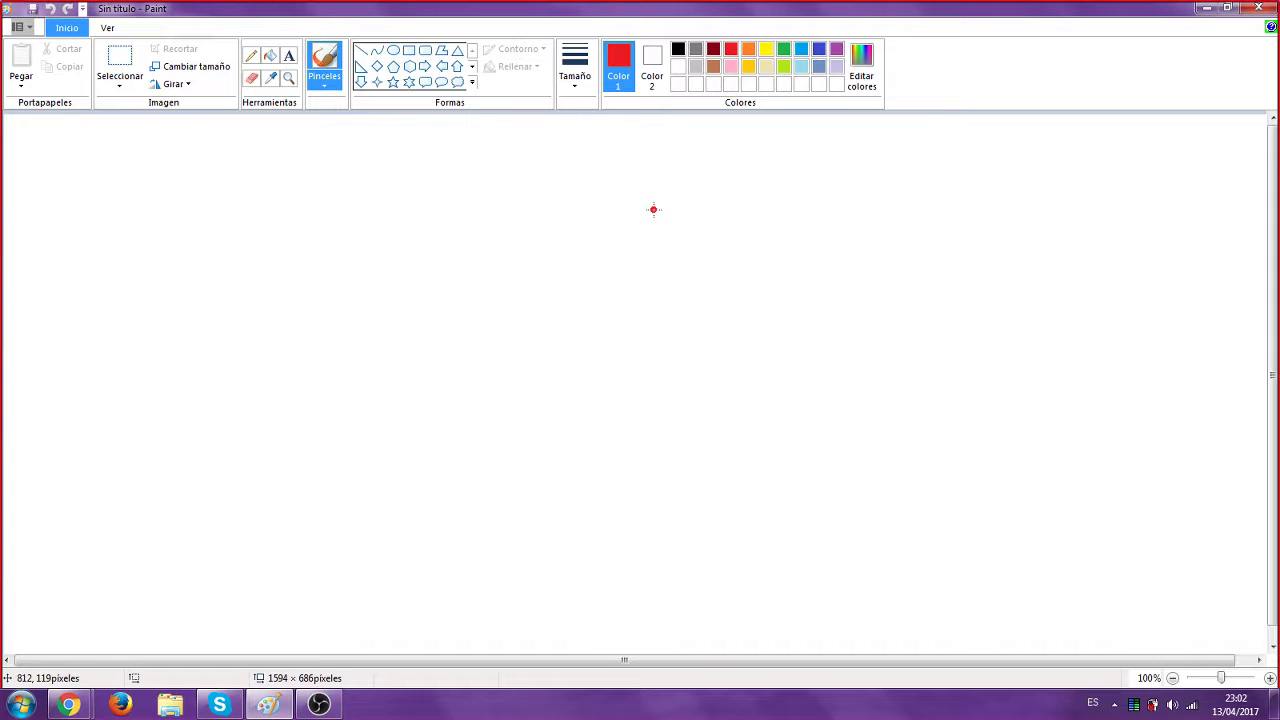
click(731, 66)
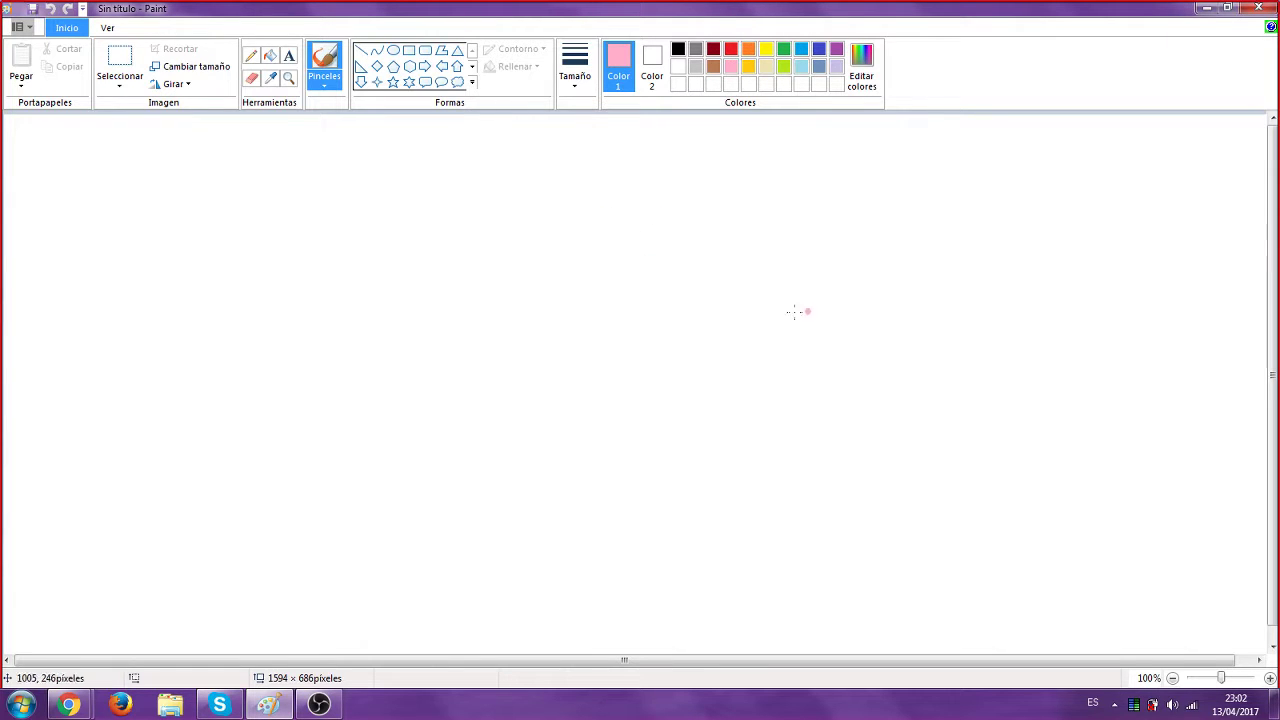
click(393, 50)
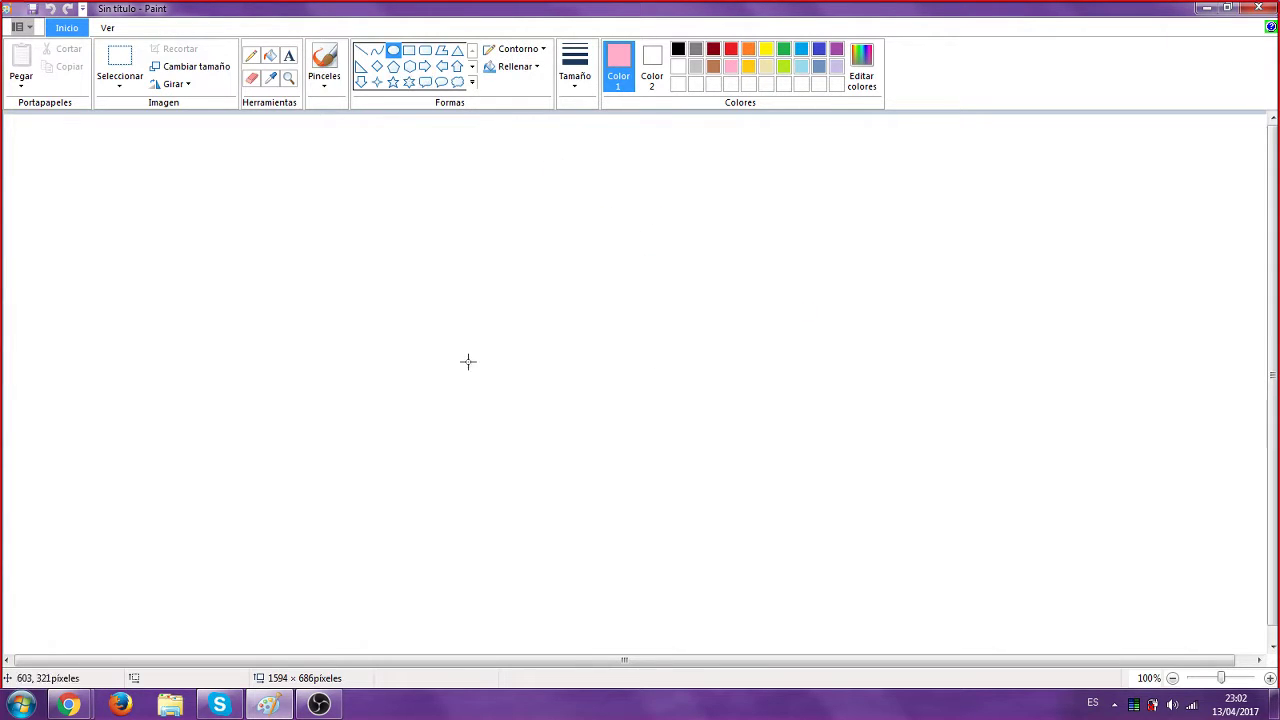
drag(462, 213, 758, 506)
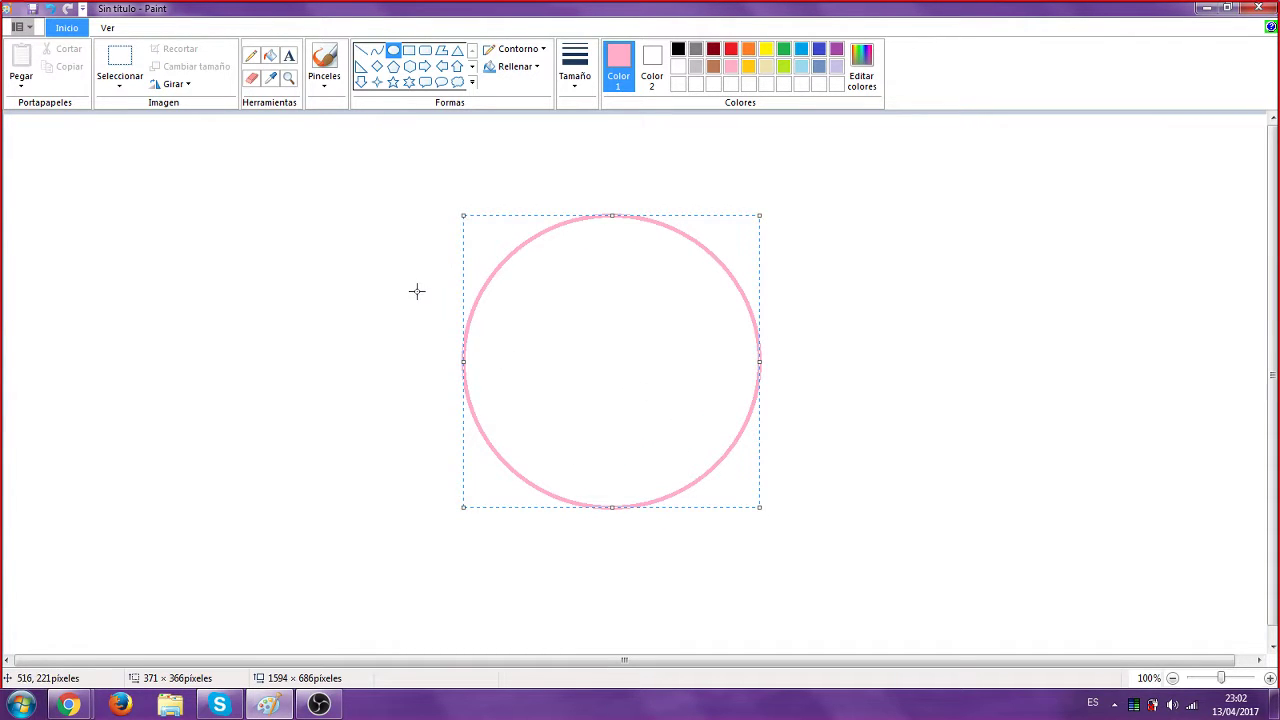
drag(418, 291, 468, 355)
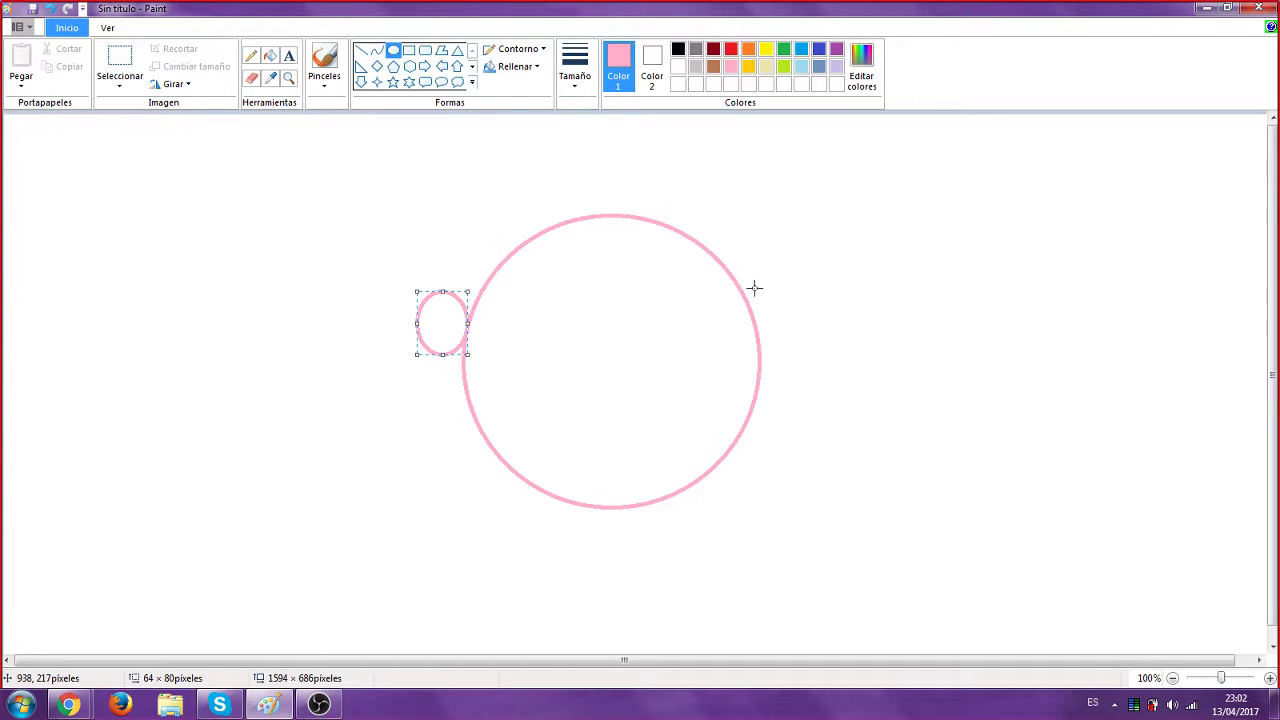
drag(754, 287, 808, 358)
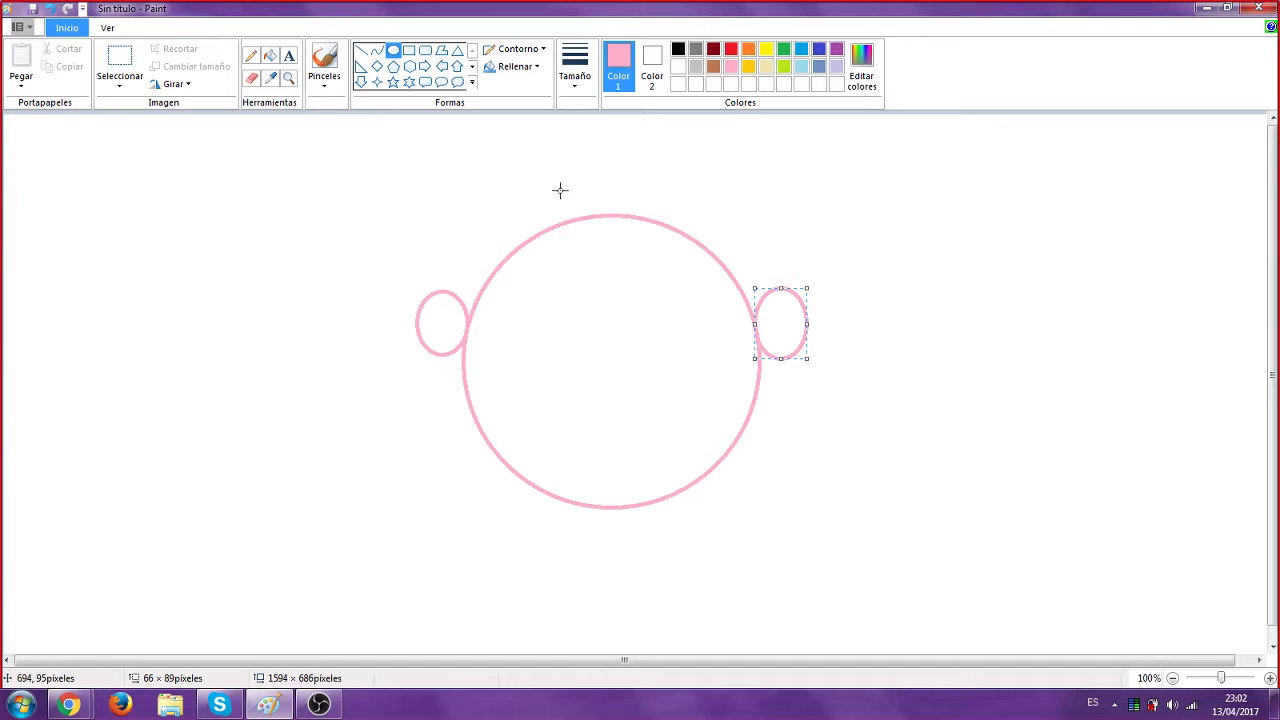
click(50, 8)
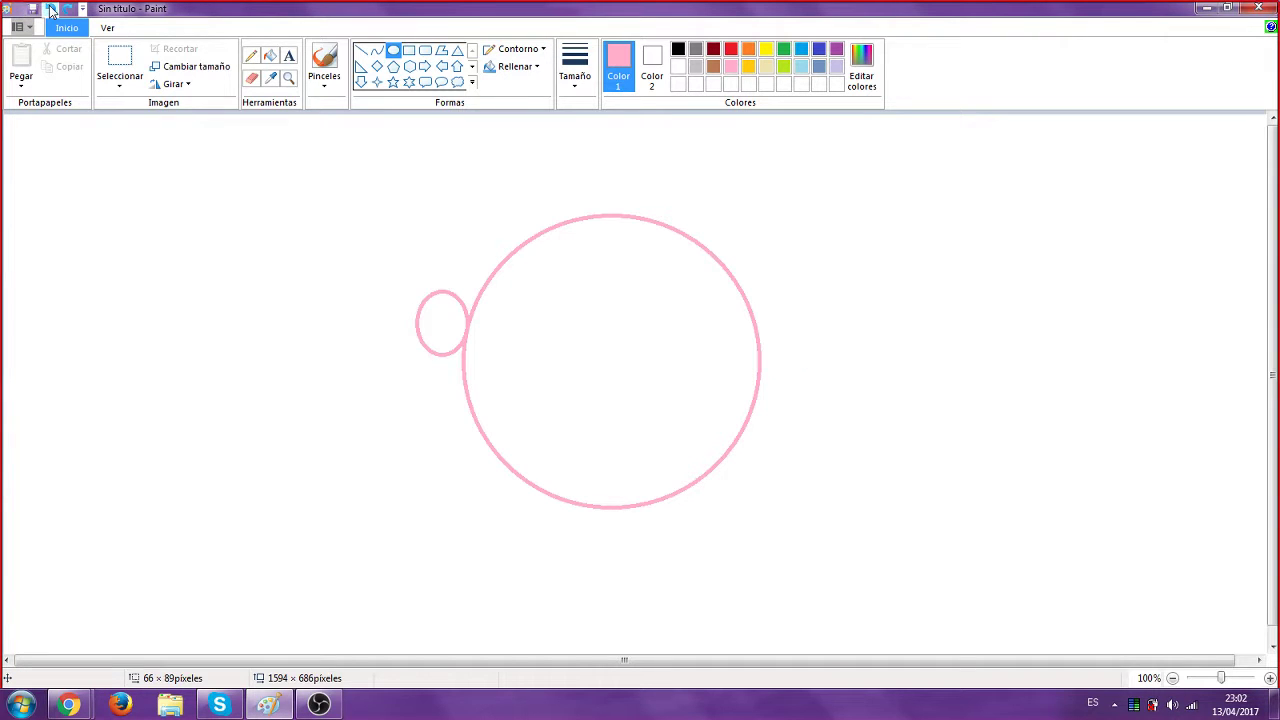
click(50, 8)
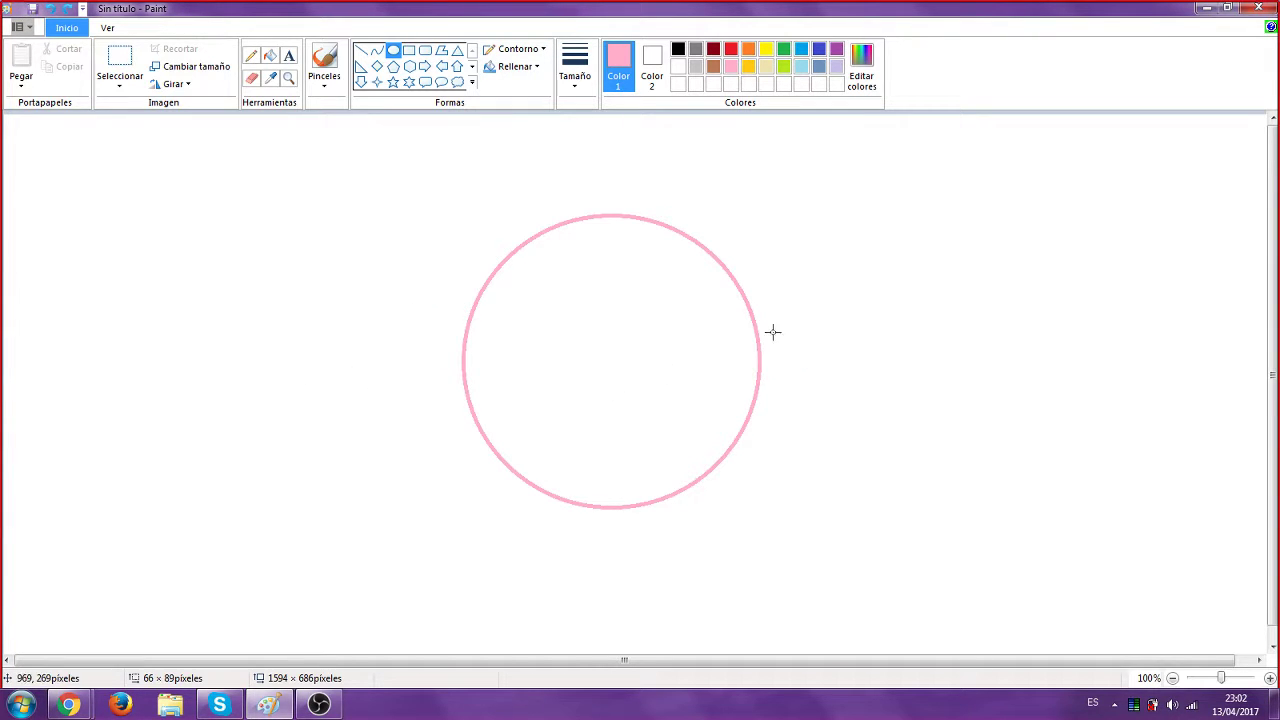
Draw an upright pink ellipse of about 119 × 165 pixels touching the large circle's upper right edge
drag(709, 235, 784, 295)
drag(784, 233, 811, 177)
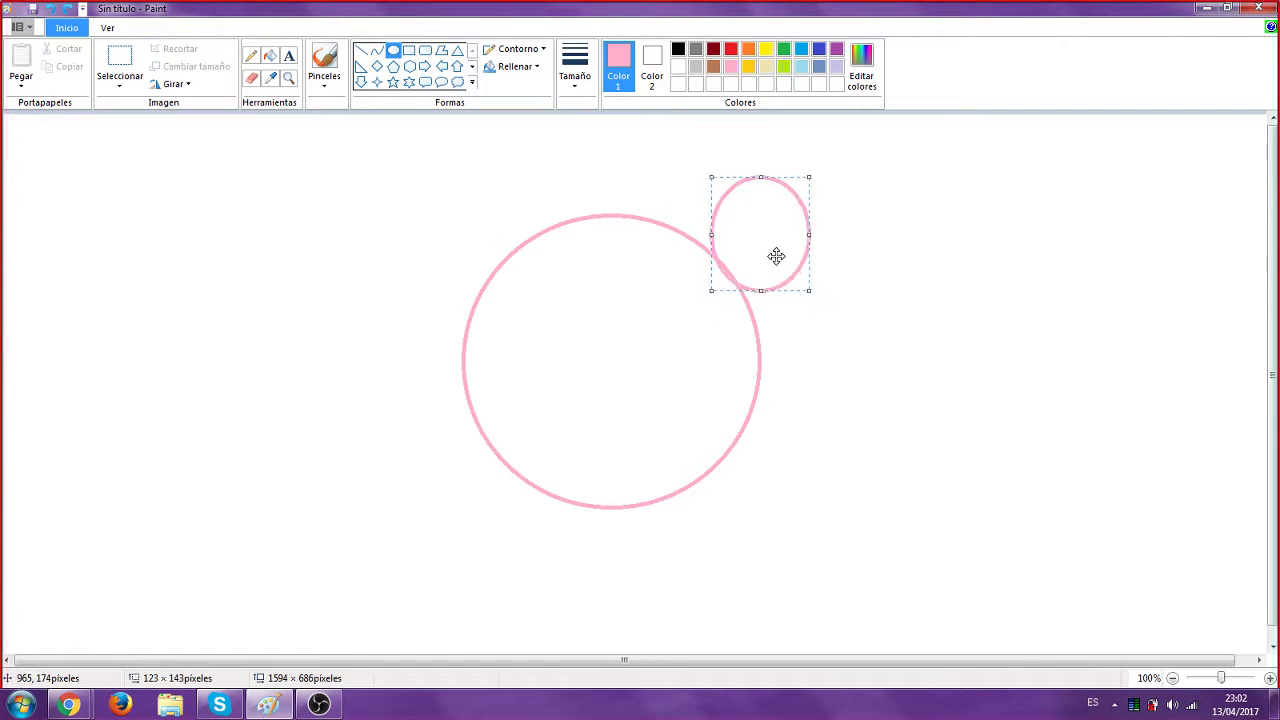
drag(774, 254, 777, 250)
drag(808, 173, 807, 156)
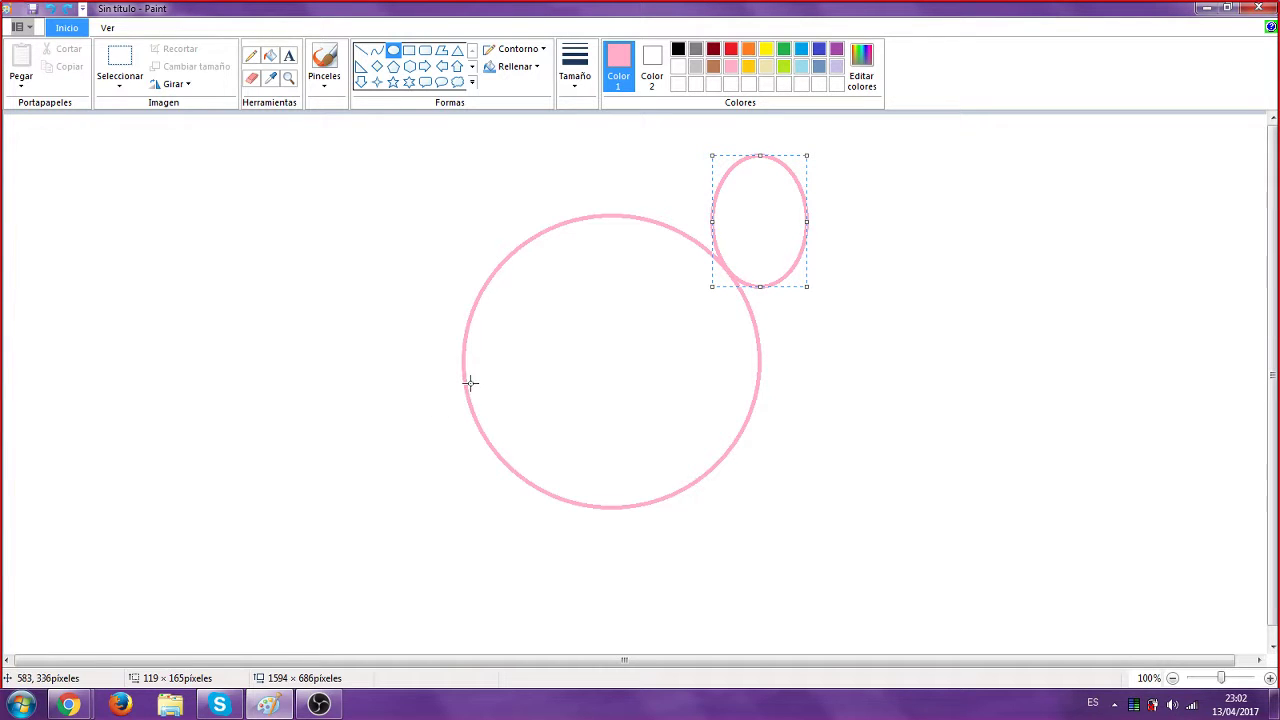
Draw a flat pink ellipse of about 287 × 69 pixels across the circle's lower half, starting at its left edge
drag(466, 377, 693, 436)
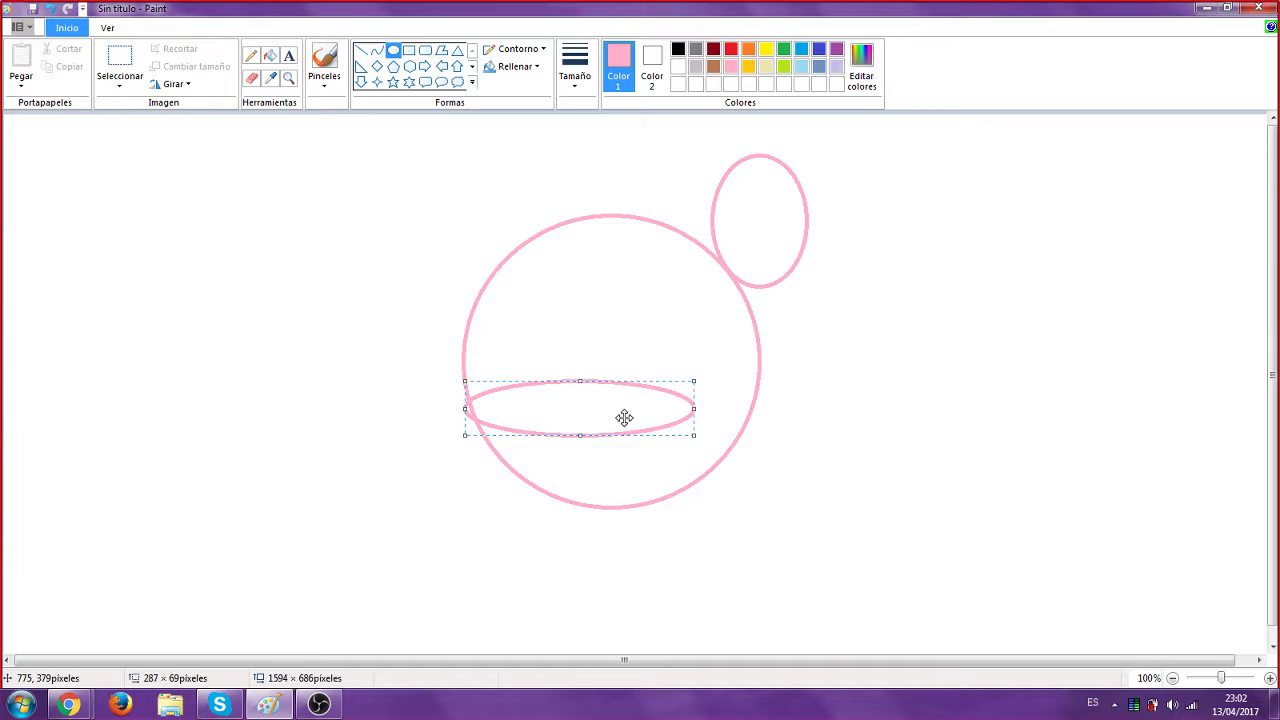
drag(623, 417, 628, 419)
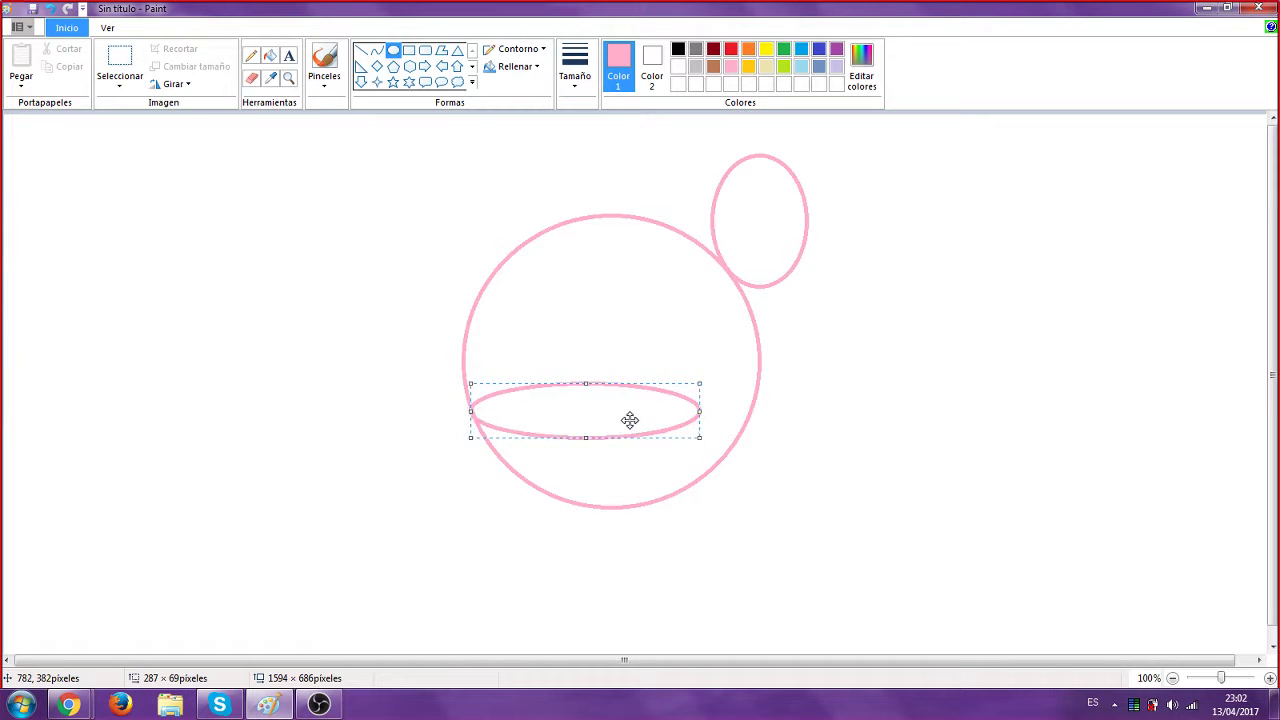
click(358, 238)
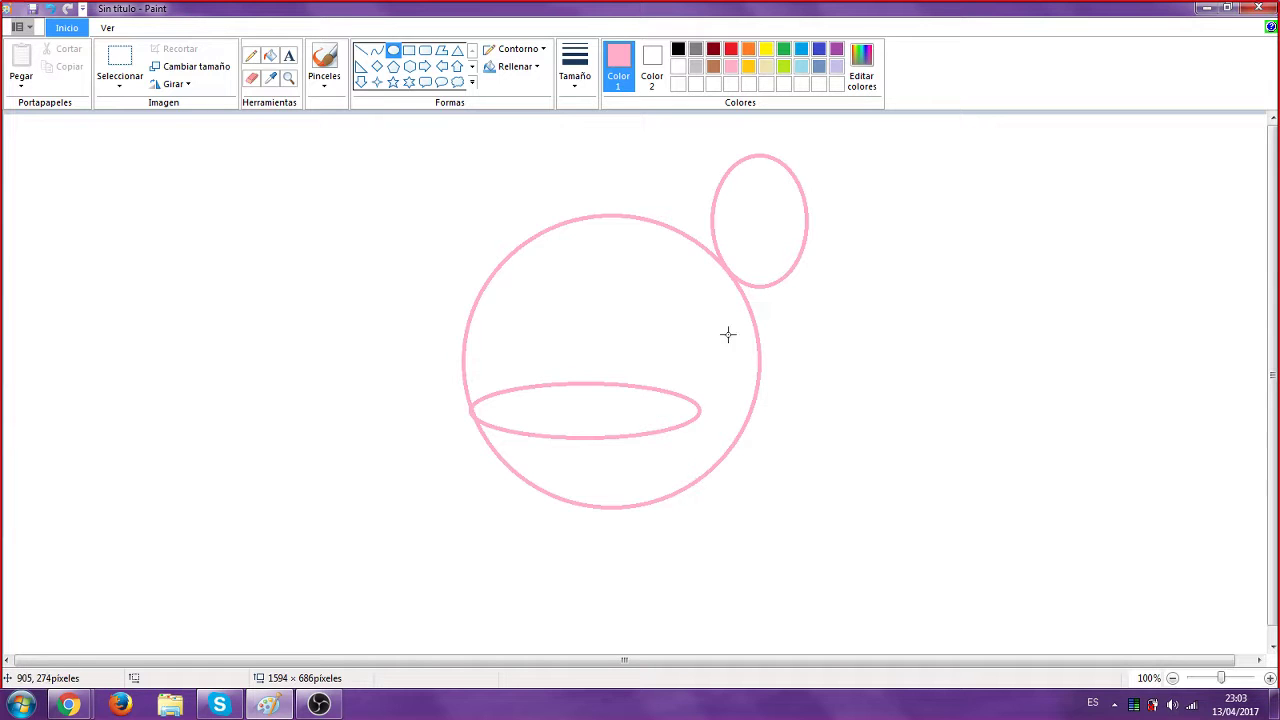
Define a custom strong pink with red 255, green 32 and blue 104 as the drawing color
click(861, 70)
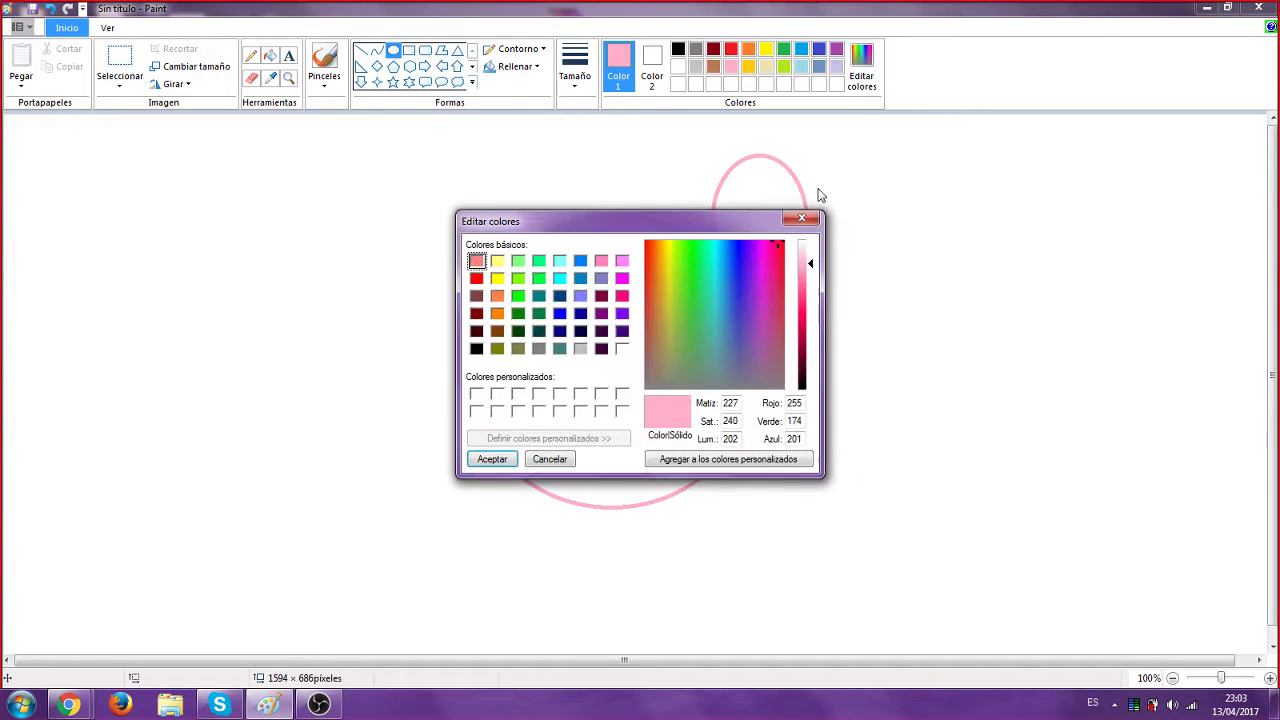
click(810, 315)
click(500, 459)
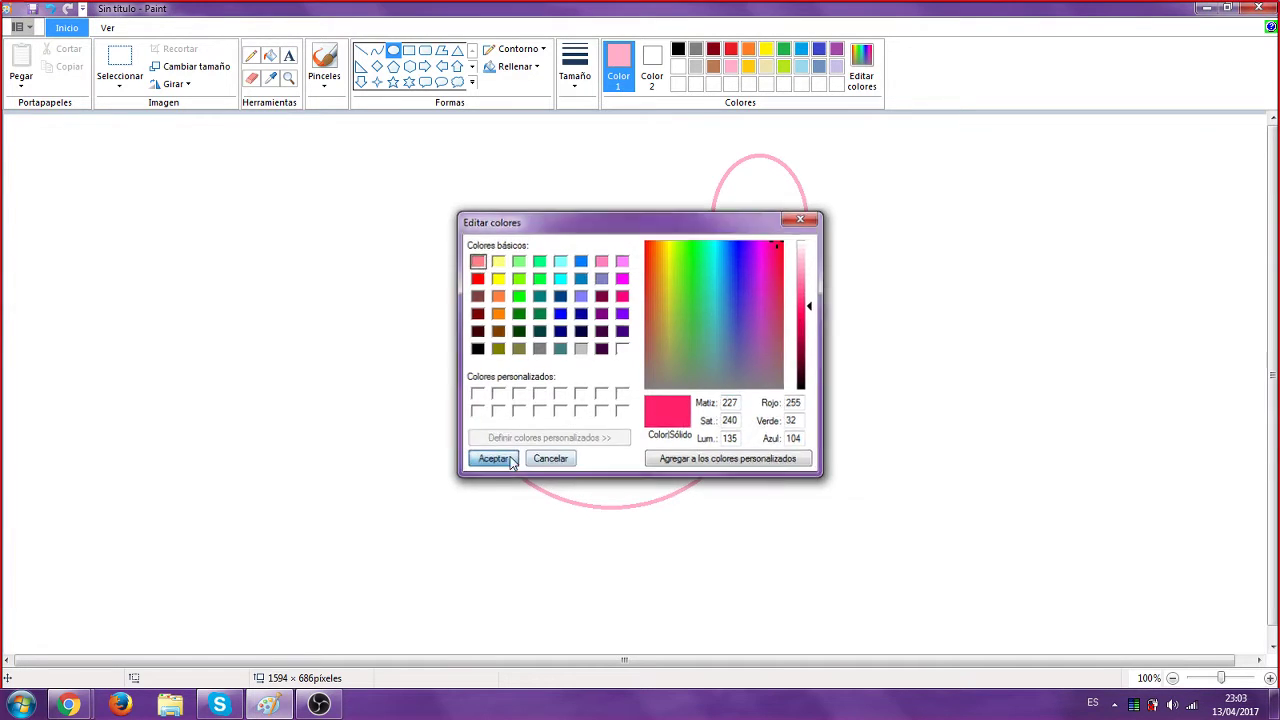
Draw a flat cheek ellipse of about 96 × 20 pixels across the large circle's right edge and fill it with the strong pink
drag(700, 334, 780, 321)
click(270, 55)
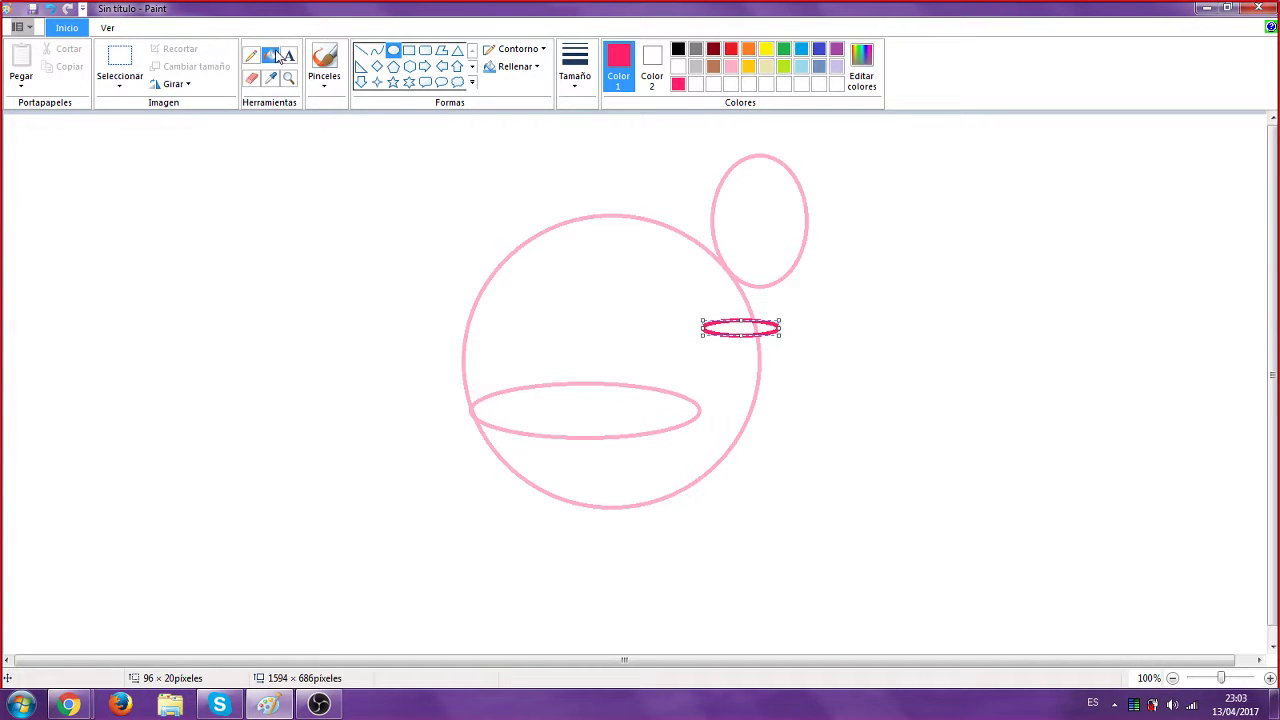
click(742, 327)
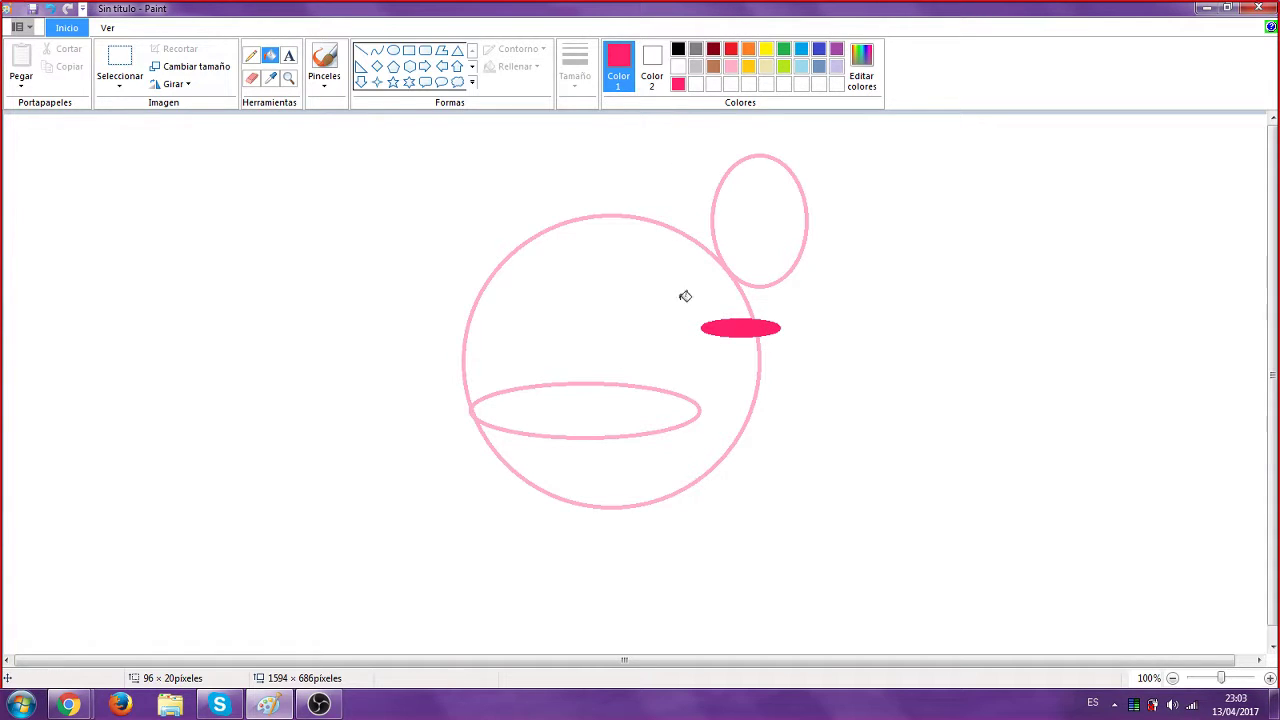
click(519, 342)
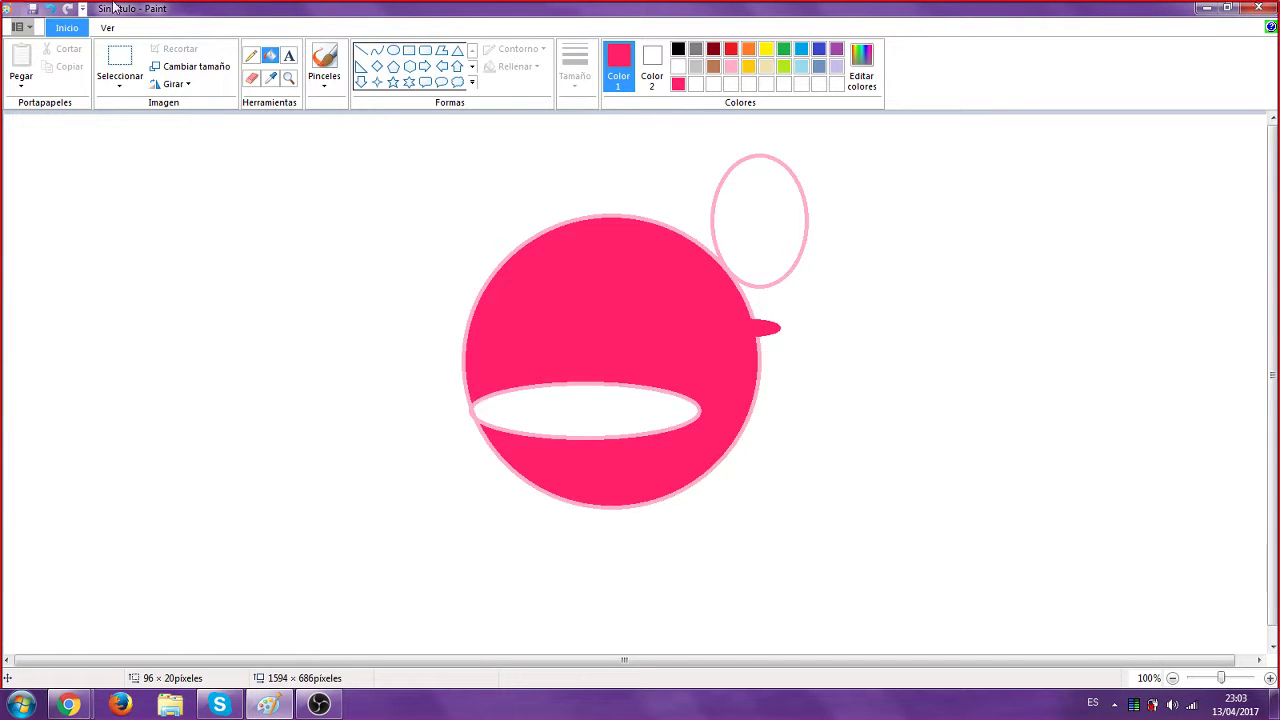
click(50, 8)
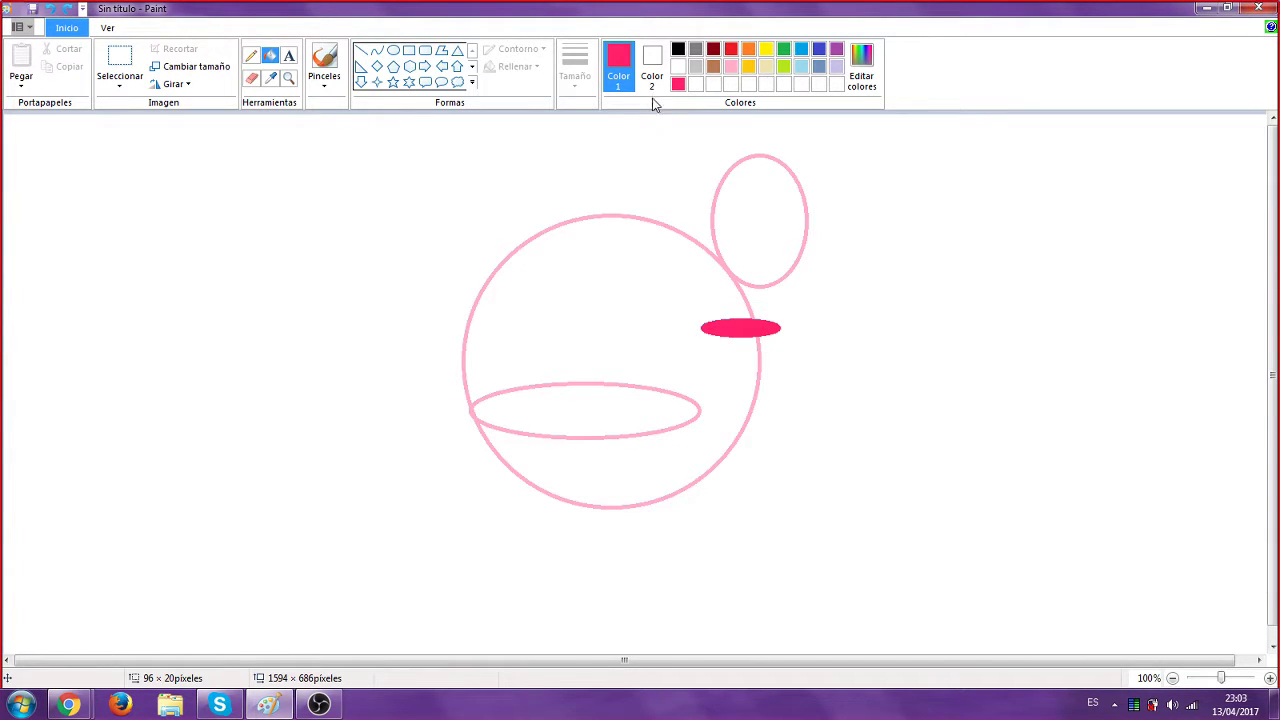
Draw a second cheek ellipse of about 93 × 23 pixels above the flat pink ellipse and fill it with the strong pink
click(393, 50)
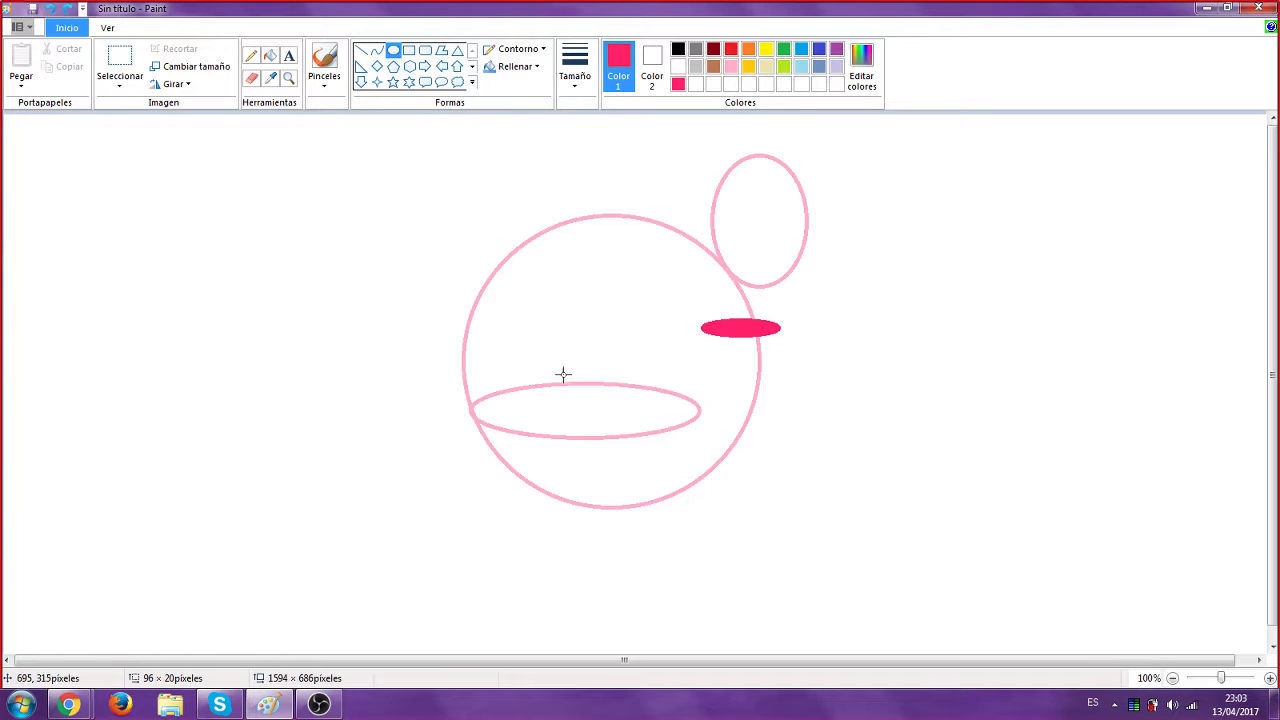
mouse_move(528, 338)
mouse_down()
mouse_move(580, 359)
mouse_move(601, 350)
mouse_move(566, 346)
mouse_move(572, 335)
mouse_up()
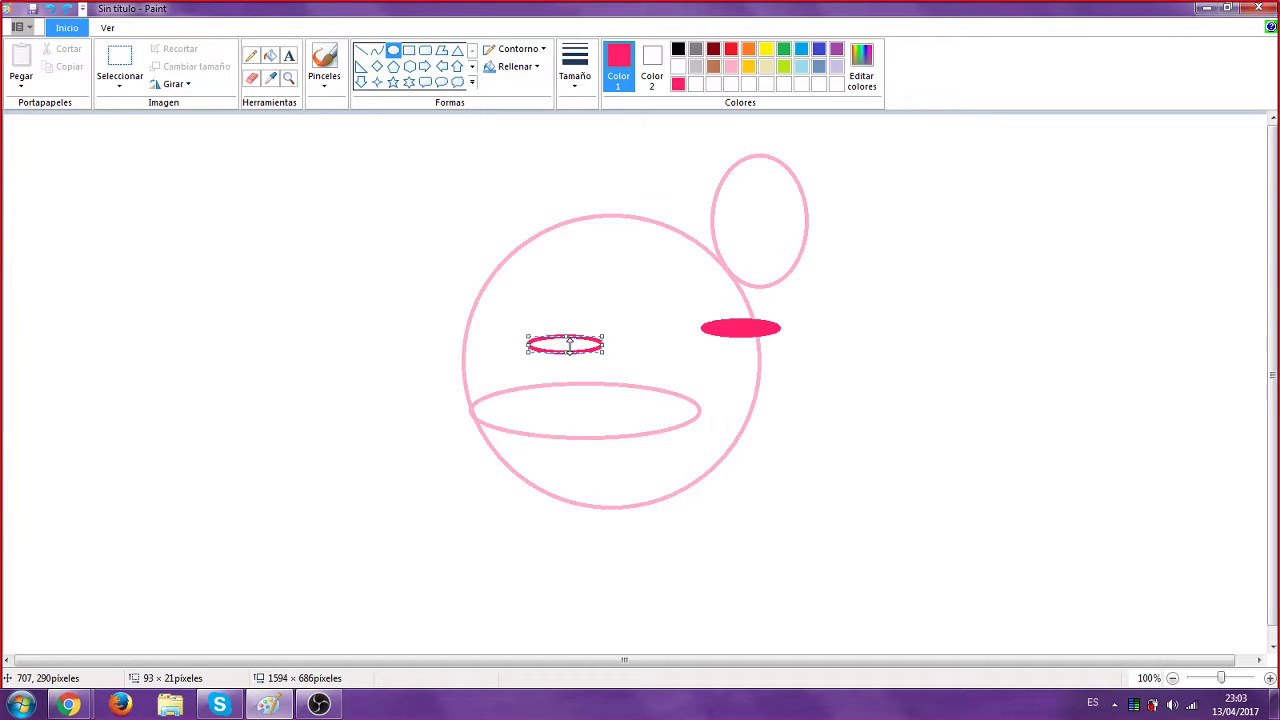
drag(569, 344, 578, 331)
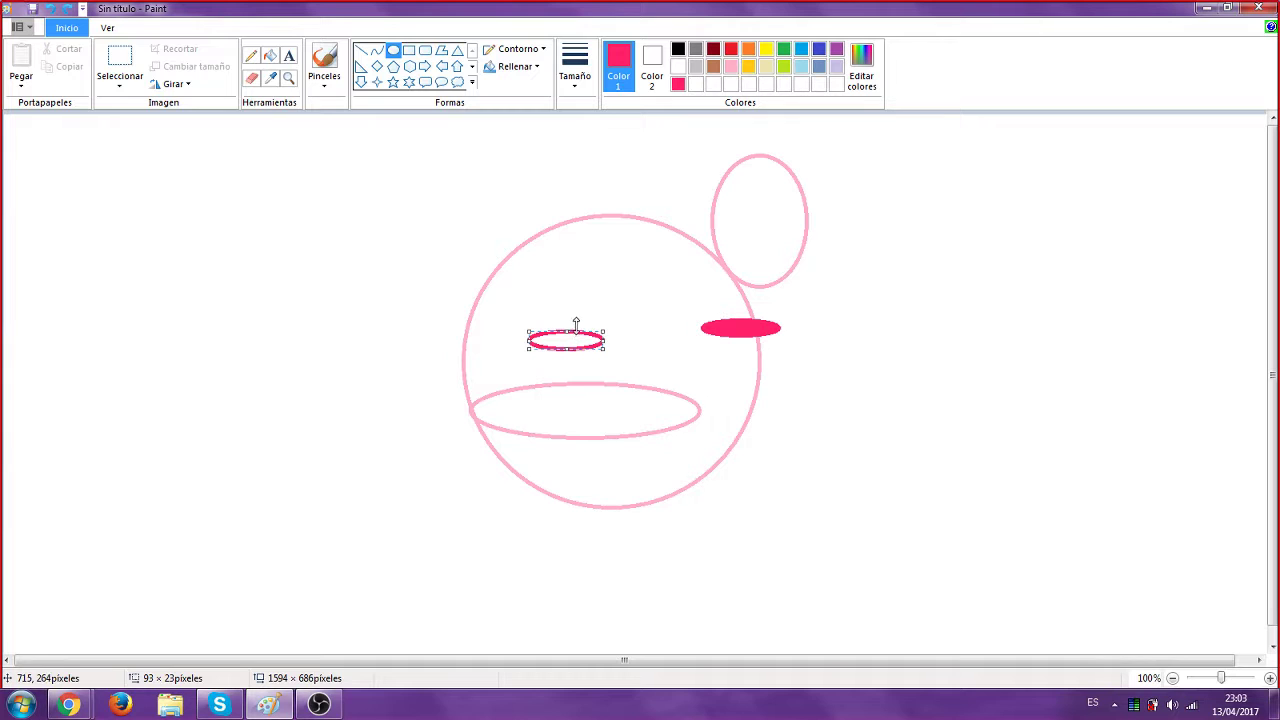
click(270, 56)
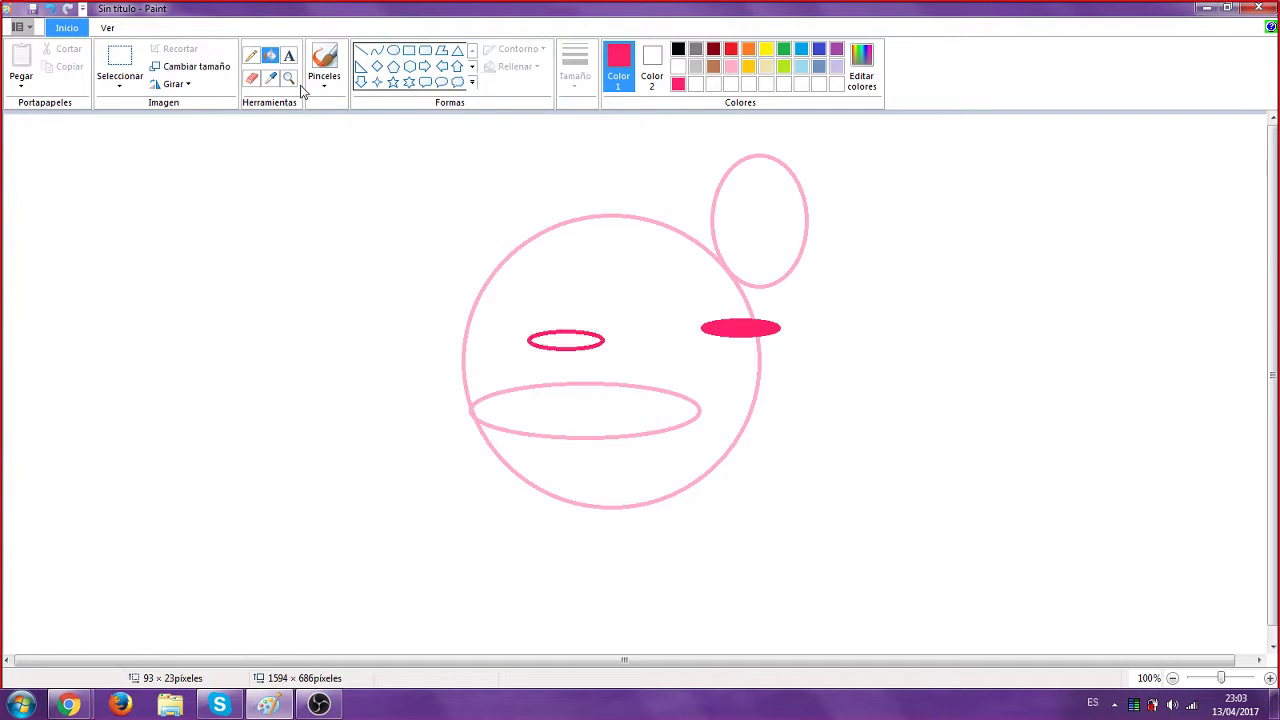
click(585, 338)
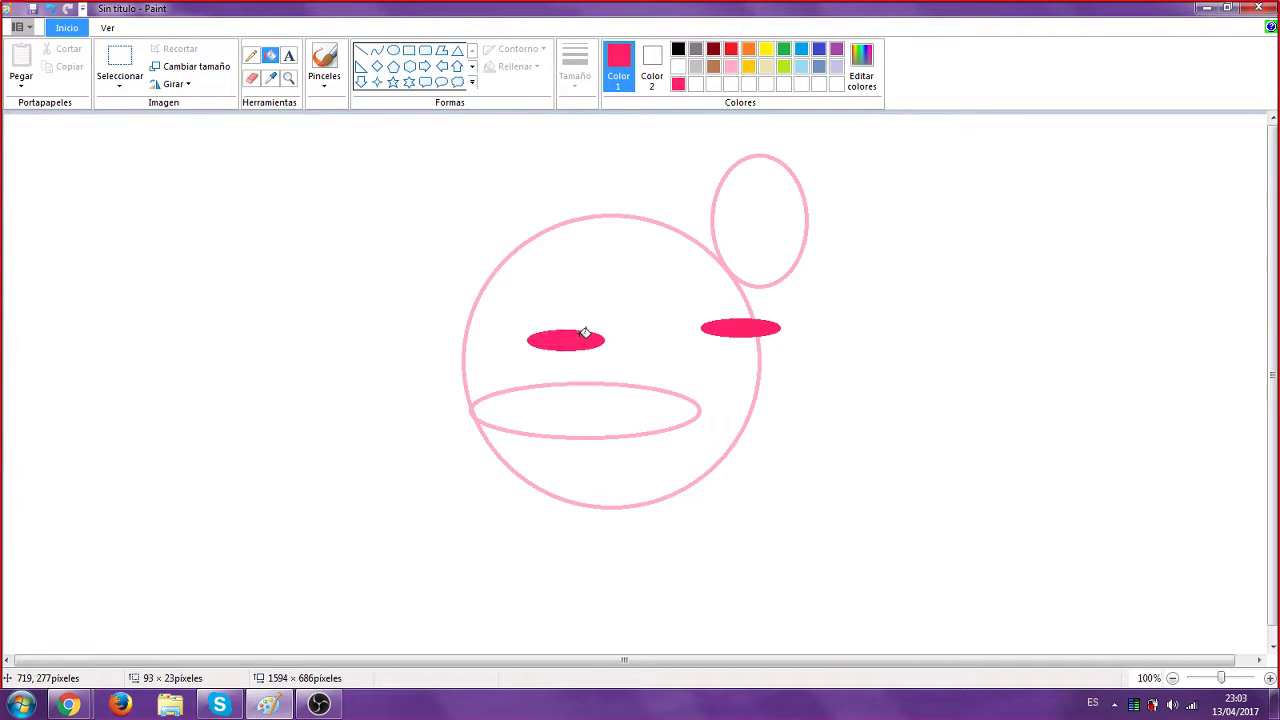
Paint two black frowning eyes above the cheeks with the brush, each with a slanted lid and a dividing line inside
click(323, 62)
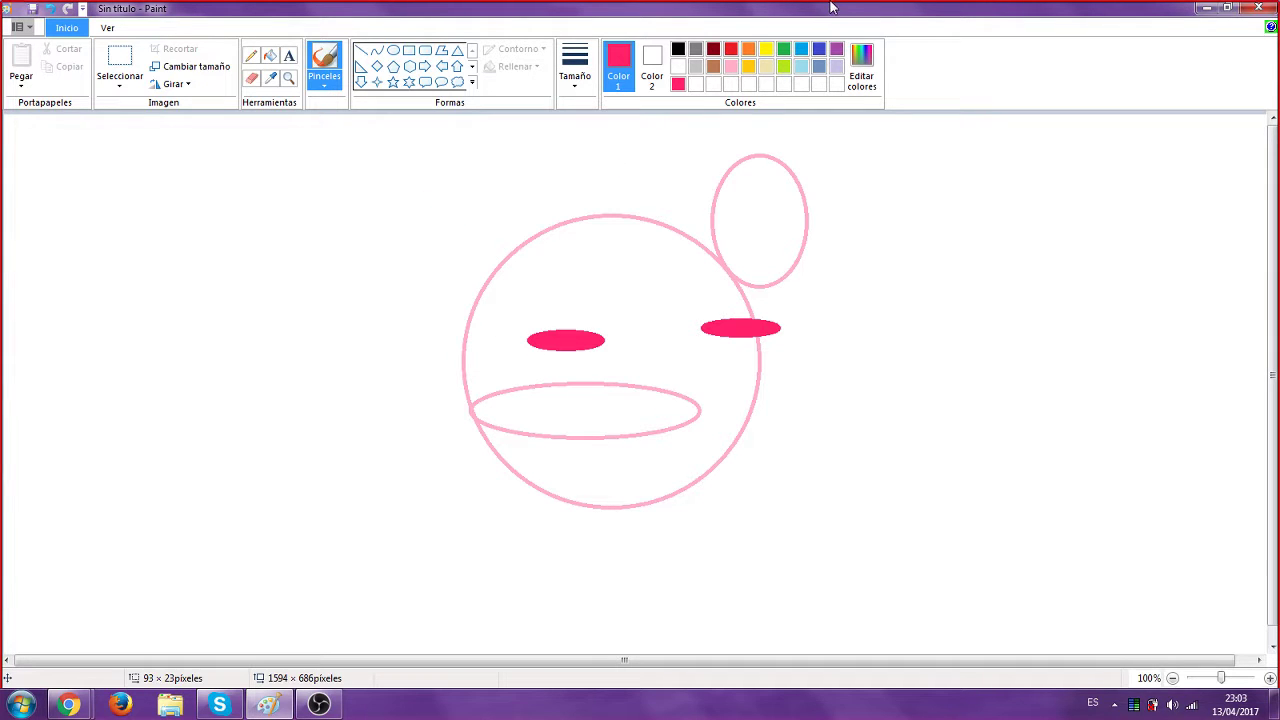
click(678, 49)
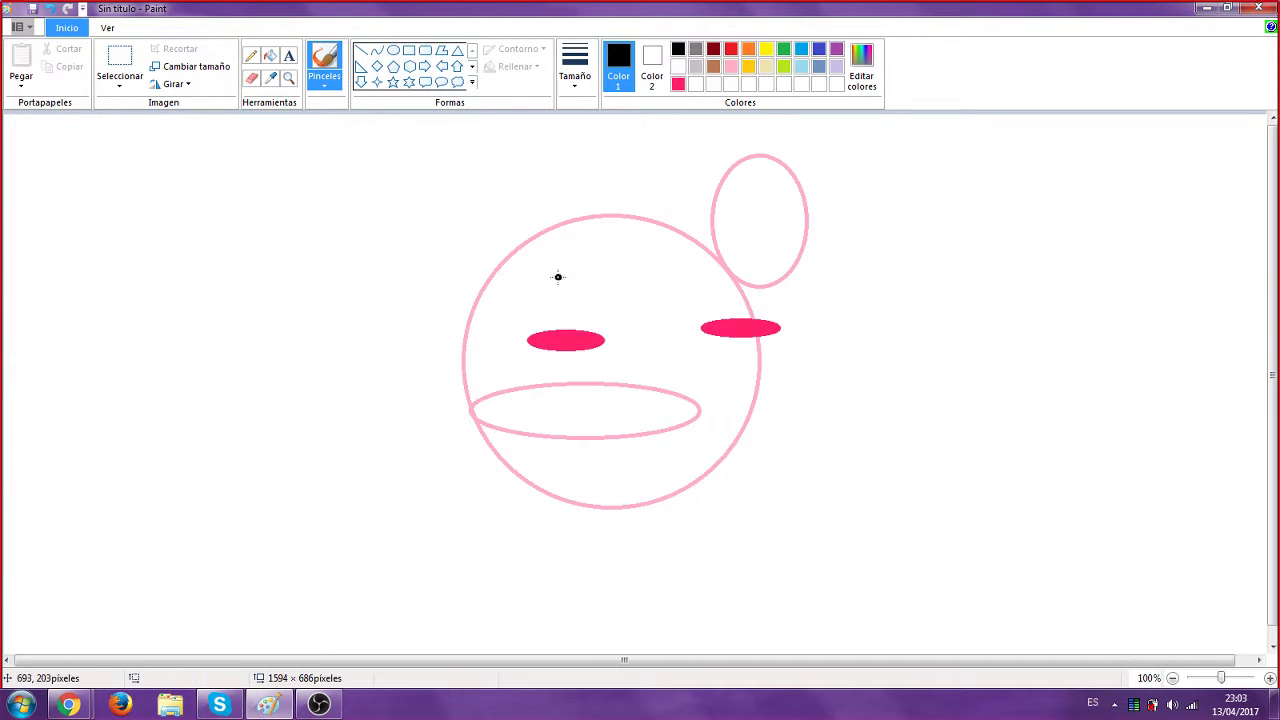
mouse_move(558, 277)
mouse_down()
mouse_move(611, 286)
mouse_move(573, 280)
mouse_move(592, 324)
mouse_move(609, 315)
mouse_move(604, 284)
mouse_move(685, 256)
mouse_move(684, 298)
mouse_up()
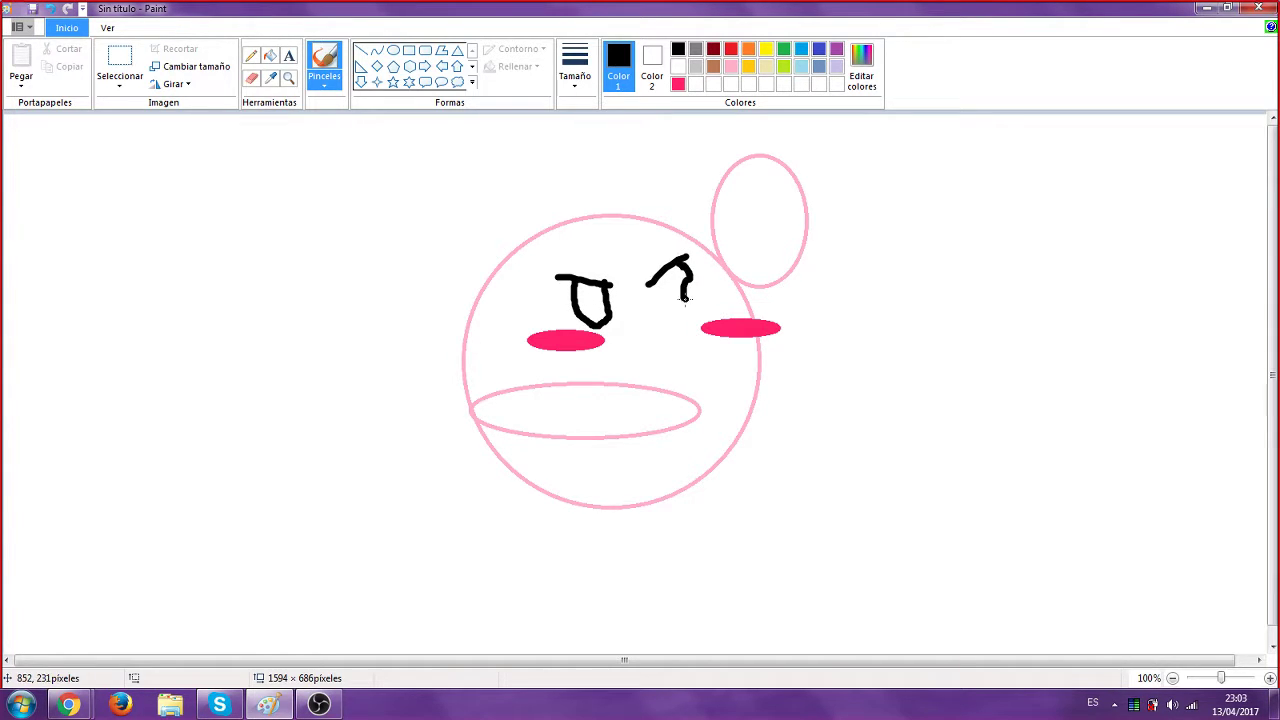
click(49, 9)
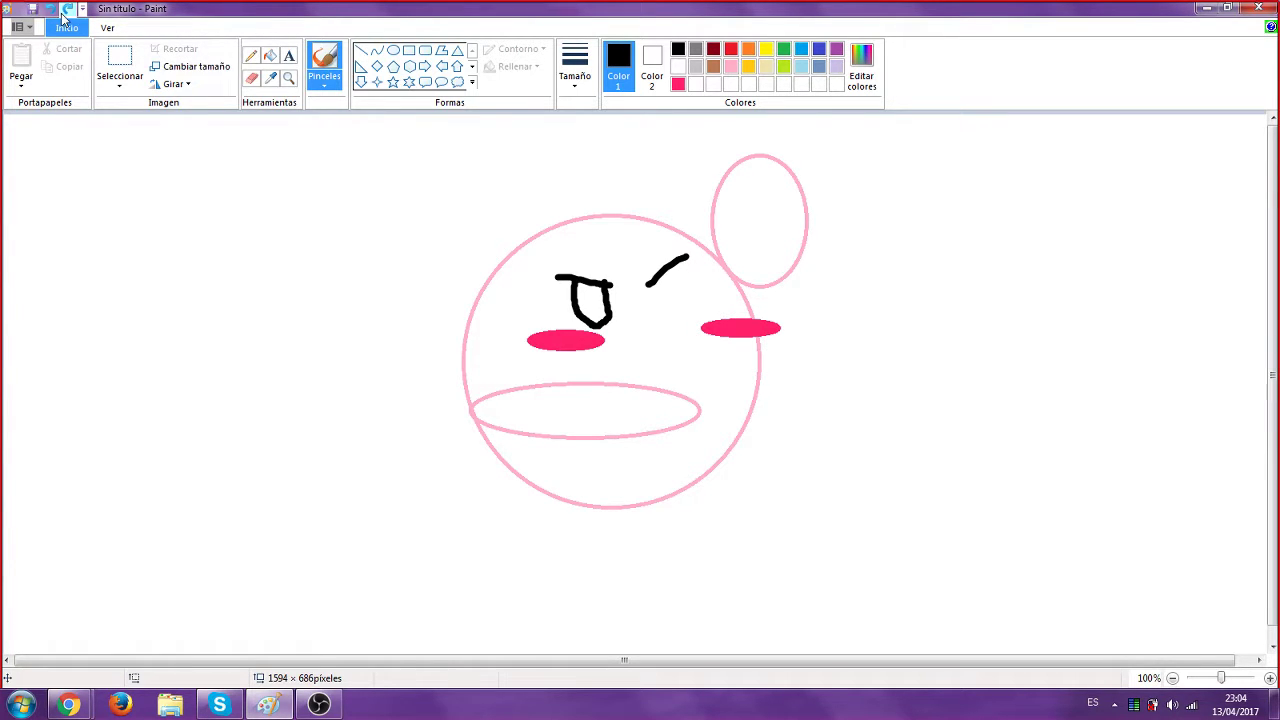
key(ctrl+z)
mouse_move(656, 284)
mouse_down()
mouse_move(697, 263)
mouse_move(668, 282)
mouse_move(694, 266)
mouse_move(690, 304)
mouse_move(668, 320)
mouse_move(653, 288)
mouse_up()
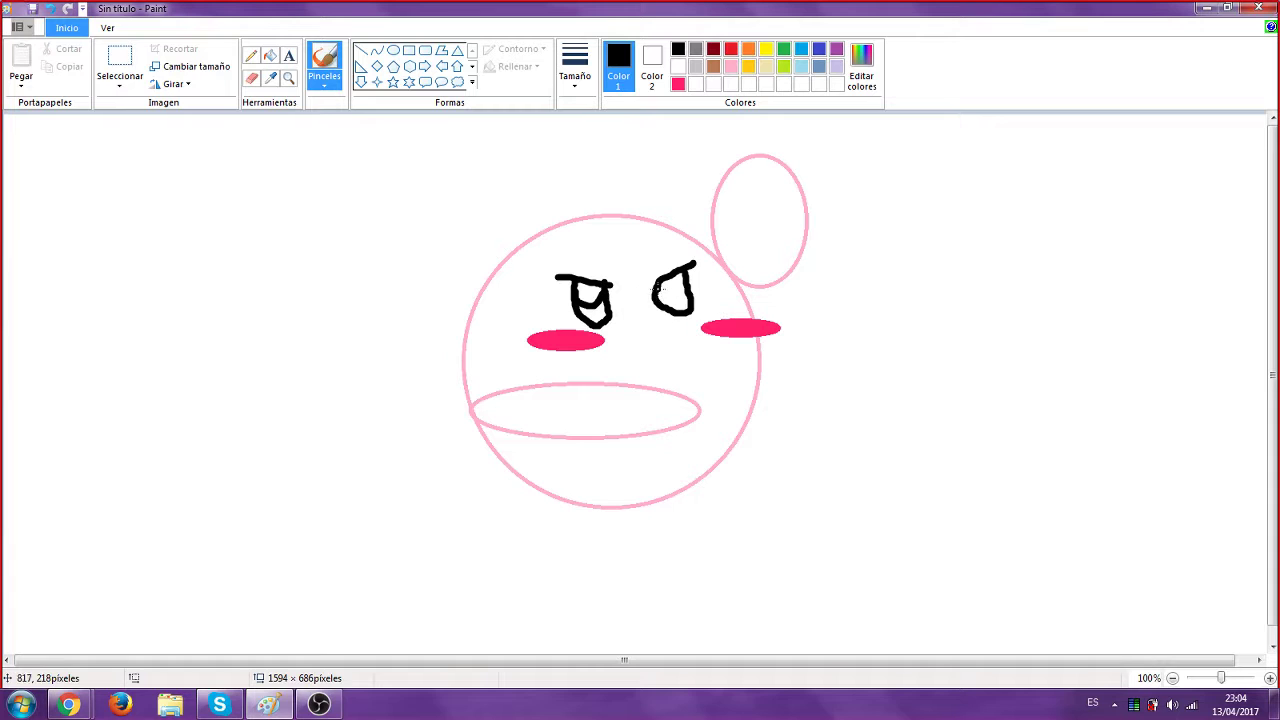
drag(656, 289, 692, 284)
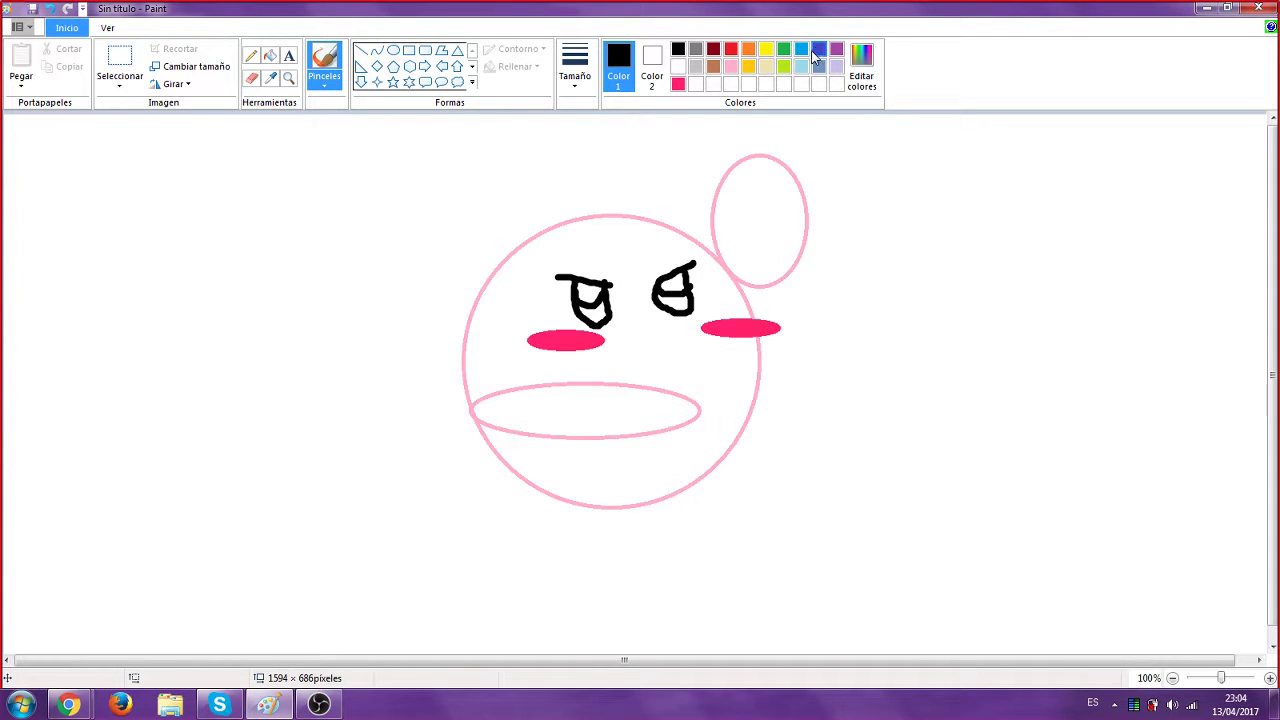
Fill the lower part of both eyes with indigo blue
click(817, 50)
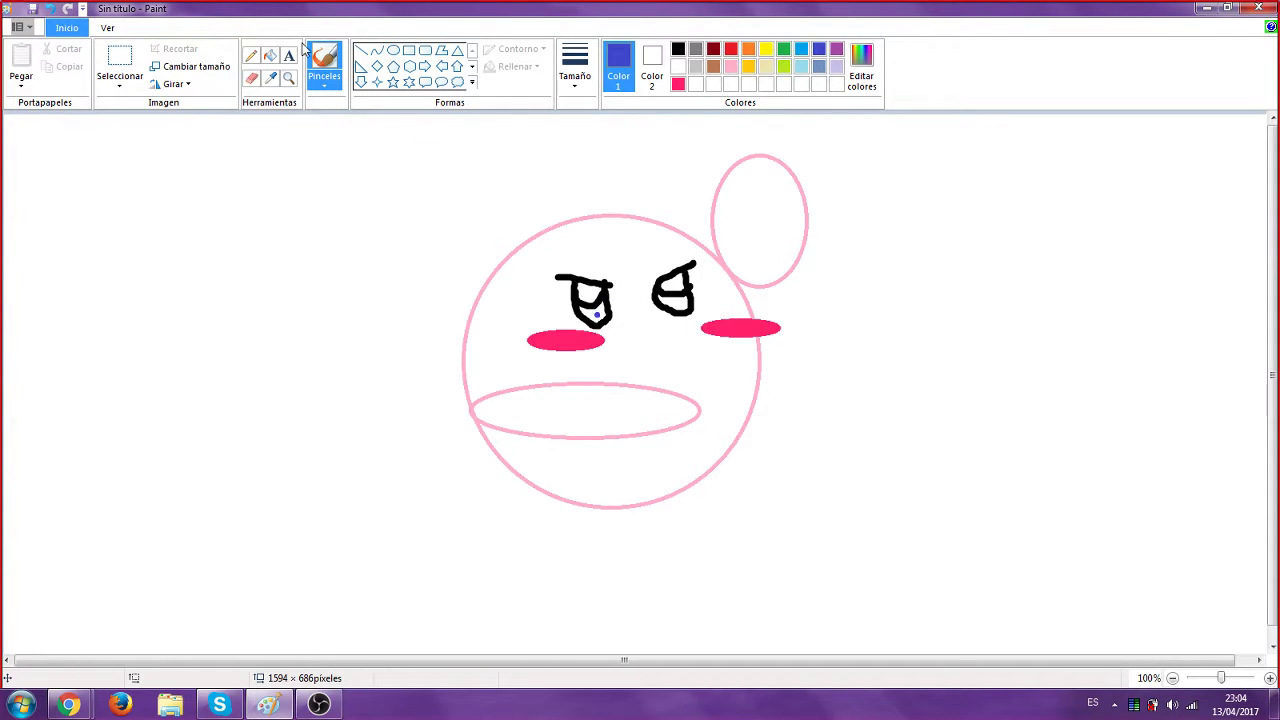
click(270, 55)
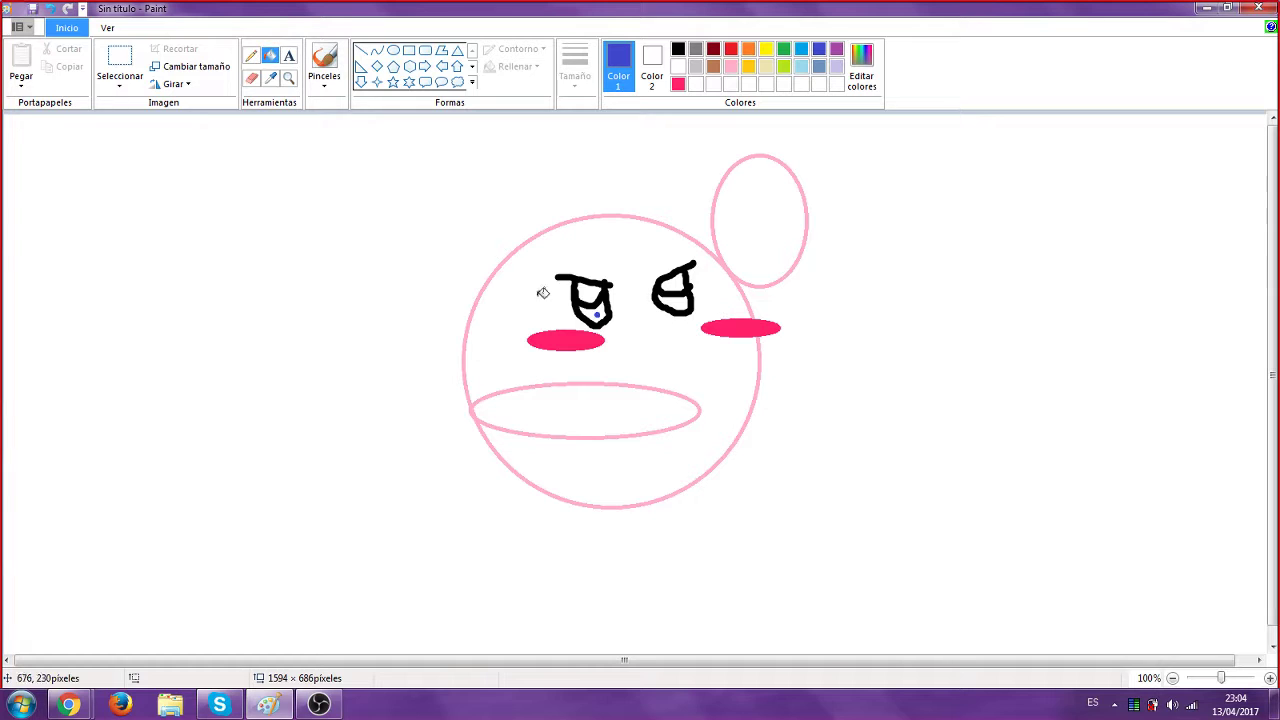
click(598, 312)
click(683, 303)
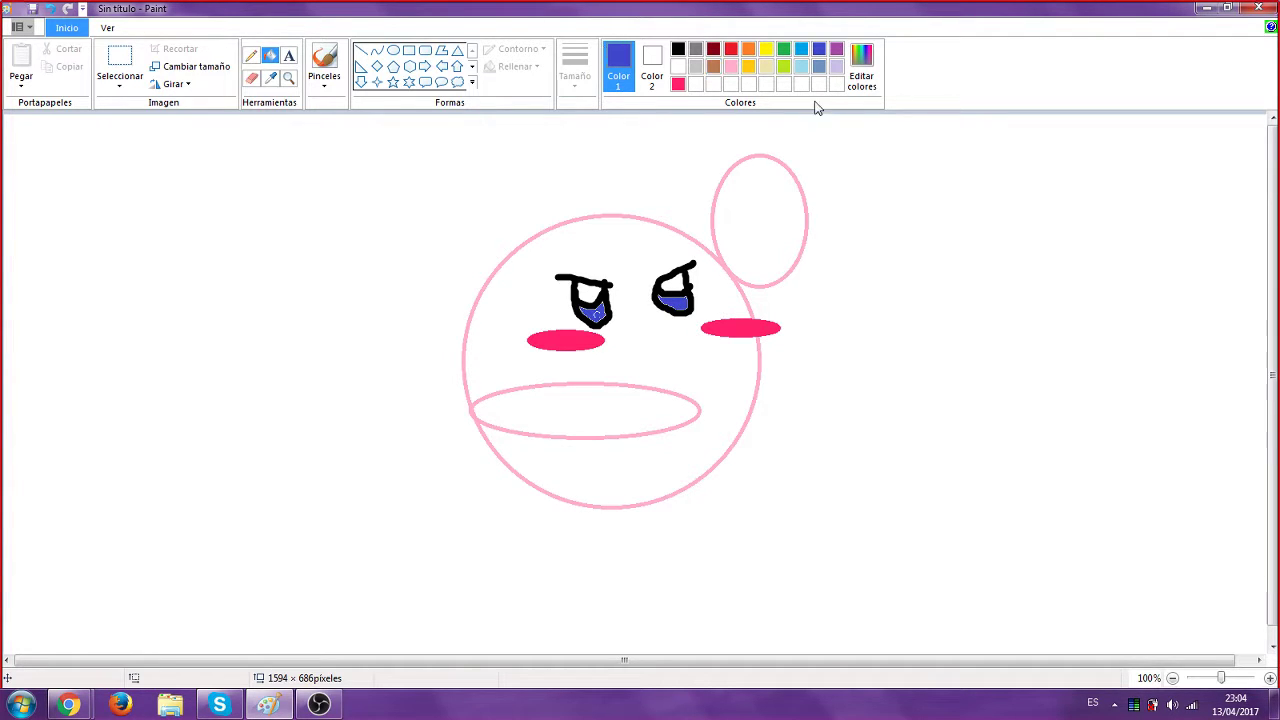
Paint a short curved light pink mouth between the cheeks with the brush
click(731, 68)
click(324, 62)
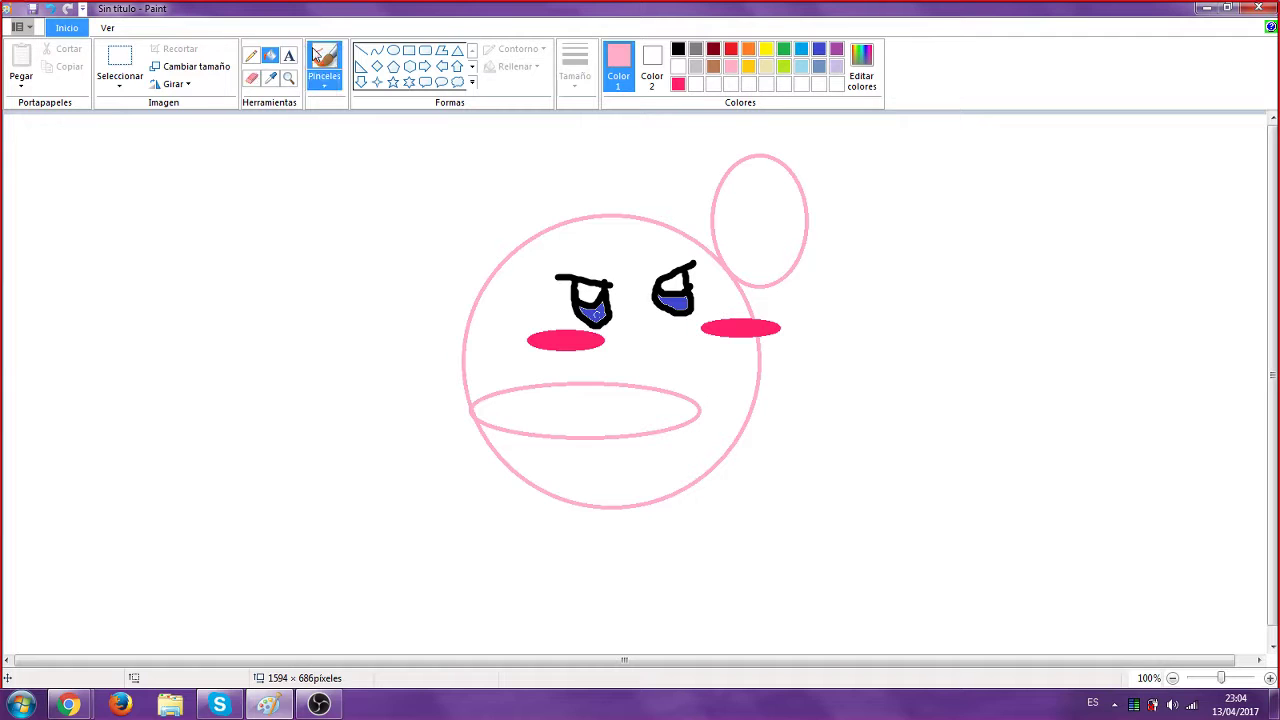
mouse_move(640, 376)
mouse_down()
mouse_move(668, 355)
mouse_move(686, 360)
mouse_up()
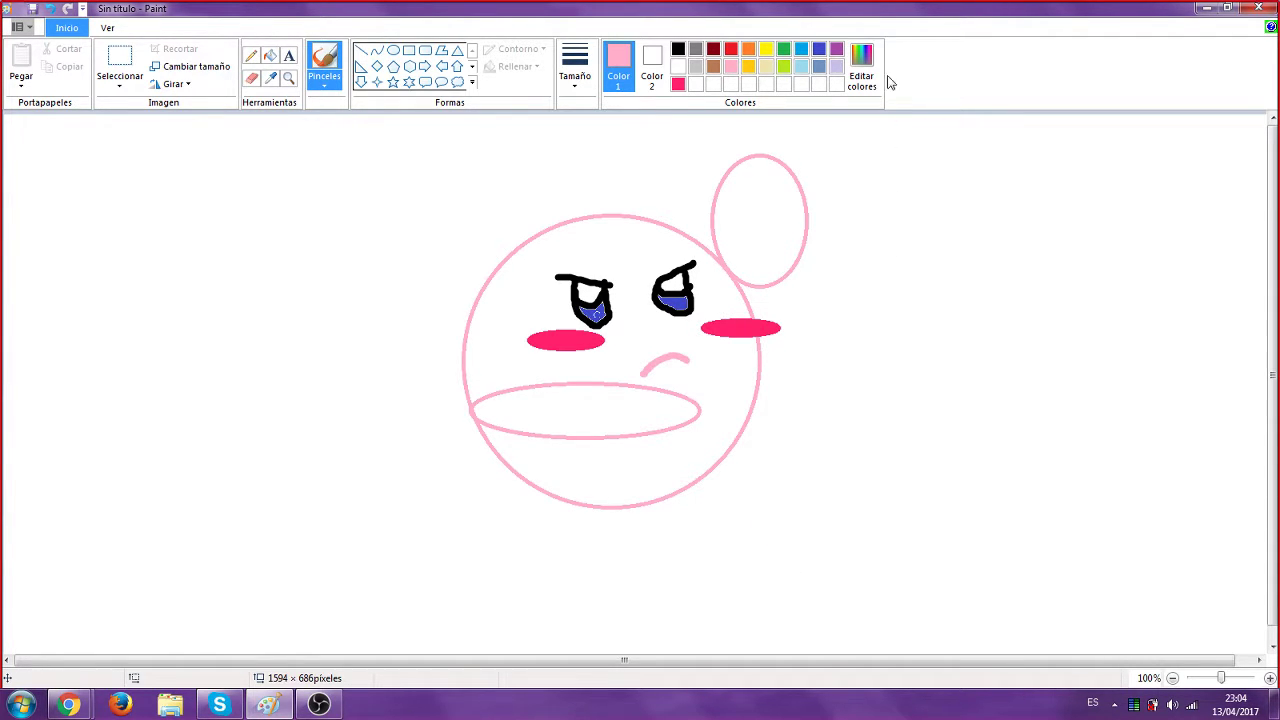
Draw two red foot ellipses, about 233 × 120 pixels over the circle's lower right edge and about 215 × 122 pixels over its bottom edge
click(748, 49)
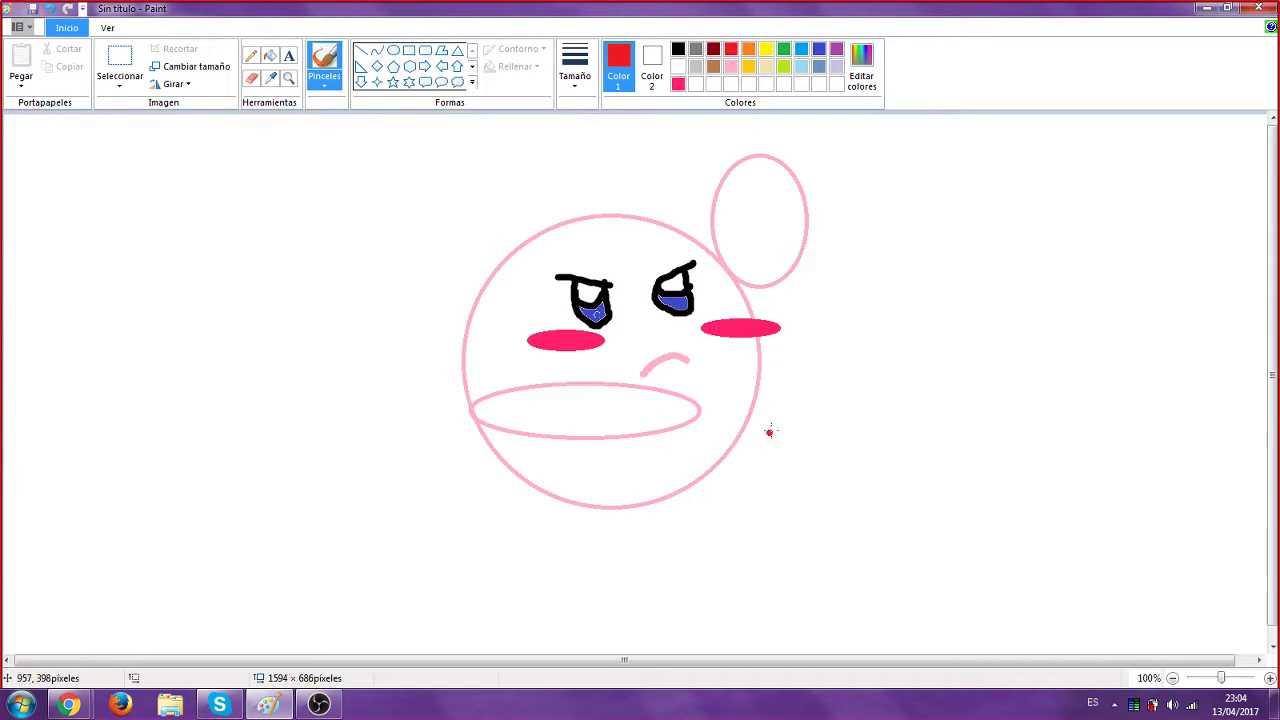
drag(760, 384, 858, 421)
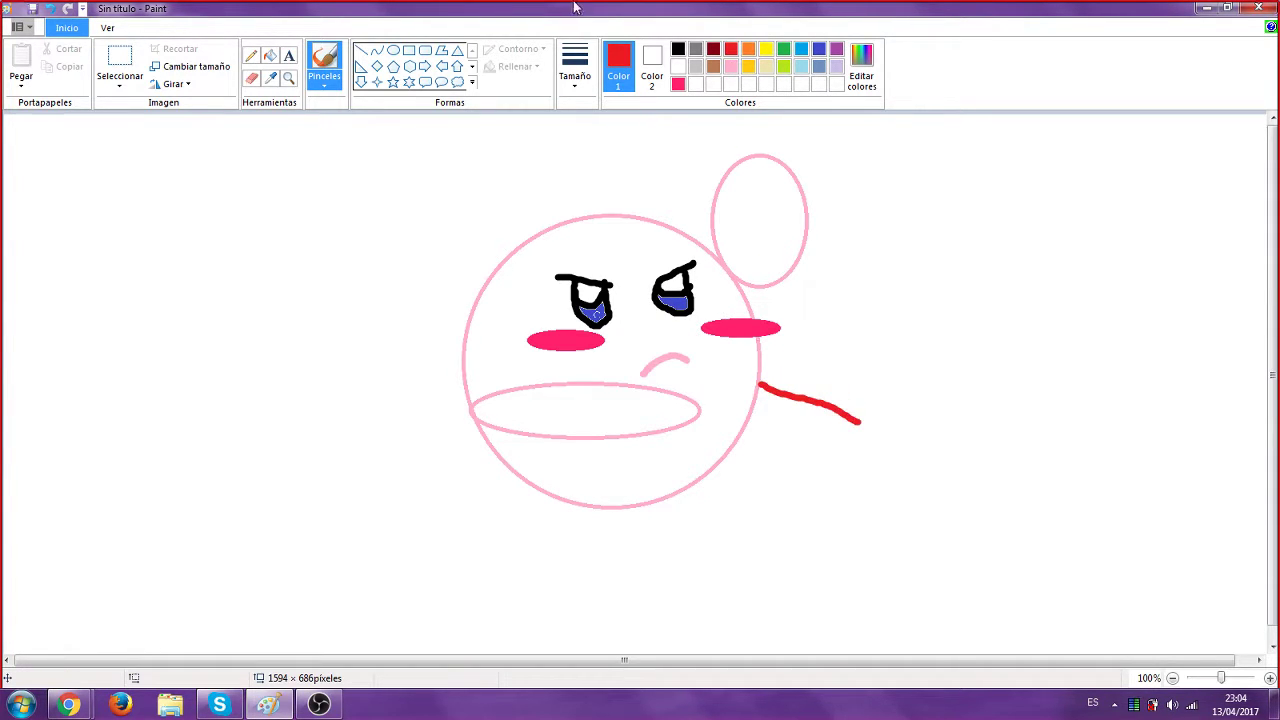
click(62, 10)
click(393, 49)
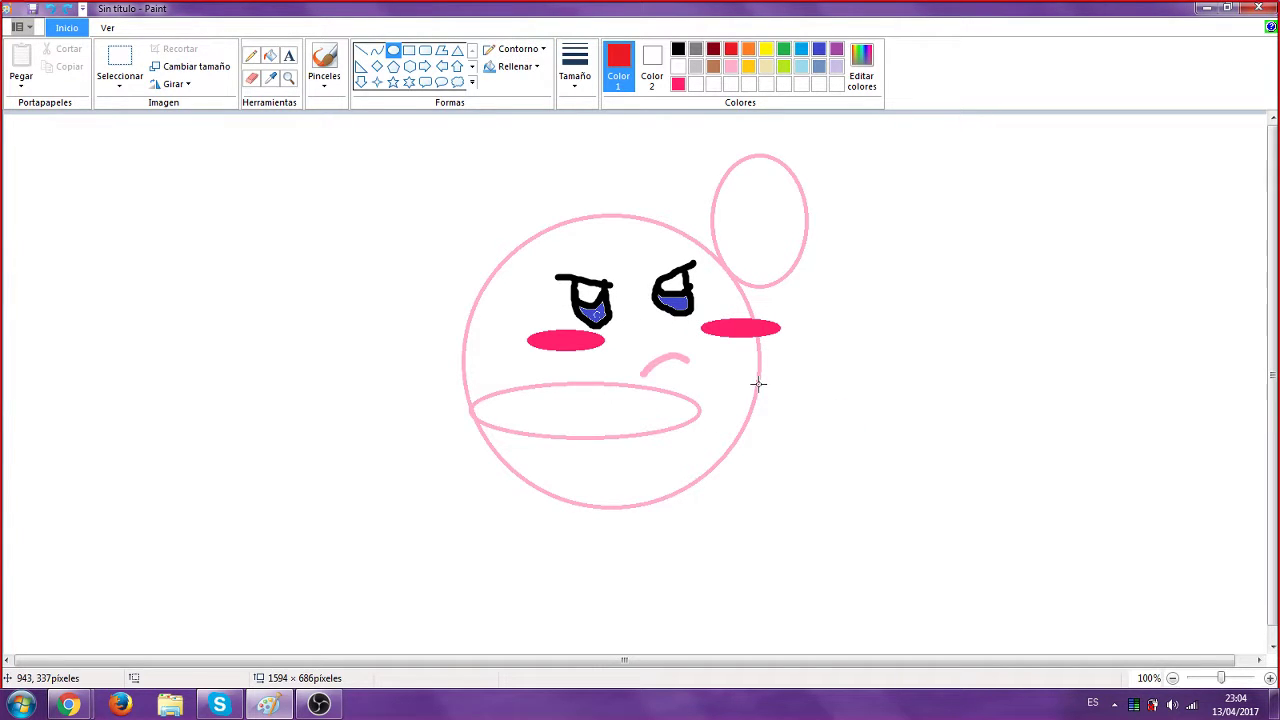
drag(745, 386, 448, 513)
drag(623, 449, 894, 414)
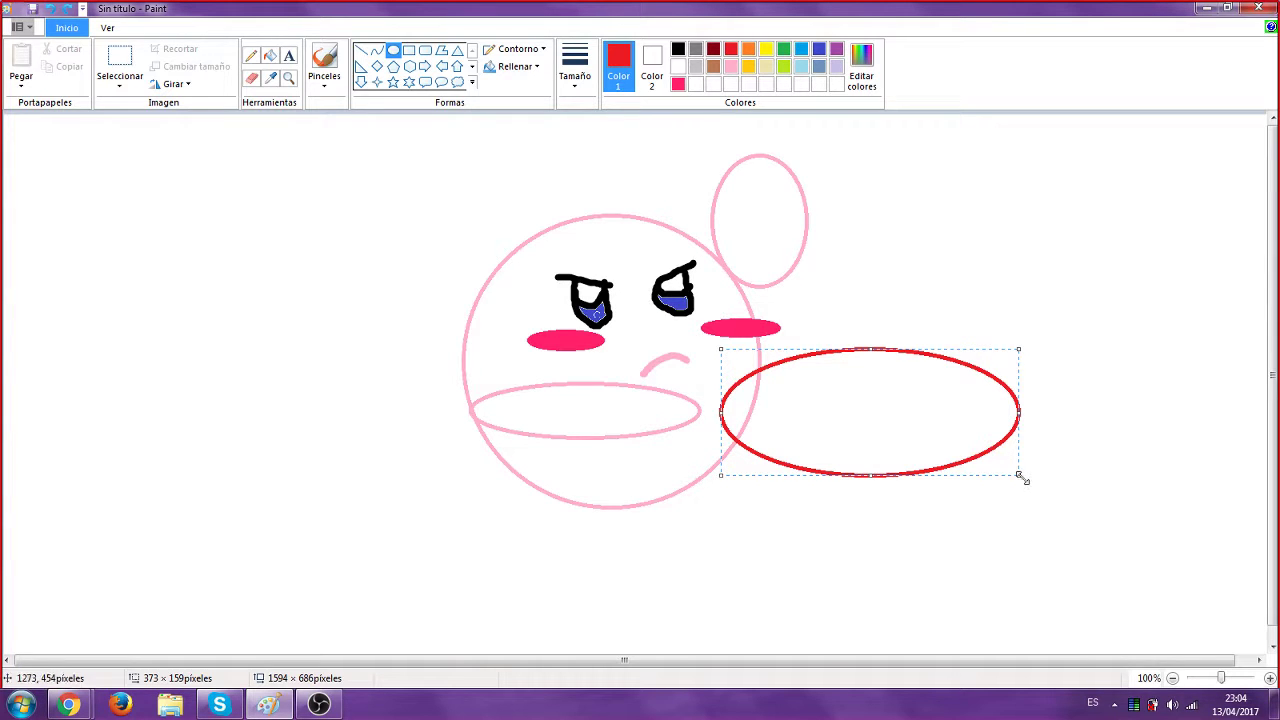
drag(1022, 478, 907, 444)
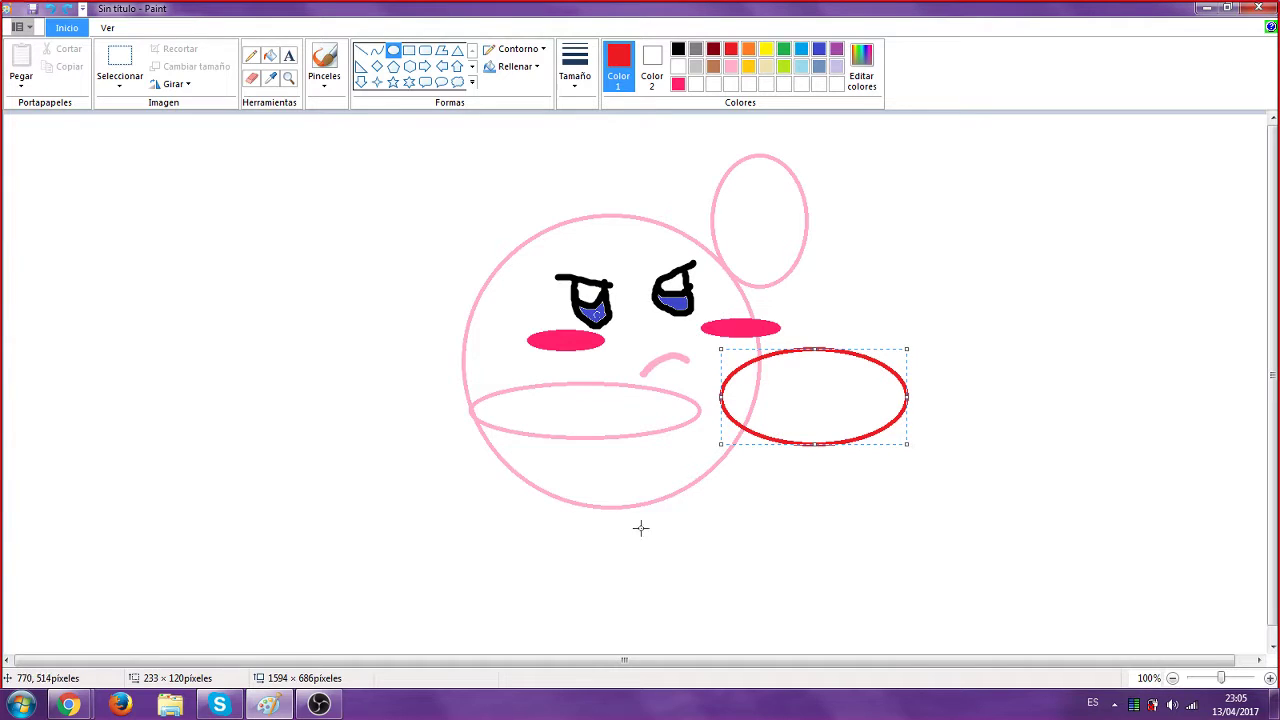
drag(529, 507, 701, 604)
drag(649, 557, 626, 537)
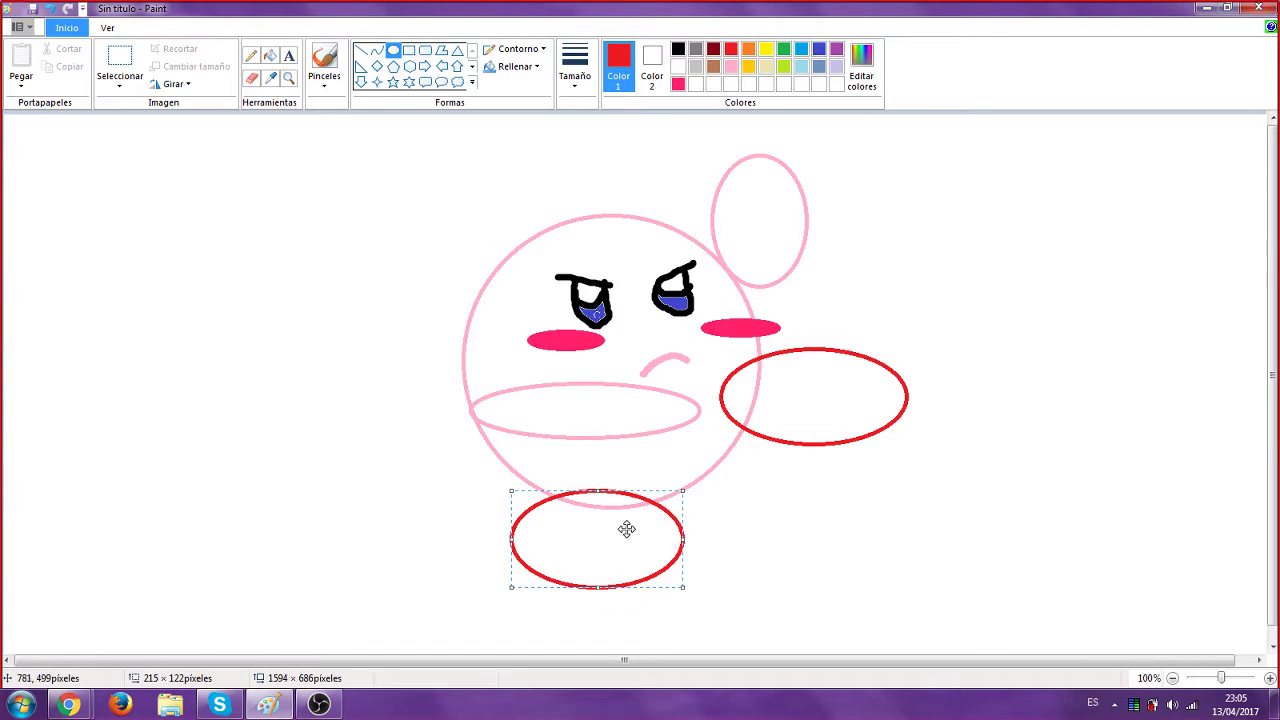
Fill both foot ellipses completely with red, including the parts overlapping the circle and the pink line across the lower foot
click(270, 57)
click(846, 395)
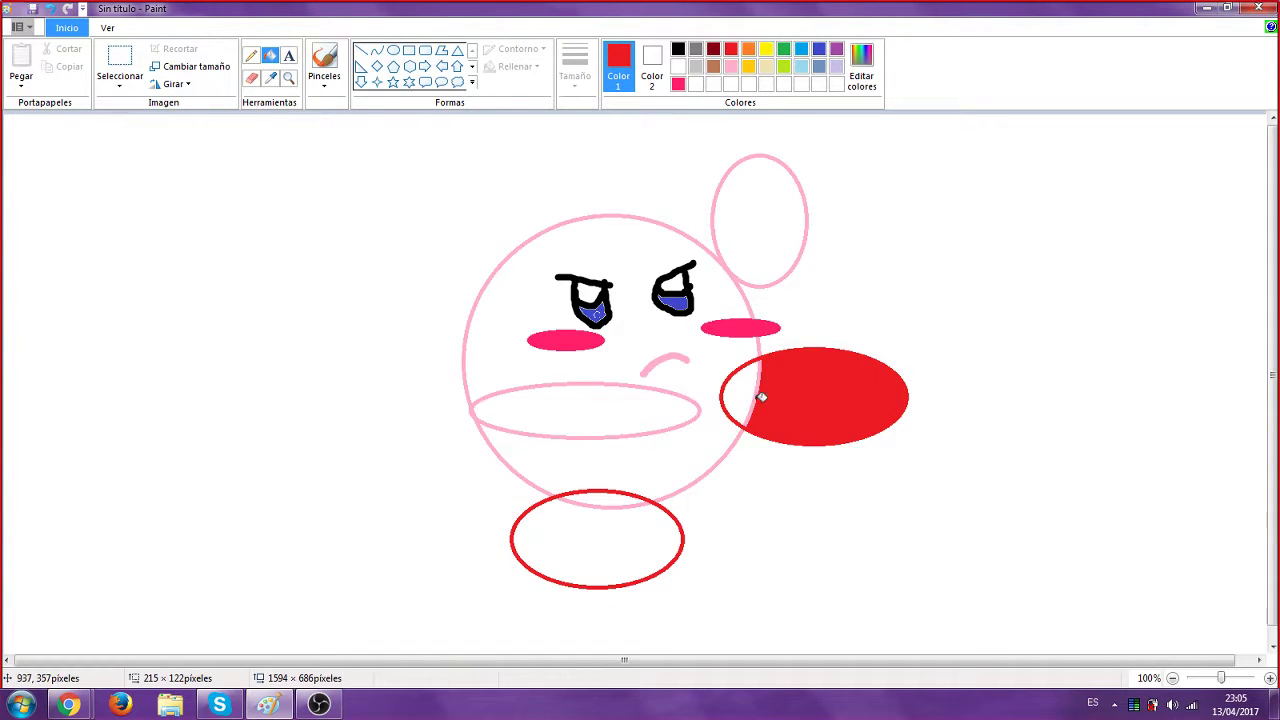
click(755, 398)
click(591, 533)
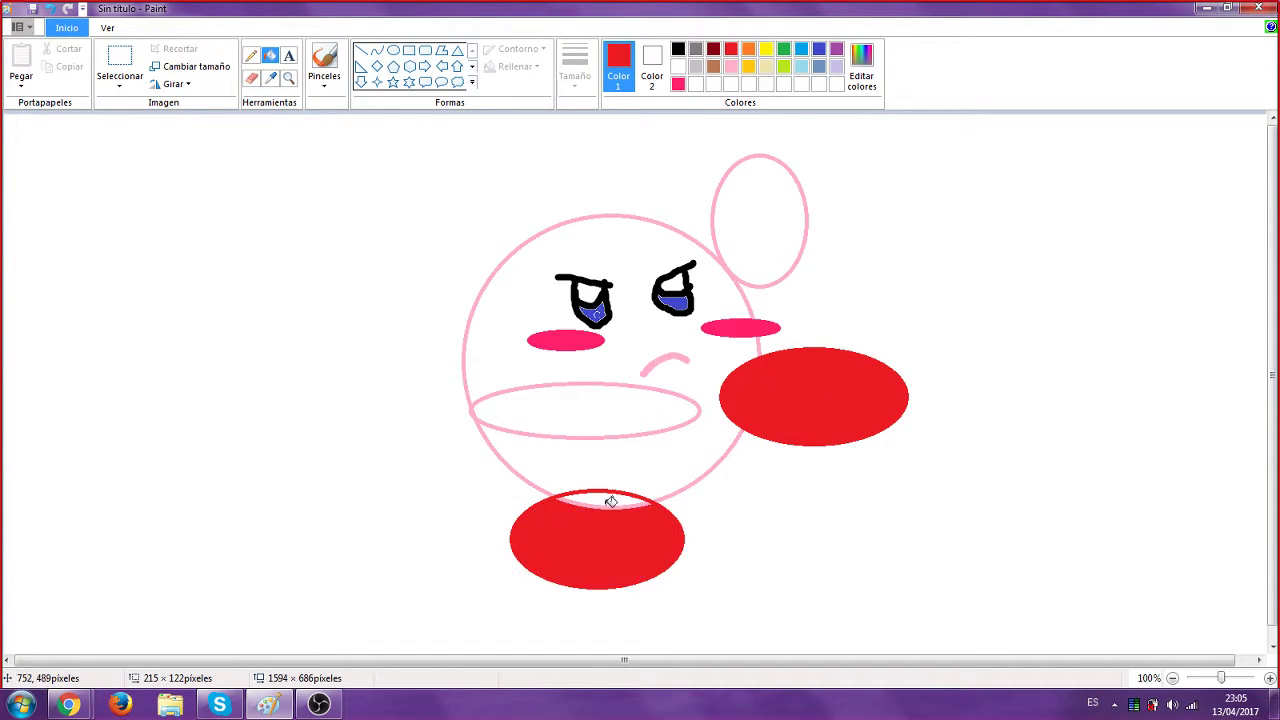
click(615, 495)
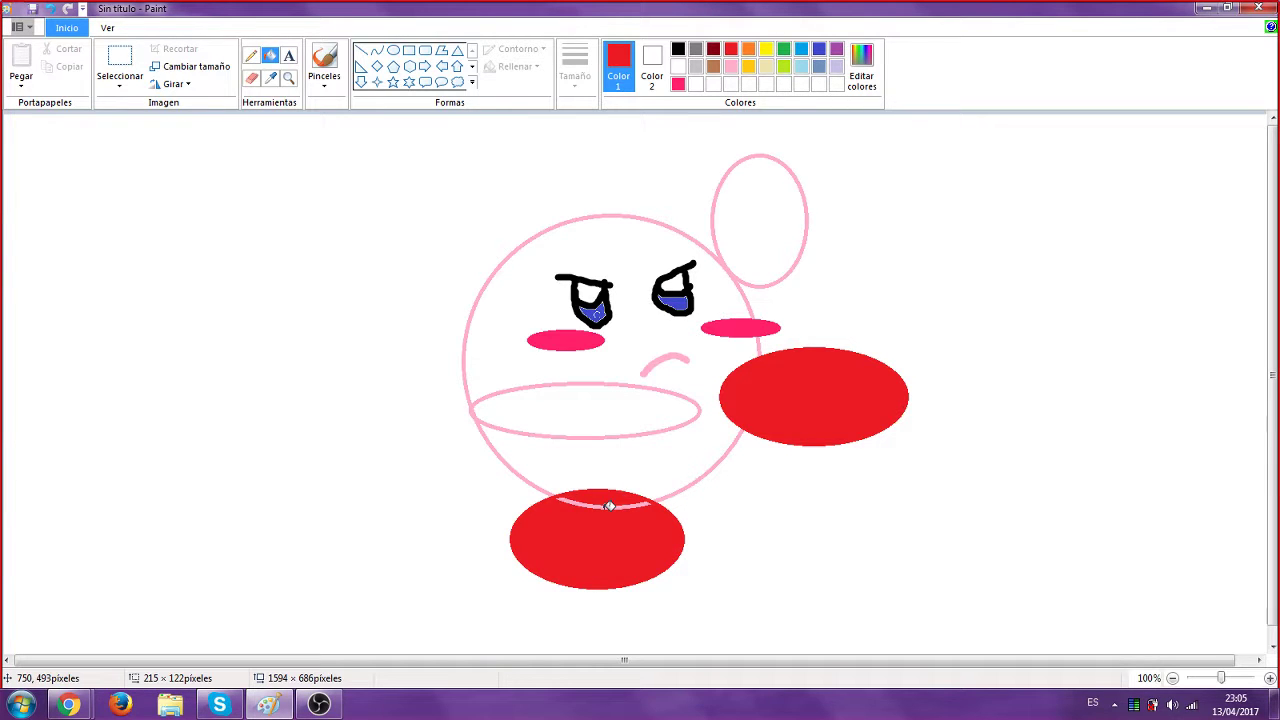
click(609, 506)
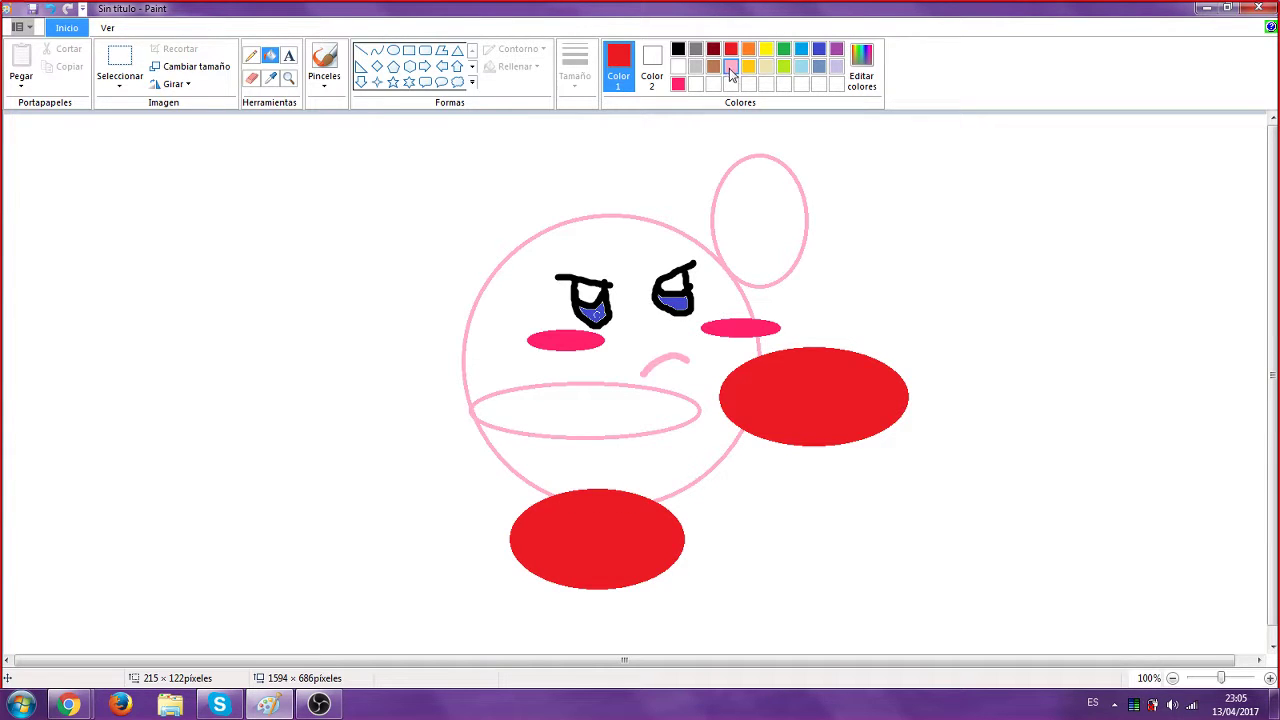
Fill the body circle, the upright raised-arm ellipse and the flat ellipse with light pink
click(731, 66)
click(662, 330)
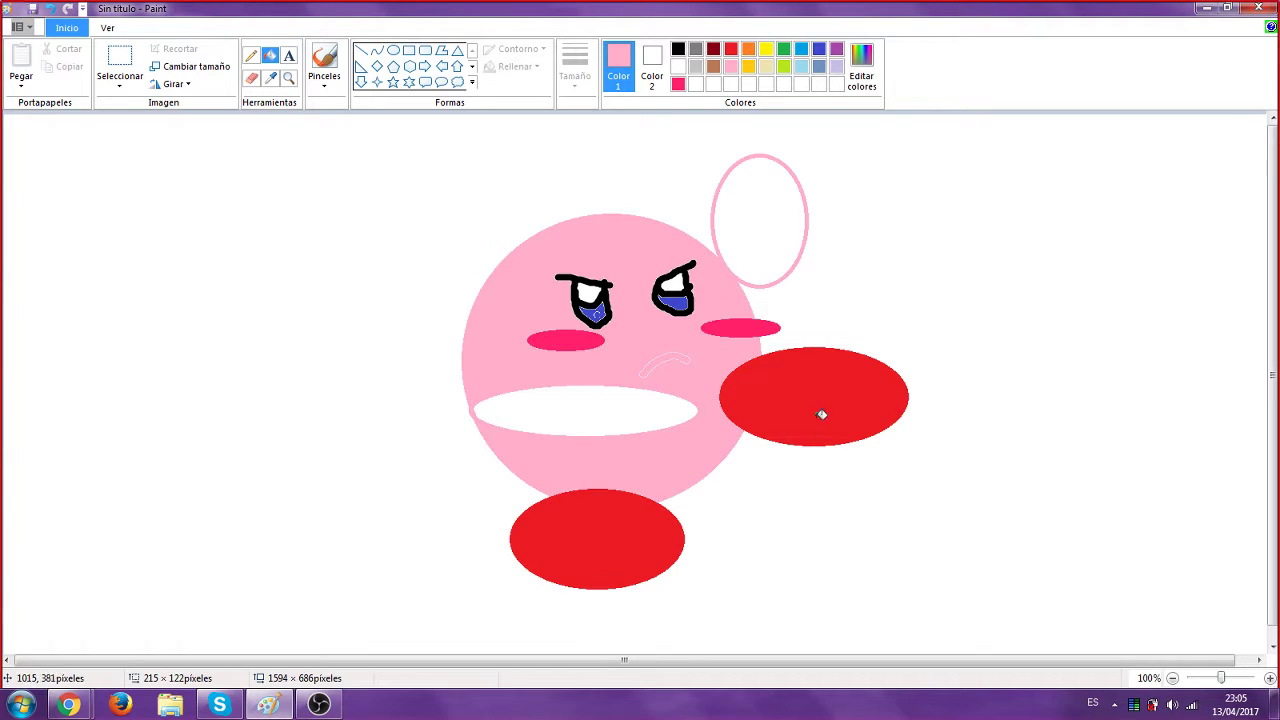
click(744, 228)
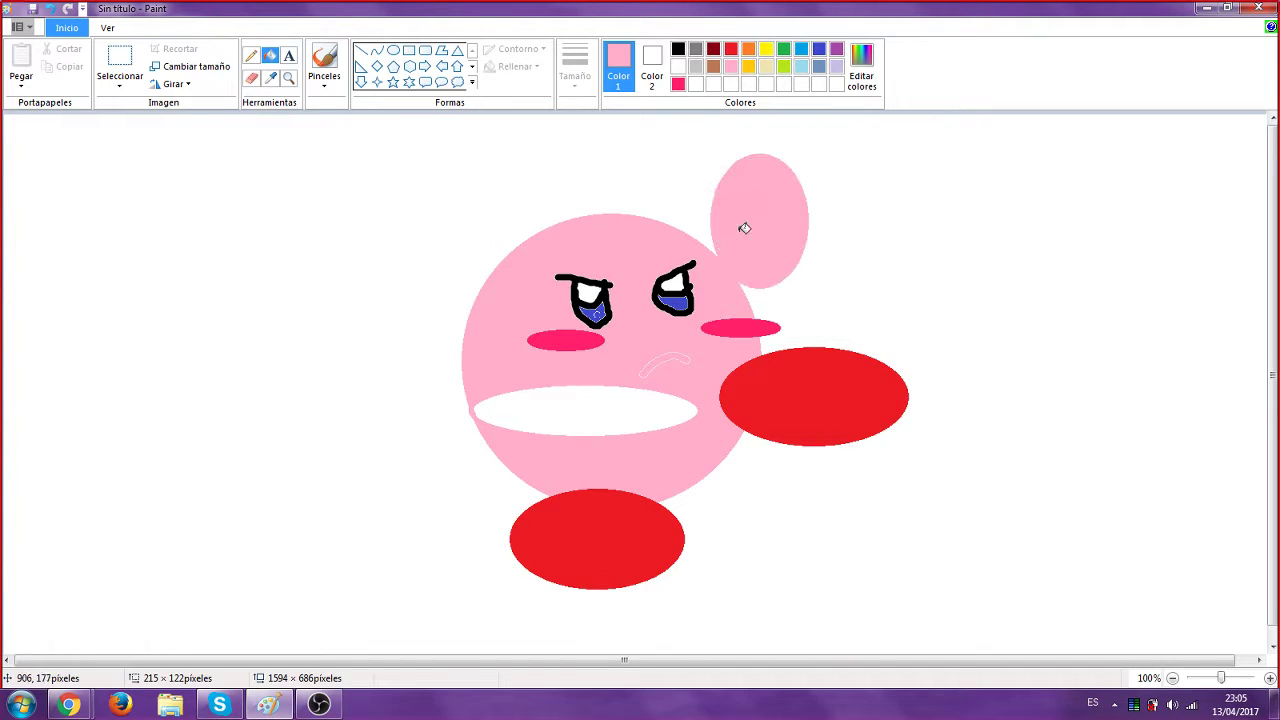
click(606, 423)
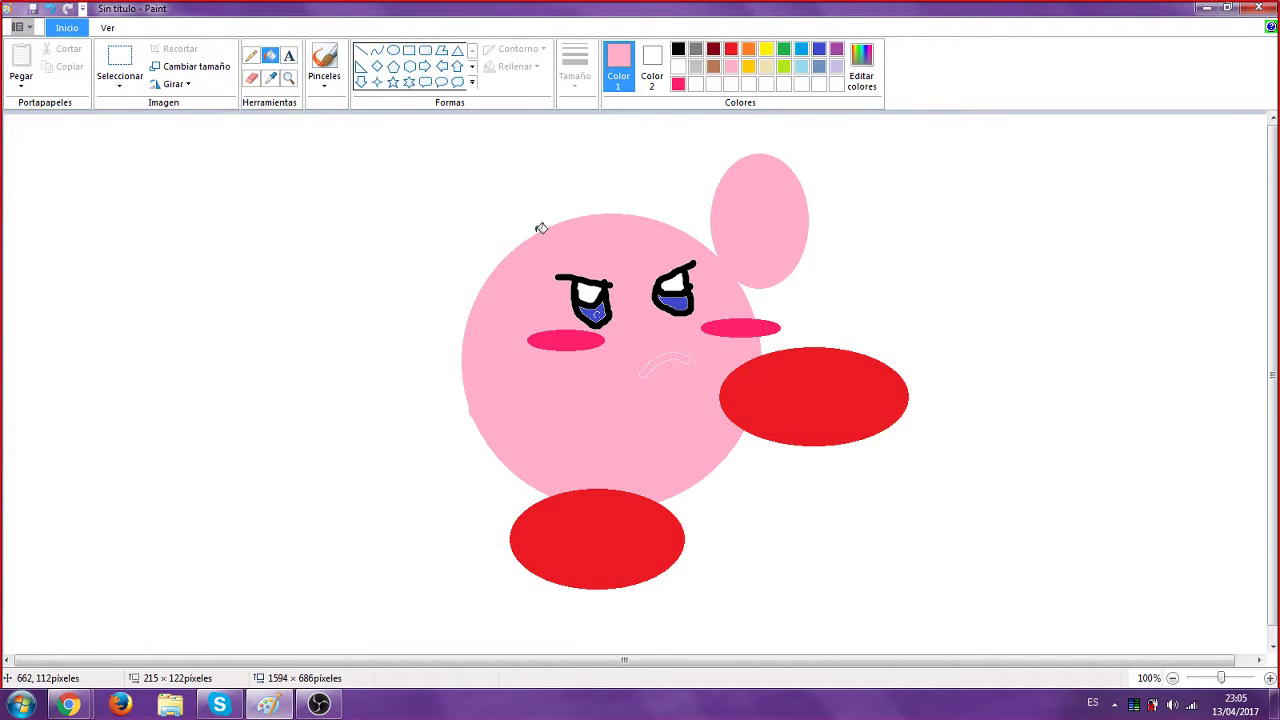
Draw a flat black ellipse outline across the lower left part of the pink body for the second arm
click(655, 65)
click(678, 48)
click(393, 49)
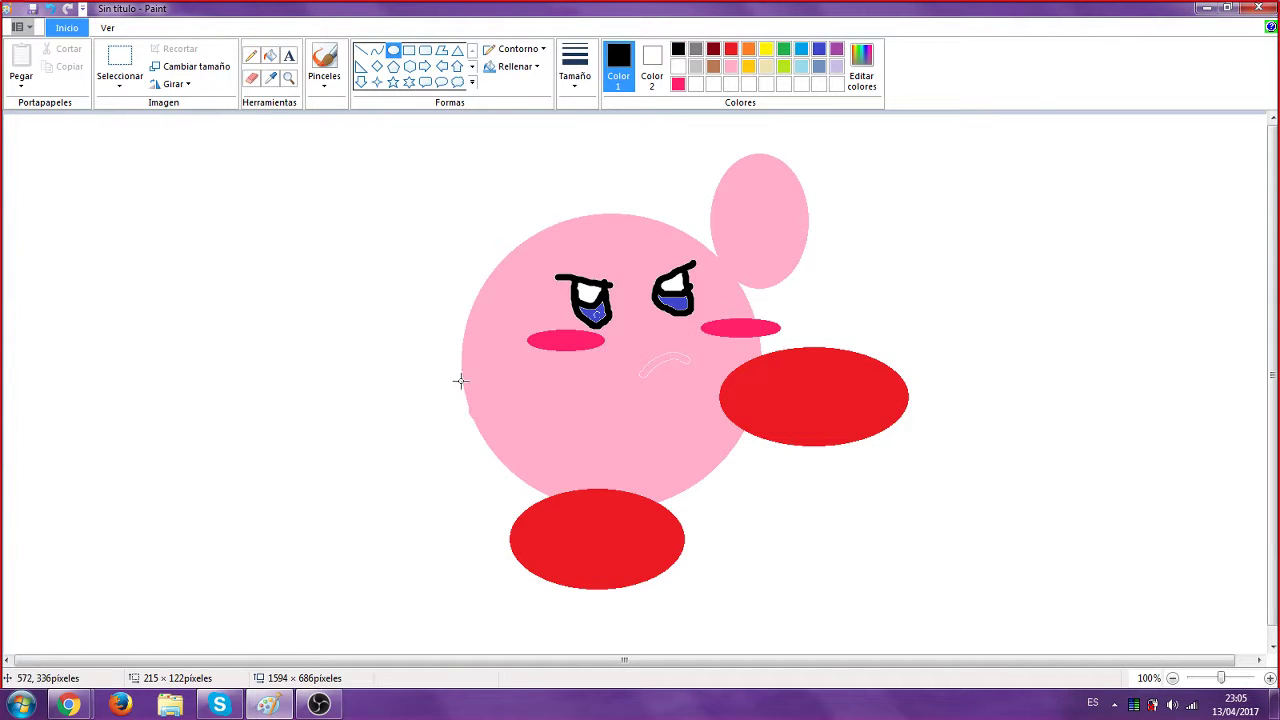
drag(470, 388, 674, 437)
click(828, 492)
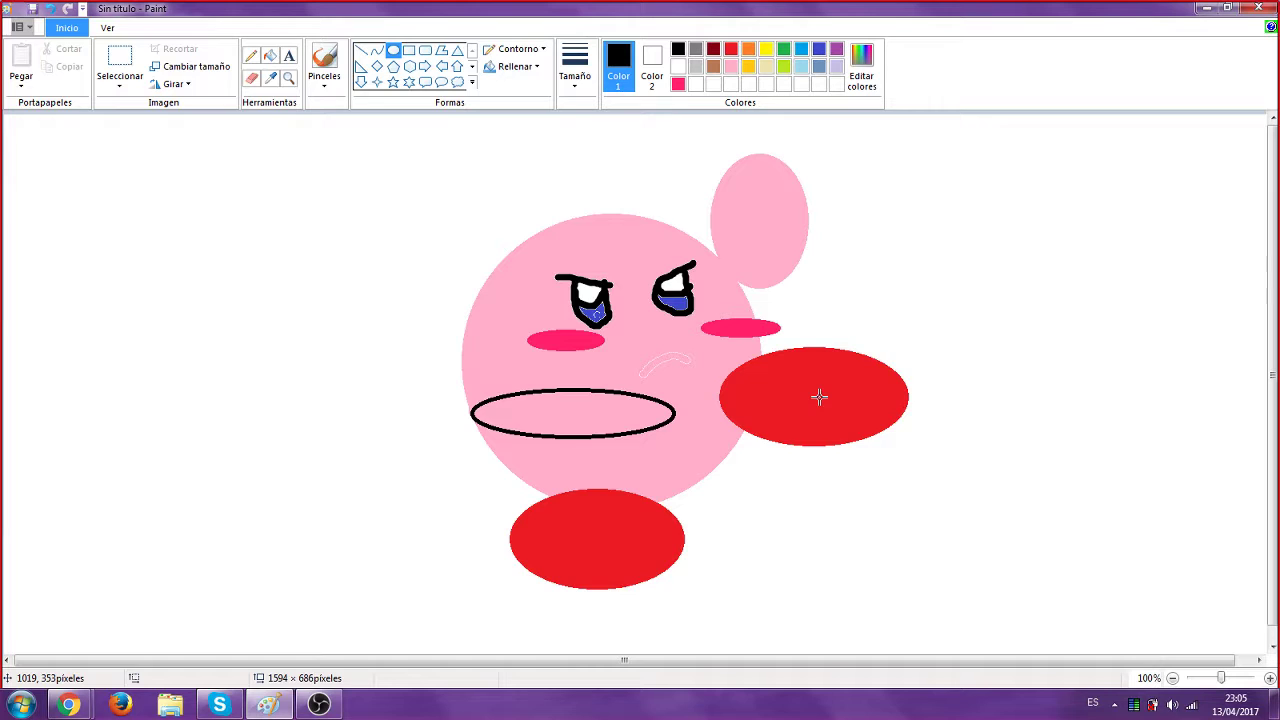
Hand-letter a red capital K followed by four dashes beside the raised arm, using a thin textured brush
click(731, 50)
drag(934, 161, 935, 287)
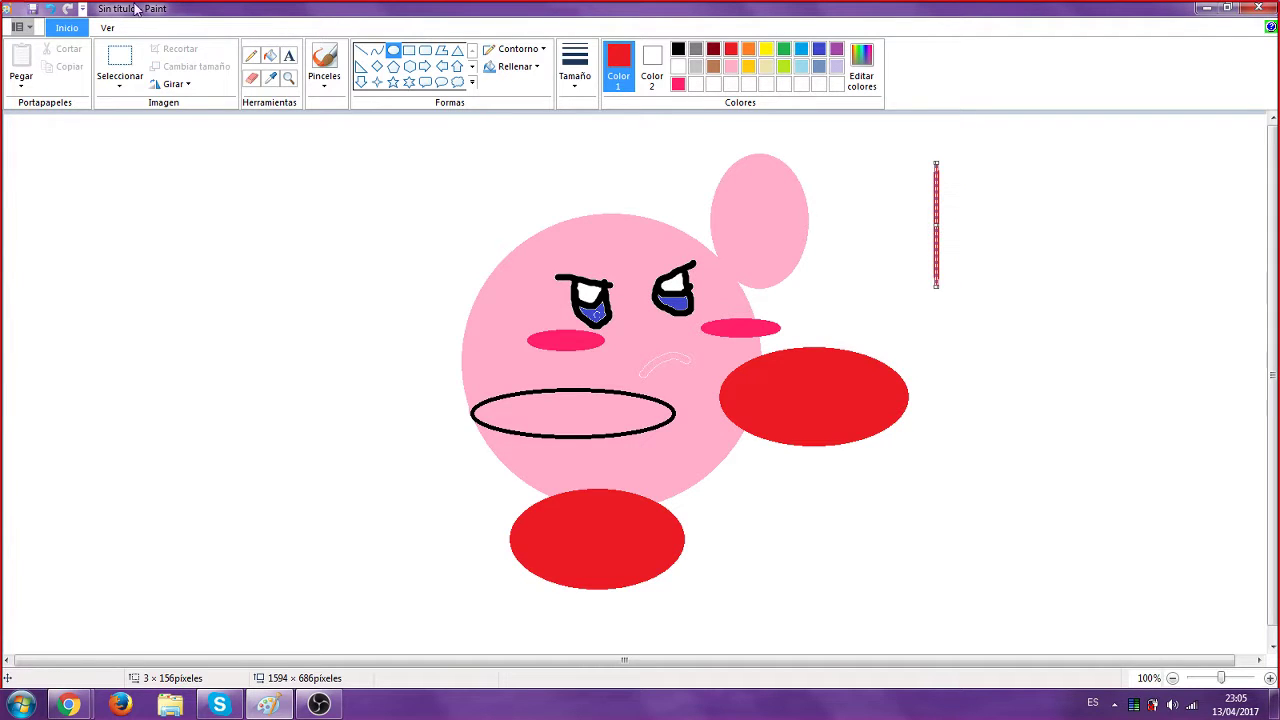
click(50, 12)
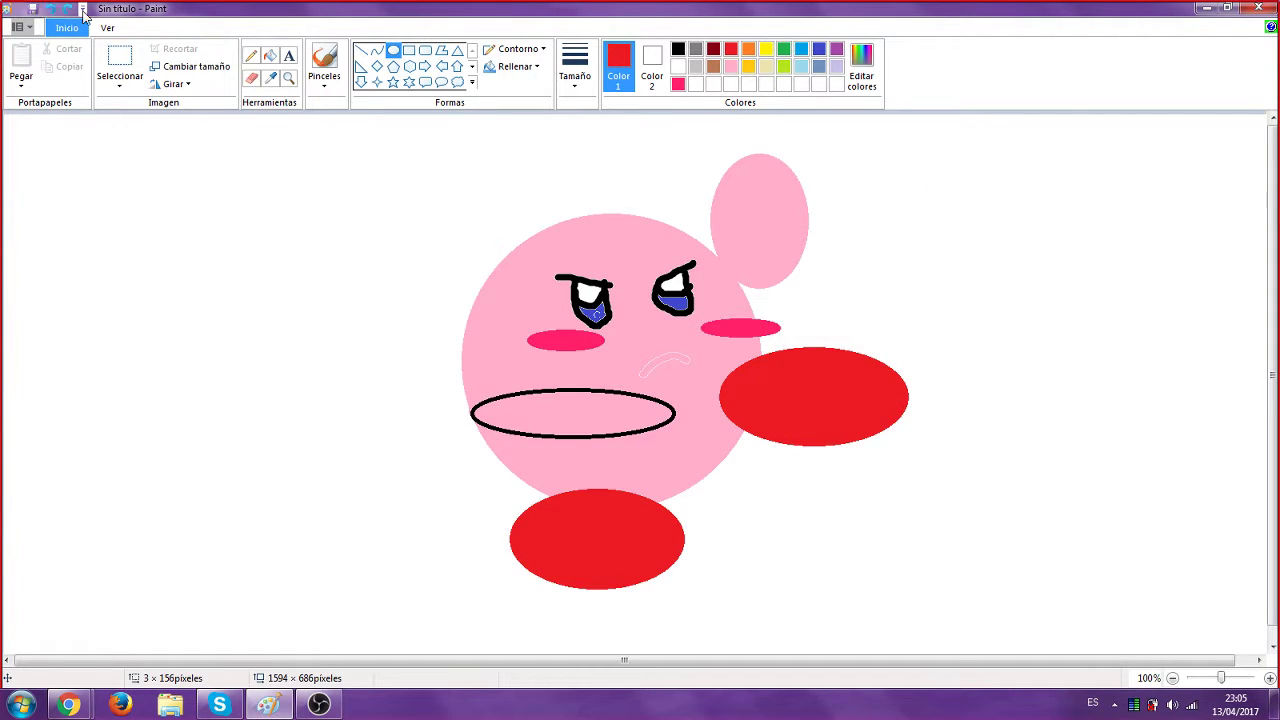
click(323, 82)
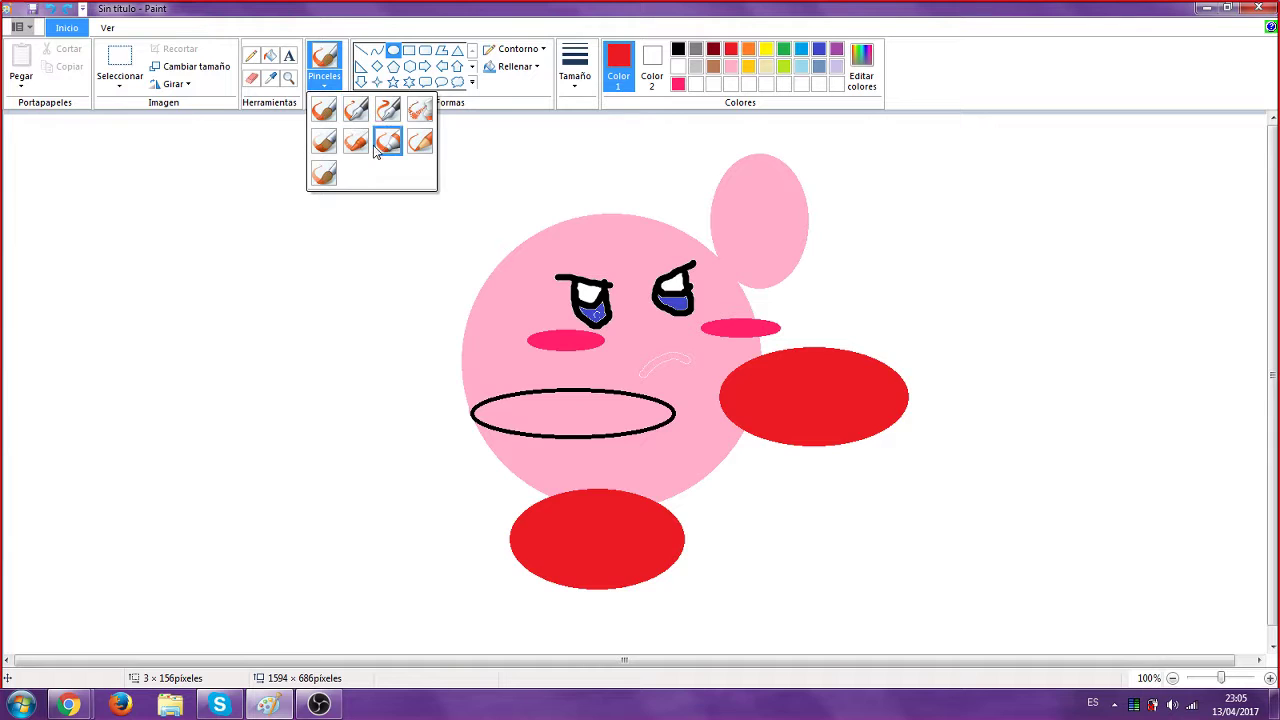
click(420, 142)
drag(908, 150, 926, 266)
click(47, 10)
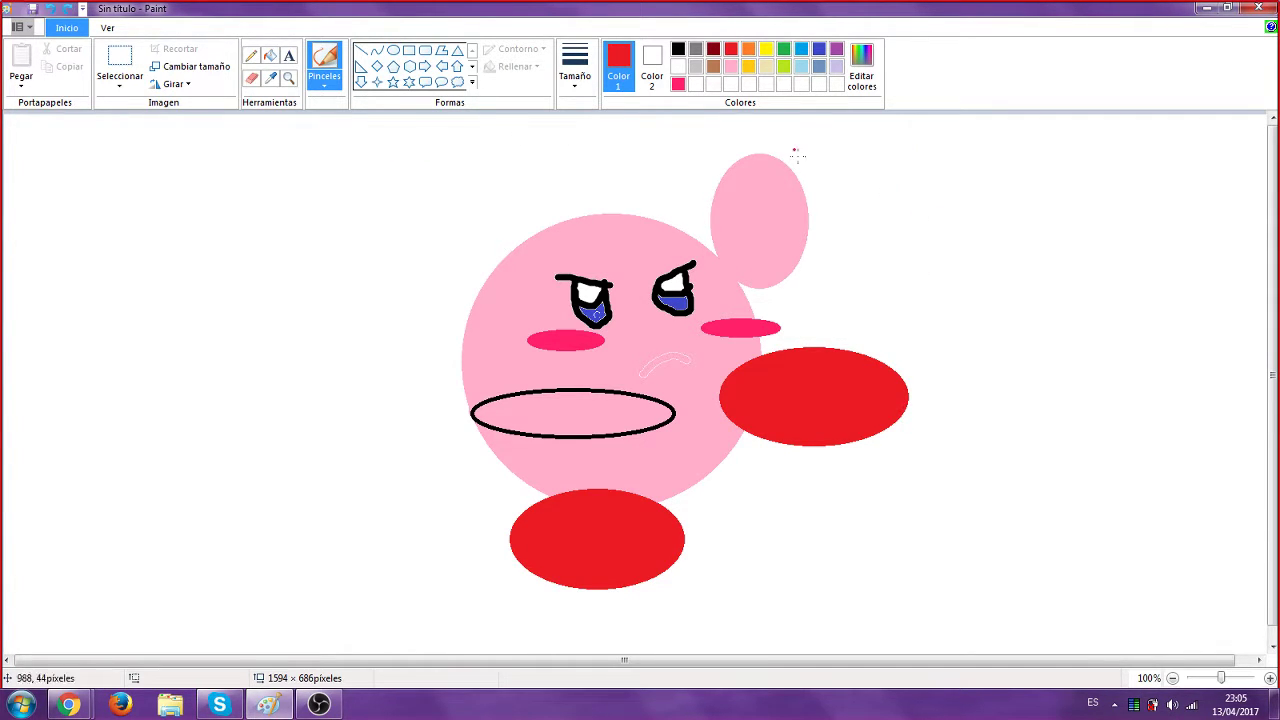
drag(853, 150, 869, 264)
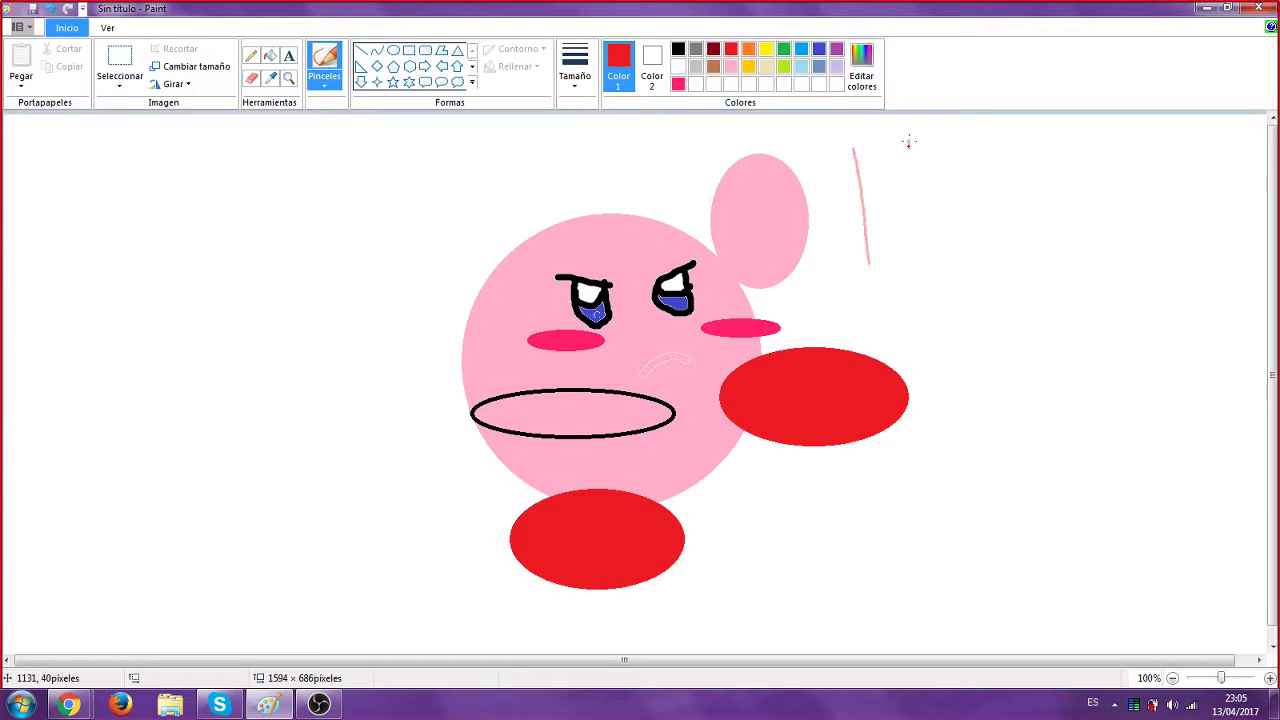
mouse_move(908, 141)
mouse_down()
mouse_move(896, 187)
mouse_move(872, 208)
mouse_move(922, 269)
mouse_move(1030, 269)
mouse_up()
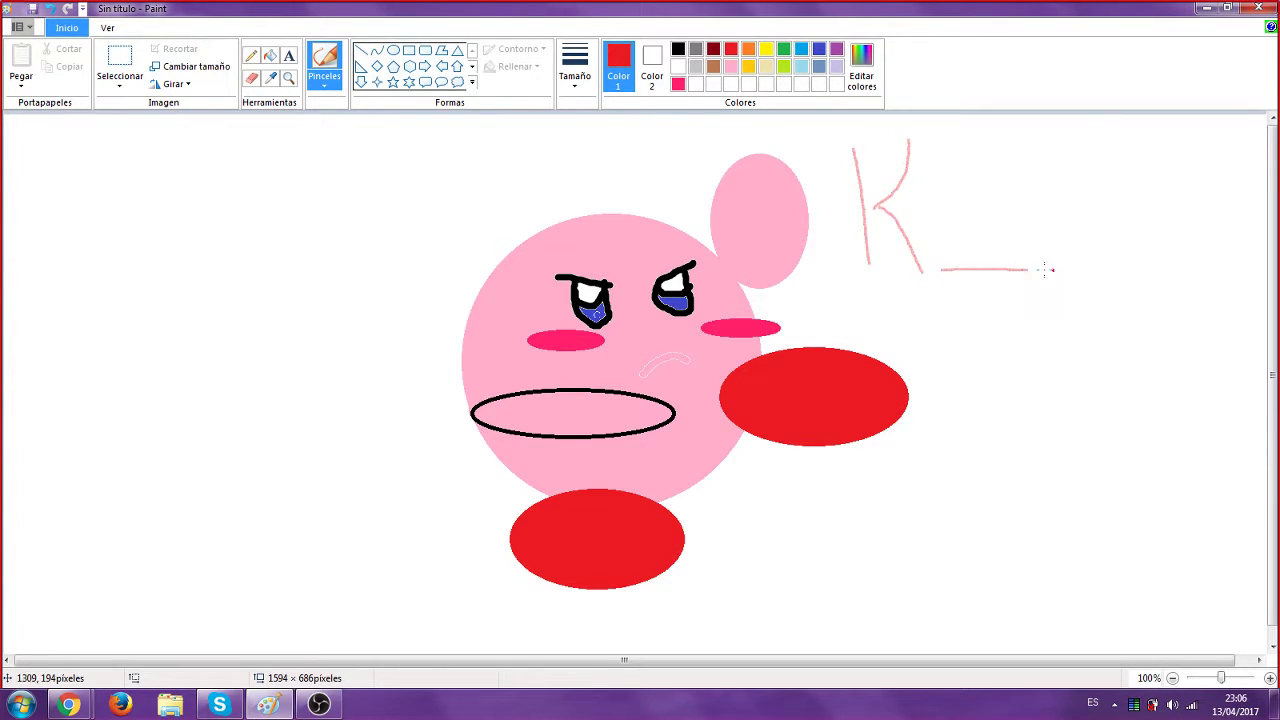
drag(1130, 278, 1244, 265)
Start a new blank image without saving the current drawing
click(30, 28)
click(55, 88)
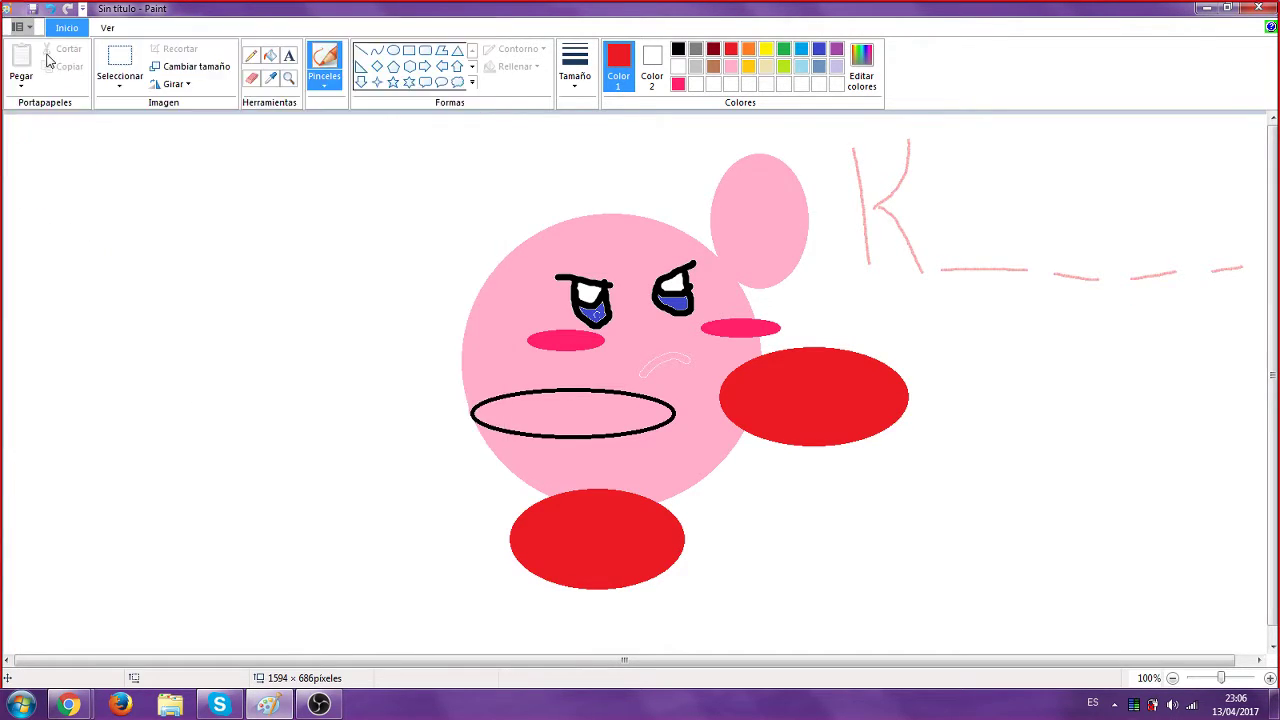
click(649, 353)
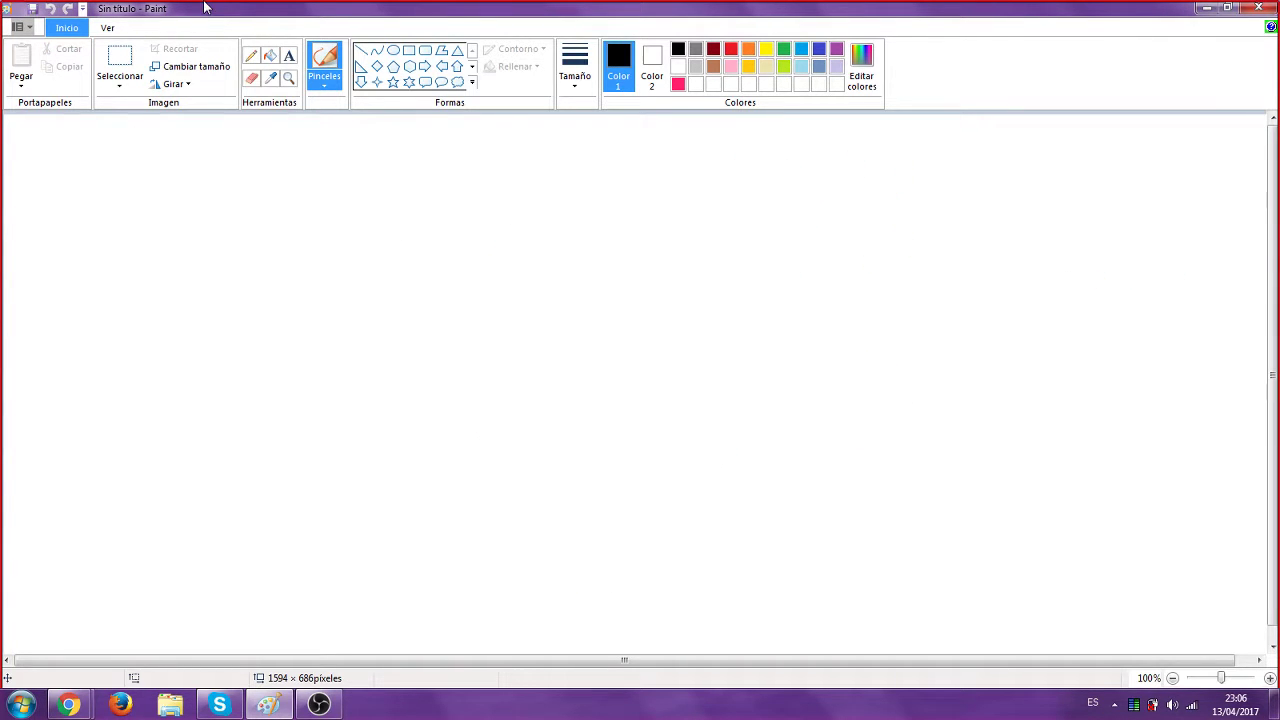
Paint a red cap outline with the standard brush, including the rounded crown, back flap, long brim and a round emblem
click(324, 82)
click(330, 115)
click(731, 49)
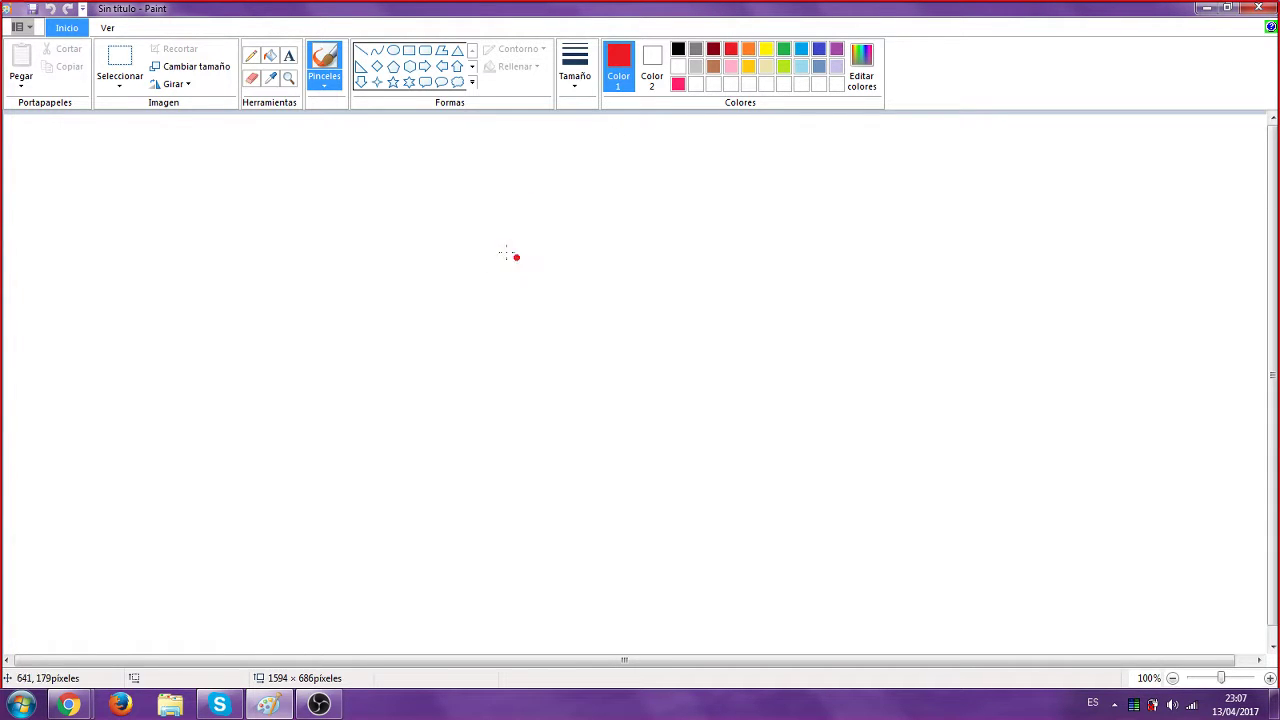
mouse_move(505, 270)
mouse_down()
mouse_move(429, 284)
mouse_move(437, 313)
mouse_move(520, 321)
mouse_up()
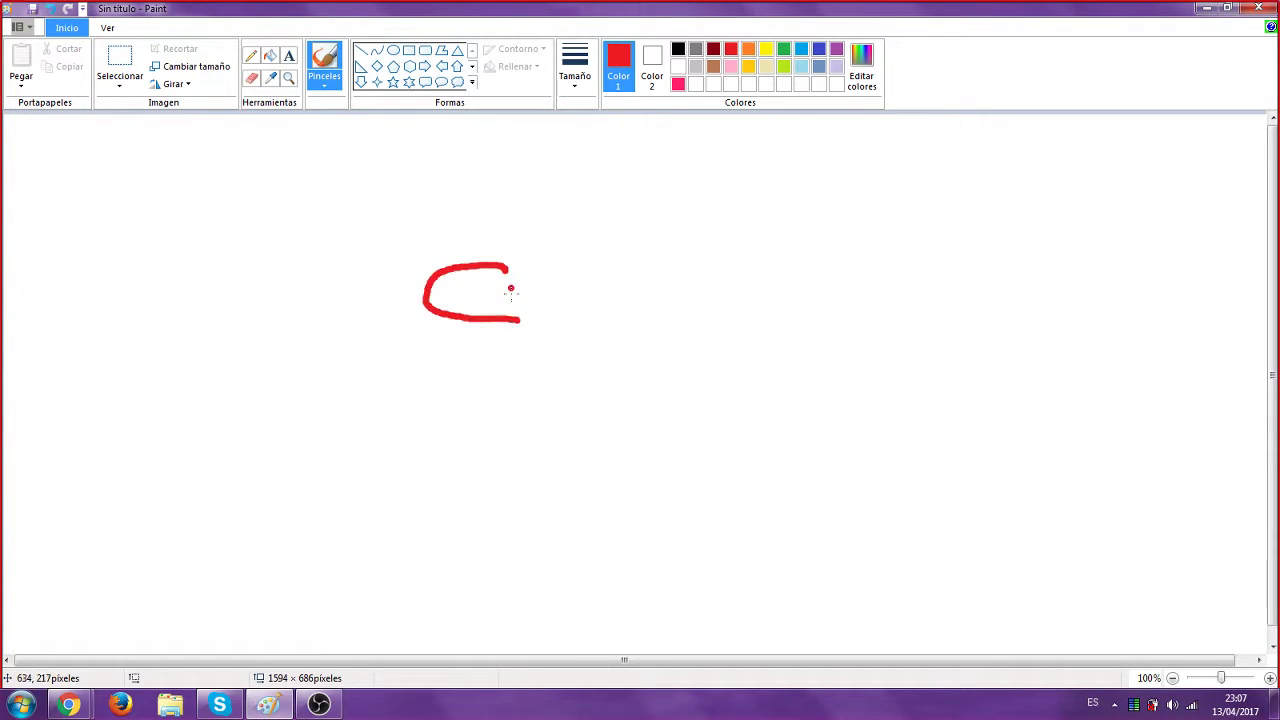
mouse_move(507, 270)
mouse_down()
mouse_move(546, 223)
mouse_move(645, 192)
mouse_move(702, 222)
mouse_move(713, 262)
mouse_move(713, 277)
mouse_move(680, 293)
mouse_move(506, 320)
mouse_move(525, 331)
mouse_move(755, 311)
mouse_move(838, 289)
mouse_move(837, 254)
mouse_move(715, 272)
mouse_up()
mouse_move(662, 225)
mouse_down()
mouse_move(606, 249)
mouse_move(609, 263)
mouse_move(655, 272)
mouse_move(678, 247)
mouse_move(660, 222)
mouse_up()
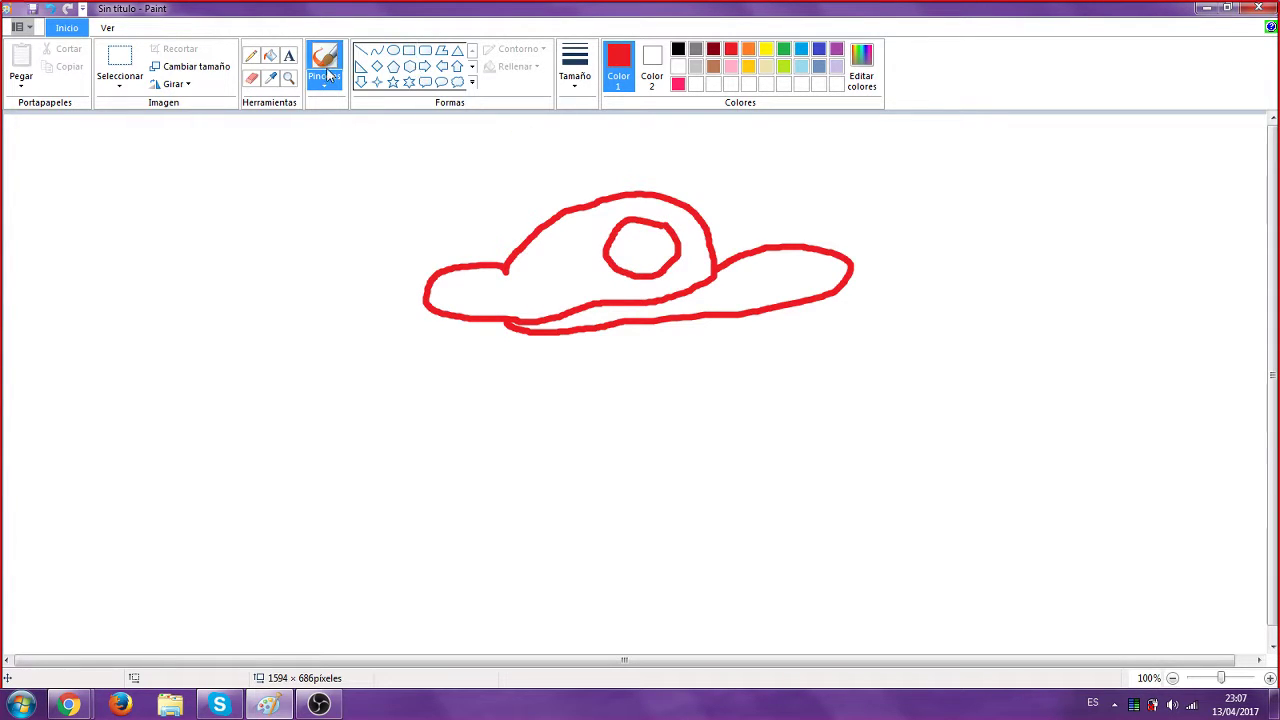
Fill the cap's crown, back flap and brim with red, leaving the round emblem white
click(270, 56)
click(517, 278)
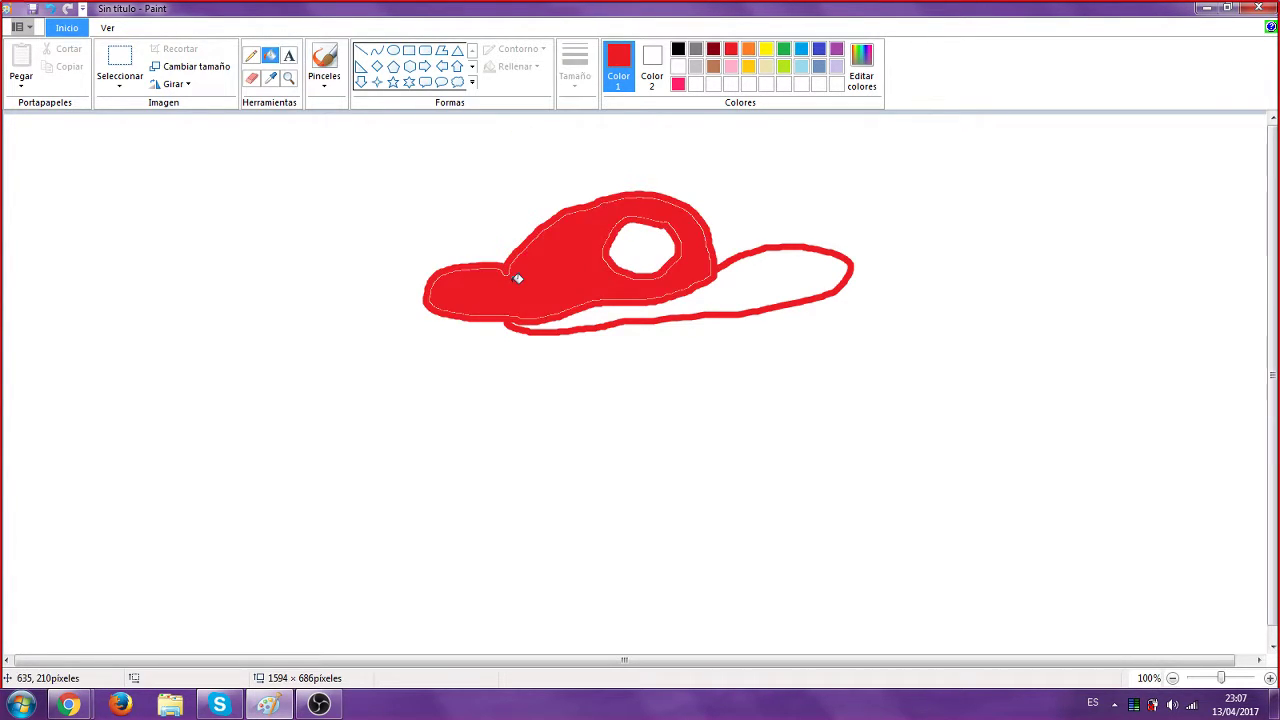
click(600, 310)
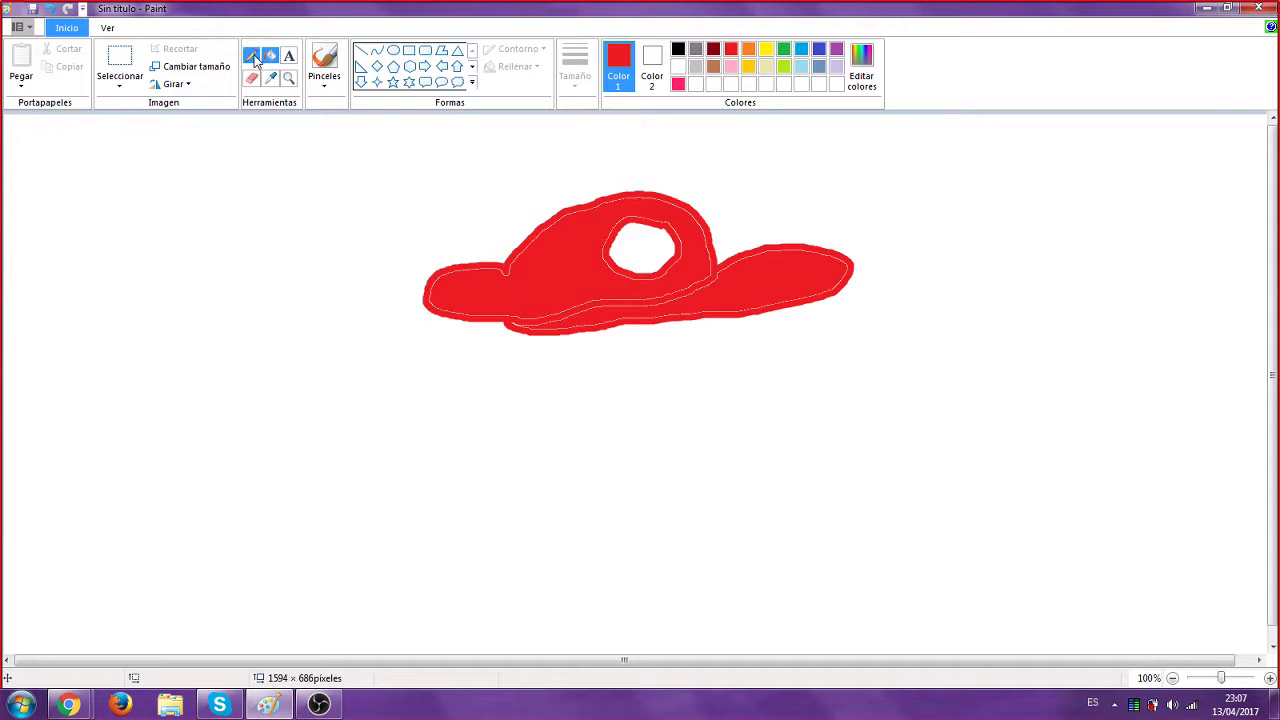
Add a red text letter M in the cap's white emblem, using a text box of about 93 × 71 pixels
click(324, 65)
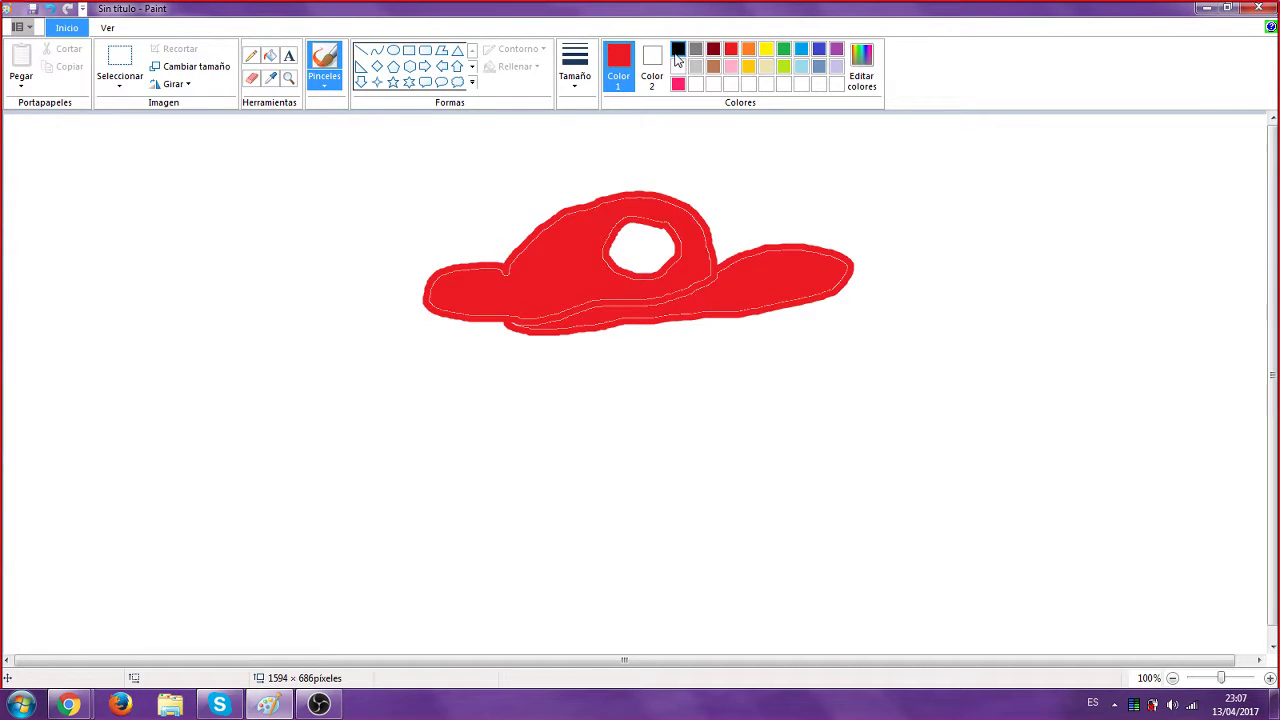
click(679, 50)
click(287, 57)
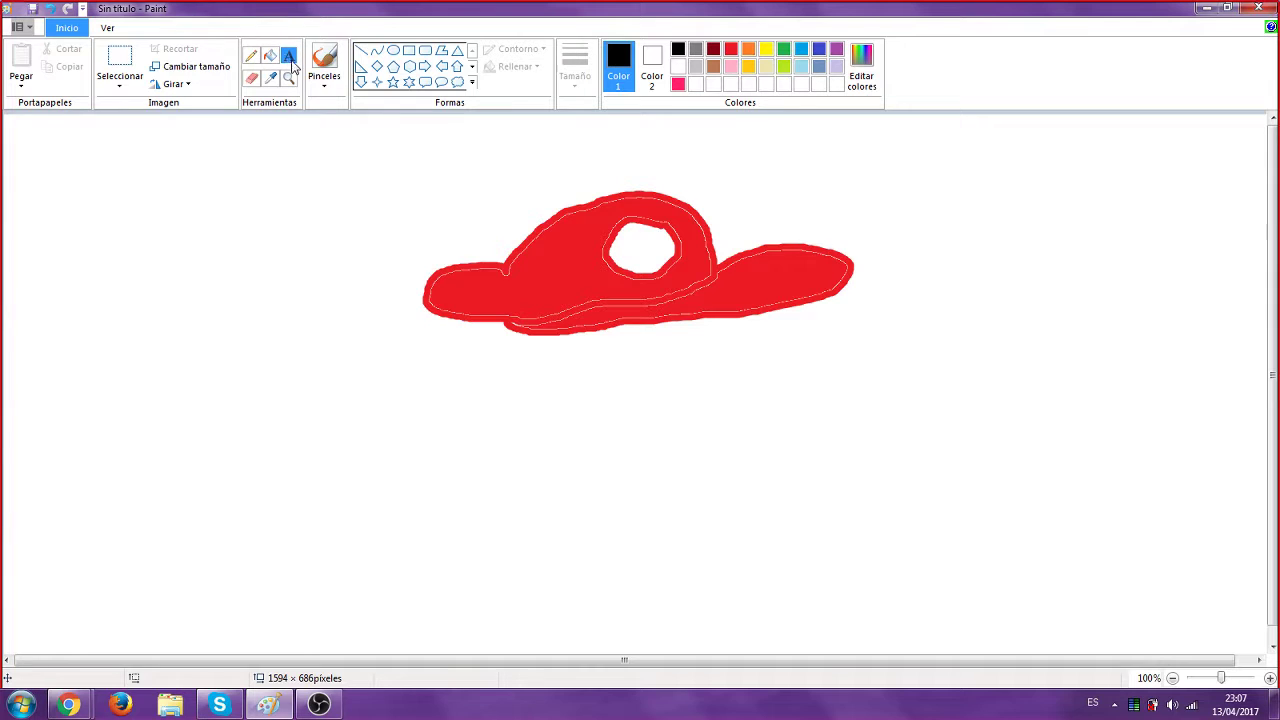
click(731, 50)
drag(622, 242, 686, 283)
drag(911, 267, 690, 281)
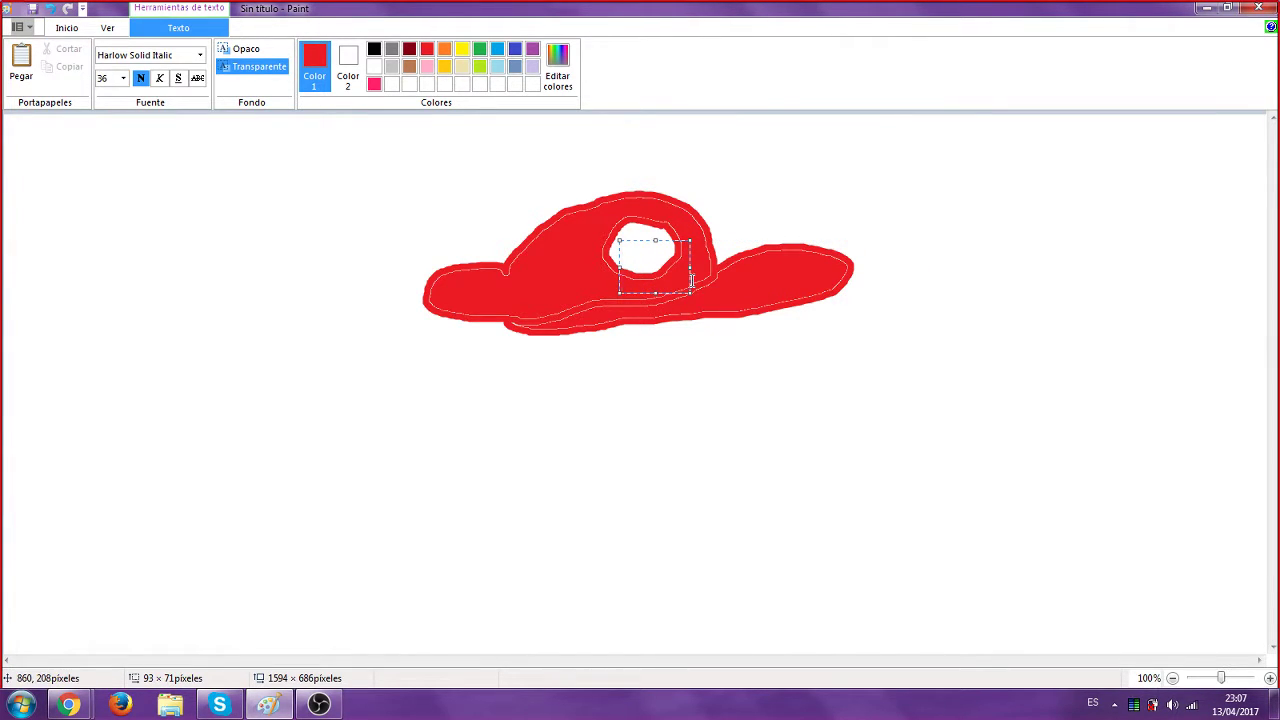
text(M)
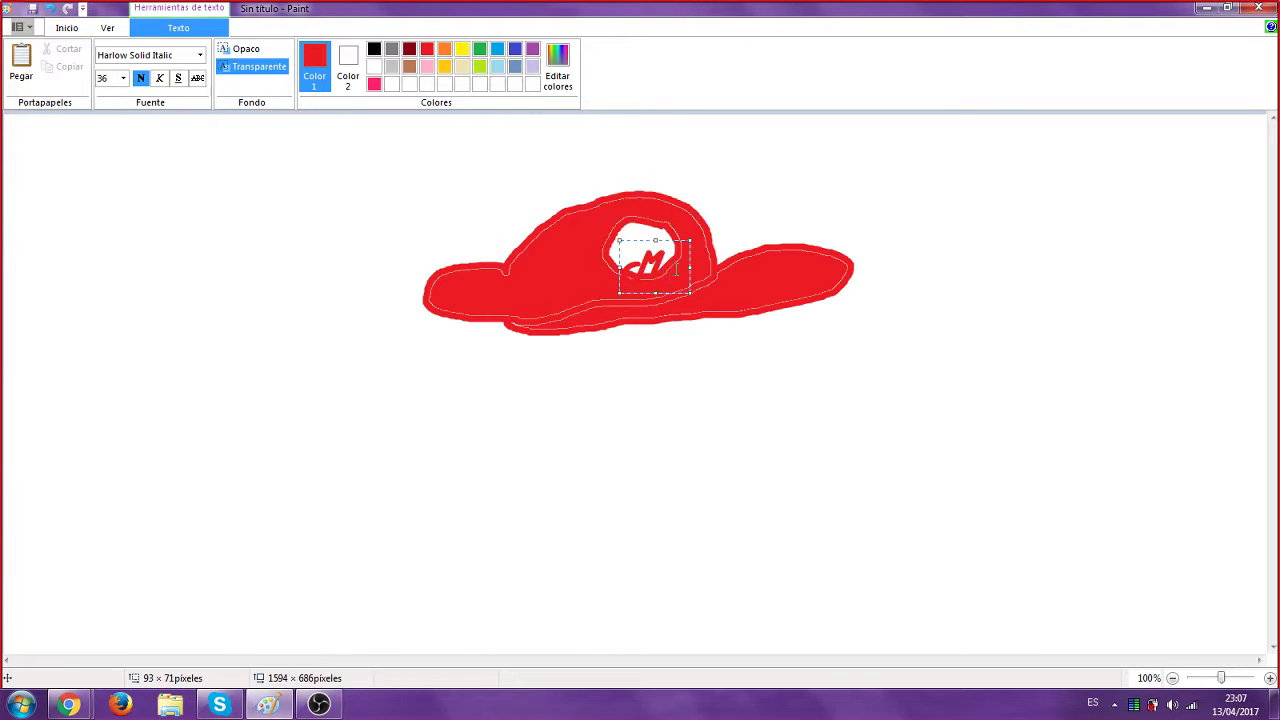
click(729, 220)
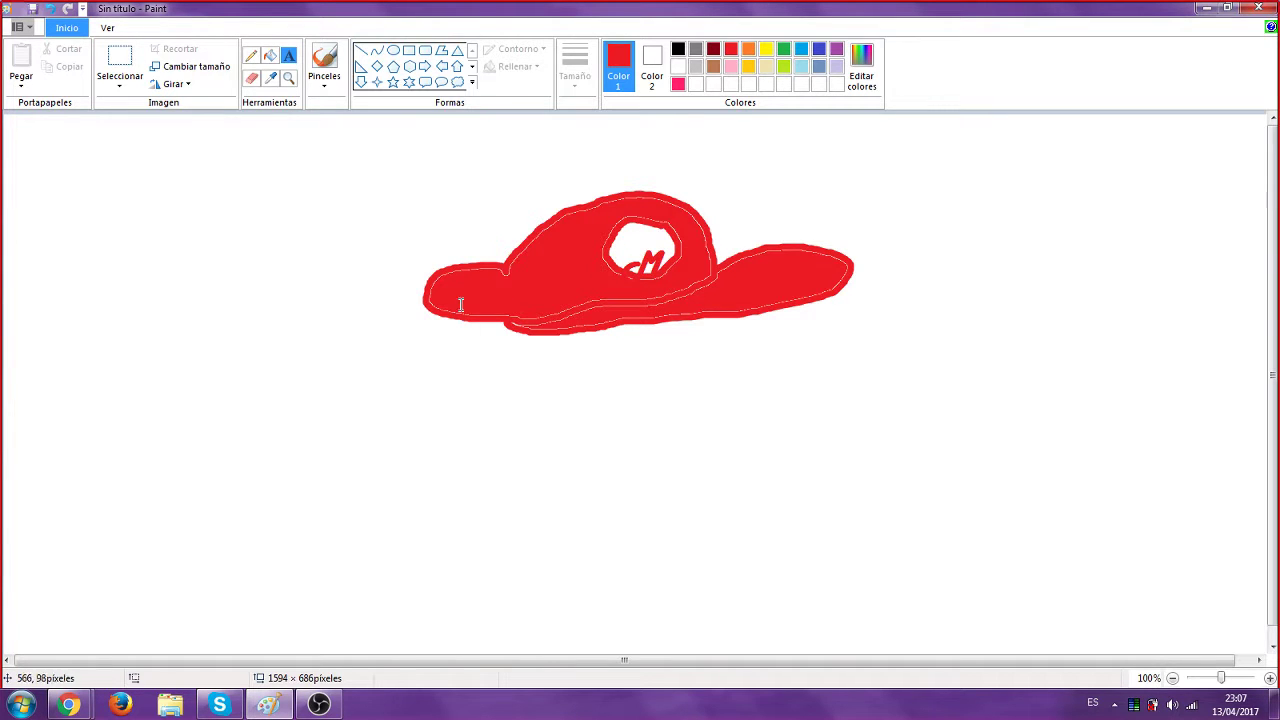
Paint two stacked black loops under the back of the cap, the hair lobe behind them and the jaw line down to the chin
click(678, 50)
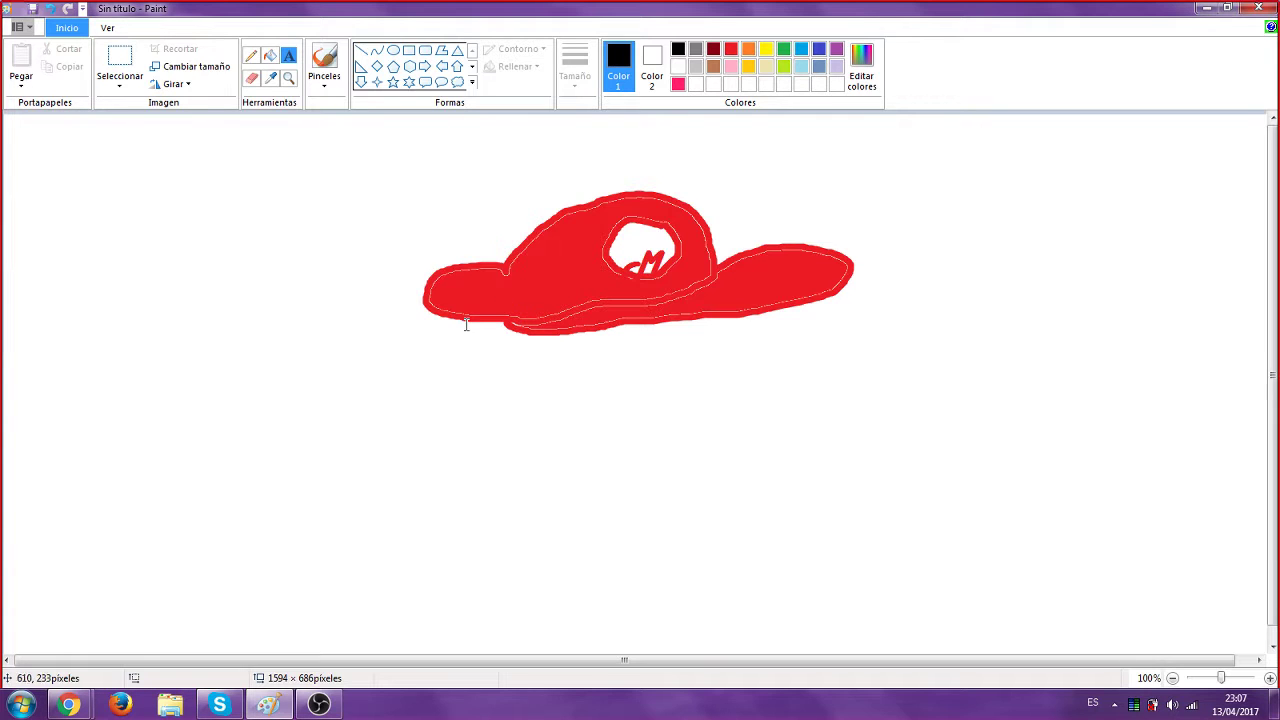
click(324, 62)
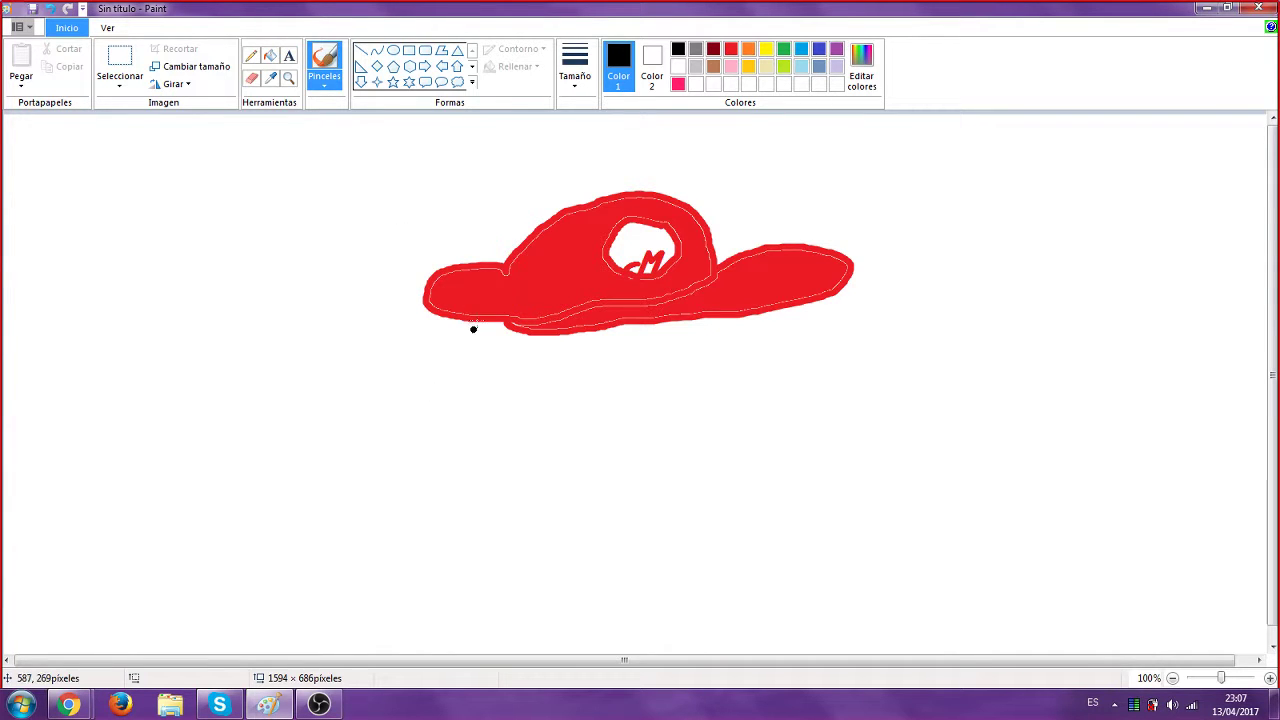
drag(484, 322, 476, 408)
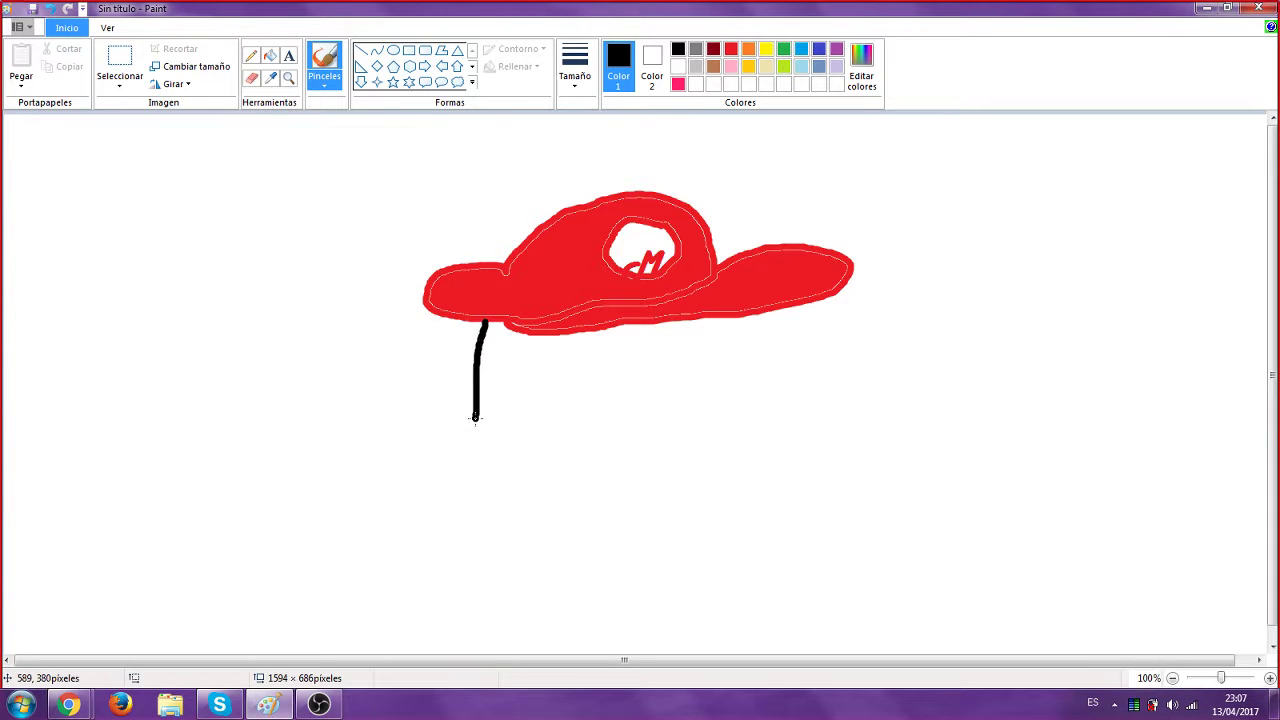
click(51, 8)
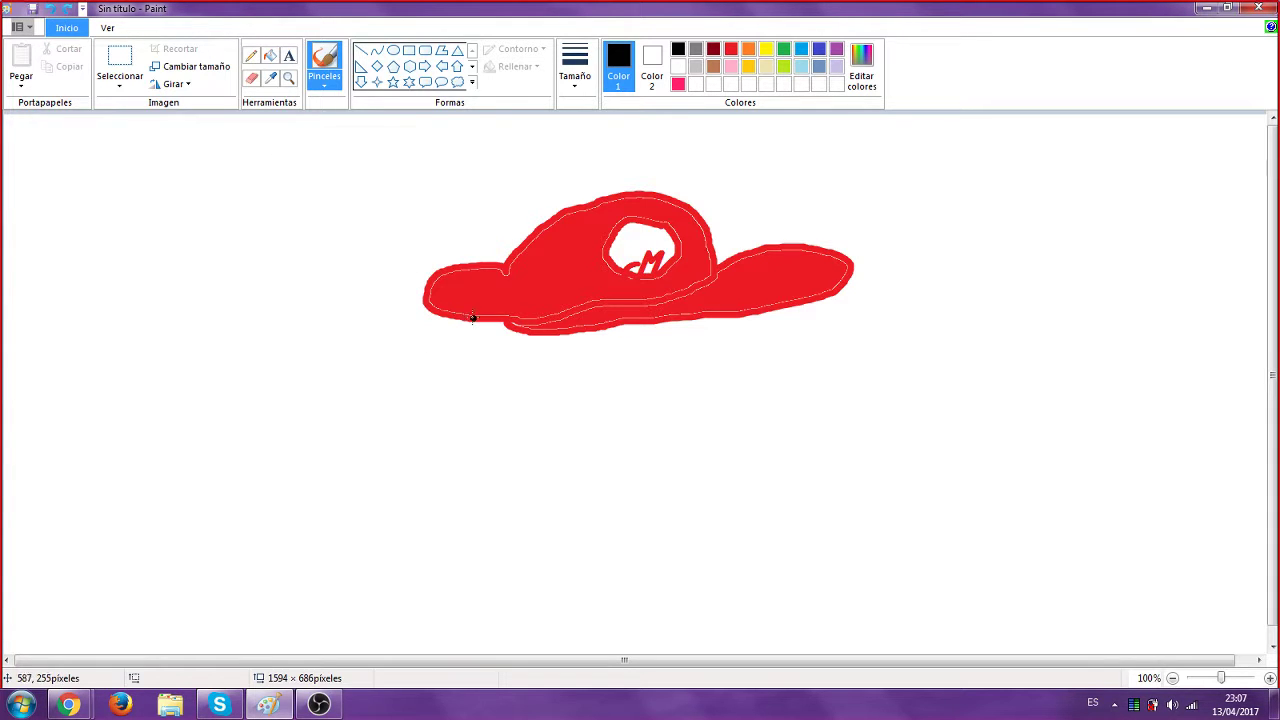
drag(481, 322, 500, 339)
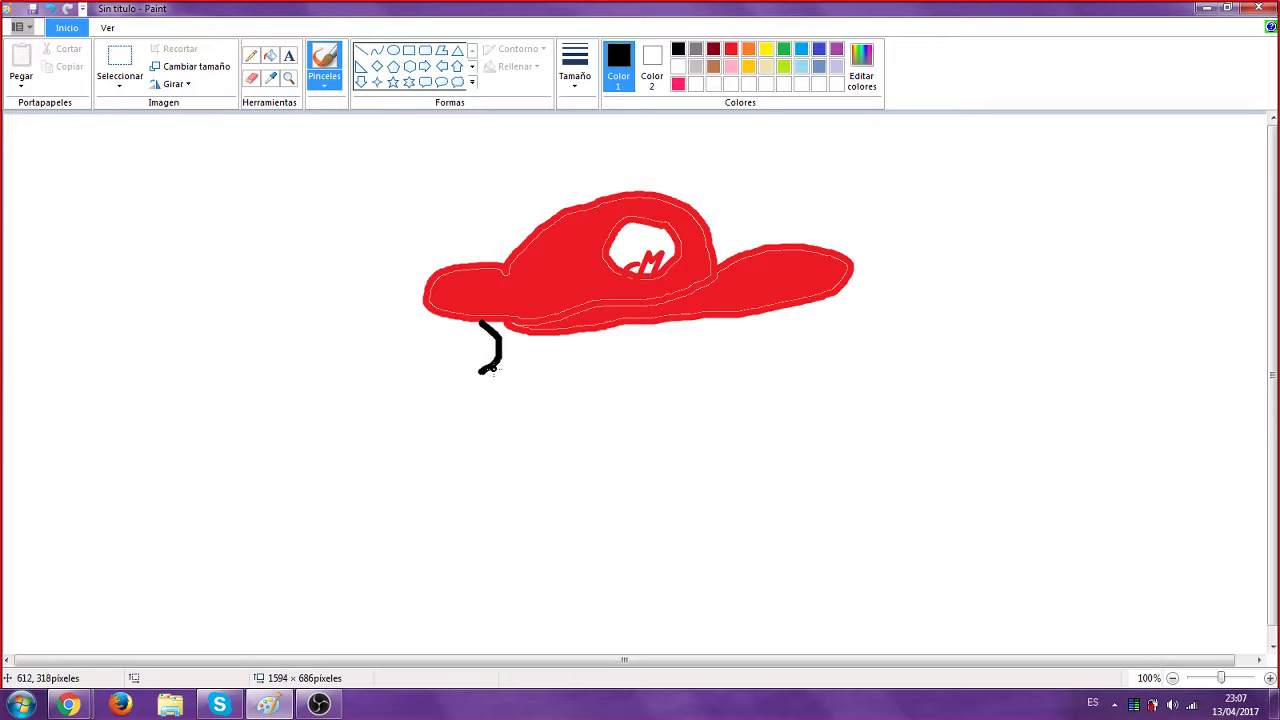
mouse_move(481, 368)
mouse_down()
mouse_move(514, 386)
mouse_move(503, 426)
mouse_move(490, 428)
mouse_up()
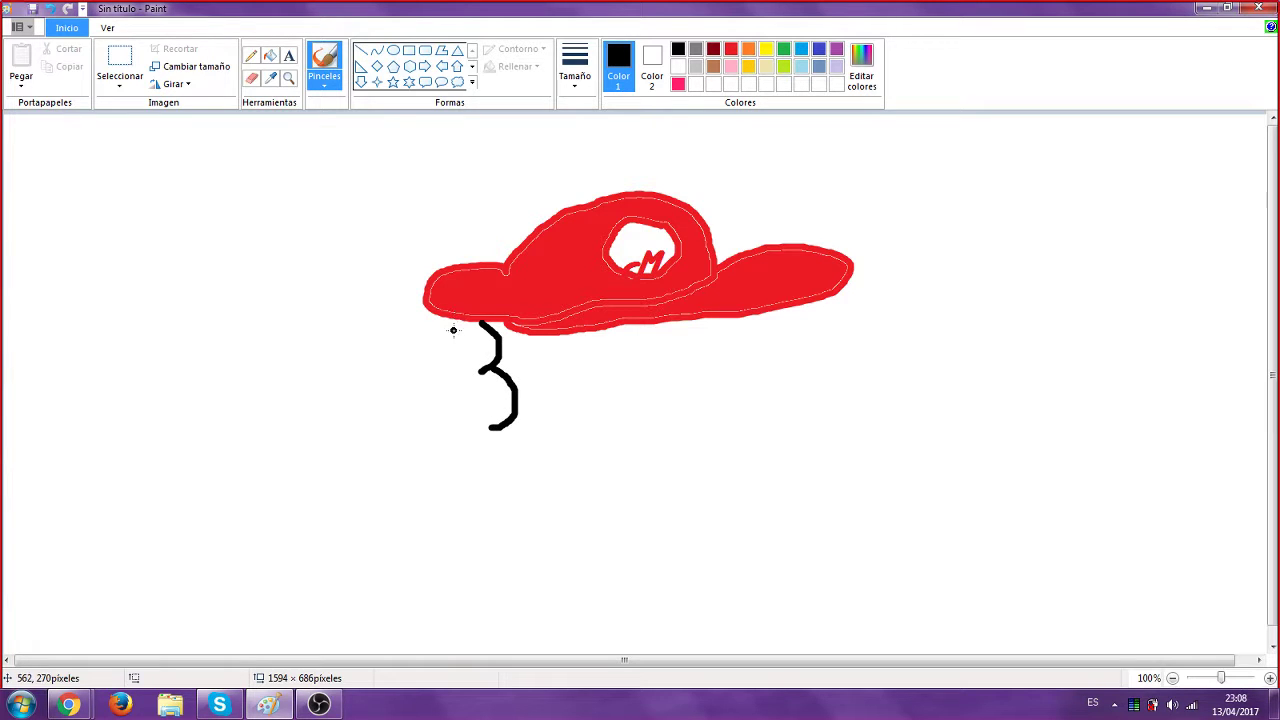
mouse_move(464, 319)
mouse_down()
mouse_move(450, 364)
mouse_move(486, 373)
mouse_move(460, 375)
mouse_move(489, 429)
mouse_up()
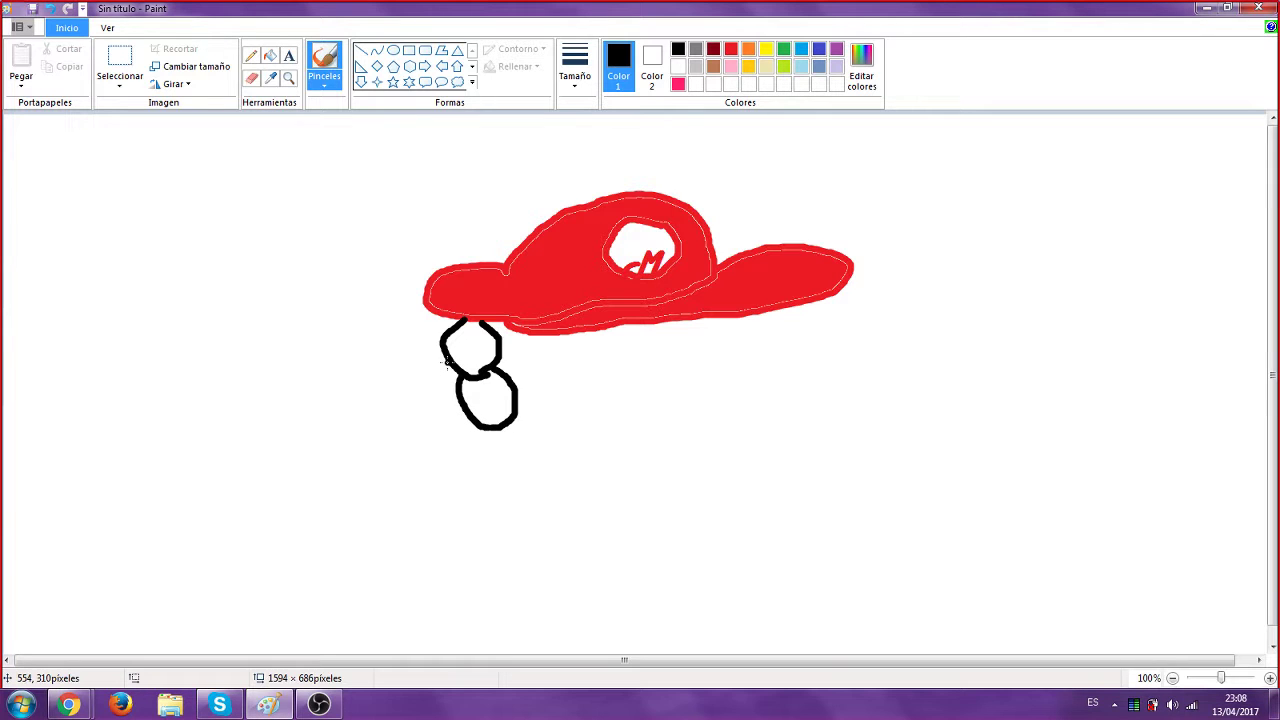
mouse_move(447, 360)
mouse_down()
mouse_move(404, 389)
mouse_move(400, 414)
mouse_move(430, 454)
mouse_move(470, 473)
mouse_move(479, 433)
mouse_move(485, 500)
mouse_move(618, 578)
mouse_up()
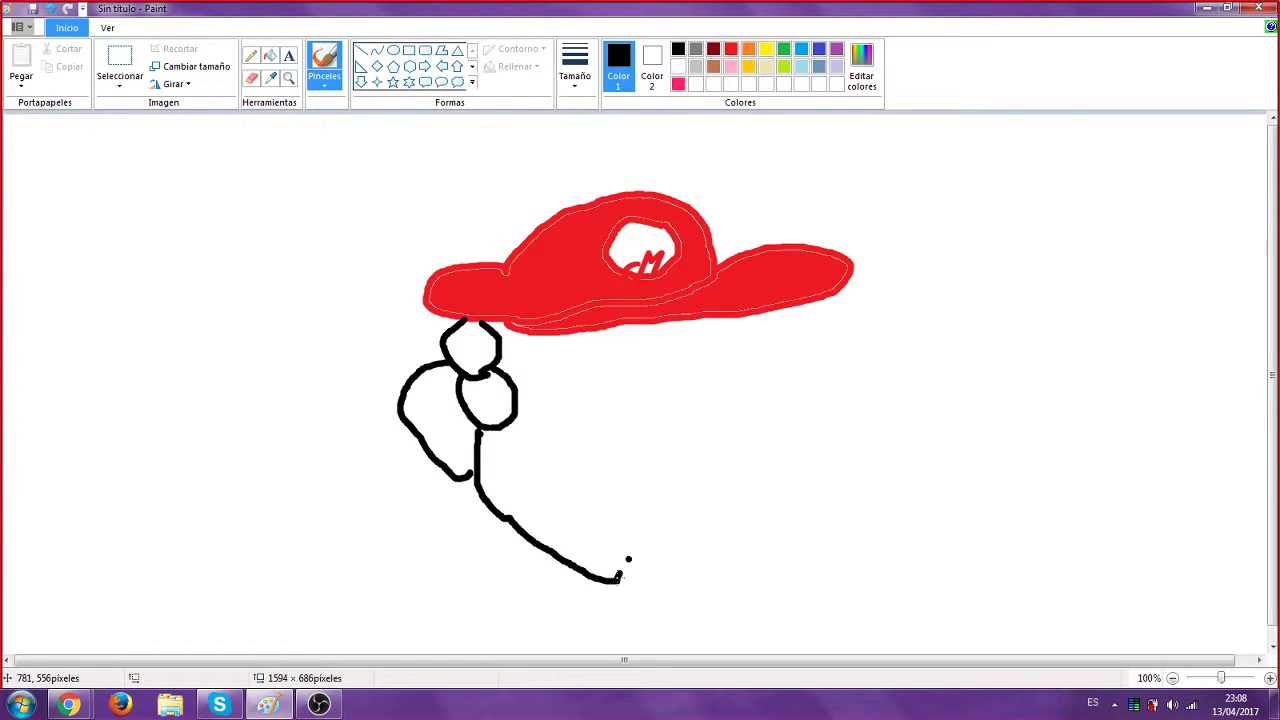
Paint the front face line, long oval nose and scalloped mustache in black, and close the chin up to the mustache
drag(703, 320, 738, 442)
mouse_move(599, 449)
mouse_down()
mouse_move(677, 434)
mouse_move(726, 437)
mouse_move(758, 457)
mouse_move(753, 476)
mouse_move(652, 488)
mouse_move(575, 469)
mouse_move(614, 450)
mouse_up()
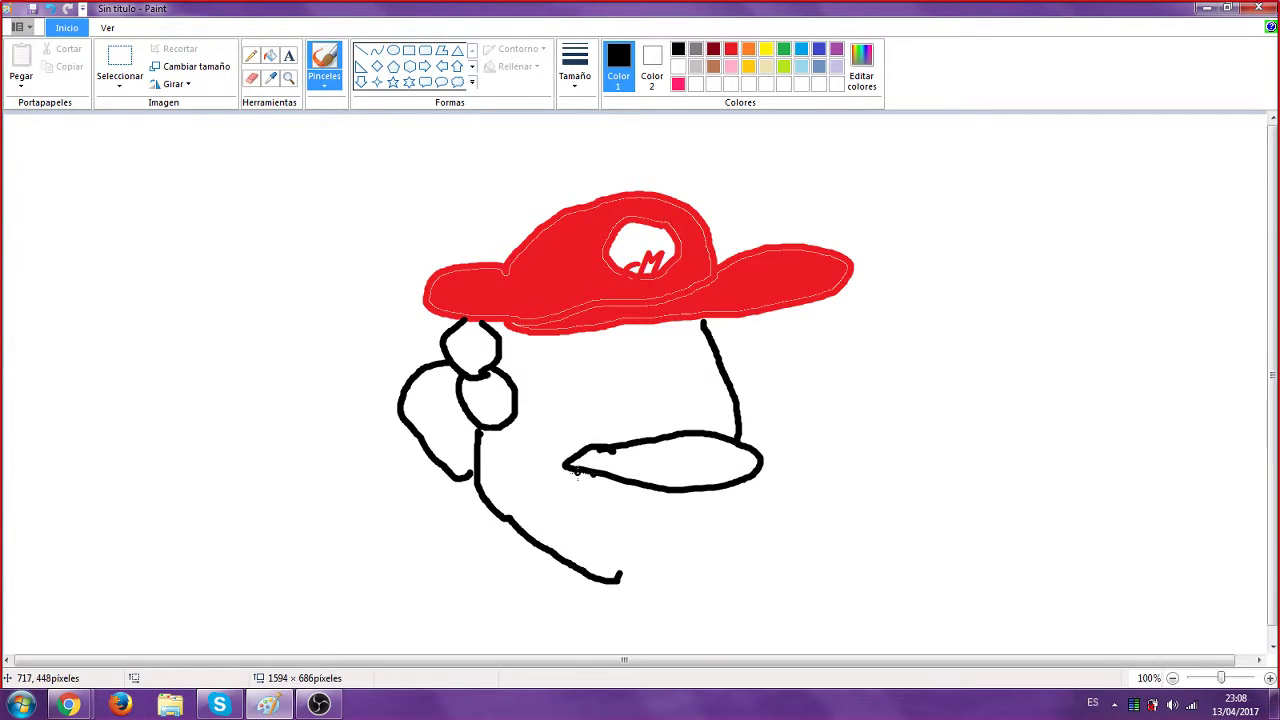
mouse_move(562, 454)
mouse_down()
mouse_move(508, 445)
mouse_move(513, 470)
mouse_move(546, 479)
mouse_move(555, 512)
mouse_move(598, 500)
mouse_move(645, 536)
mouse_move(669, 521)
mouse_move(698, 541)
mouse_move(729, 538)
mouse_move(741, 485)
mouse_up()
drag(561, 452, 562, 468)
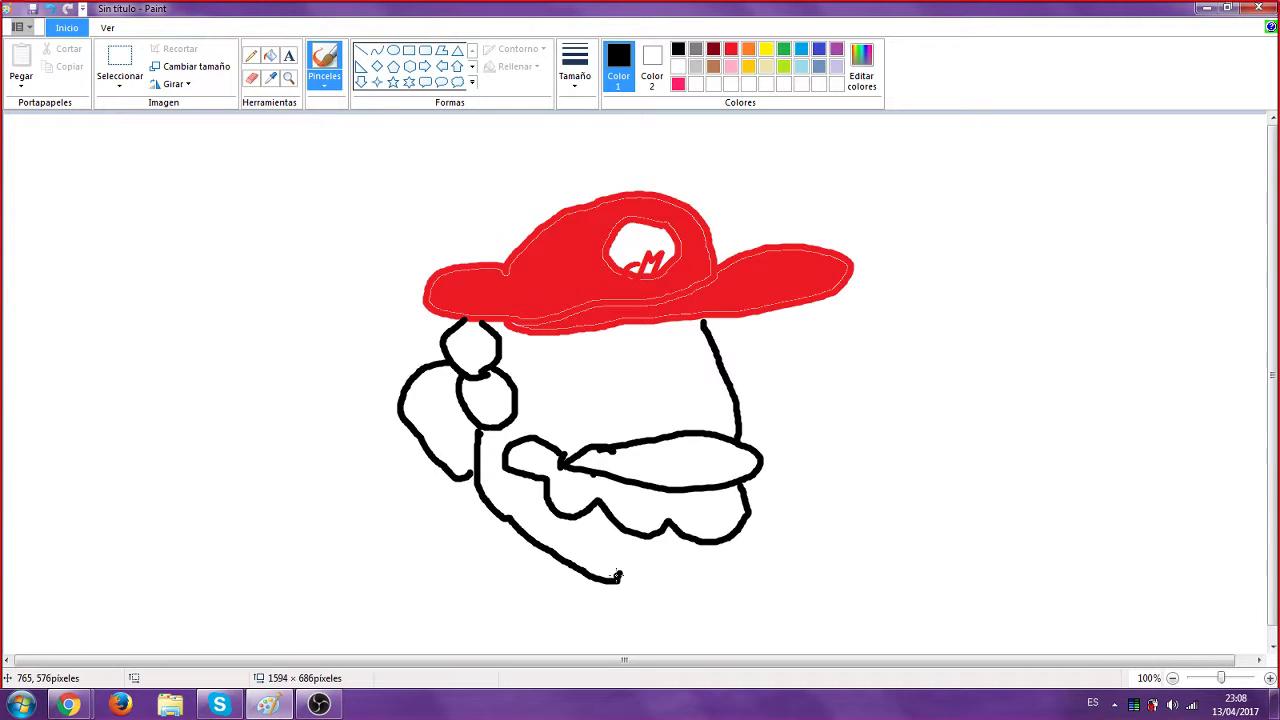
drag(616, 576, 688, 540)
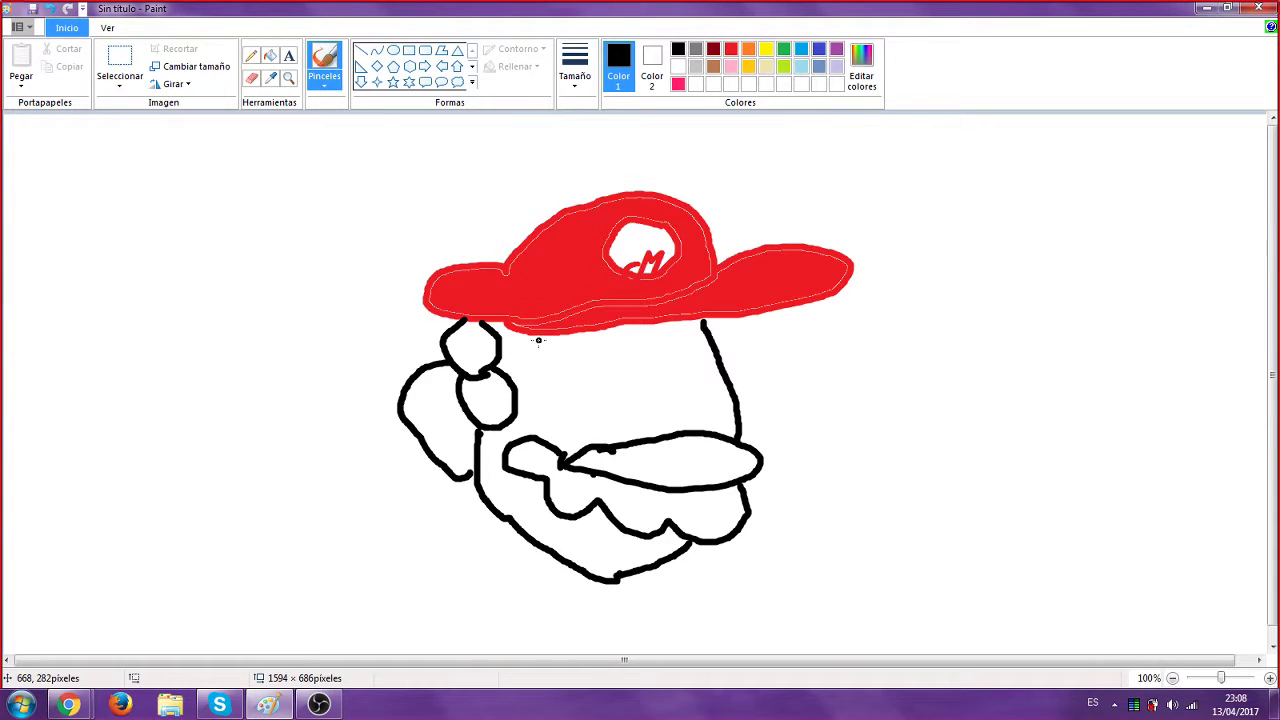
Paint two arched black eyebrows under the cap brim and two upright eye outlines below them
mouse_move(538, 341)
mouse_down()
mouse_move(585, 356)
mouse_move(648, 325)
mouse_move(684, 340)
mouse_up()
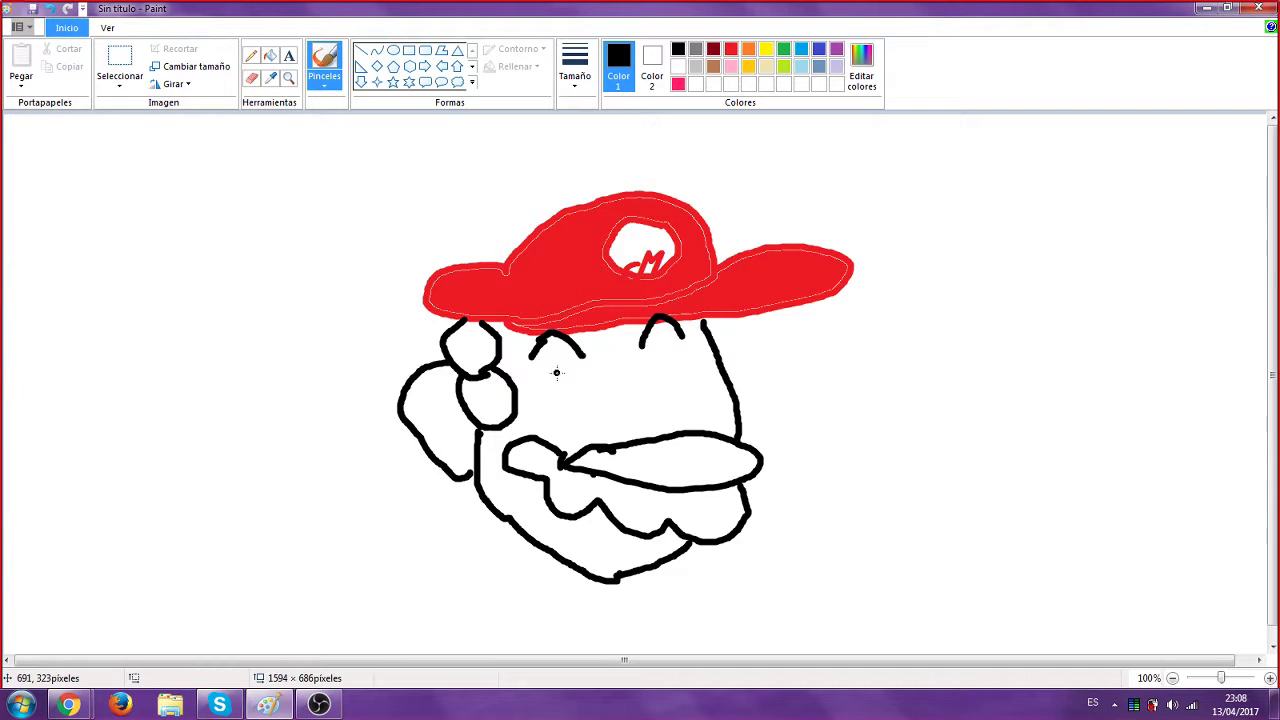
mouse_move(546, 358)
mouse_down()
mouse_move(540, 420)
mouse_move(571, 424)
mouse_move(558, 352)
mouse_up()
mouse_move(666, 354)
mouse_down()
mouse_move(660, 388)
mouse_move(647, 412)
mouse_move(671, 421)
mouse_move(689, 411)
mouse_move(662, 358)
mouse_up()
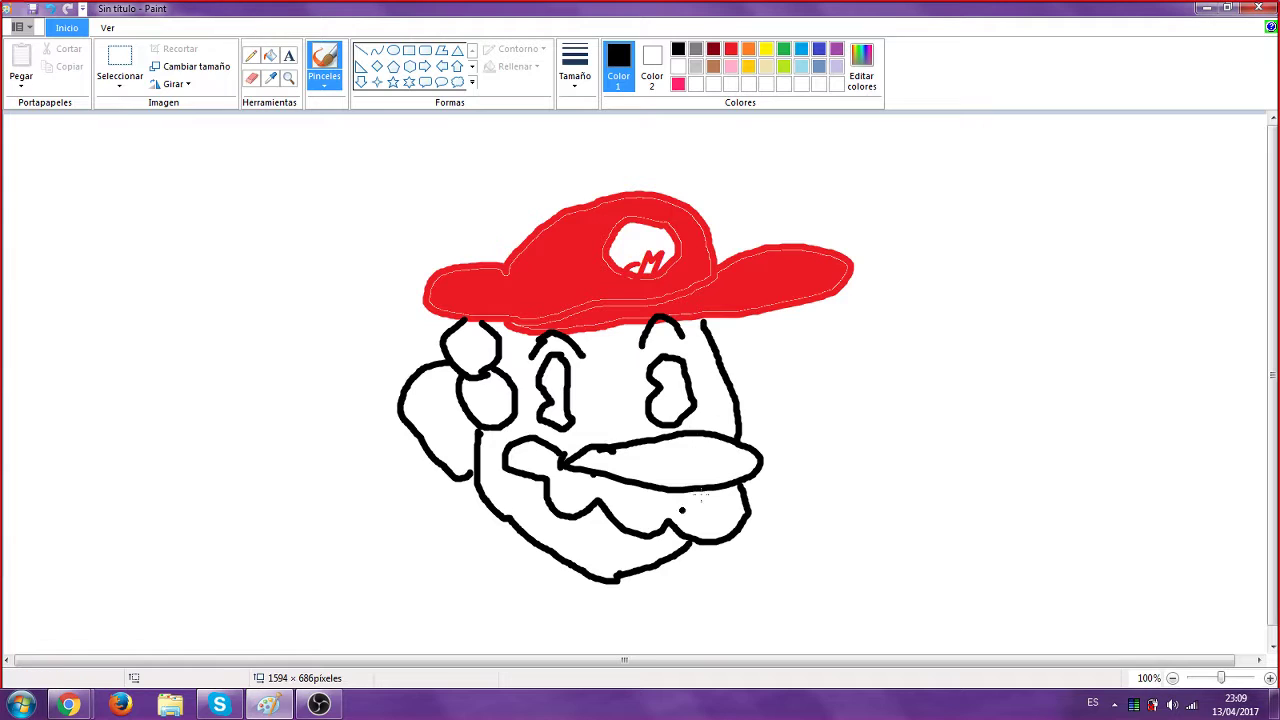
Paint the black open-mouth curve under the mustache, then outline a red tongue inside it and fill it red
mouse_move(585, 513)
mouse_down()
mouse_move(599, 558)
mouse_move(637, 558)
mouse_move(678, 532)
mouse_up()
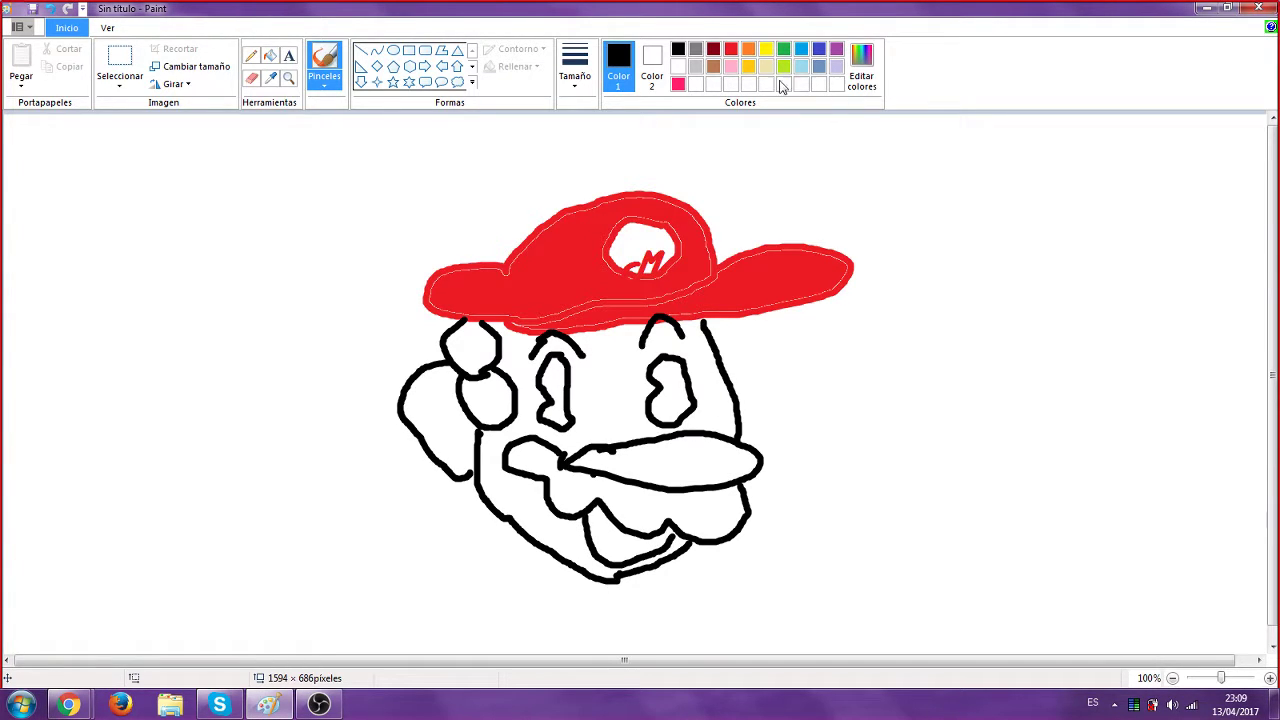
click(731, 49)
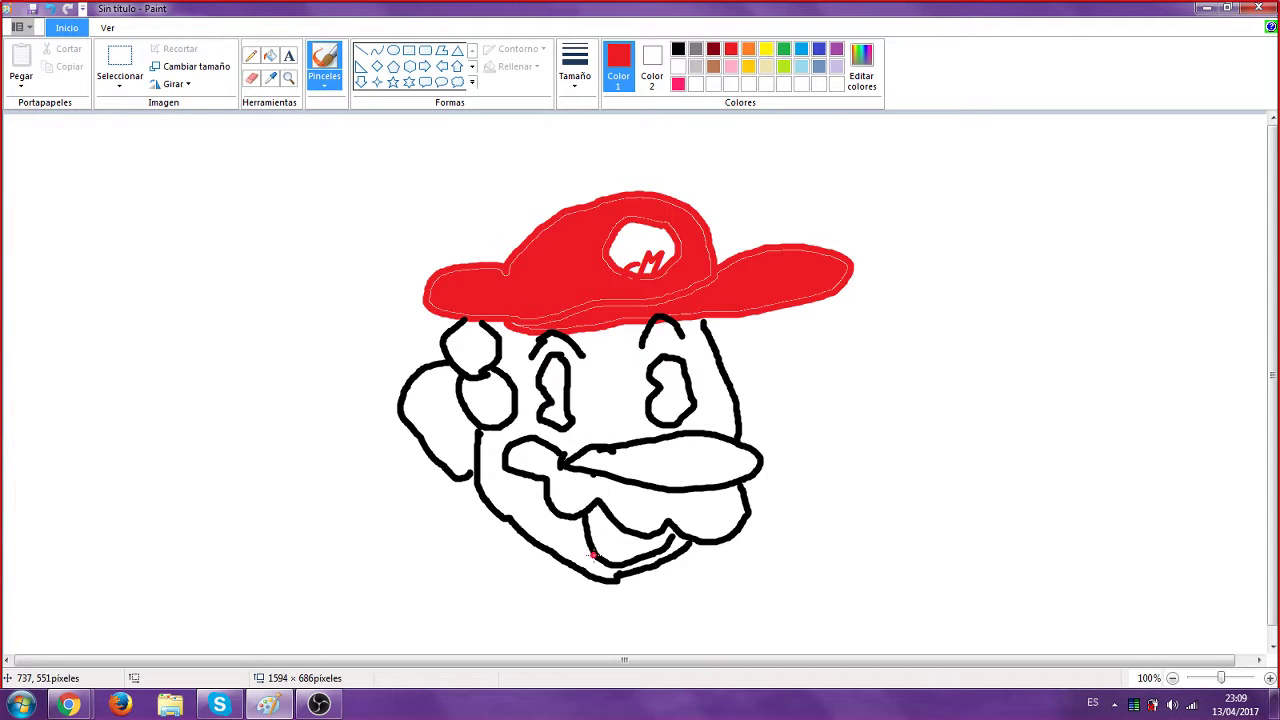
mouse_move(596, 539)
mouse_down()
mouse_move(622, 532)
mouse_move(642, 557)
mouse_up()
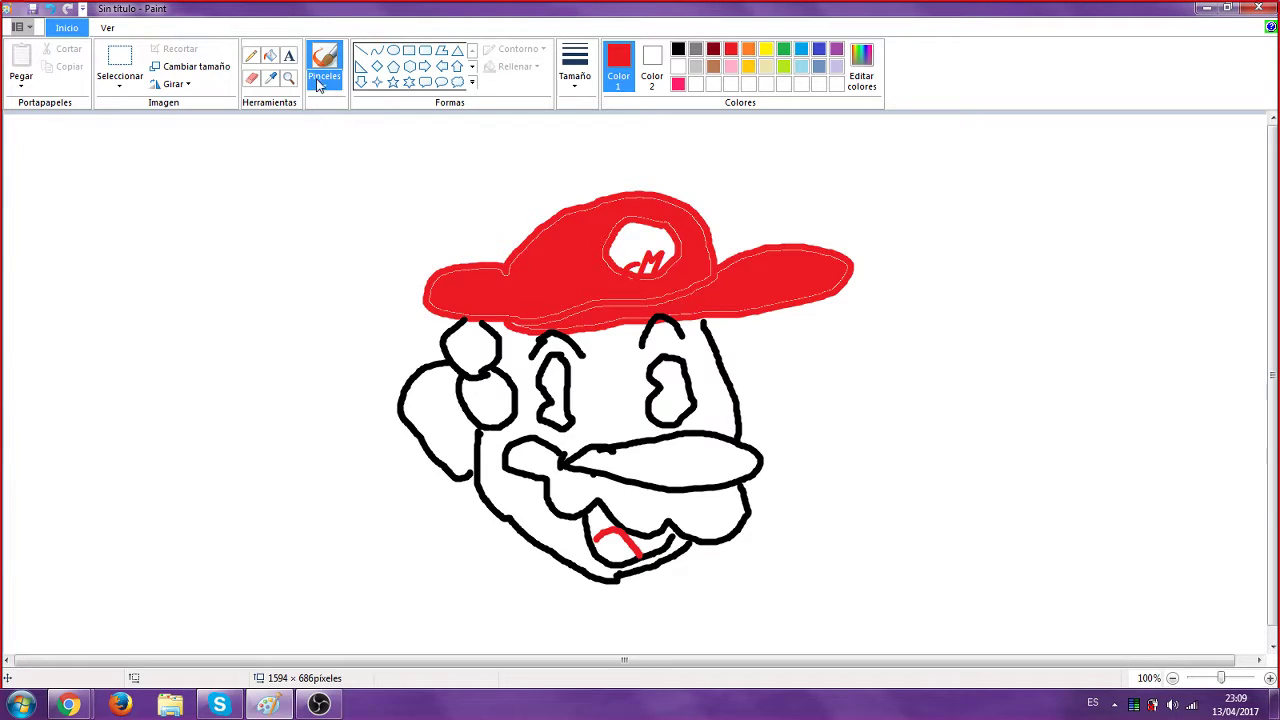
click(270, 56)
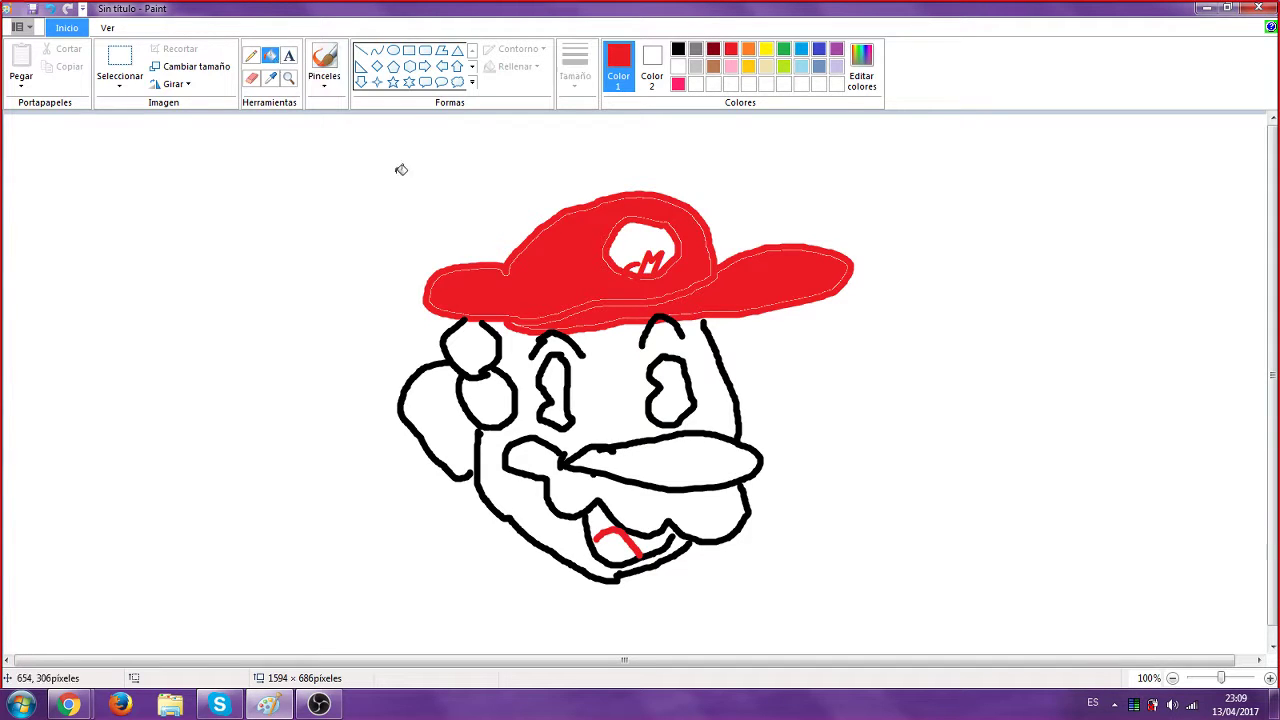
click(604, 553)
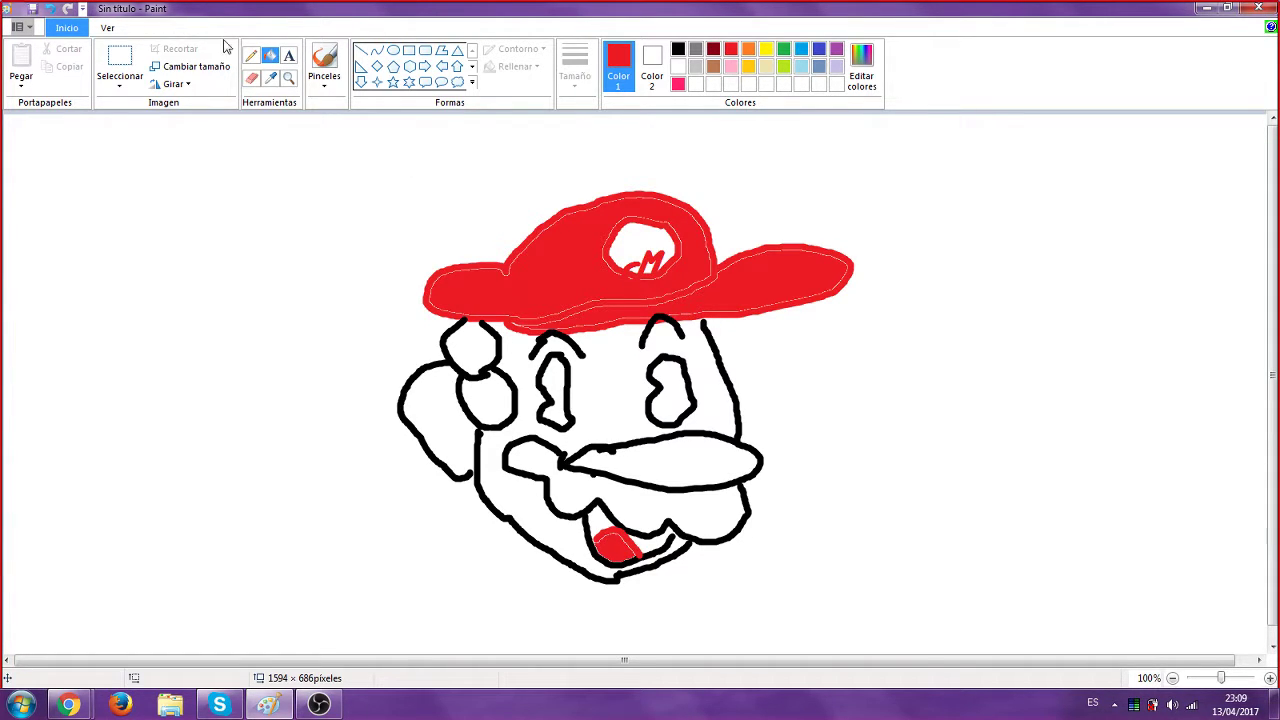
click(324, 57)
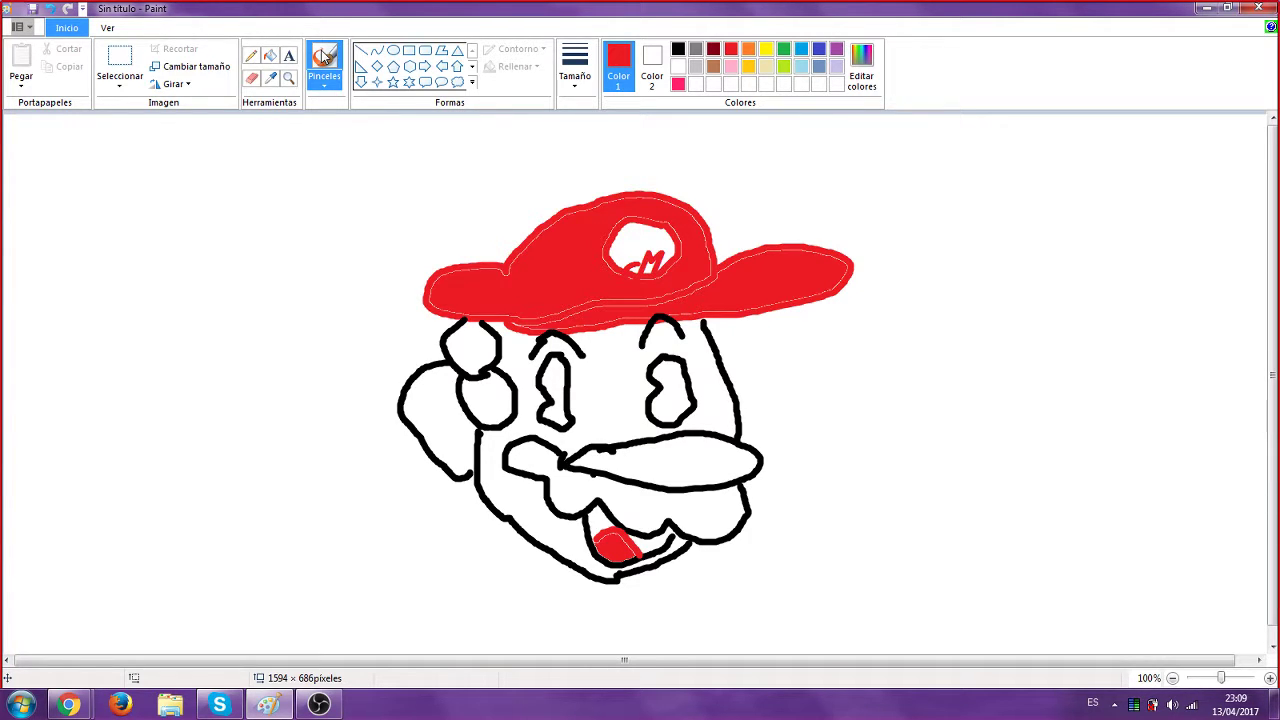
click(270, 55)
click(470, 350)
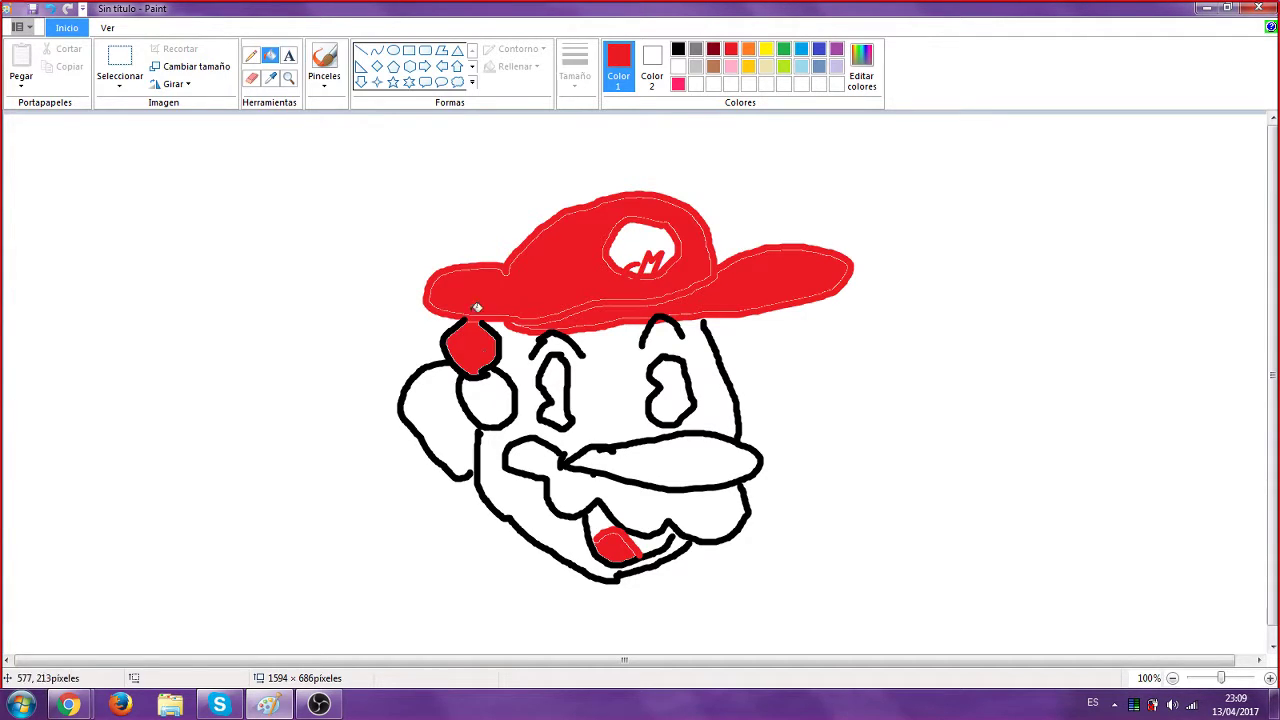
click(50, 8)
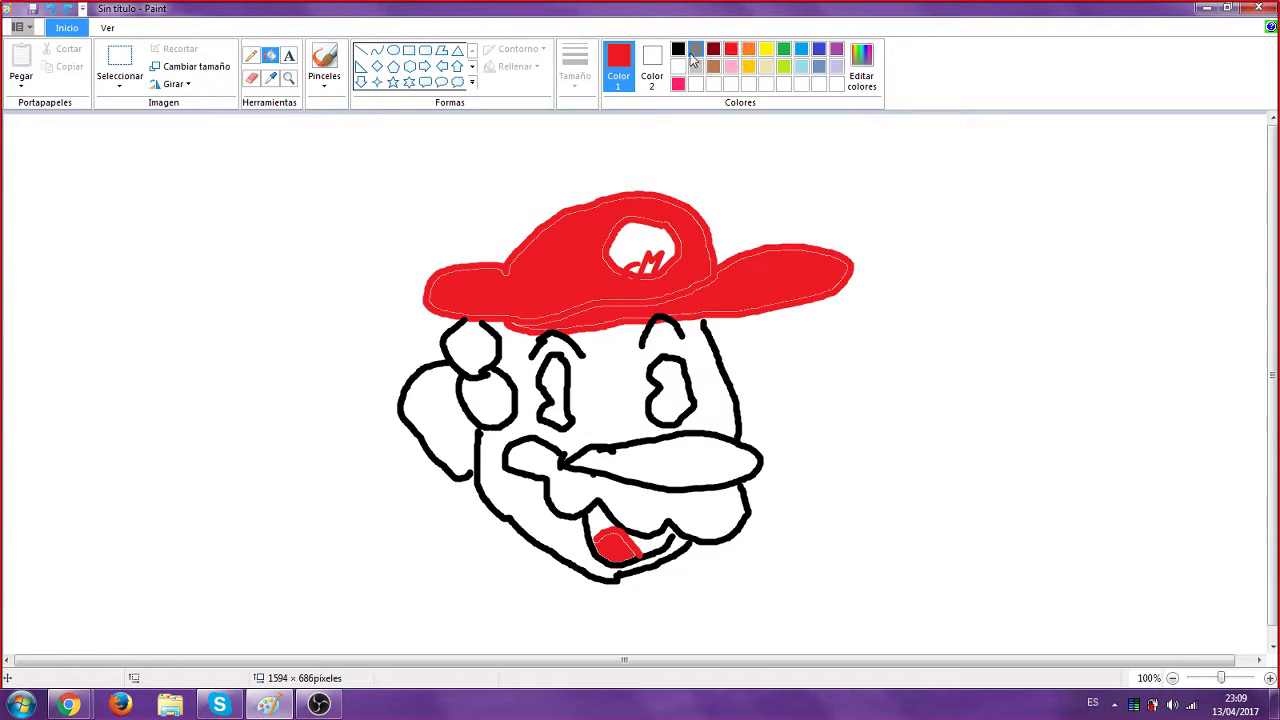
Fill the two stacked loops under the back of the cap with brown and both eyes with light turquoise blue
click(713, 66)
click(469, 355)
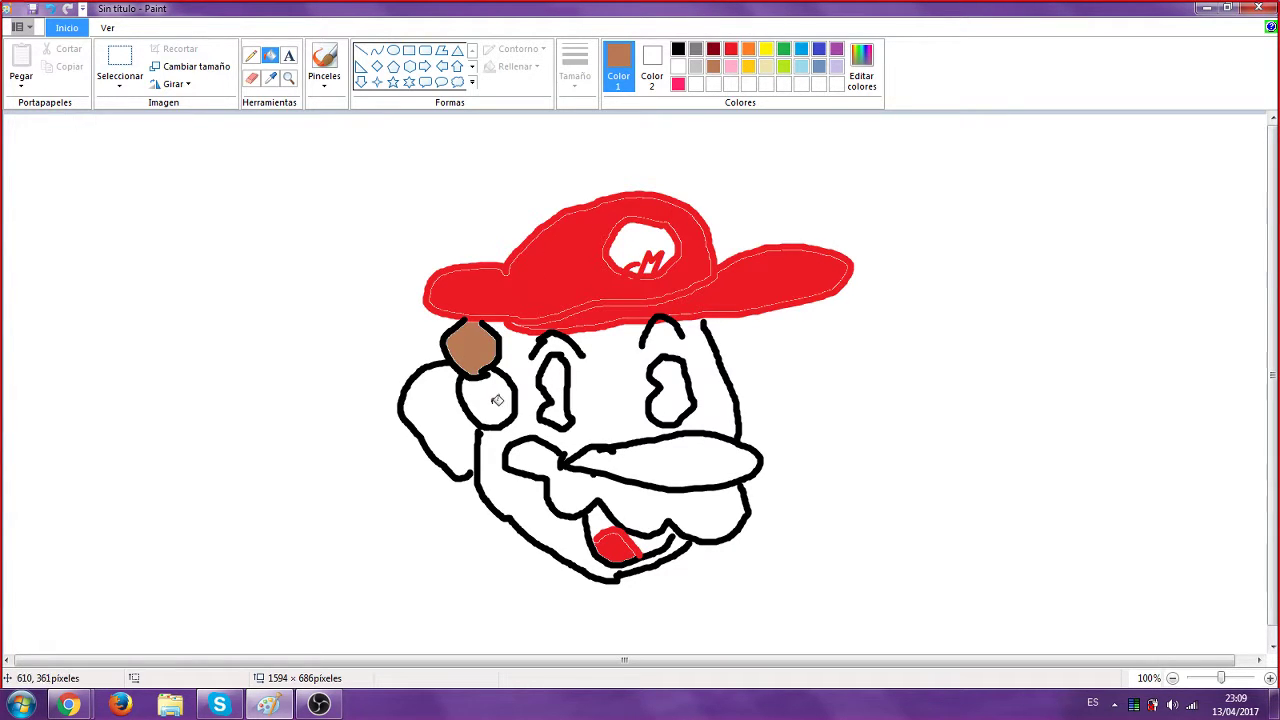
click(497, 400)
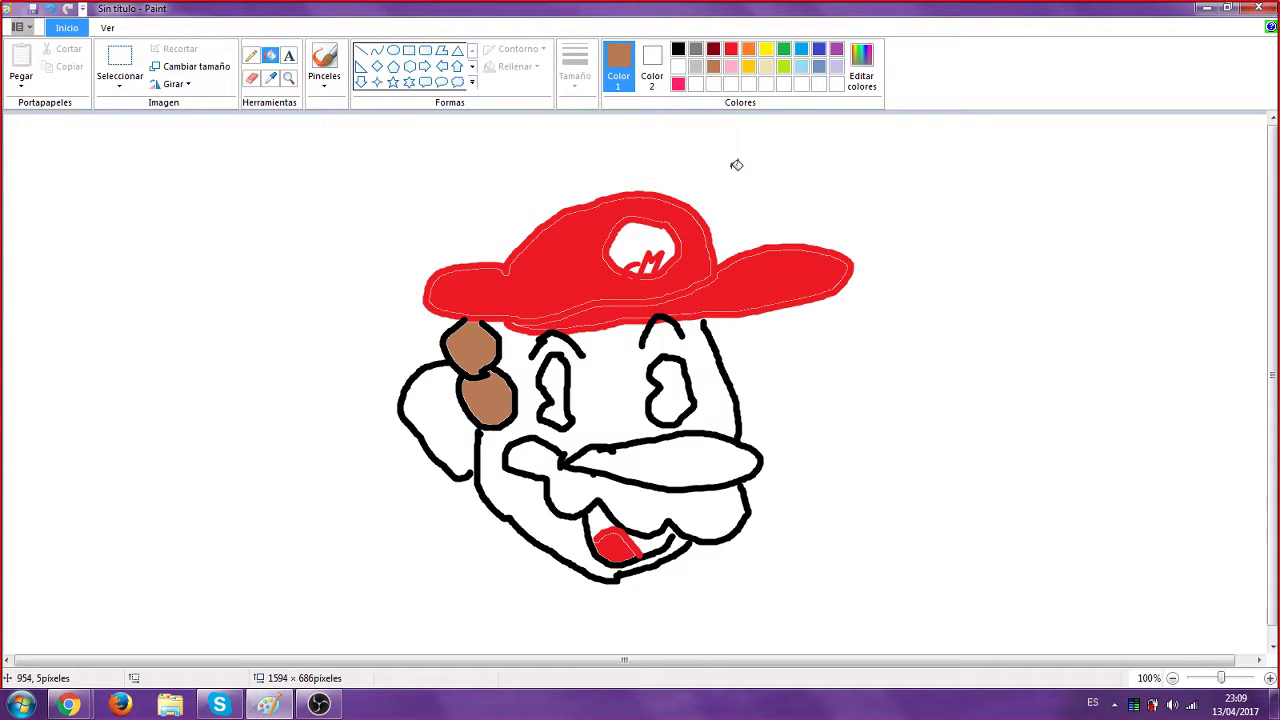
click(801, 66)
click(555, 388)
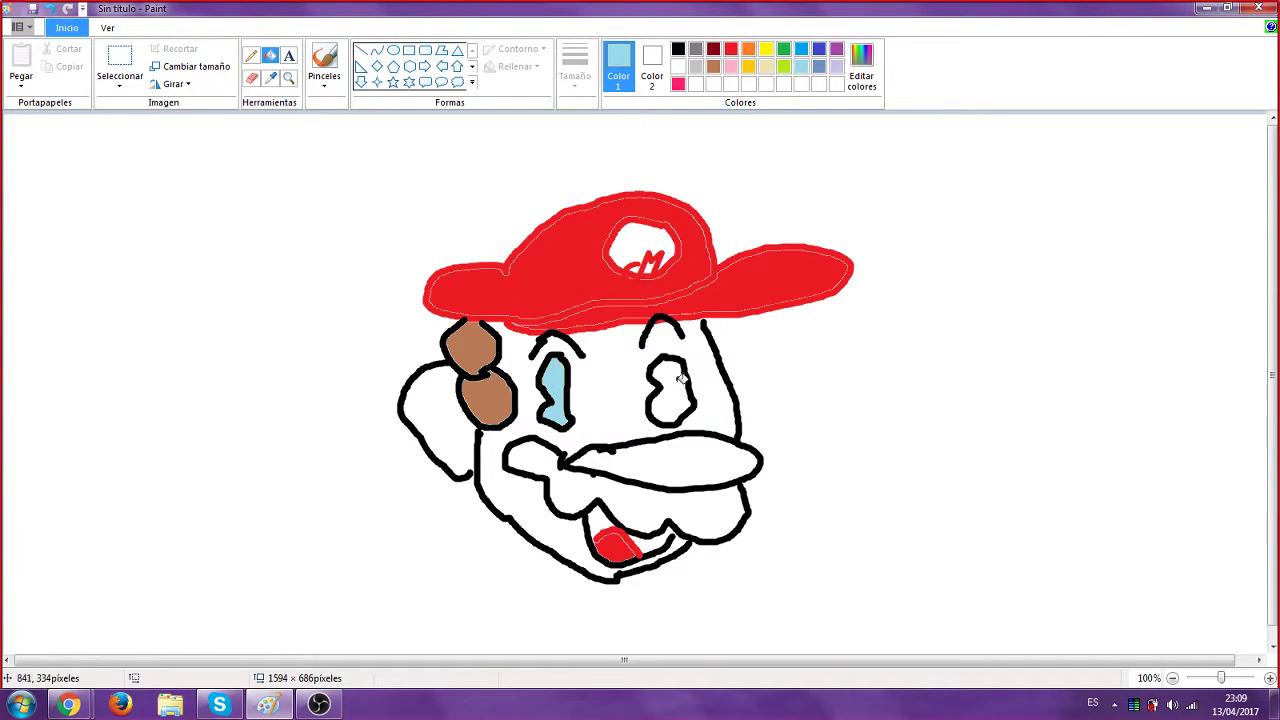
click(682, 380)
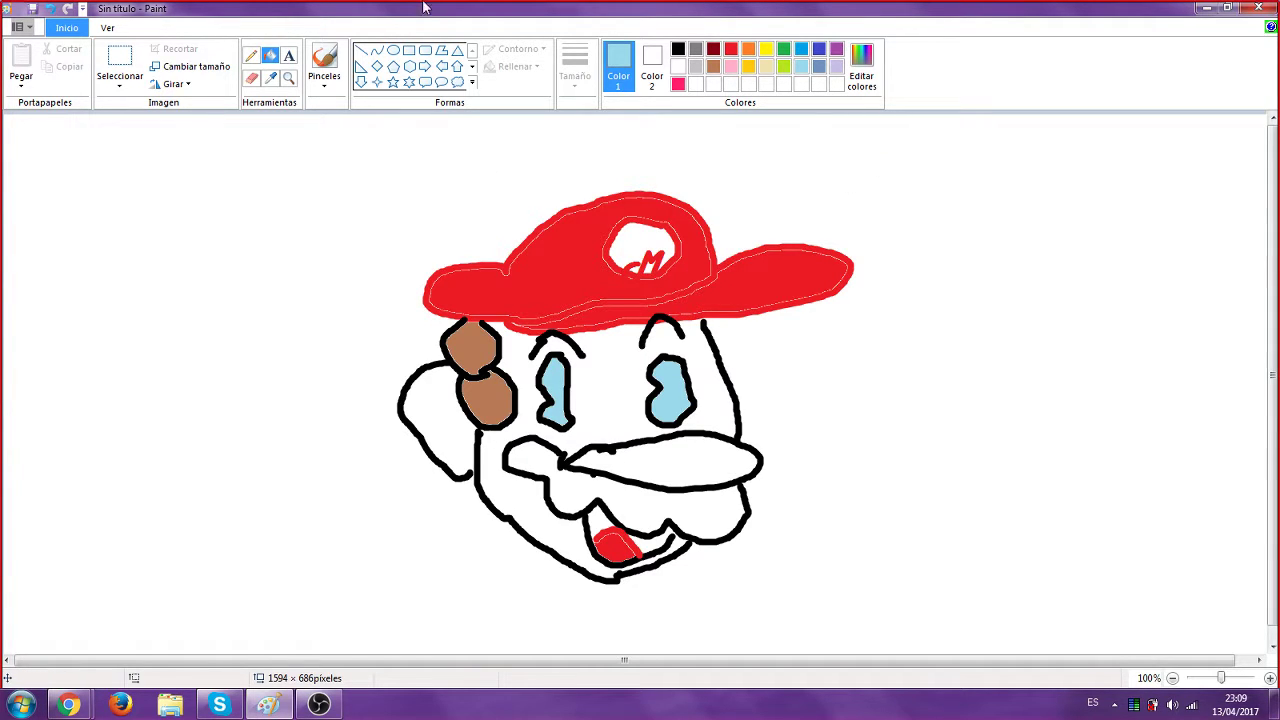
Fill the face, the lobe behind the brown loops and the long nose with the light beige skin color
click(764, 67)
click(600, 404)
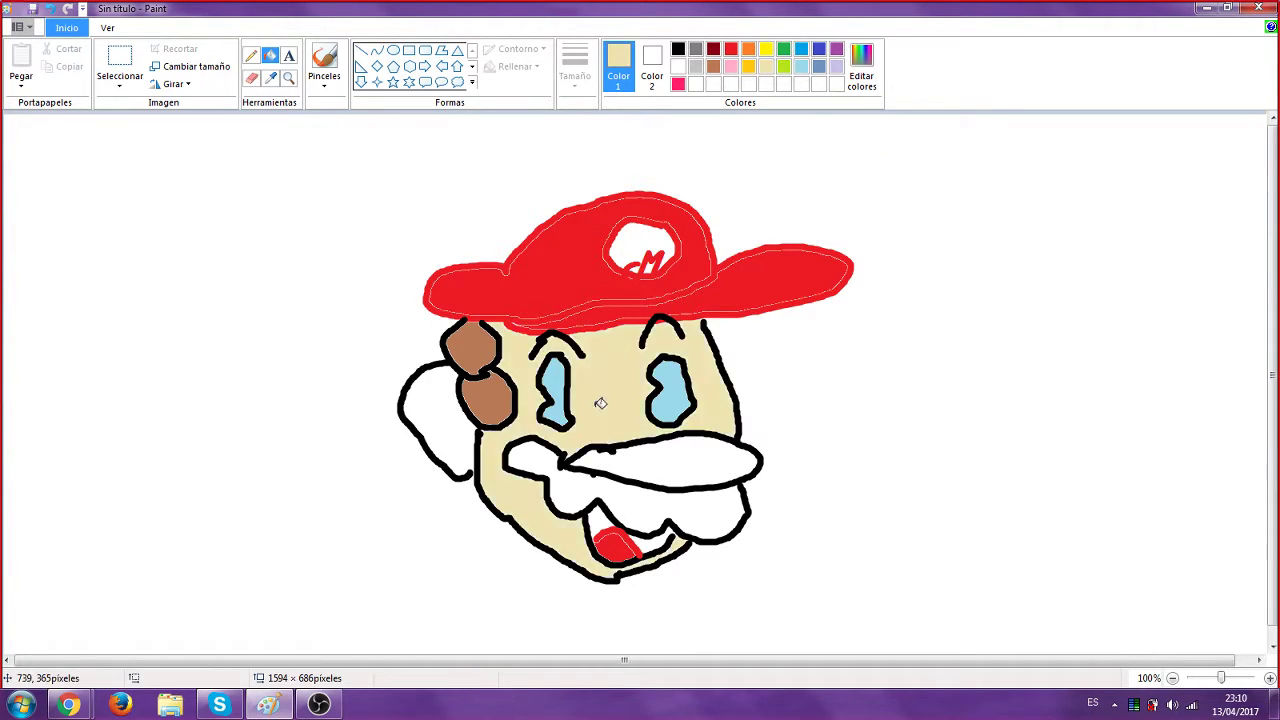
click(451, 429)
click(670, 480)
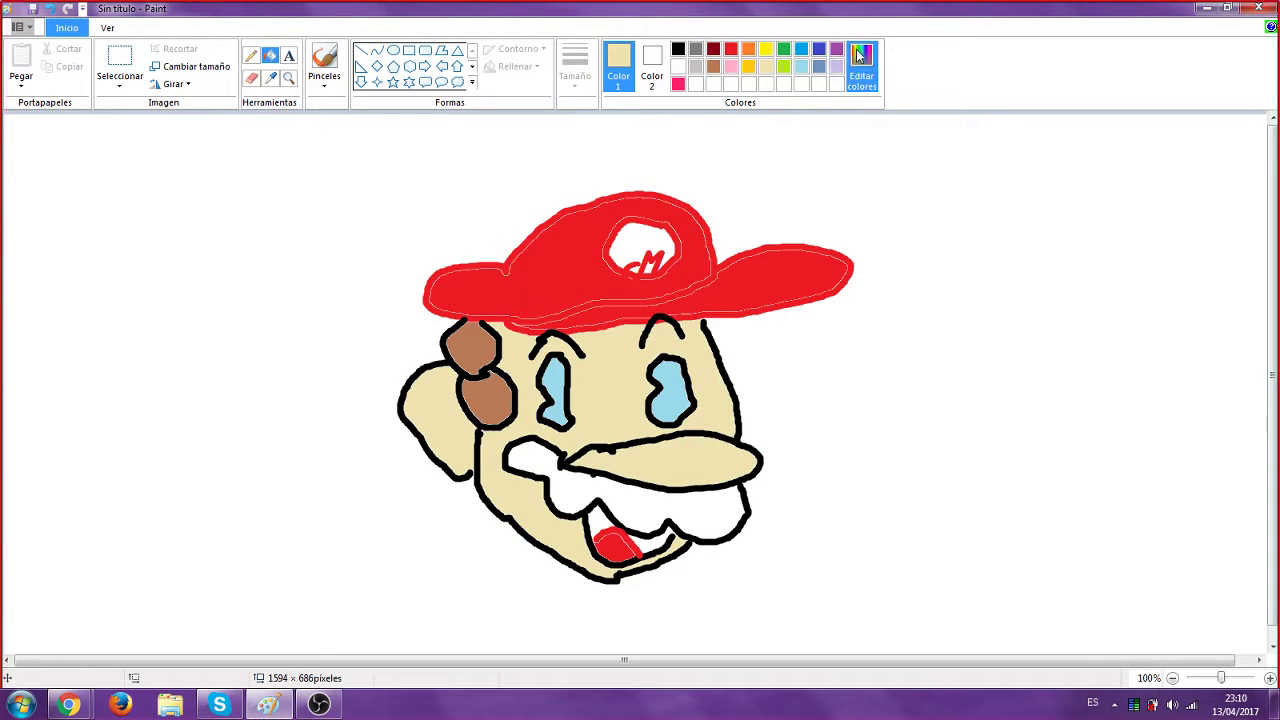
Fill the mustache with brown and both empty areas of the mouth around the tongue with black
click(713, 67)
click(727, 493)
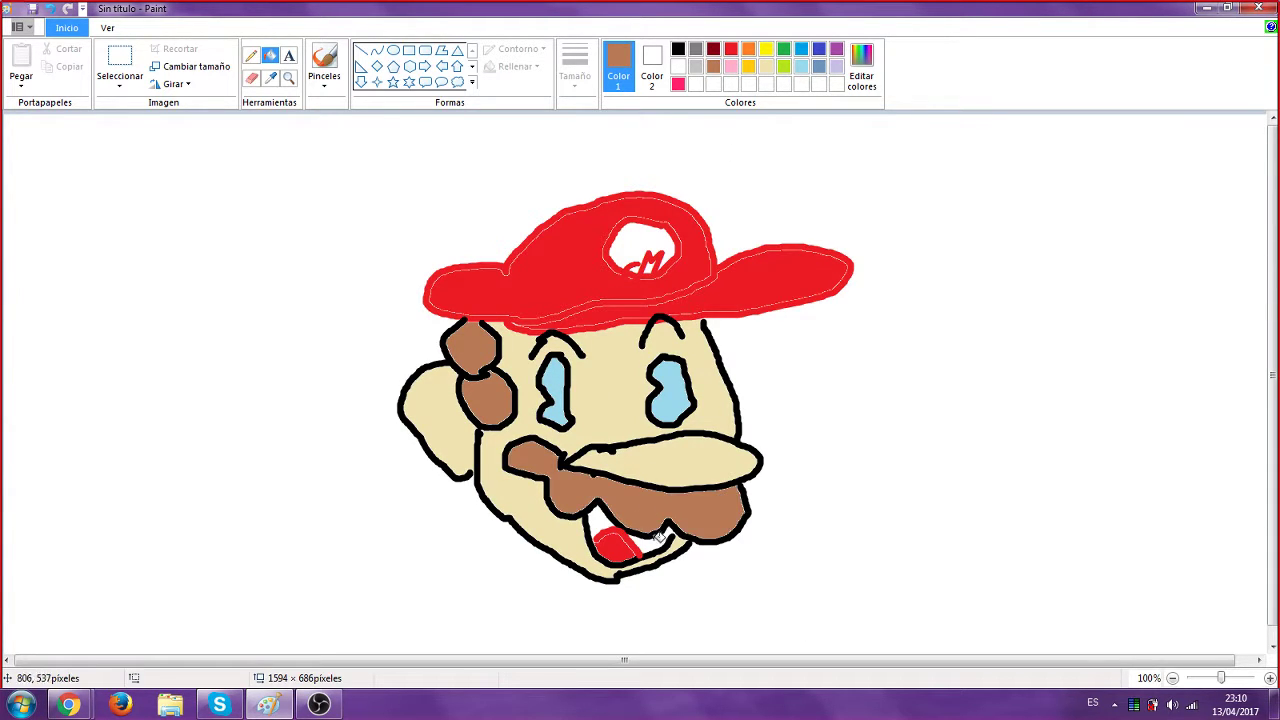
click(678, 48)
click(662, 540)
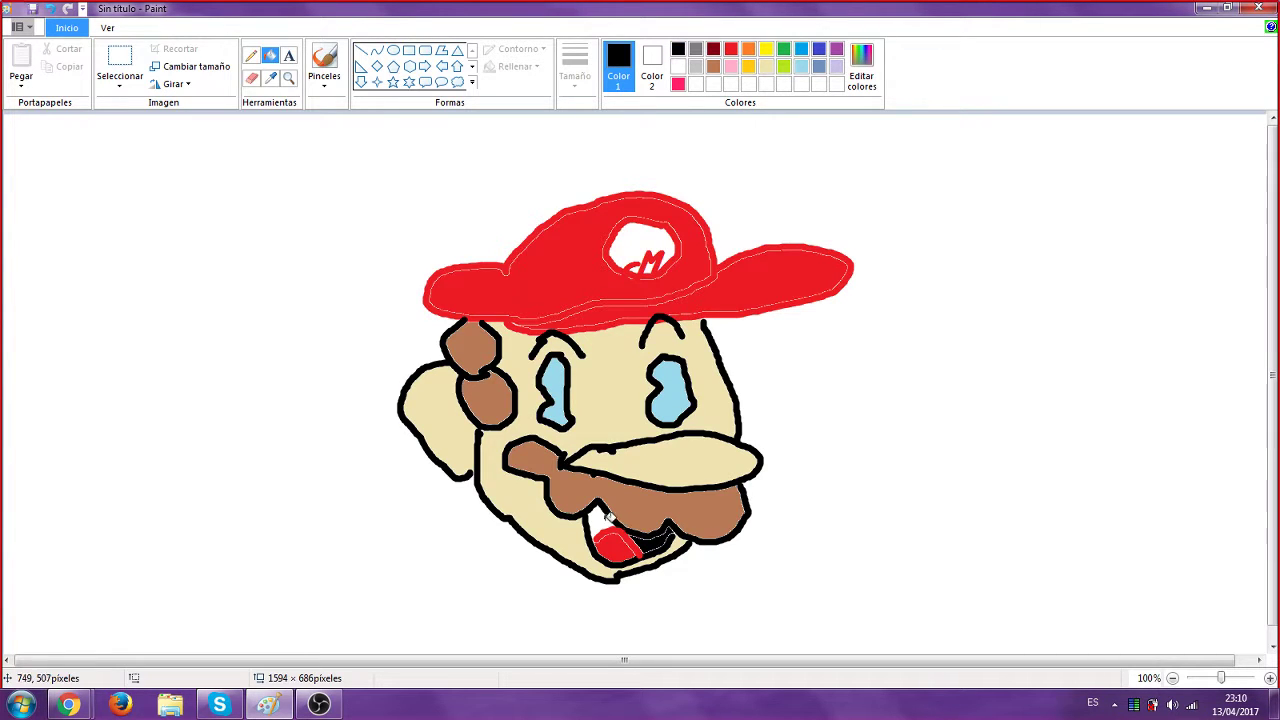
click(605, 522)
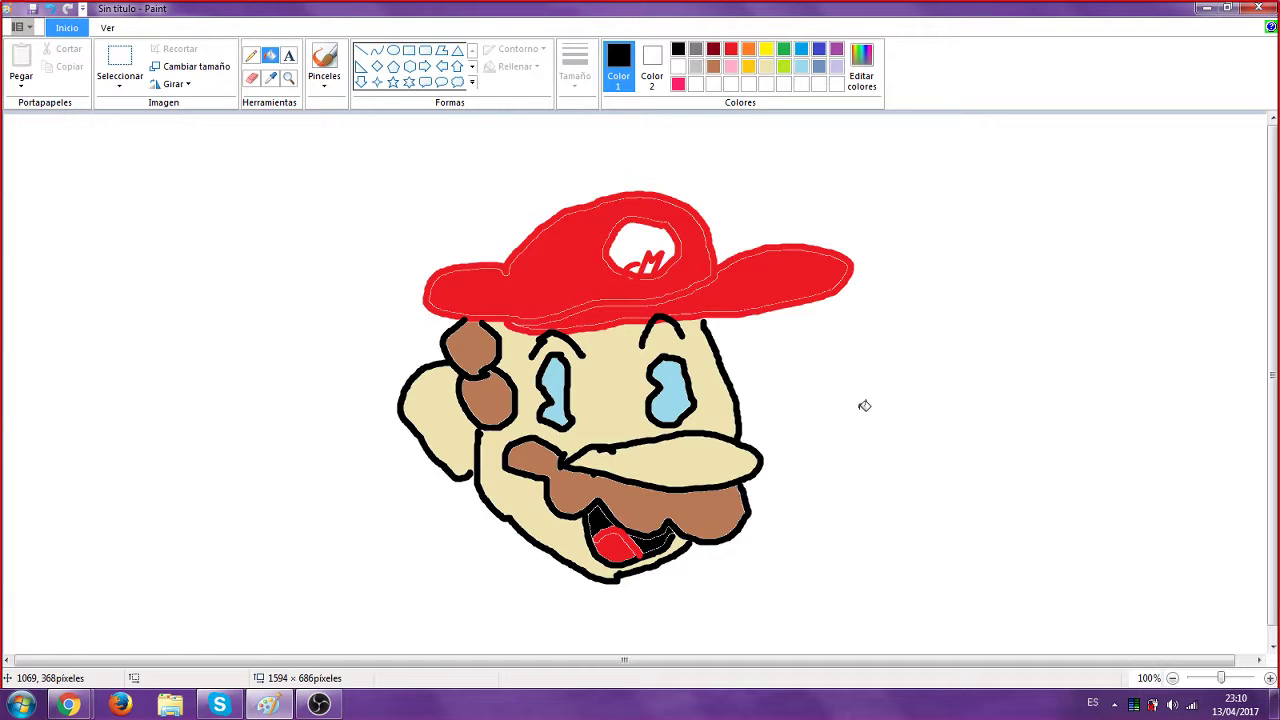
Paint a large black oval beside the head, with a teardrop shape and dot inside and curved strokes around its edge
click(323, 62)
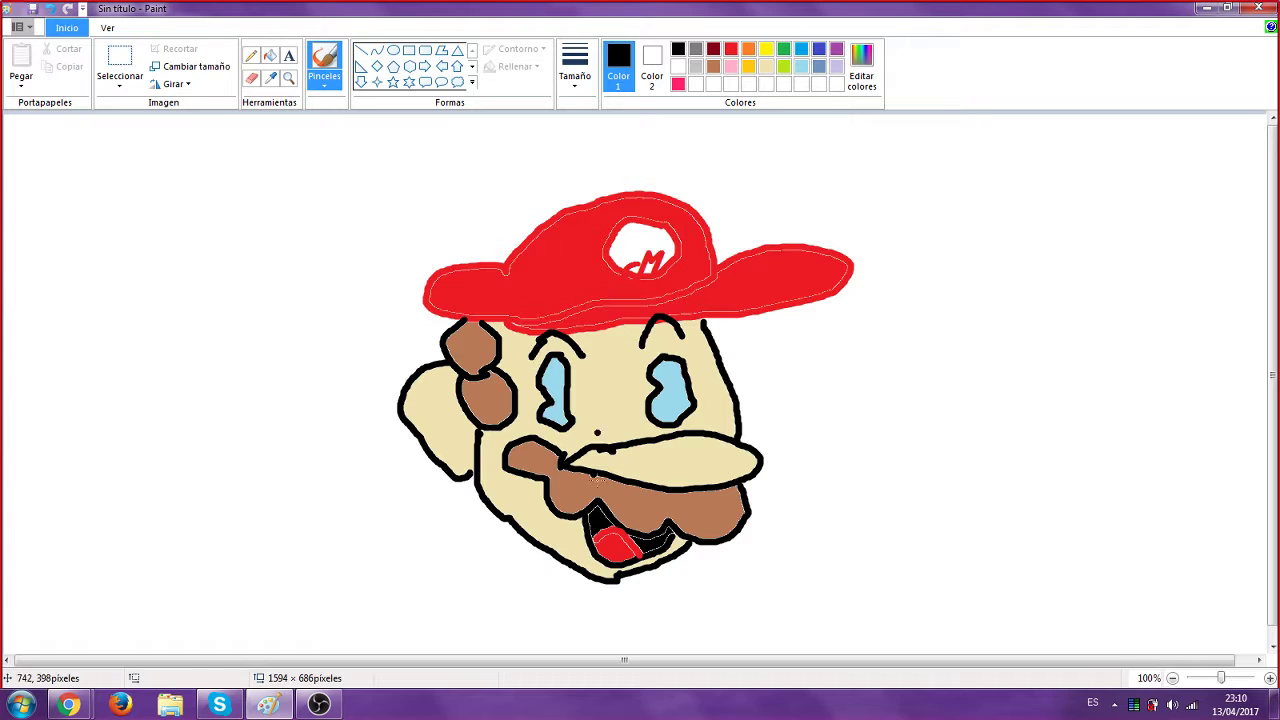
mouse_move(923, 228)
mouse_down()
mouse_move(918, 250)
mouse_move(1130, 254)
mouse_up()
mouse_move(918, 250)
mouse_down()
mouse_move(972, 345)
mouse_move(1119, 370)
mouse_move(1135, 260)
mouse_up()
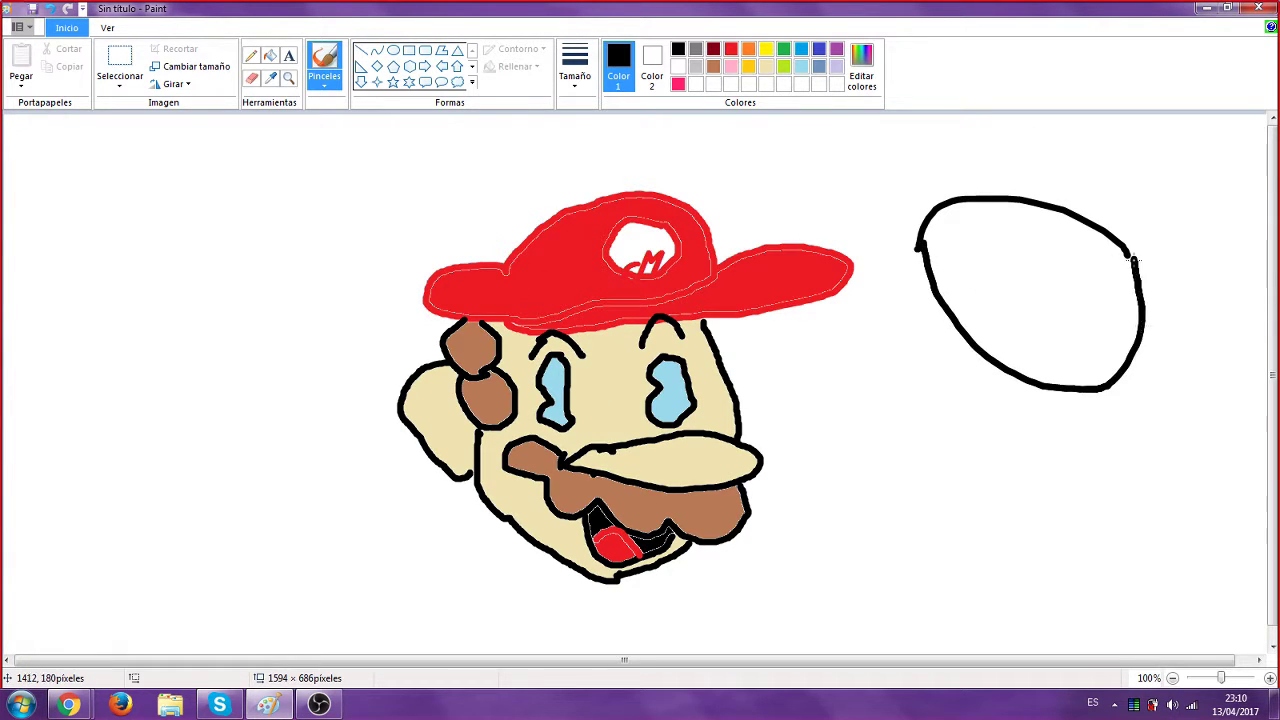
mouse_move(1054, 223)
mouse_down()
mouse_move(1013, 348)
mouse_move(1086, 322)
mouse_move(1036, 225)
mouse_up()
click(1043, 331)
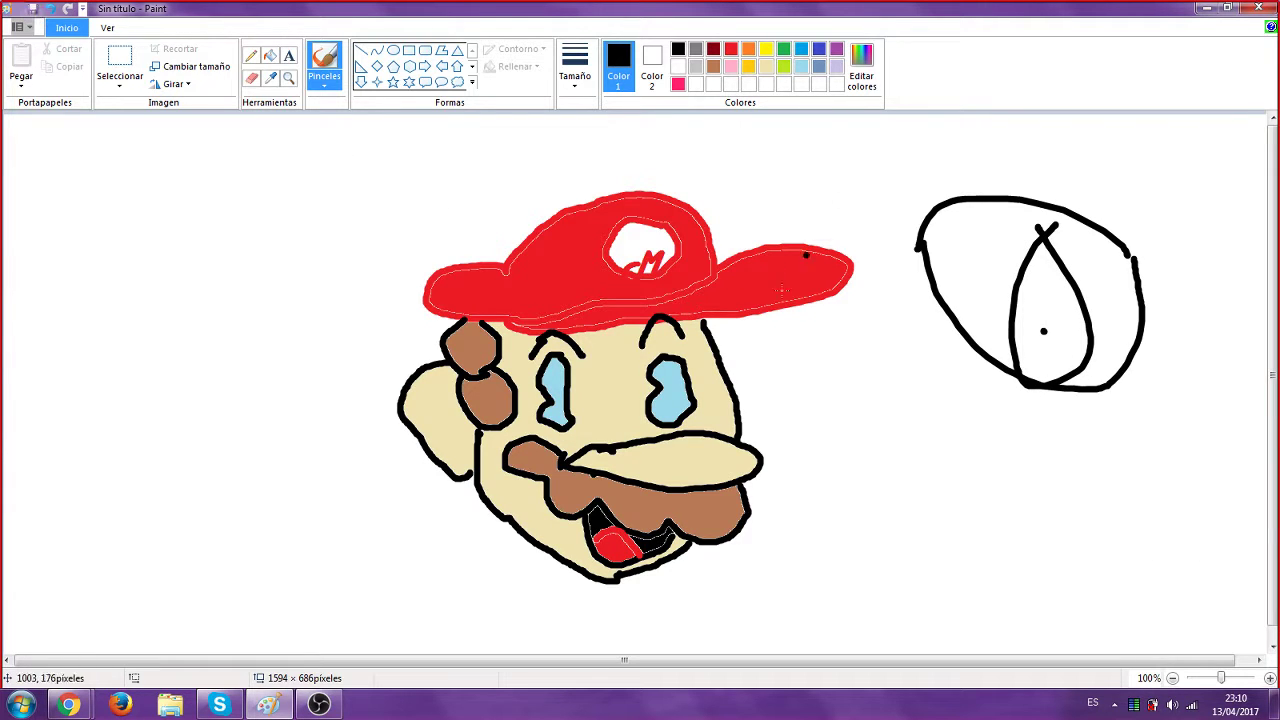
mouse_move(981, 204)
mouse_down()
mouse_move(856, 182)
mouse_move(1028, 205)
mouse_move(1060, 180)
mouse_up()
mouse_move(1134, 258)
mouse_down()
mouse_move(1150, 205)
mouse_move(1141, 178)
mouse_up()
mouse_move(962, 330)
mouse_down()
mouse_move(1069, 439)
mouse_move(1110, 435)
mouse_move(1134, 410)
mouse_up()
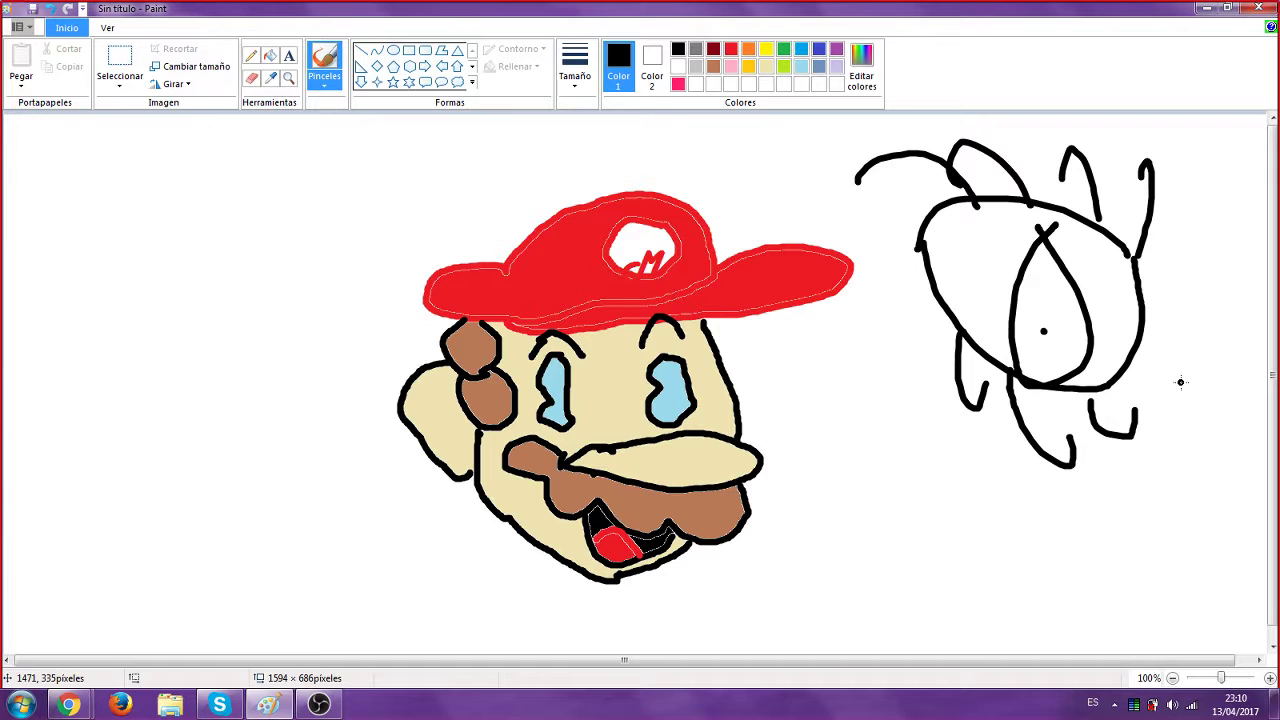
Undo all the brush strokes of the oval figure beside the head
click(52, 8)
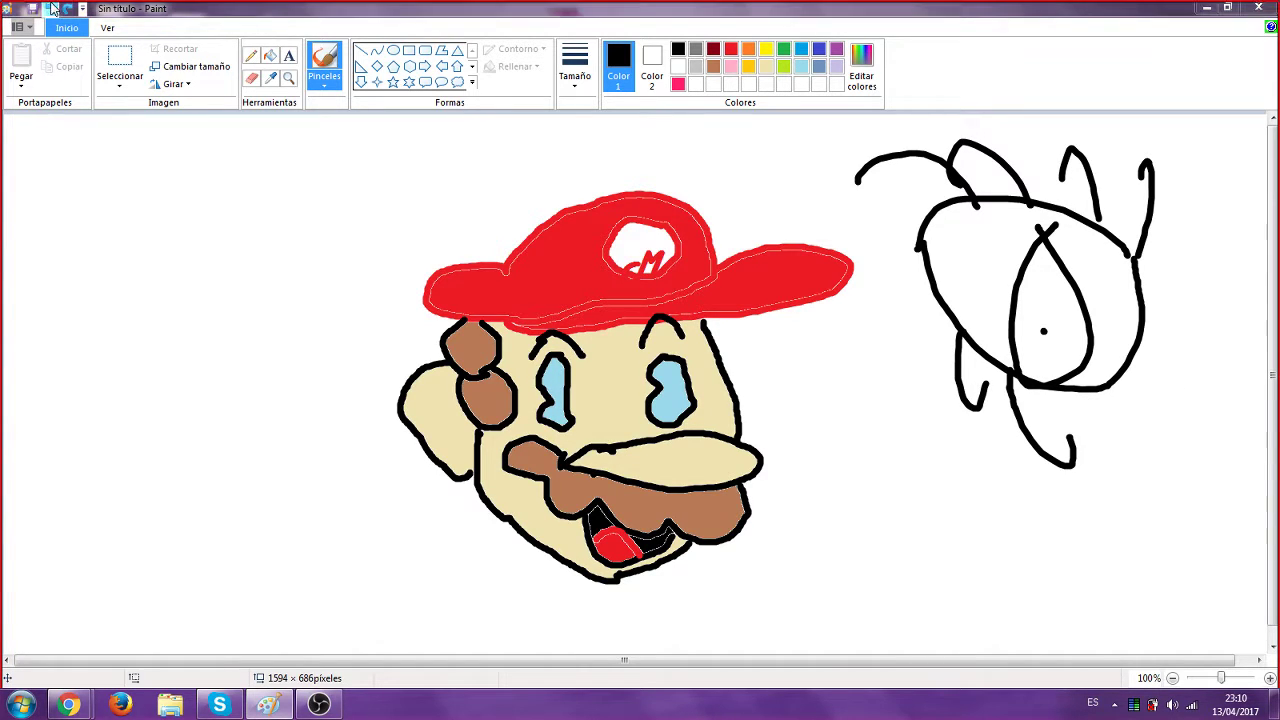
click(52, 8)
click(52, 8)
click(52, 8)
click(52, 8)
click(52, 8)
click(52, 8)
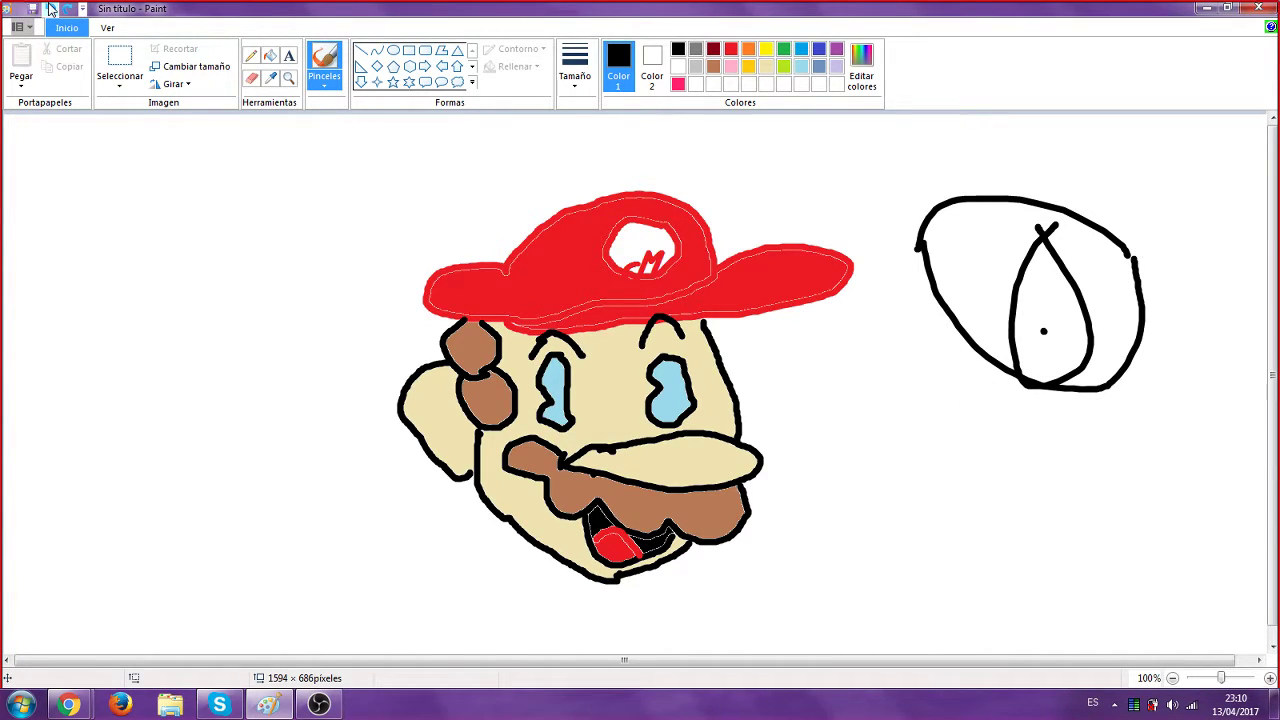
click(52, 8)
click(52, 8)
click(52, 8)
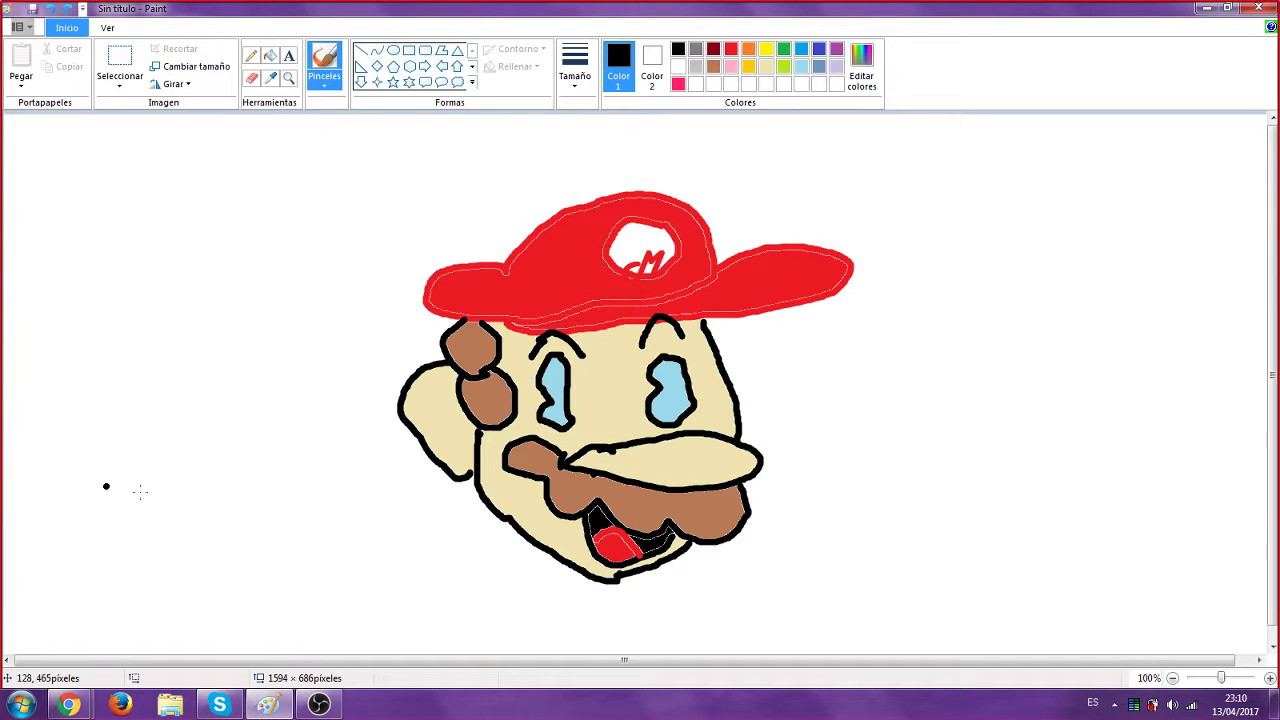
Start a new blank picture without saving the Mario drawing
click(30, 27)
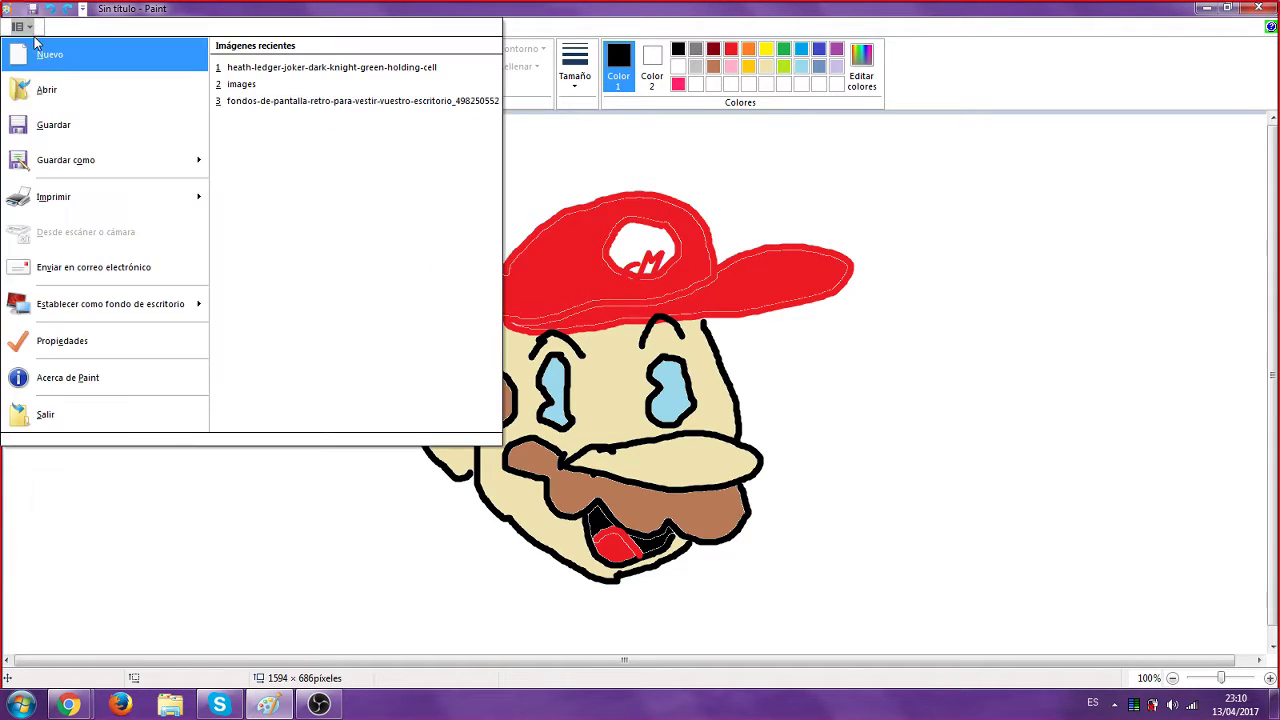
click(93, 61)
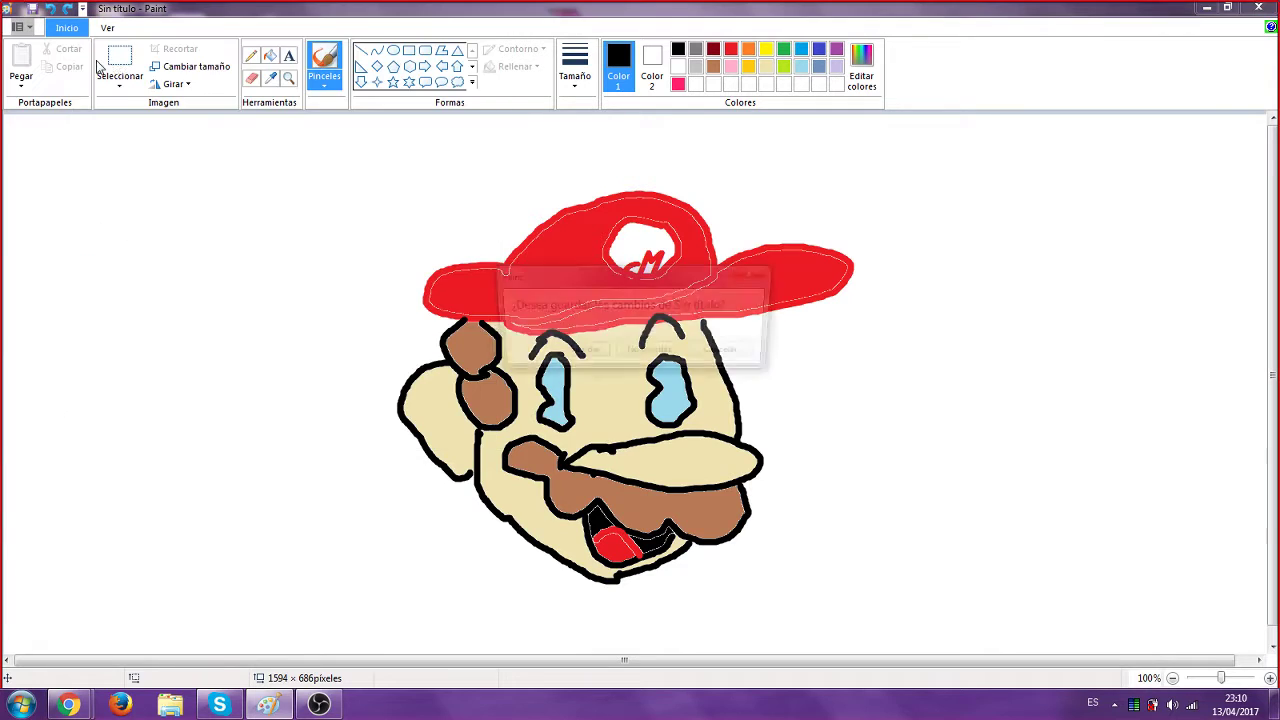
click(660, 353)
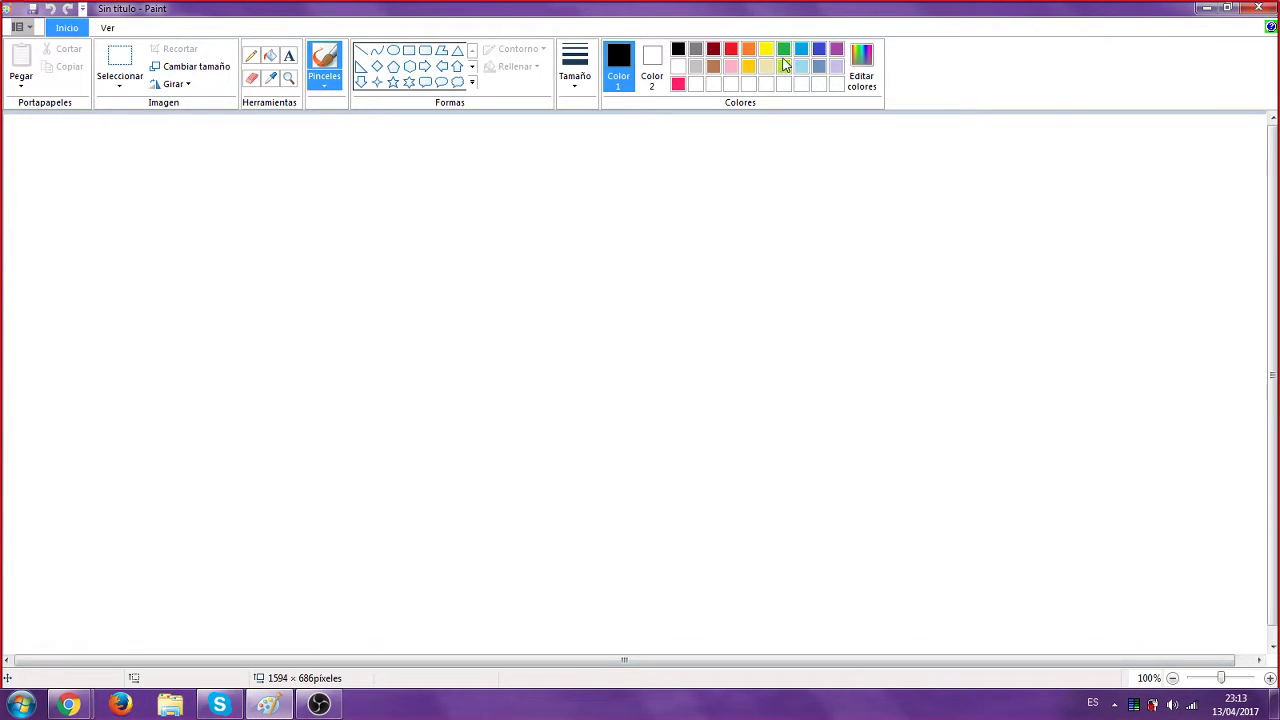
Draw a blue ellipse outline of about 406 × 270 pixels in the upper middle of the canvas
click(801, 50)
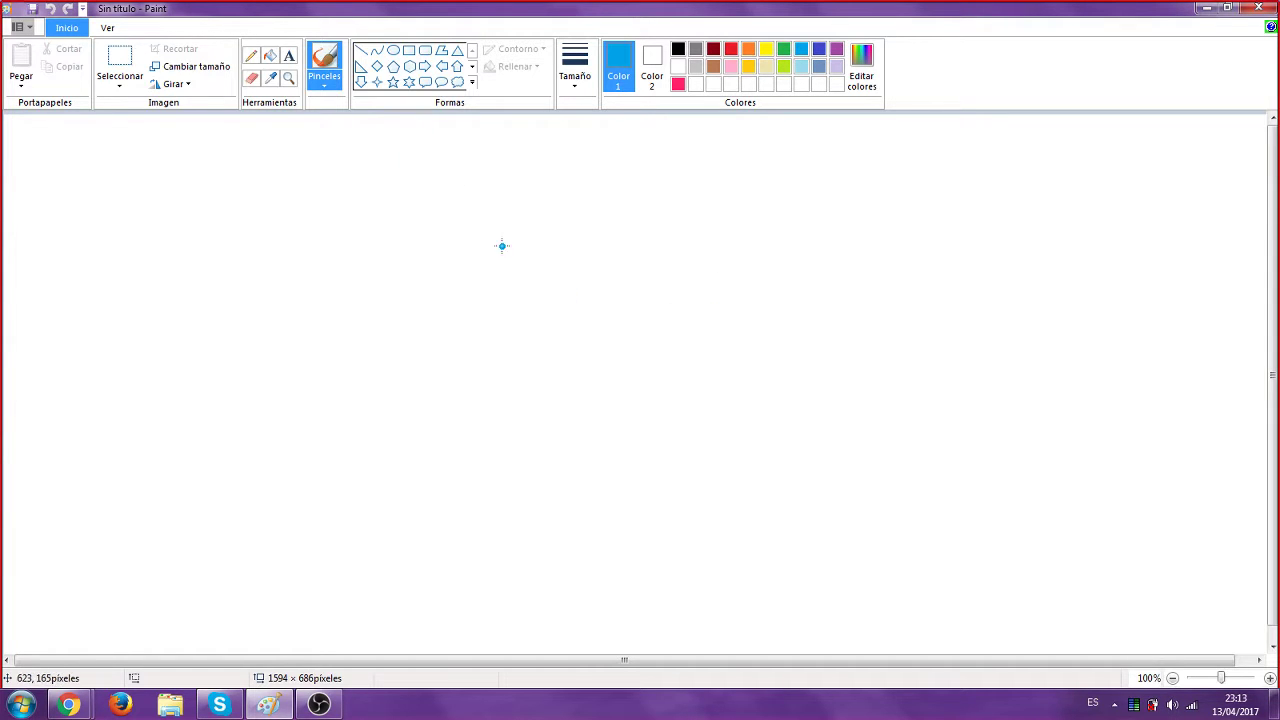
click(394, 50)
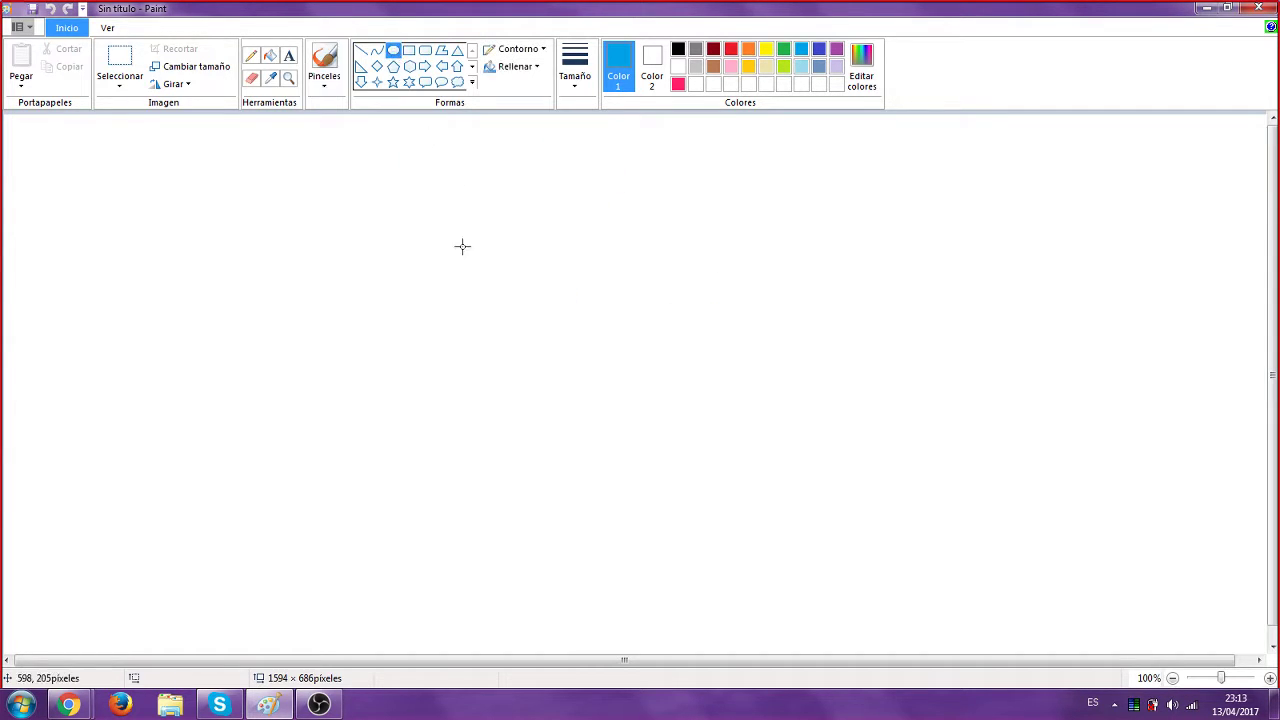
drag(466, 166, 790, 382)
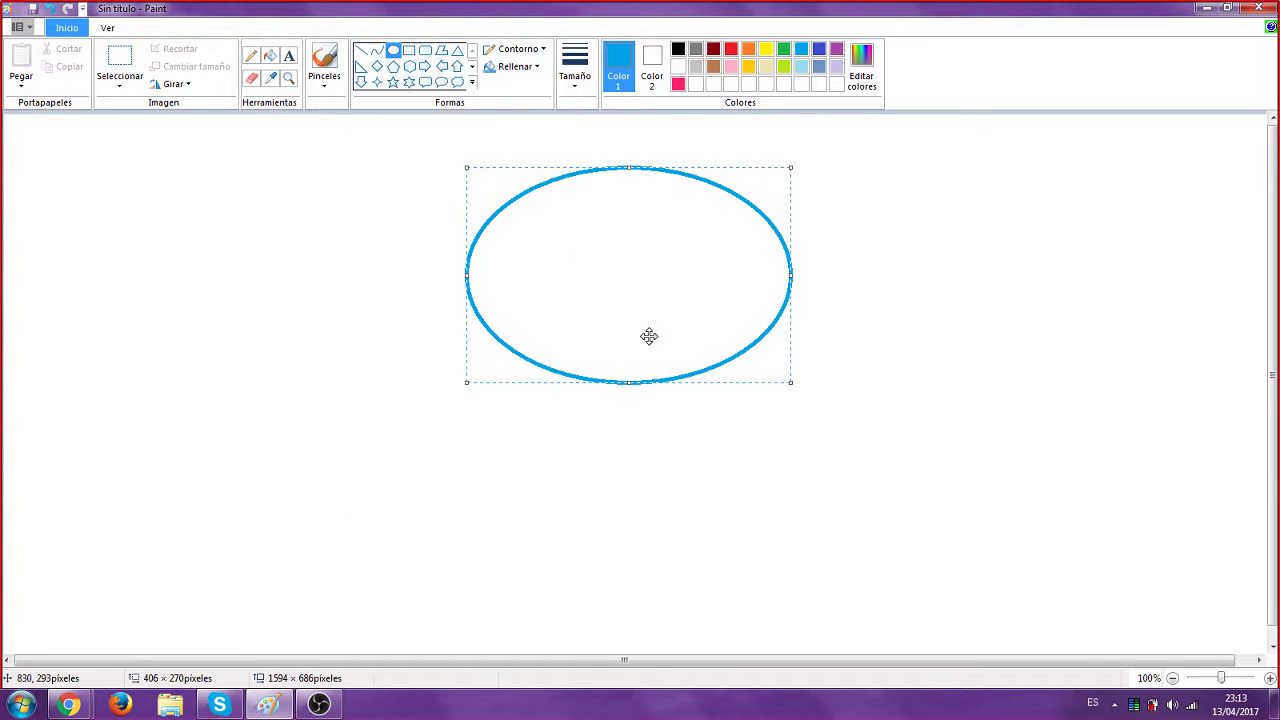
click(903, 380)
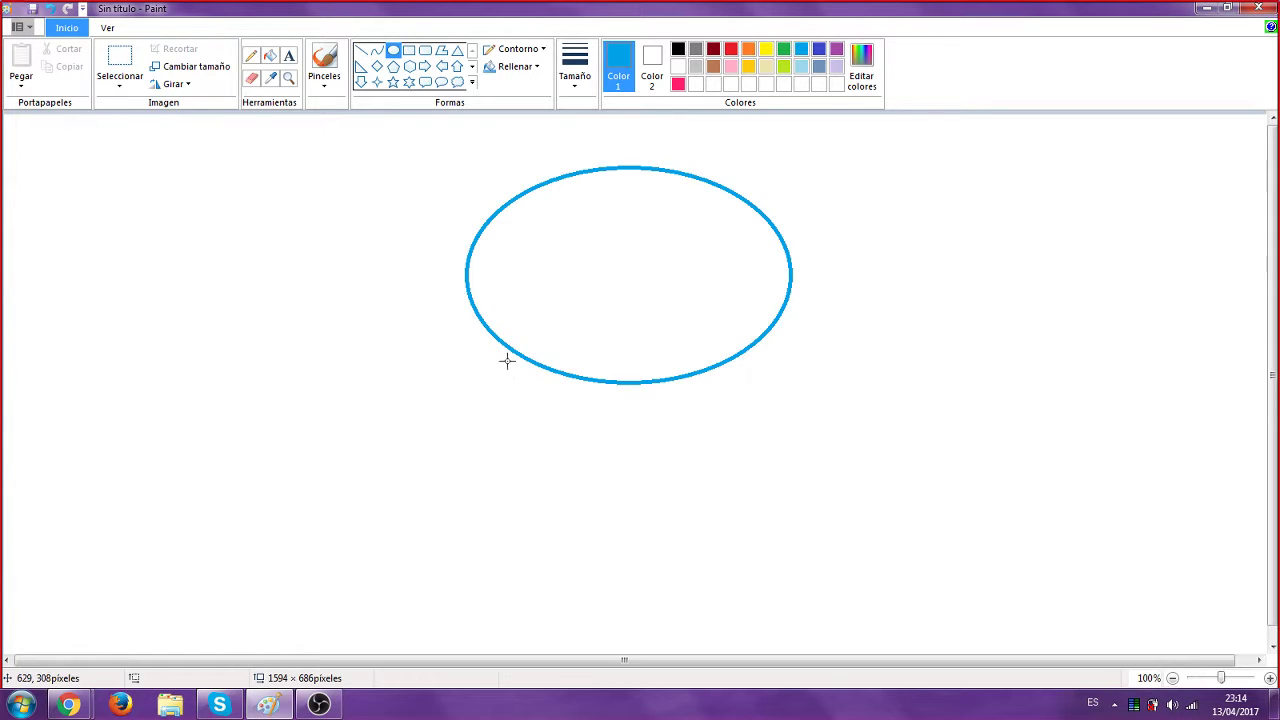
Draw a second blue ellipse of about 400 × 314 pixels below the first and move it up to overlap the first one's lower part
mouse_move(506, 360)
mouse_down()
mouse_move(543, 429)
mouse_move(749, 549)
mouse_move(820, 623)
mouse_move(823, 609)
mouse_up()
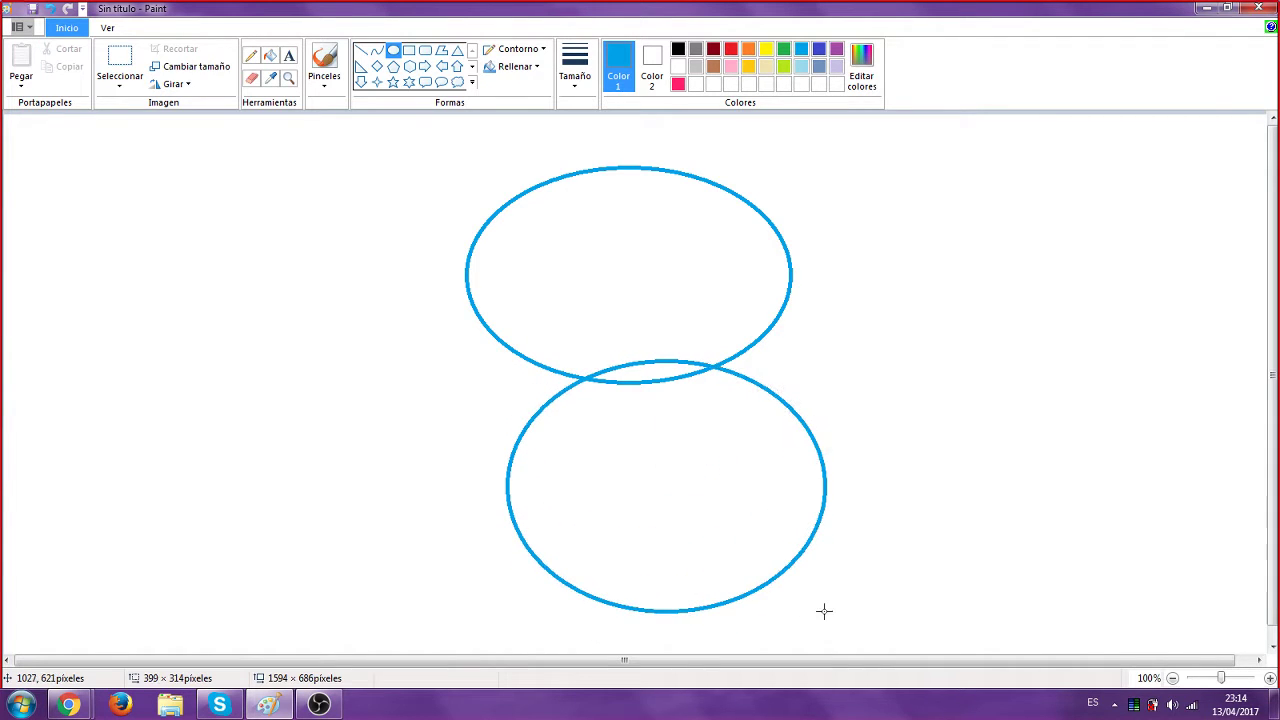
drag(729, 558, 689, 574)
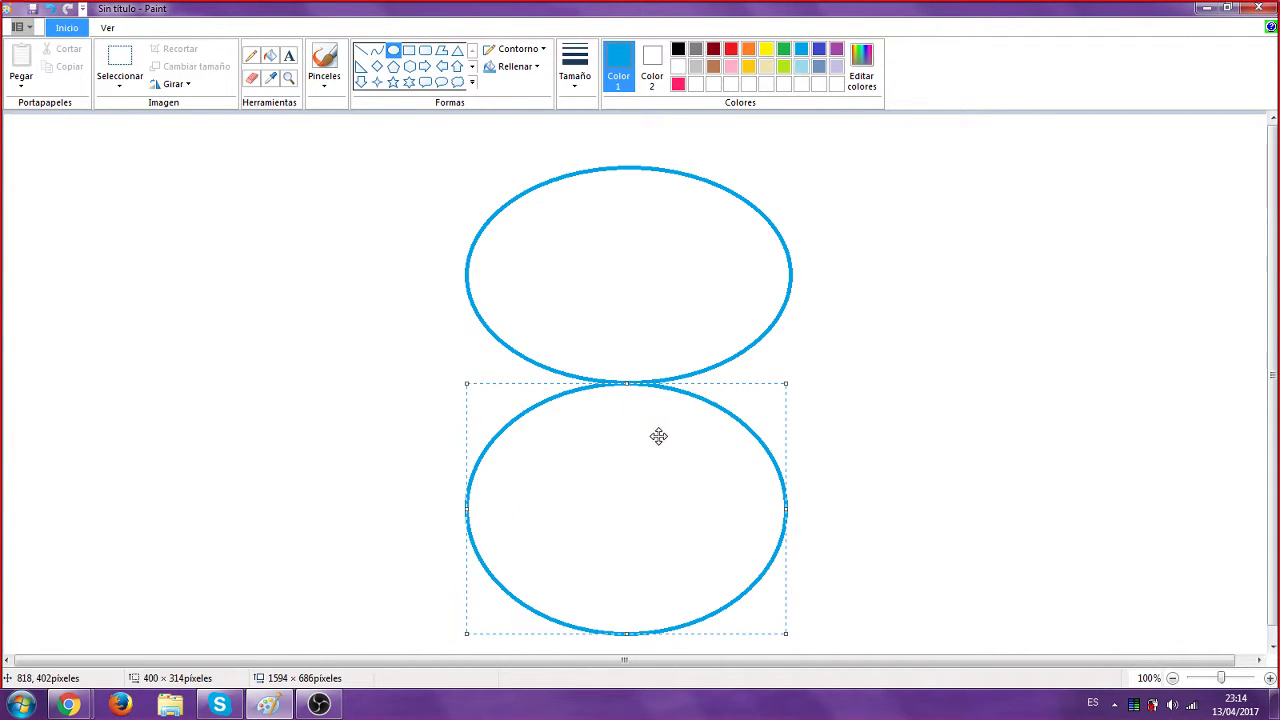
drag(657, 432, 665, 360)
click(366, 234)
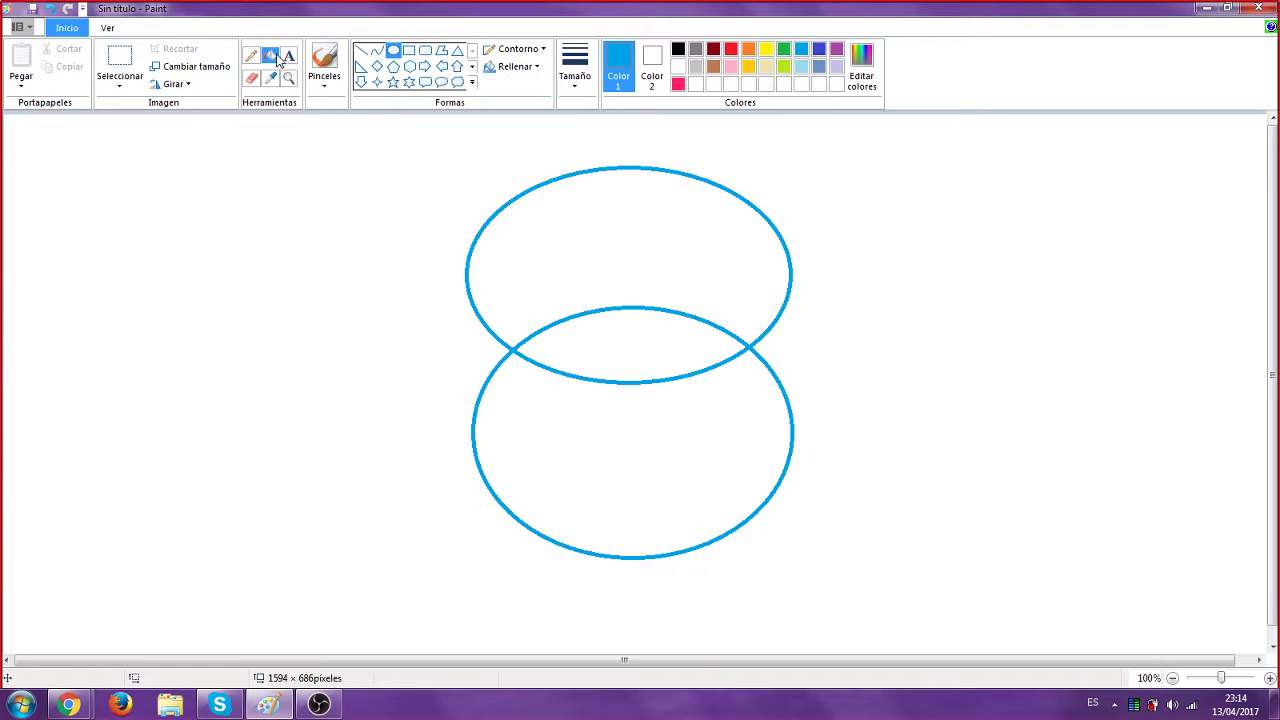
Erase the part of the lower ellipse's outline that lies inside the upper ellipse
click(251, 77)
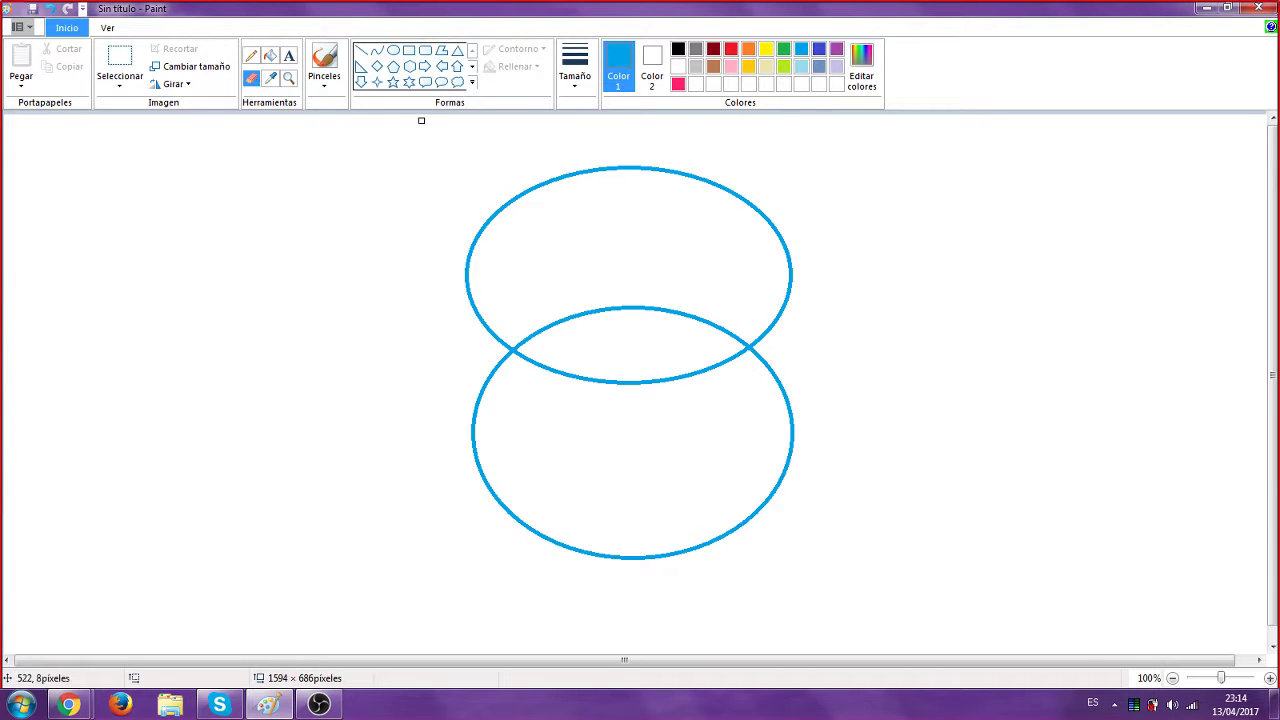
click(575, 70)
click(610, 178)
drag(547, 325, 578, 313)
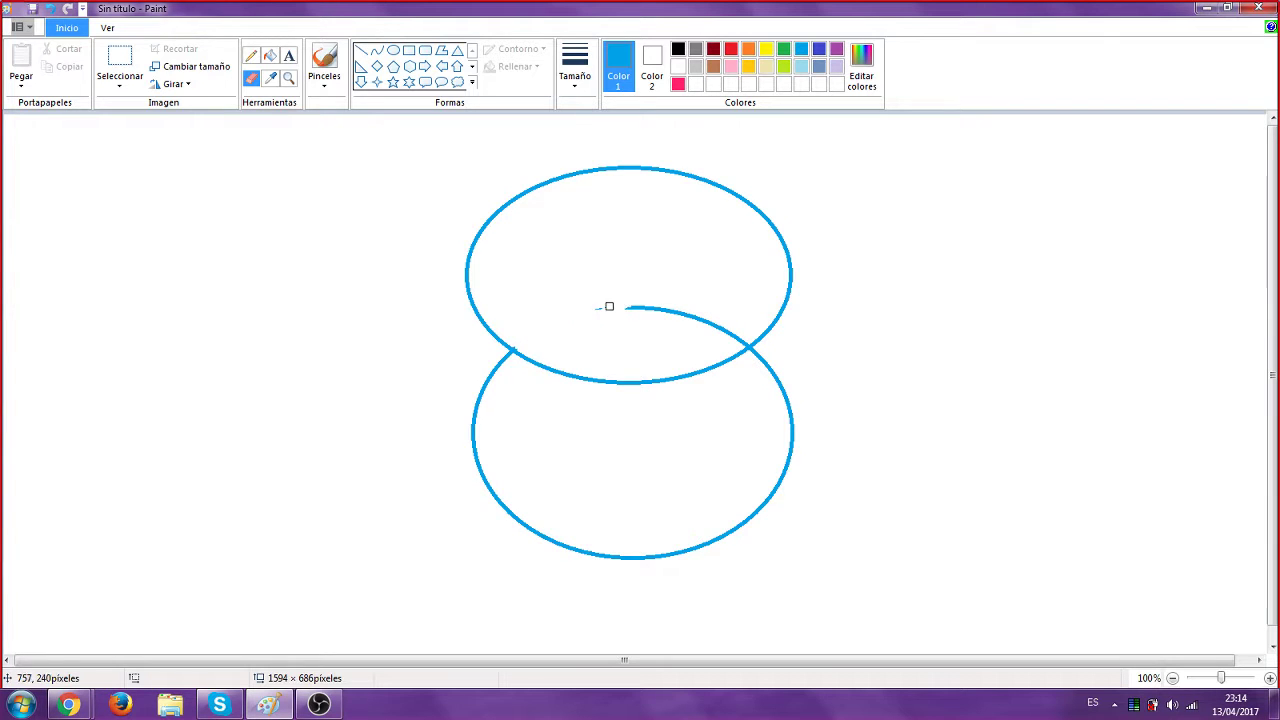
drag(622, 305, 707, 321)
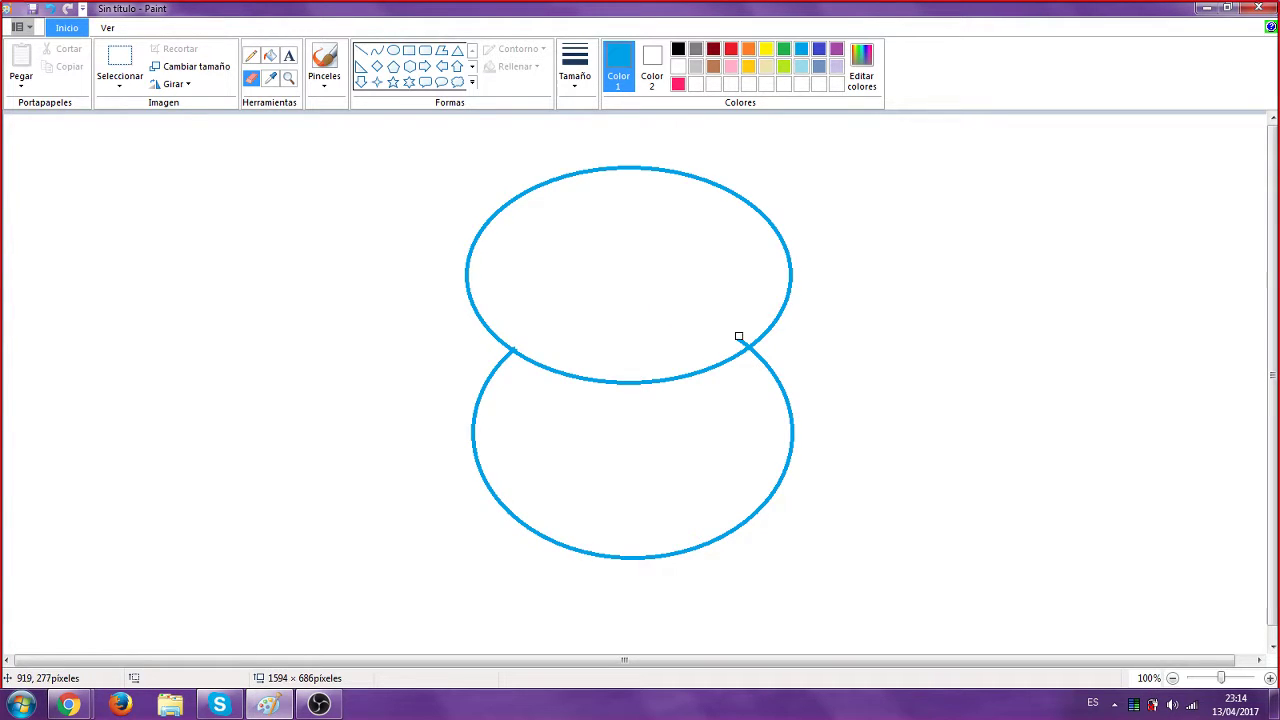
Try to brush a blue arc inside the upper ellipse between the two points where the outlines meet
click(324, 70)
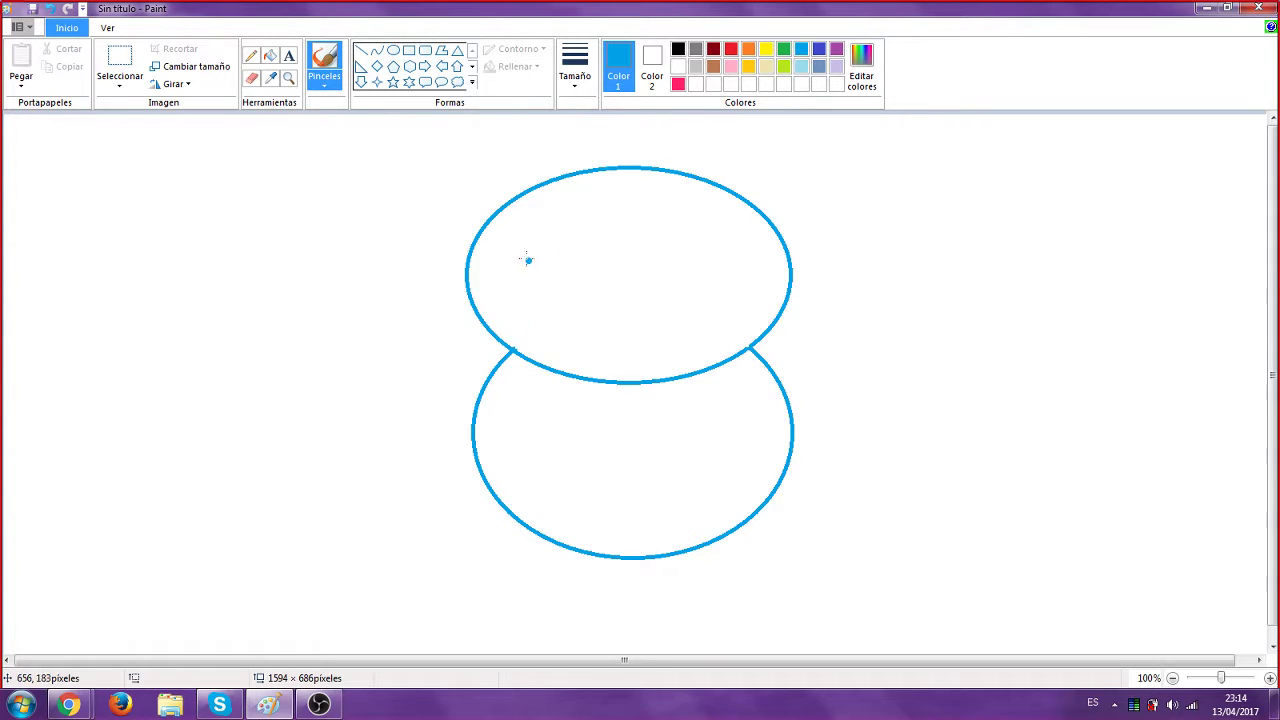
mouse_move(515, 346)
mouse_down()
mouse_move(580, 291)
mouse_move(686, 294)
mouse_move(750, 348)
mouse_up()
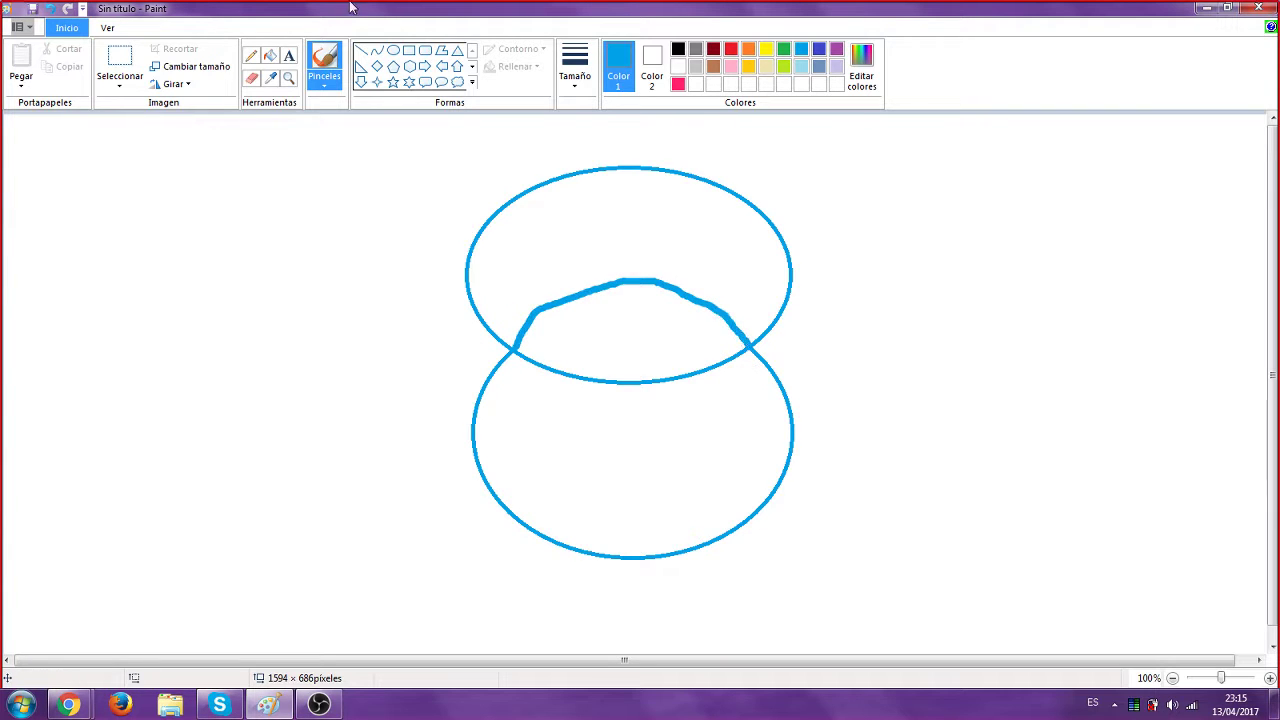
click(50, 8)
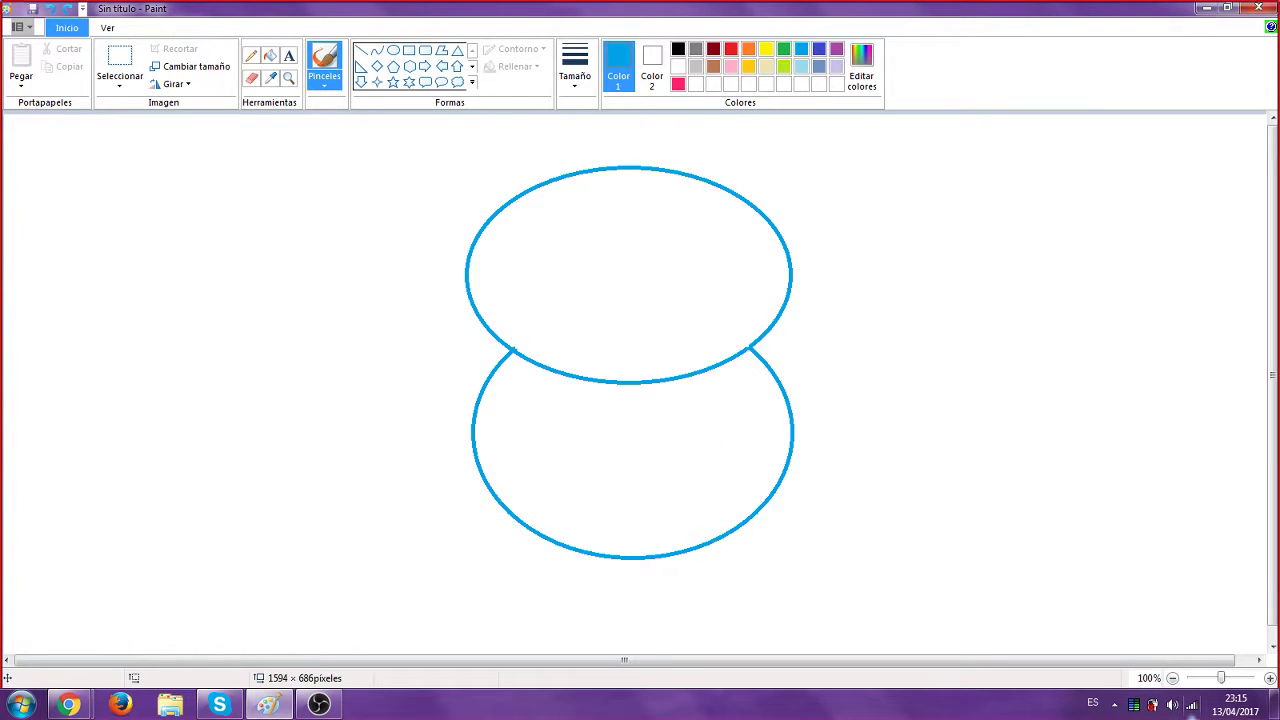
Undo the drawing step by step back to a blank canvas
click(50, 9)
click(50, 9)
click(50, 9)
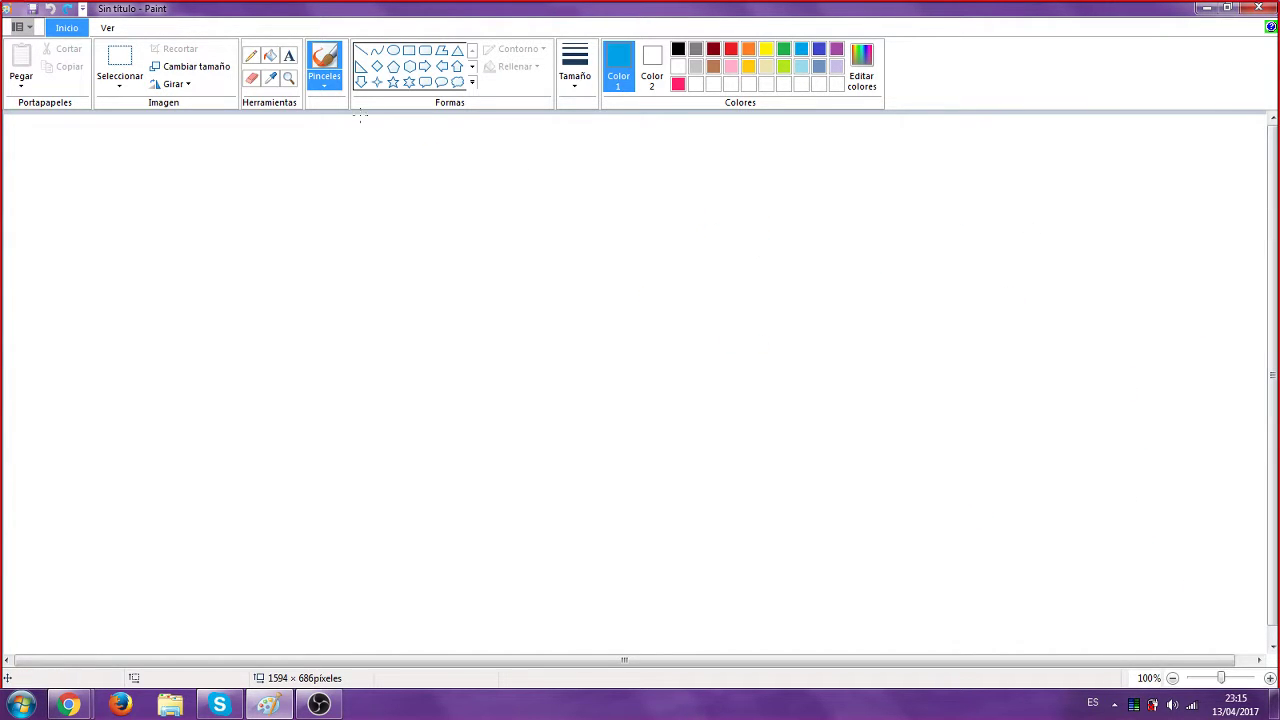
Draw a blue ellipse outline of about 434 × 400 pixels and move it to the upper middle of the canvas
click(393, 50)
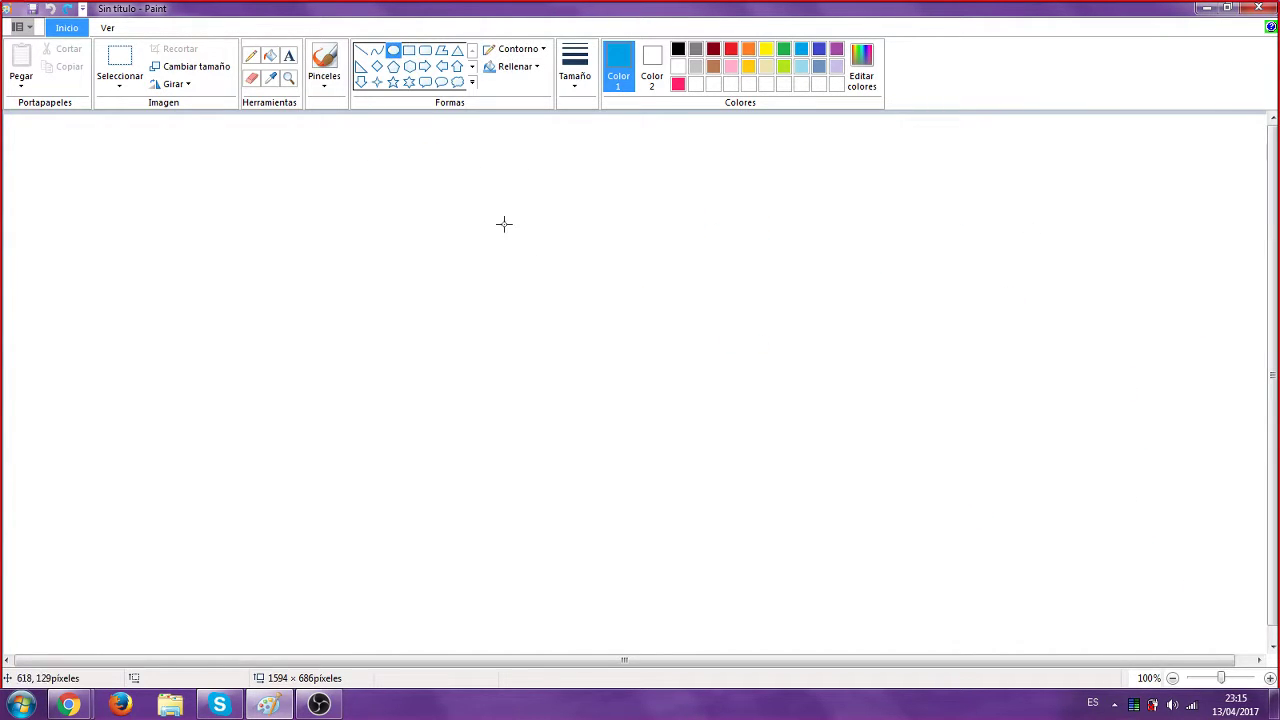
mouse_move(457, 157)
mouse_down()
mouse_move(757, 397)
mouse_move(806, 477)
mouse_up()
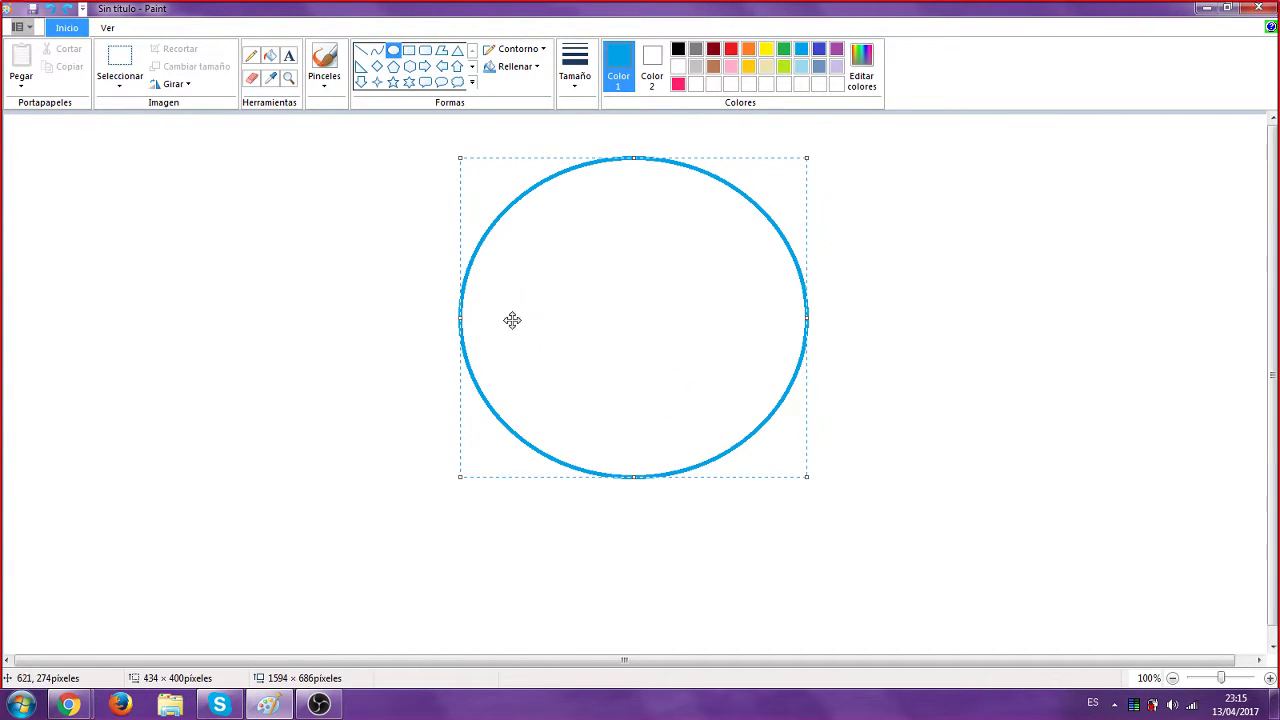
drag(594, 314, 586, 282)
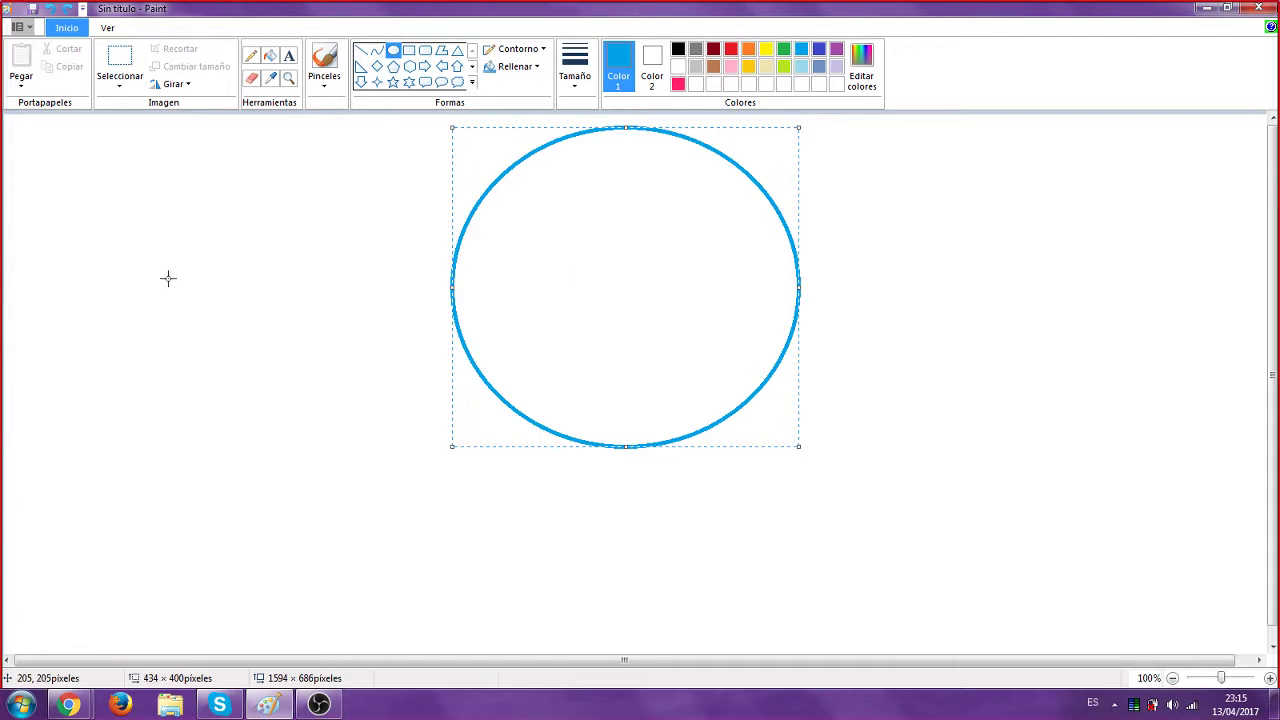
click(218, 290)
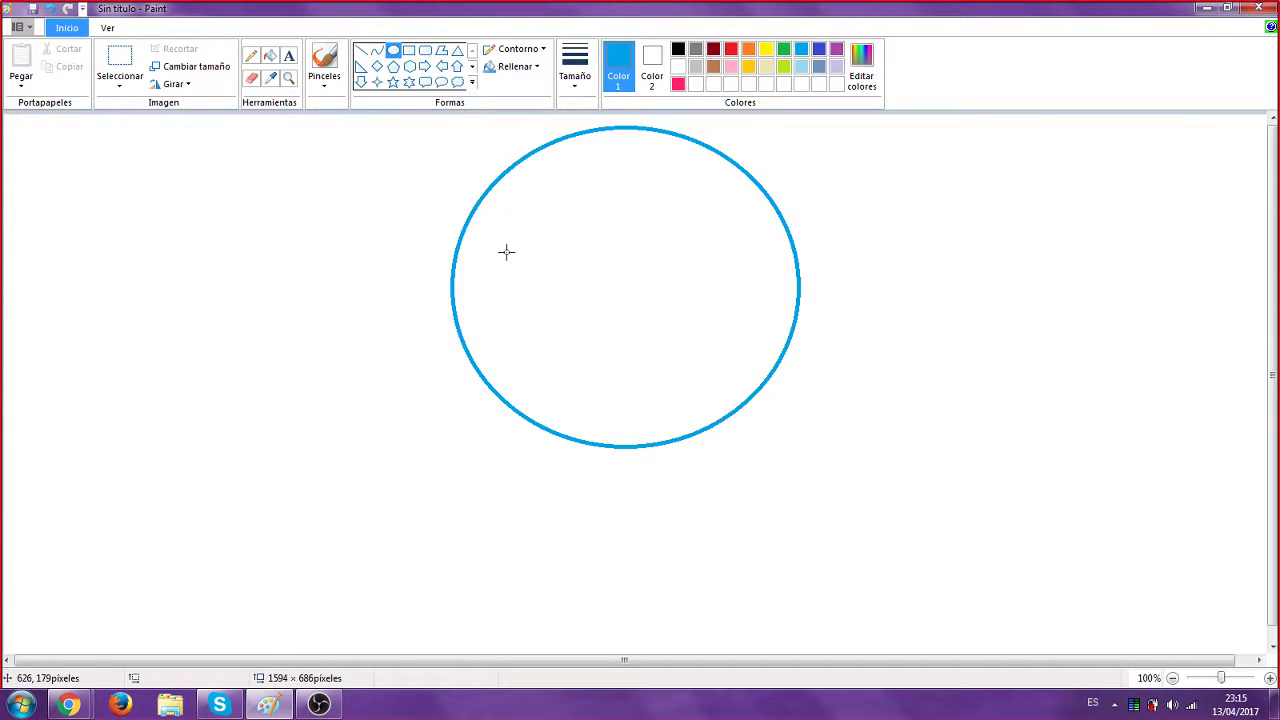
Draw a second blue ellipse inside the first and adjust it to about 408 × 304 pixels, meeting the first one's lower edge
drag(504, 245, 747, 444)
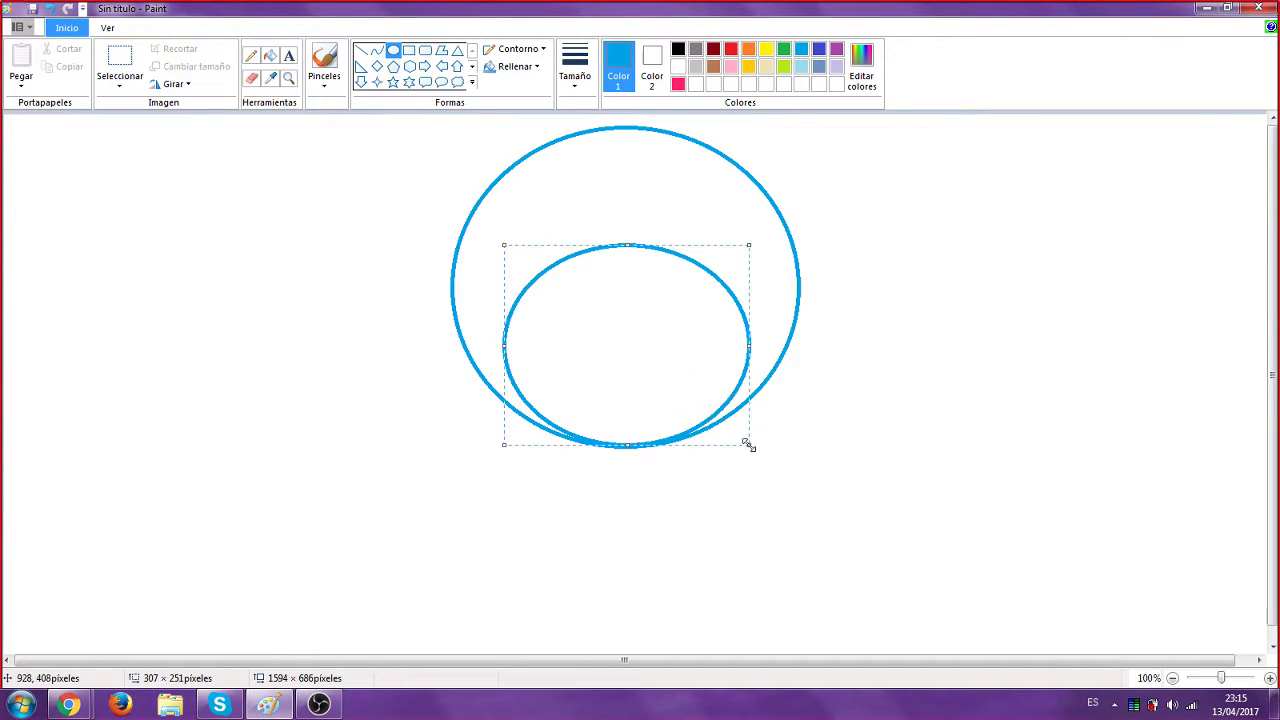
mouse_move(639, 351)
mouse_down()
mouse_move(621, 308)
mouse_move(628, 317)
mouse_up()
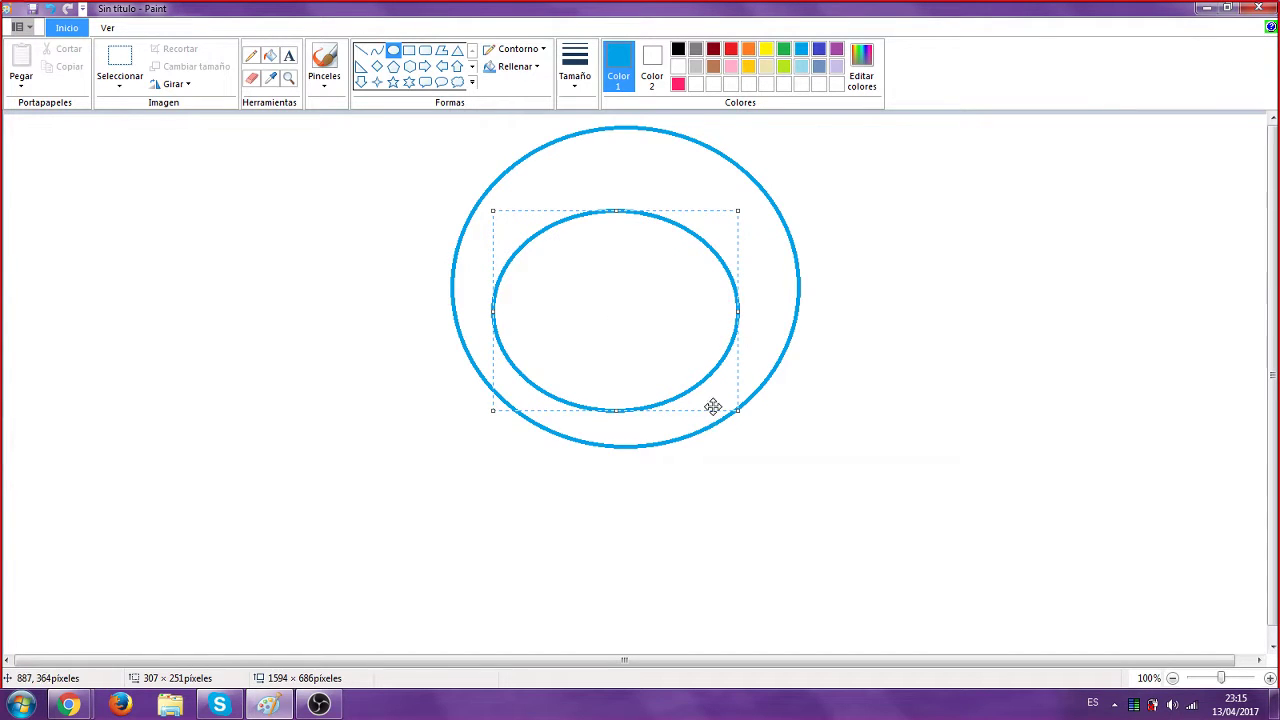
drag(704, 356, 709, 341)
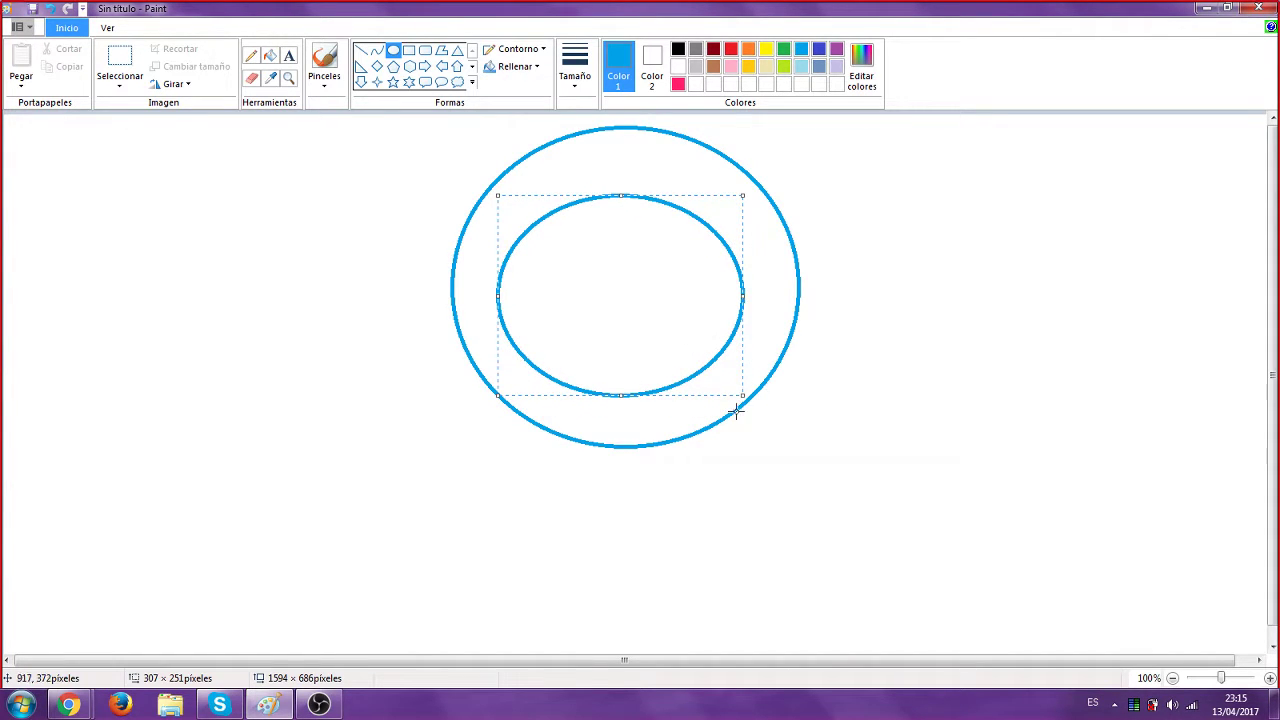
drag(745, 393, 790, 441)
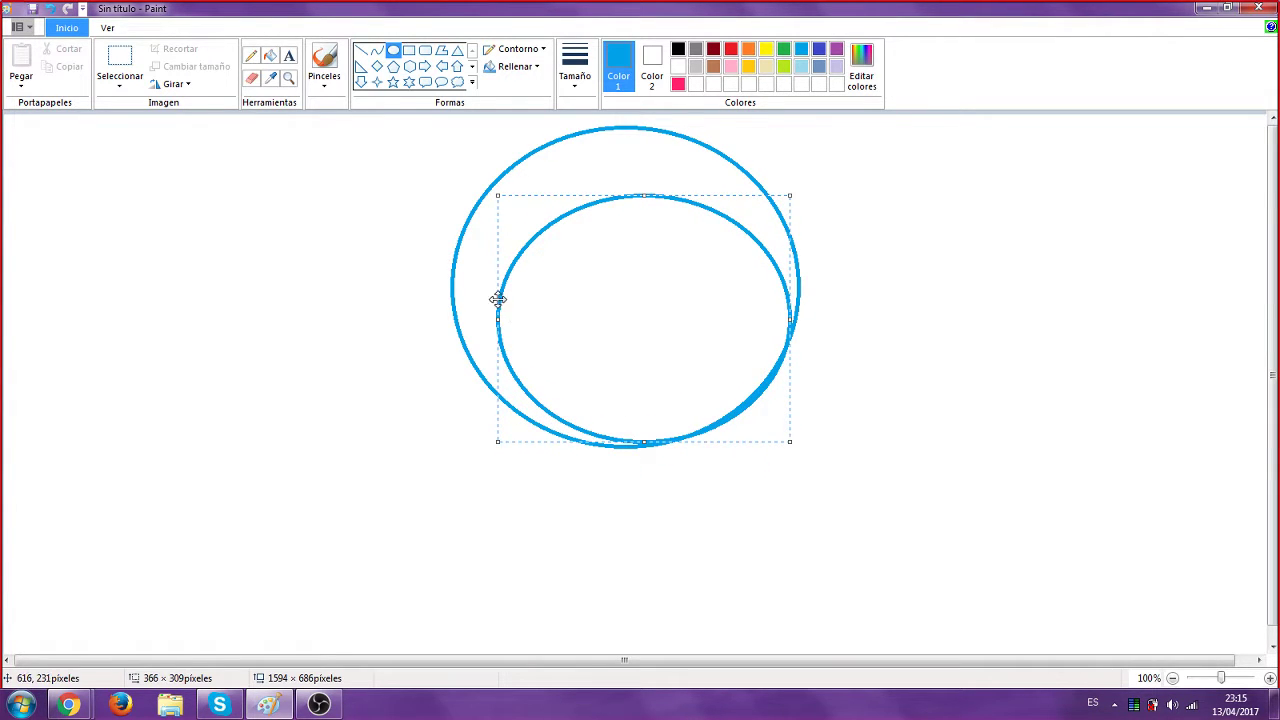
drag(499, 317, 465, 331)
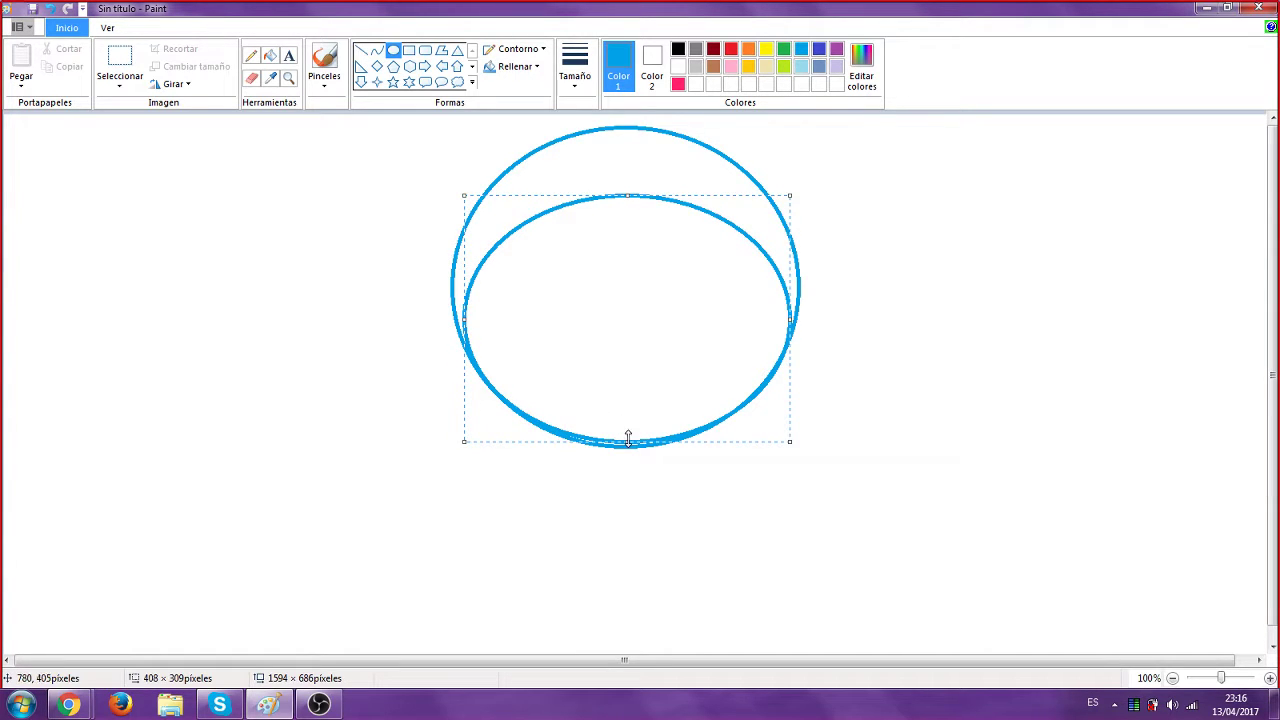
drag(628, 441, 628, 443)
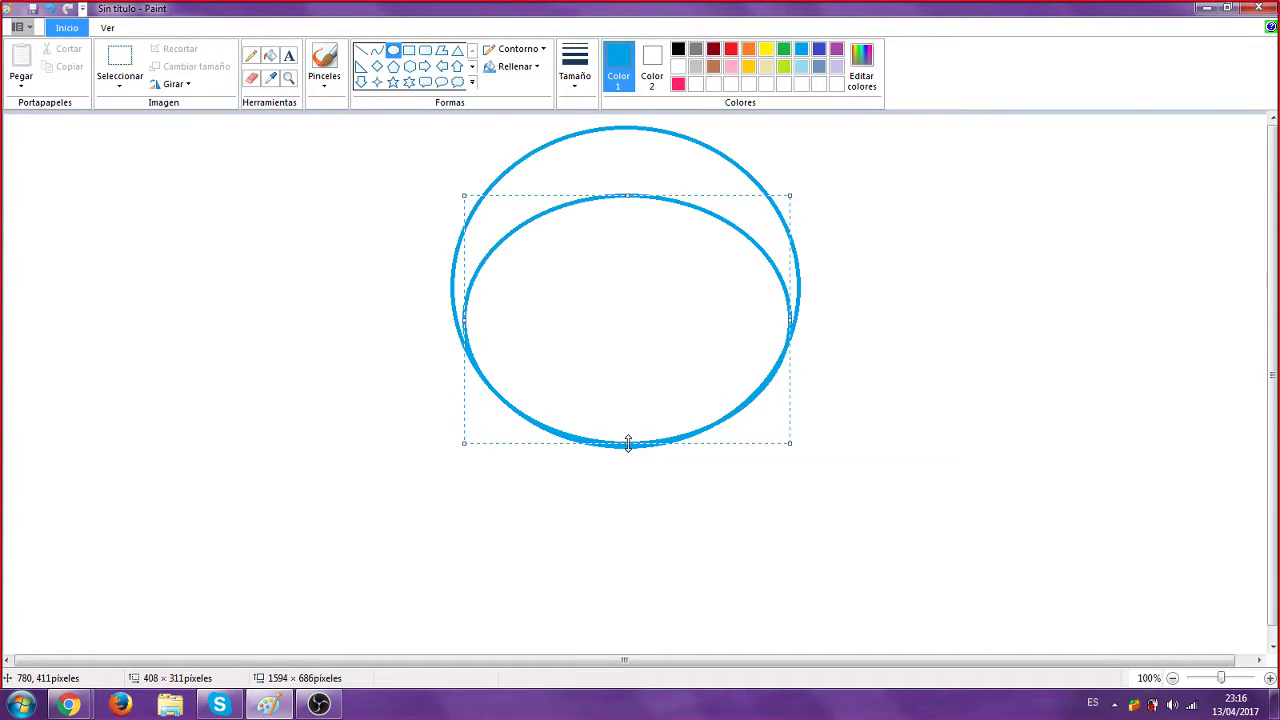
drag(626, 197, 618, 205)
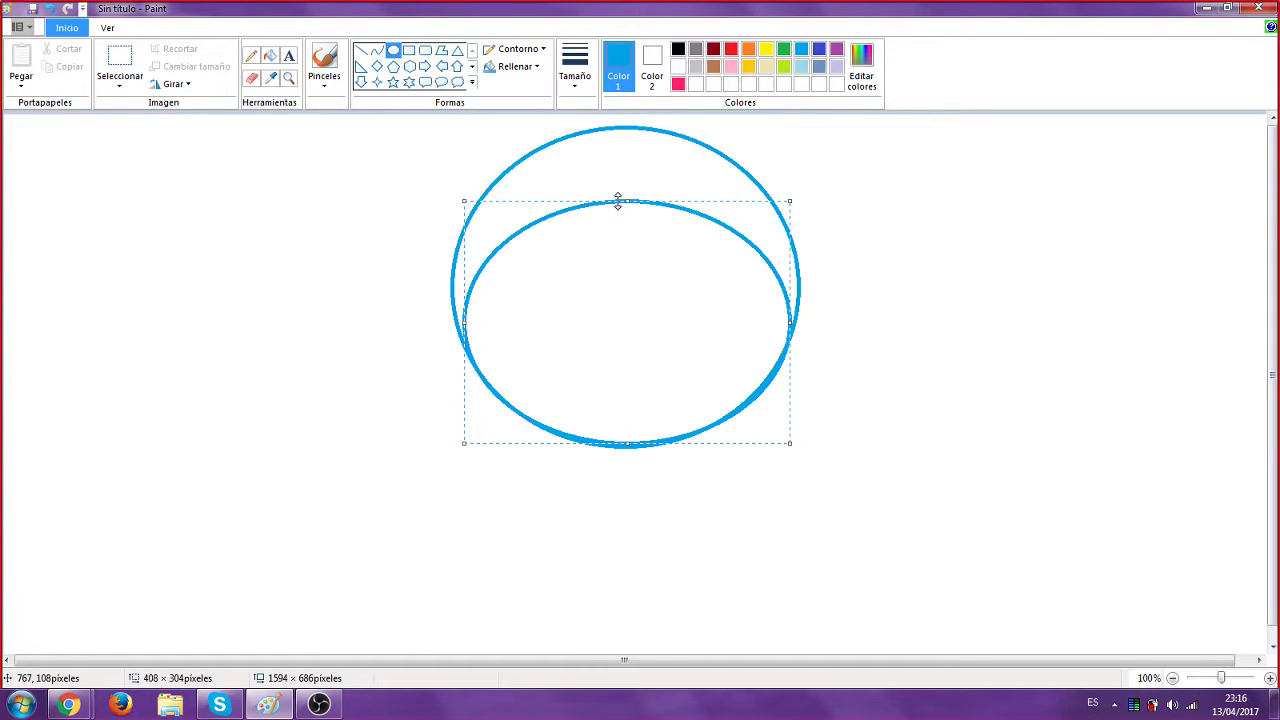
click(868, 277)
Draw a small red circle outline of about 41 × 43 pixels as the nose near the top of the inner ellipse
click(731, 48)
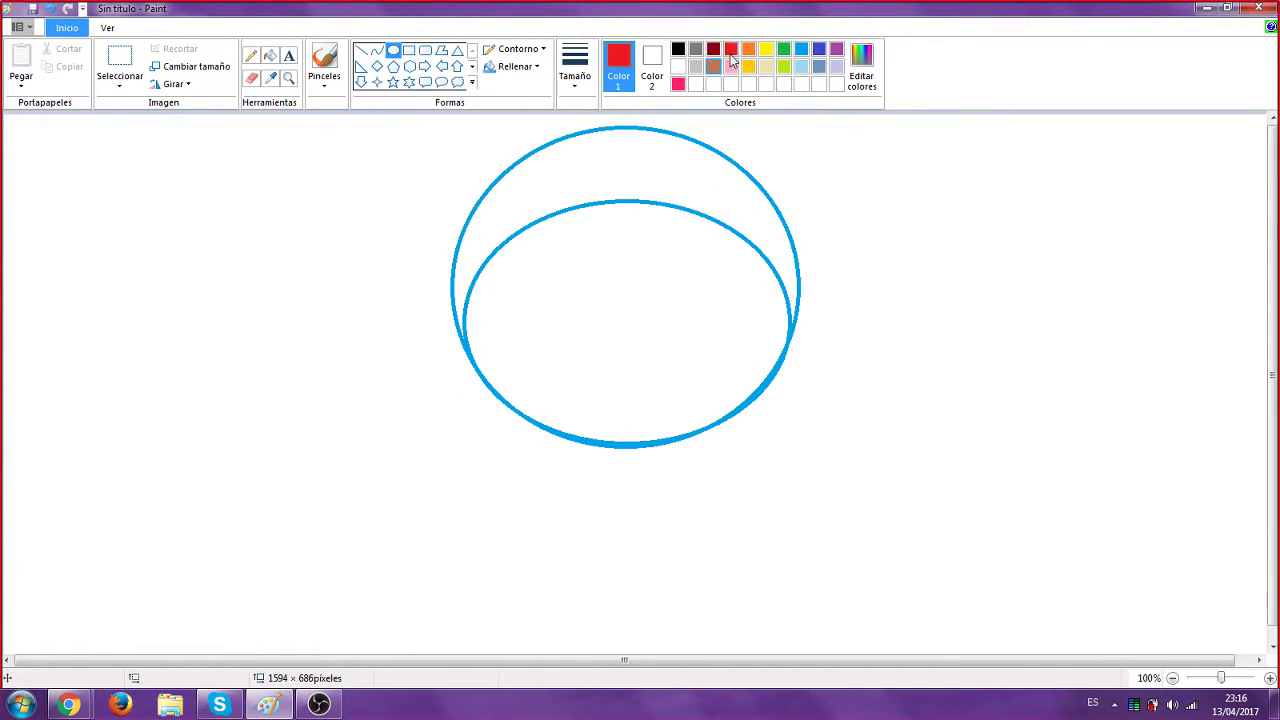
mouse_move(606, 237)
mouse_down()
mouse_move(651, 279)
mouse_move(626, 254)
mouse_move(640, 248)
mouse_move(598, 251)
mouse_move(621, 245)
mouse_up()
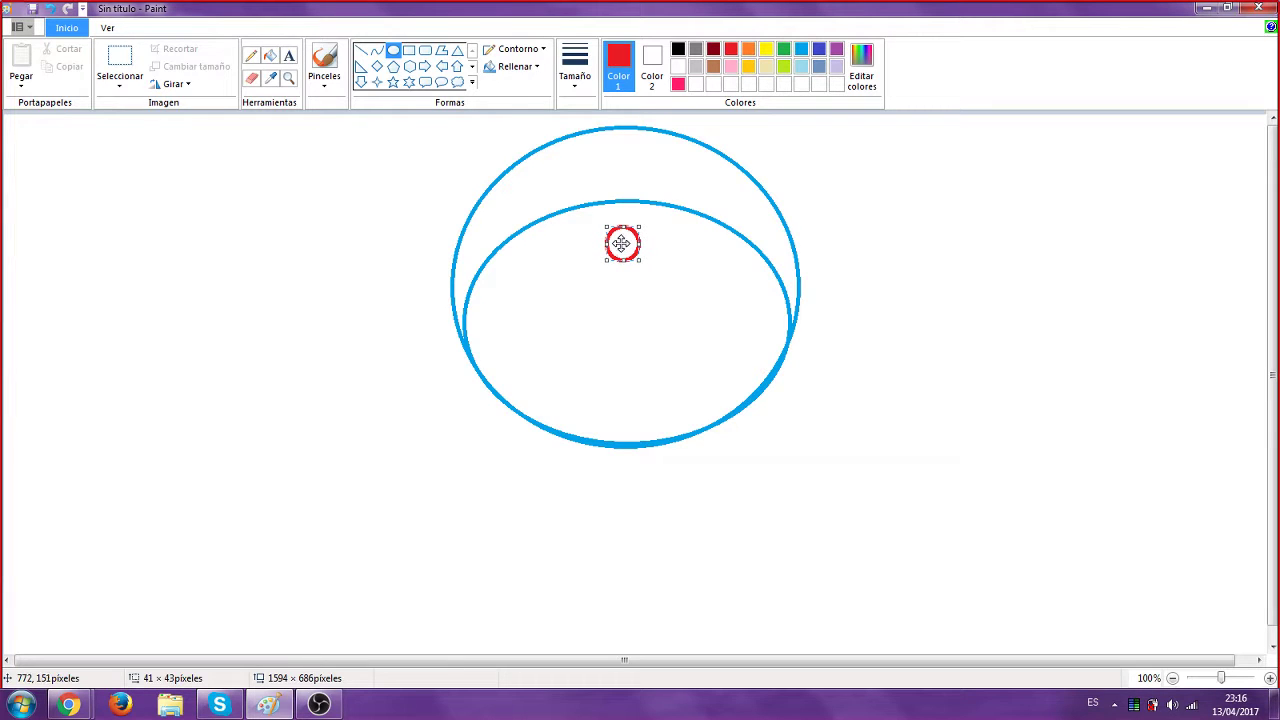
click(678, 49)
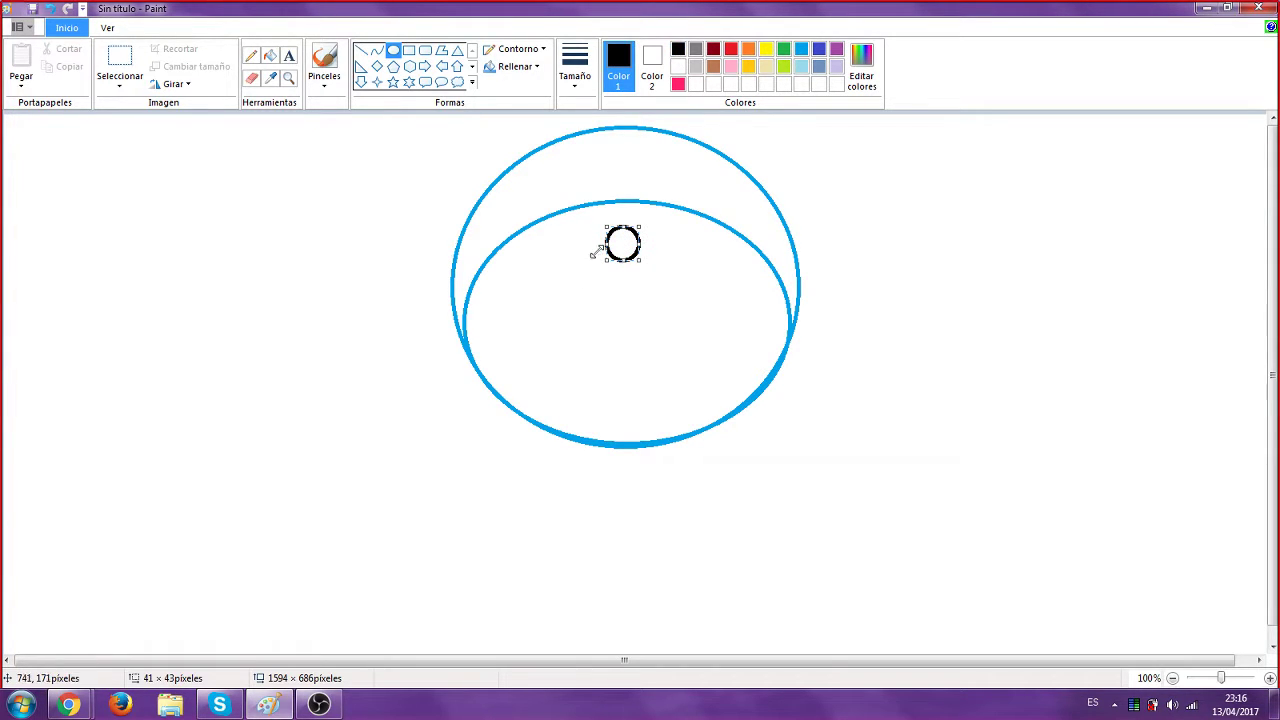
click(731, 49)
click(589, 284)
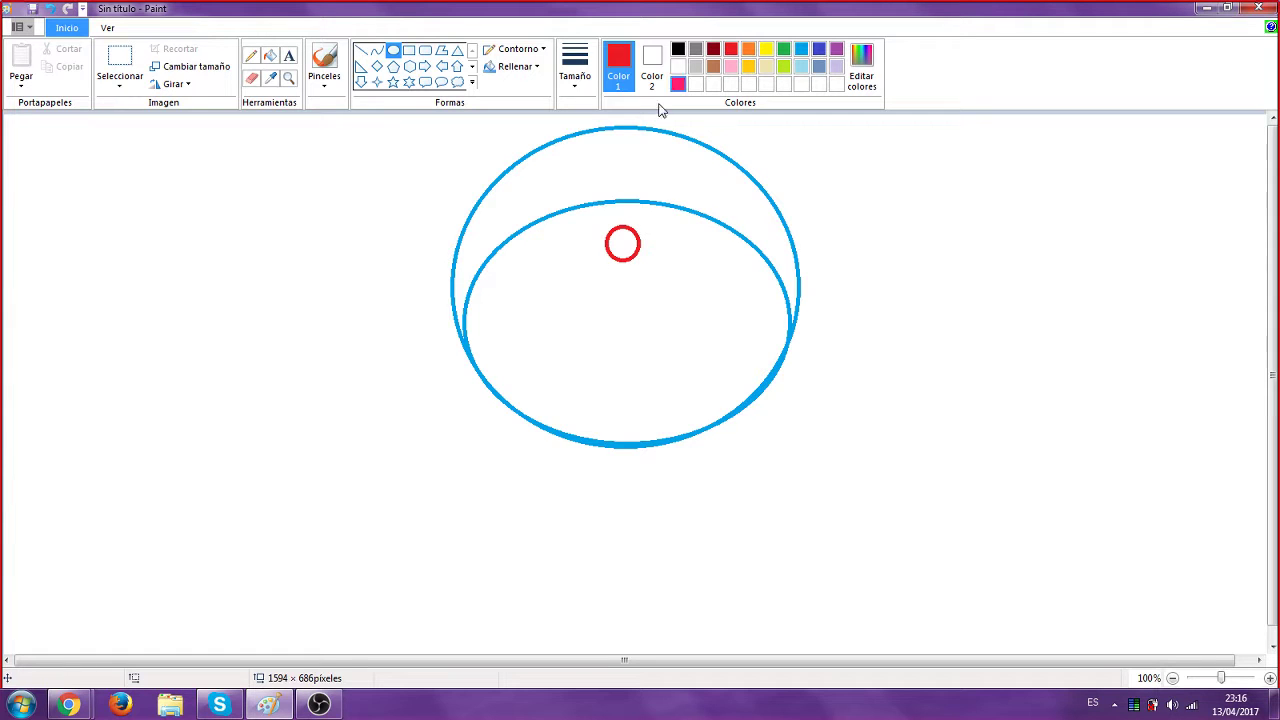
Brush three black whiskers on each side of the red nose
click(678, 49)
drag(598, 234, 544, 203)
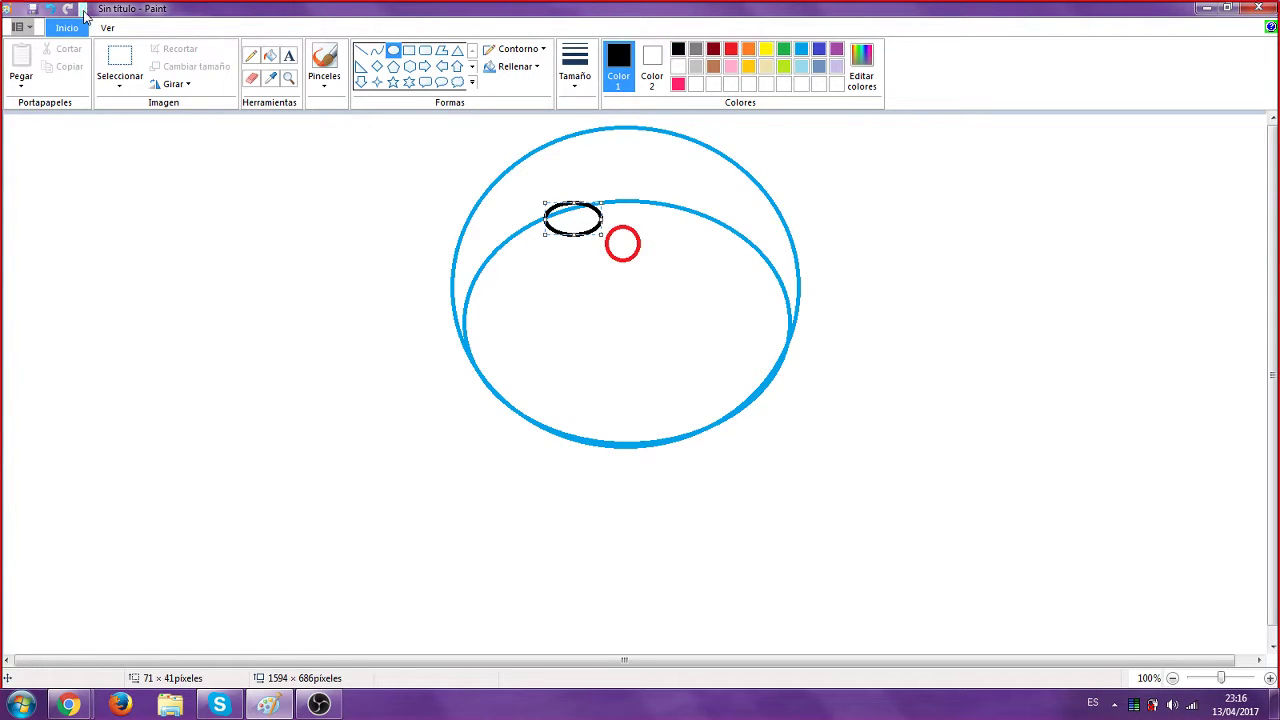
click(51, 8)
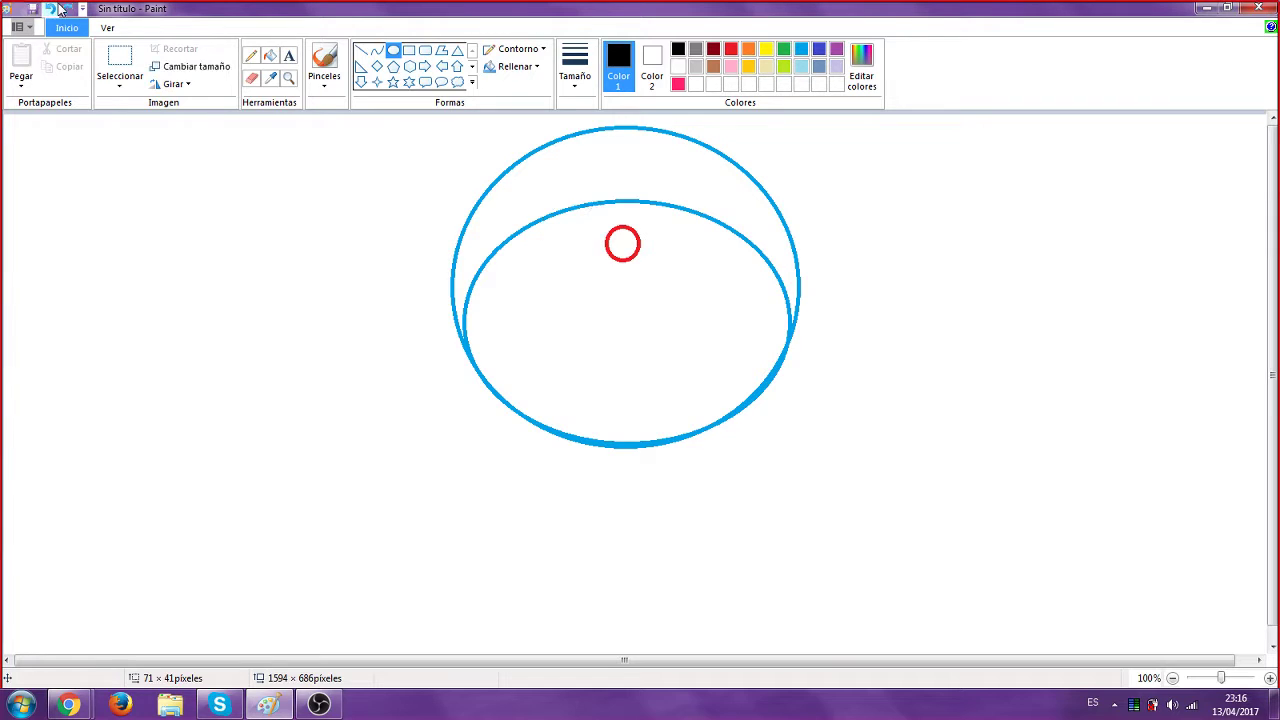
click(324, 62)
drag(582, 233, 468, 222)
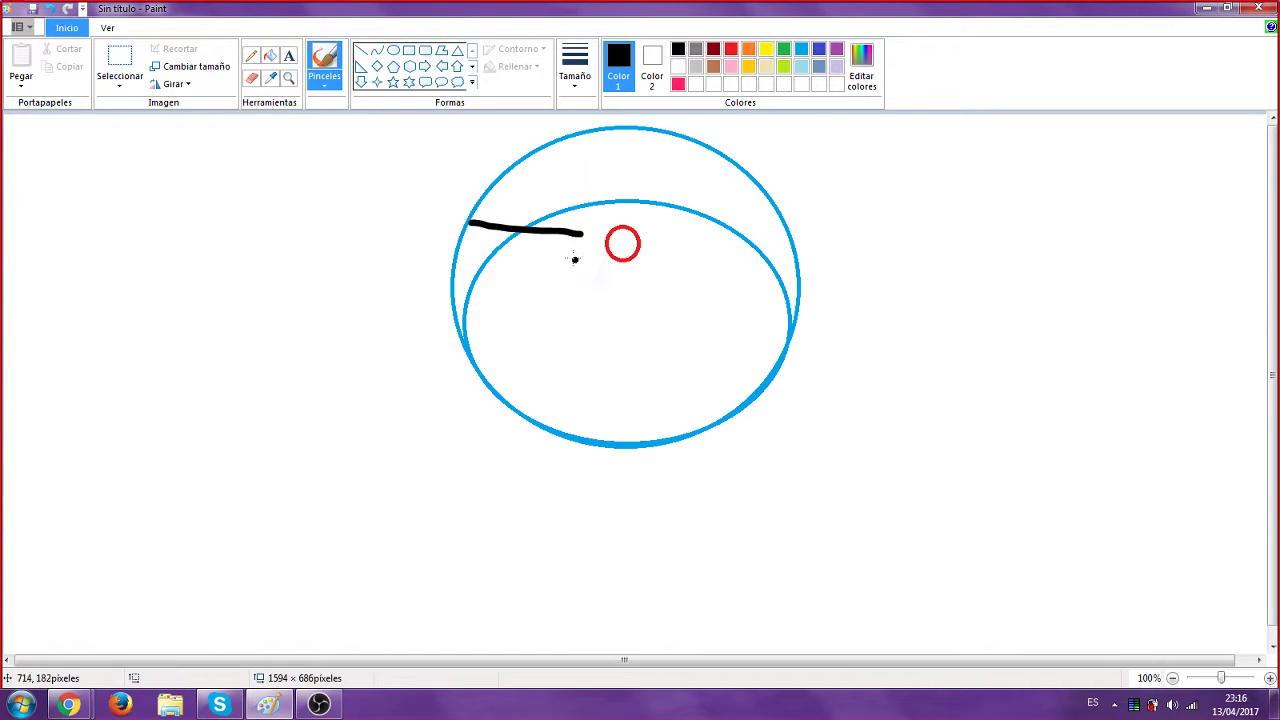
drag(597, 265, 484, 290)
drag(599, 286, 544, 320)
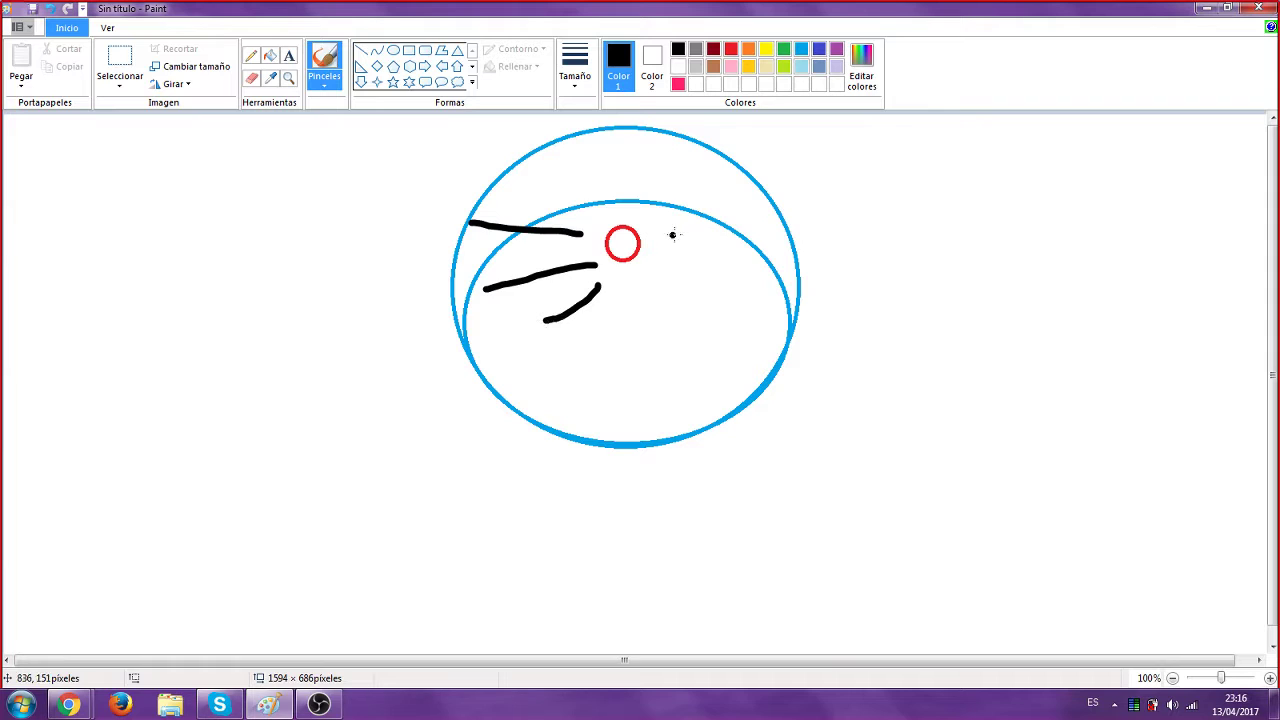
drag(671, 237, 762, 219)
drag(688, 250, 804, 248)
drag(681, 272, 762, 313)
Fill the nose circle with red
click(270, 55)
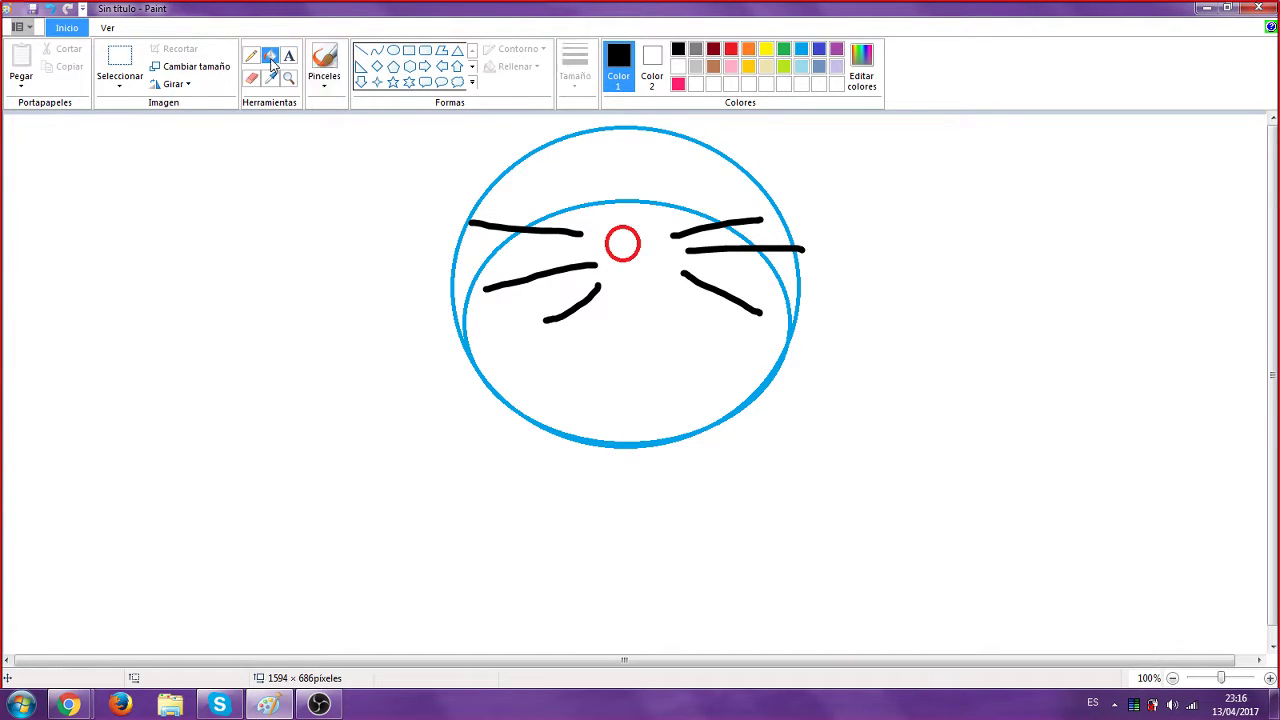
click(622, 242)
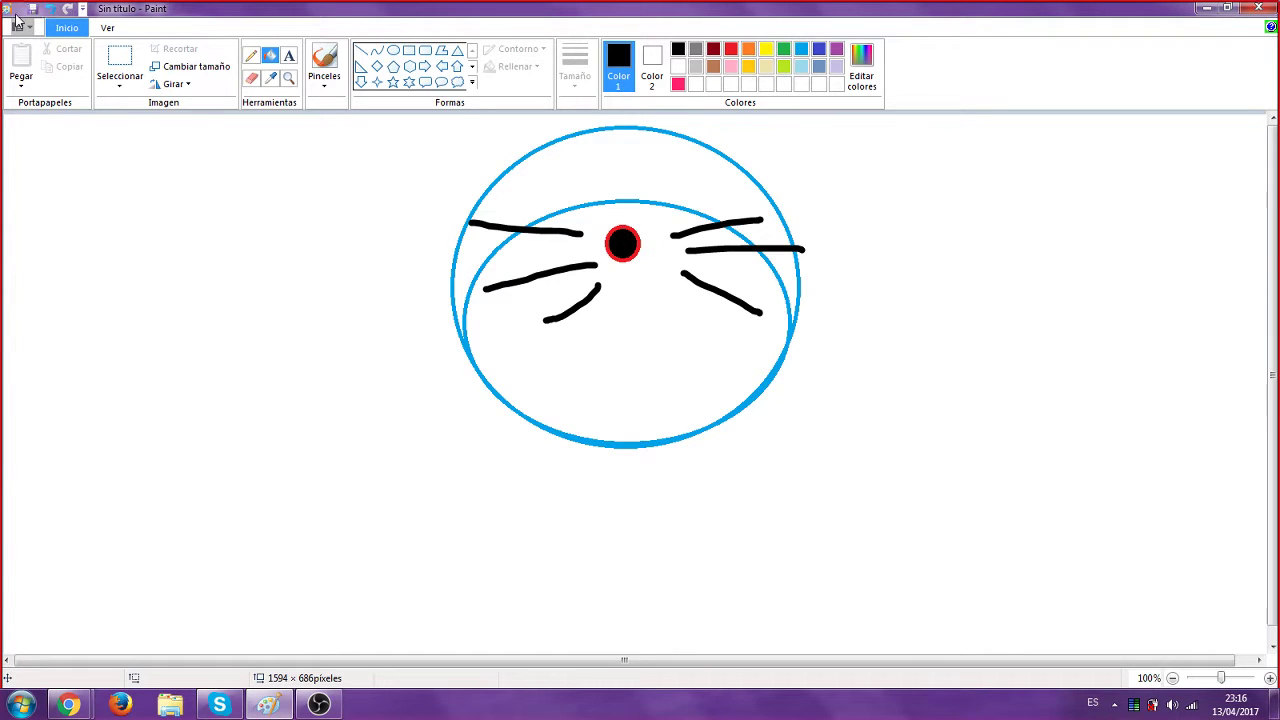
click(50, 8)
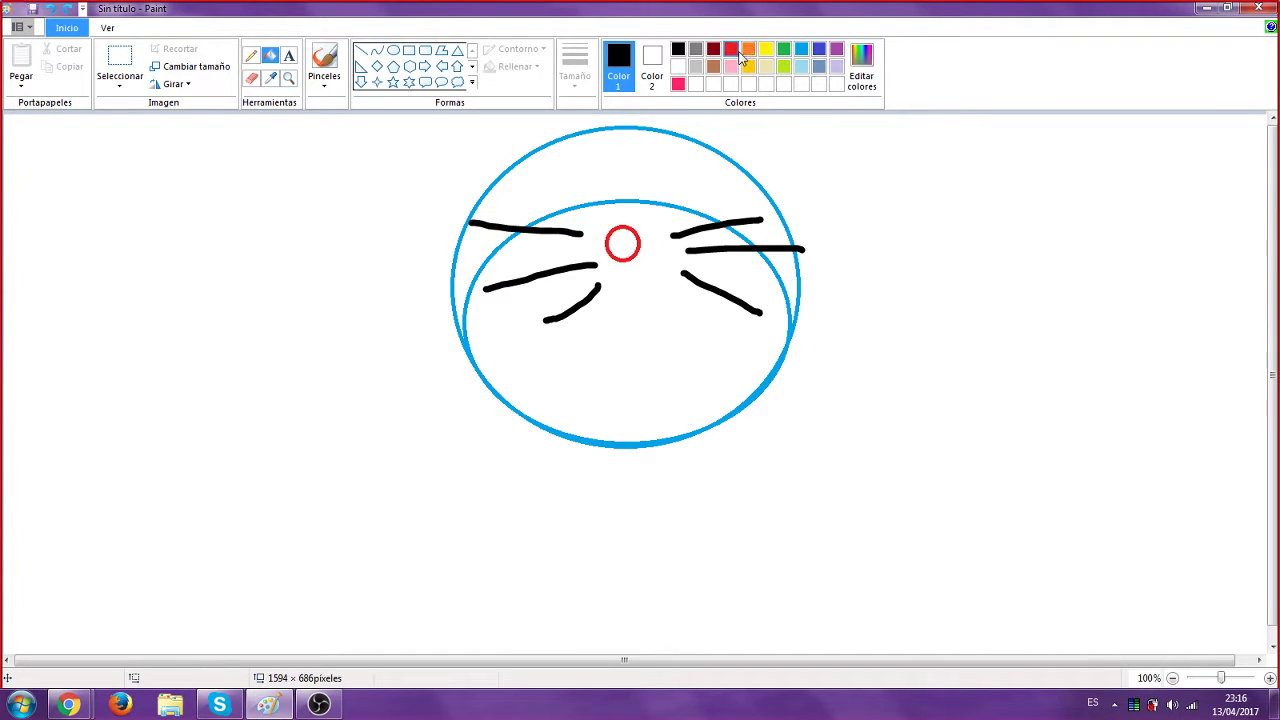
click(734, 50)
click(623, 242)
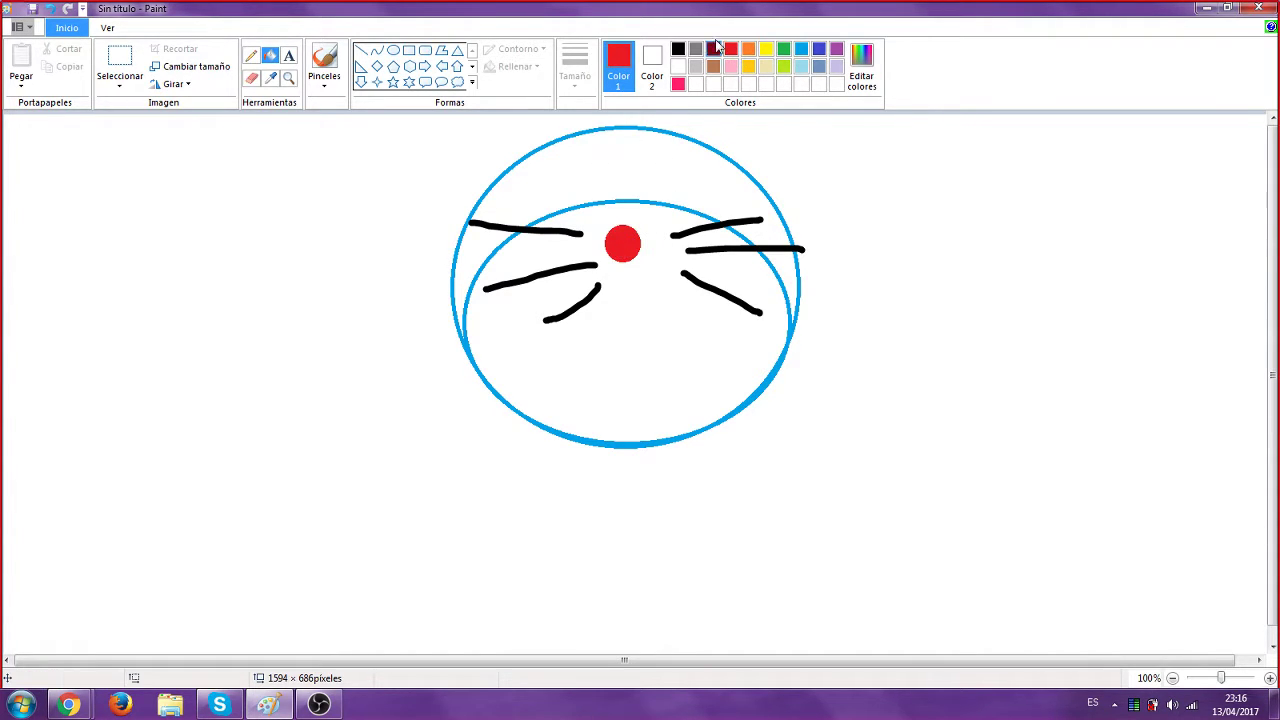
Fill all the areas between the outer and inner ellipses with blue
click(799, 49)
click(555, 188)
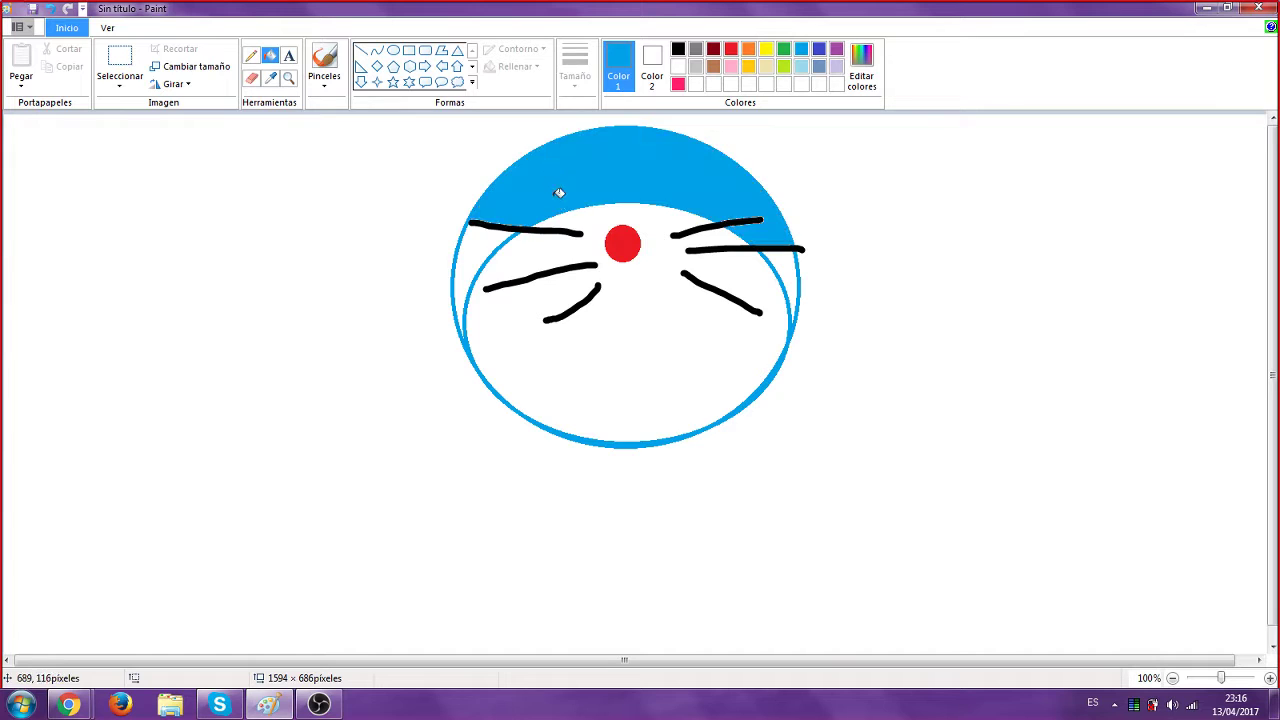
click(468, 246)
click(790, 280)
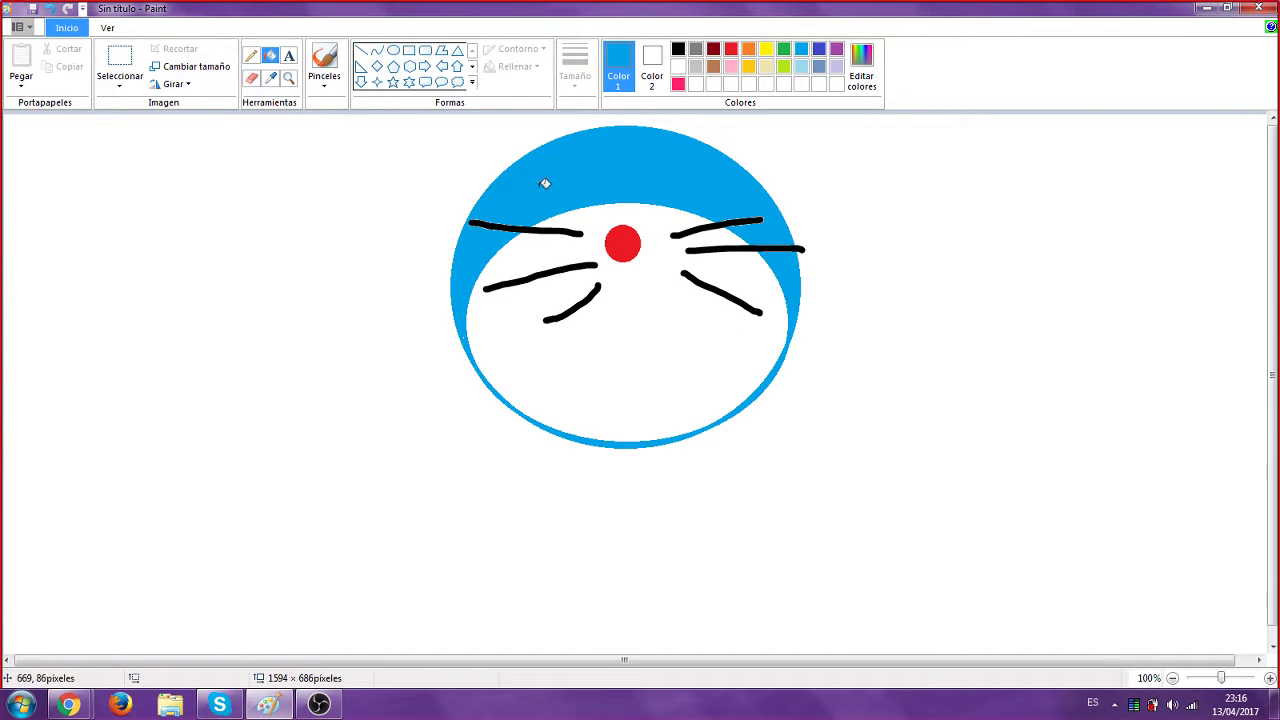
Brush a wide black smiling mouth line with curled ends across the lower part of the white face
click(678, 50)
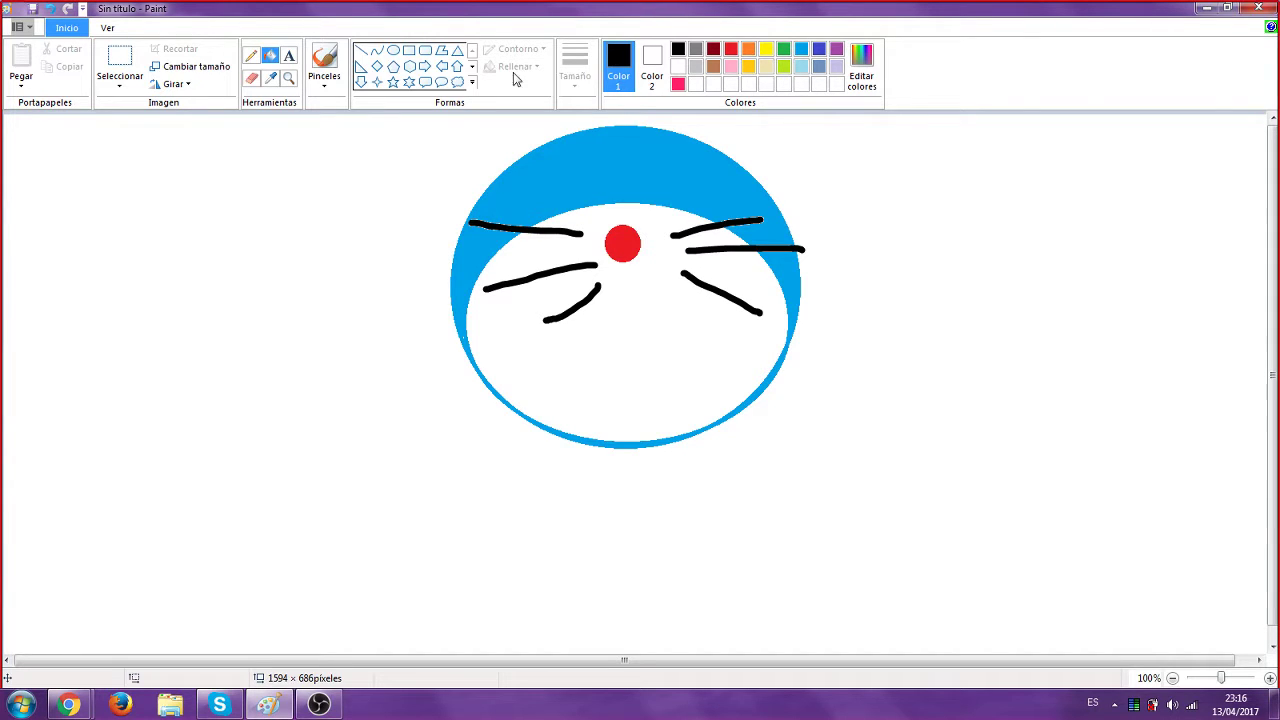
click(334, 60)
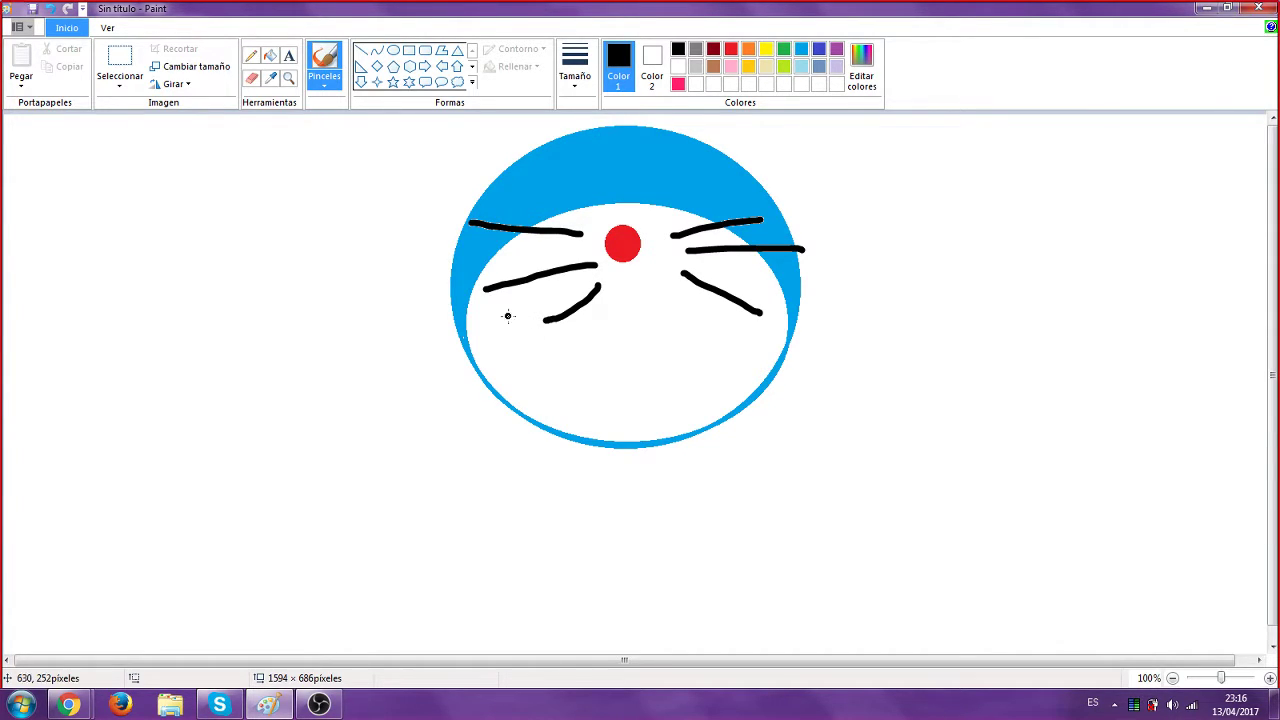
mouse_move(512, 322)
mouse_down()
mouse_move(476, 328)
mouse_move(480, 342)
mouse_move(628, 379)
mouse_move(751, 344)
mouse_move(718, 322)
mouse_up()
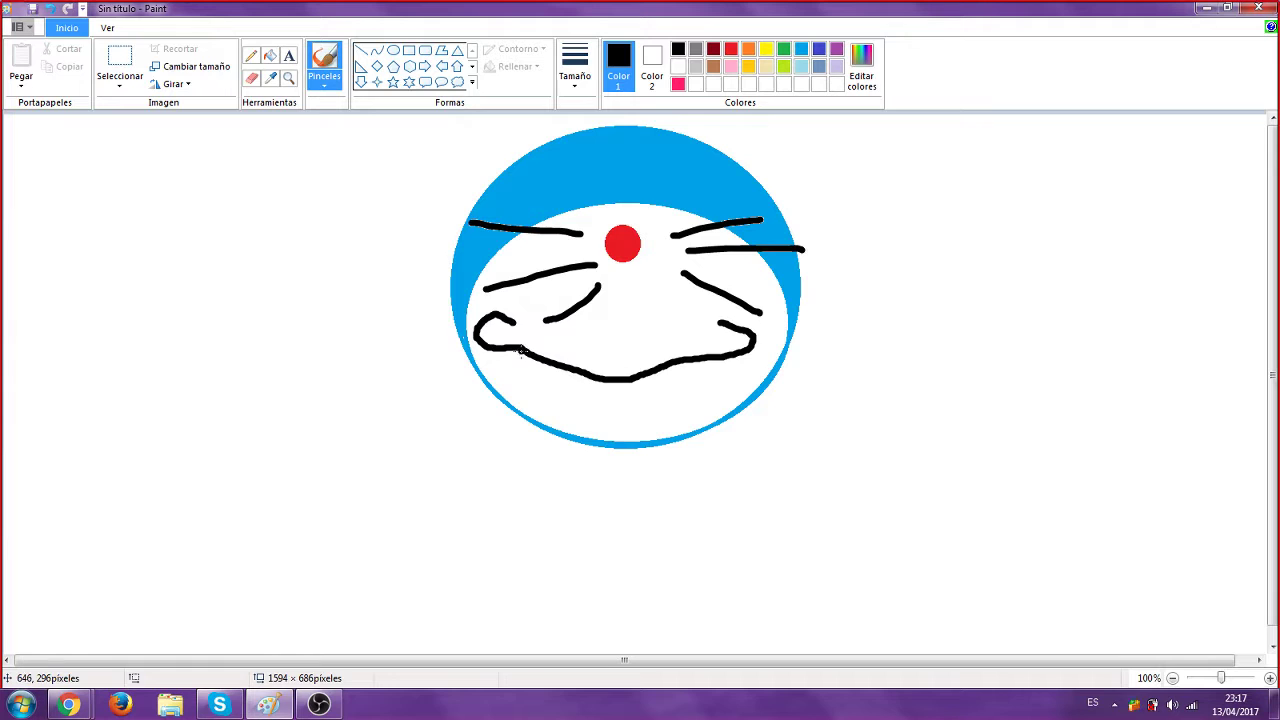
Brush a black curved outline beneath the smile to form an open mouth, and fill the mouth with red
mouse_move(520, 350)
mouse_down()
mouse_move(522, 399)
mouse_move(566, 427)
mouse_move(626, 439)
mouse_move(722, 410)
mouse_move(742, 374)
mouse_move(736, 356)
mouse_up()
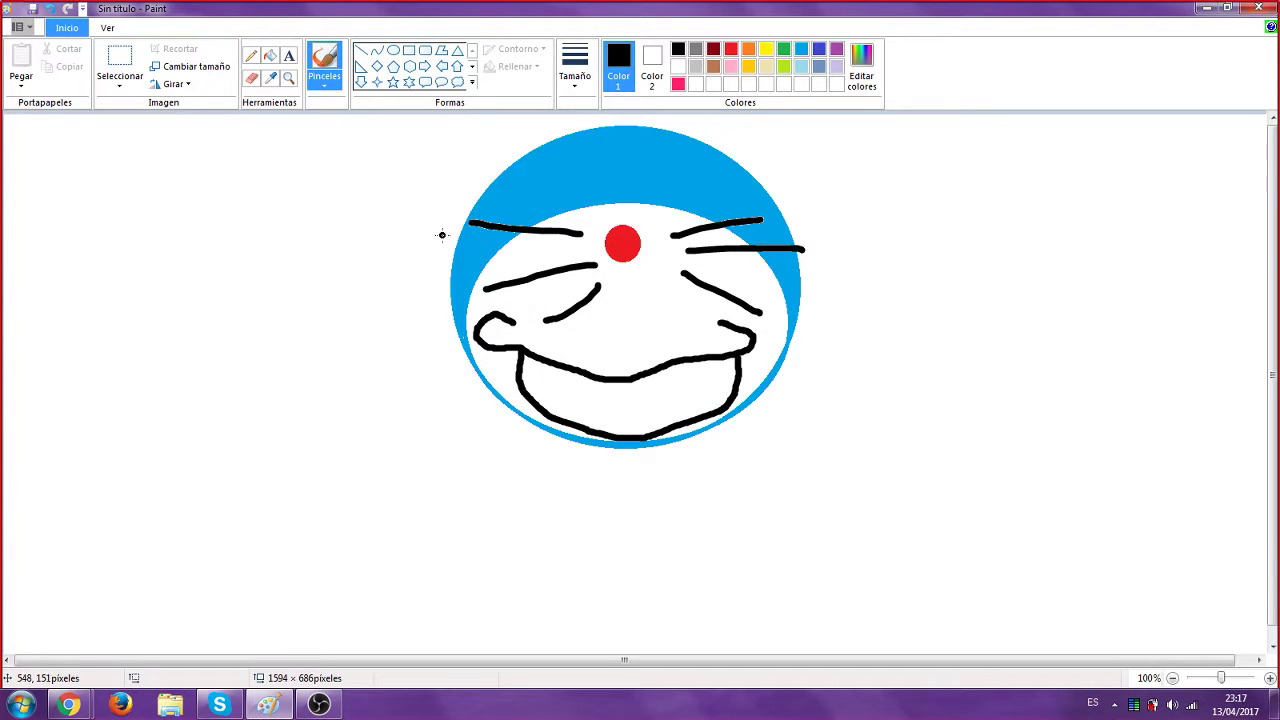
click(731, 48)
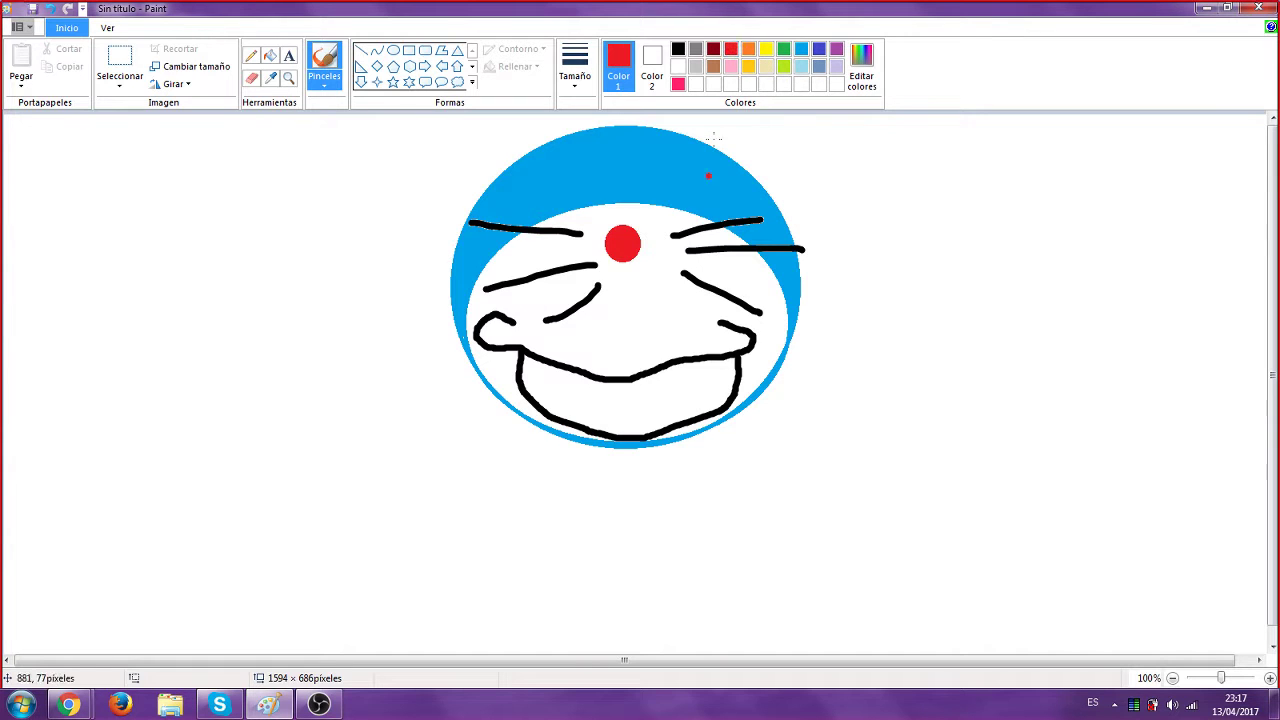
click(270, 57)
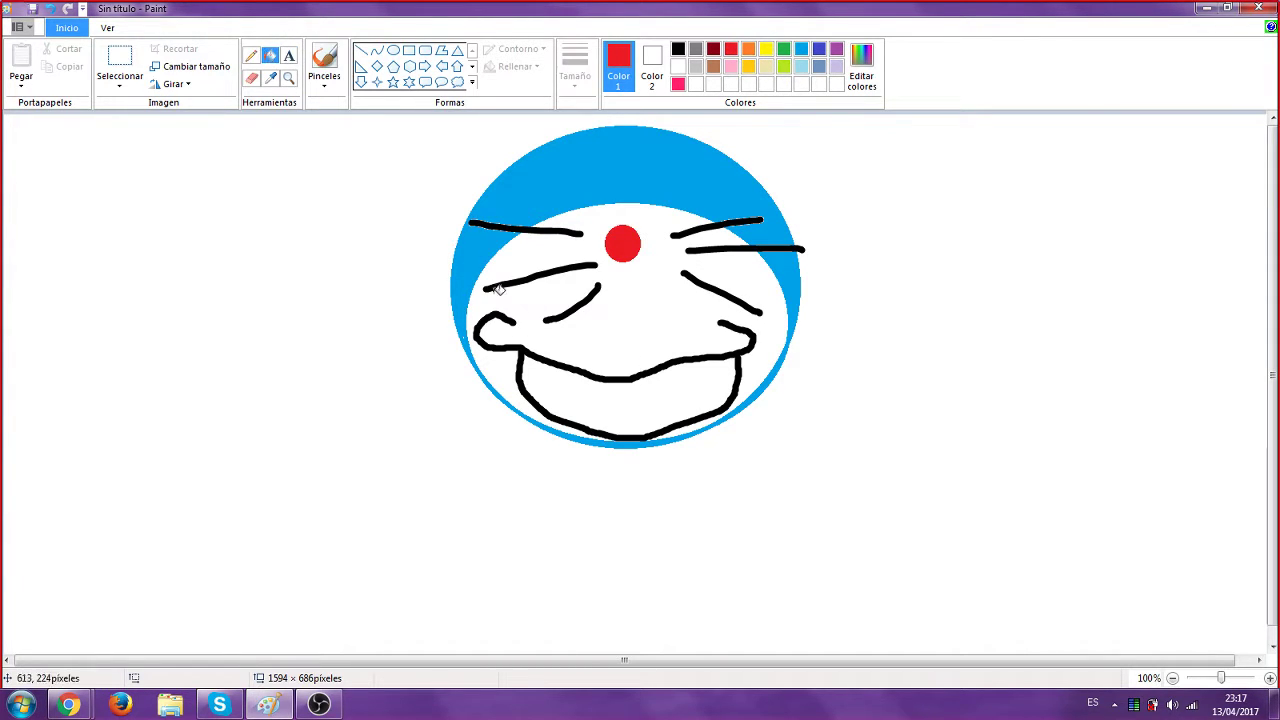
click(552, 404)
Mix a darker red (201, 16, 26), brush a two-lobed tongue outline at the base of the mouth and fill it with that colour
click(322, 62)
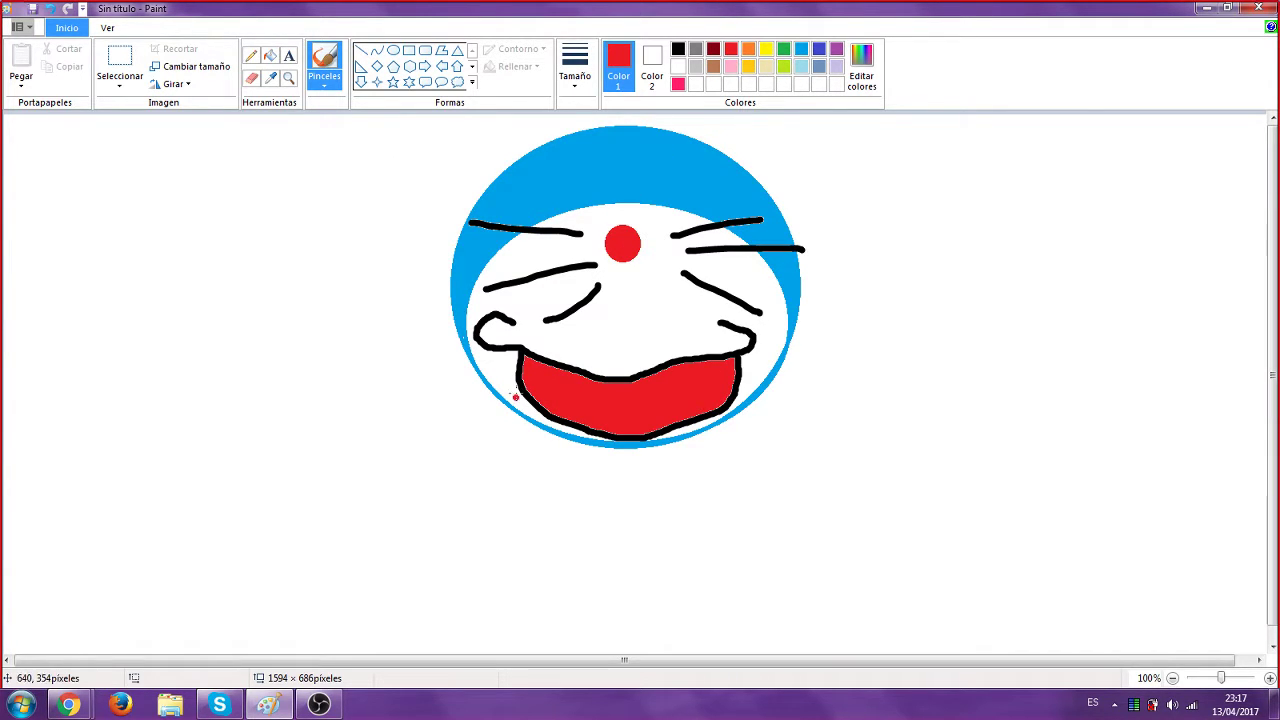
click(861, 70)
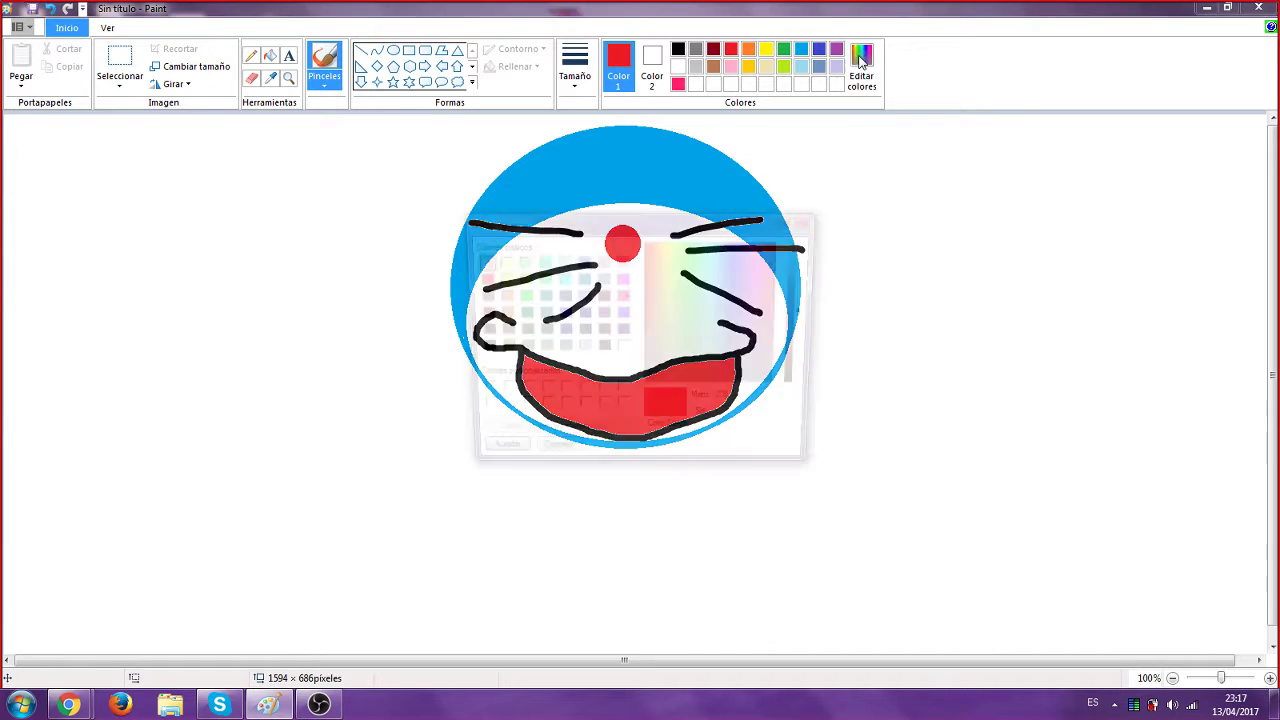
click(805, 276)
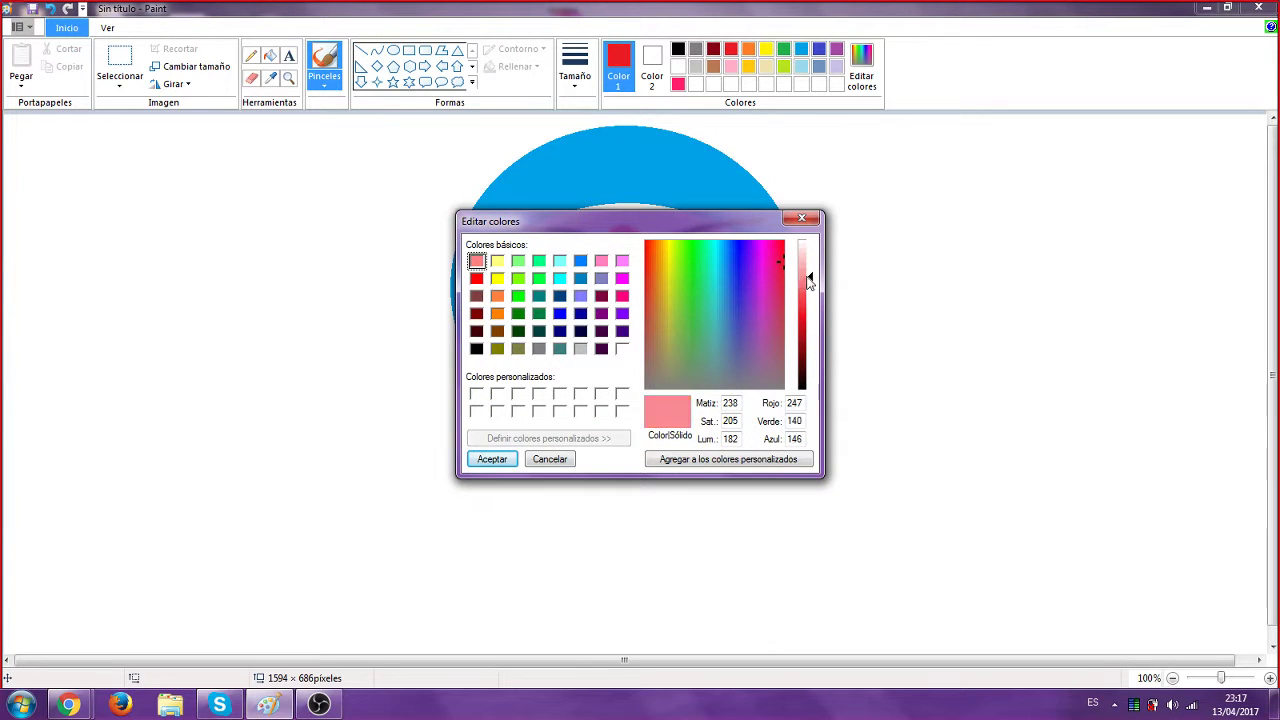
drag(800, 303, 812, 333)
click(492, 459)
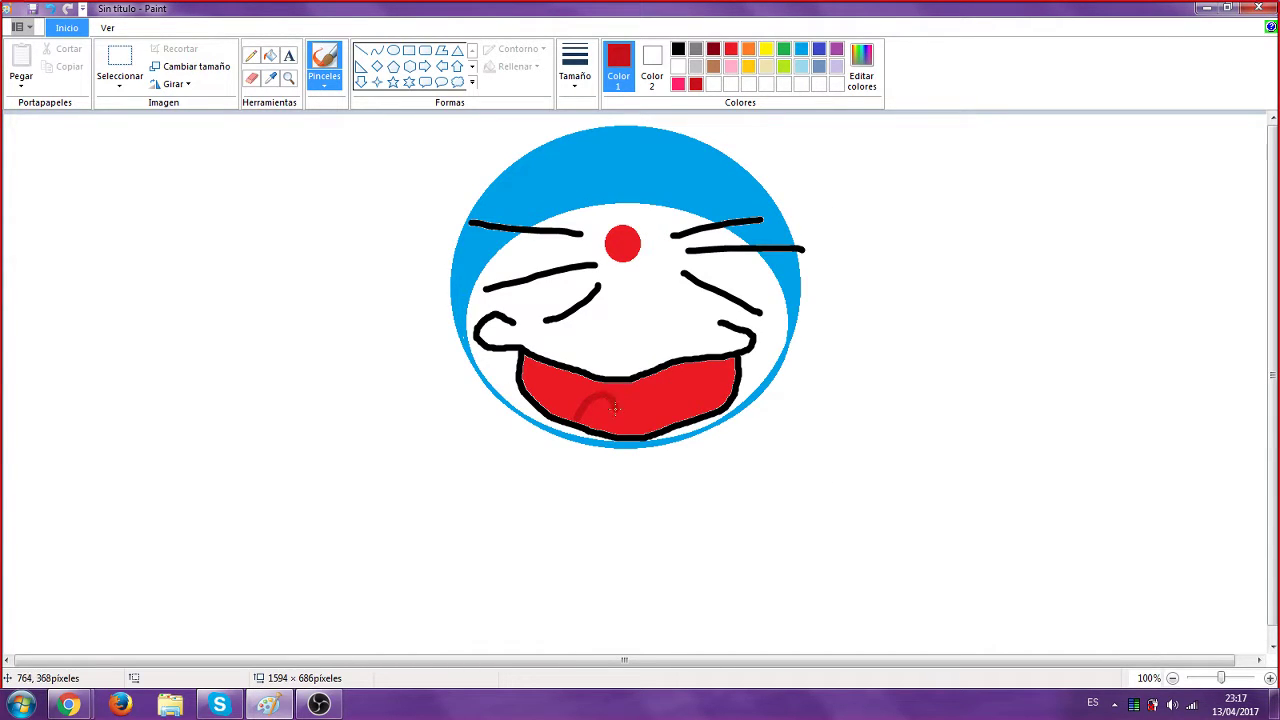
mouse_move(614, 407)
mouse_down()
mouse_move(640, 392)
mouse_move(682, 426)
mouse_up()
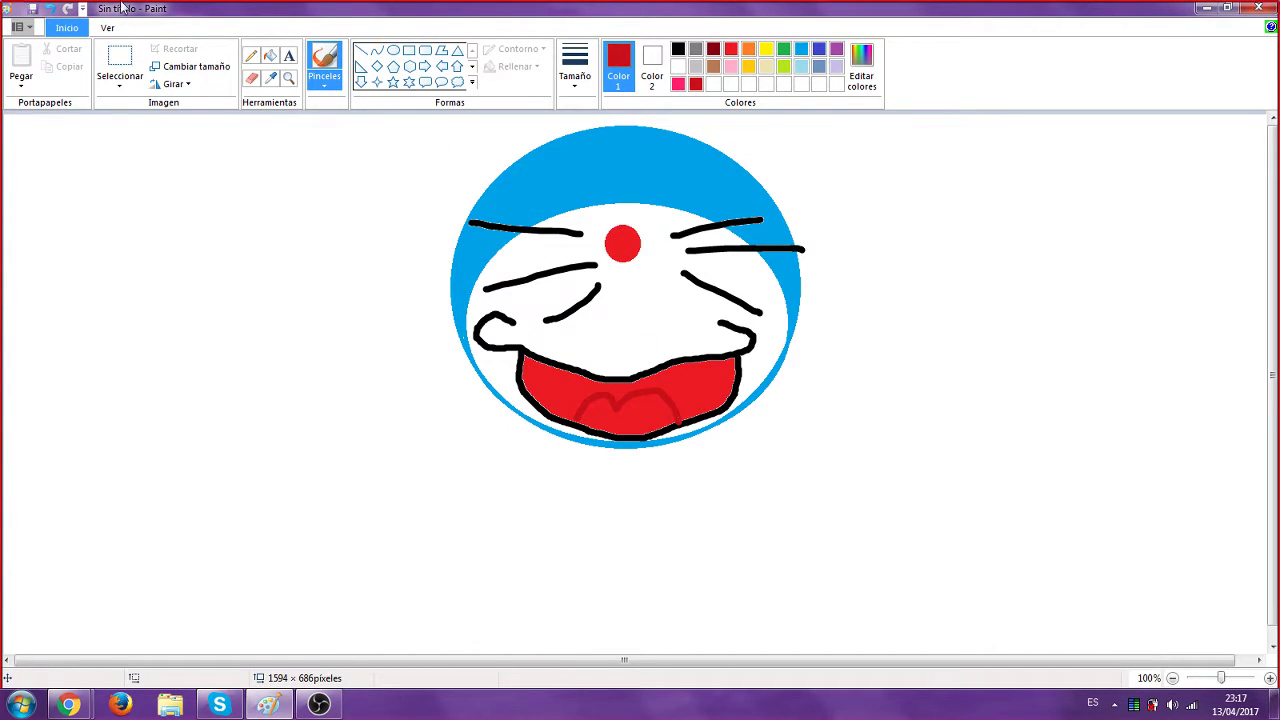
click(270, 55)
click(603, 410)
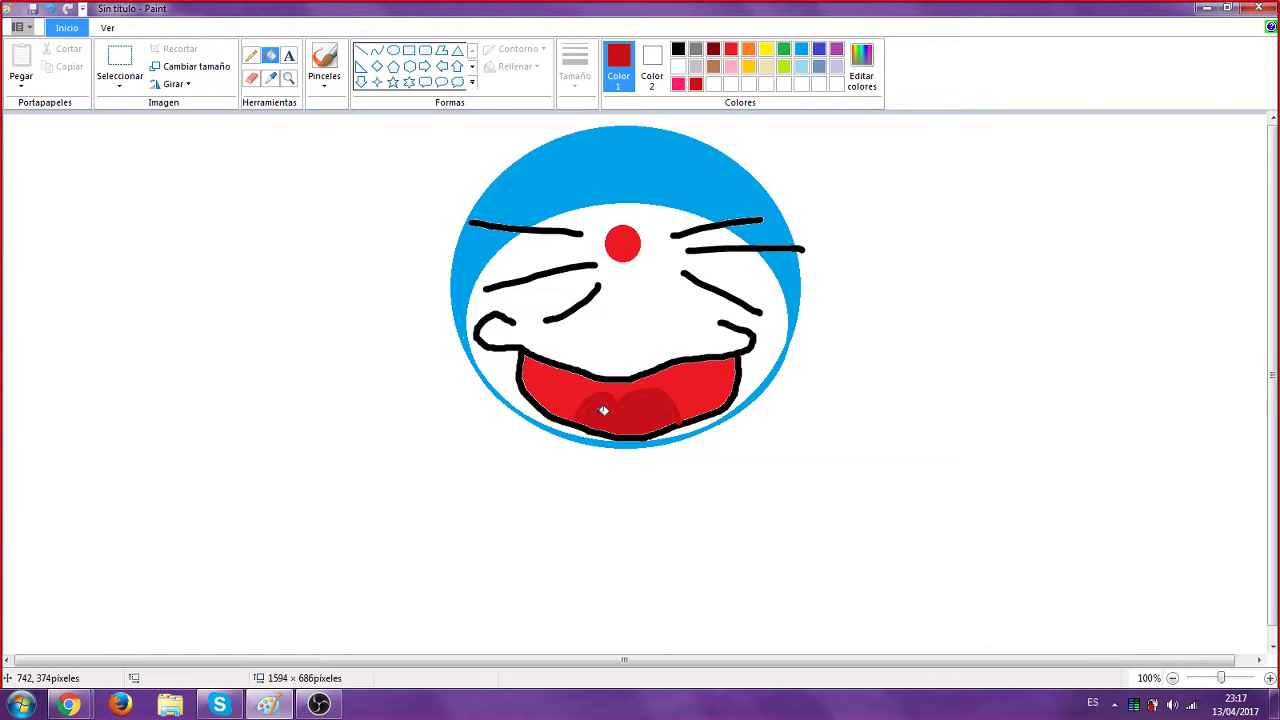
Lighten the dark red drawing colour to a brighter red
click(861, 70)
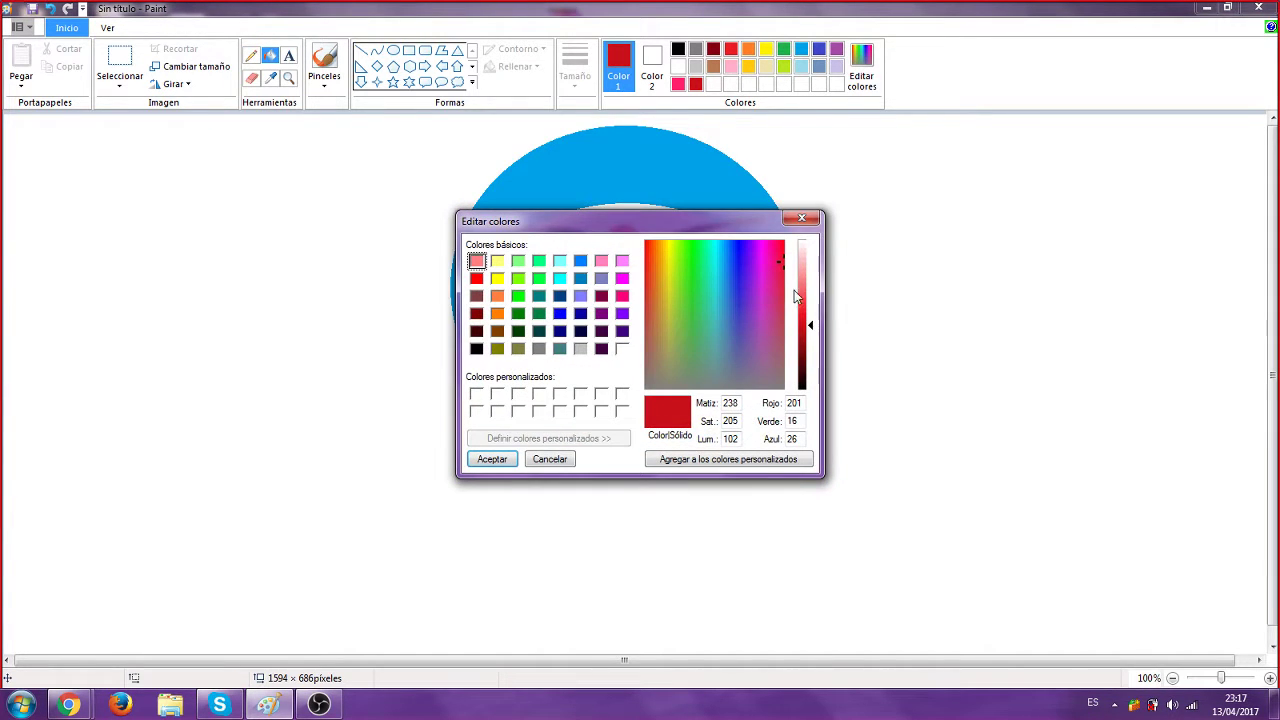
click(809, 309)
click(801, 217)
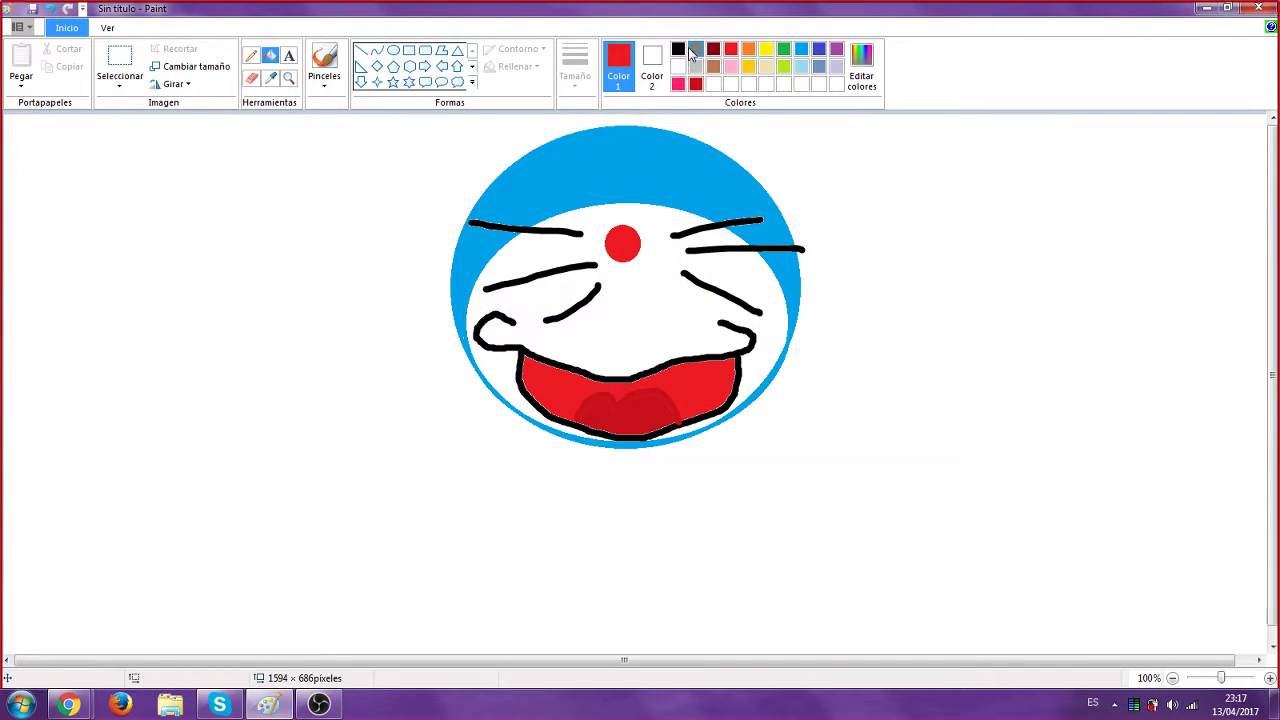
Brush two white oval eyes side by side on the blue forehead and fill both with white
click(679, 68)
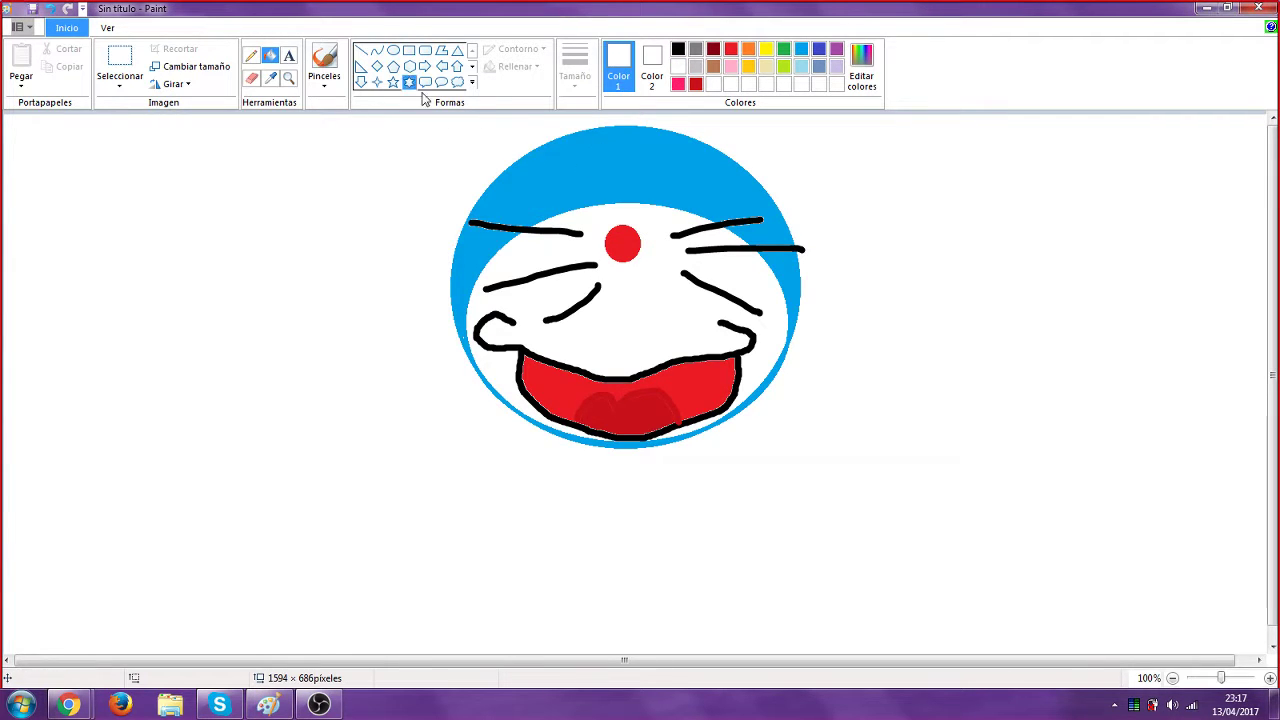
click(324, 62)
mouse_move(593, 151)
mouse_down()
mouse_move(581, 190)
mouse_move(601, 190)
mouse_move(607, 155)
mouse_move(658, 152)
mouse_move(650, 176)
mouse_move(664, 189)
mouse_move(662, 148)
mouse_up()
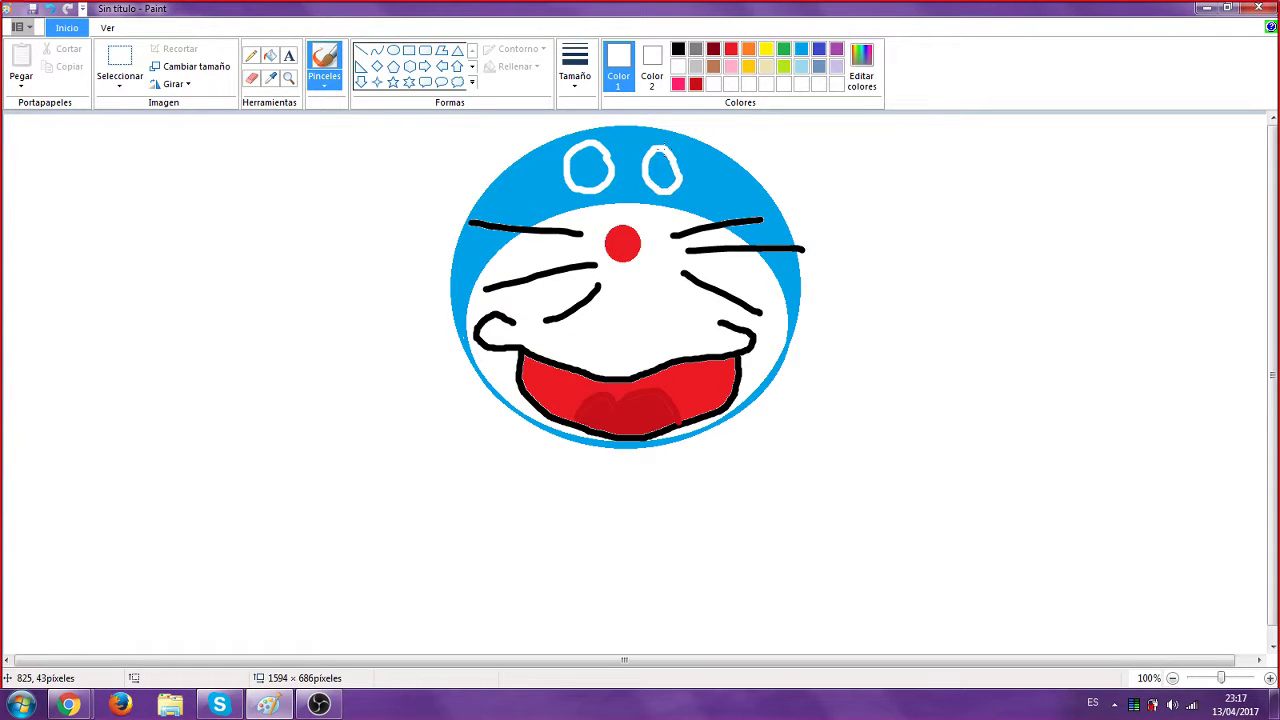
click(270, 55)
click(585, 165)
click(666, 167)
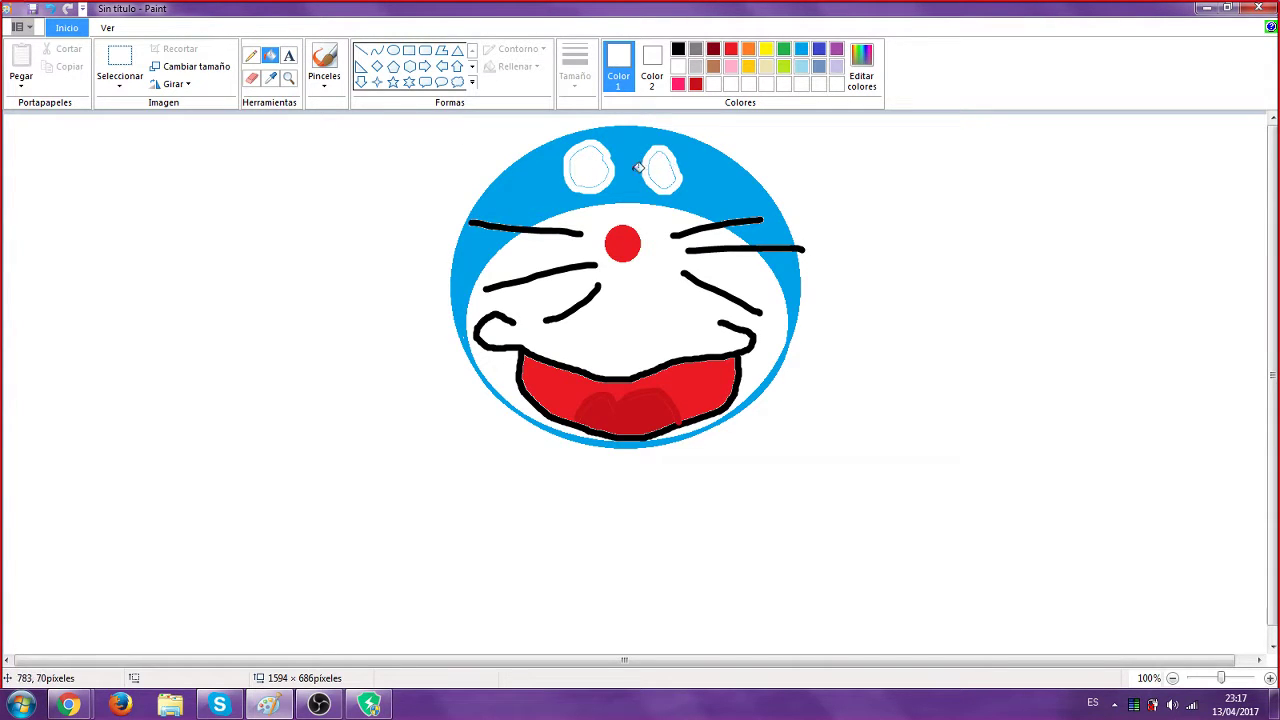
Dot a small black pupil in the middle of each white eye with the brush
click(324, 62)
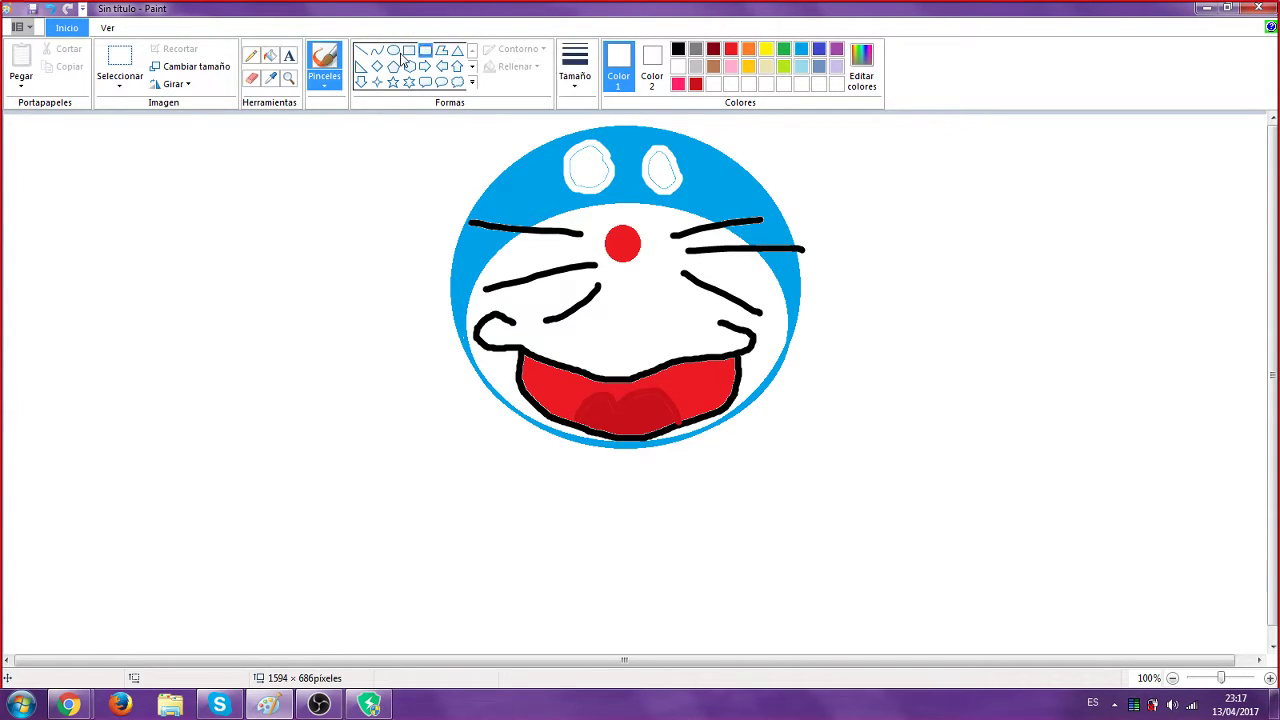
click(678, 49)
click(586, 163)
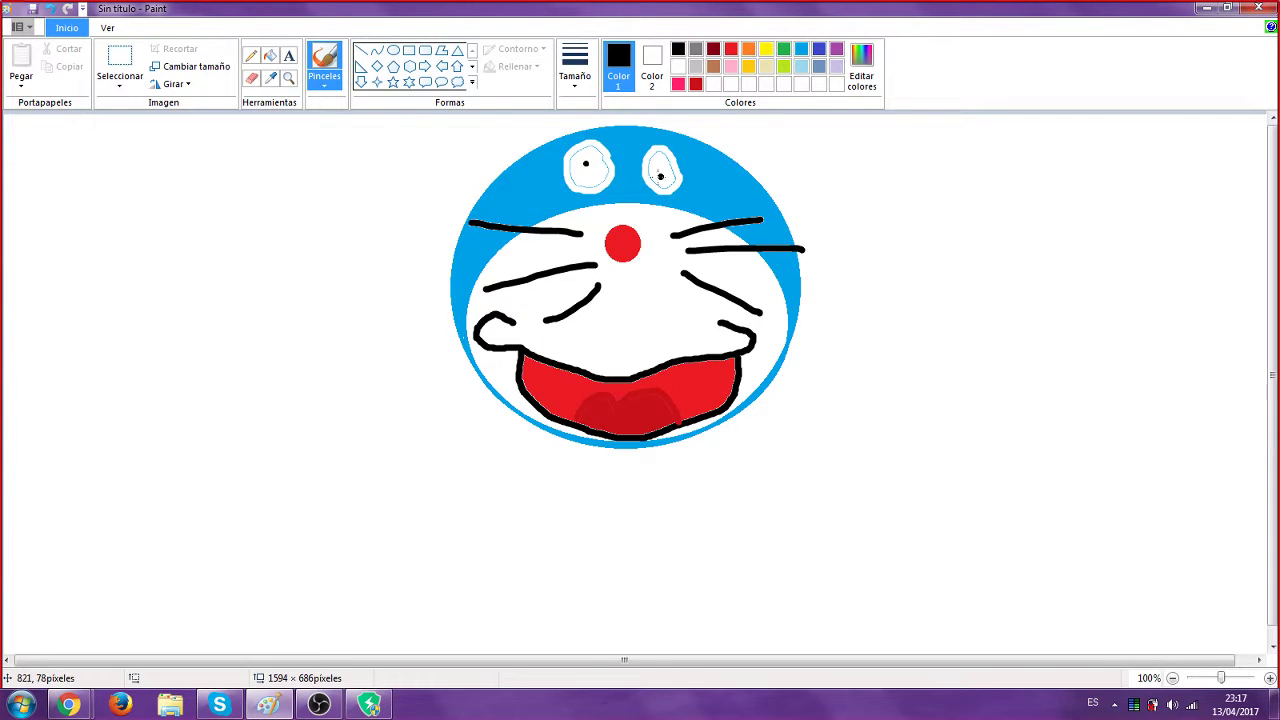
click(666, 169)
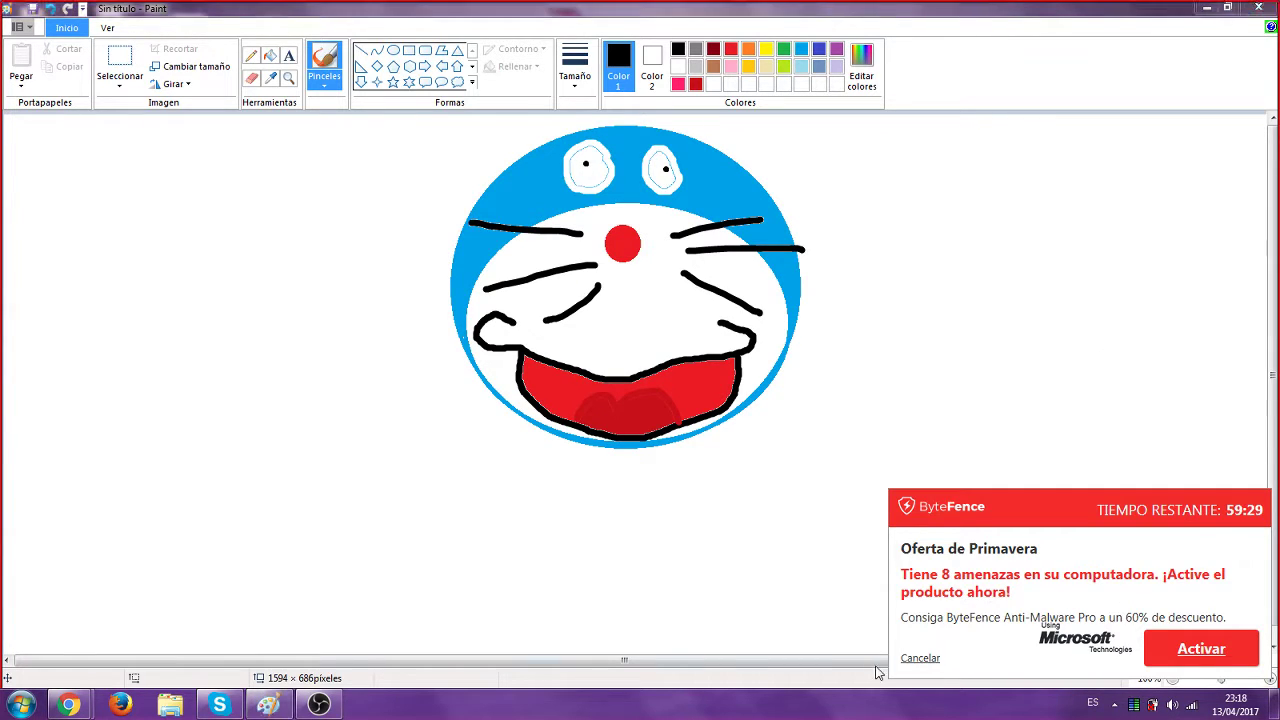
Dismiss the ByteFence offer and start opening another image in place of the finished drawing
click(920, 658)
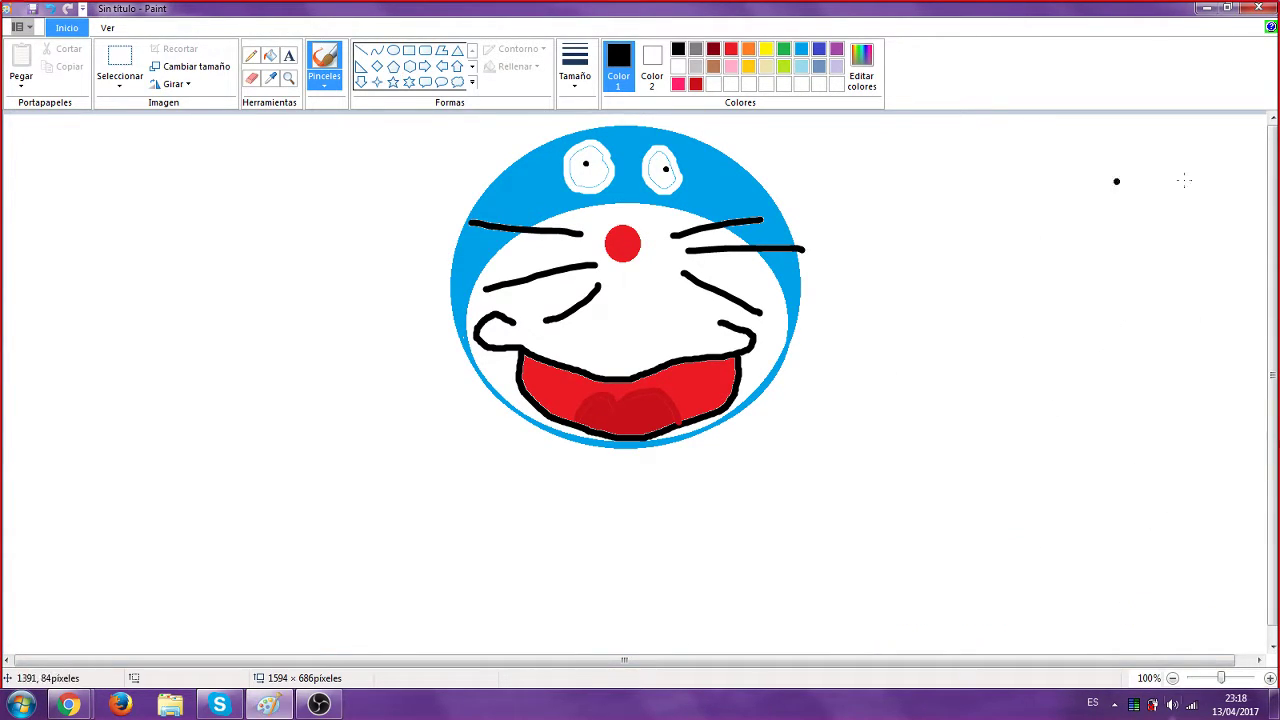
click(30, 30)
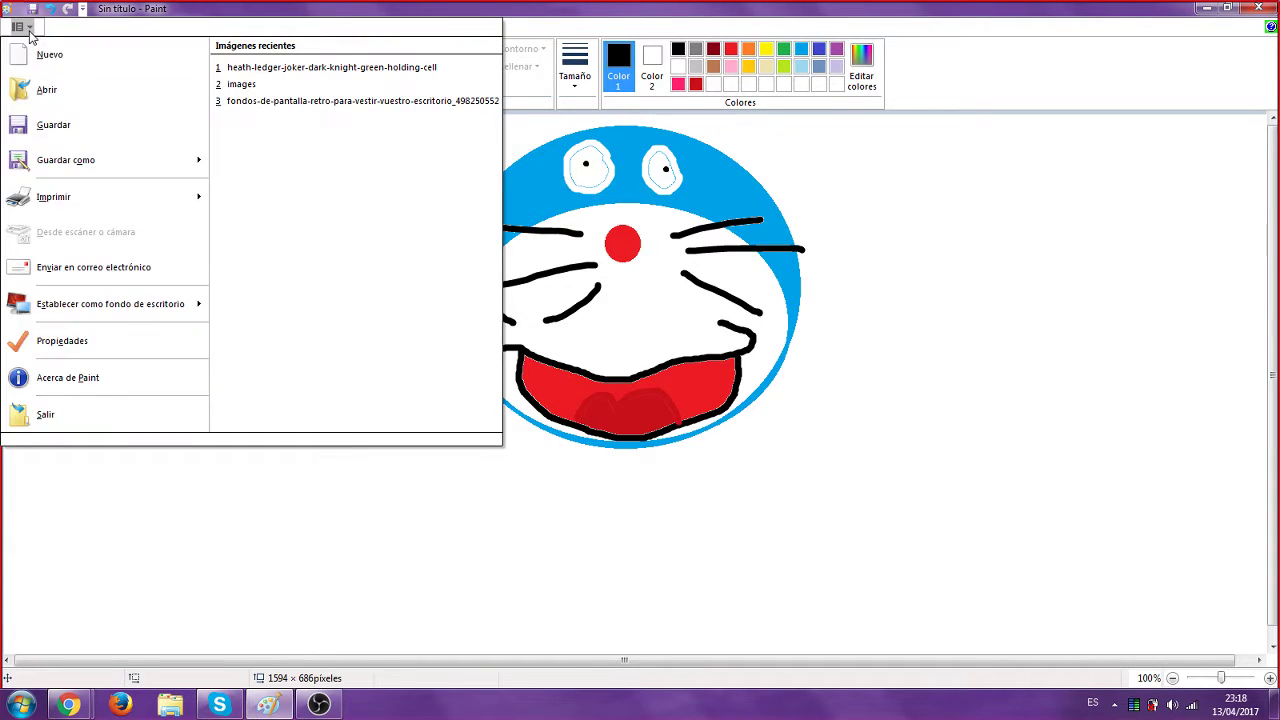
click(84, 88)
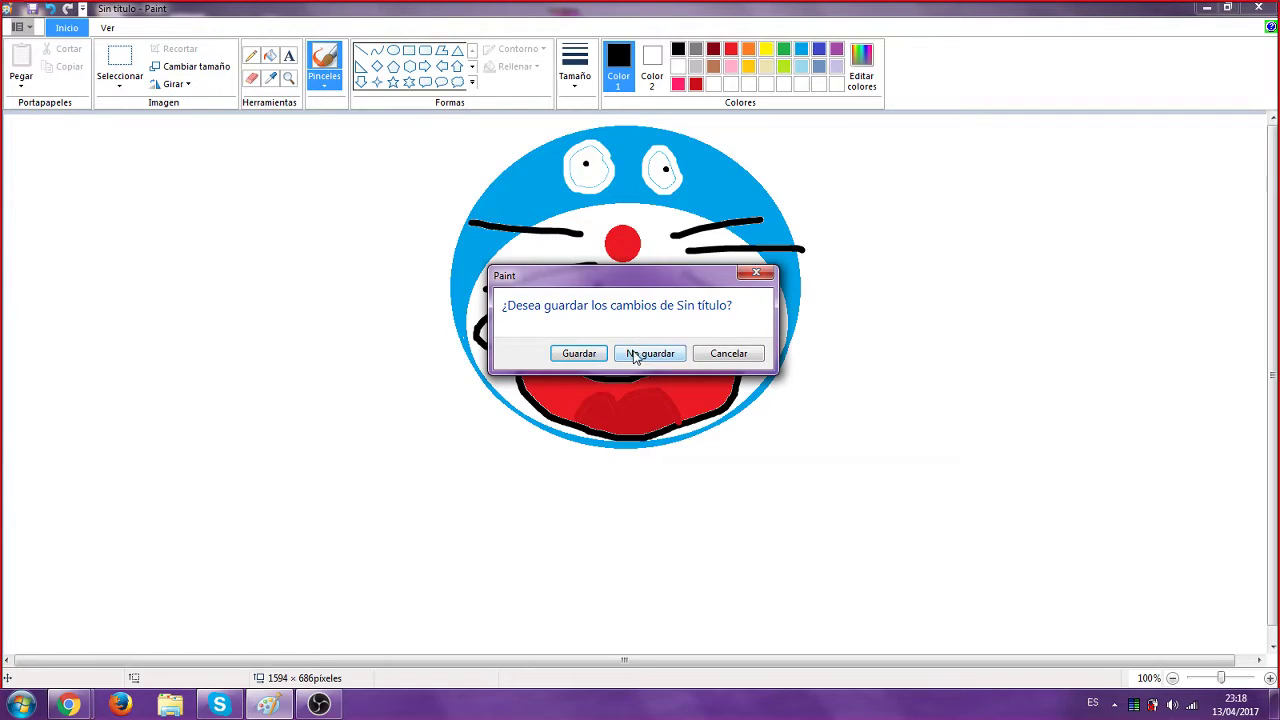
Discard the unsaved drawing to get a blank canvas, and undo the black test scribble made on it
click(637, 353)
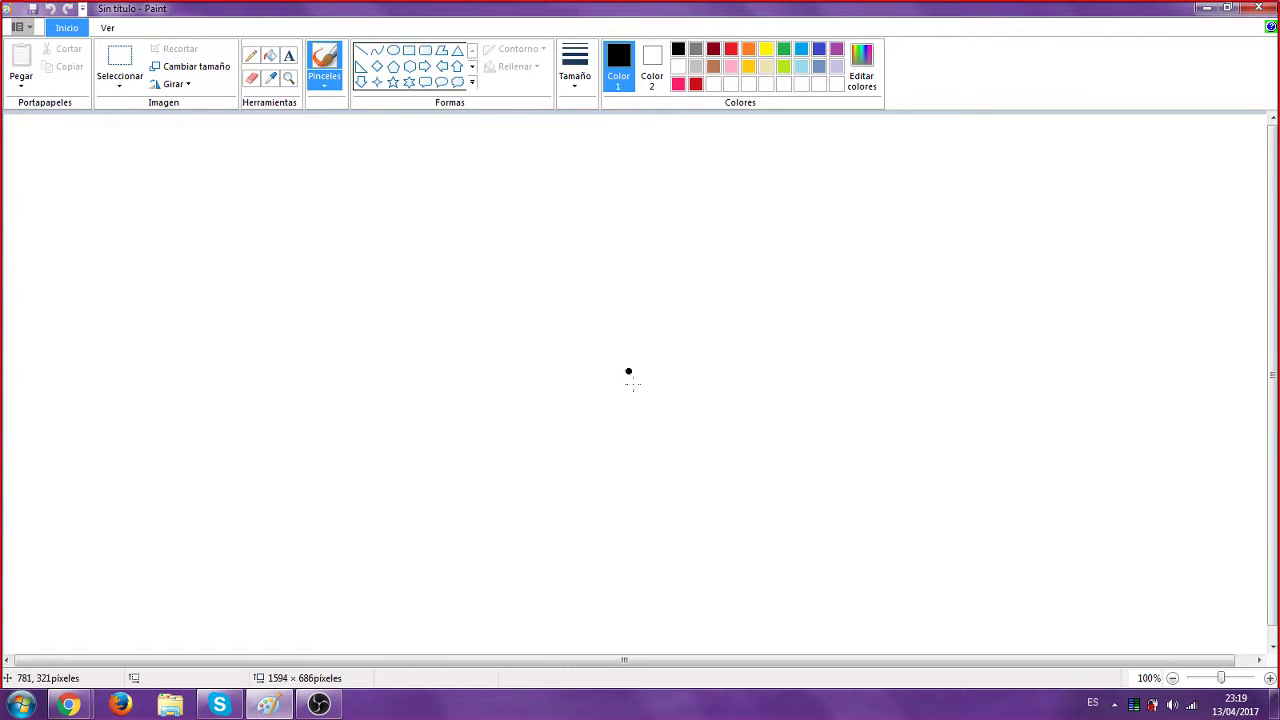
mouse_move(531, 226)
mouse_down()
mouse_move(476, 217)
mouse_move(495, 238)
mouse_move(440, 218)
mouse_move(470, 241)
mouse_move(401, 234)
mouse_move(453, 263)
mouse_move(378, 259)
mouse_move(415, 280)
mouse_move(370, 303)
mouse_move(447, 308)
mouse_move(399, 322)
mouse_move(445, 285)
mouse_move(401, 338)
mouse_move(463, 288)
mouse_move(450, 330)
mouse_up()
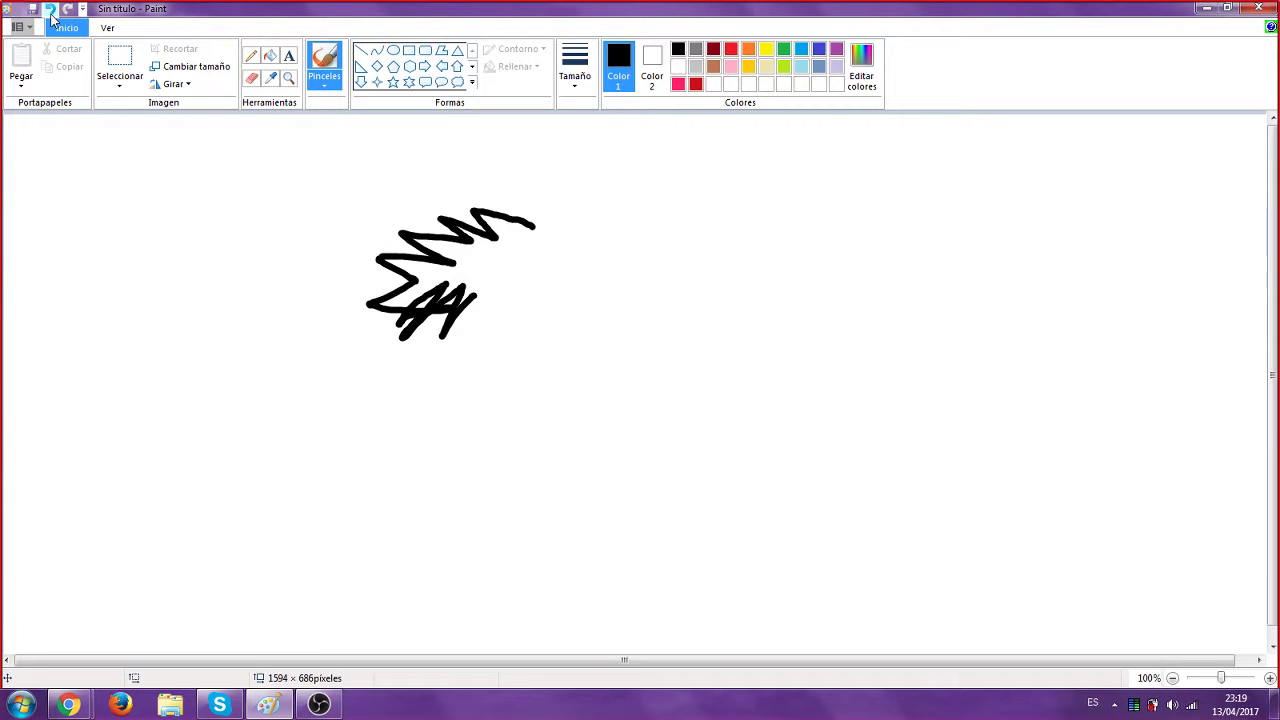
click(50, 8)
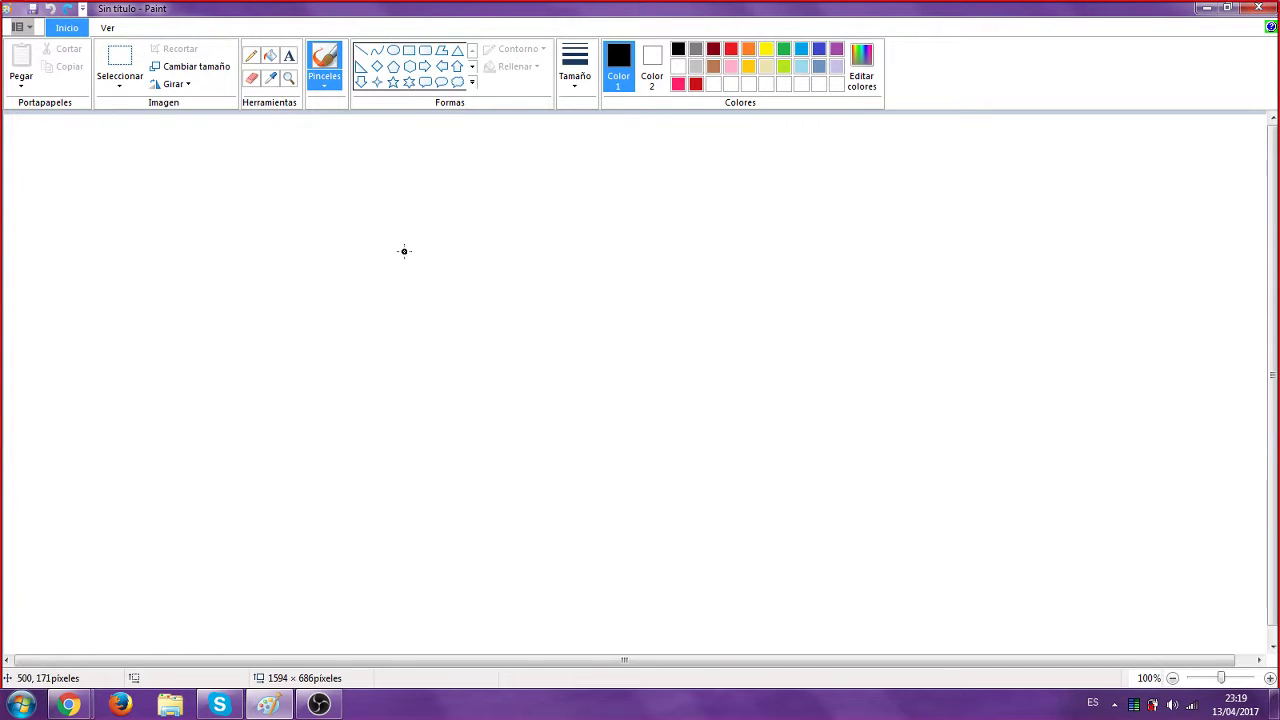
Draw the jaw line, the side of the face with its large rounded ear, and both neck lines with the black brush
drag(403, 251, 418, 341)
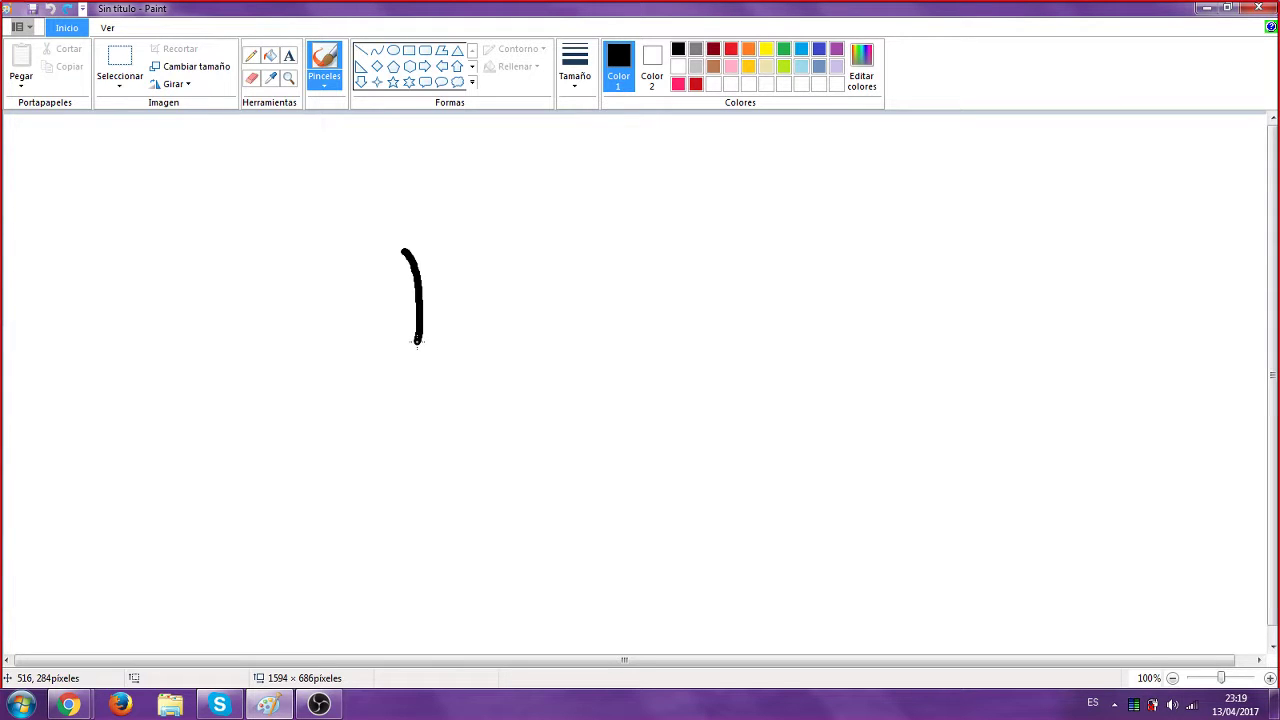
mouse_move(418, 341)
mouse_down()
mouse_move(492, 435)
mouse_move(516, 443)
mouse_move(592, 423)
mouse_up()
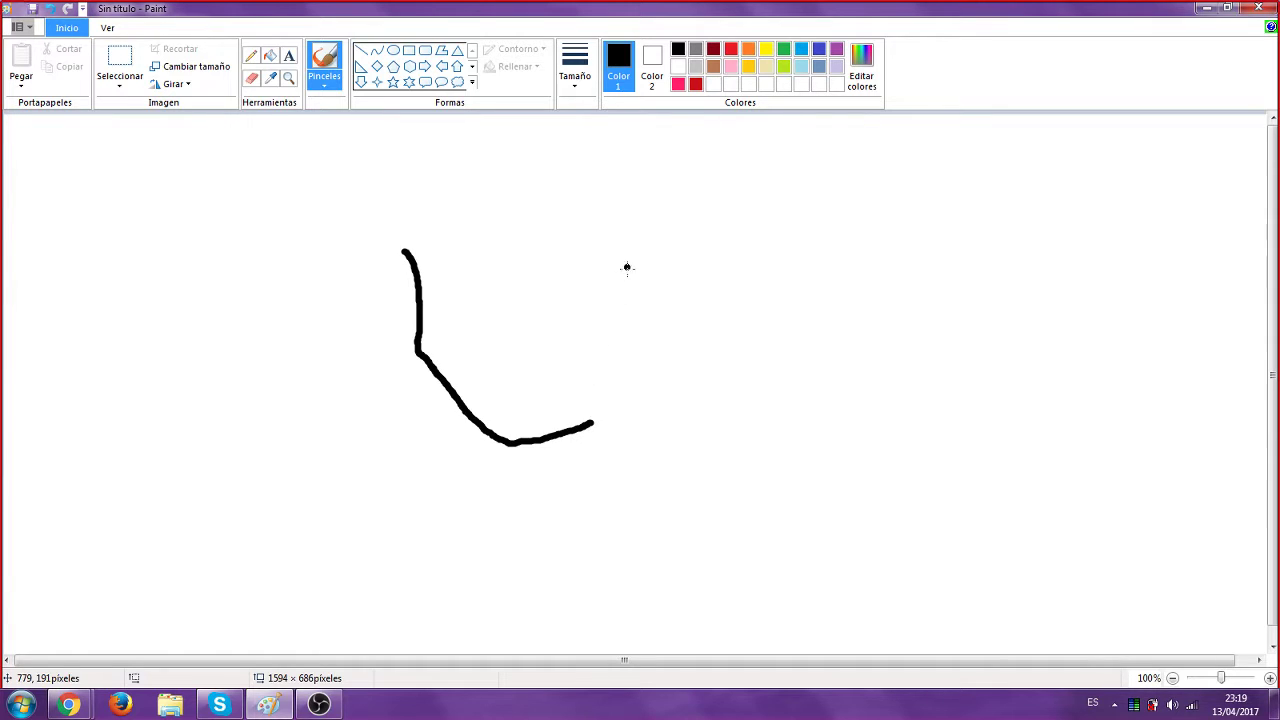
mouse_move(625, 239)
mouse_down()
mouse_move(648, 336)
mouse_move(678, 261)
mouse_move(712, 264)
mouse_move(742, 318)
mouse_move(723, 374)
mouse_move(669, 377)
mouse_move(663, 533)
mouse_up()
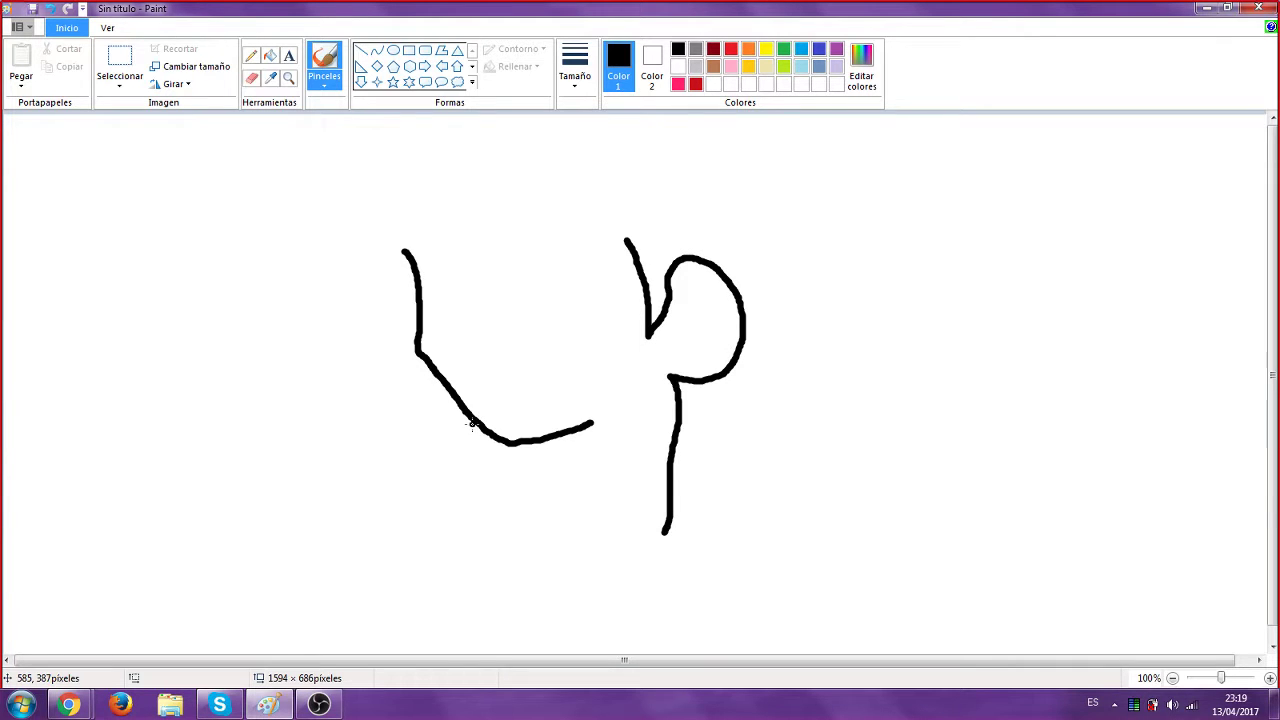
drag(472, 423, 467, 517)
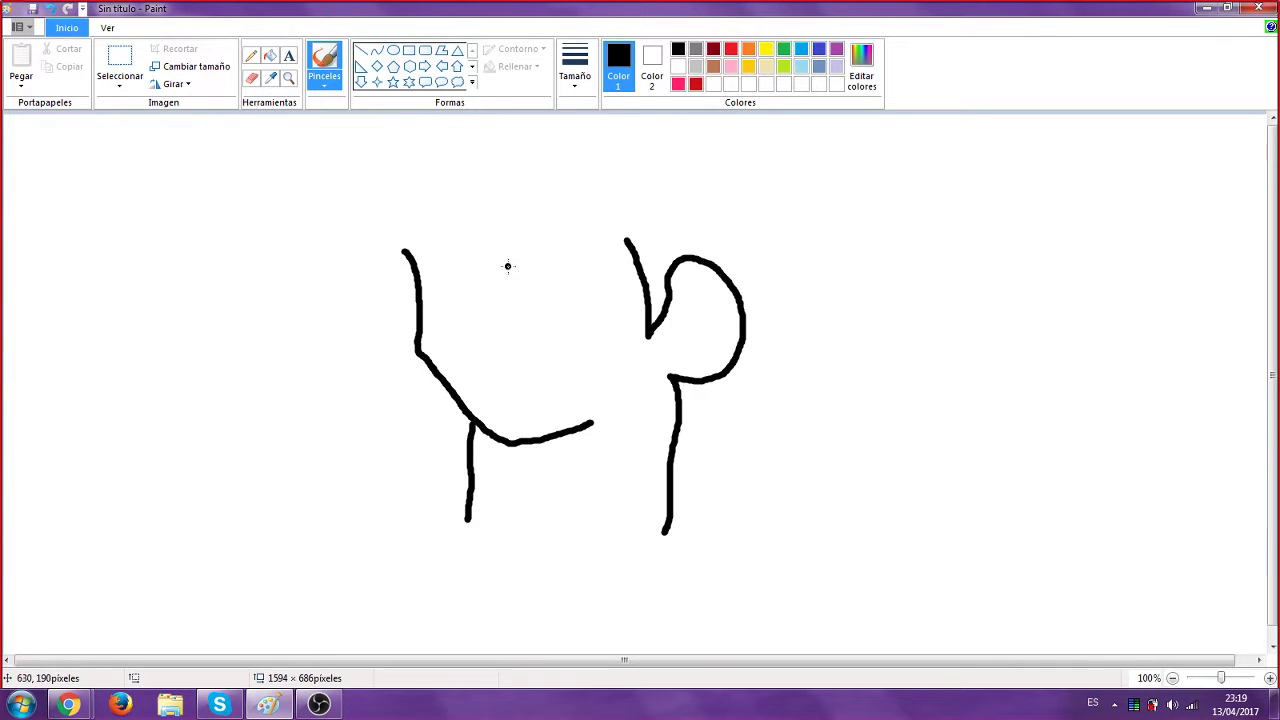
click(498, 483)
key(ctrl+z)
Draw a curved neckline in red across the base of the neck
click(731, 48)
drag(463, 513, 646, 573)
click(51, 8)
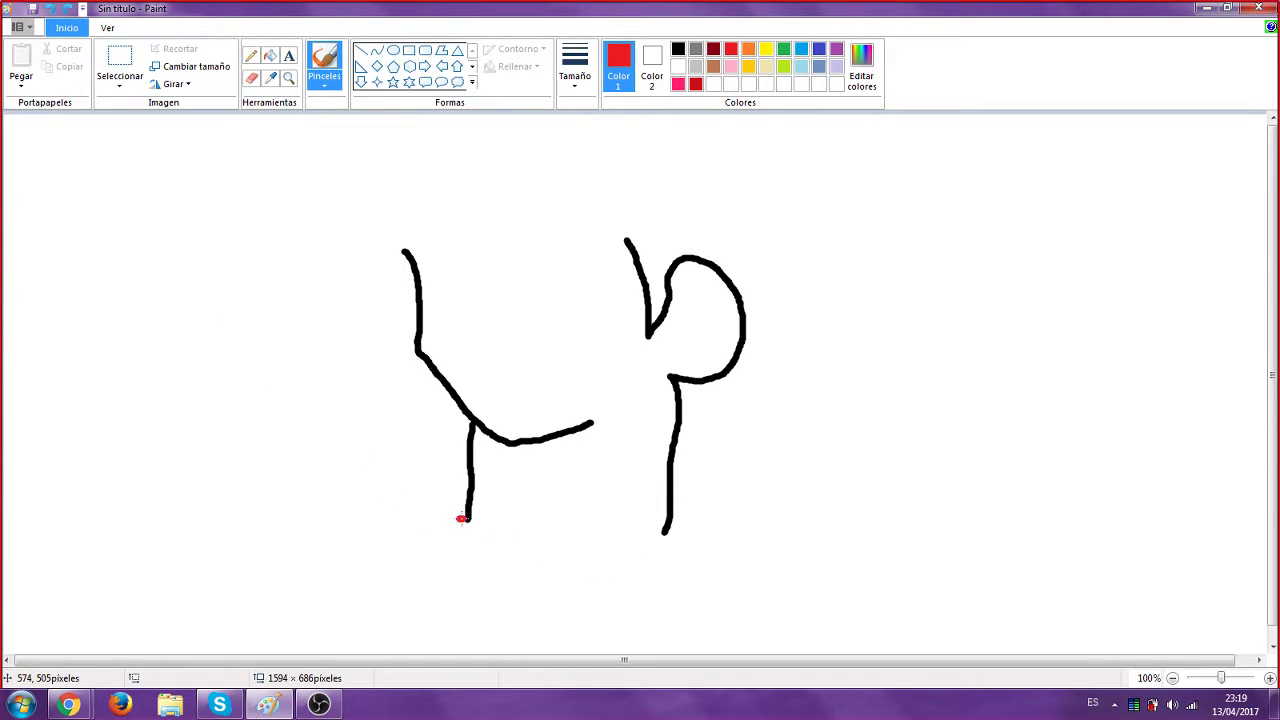
mouse_move(457, 518)
mouse_down()
mouse_move(600, 543)
mouse_move(657, 545)
mouse_move(707, 527)
mouse_up()
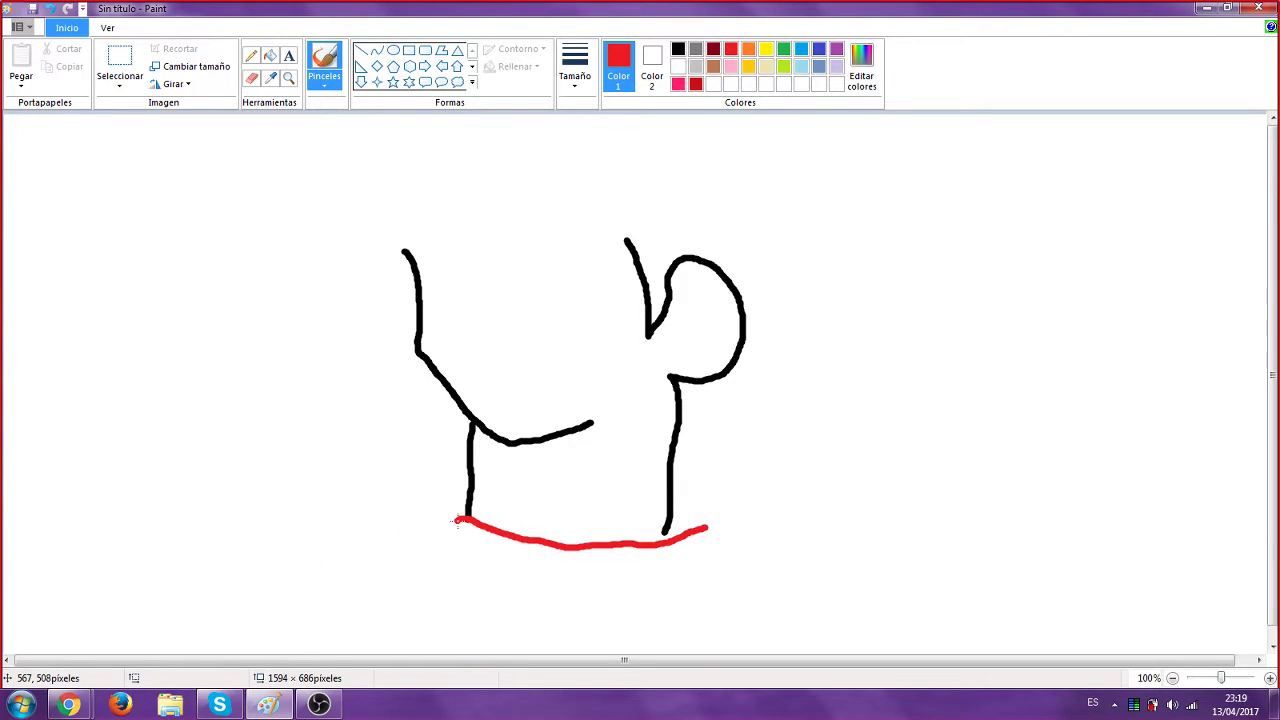
Extend the red neckline into both shoulders down to the canvas edge and add a second red contour just inside them
mouse_move(463, 518)
mouse_down()
mouse_move(302, 564)
mouse_move(296, 652)
mouse_up()
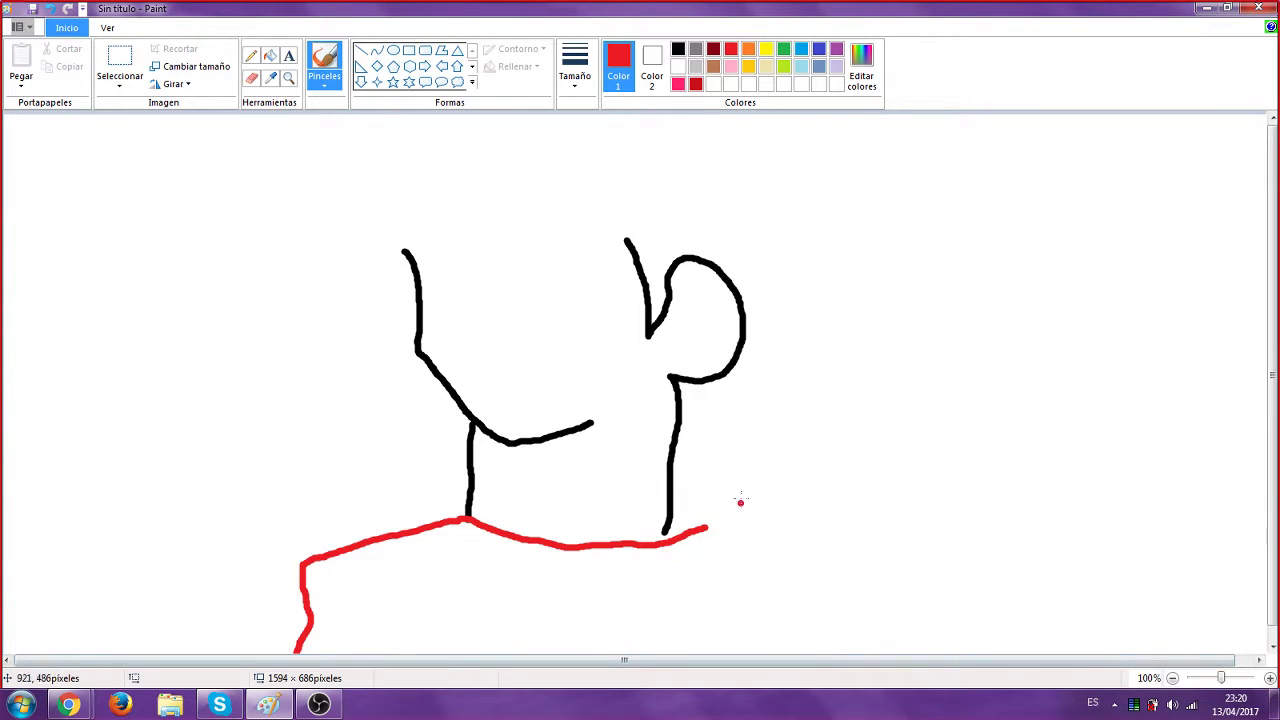
drag(705, 530, 718, 658)
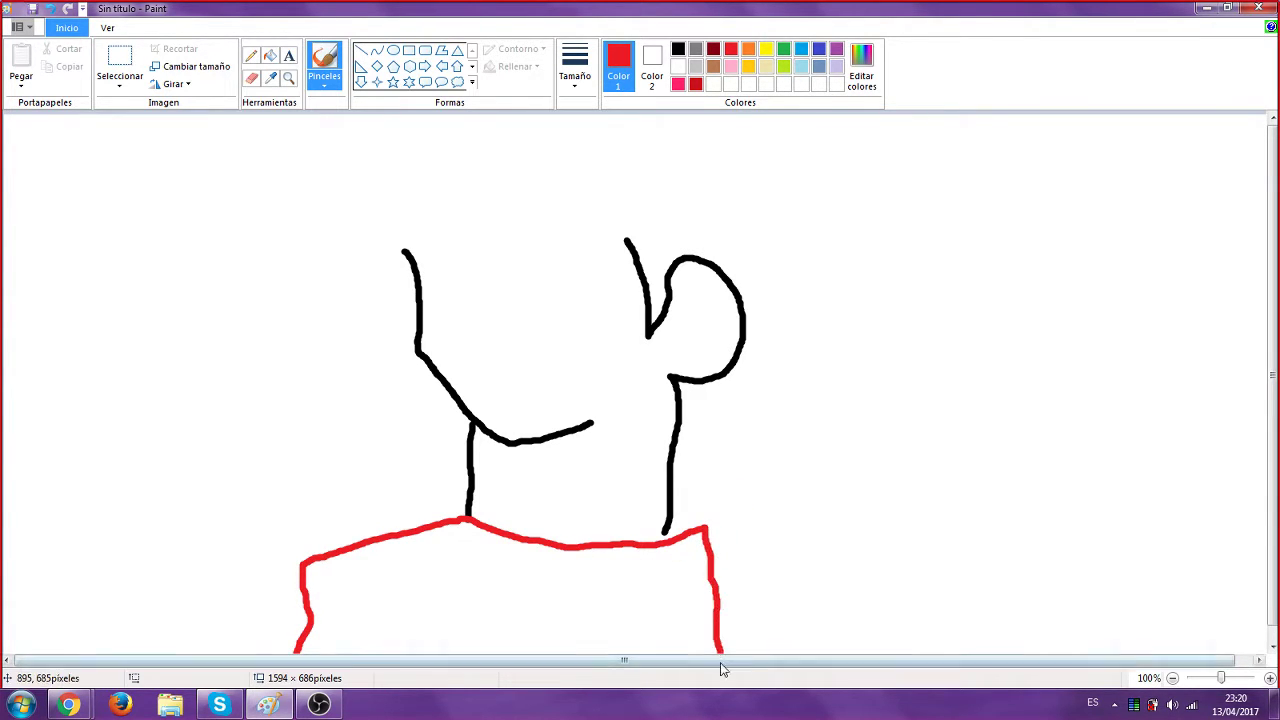
click(50, 8)
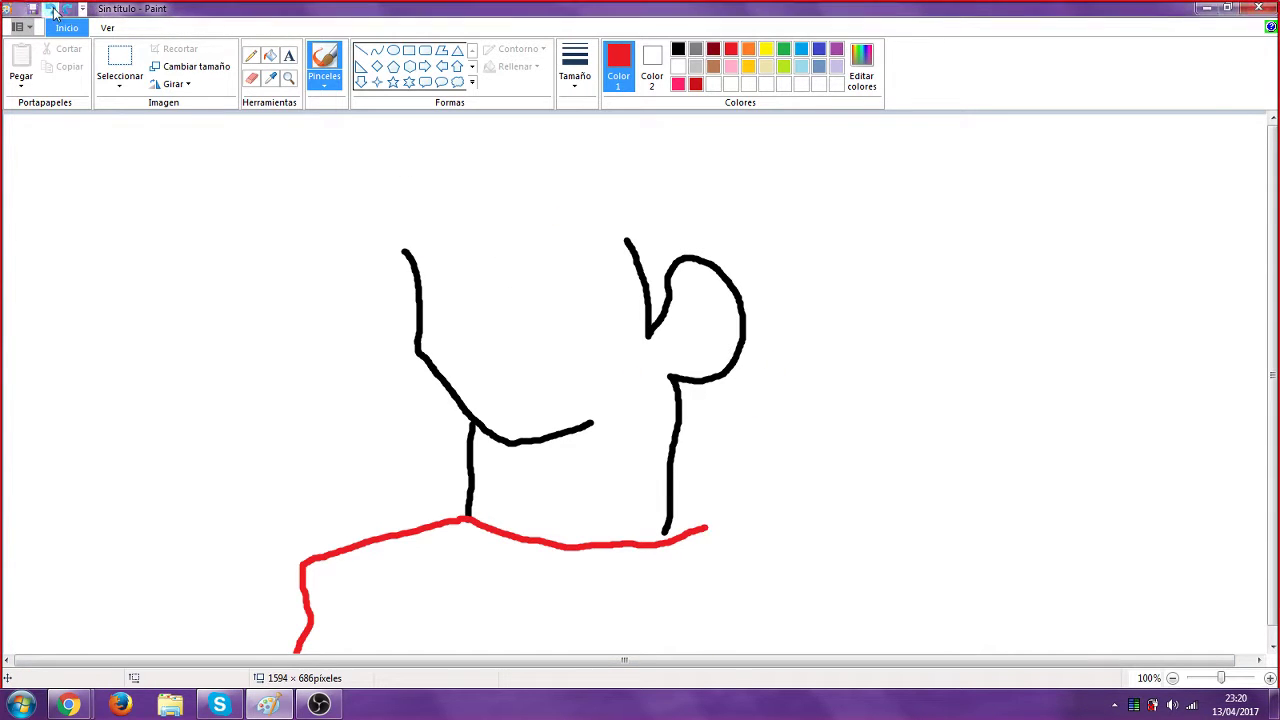
mouse_move(708, 527)
mouse_down()
mouse_move(764, 563)
mouse_move(793, 648)
mouse_up()
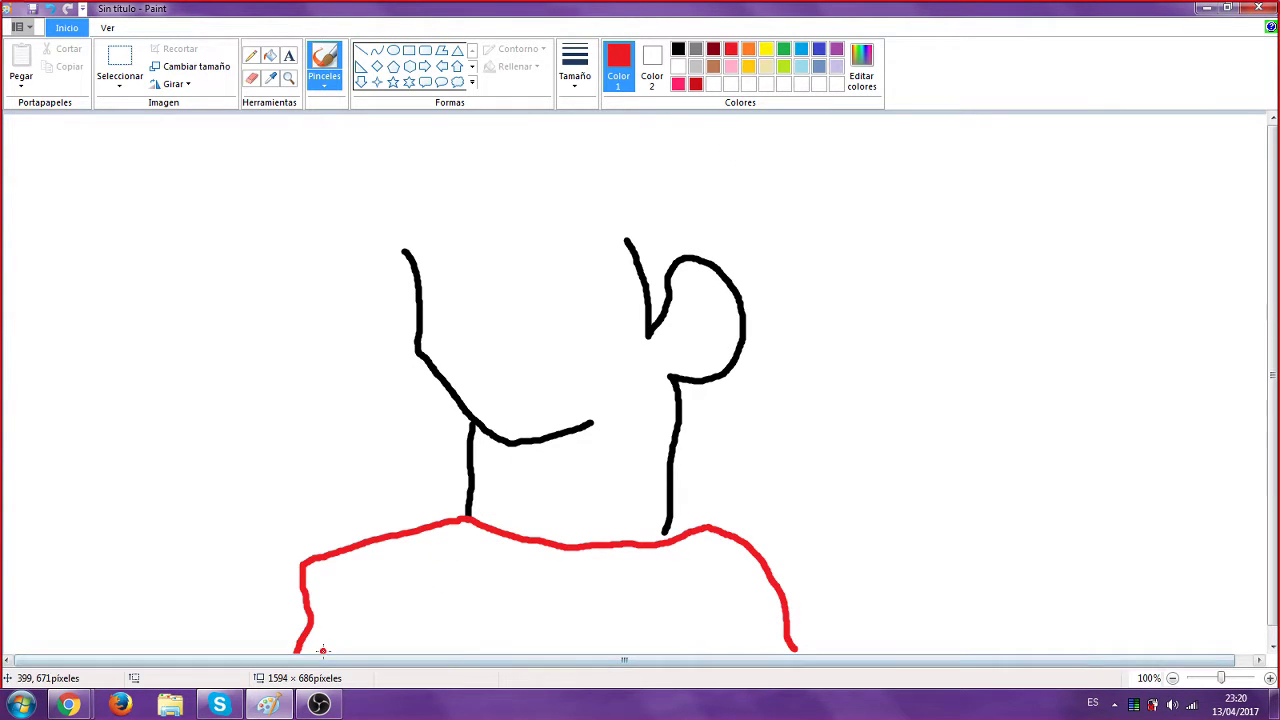
mouse_move(321, 652)
mouse_down()
mouse_move(340, 572)
mouse_move(455, 542)
mouse_move(690, 551)
mouse_move(725, 570)
mouse_move(782, 652)
mouse_up()
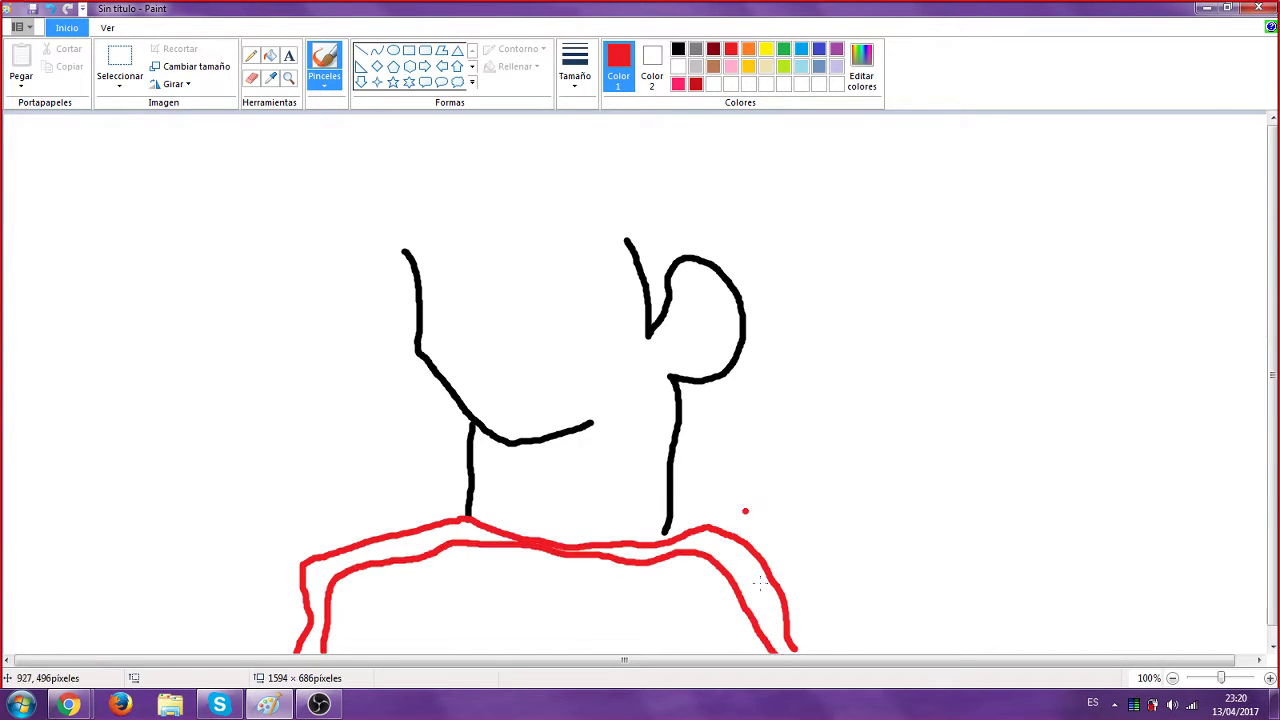
Draw two short black side lines on the torso and a black letter N on the chest
click(678, 50)
drag(434, 608, 426, 652)
drag(659, 607, 666, 652)
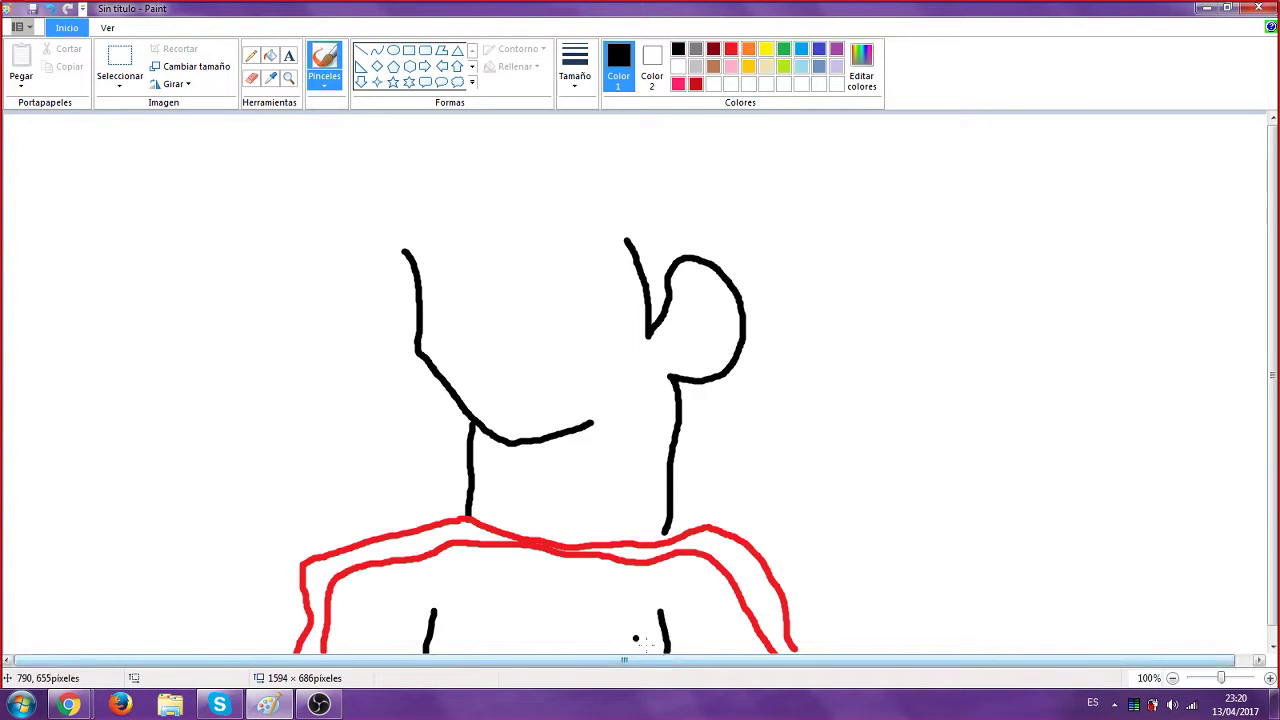
mouse_move(569, 644)
mouse_down()
mouse_move(557, 605)
mouse_move(621, 655)
mouse_move(619, 610)
mouse_up()
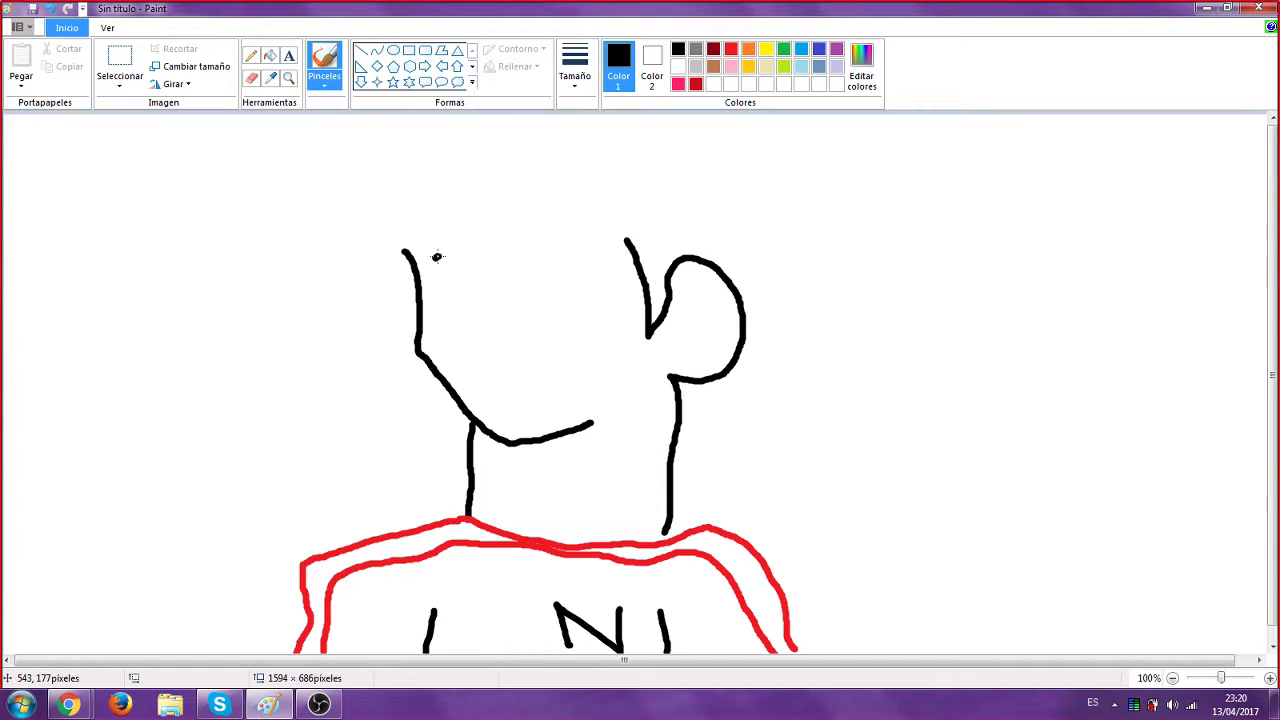
Draw both eyebrows and upper eyelids, then add the lower lids and irises with a thinner black brush
mouse_move(435, 256)
mouse_down()
mouse_move(489, 268)
mouse_move(598, 262)
mouse_up()
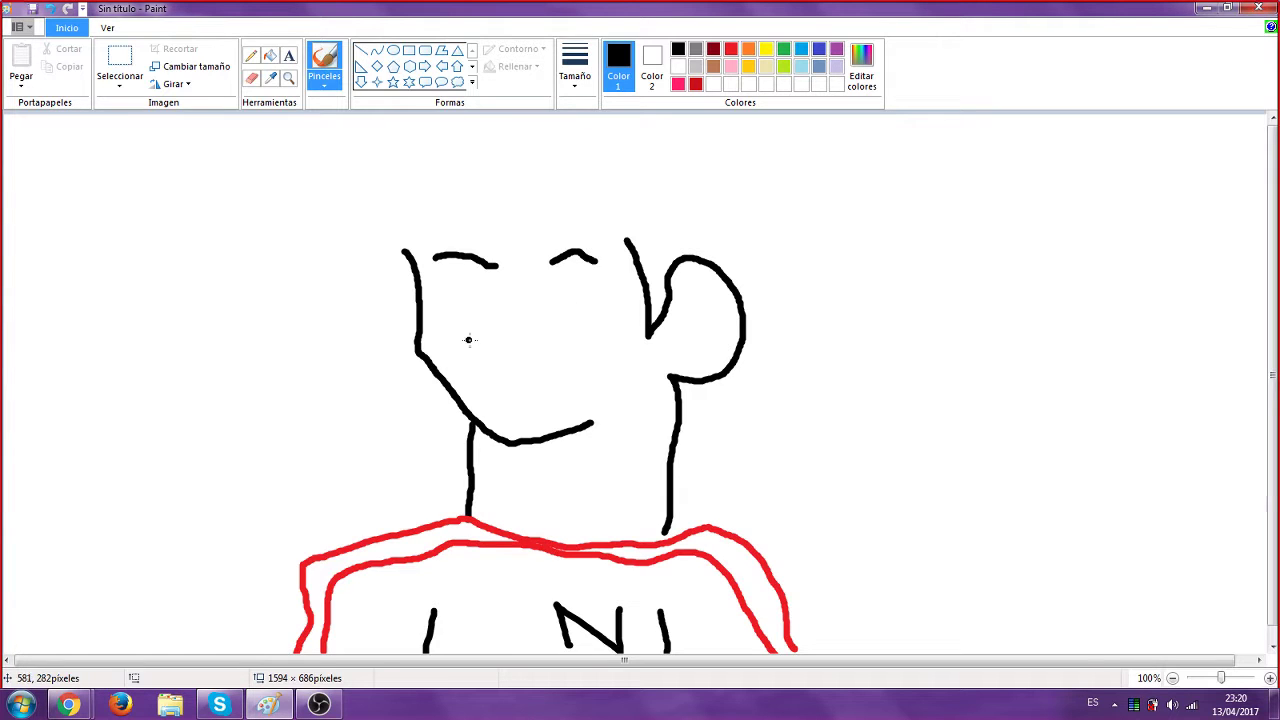
mouse_move(440, 281)
mouse_down()
mouse_move(494, 285)
mouse_move(610, 276)
mouse_up()
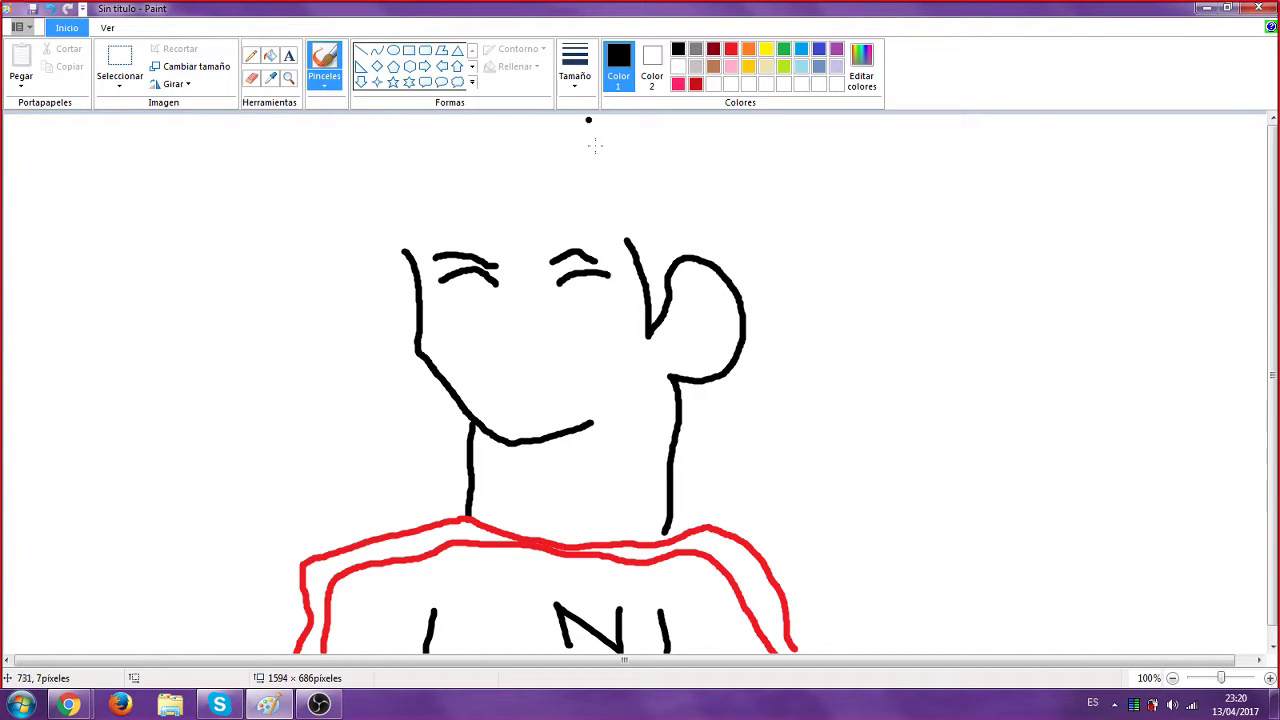
click(575, 62)
click(583, 174)
drag(447, 314, 499, 315)
mouse_move(464, 271)
mouse_down()
mouse_move(452, 298)
mouse_move(464, 322)
mouse_move(492, 296)
mouse_move(478, 268)
mouse_up()
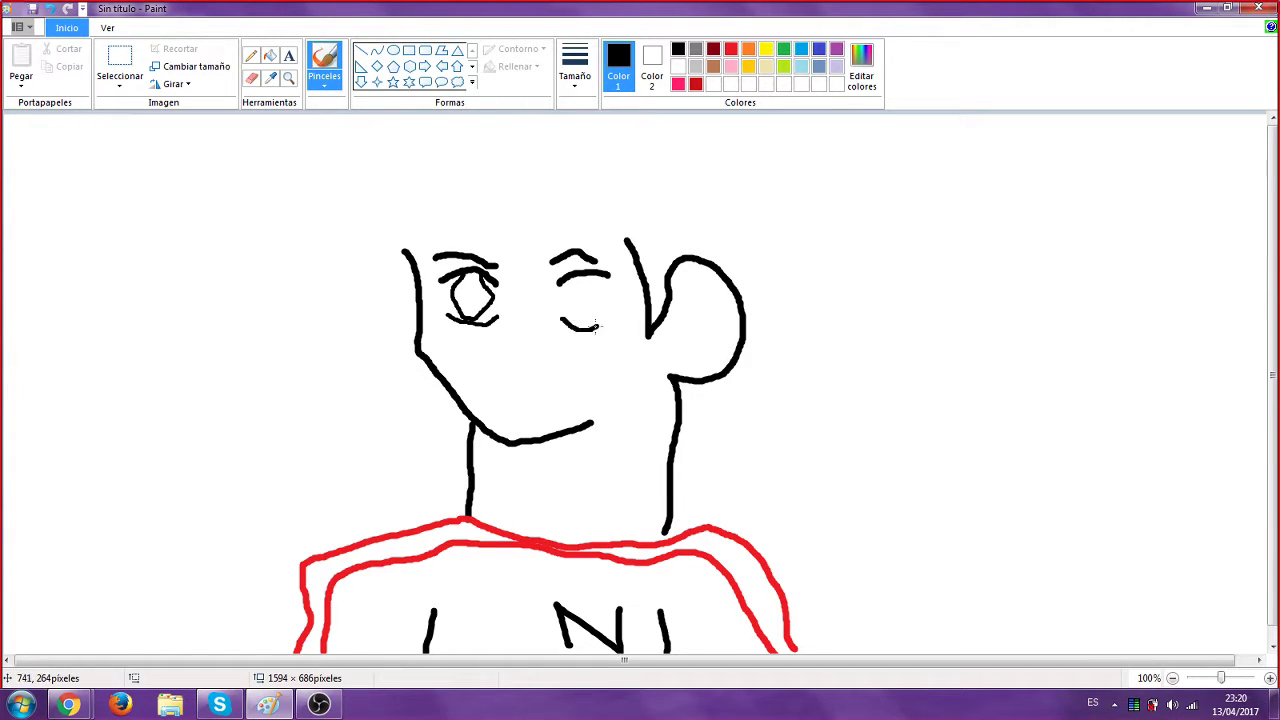
click(587, 297)
mouse_move(596, 326)
mouse_down()
mouse_move(610, 318)
mouse_move(562, 310)
mouse_move(576, 329)
mouse_move(600, 302)
mouse_up()
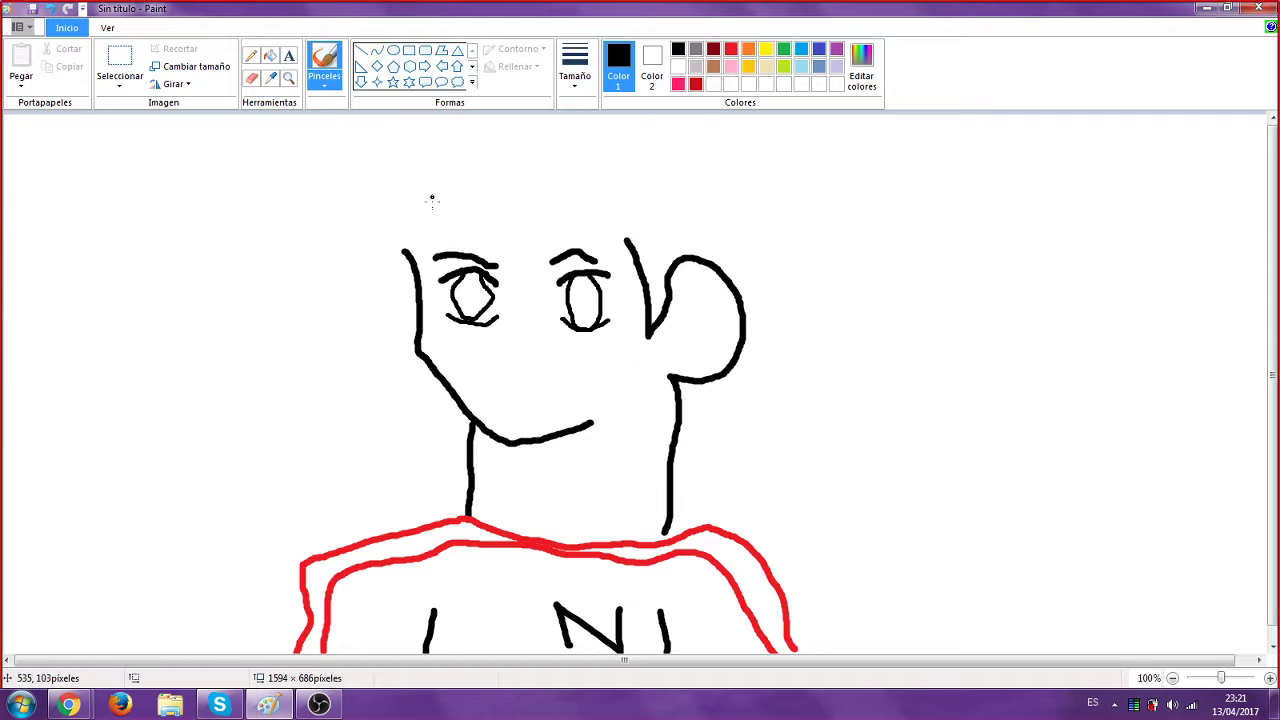
Draw the second, smaller ear, a spiky hair outline with long strands blowing sideways, and a jagged fringe across the forehead
mouse_move(407, 256)
mouse_down()
mouse_move(388, 281)
mouse_move(384, 324)
mouse_move(416, 350)
mouse_up()
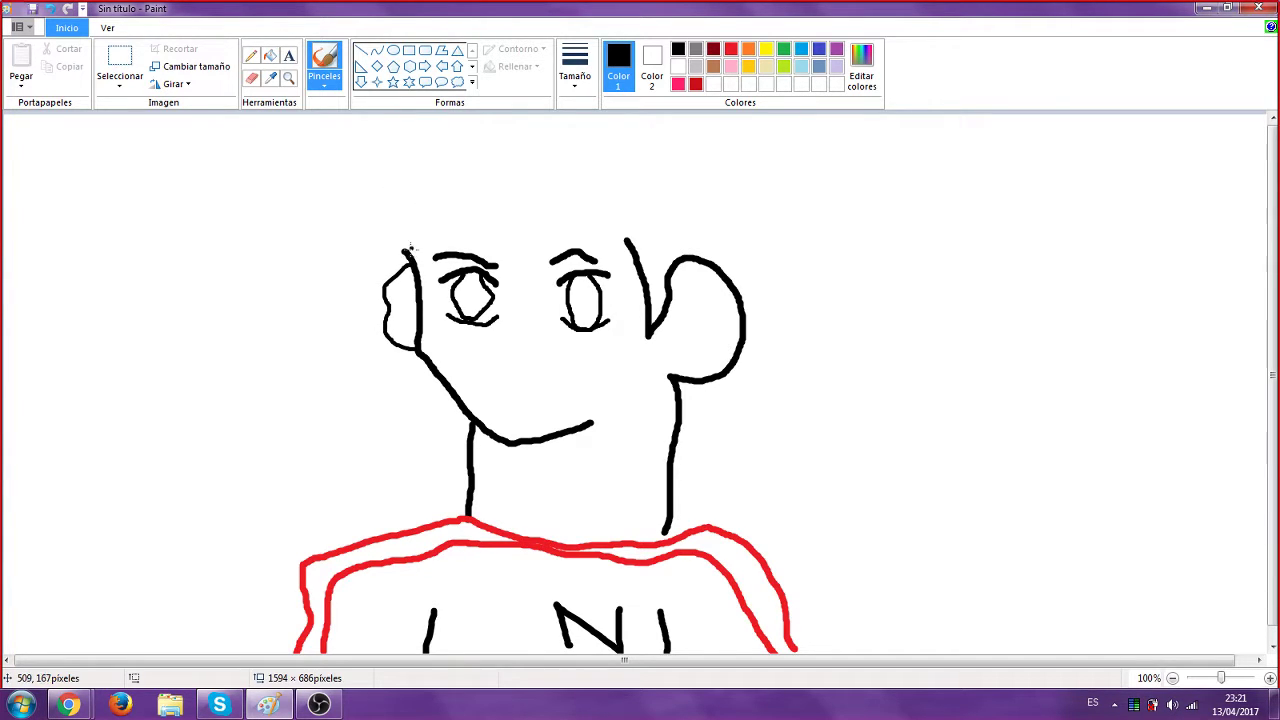
mouse_move(410, 245)
mouse_down()
mouse_move(374, 271)
mouse_move(396, 228)
mouse_move(355, 205)
mouse_move(391, 217)
mouse_move(379, 168)
mouse_move(411, 190)
mouse_move(396, 163)
mouse_move(460, 155)
mouse_move(490, 122)
mouse_move(504, 160)
mouse_move(619, 131)
mouse_move(585, 157)
mouse_move(672, 139)
mouse_move(942, 132)
mouse_move(730, 190)
mouse_move(1022, 231)
mouse_move(1026, 257)
mouse_move(770, 222)
mouse_move(845, 338)
mouse_move(697, 237)
mouse_up()
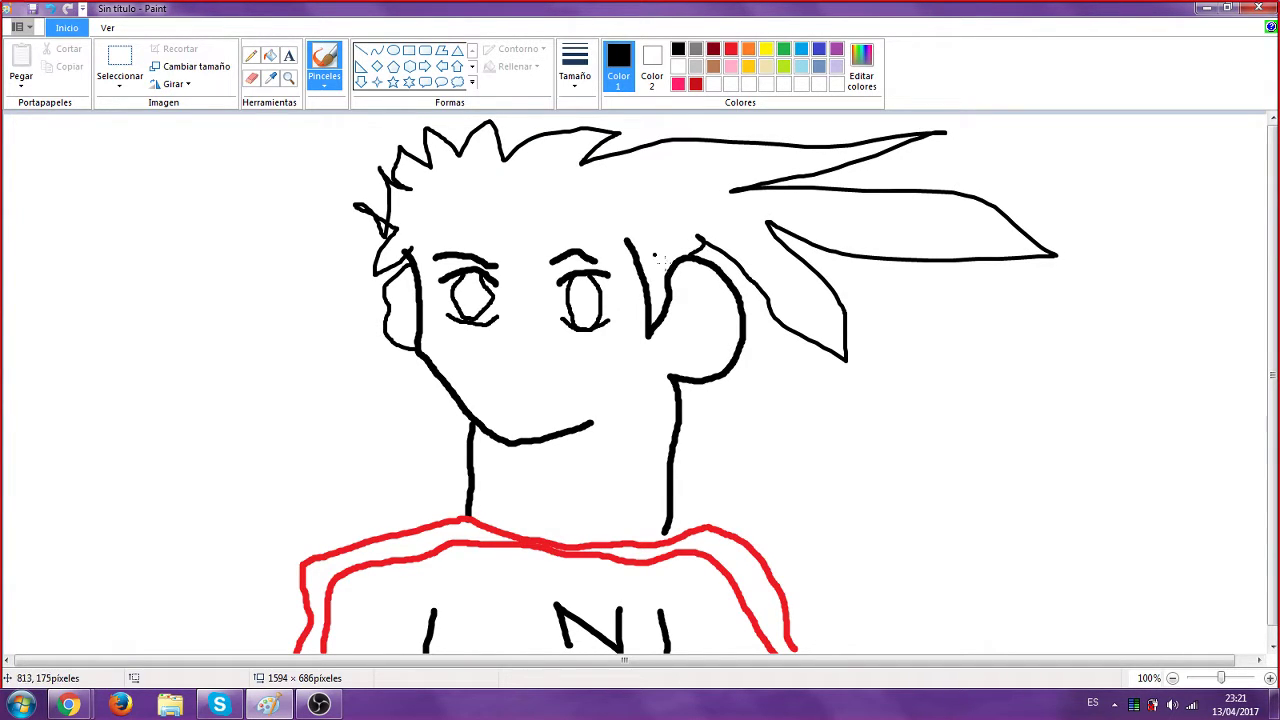
mouse_move(624, 238)
mouse_down()
mouse_move(564, 243)
mouse_move(538, 272)
mouse_move(526, 226)
mouse_move(499, 227)
mouse_move(463, 263)
mouse_move(416, 232)
mouse_move(408, 264)
mouse_up()
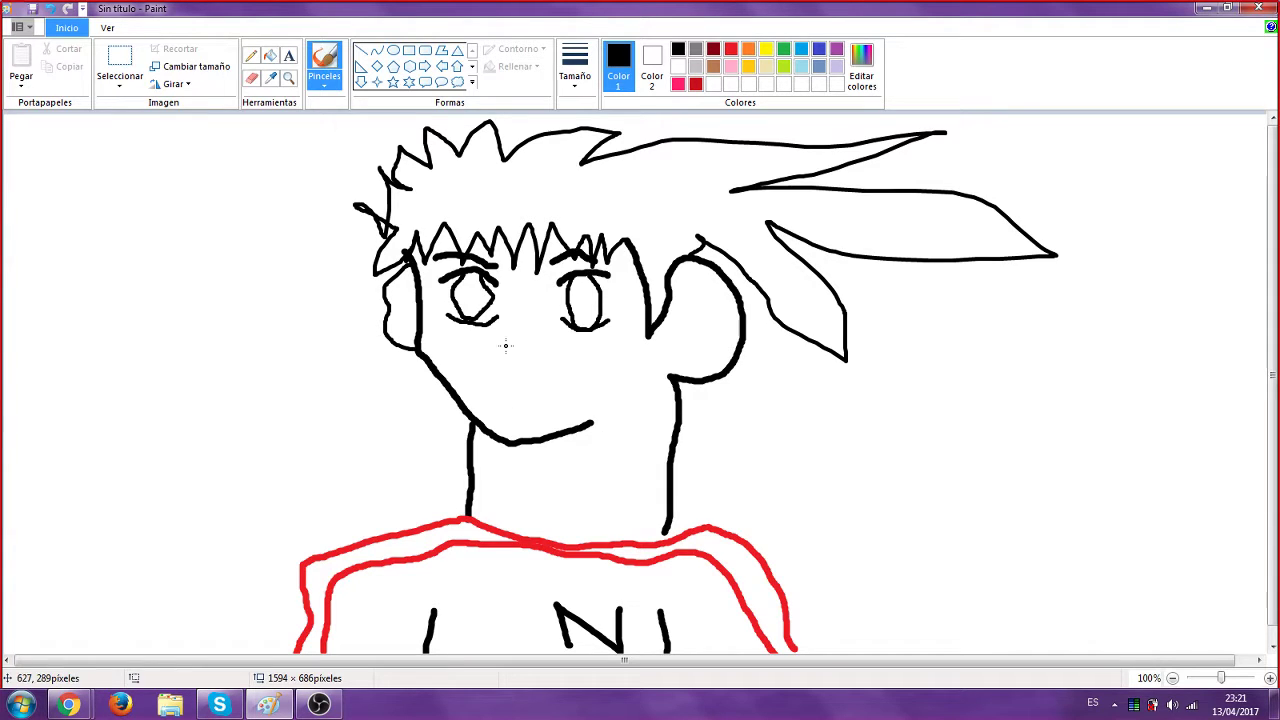
Add the nose, a straight mouth, a short chin line, and small detail strokes inside both irises
mouse_move(532, 311)
mouse_down()
mouse_move(550, 368)
mouse_move(582, 369)
mouse_up()
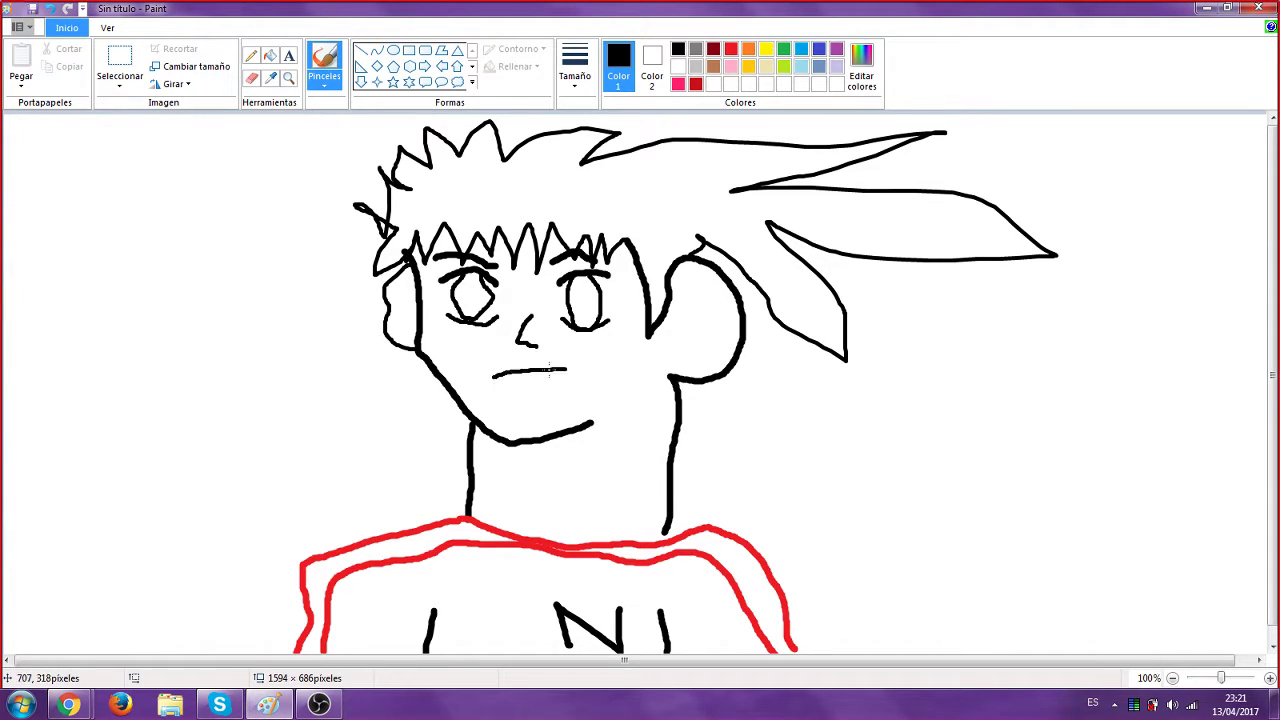
drag(519, 394, 537, 395)
mouse_move(484, 304)
mouse_down()
mouse_move(468, 312)
mouse_move(462, 280)
mouse_move(476, 304)
mouse_move(493, 284)
mouse_up()
mouse_move(577, 289)
mouse_down()
mouse_move(569, 302)
mouse_move(603, 322)
mouse_up()
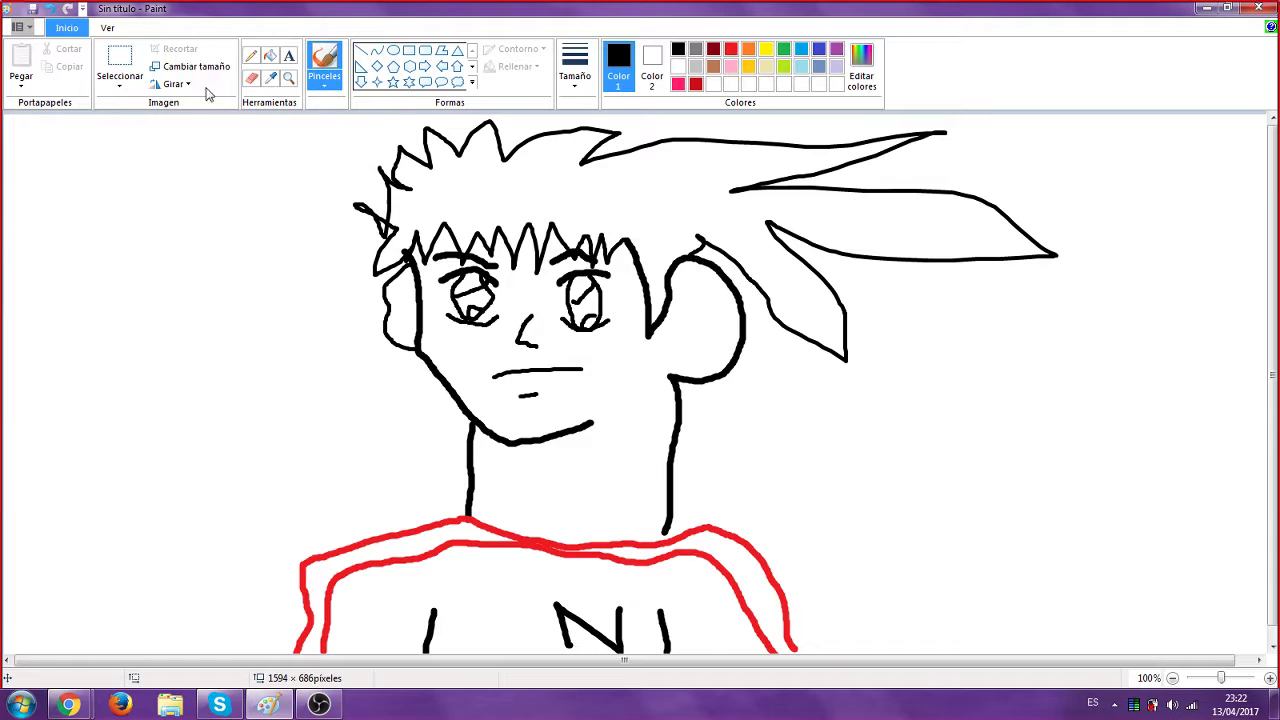
Draw a loose loop over the chin and neck, and start a new image without saving the portrait
click(18, 26)
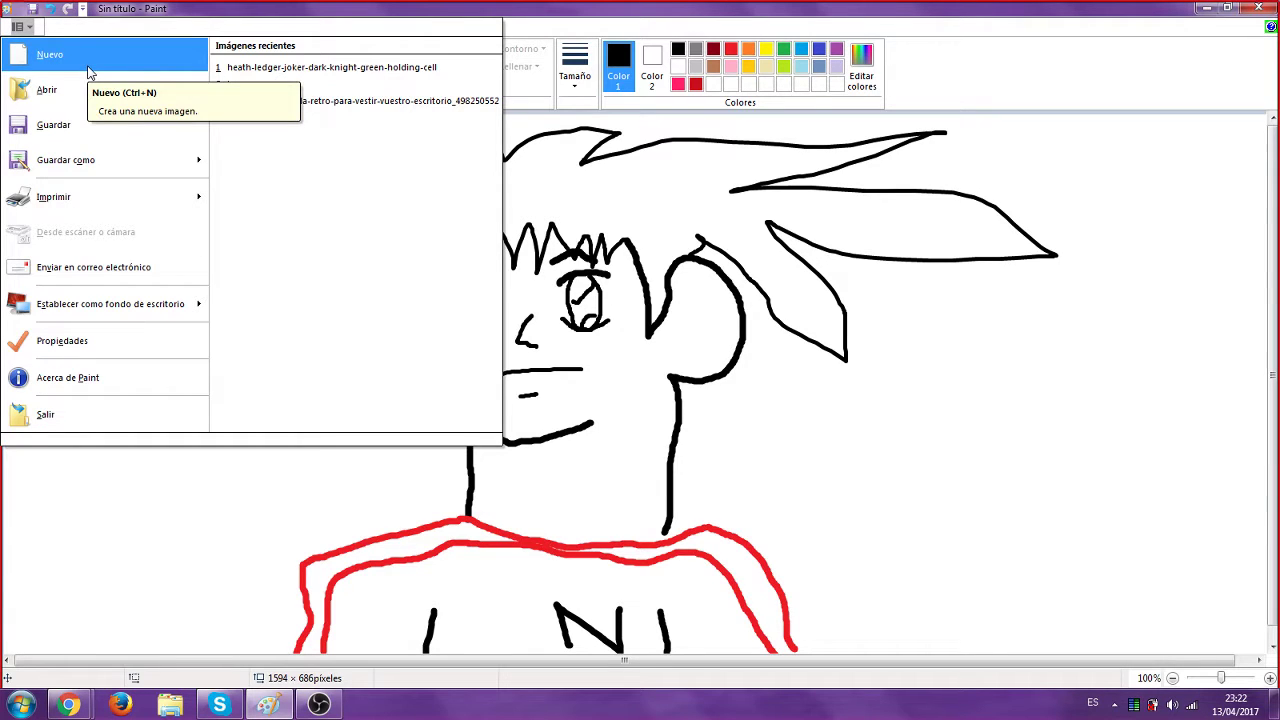
click(849, 429)
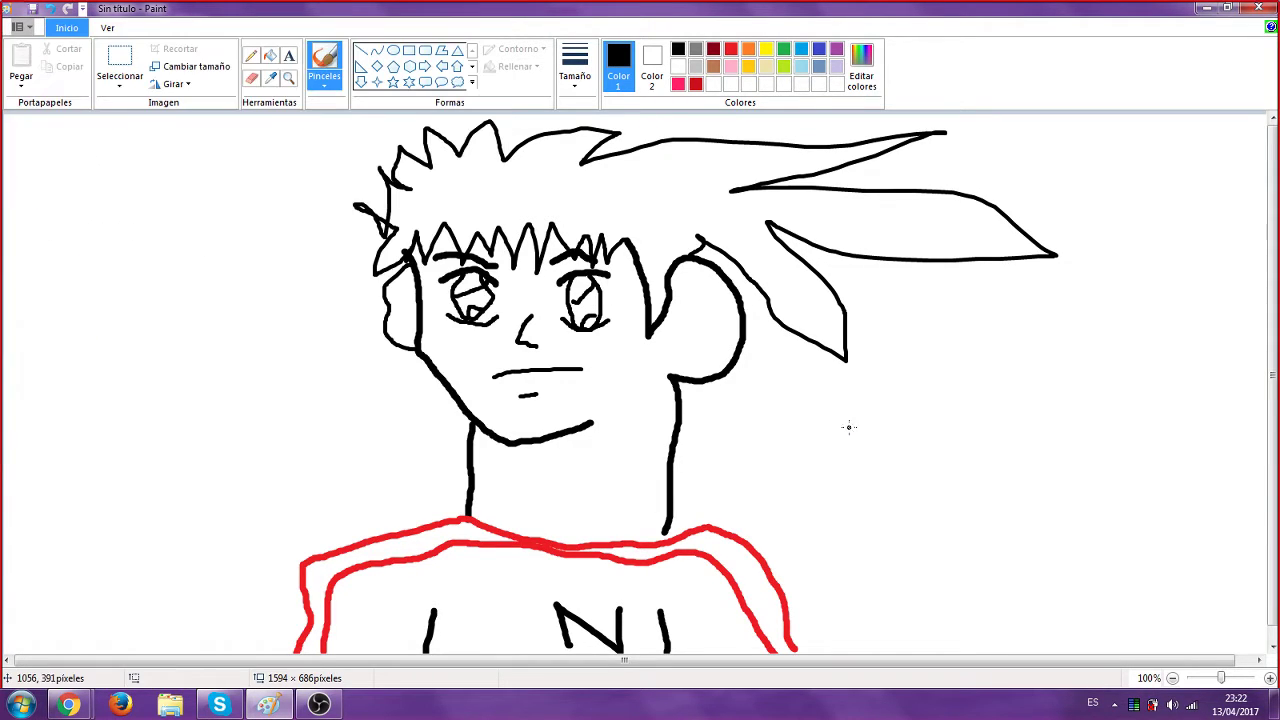
mouse_move(495, 408)
mouse_down()
mouse_move(451, 525)
mouse_move(490, 376)
mouse_move(467, 400)
mouse_up()
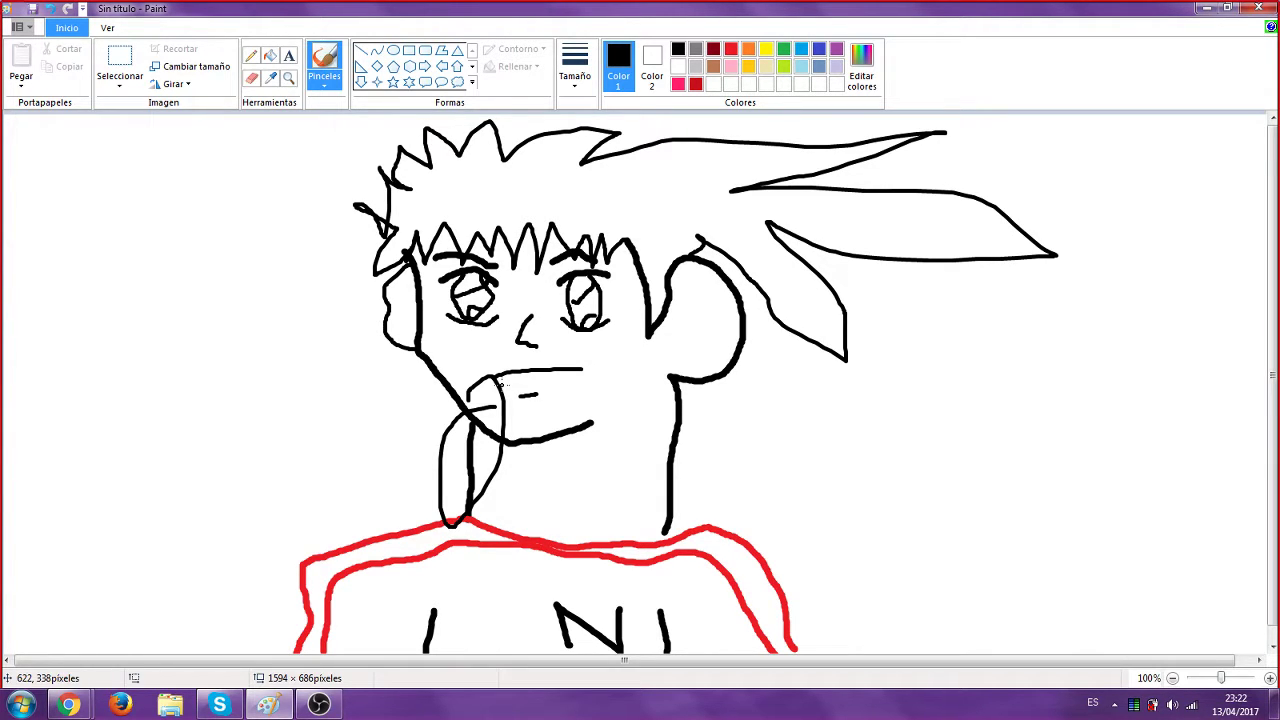
click(20, 27)
click(85, 40)
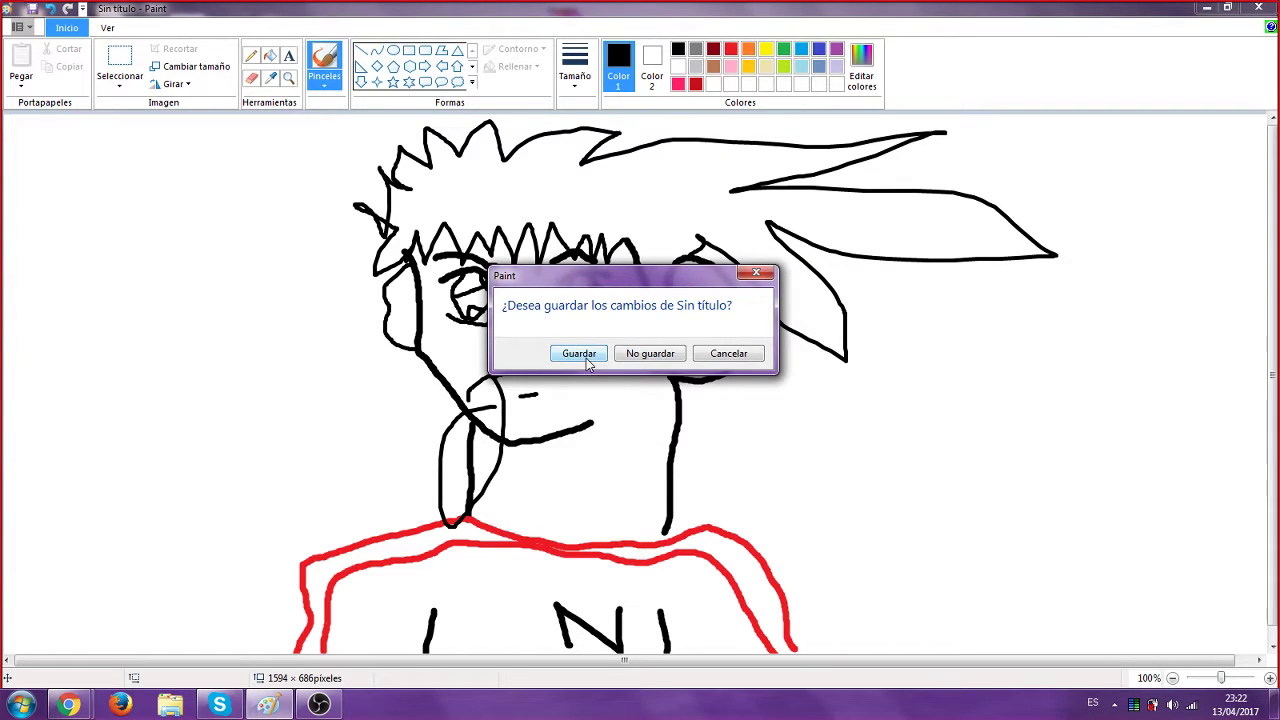
click(675, 356)
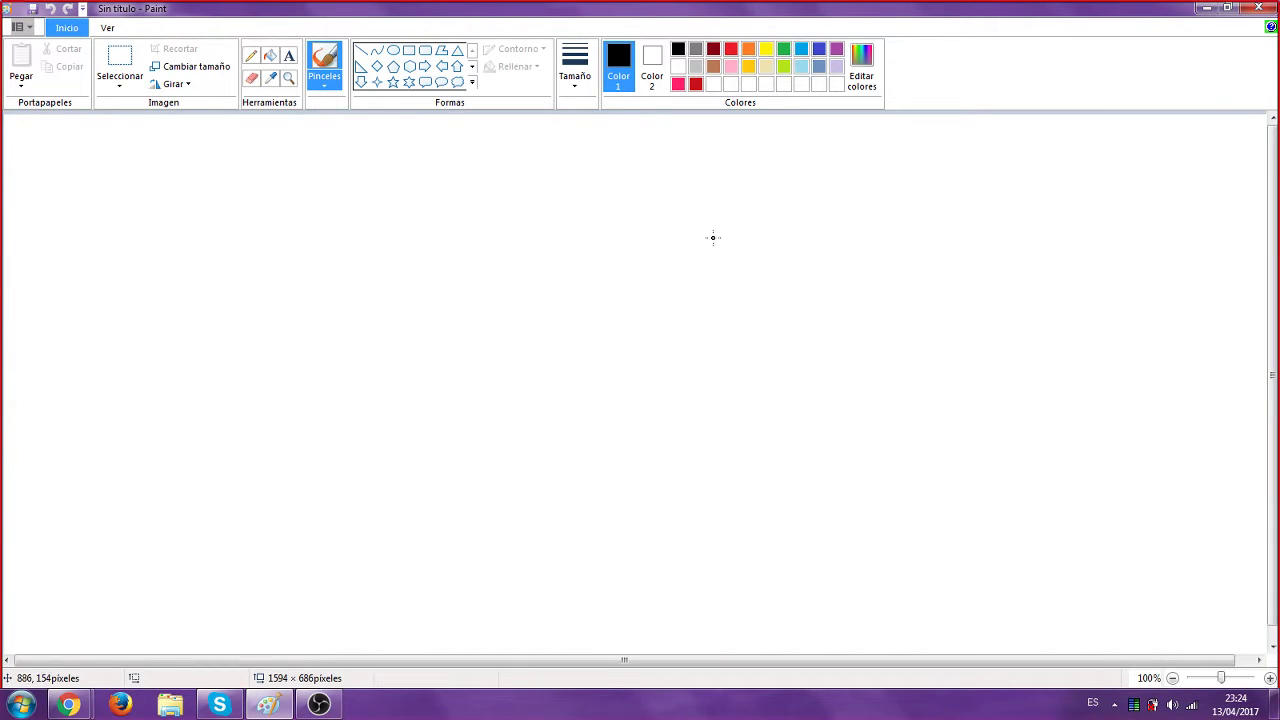
Draw a jagged hair outline with three uneven peaks descending to a large rounded lobe at its lower end
drag(713, 237, 664, 315)
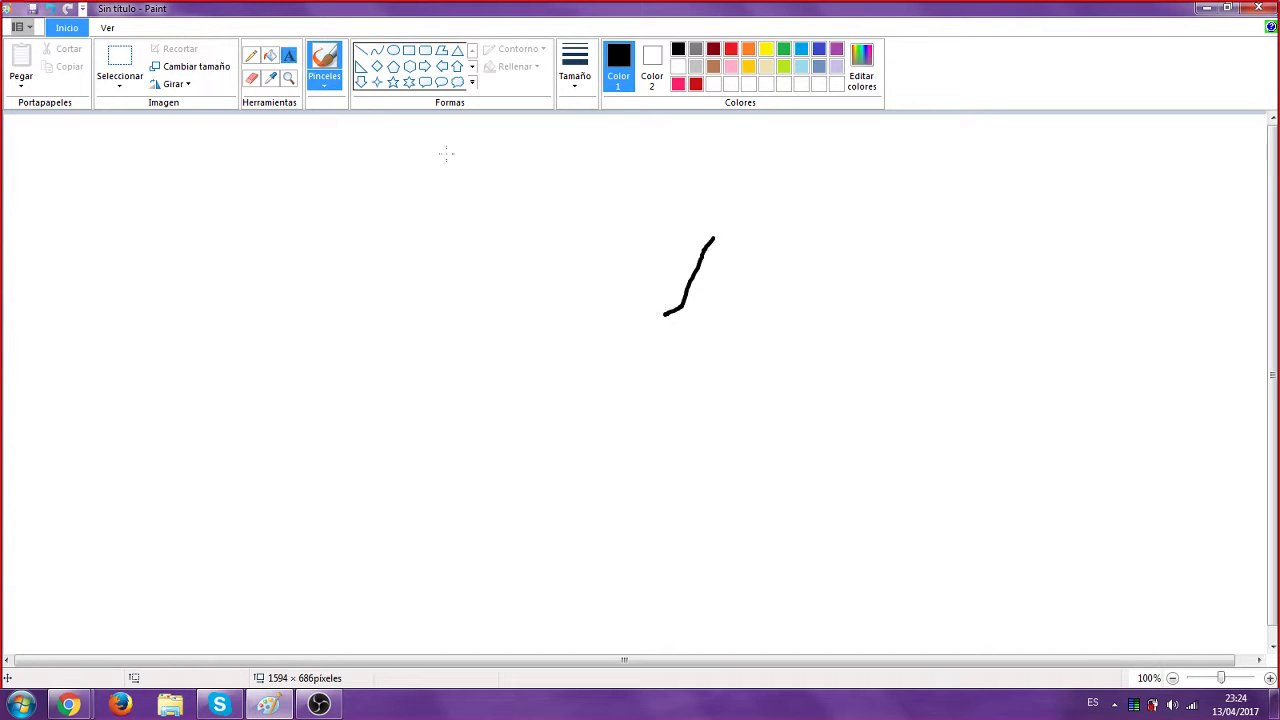
key(ctrl+z)
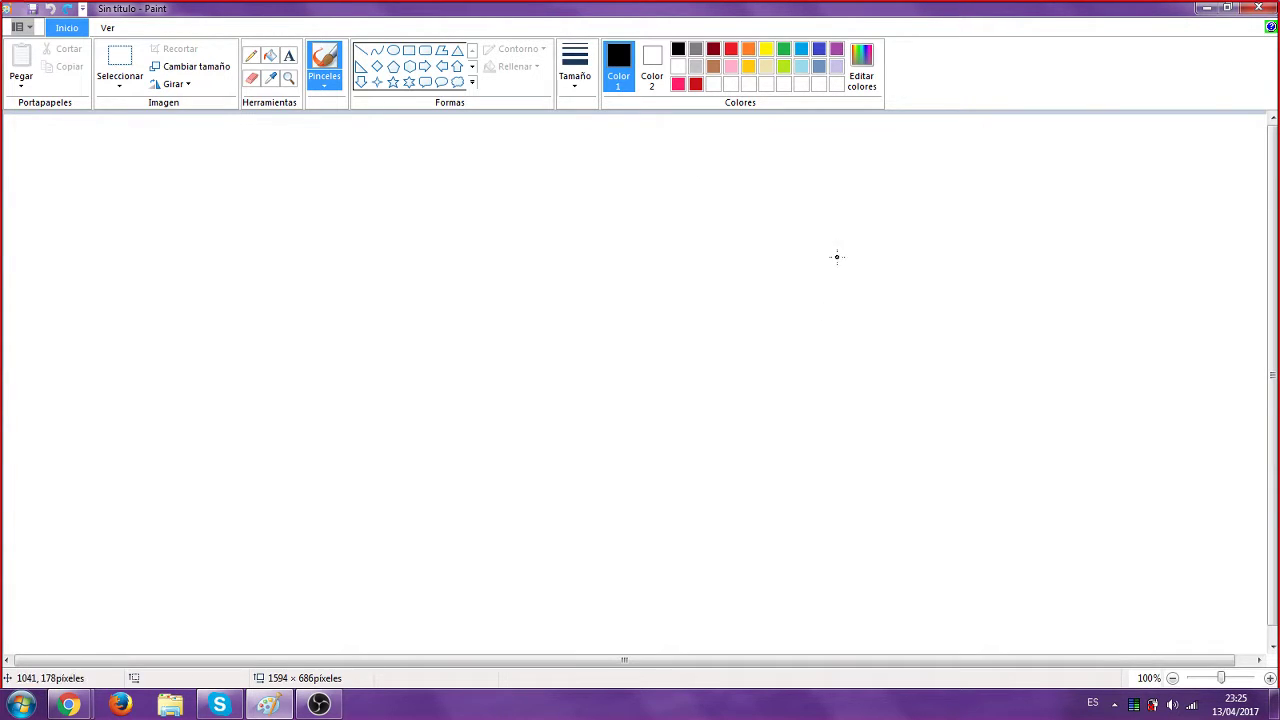
click(759, 228)
mouse_move(759, 228)
mouse_down()
mouse_move(743, 266)
mouse_move(700, 300)
mouse_move(615, 317)
mouse_up()
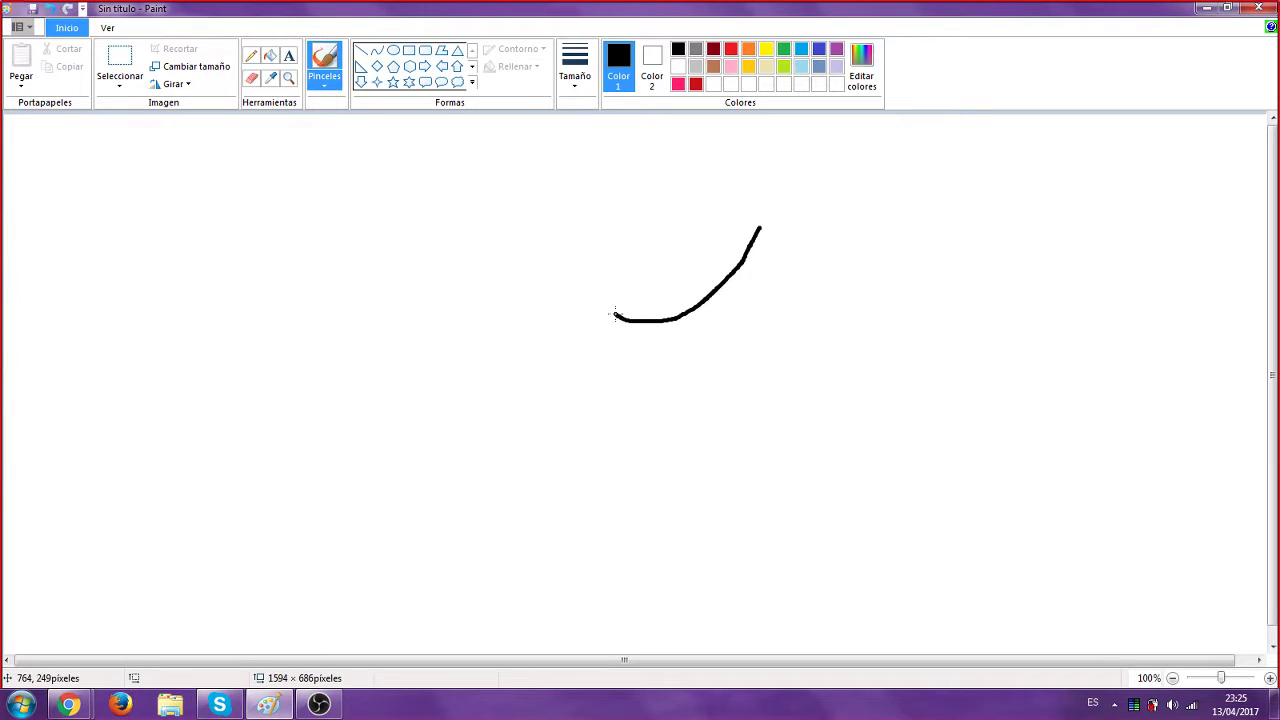
drag(607, 245, 615, 315)
mouse_move(608, 248)
mouse_down()
mouse_move(565, 311)
mouse_move(514, 332)
mouse_move(540, 299)
mouse_move(473, 366)
mouse_move(448, 482)
mouse_up()
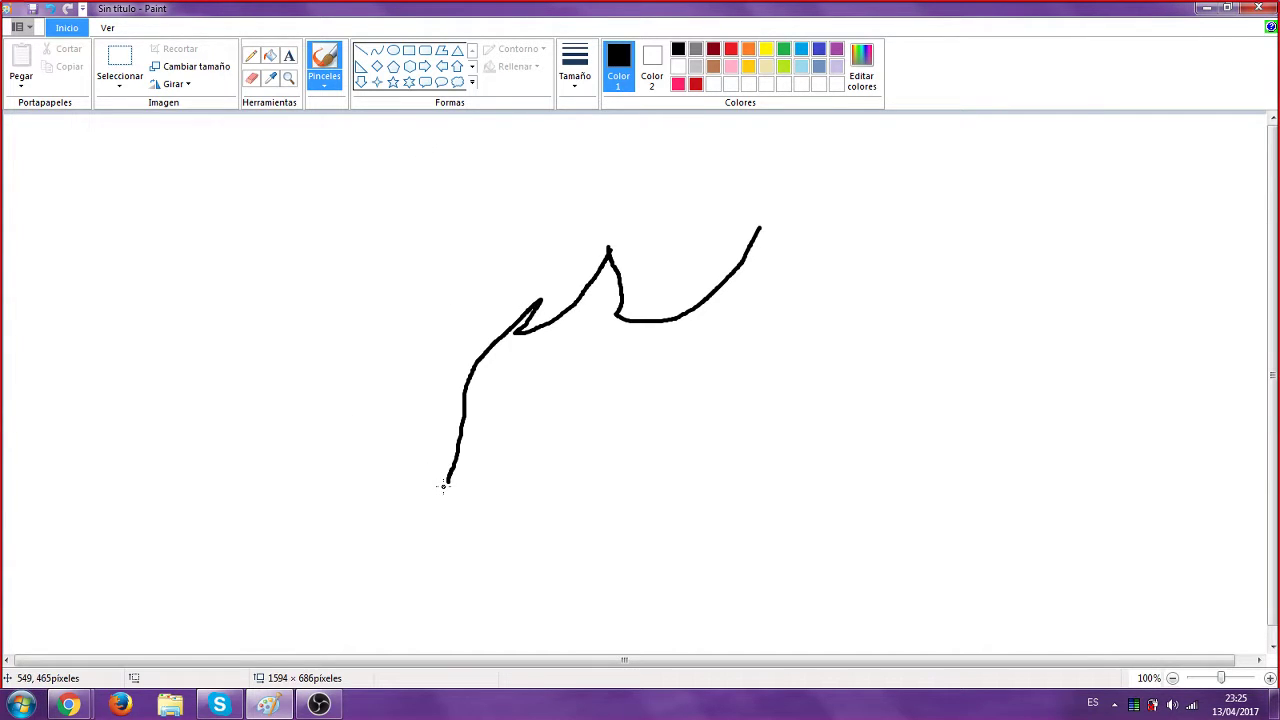
mouse_move(430, 476)
mouse_down()
mouse_move(410, 428)
mouse_move(360, 391)
mouse_move(332, 405)
mouse_move(312, 449)
mouse_move(357, 505)
mouse_up()
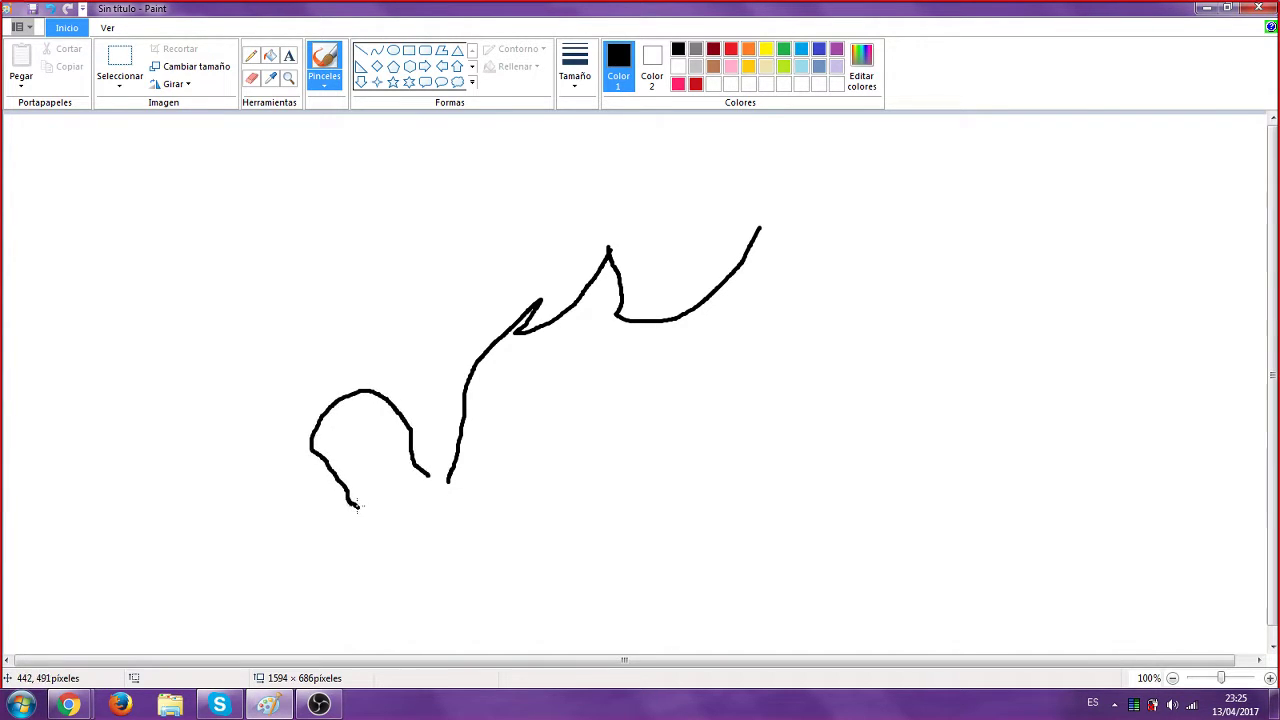
drag(430, 476, 448, 486)
drag(759, 227, 784, 287)
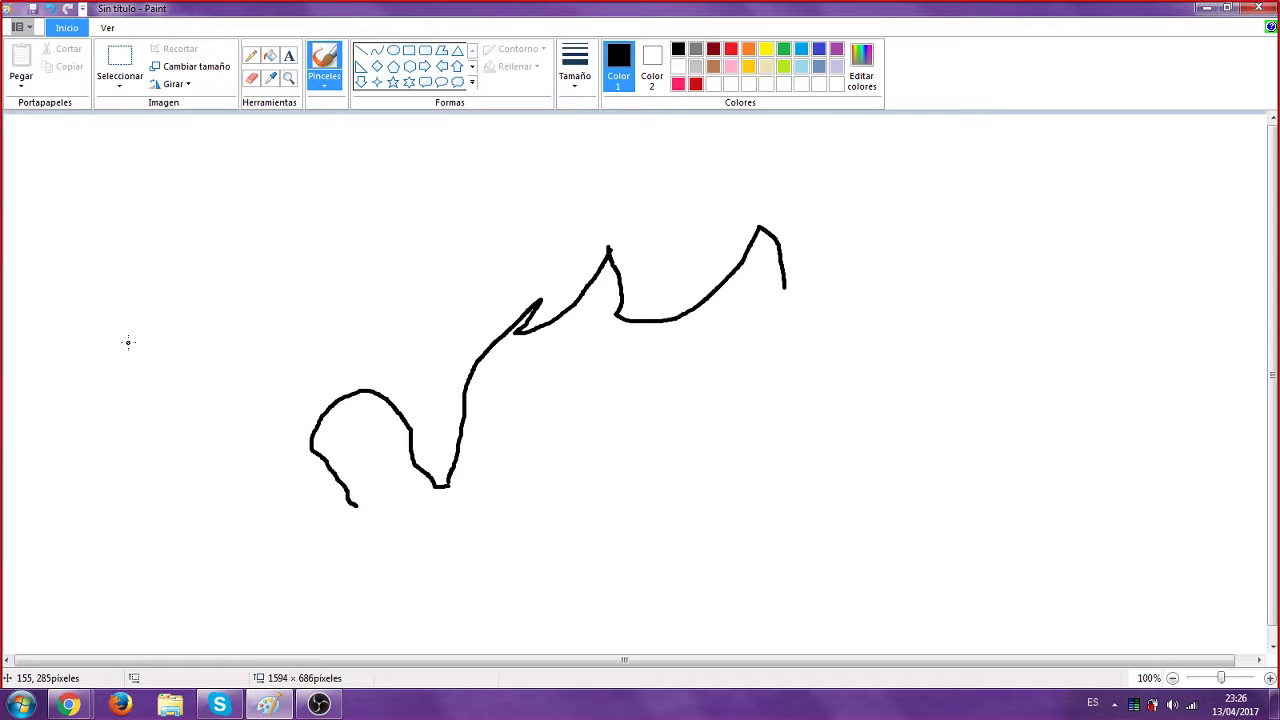
Start a new image without saving the unfinished hair outline
click(31, 32)
click(52, 60)
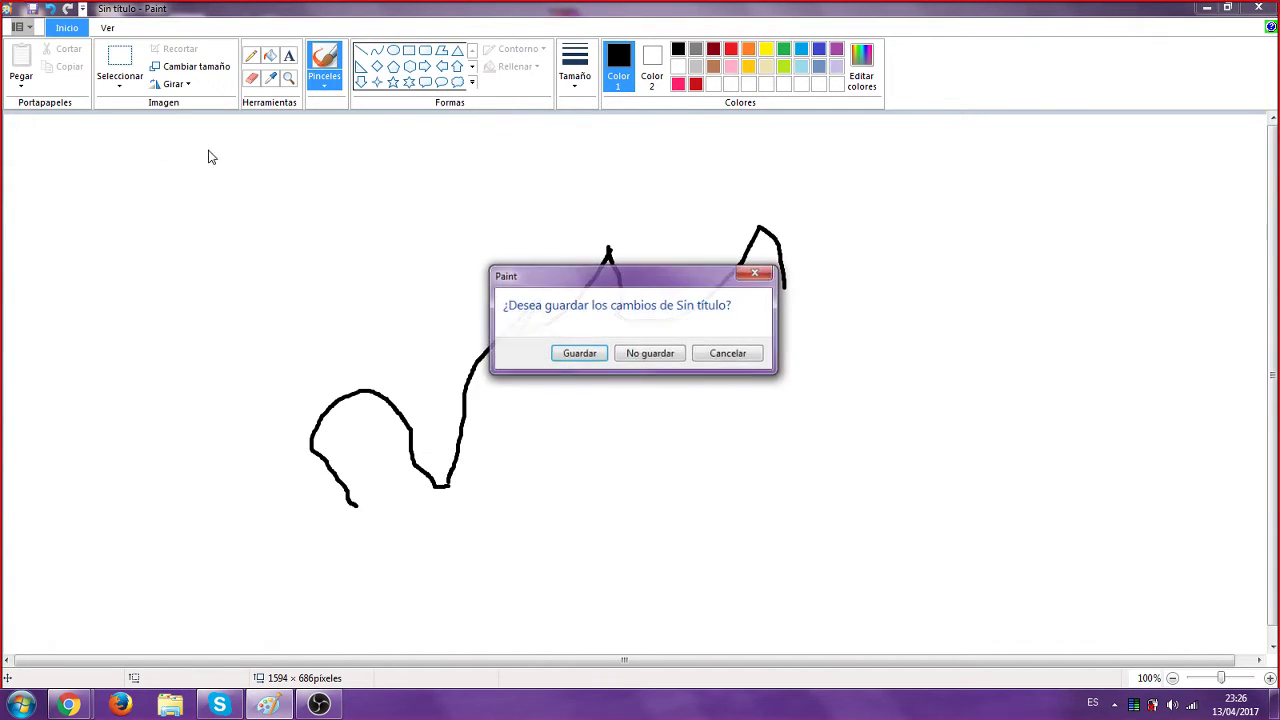
click(632, 354)
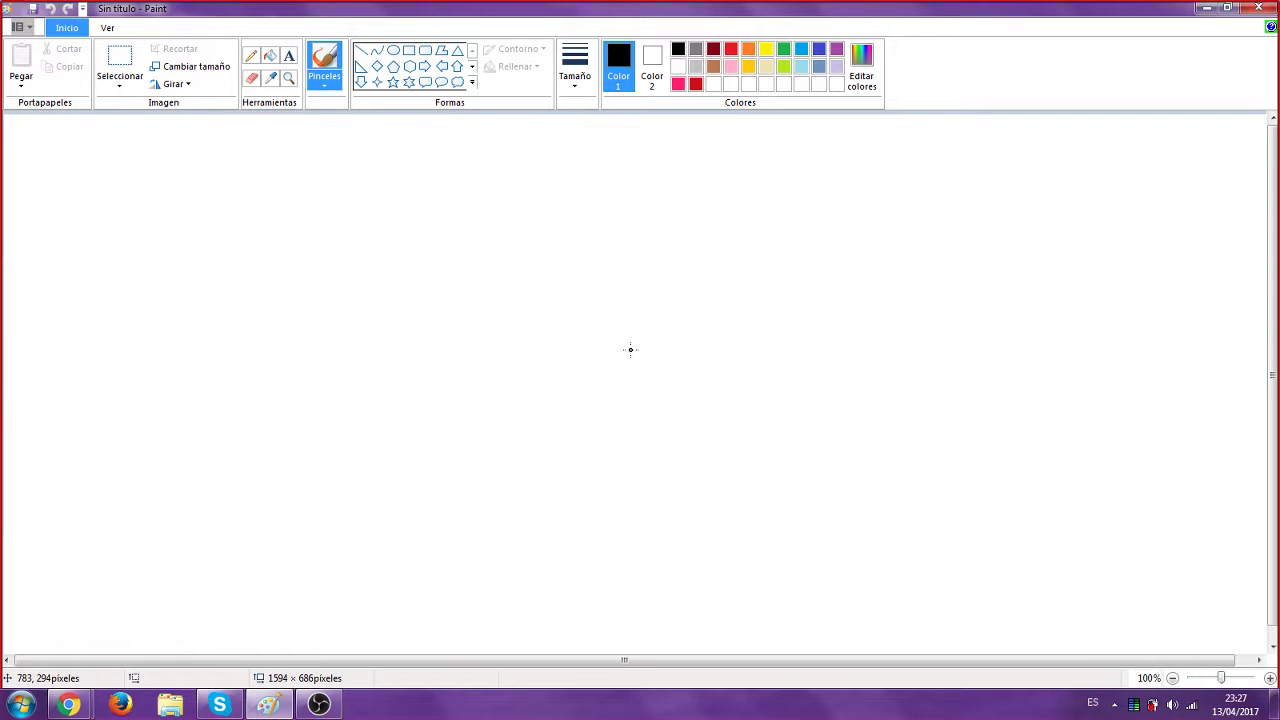
click(630, 349)
click(66, 27)
click(251, 78)
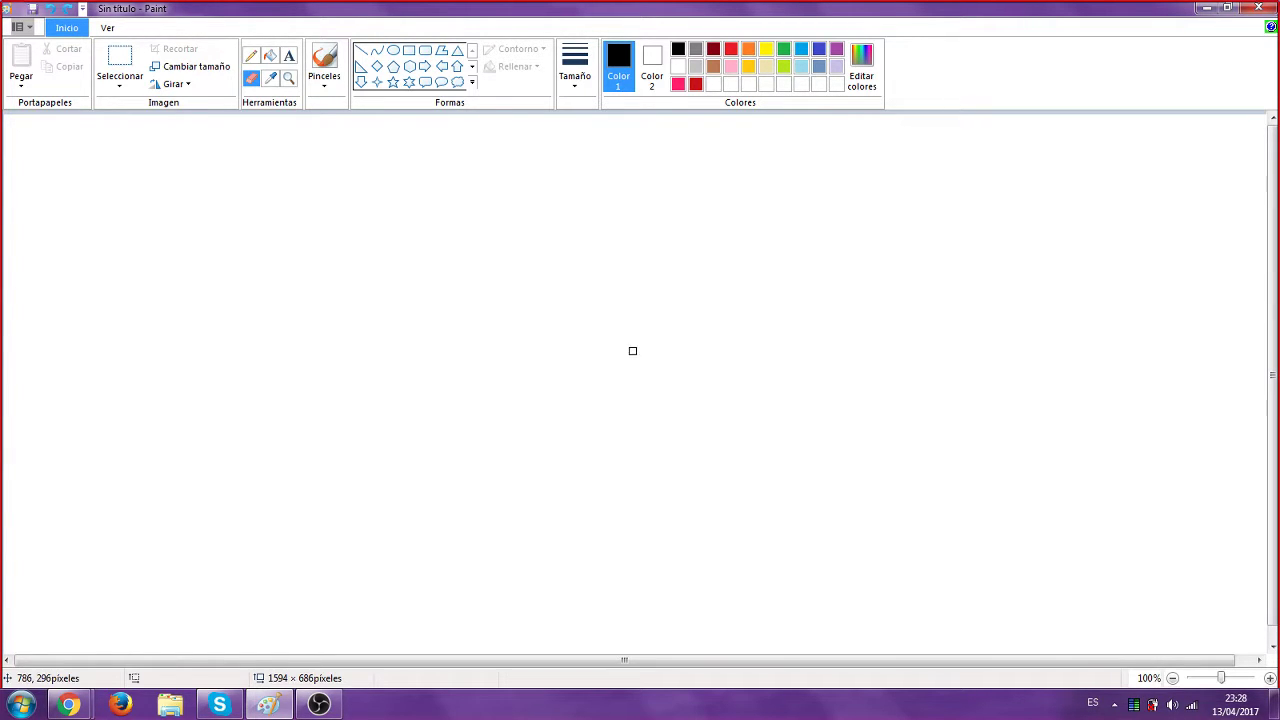
click(318, 69)
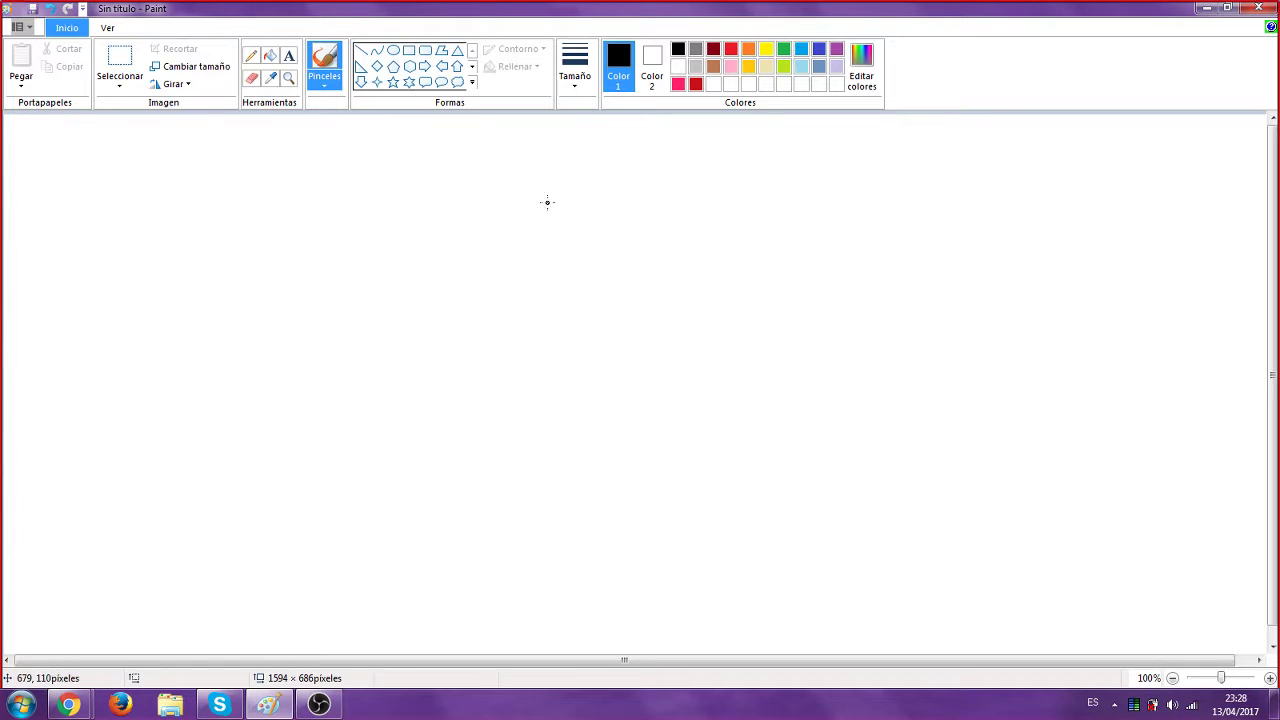
Draw a wide black hair outline with long spikes sweeping out to both sides, and a pointed ear under each side
mouse_move(545, 225)
mouse_down()
mouse_move(501, 127)
mouse_move(532, 210)
mouse_up()
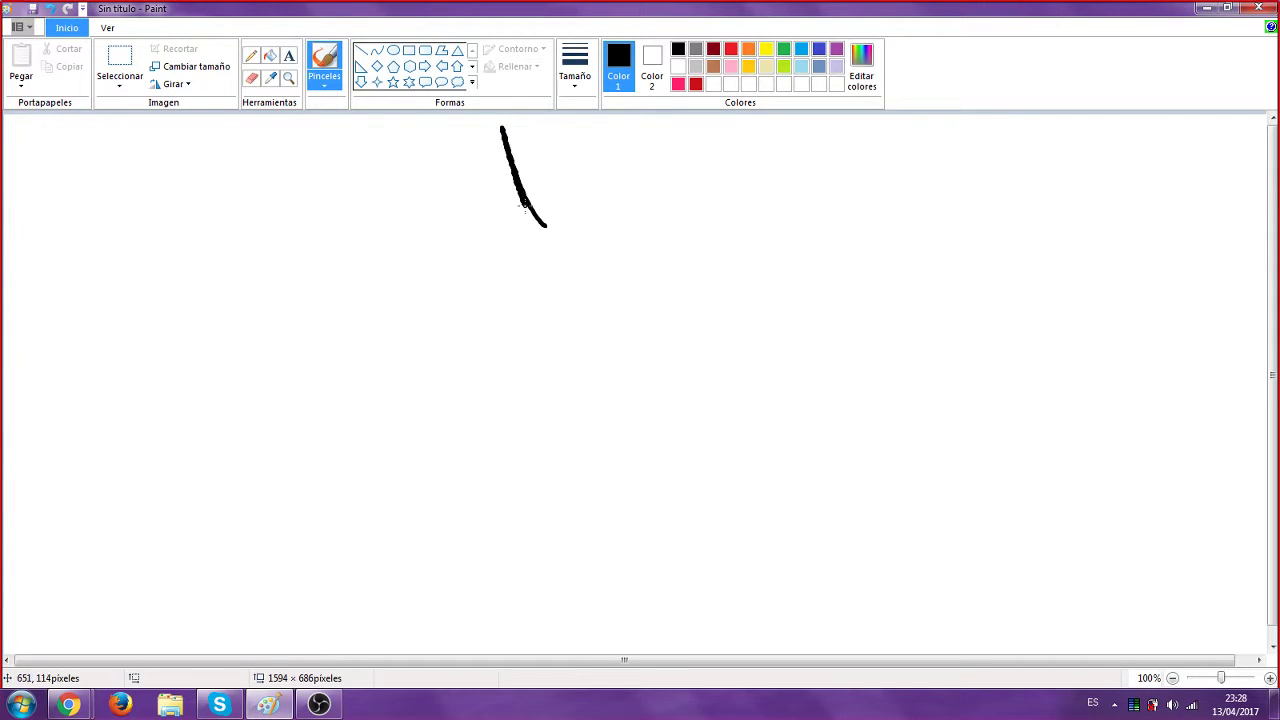
mouse_move(502, 127)
mouse_down()
mouse_move(495, 163)
mouse_move(510, 214)
mouse_move(463, 163)
mouse_move(398, 150)
mouse_move(376, 158)
mouse_move(419, 185)
mouse_move(355, 183)
mouse_move(421, 200)
mouse_move(446, 231)
mouse_move(354, 215)
mouse_move(283, 254)
mouse_move(428, 287)
mouse_move(268, 316)
mouse_move(296, 337)
mouse_move(407, 343)
mouse_move(379, 363)
mouse_move(418, 370)
mouse_up()
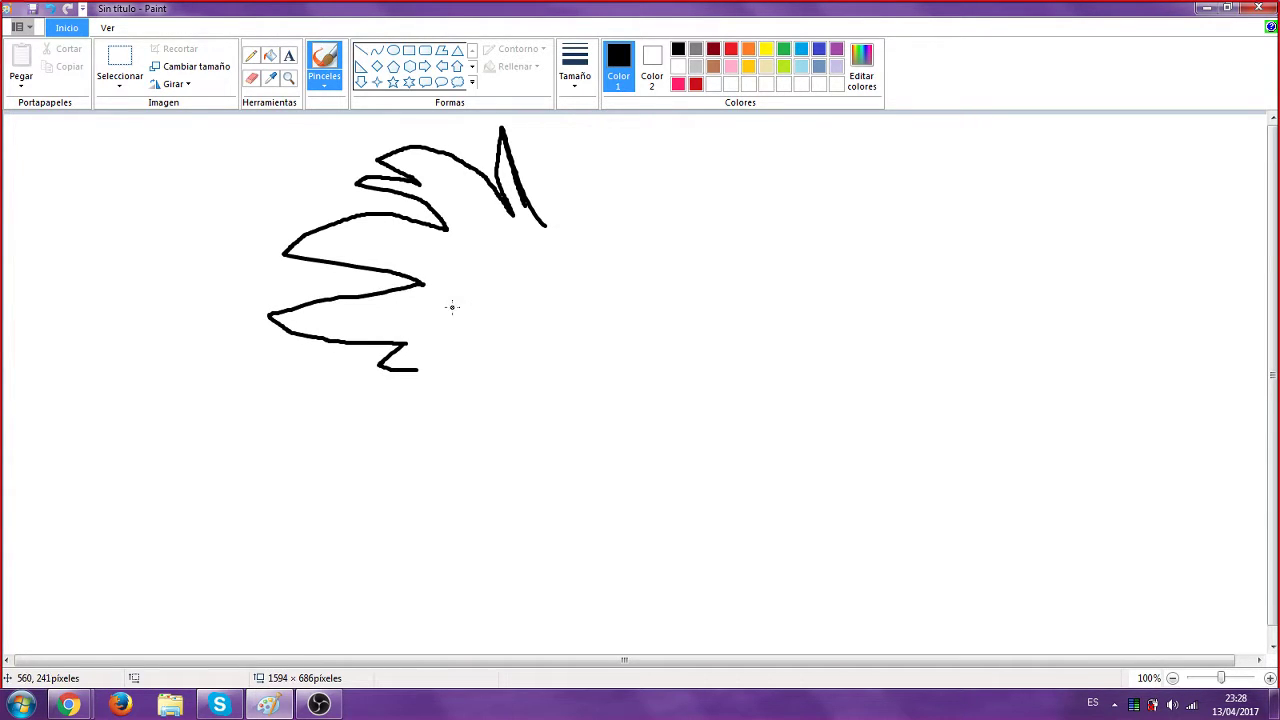
mouse_move(460, 315)
mouse_down()
mouse_move(440, 300)
mouse_move(418, 316)
mouse_move(415, 348)
mouse_move(440, 404)
mouse_up()
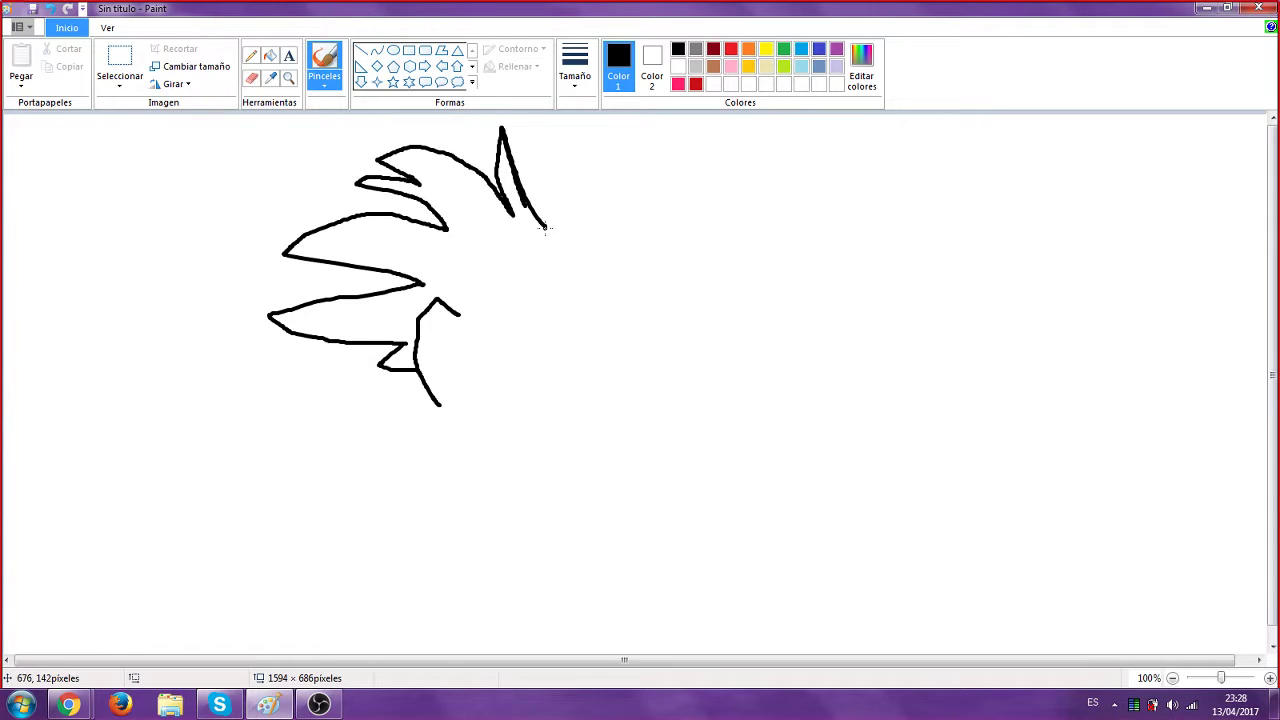
mouse_move(545, 228)
mouse_down()
mouse_move(622, 229)
mouse_move(651, 266)
mouse_move(660, 248)
mouse_move(708, 231)
mouse_move(795, 237)
mouse_move(723, 287)
mouse_move(769, 270)
mouse_move(866, 277)
mouse_move(756, 337)
mouse_move(816, 352)
mouse_move(731, 364)
mouse_up()
mouse_move(689, 323)
mouse_down()
mouse_move(737, 390)
mouse_move(728, 412)
mouse_up()
click(50, 8)
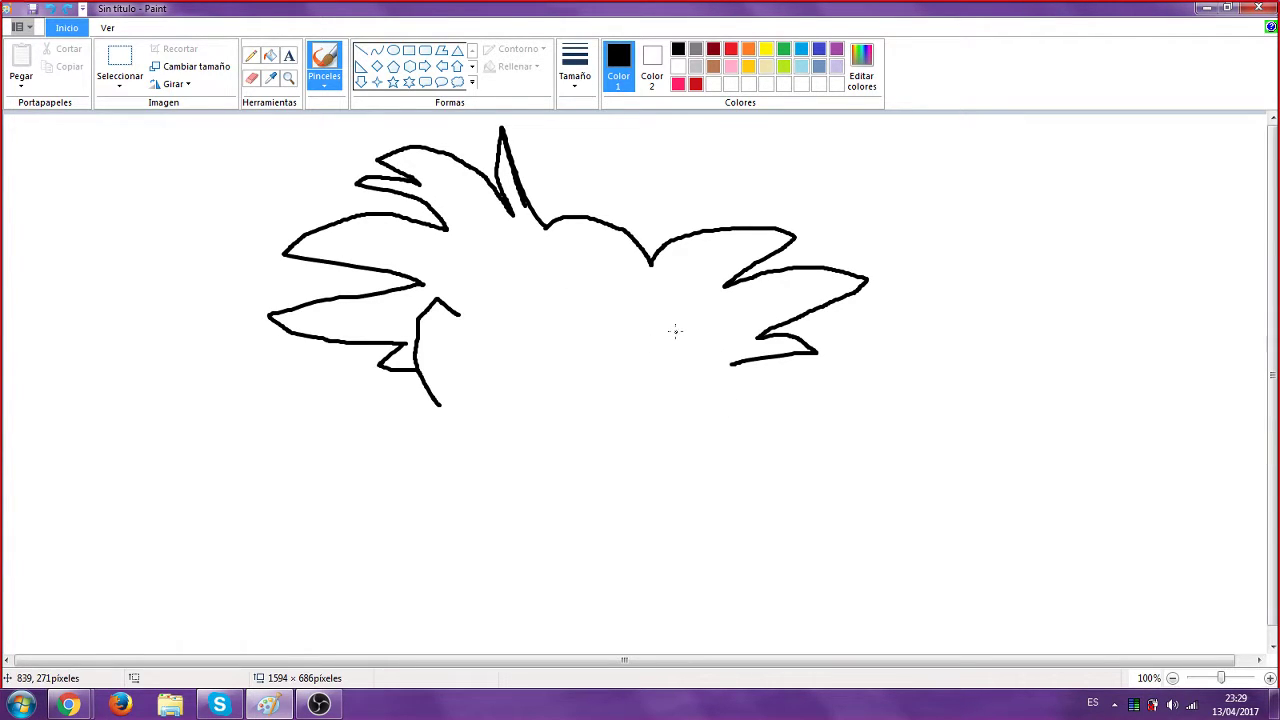
mouse_move(675, 331)
mouse_down()
mouse_move(702, 301)
mouse_move(717, 318)
mouse_move(722, 405)
mouse_up()
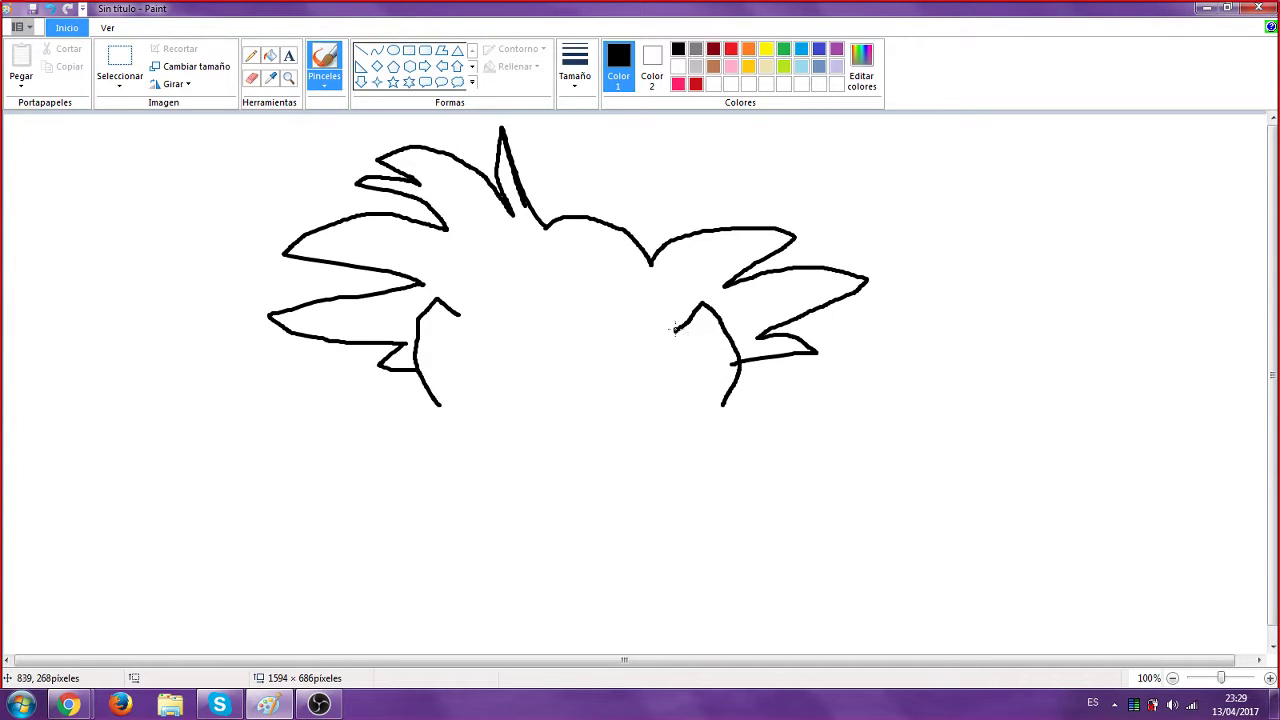
Draw a jagged fringe between the ears and a wide, rounded face outline that joins both ears
mouse_move(676, 330)
mouse_down()
mouse_move(643, 307)
mouse_move(622, 360)
mouse_move(590, 298)
mouse_move(528, 370)
mouse_move(502, 292)
mouse_move(484, 302)
mouse_move(475, 337)
mouse_move(454, 312)
mouse_up()
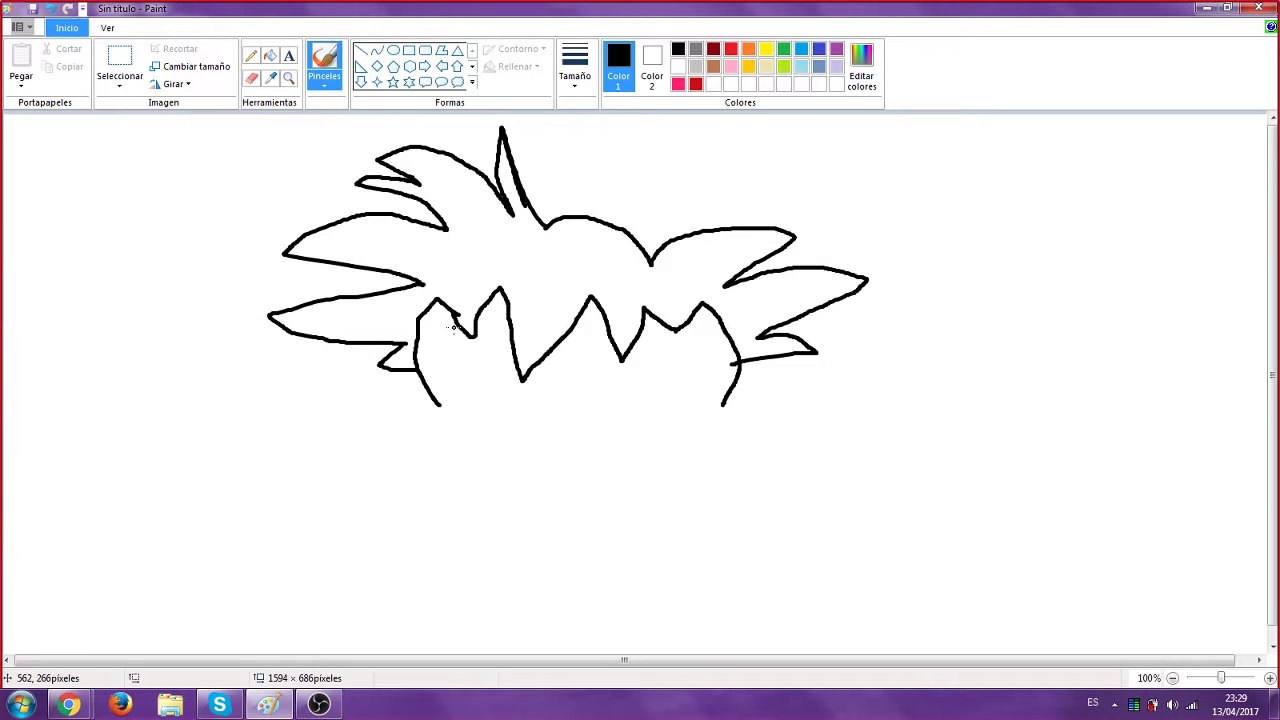
mouse_move(462, 336)
mouse_down()
mouse_move(445, 421)
mouse_move(509, 470)
mouse_move(556, 472)
mouse_move(703, 424)
mouse_move(674, 330)
mouse_up()
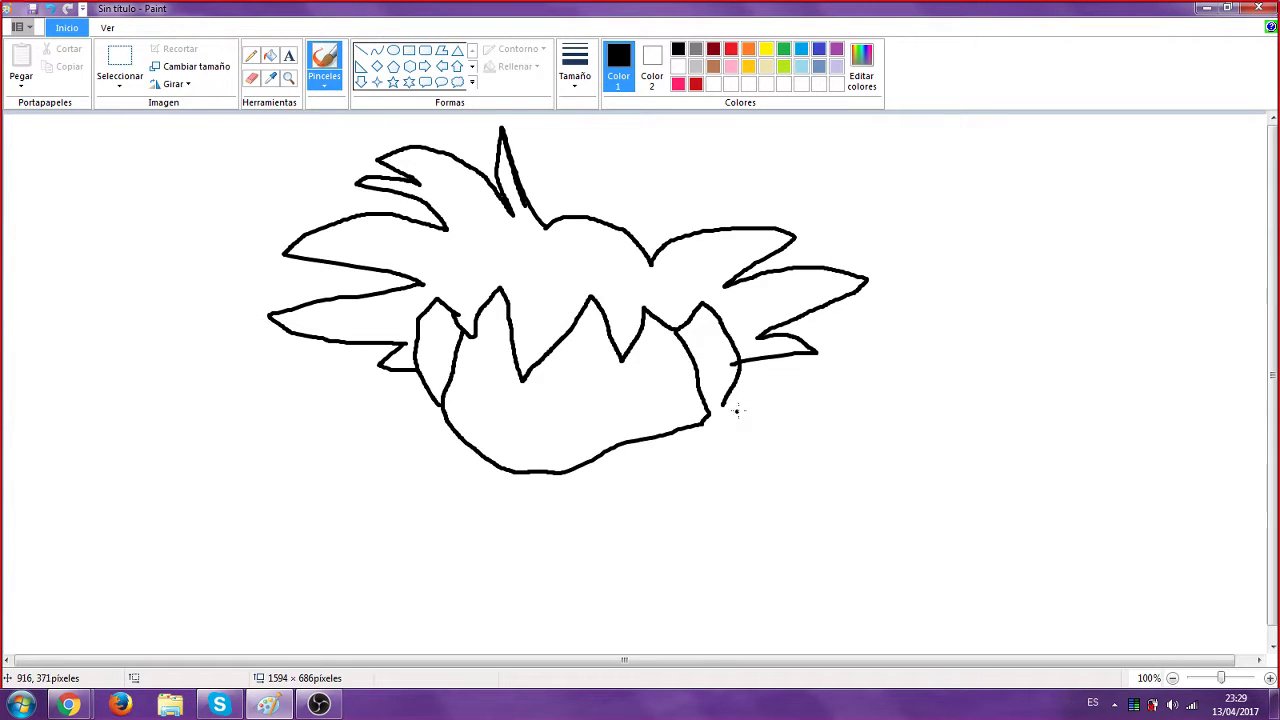
drag(722, 403, 708, 418)
Draw two narrow angular eyes with small irises, a short angled nose and a curved smiling mouth
mouse_move(524, 386)
mouse_down()
mouse_move(456, 376)
mouse_move(482, 422)
mouse_move(645, 360)
mouse_move(658, 402)
mouse_move(593, 387)
mouse_move(562, 444)
mouse_move(612, 427)
mouse_up()
click(578, 424)
mouse_move(494, 383)
mouse_down()
mouse_move(496, 416)
mouse_move(512, 412)
mouse_move(502, 382)
mouse_up()
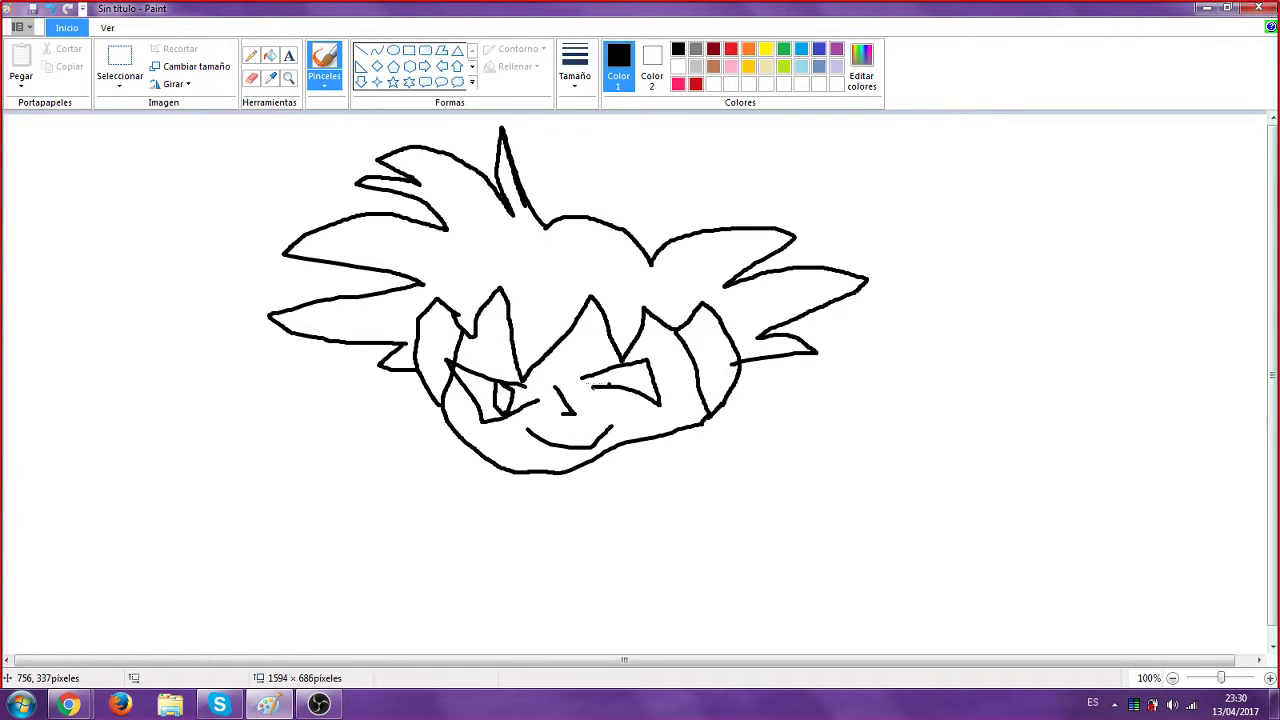
mouse_move(613, 367)
mouse_down()
mouse_move(626, 390)
mouse_move(616, 368)
mouse_up()
Scribble thick slanted black eyebrows over both eyes
mouse_move(527, 378)
mouse_down()
mouse_move(408, 337)
mouse_move(518, 390)
mouse_up()
mouse_move(482, 364)
mouse_down()
mouse_move(430, 357)
mouse_move(500, 364)
mouse_move(538, 386)
mouse_move(453, 341)
mouse_move(490, 349)
mouse_move(522, 382)
mouse_move(453, 343)
mouse_move(549, 389)
mouse_move(440, 340)
mouse_up()
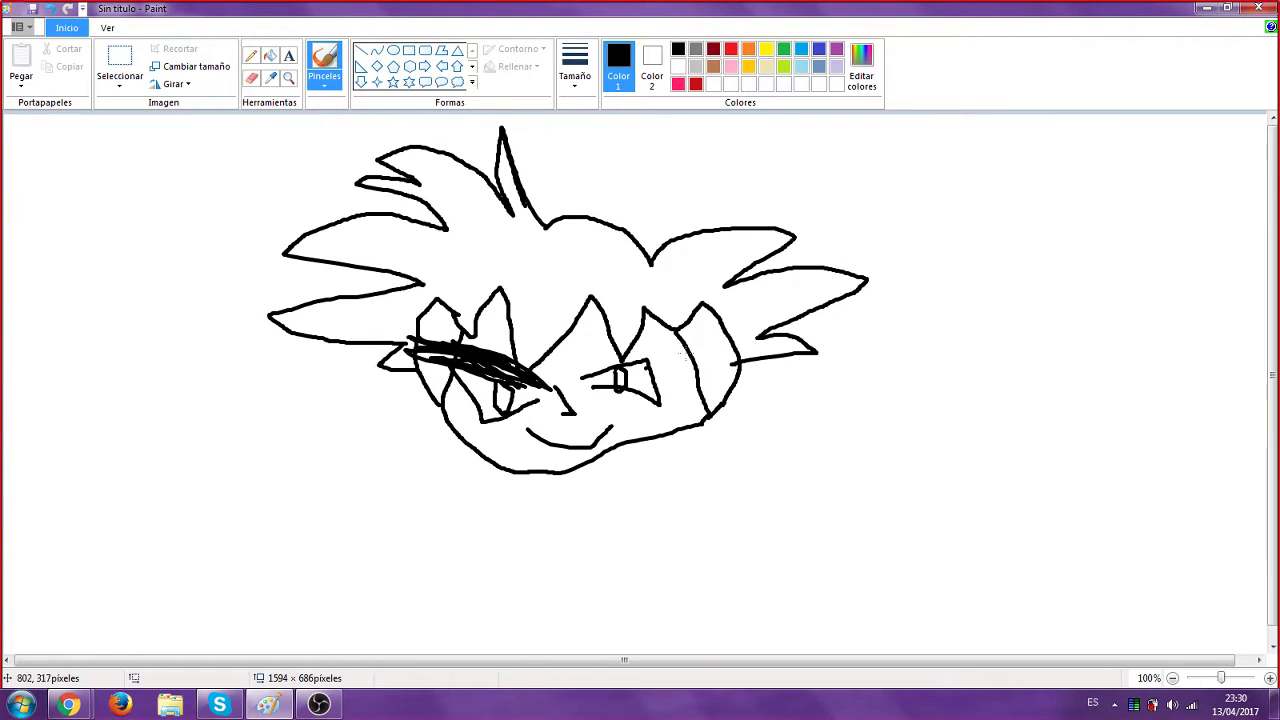
mouse_move(580, 366)
mouse_down()
mouse_move(701, 337)
mouse_move(572, 376)
mouse_up()
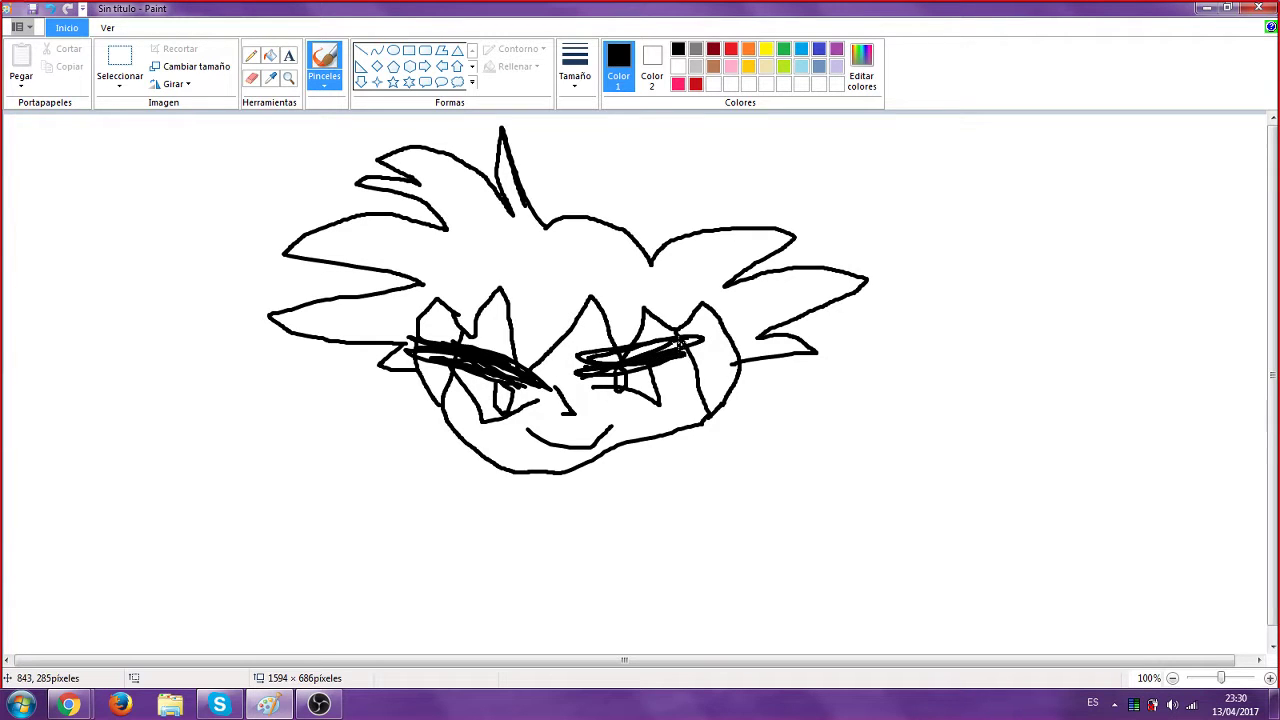
Fill both irises and the whole background around the head with black
click(270, 58)
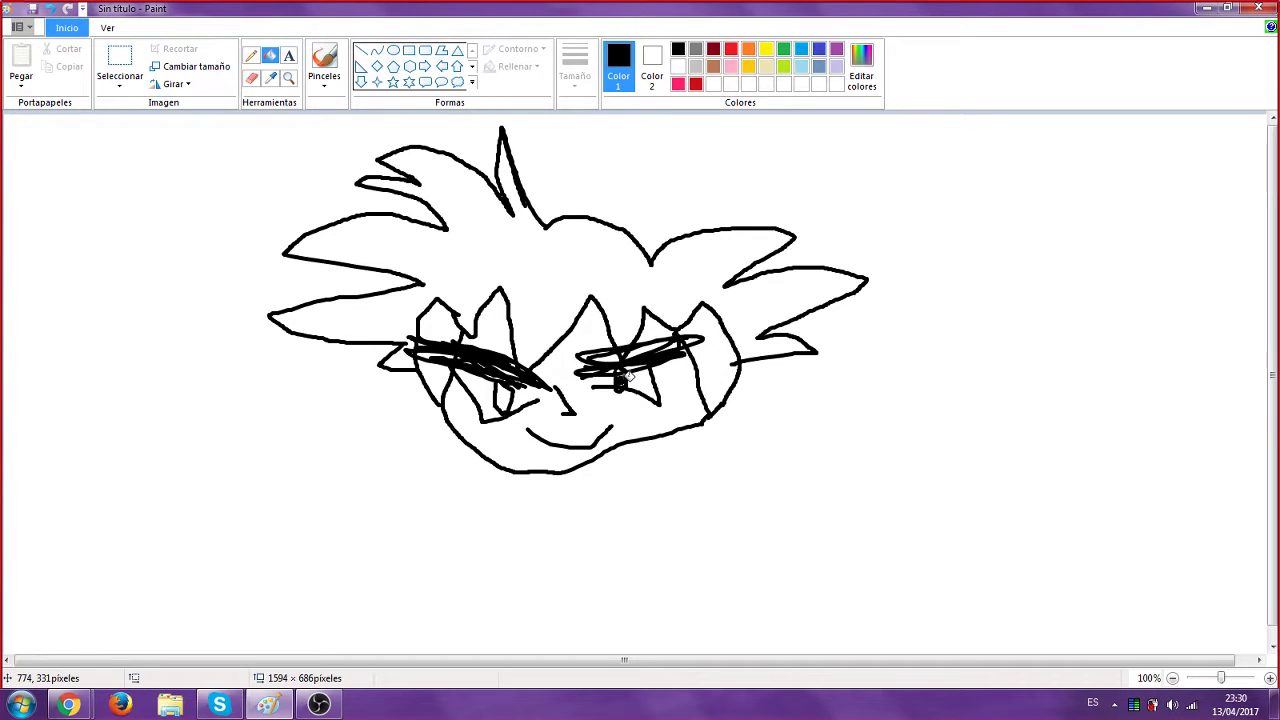
click(505, 398)
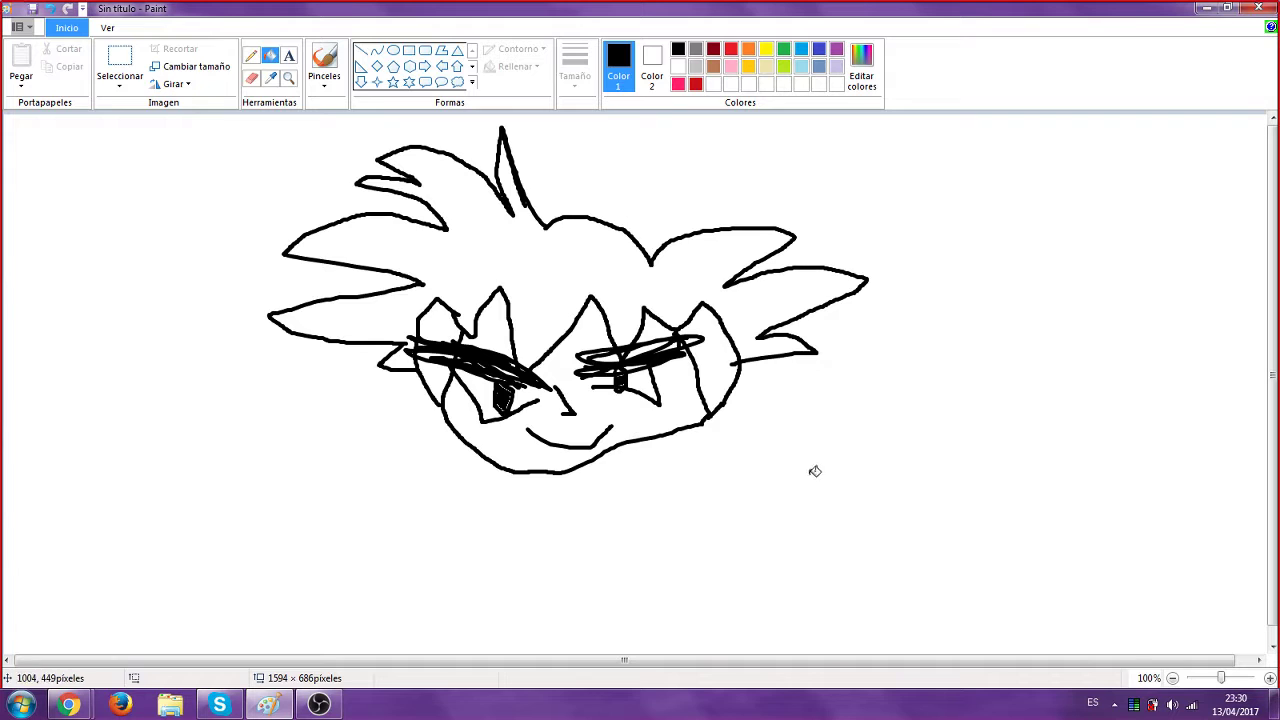
click(750, 446)
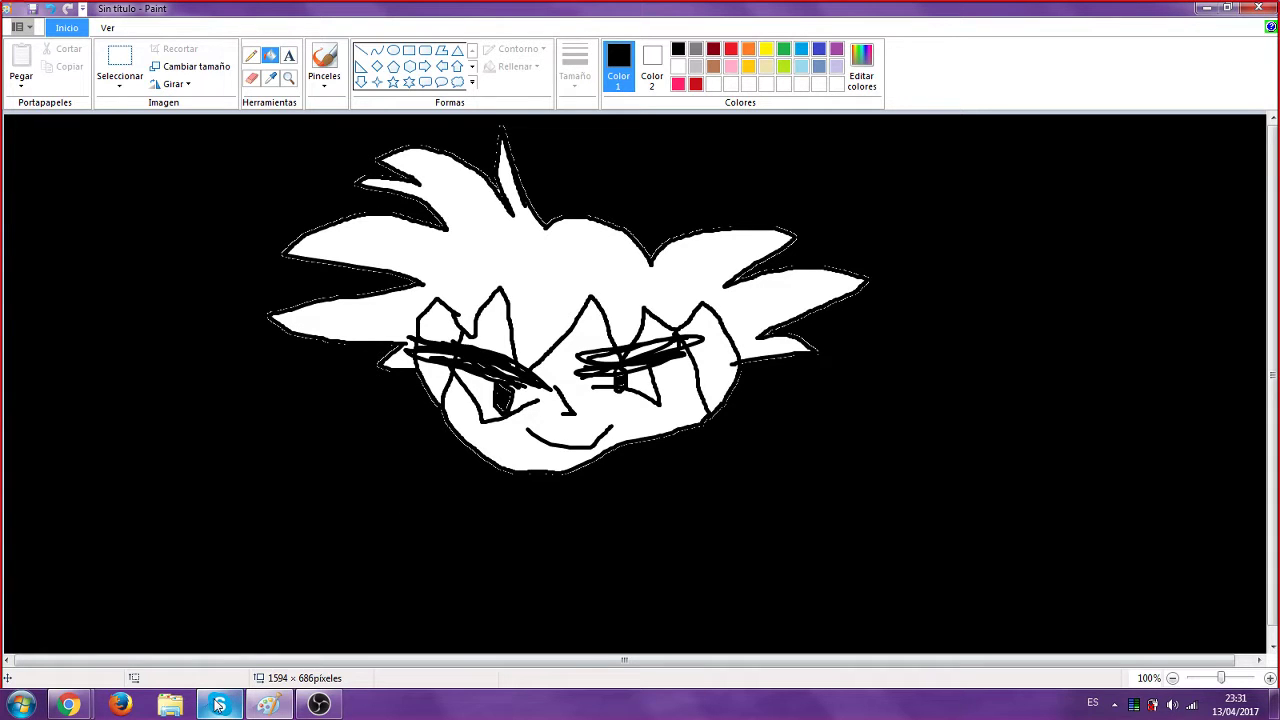
Switch to the Skype call, stop sharing the screen, and return to the Paint drawing
mouse_move(219, 705)
click(262, 605)
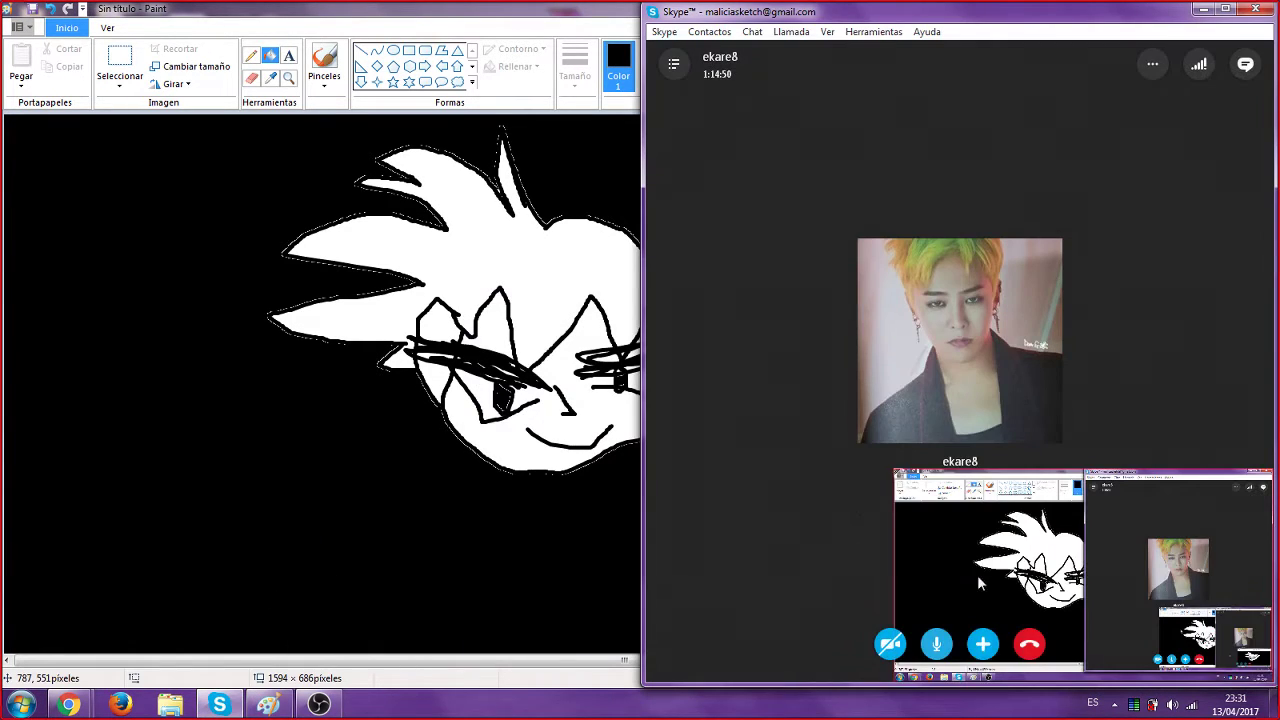
click(982, 643)
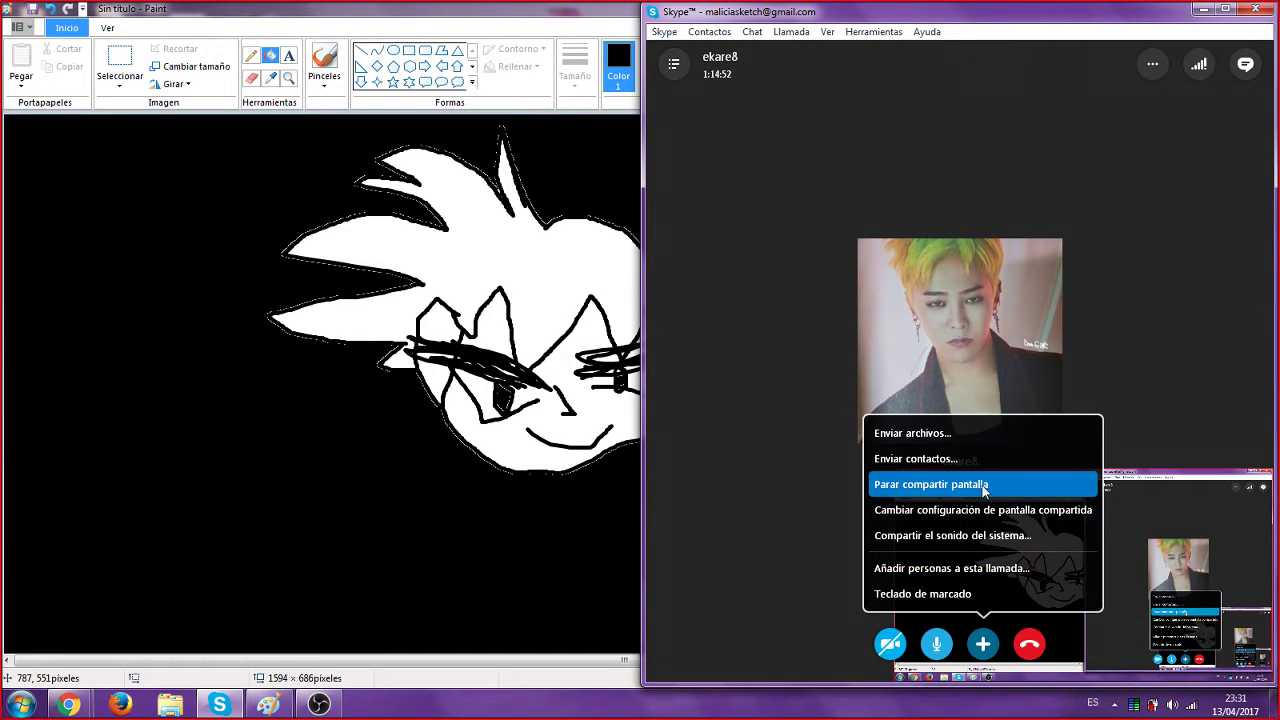
click(995, 486)
click(1204, 10)
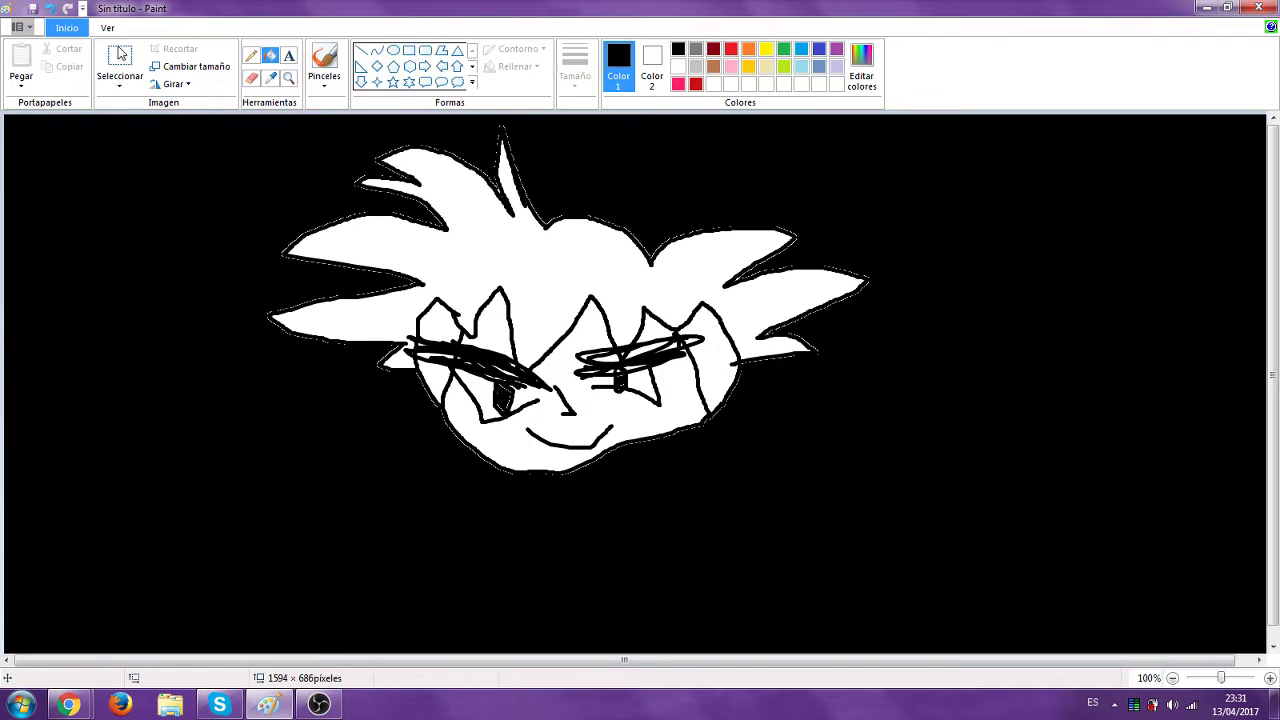
Start a new image without saving the black-background head
click(27, 28)
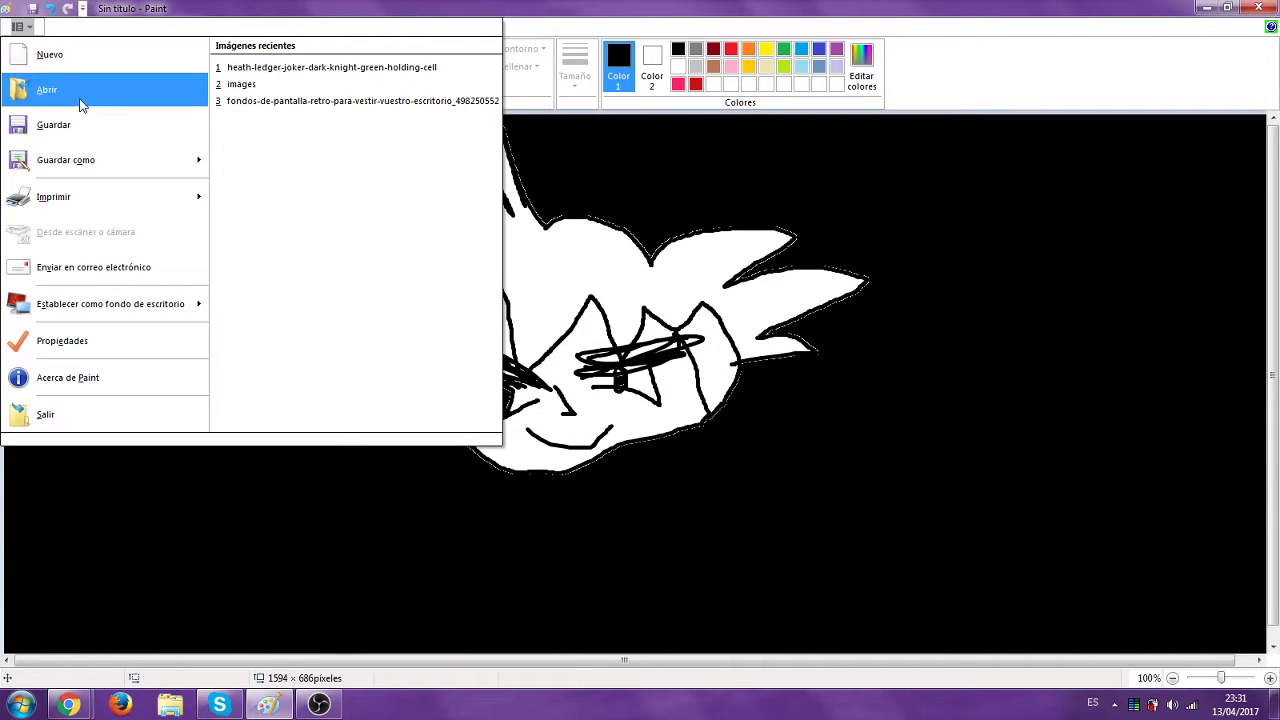
click(98, 72)
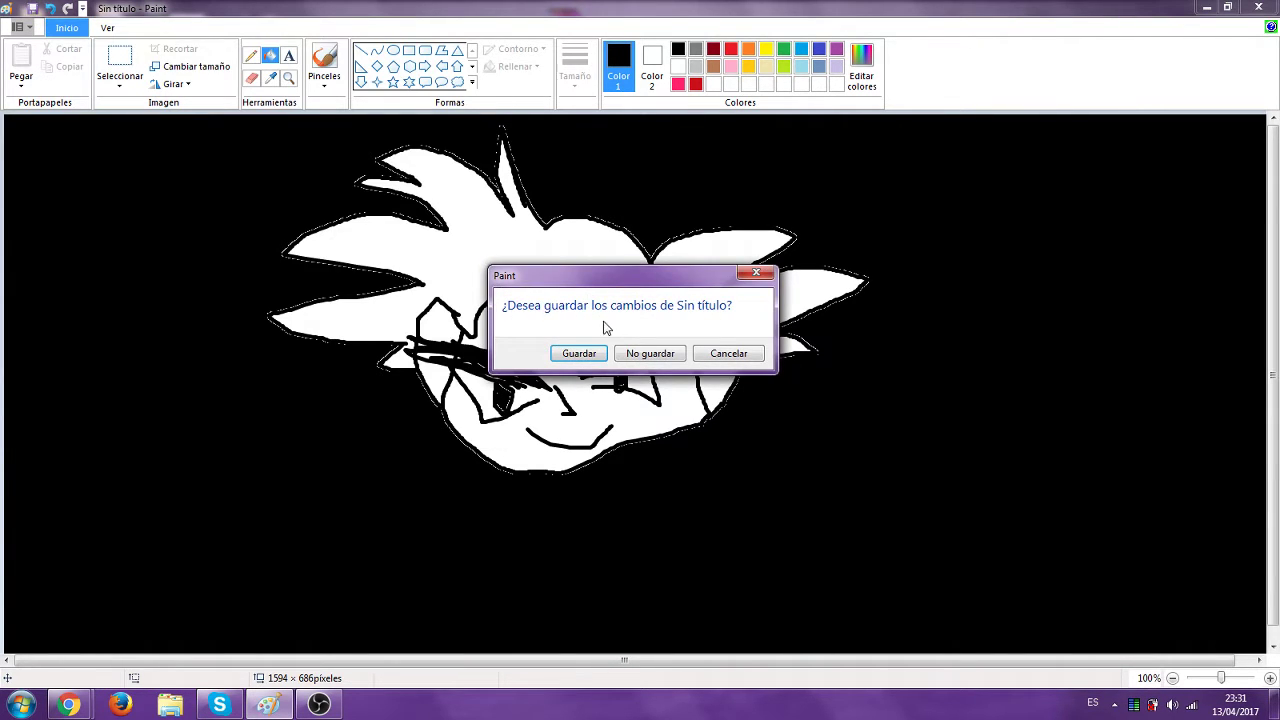
click(648, 354)
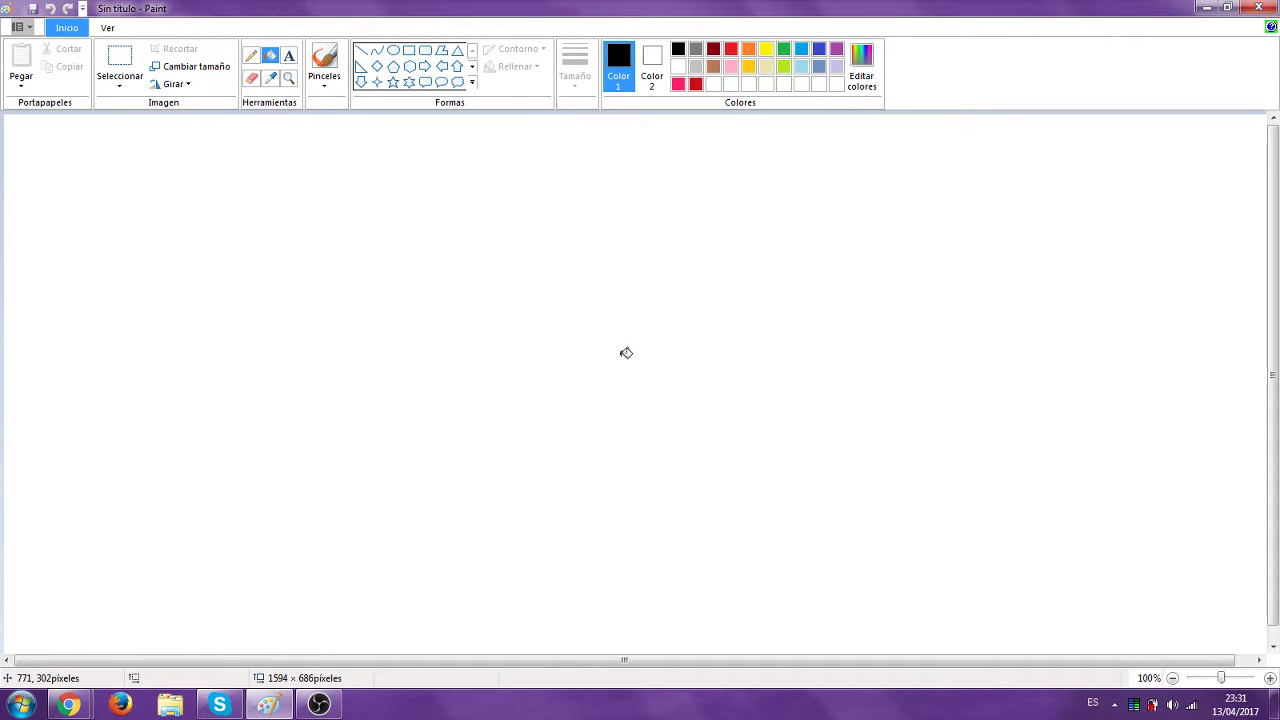
With the black brush, draw long side-swept hair spikes, a rounded ear beneath them, and the crown ending in shorter spikes
click(324, 62)
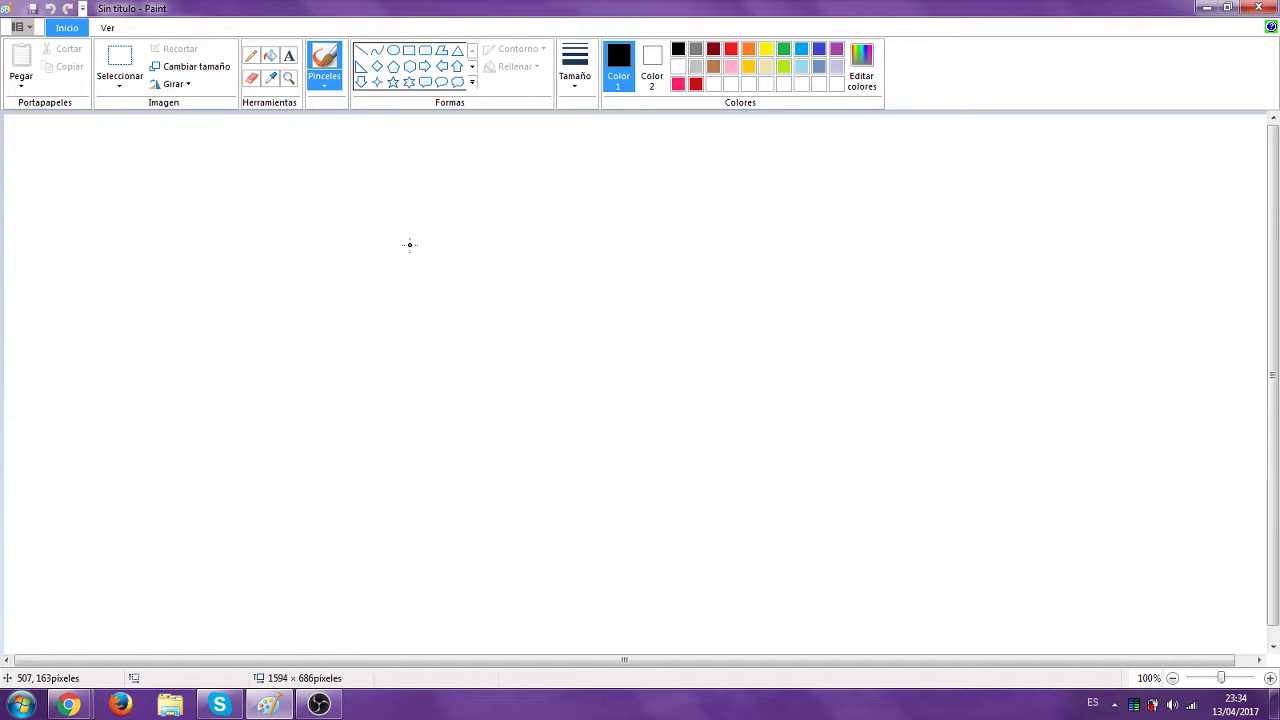
mouse_move(409, 244)
mouse_down()
mouse_move(372, 193)
mouse_move(306, 153)
mouse_move(229, 179)
mouse_move(322, 197)
mouse_move(349, 211)
mouse_move(369, 249)
mouse_move(347, 238)
mouse_move(247, 248)
mouse_move(193, 296)
mouse_move(330, 255)
mouse_move(349, 267)
mouse_move(261, 334)
mouse_move(250, 374)
mouse_move(366, 301)
mouse_move(314, 368)
mouse_move(390, 297)
mouse_move(377, 384)
mouse_move(418, 368)
mouse_move(380, 388)
mouse_up()
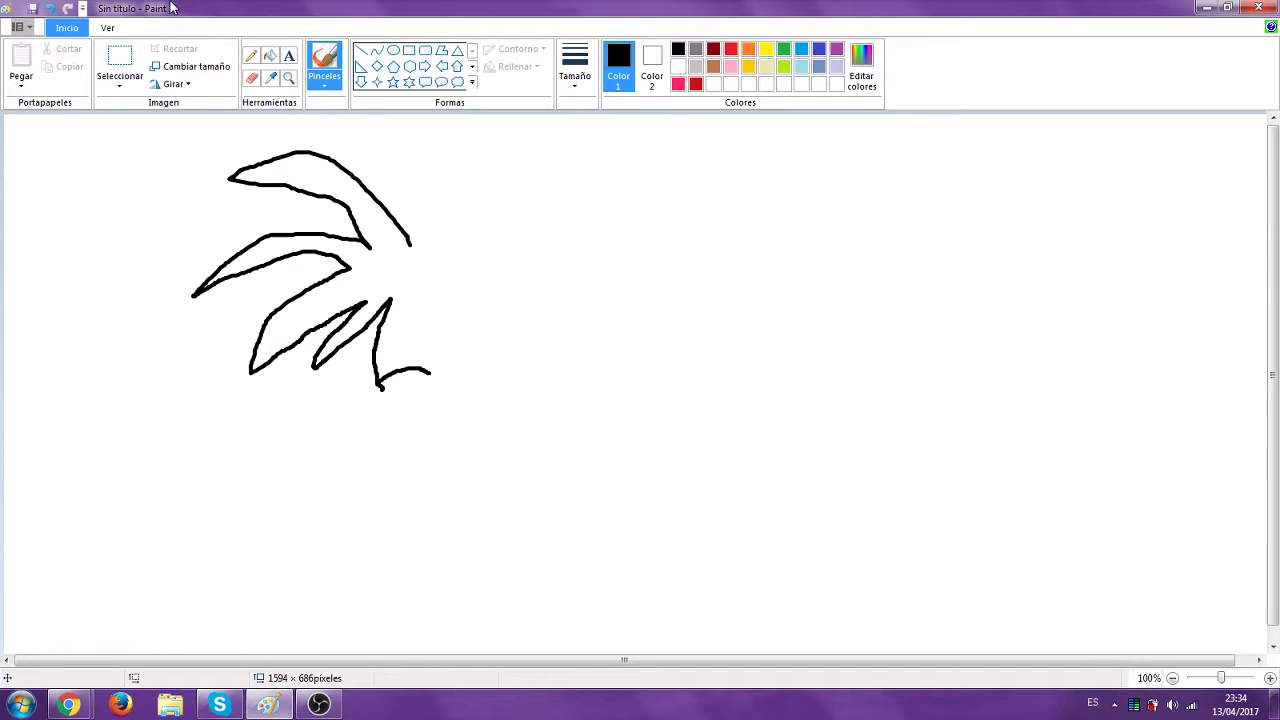
click(50, 8)
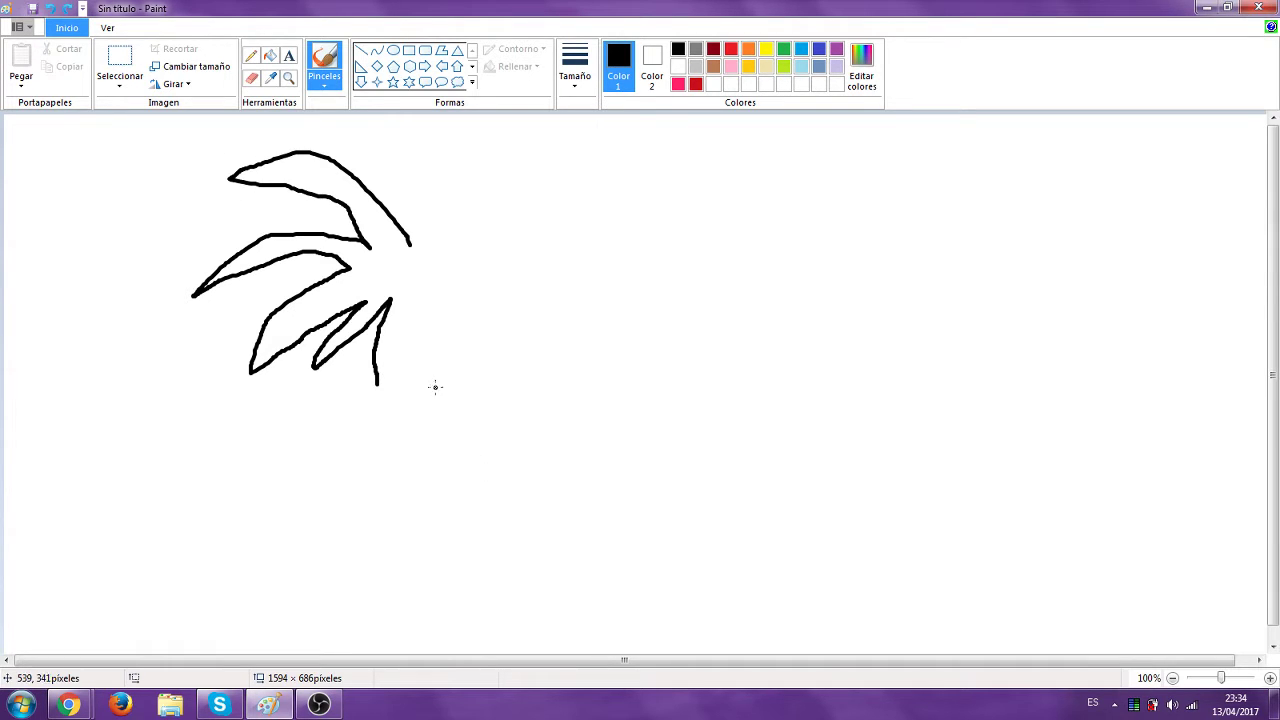
mouse_move(434, 368)
mouse_down()
mouse_move(375, 373)
mouse_move(357, 429)
mouse_move(381, 467)
mouse_move(423, 484)
mouse_up()
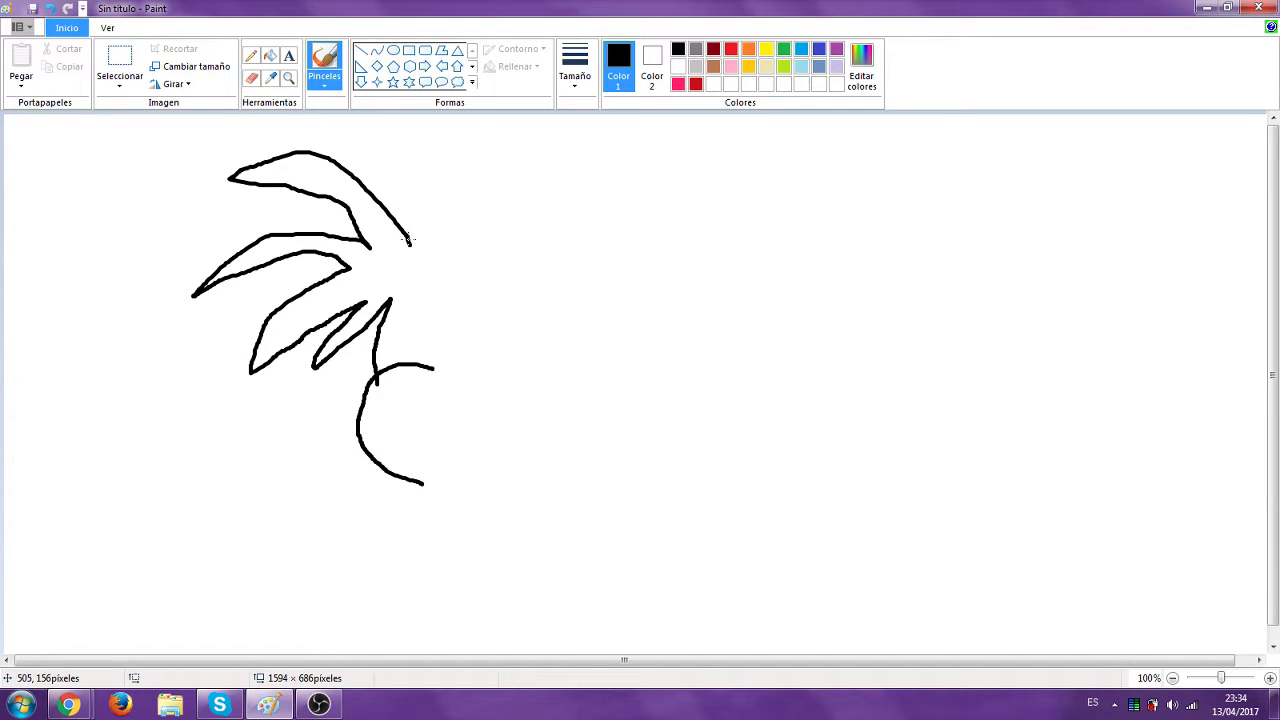
drag(408, 238, 432, 228)
mouse_move(512, 209)
mouse_down()
mouse_move(581, 210)
mouse_move(634, 262)
mouse_move(661, 170)
mouse_move(725, 235)
mouse_move(663, 282)
mouse_move(687, 262)
mouse_move(755, 249)
mouse_move(686, 286)
mouse_move(689, 360)
mouse_up()
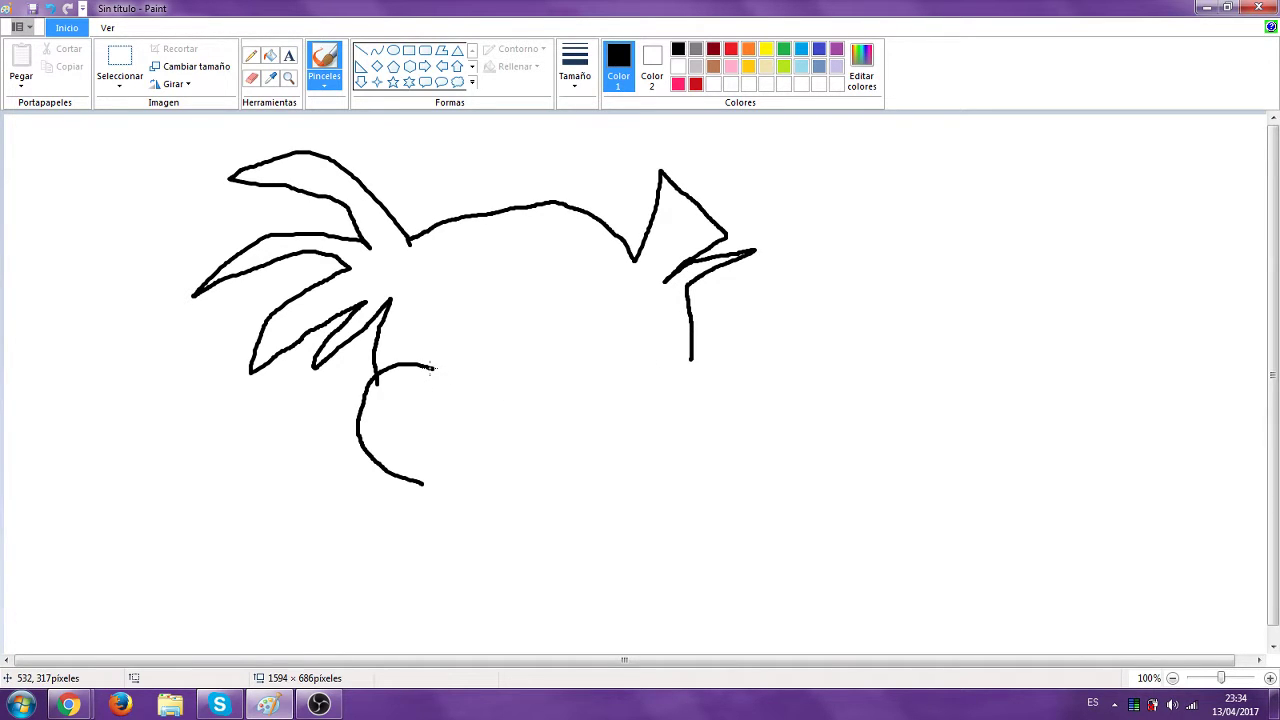
Draw a dense jagged fringe across the forehead and a second rounded ear on the opposite side
drag(441, 314, 426, 366)
mouse_move(441, 315)
mouse_down()
mouse_move(439, 370)
mouse_move(469, 321)
mouse_move(464, 357)
mouse_move(484, 356)
mouse_move(535, 294)
mouse_move(552, 299)
mouse_move(552, 325)
mouse_move(598, 317)
mouse_move(618, 337)
mouse_move(626, 312)
mouse_move(634, 345)
mouse_move(667, 366)
mouse_move(701, 362)
mouse_move(719, 431)
mouse_move(660, 476)
mouse_up()
click(439, 432)
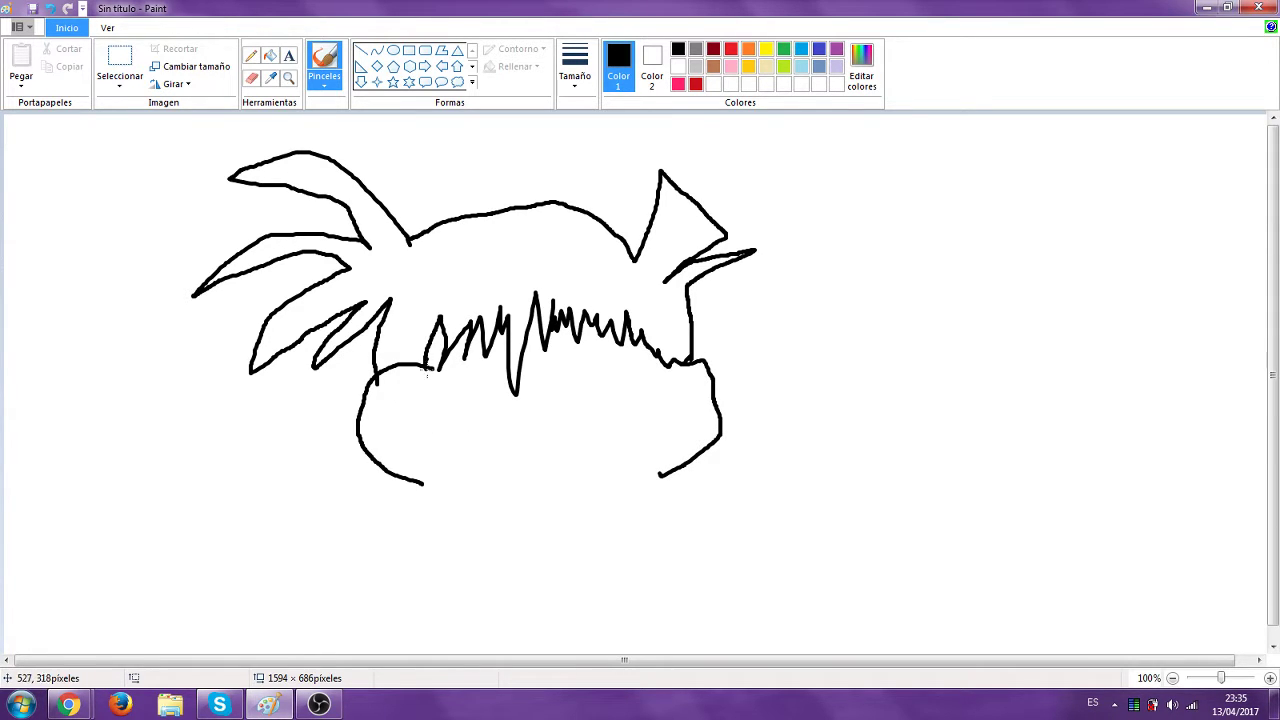
Draw a pair of glasses beneath the fringe, with two thick-rimmed lenses, a bridge and an arm reaching the ear
mouse_move(427, 370)
mouse_down()
mouse_move(503, 385)
mouse_move(444, 435)
mouse_move(497, 459)
mouse_move(528, 444)
mouse_move(537, 412)
mouse_move(540, 390)
mouse_move(518, 383)
mouse_move(542, 385)
mouse_up()
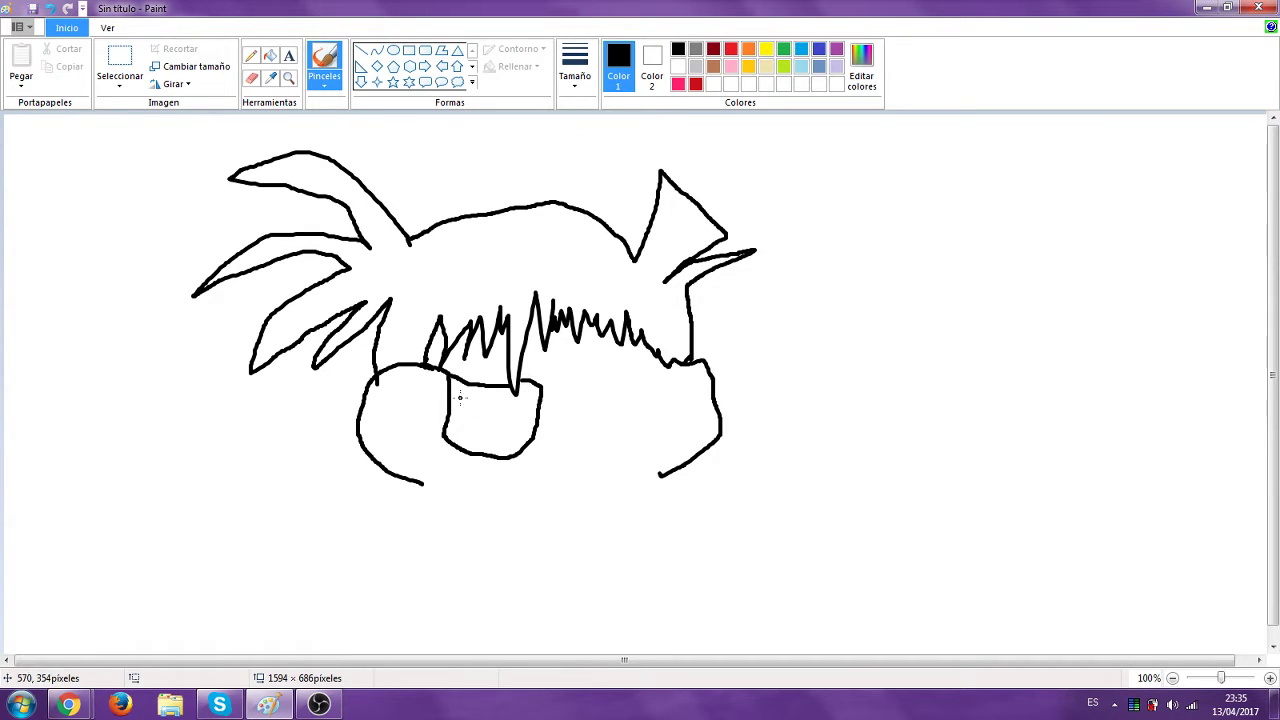
mouse_move(453, 414)
mouse_down()
mouse_move(452, 394)
mouse_move(508, 394)
mouse_move(538, 429)
mouse_up()
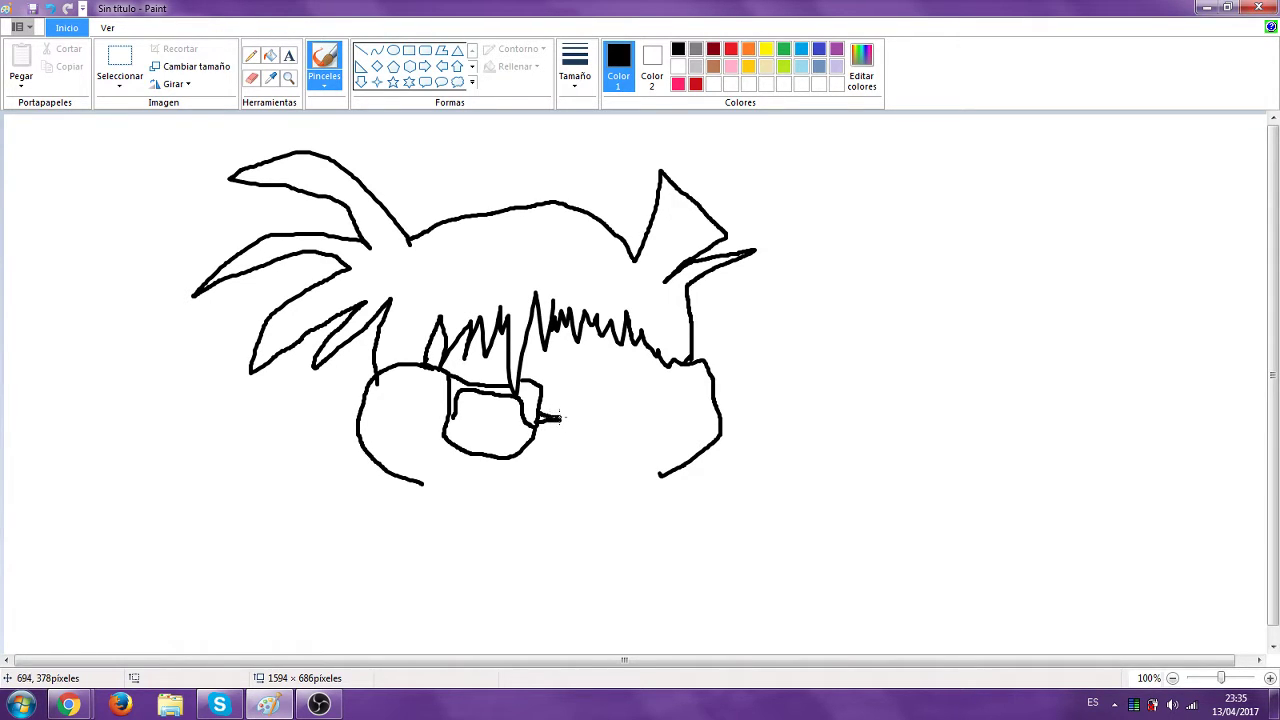
mouse_move(563, 382)
mouse_down()
mouse_move(571, 455)
mouse_move(601, 457)
mouse_move(627, 453)
mouse_move(629, 399)
mouse_move(617, 383)
mouse_move(562, 386)
mouse_move(575, 419)
mouse_move(595, 391)
mouse_move(630, 425)
mouse_up()
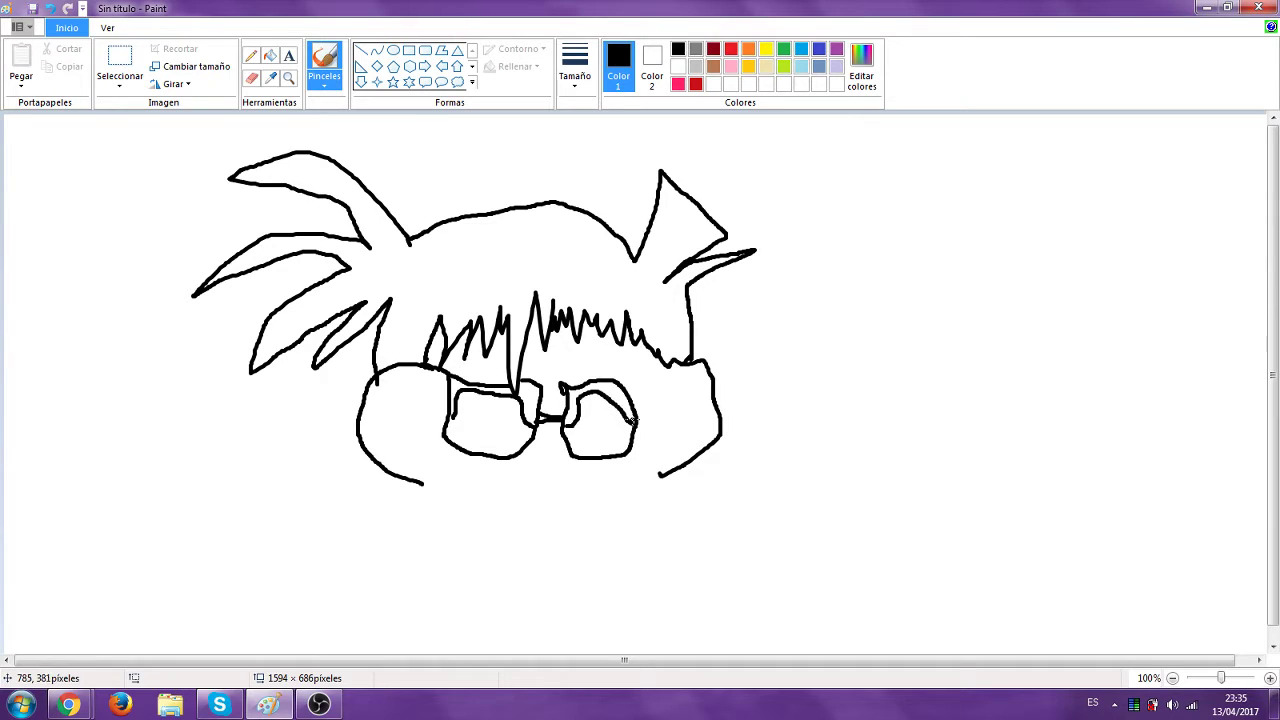
drag(632, 404, 680, 364)
Draw the face outline from ear to ear with a pointed chin, and add a small dot nose and a short downturned mouth
mouse_move(431, 368)
mouse_down()
mouse_move(416, 459)
mouse_move(430, 508)
mouse_move(460, 528)
mouse_move(664, 484)
mouse_move(657, 374)
mouse_up()
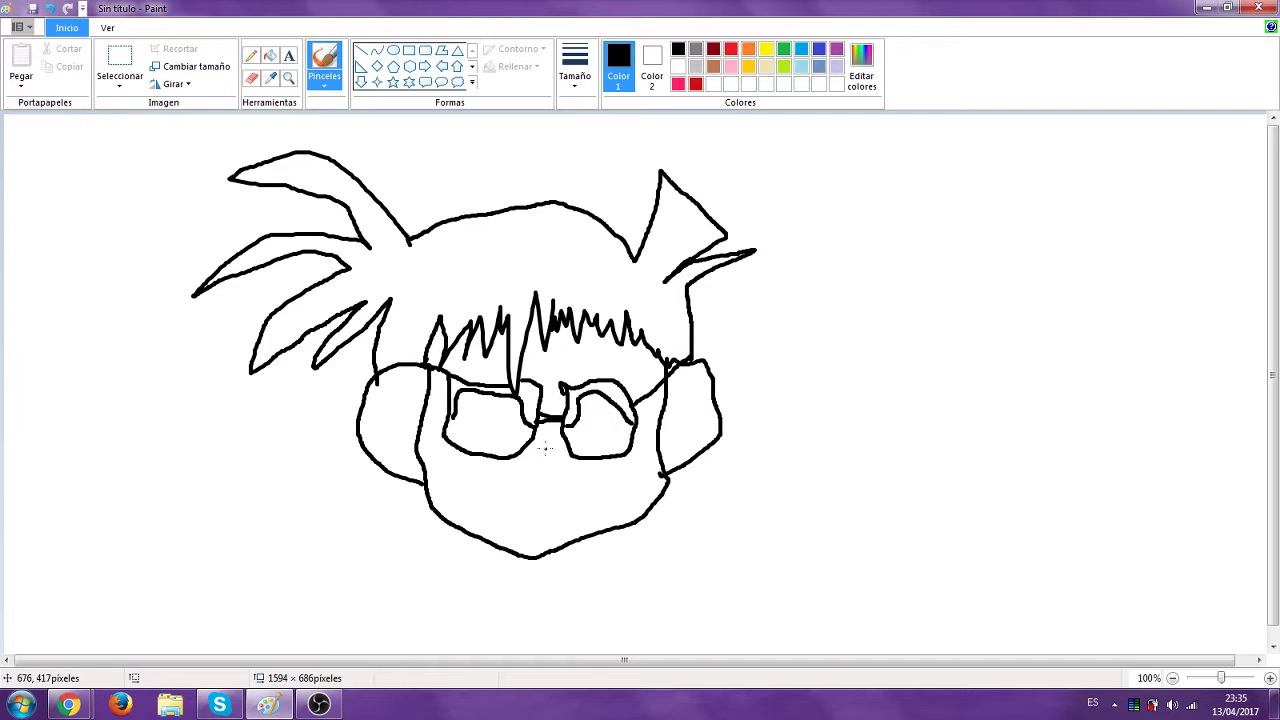
drag(545, 448, 543, 452)
drag(522, 481, 554, 486)
click(484, 500)
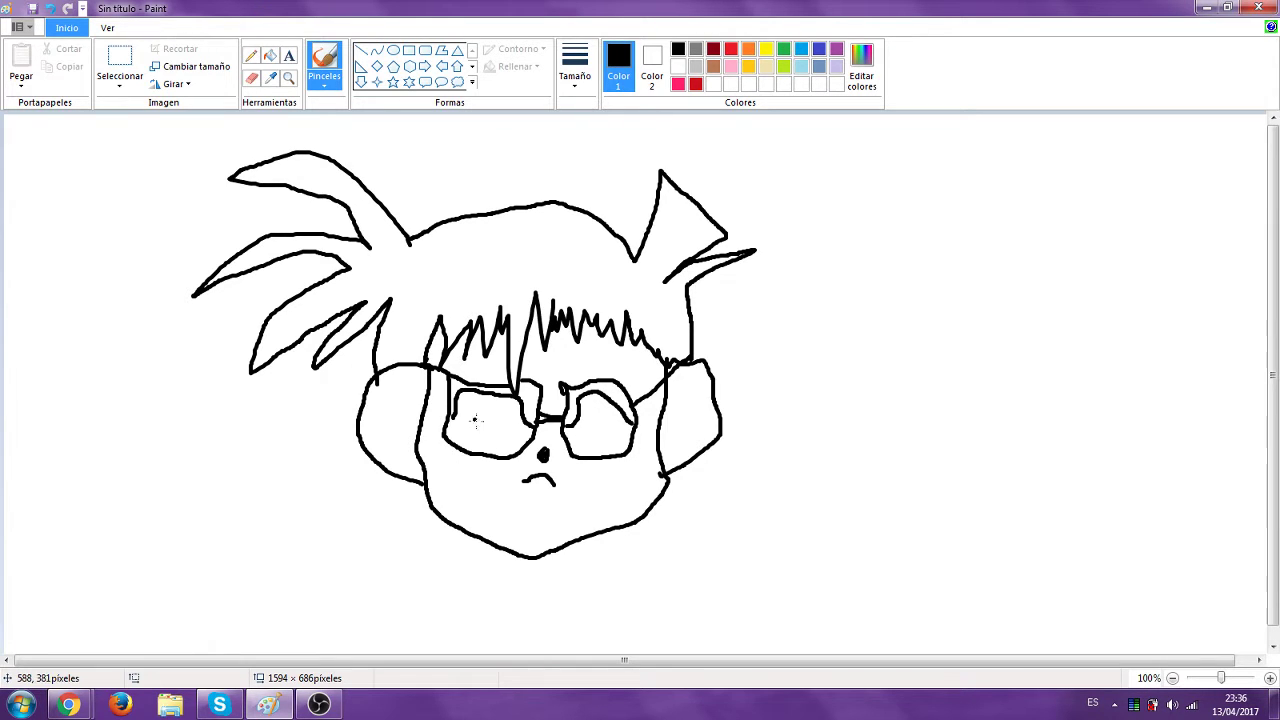
Draw an arched upper eyelid inside the larger lens of the glasses, and undo the iris sketched beneath it
mouse_move(464, 418)
mouse_down()
mouse_move(476, 396)
mouse_move(517, 413)
mouse_up()
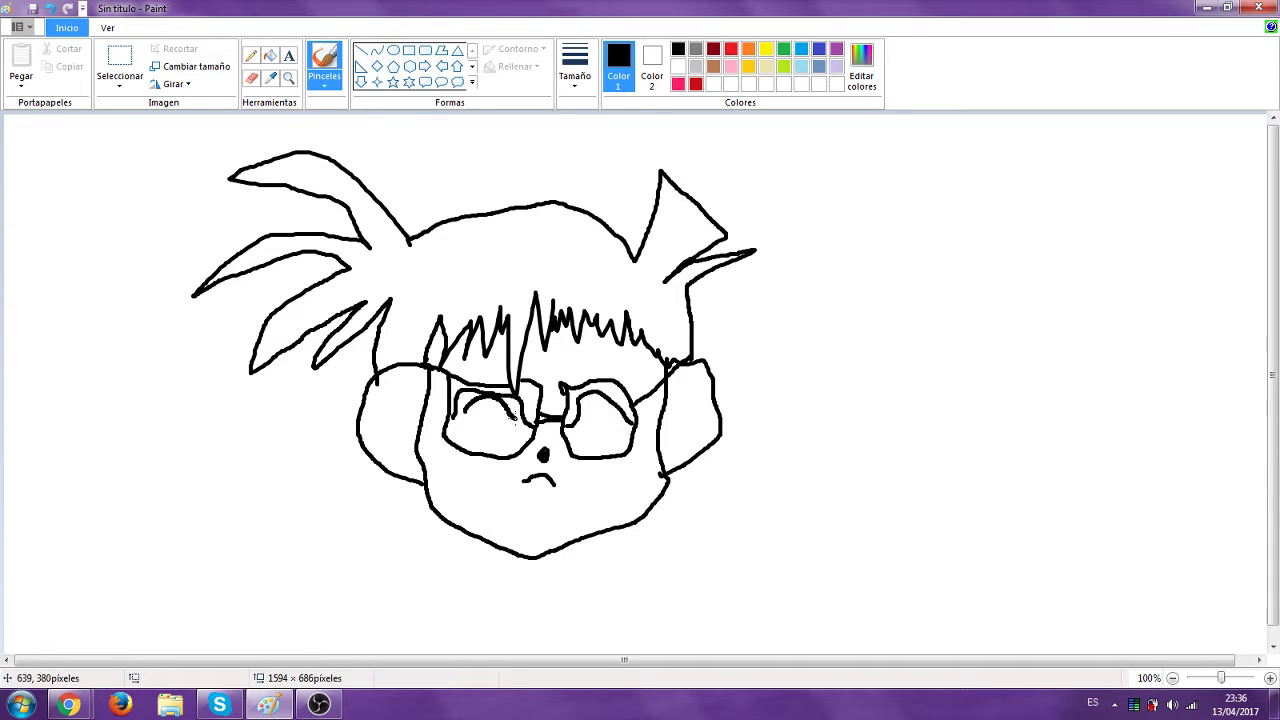
drag(515, 420, 466, 409)
key(ctrl+z)
mouse_move(466, 410)
mouse_down()
mouse_move(462, 438)
mouse_move(484, 452)
mouse_move(522, 424)
mouse_up()
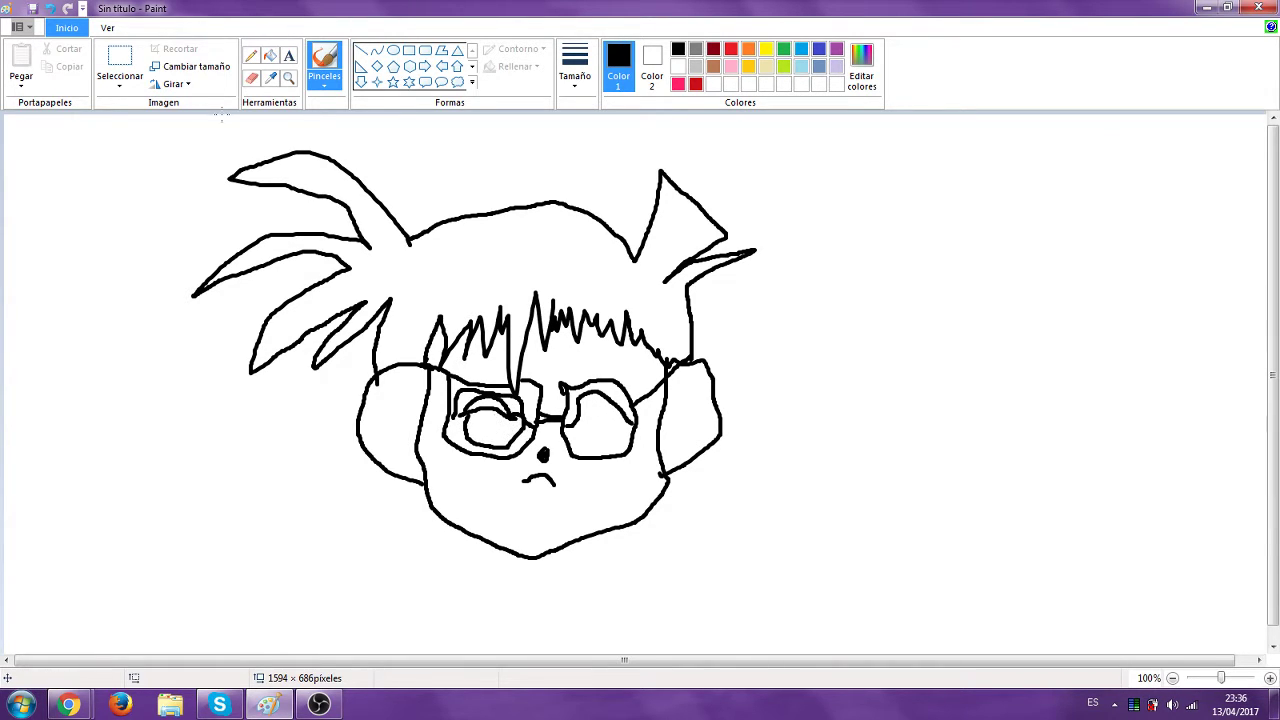
click(33, 8)
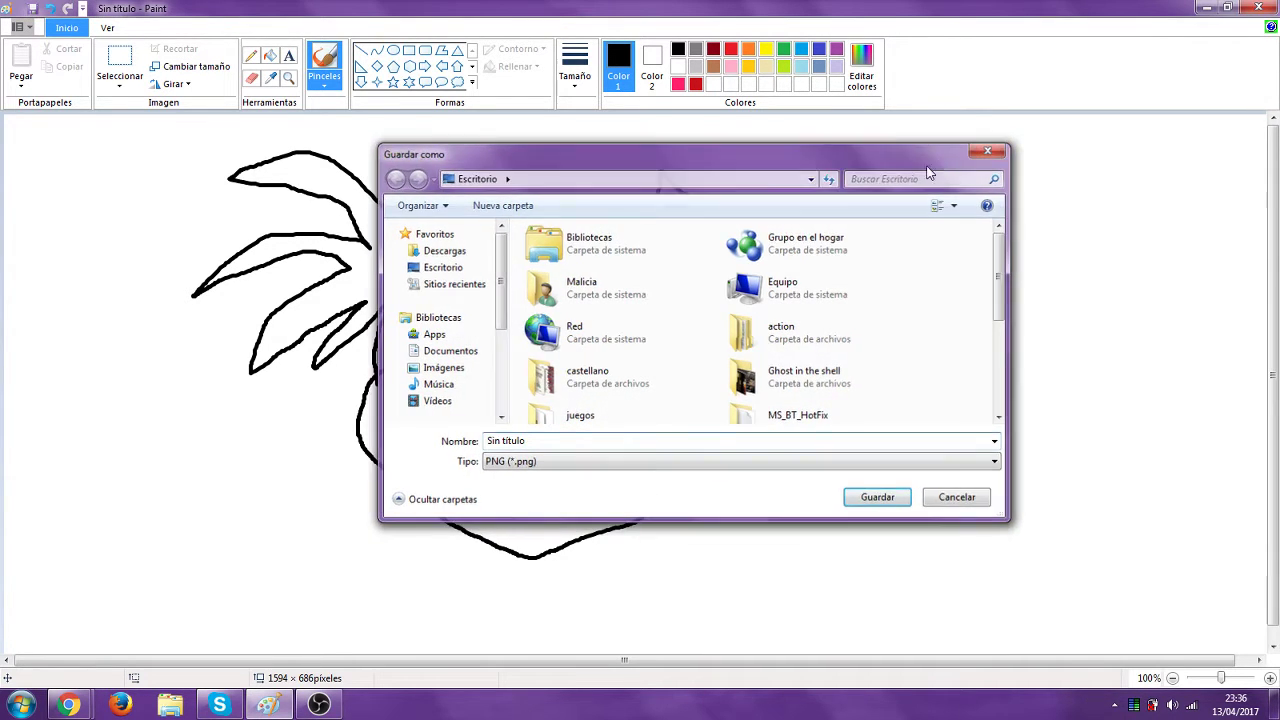
click(987, 151)
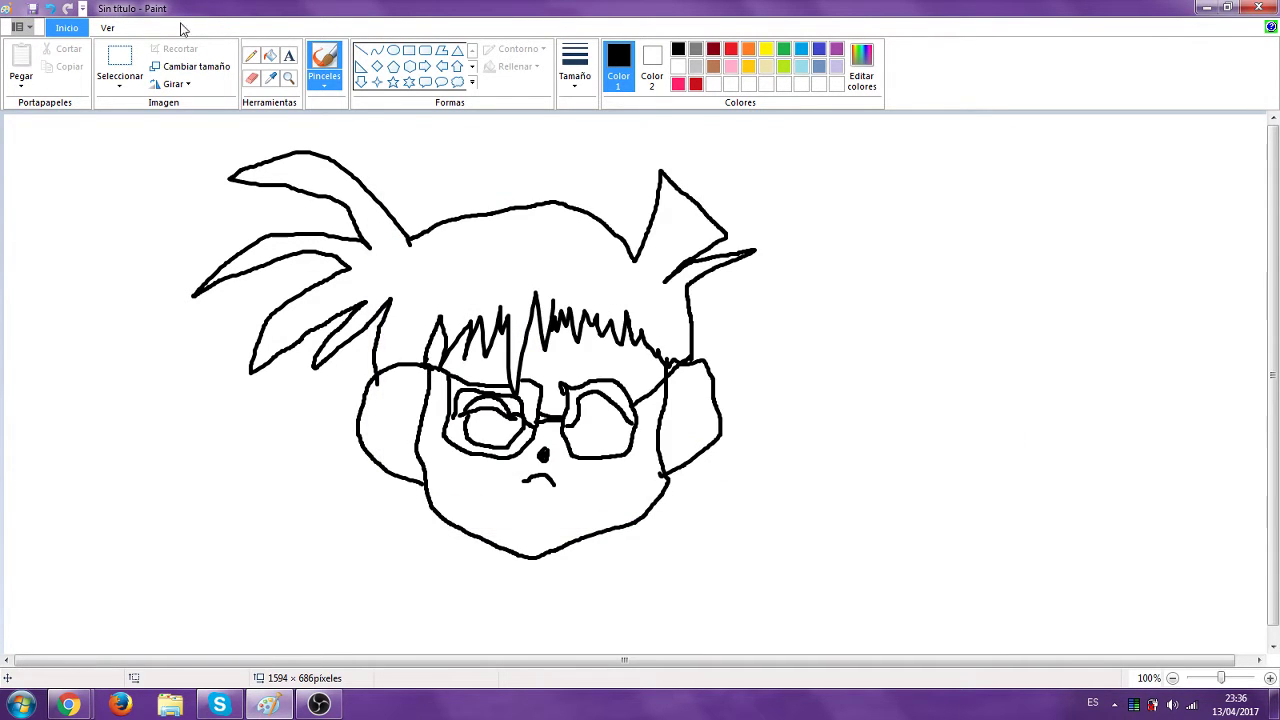
click(52, 9)
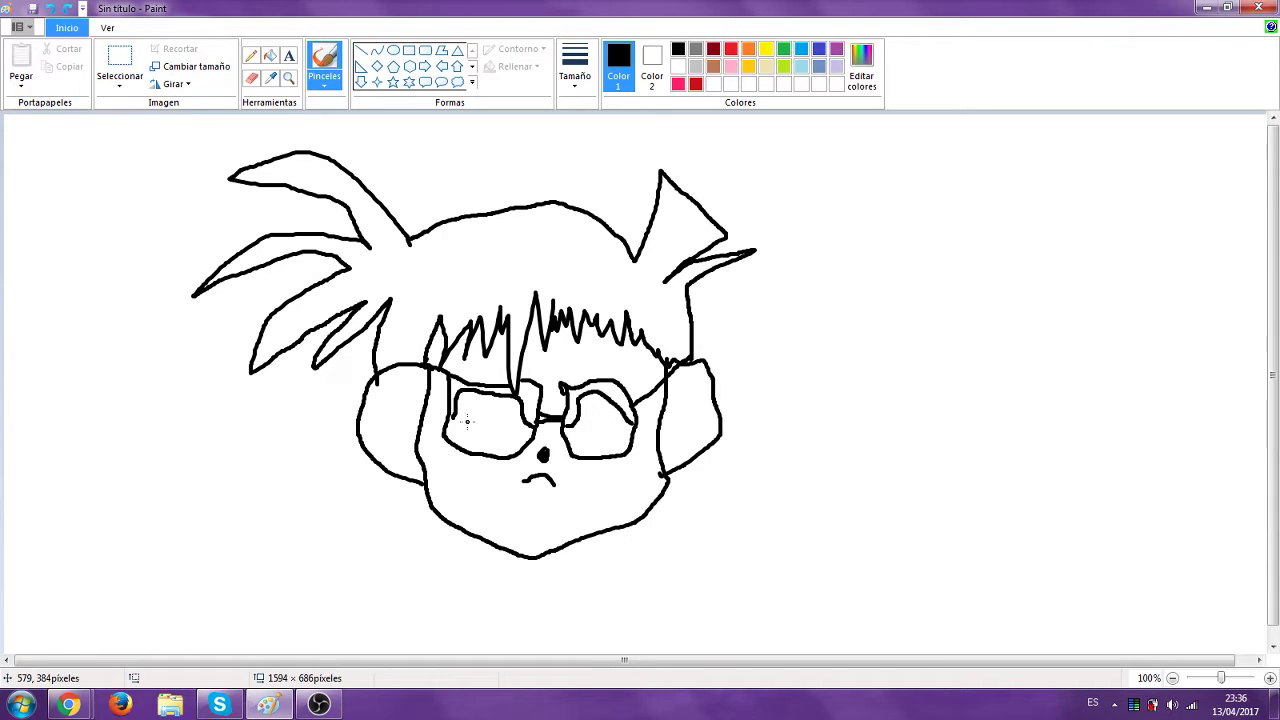
click(67, 9)
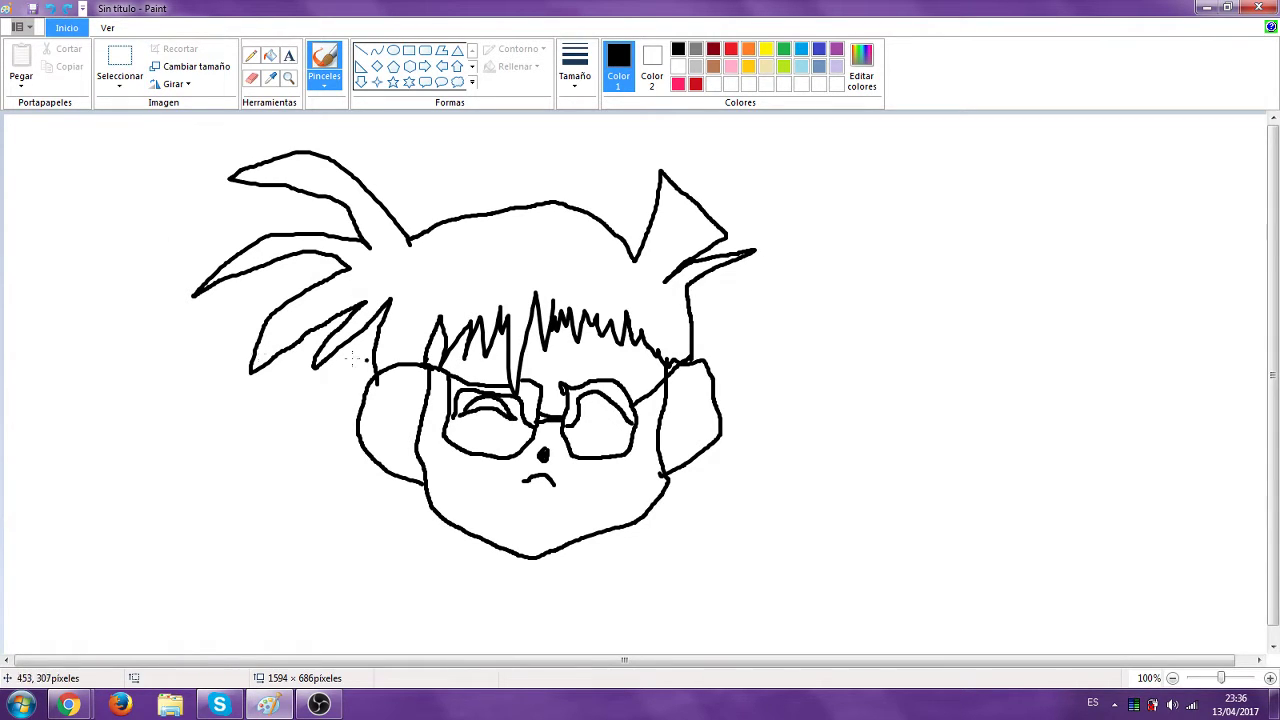
Complete both half-closed eyes inside the lenses with a lid line, a rounded iris and a diagonal highlight line across each iris
mouse_move(458, 416)
mouse_down()
mouse_move(480, 447)
mouse_move(520, 420)
mouse_up()
mouse_move(586, 416)
mouse_down()
mouse_move(616, 420)
mouse_move(608, 430)
mouse_move(625, 417)
mouse_move(600, 447)
mouse_move(623, 423)
mouse_up()
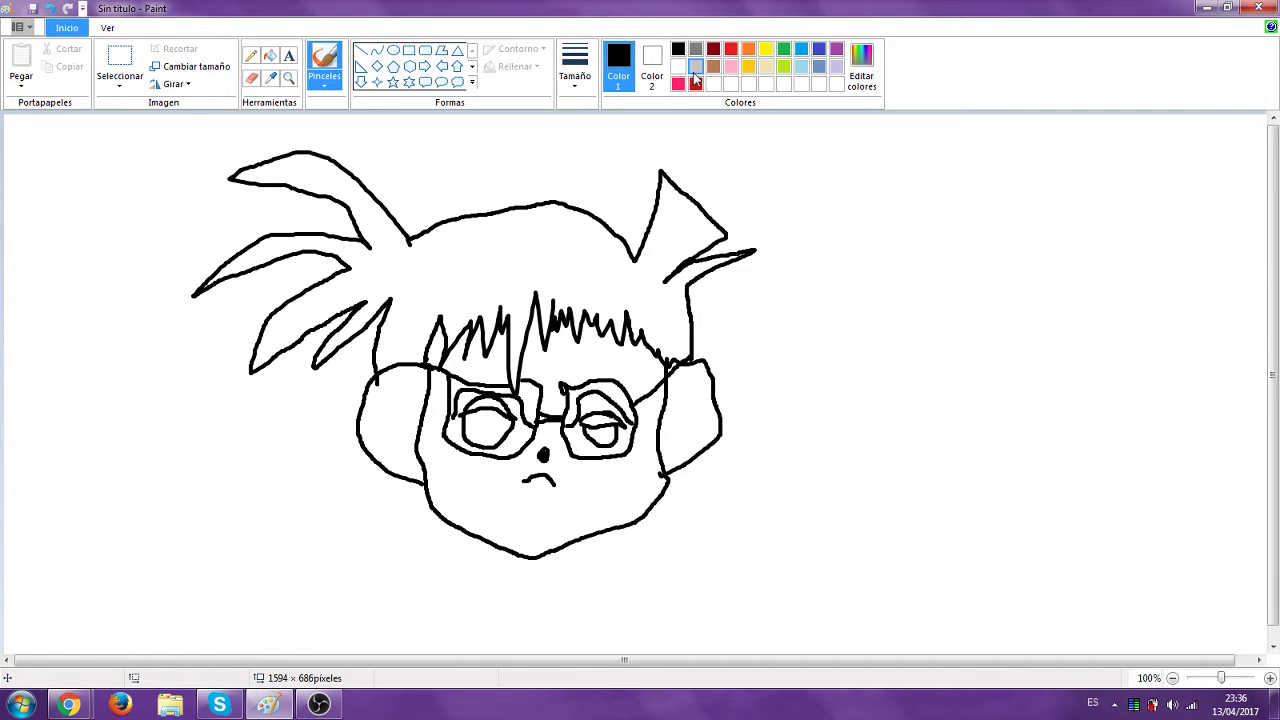
drag(493, 410, 468, 430)
mouse_move(603, 427)
mouse_down()
mouse_move(593, 440)
mouse_move(584, 430)
mouse_up()
Fill the lower part of both irises with bright blue
click(801, 49)
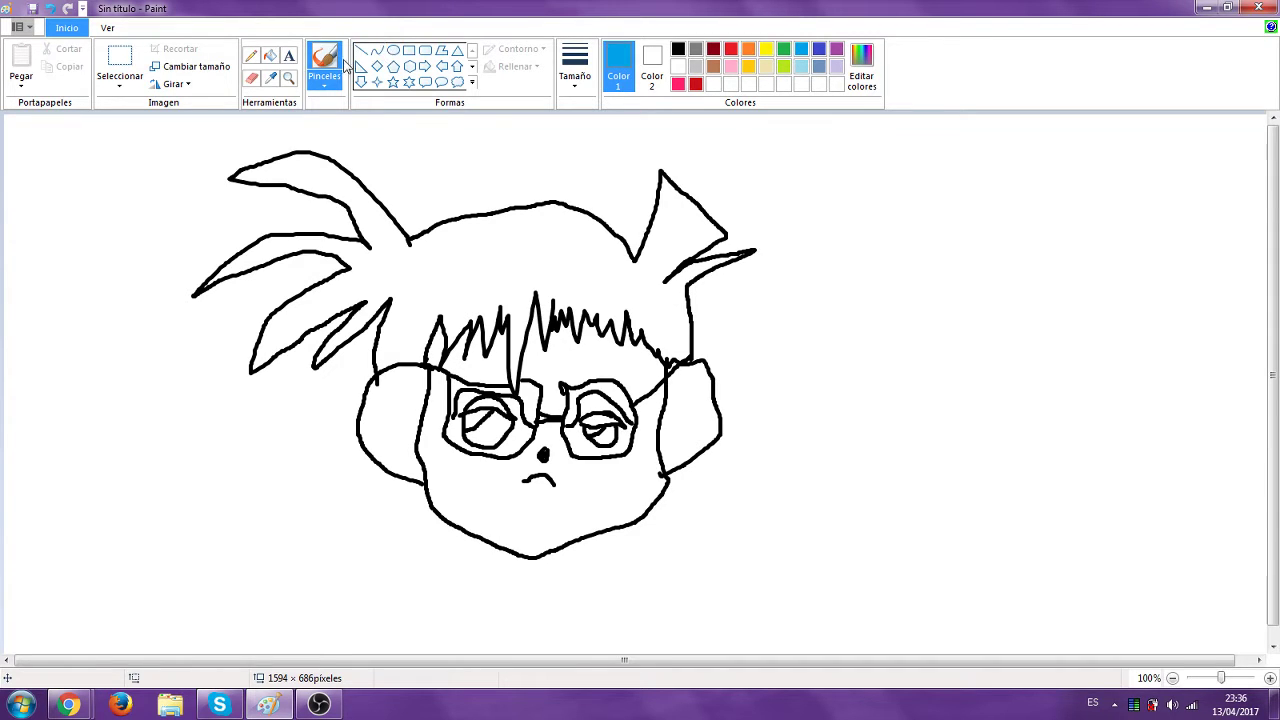
click(270, 55)
click(490, 428)
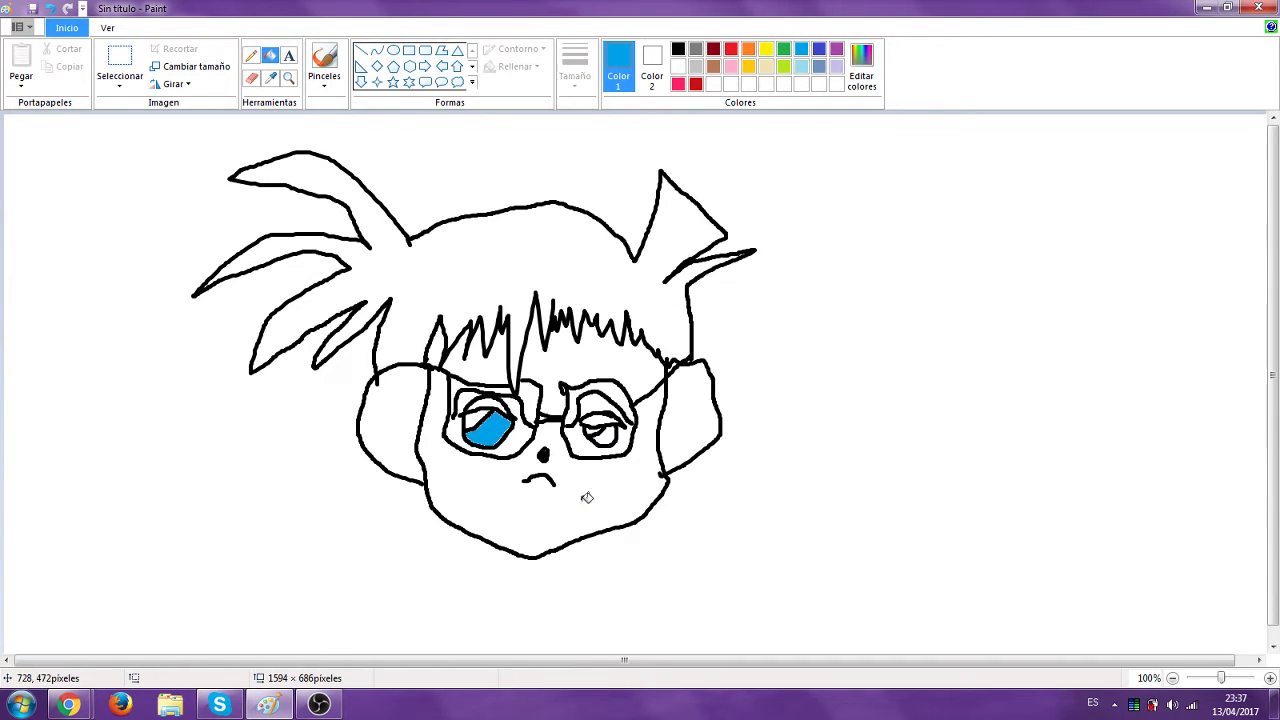
click(606, 434)
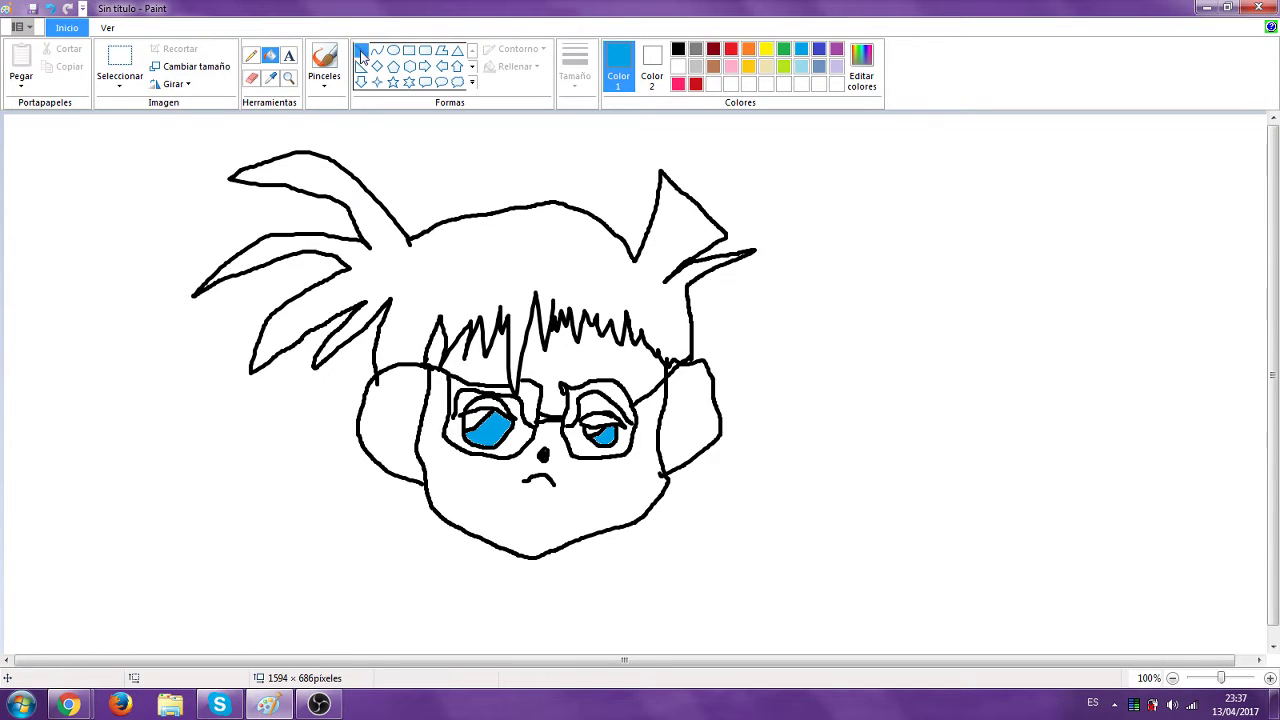
Start a new image without saving the head with glasses
click(22, 27)
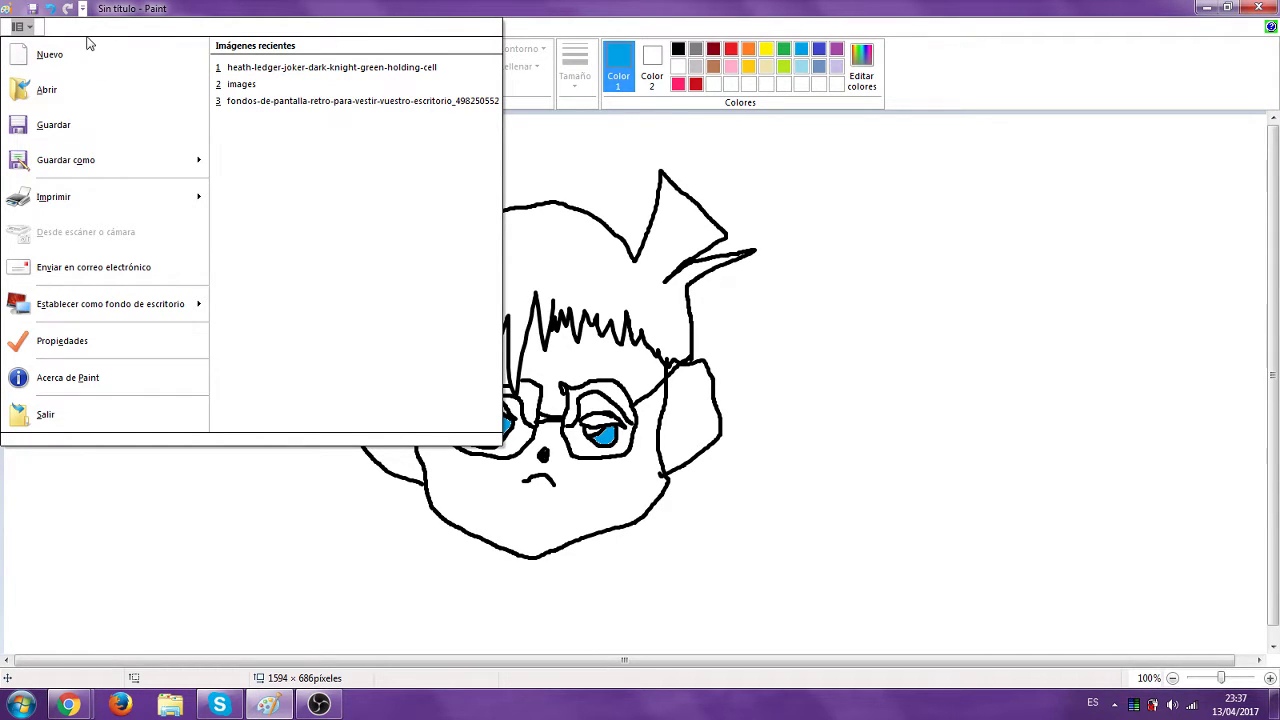
key(Escape)
key(ctrl+n)
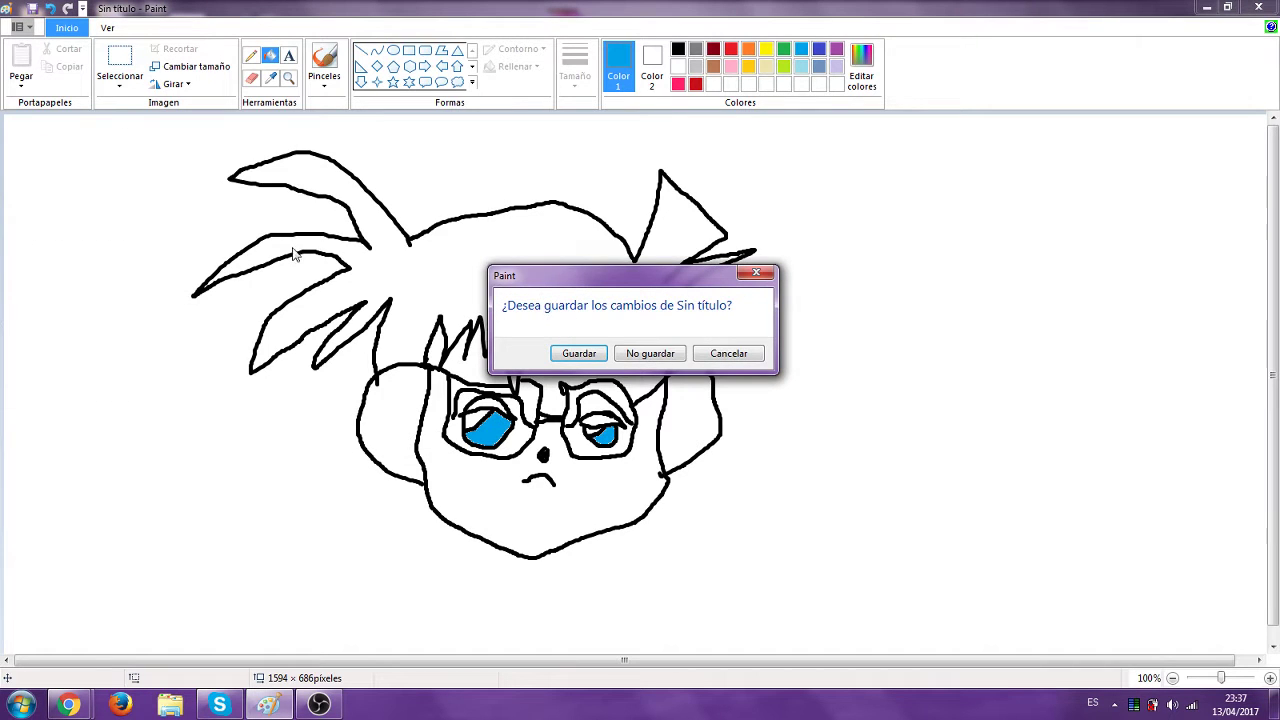
click(650, 351)
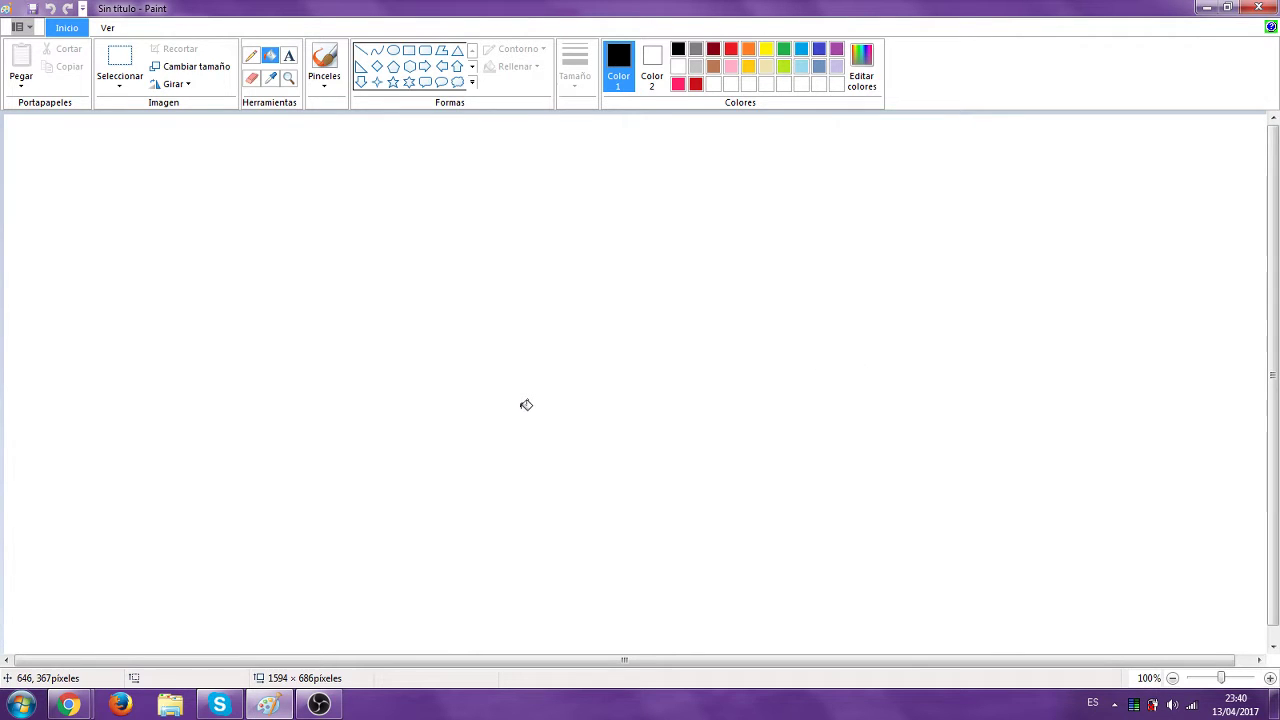
Set up the brush with the second-thinnest line size, trying brown first and settling on black
click(713, 66)
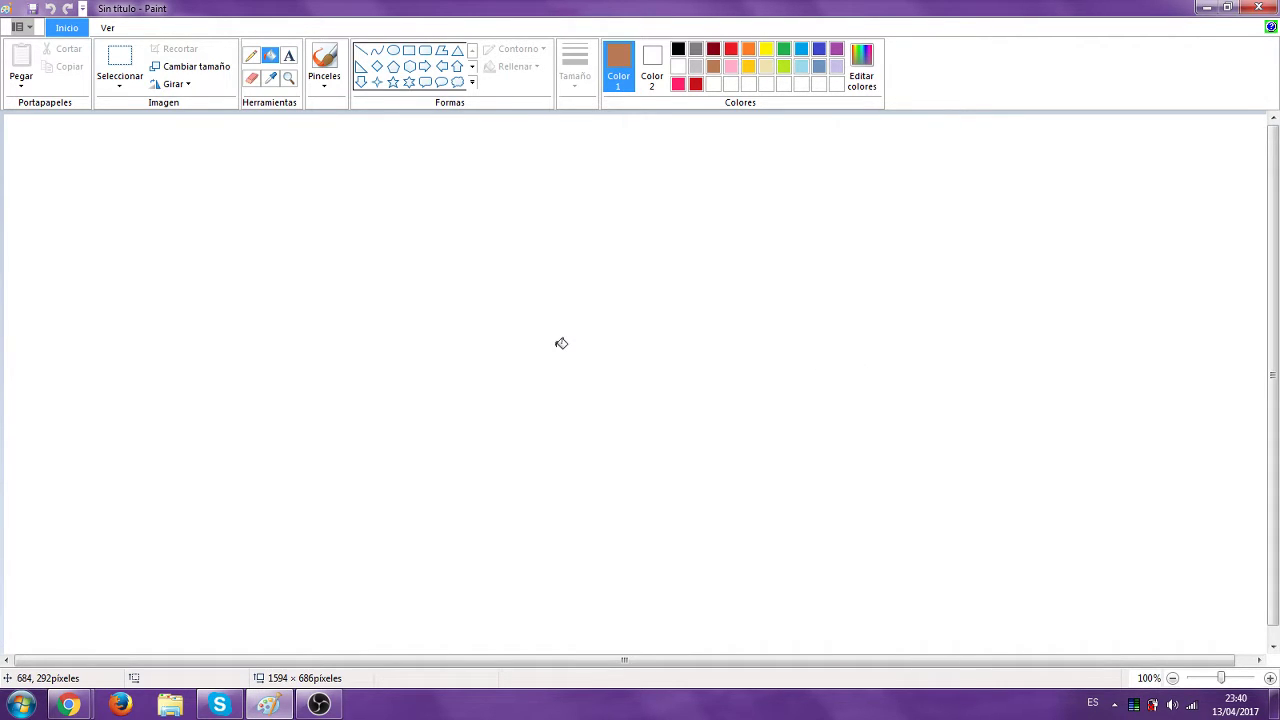
click(324, 65)
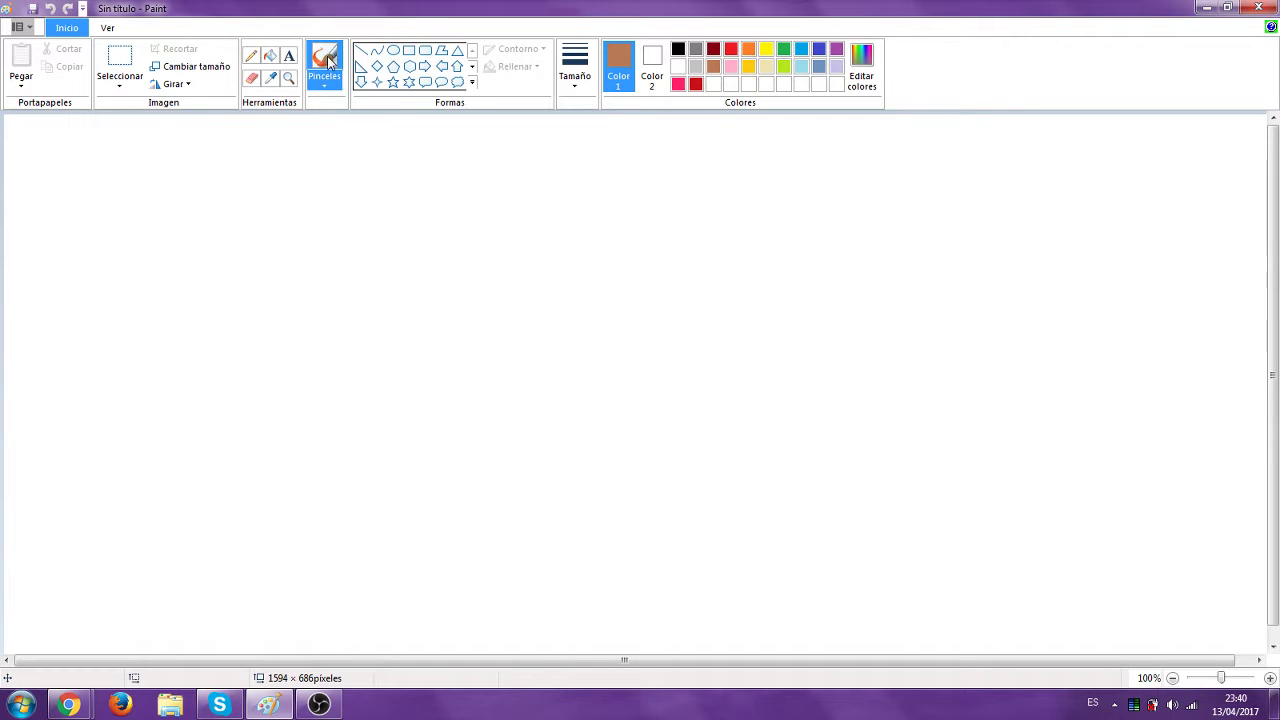
click(575, 70)
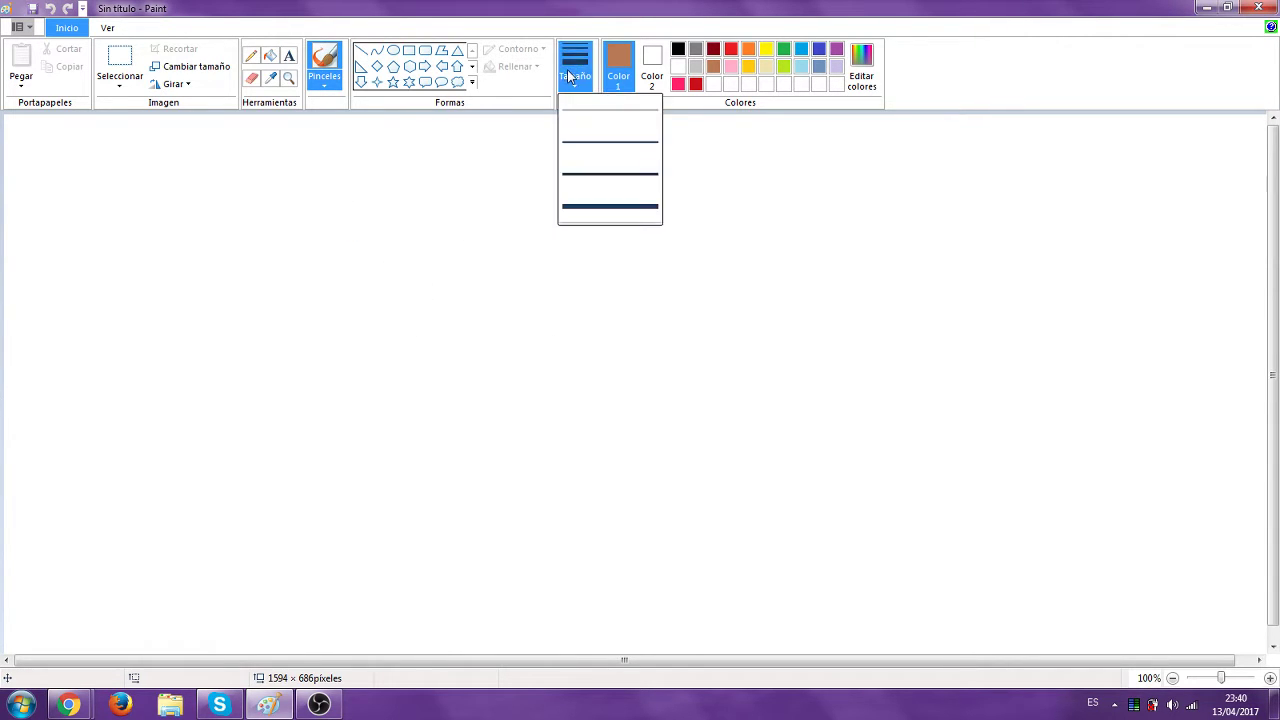
click(584, 152)
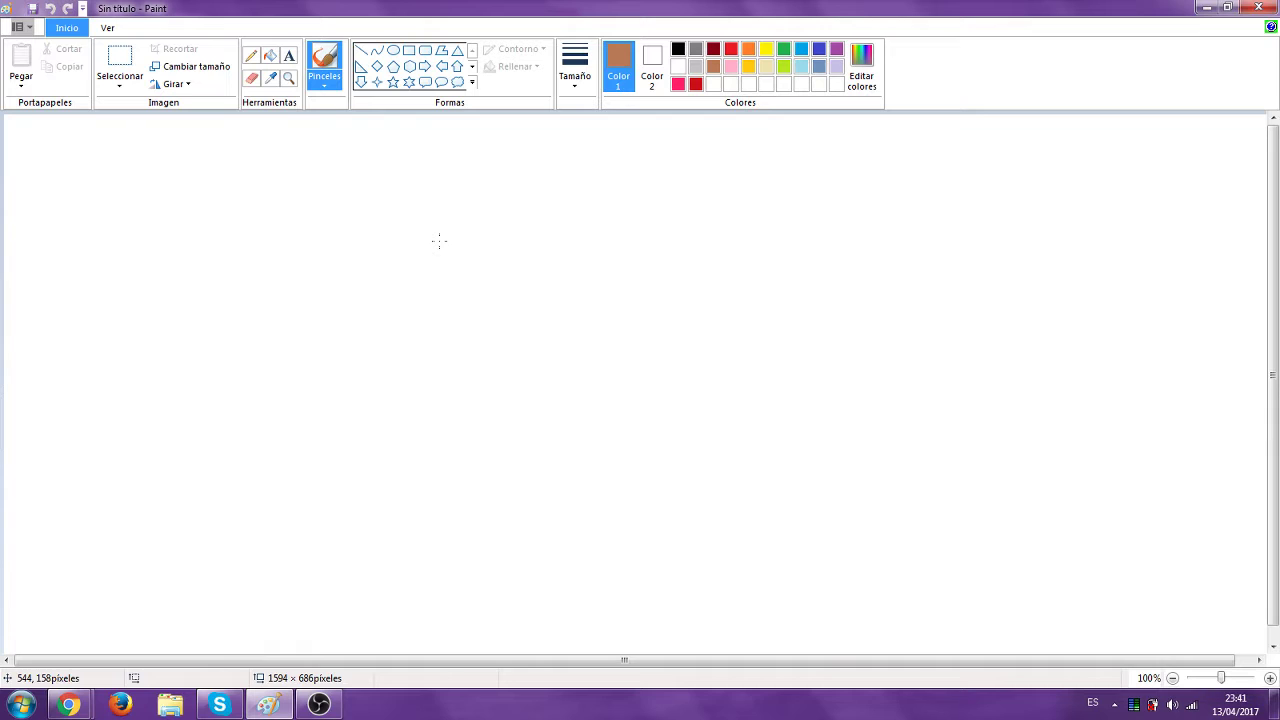
click(678, 50)
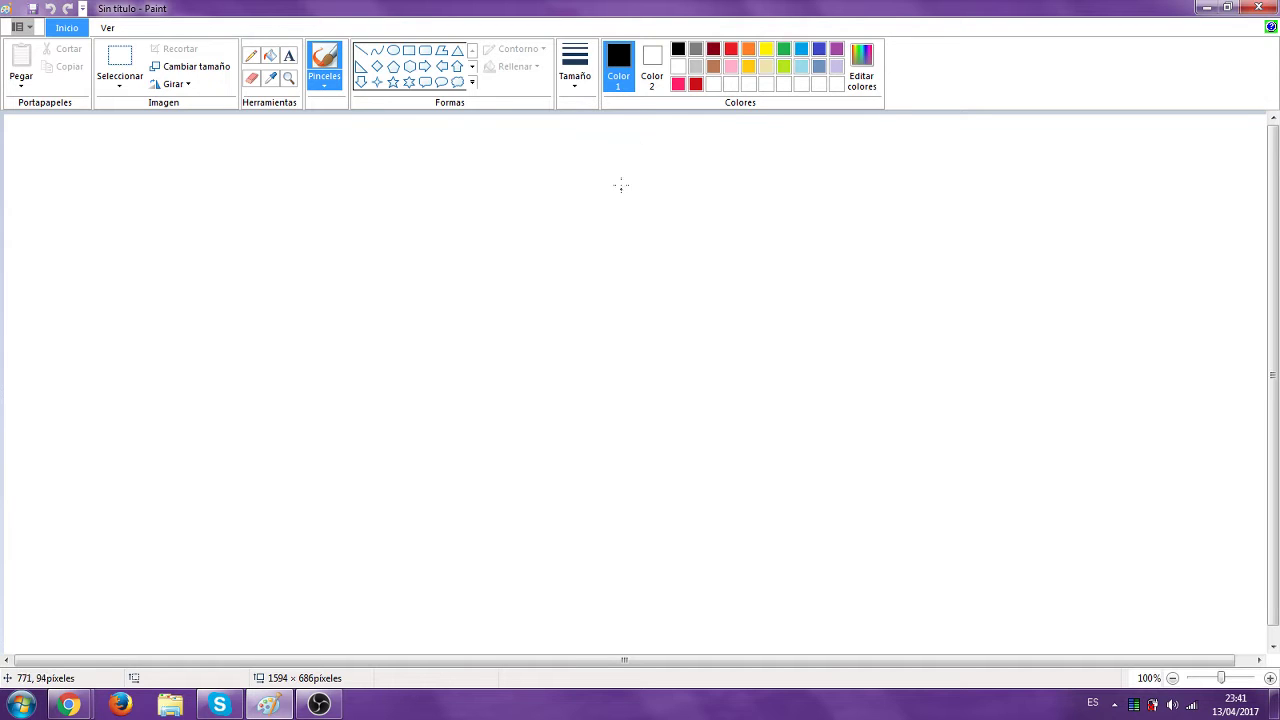
click(589, 80)
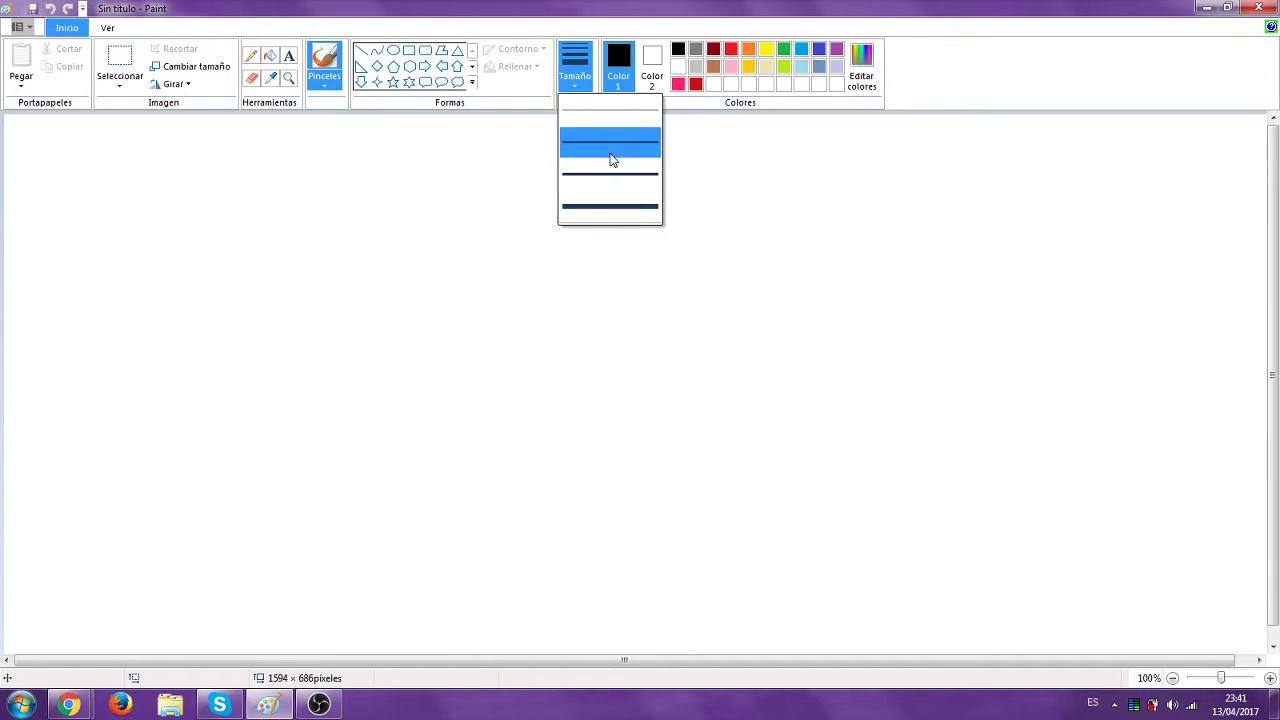
click(616, 160)
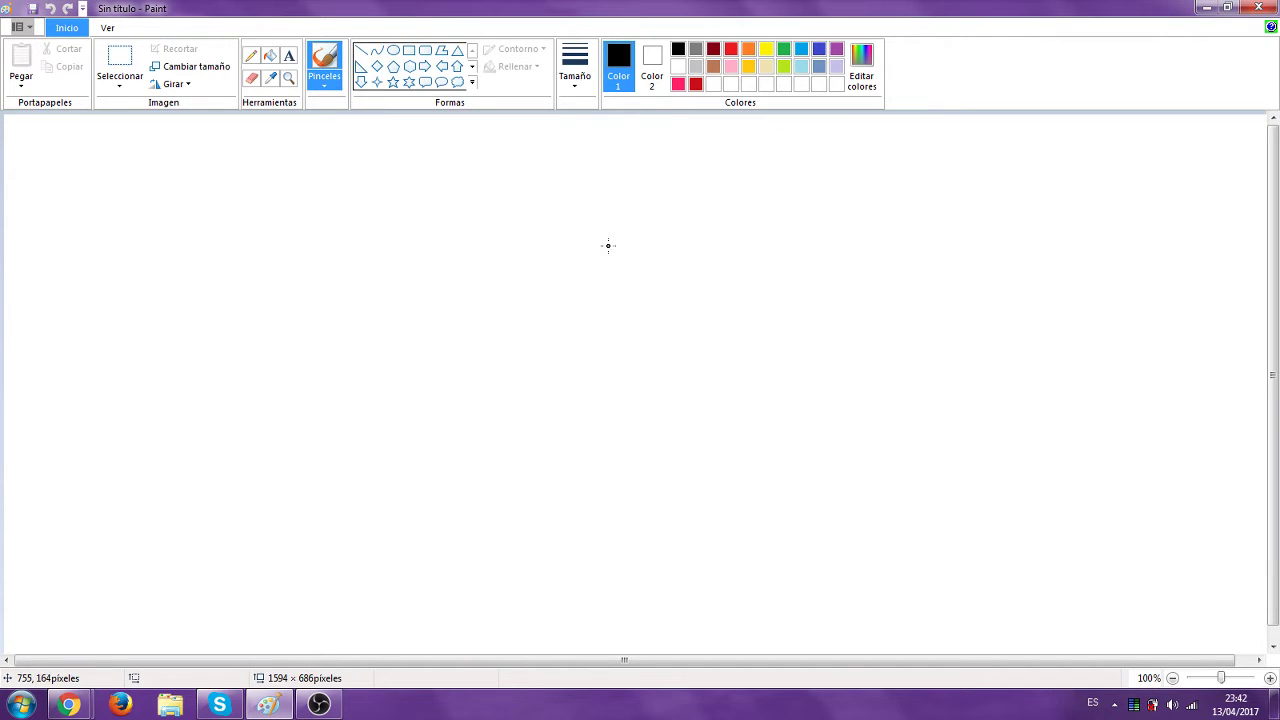
Draw one side of a curved crown, jagged hair tufts descending from it, and a rounded ear beneath the tufts
click(496, 290)
key(ctrl+z)
mouse_move(575, 161)
mouse_down()
mouse_move(534, 166)
mouse_move(451, 212)
mouse_move(428, 250)
mouse_move(427, 294)
mouse_up()
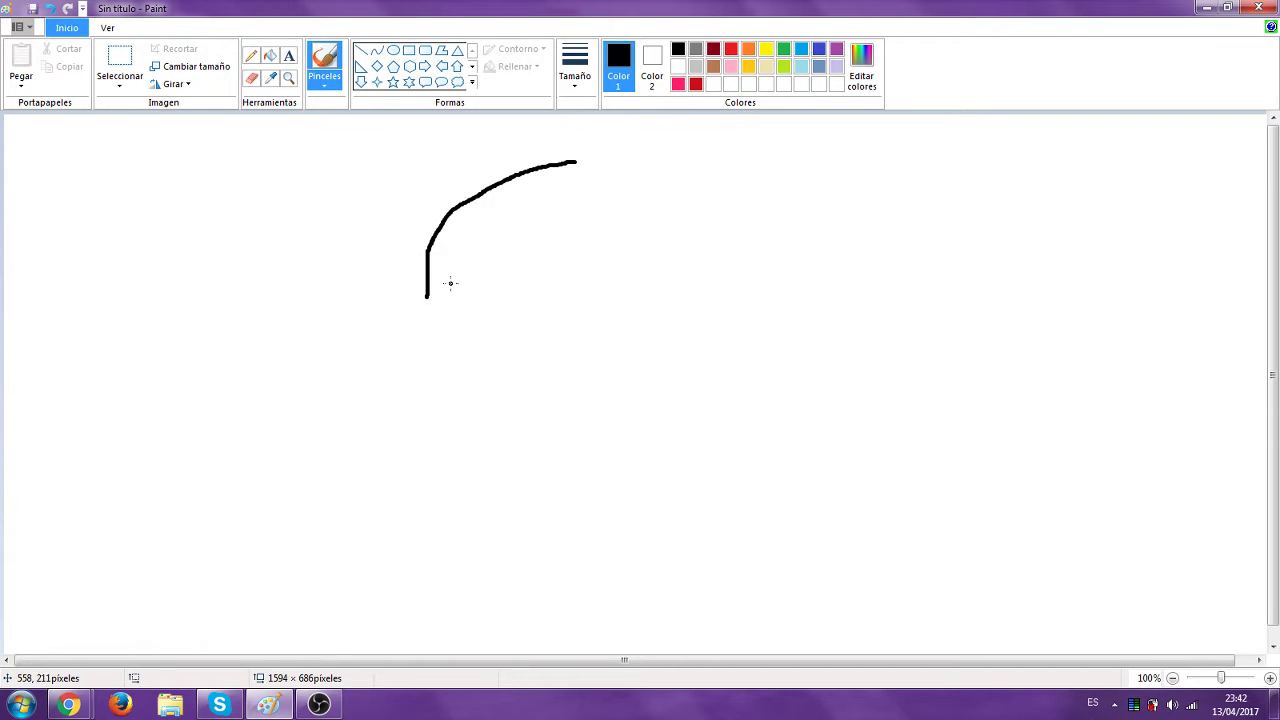
mouse_move(453, 275)
mouse_down()
mouse_move(381, 309)
mouse_move(404, 317)
mouse_move(354, 341)
mouse_move(373, 356)
mouse_move(418, 349)
mouse_move(383, 360)
mouse_move(416, 363)
mouse_move(347, 393)
mouse_move(406, 382)
mouse_move(407, 399)
mouse_move(453, 374)
mouse_up()
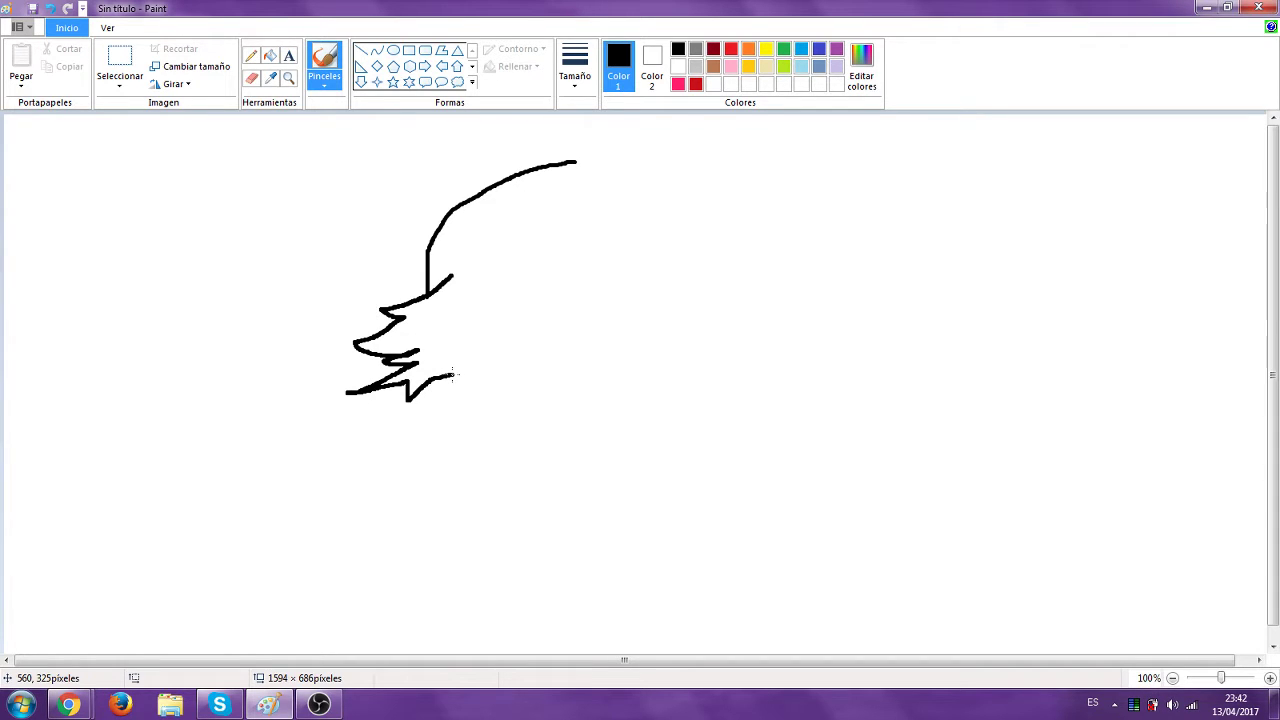
mouse_move(453, 374)
mouse_down()
mouse_move(397, 404)
mouse_move(438, 412)
mouse_move(451, 398)
mouse_move(443, 427)
mouse_move(471, 417)
mouse_move(483, 445)
mouse_up()
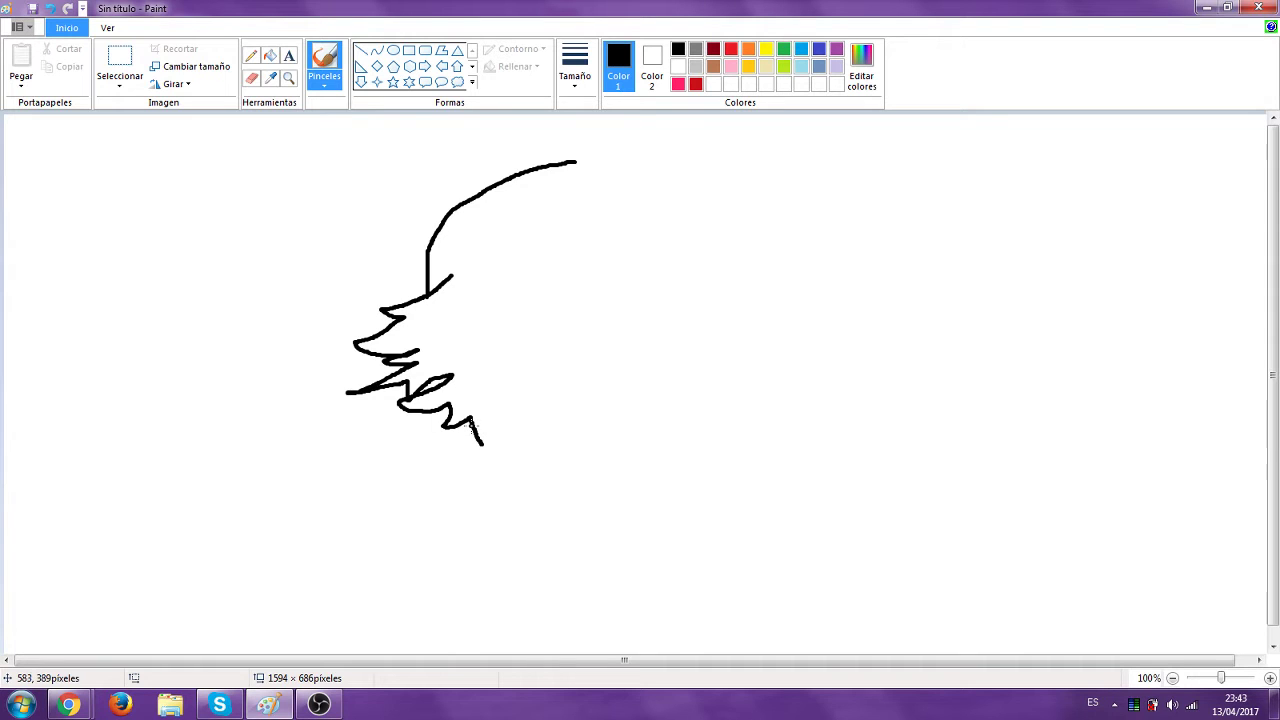
mouse_move(468, 422)
mouse_down()
mouse_move(444, 480)
mouse_move(446, 500)
mouse_move(473, 510)
mouse_up()
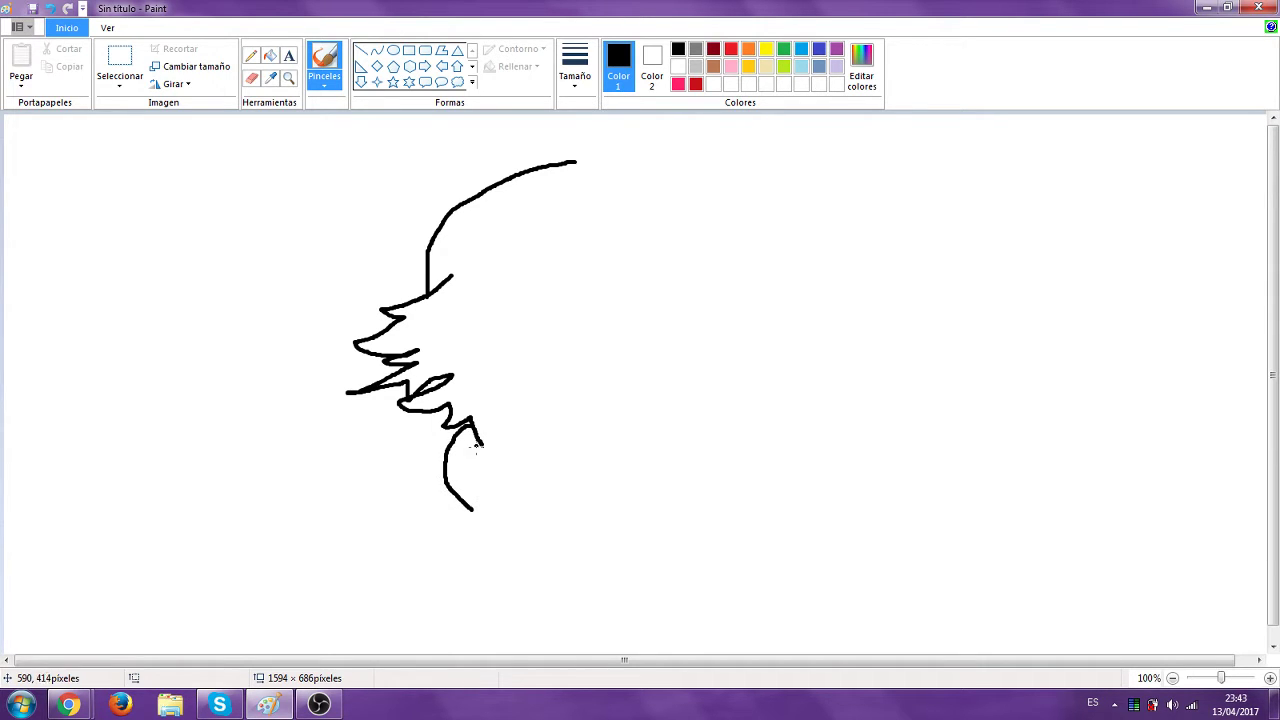
drag(480, 438, 483, 445)
Draw long pointed hair strands hanging beside the ear and across the face, ending in a curved lock sweeping upward
mouse_move(486, 322)
mouse_down()
mouse_move(489, 397)
mouse_move(451, 523)
mouse_move(467, 522)
mouse_move(483, 485)
mouse_move(515, 346)
mouse_up()
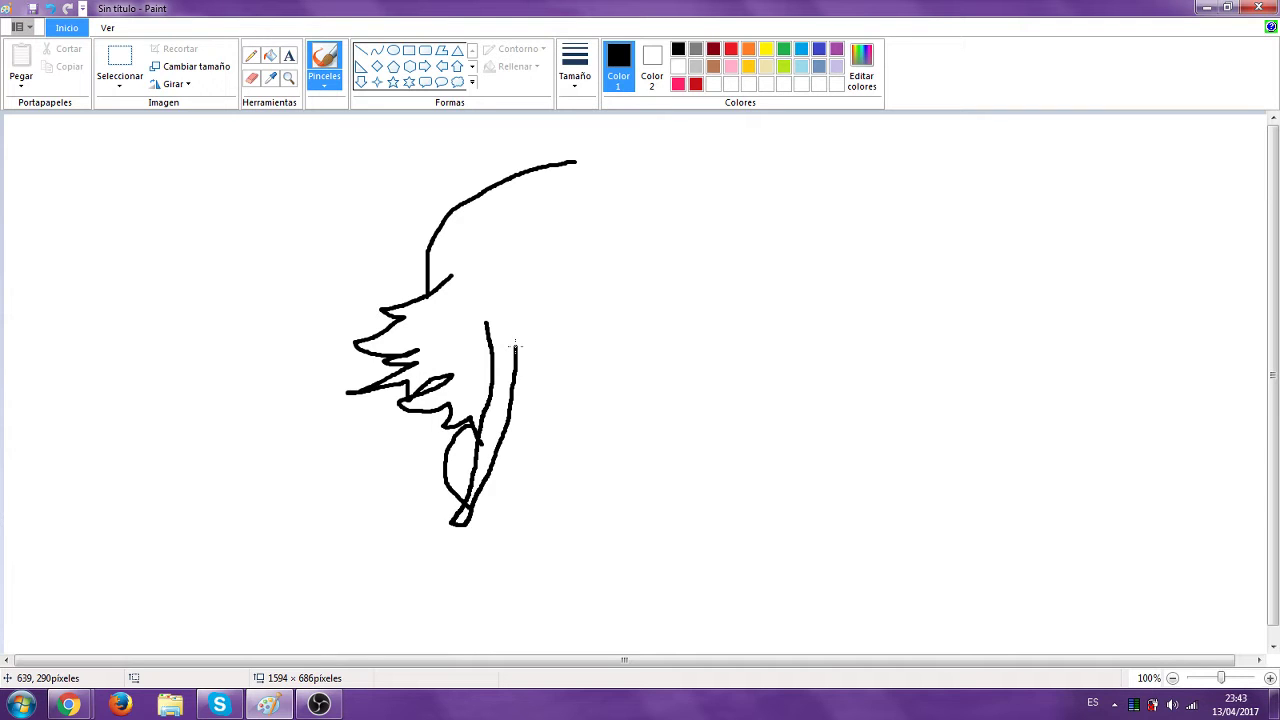
mouse_move(515, 346)
mouse_down()
mouse_move(497, 511)
mouse_move(517, 468)
mouse_move(513, 481)
mouse_move(499, 506)
mouse_move(440, 532)
mouse_move(525, 512)
mouse_up()
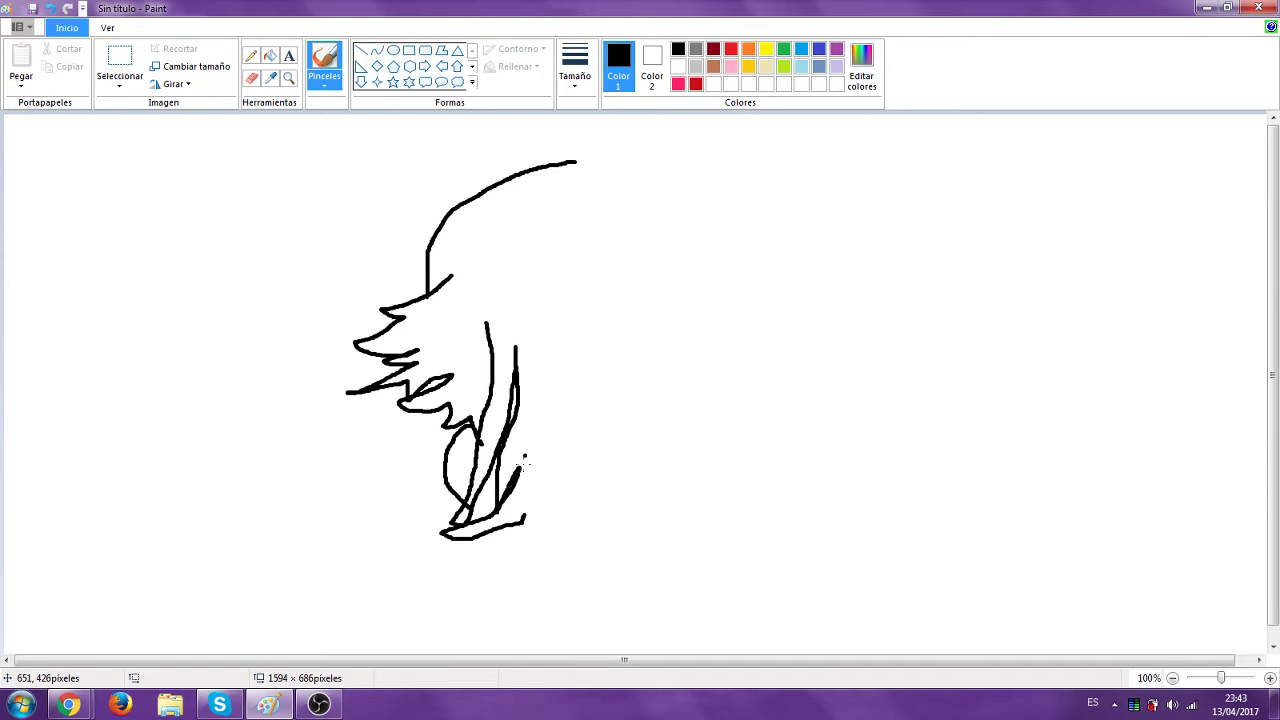
drag(520, 464, 538, 433)
mouse_move(558, 363)
mouse_down()
mouse_move(523, 507)
mouse_move(534, 545)
mouse_up()
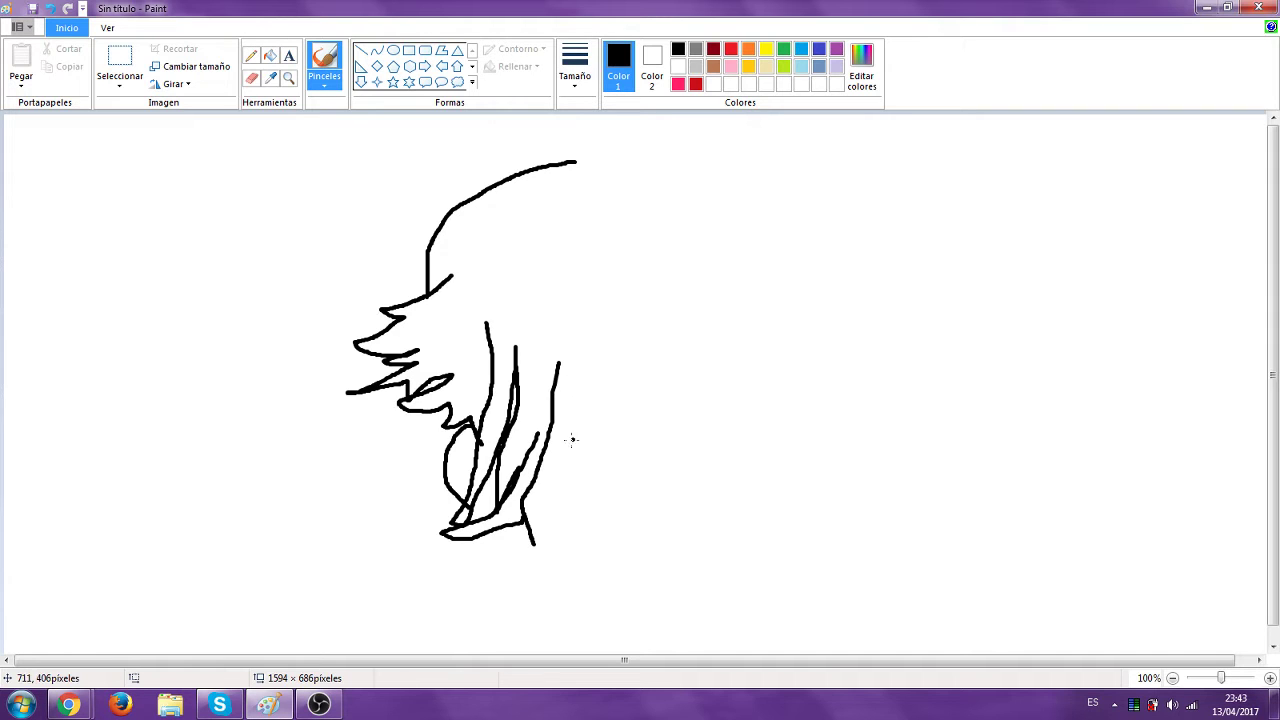
drag(557, 484, 536, 547)
drag(634, 460, 540, 550)
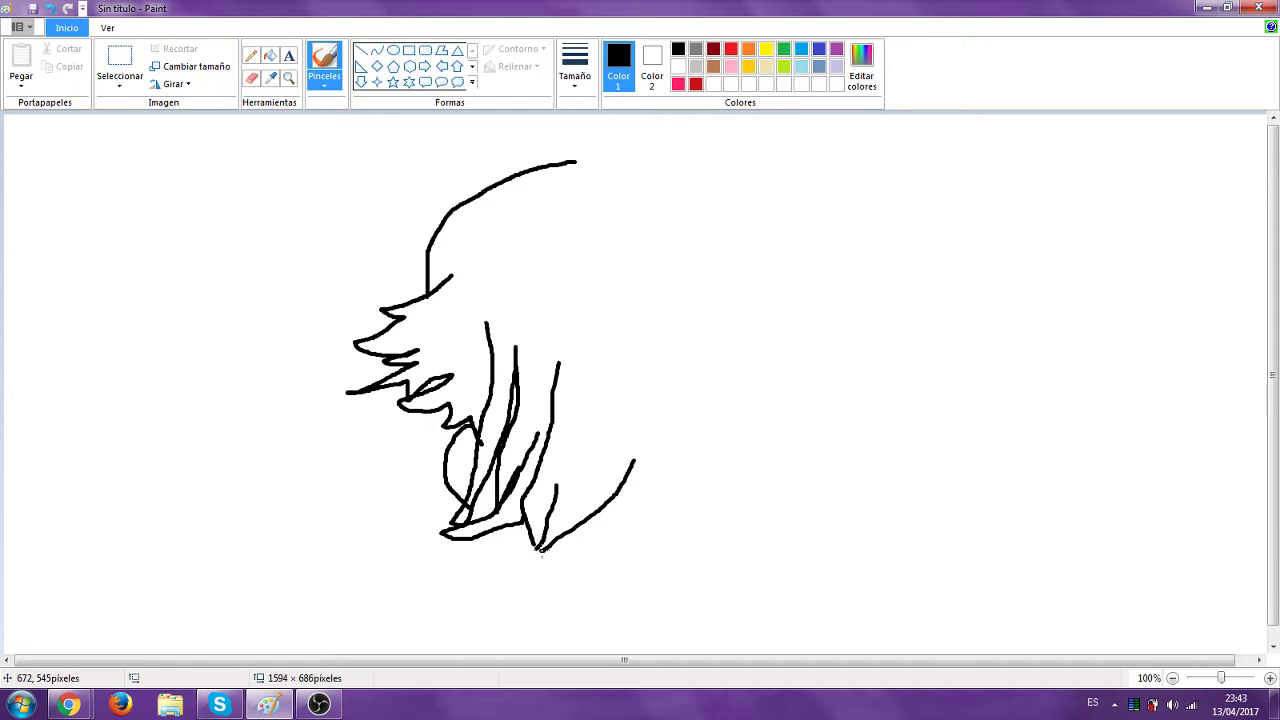
Draw two V-shaped pointed hair strands across the forehead, joined by a rising curve
mouse_move(627, 407)
mouse_down()
mouse_move(621, 485)
mouse_move(636, 519)
mouse_up()
drag(686, 343, 635, 500)
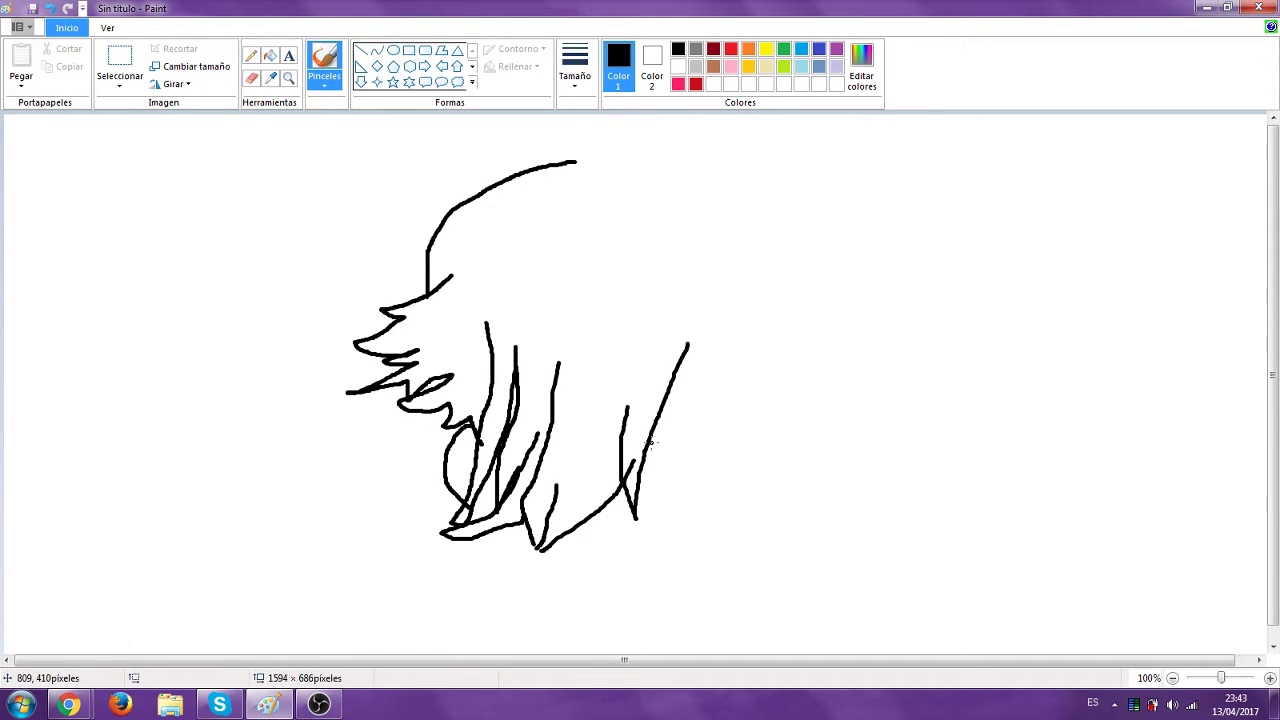
drag(650, 443, 730, 395)
drag(728, 378, 743, 429)
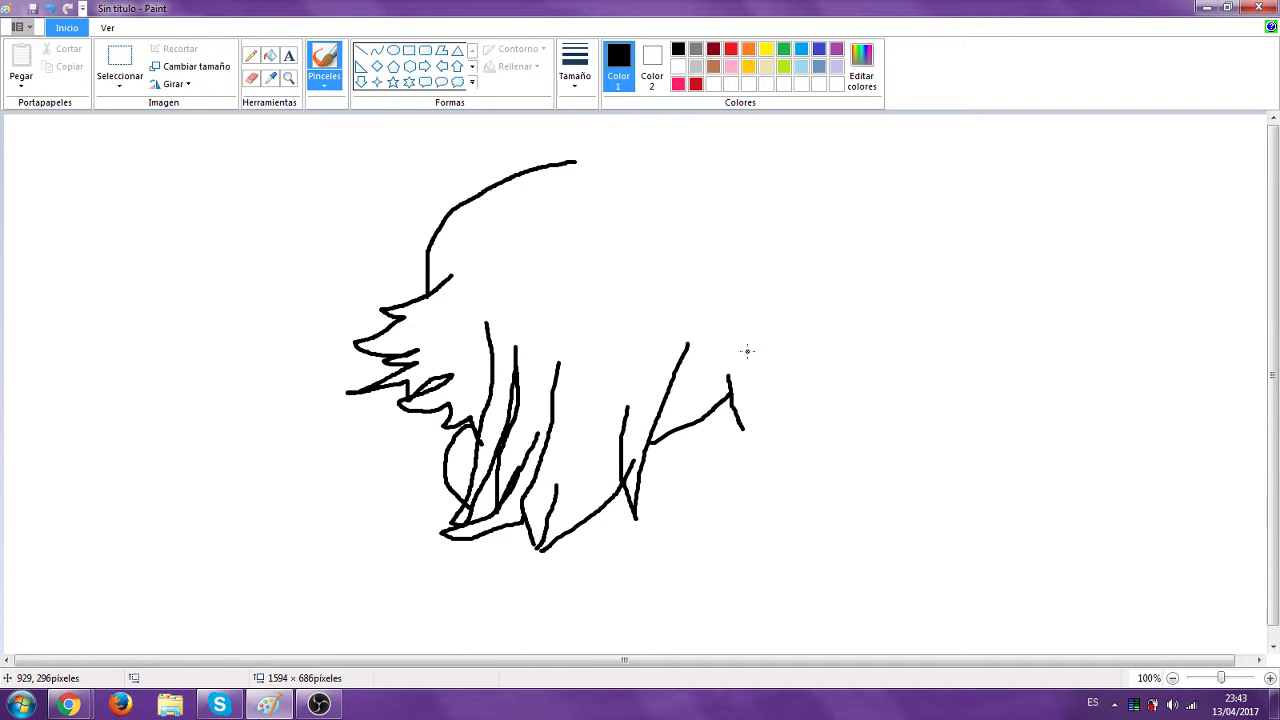
Draw the visible eye with a star-patterned iris beside the fringe, enclosed by a pointed hairline and the cheek contour
drag(747, 350, 746, 428)
mouse_move(763, 391)
mouse_down()
mouse_move(756, 425)
mouse_move(786, 436)
mouse_move(820, 424)
mouse_move(777, 440)
mouse_move(806, 414)
mouse_move(787, 414)
mouse_move(783, 396)
mouse_move(767, 419)
mouse_move(780, 436)
mouse_move(808, 414)
mouse_up()
mouse_move(750, 382)
mouse_down()
mouse_move(797, 343)
mouse_move(810, 357)
mouse_move(841, 458)
mouse_move(828, 537)
mouse_up()
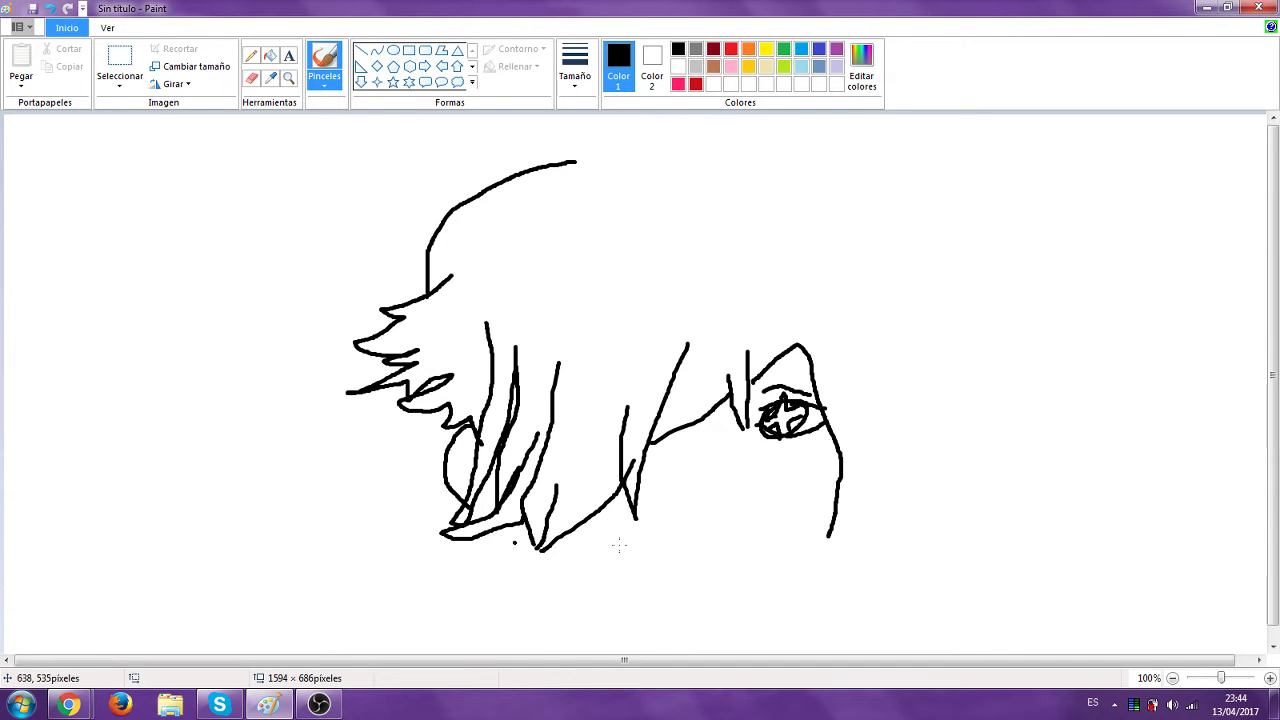
drag(490, 534, 487, 600)
scroll(516, 540, down, 1)
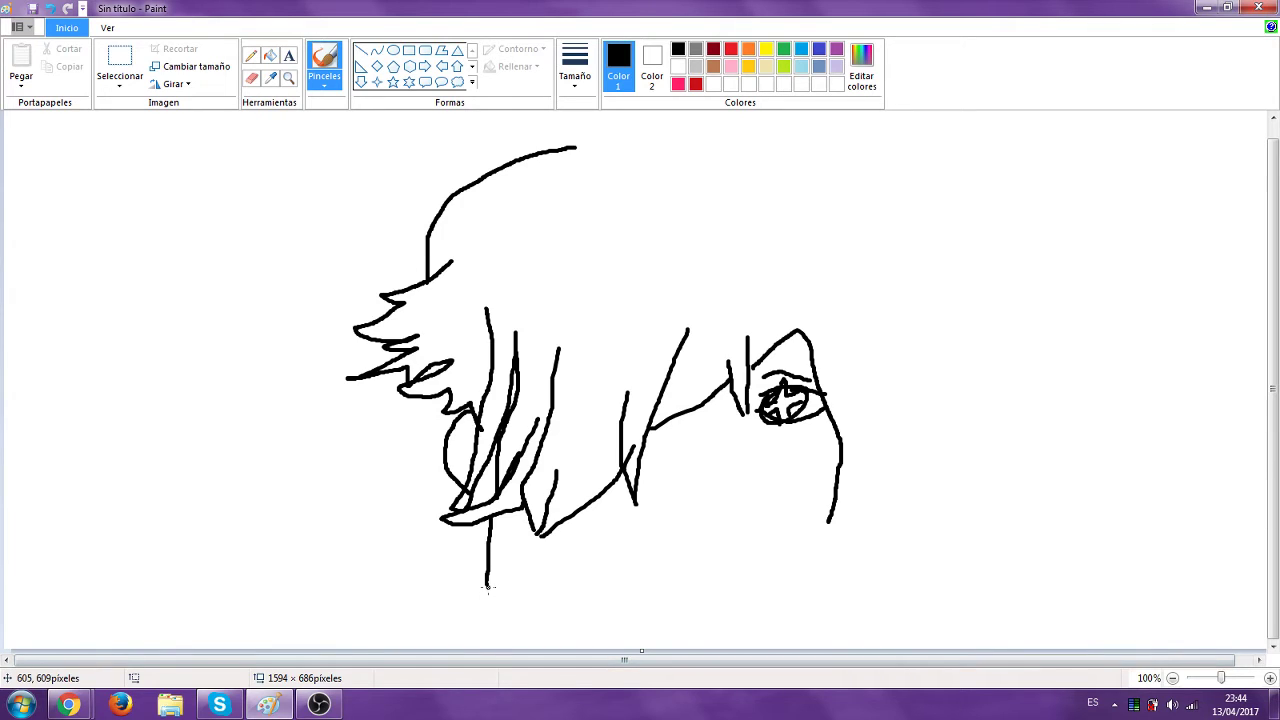
mouse_move(487, 582)
mouse_down()
mouse_move(558, 631)
mouse_move(634, 632)
mouse_up()
click(56, 8)
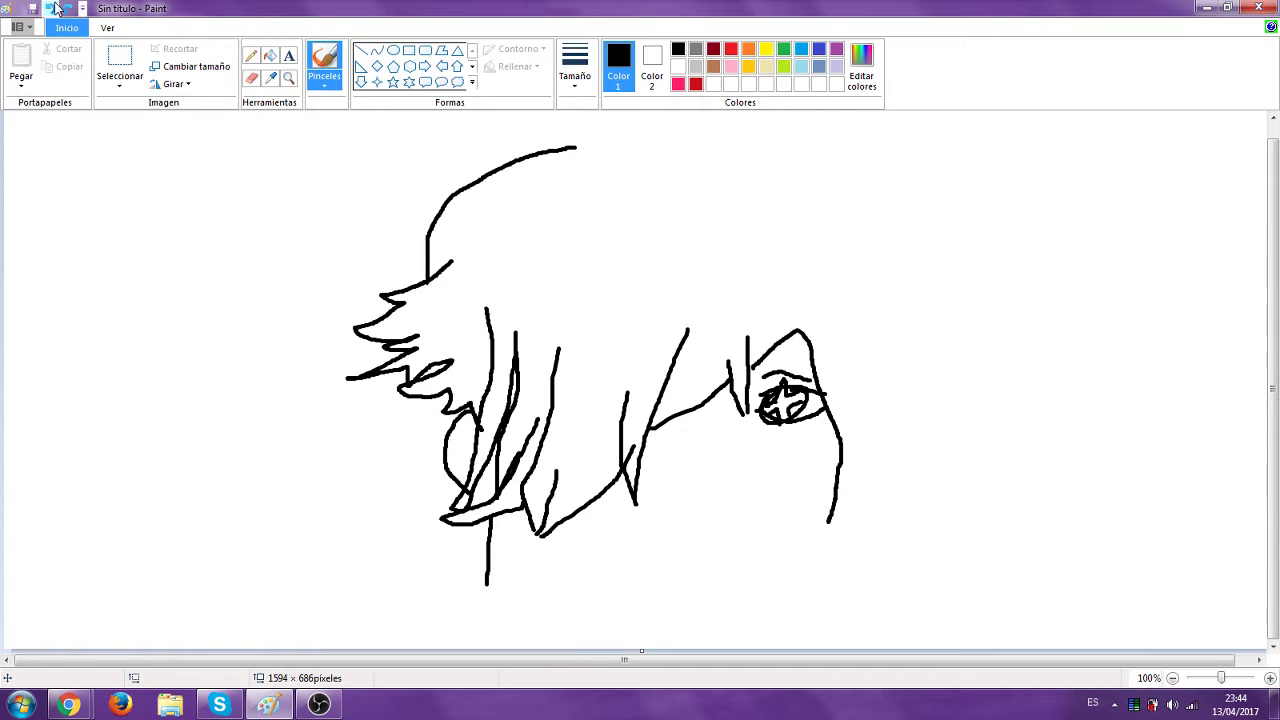
click(56, 8)
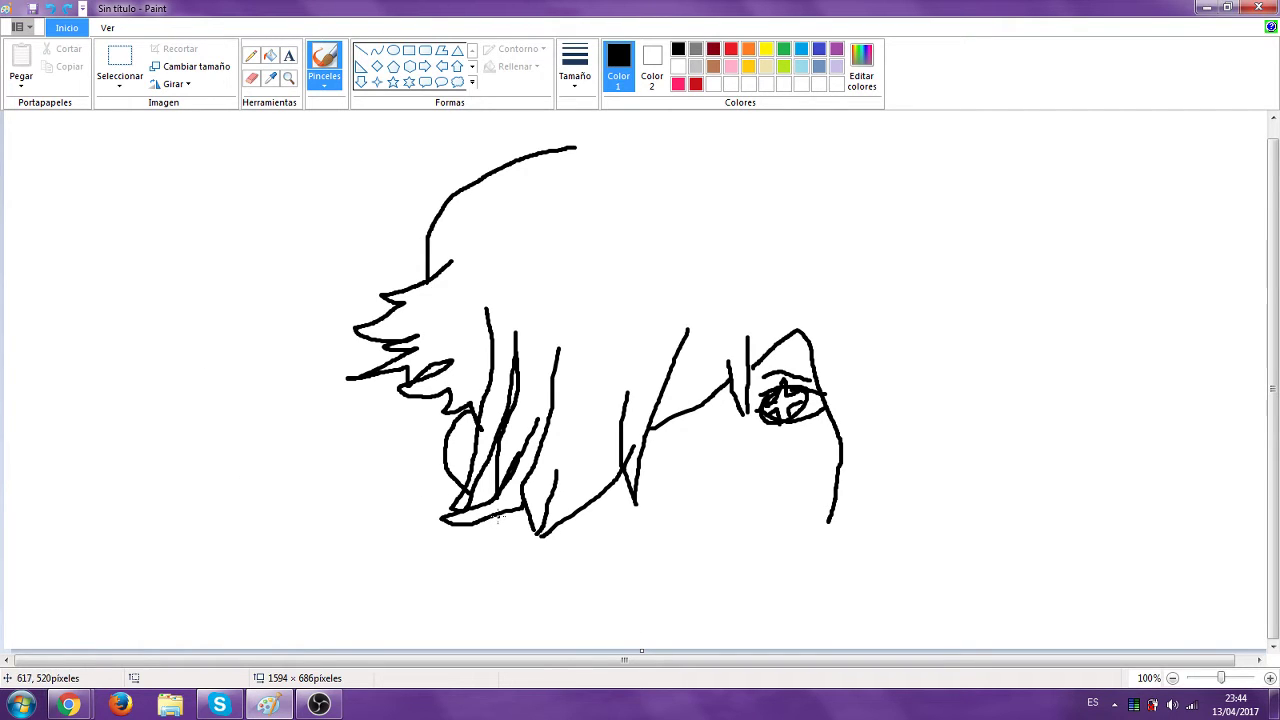
Close the lower face with a rounded jaw from the hair to the cheek and add two short nostril strokes
mouse_move(497, 517)
mouse_down()
mouse_move(491, 548)
mouse_move(534, 616)
mouse_move(560, 636)
mouse_move(622, 636)
mouse_up()
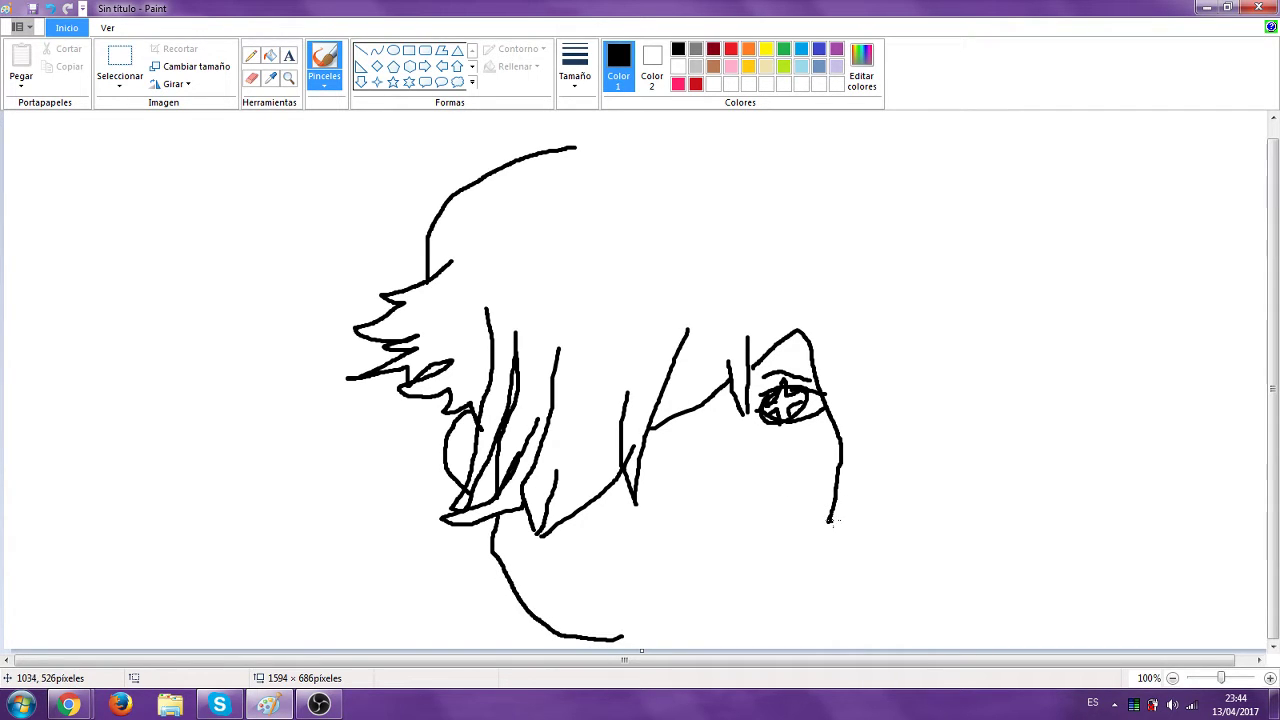
mouse_move(830, 531)
mouse_down()
mouse_move(814, 570)
mouse_move(770, 610)
mouse_move(706, 632)
mouse_move(610, 638)
mouse_up()
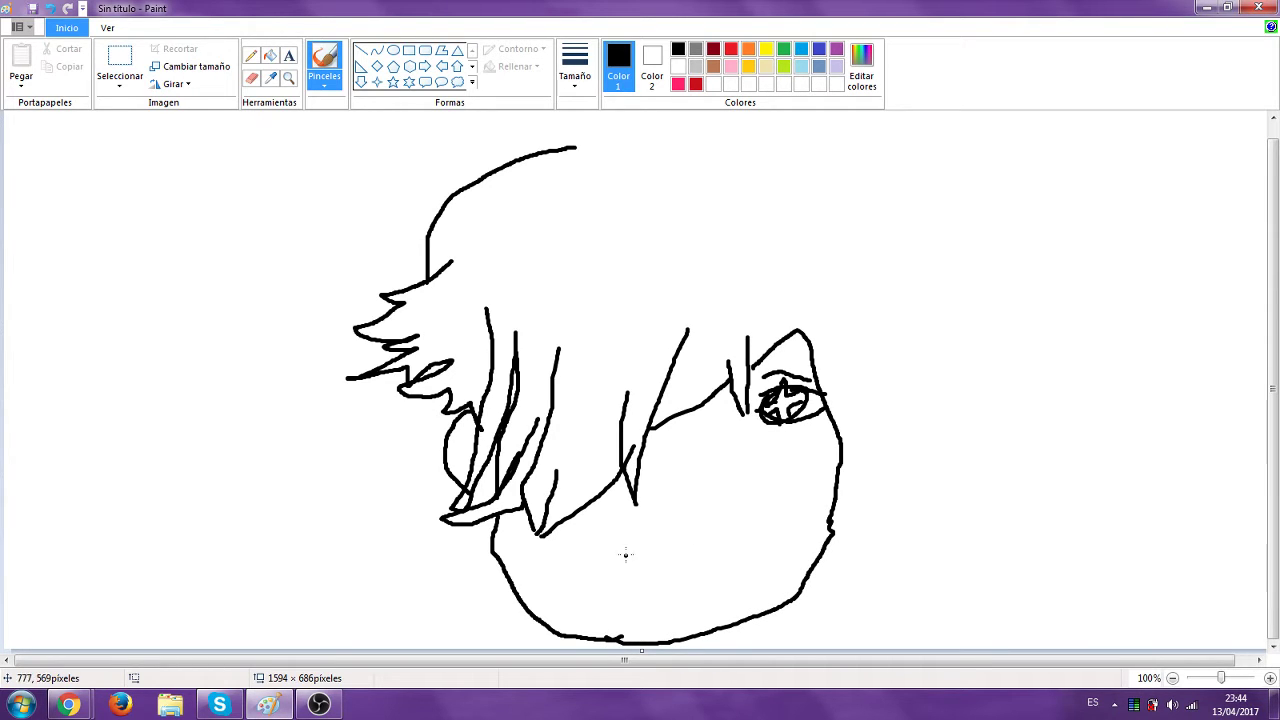
click(704, 520)
drag(640, 531, 641, 535)
drag(668, 520, 656, 534)
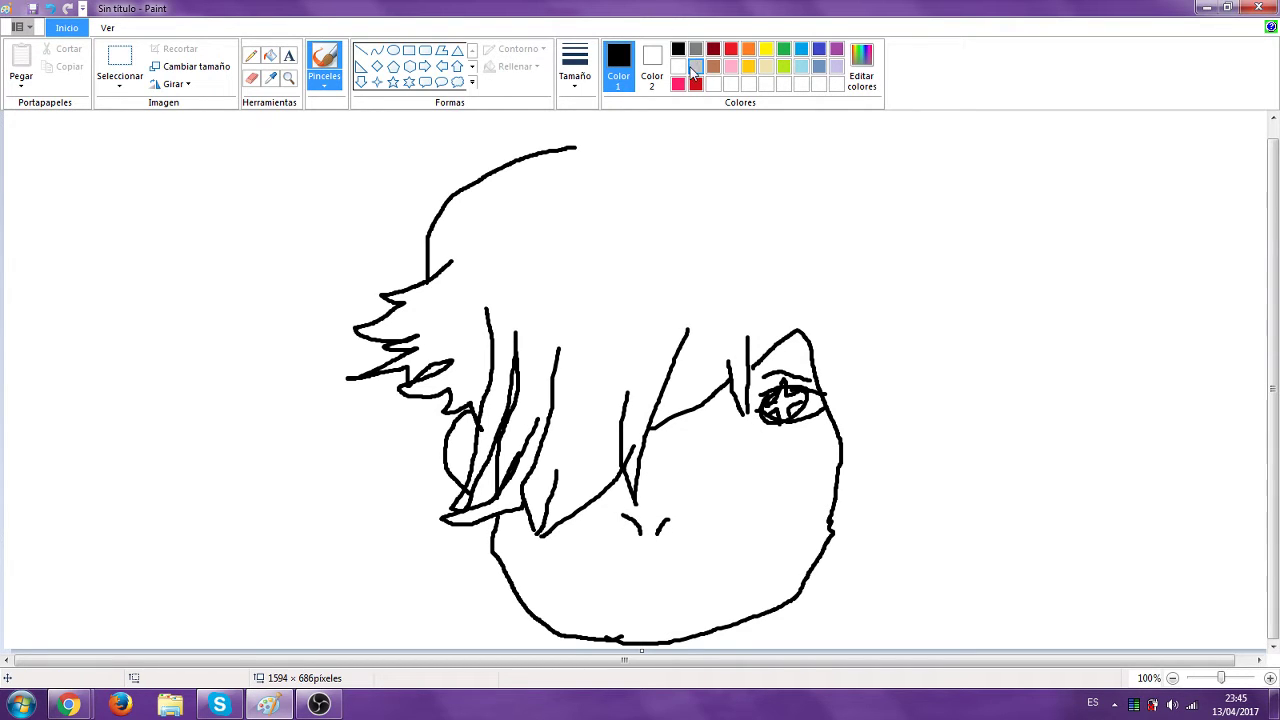
click(696, 66)
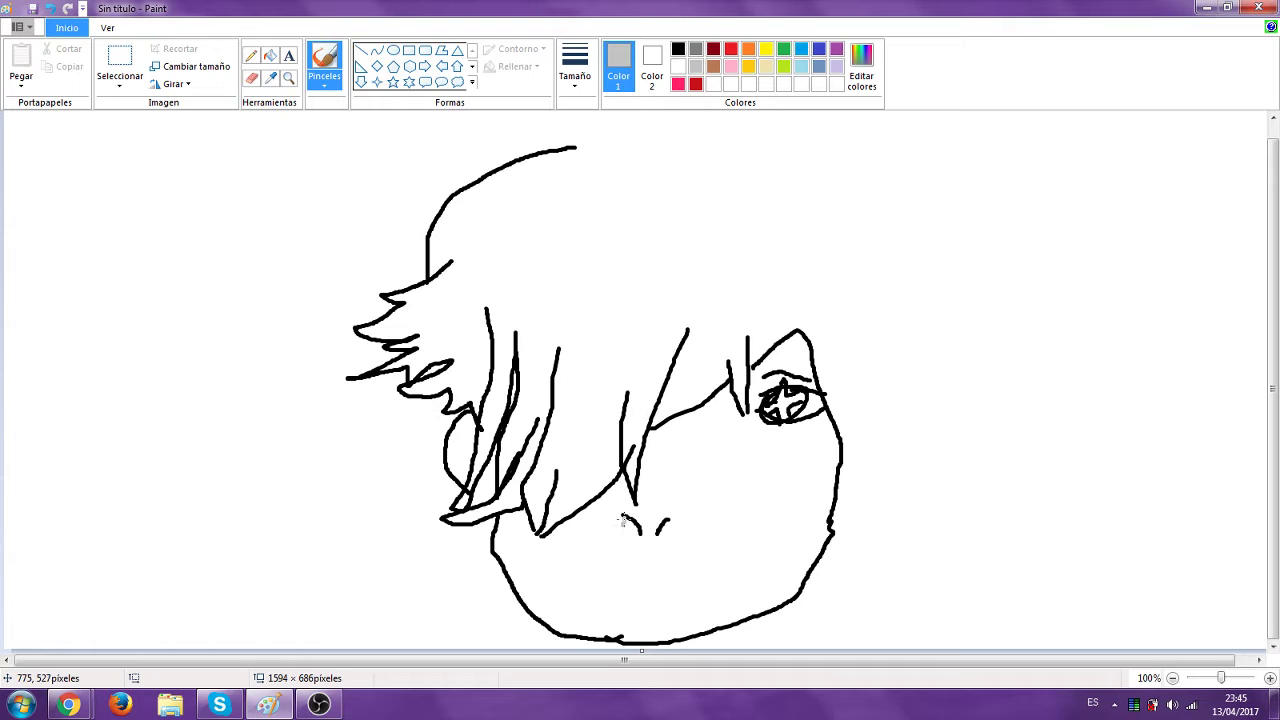
drag(640, 532, 674, 514)
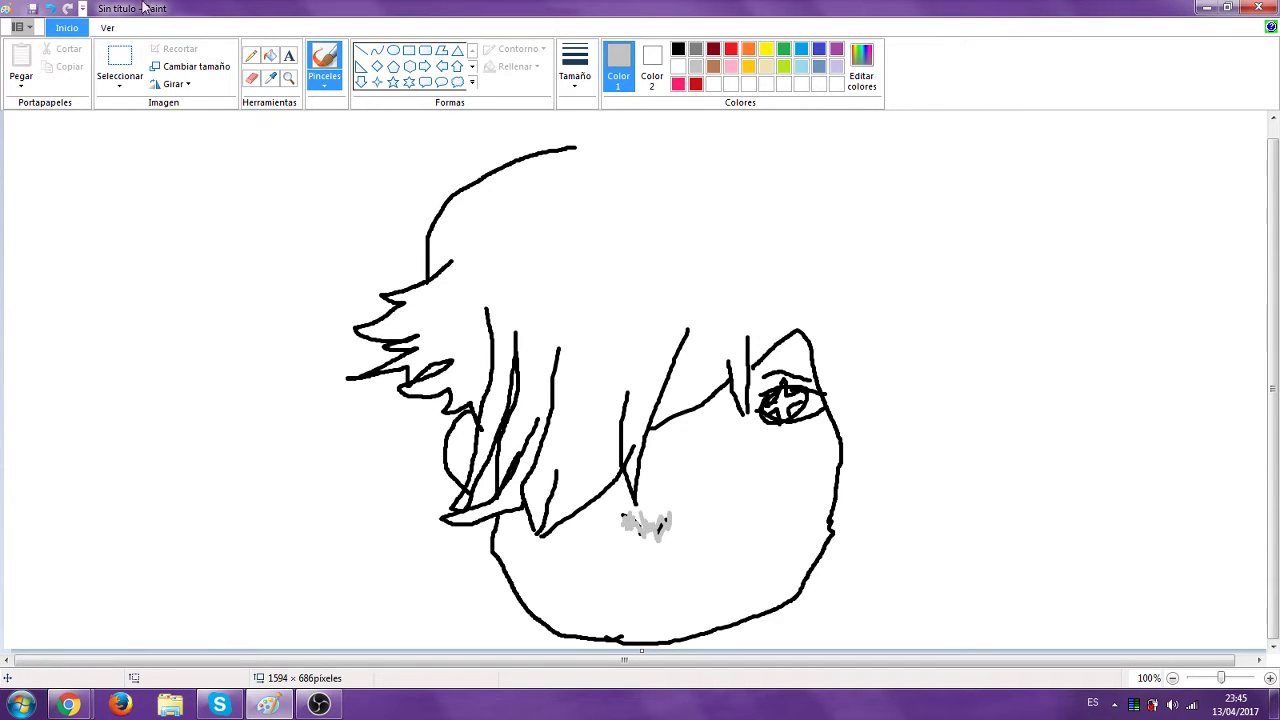
click(50, 8)
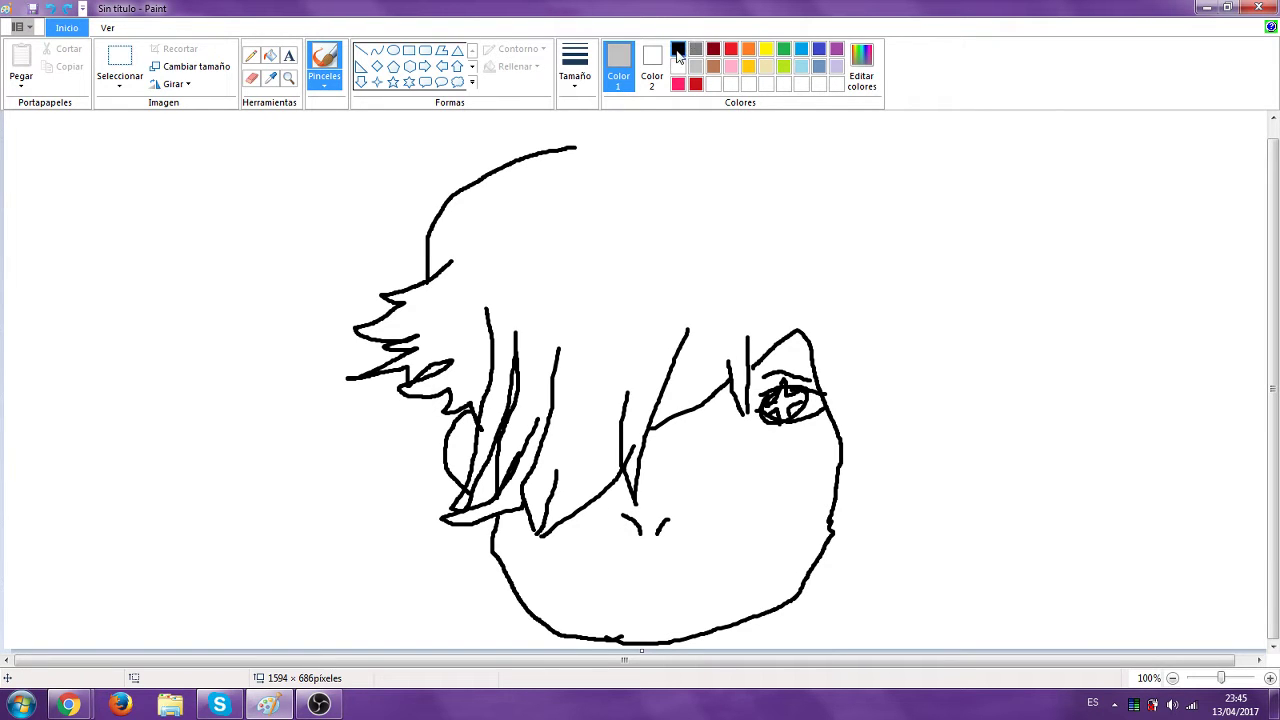
click(678, 48)
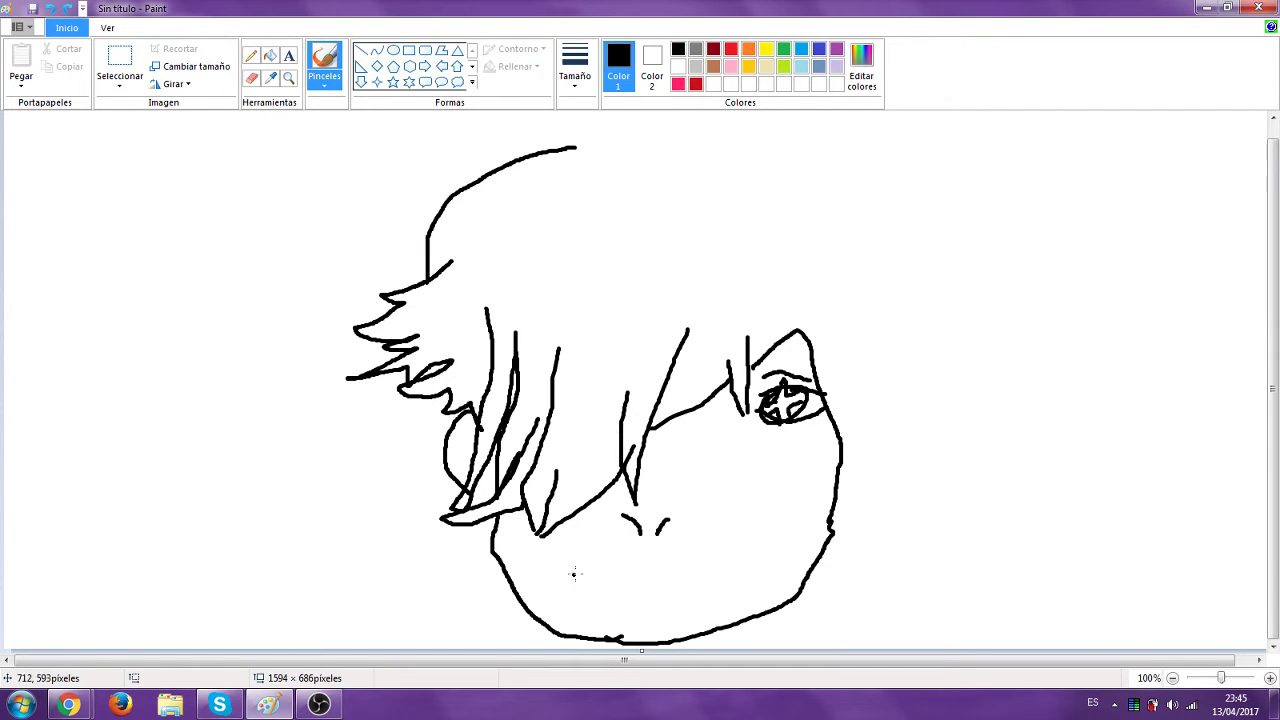
Draw a wide downturned mouth in black with a short lower-lip line beneath it
mouse_move(564, 589)
mouse_down()
mouse_move(625, 578)
mouse_move(720, 596)
mouse_up()
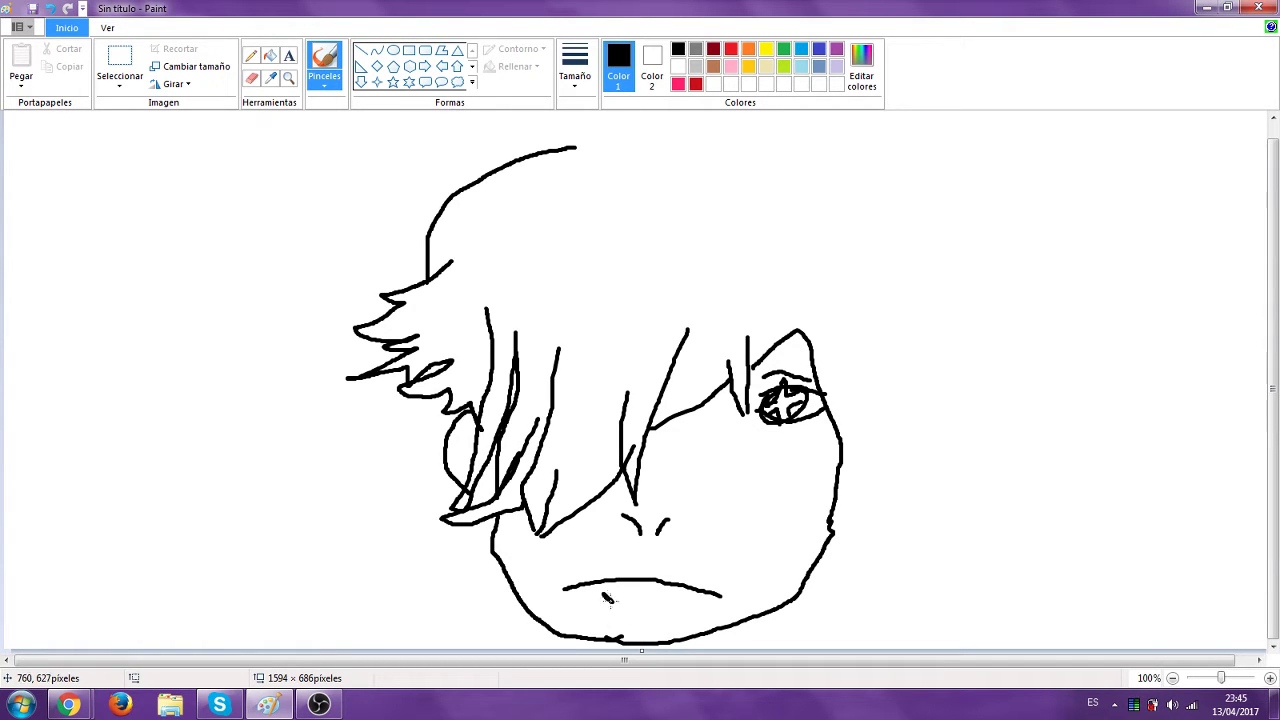
drag(652, 608, 658, 610)
click(50, 9)
drag(609, 608, 674, 615)
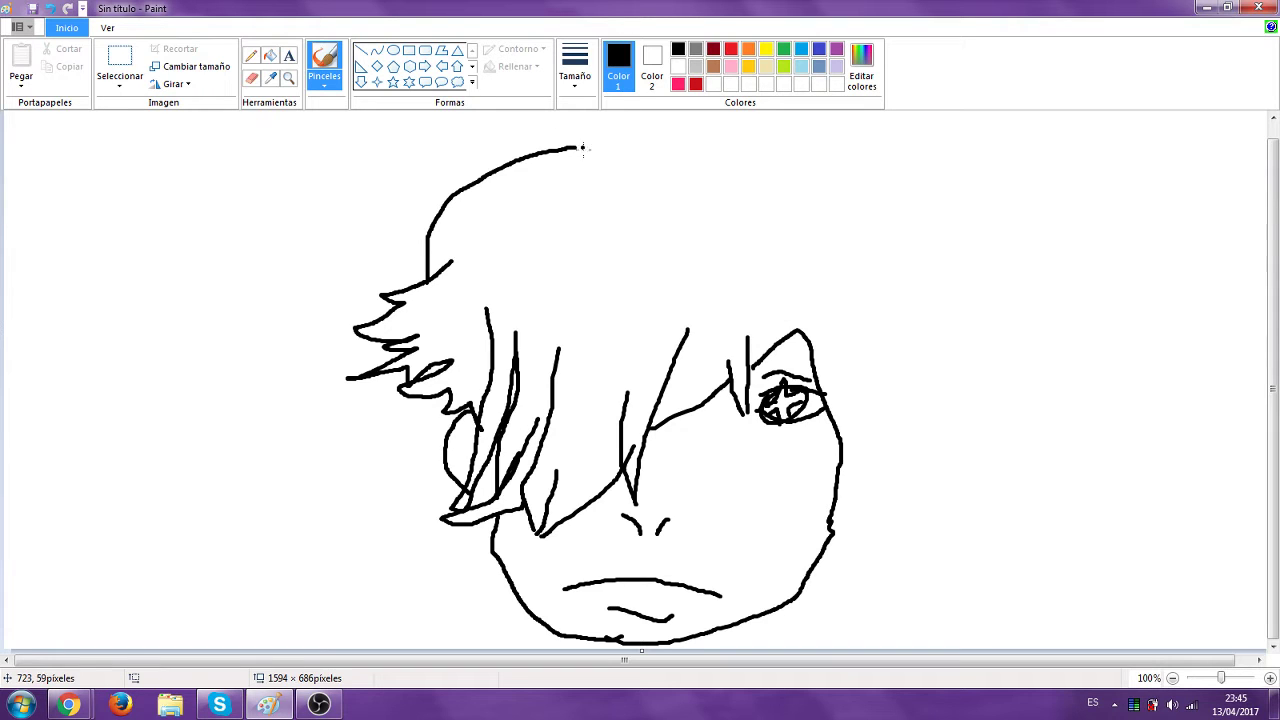
Complete the crown outline over the head and draw jagged hair tufts descending on the visible eye's side
mouse_move(573, 148)
mouse_down()
mouse_move(702, 152)
mouse_move(786, 174)
mouse_move(852, 220)
mouse_move(898, 326)
mouse_move(939, 339)
mouse_up()
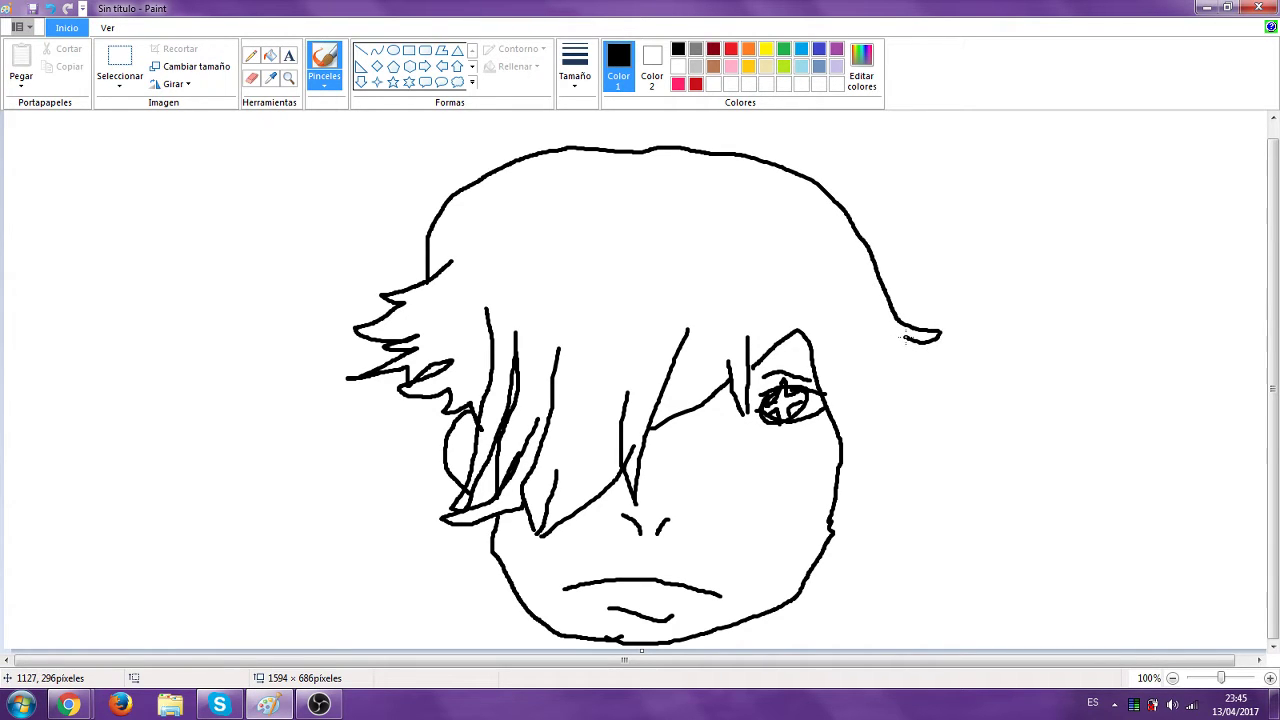
mouse_move(906, 338)
mouse_down()
mouse_move(950, 375)
mouse_move(911, 378)
mouse_move(943, 392)
mouse_move(917, 411)
mouse_move(903, 403)
mouse_move(918, 430)
mouse_move(902, 446)
mouse_move(882, 427)
mouse_move(821, 448)
mouse_move(850, 448)
mouse_move(849, 492)
mouse_move(863, 444)
mouse_move(882, 475)
mouse_move(882, 432)
mouse_move(912, 412)
mouse_up()
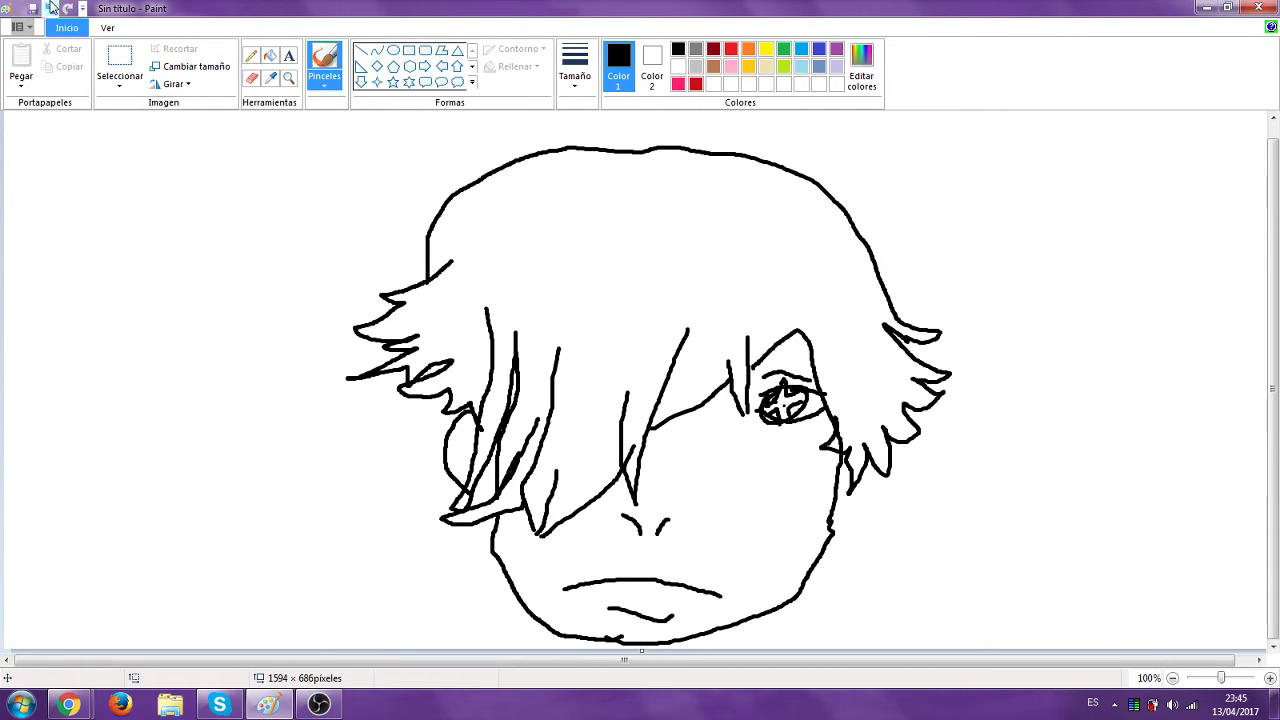
click(575, 88)
click(593, 177)
click(726, 291)
click(584, 70)
click(590, 148)
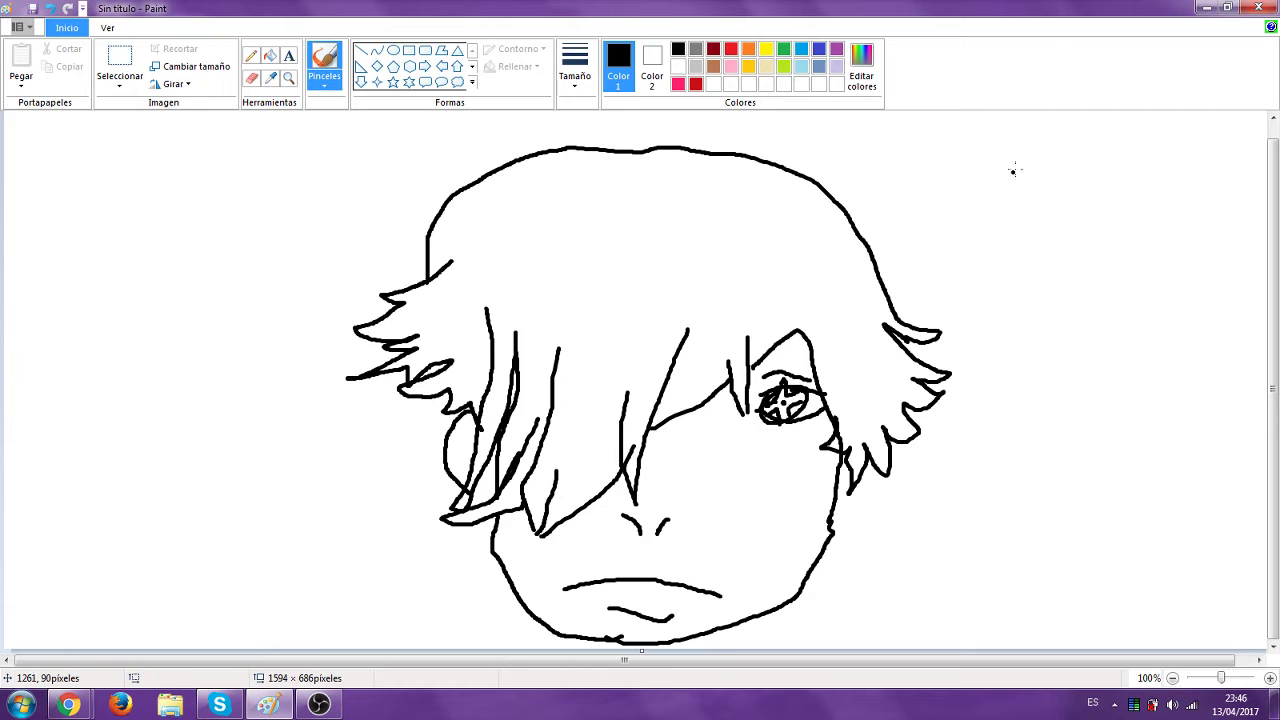
click(278, 308)
Draw a large separate eye in the blank area beside the head, with upper and lower lids and a round iris
click(41, 226)
drag(44, 226, 187, 239)
drag(55, 228, 42, 250)
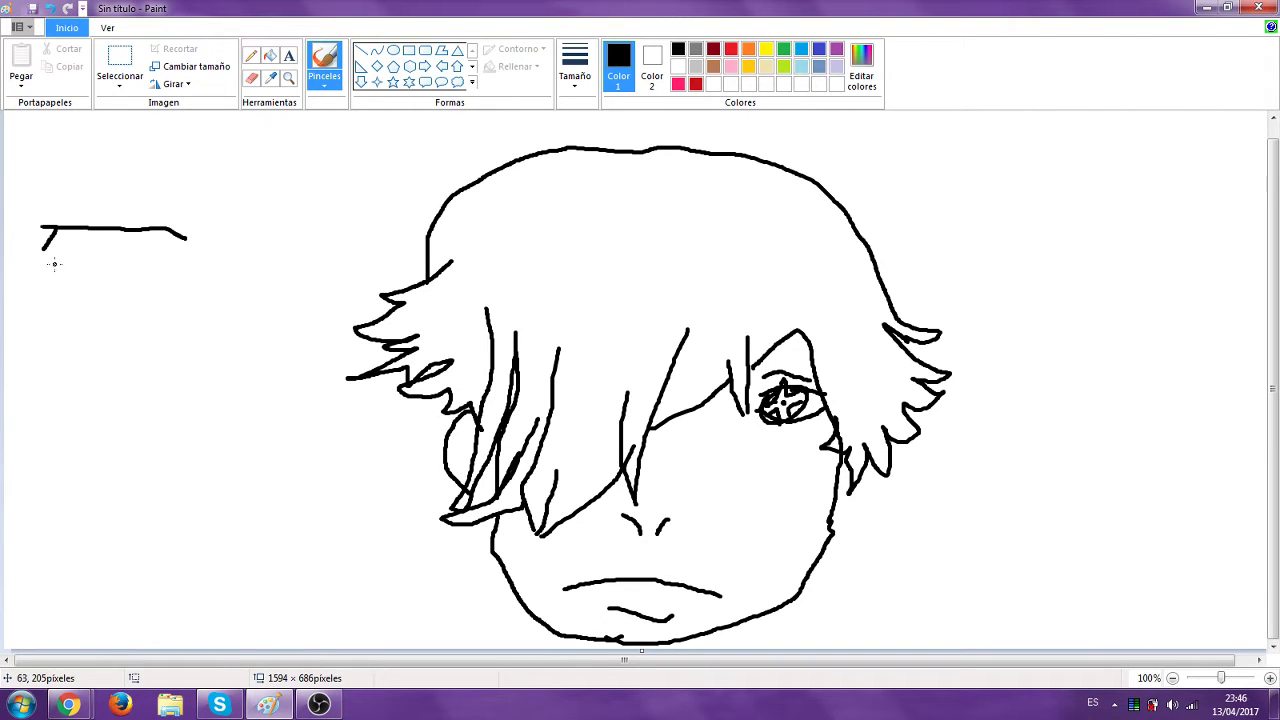
mouse_move(55, 266)
mouse_down()
mouse_move(131, 279)
mouse_move(186, 240)
mouse_up()
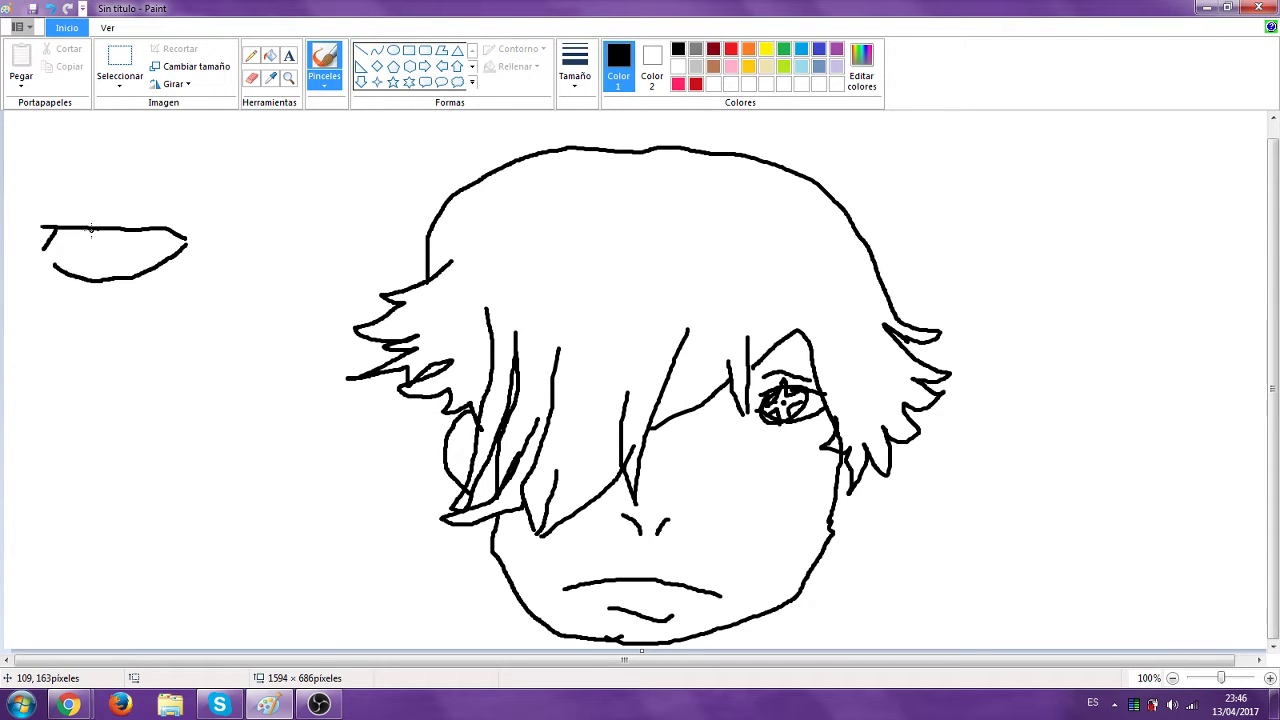
mouse_move(88, 231)
mouse_down()
mouse_move(74, 274)
mouse_move(90, 284)
mouse_move(124, 280)
mouse_move(138, 256)
mouse_move(130, 229)
mouse_up()
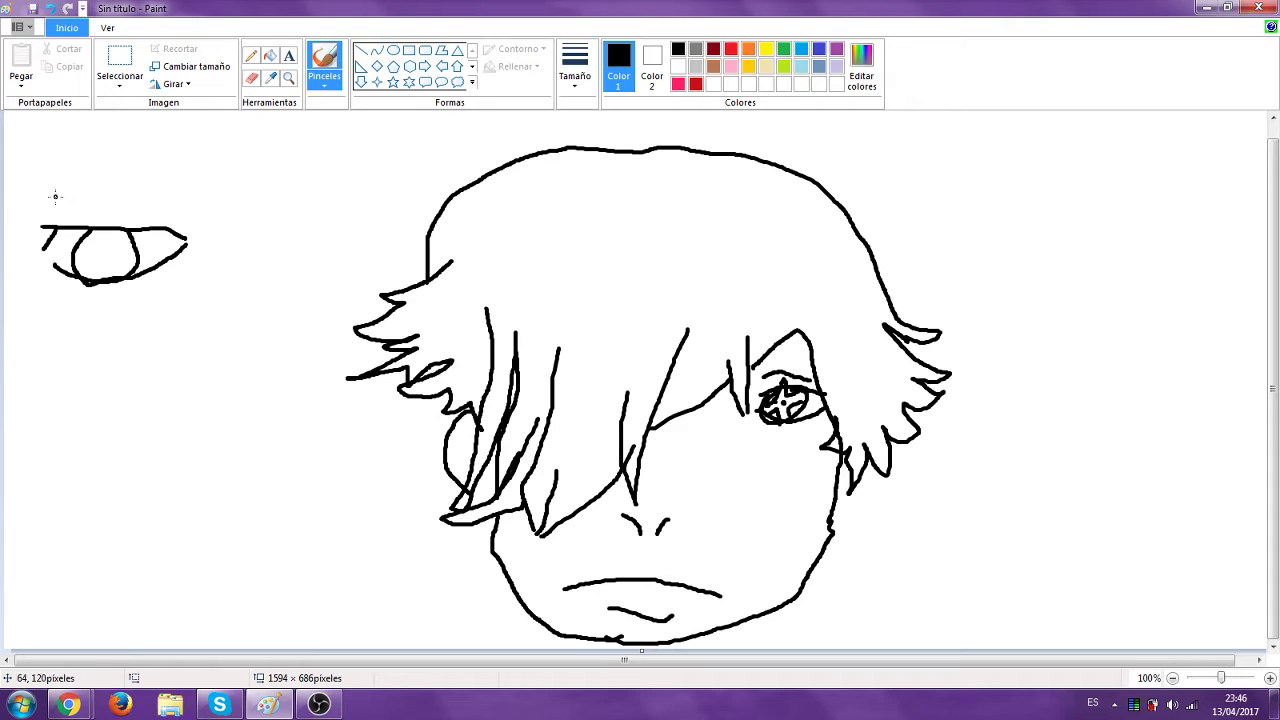
Add an eyelid crease above the separate eye and outline a four-armed cross inside its iris
mouse_move(60, 190)
mouse_down()
mouse_move(168, 214)
mouse_move(188, 236)
mouse_up()
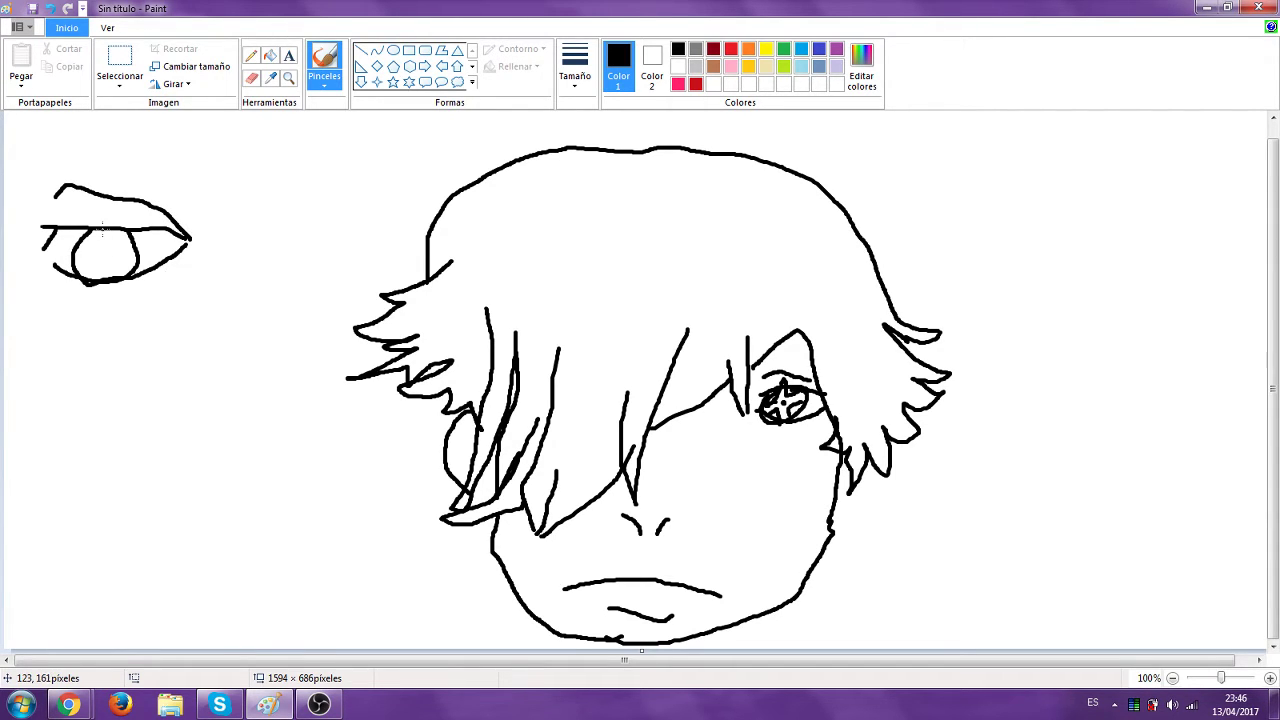
mouse_move(93, 246)
mouse_down()
mouse_move(70, 266)
mouse_move(106, 254)
mouse_move(105, 281)
mouse_up()
drag(113, 262, 139, 258)
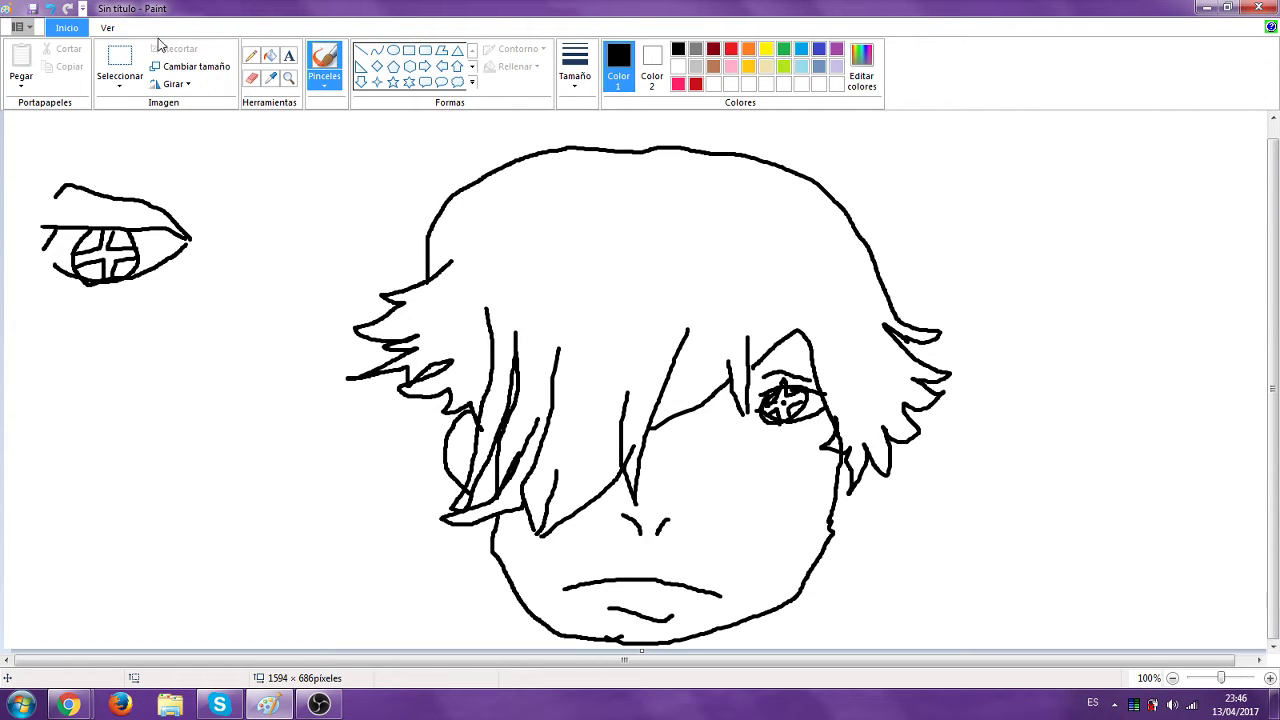
Fill the cross in the separate eye's iris with light turquoise and the four sections around it with dark gray
click(271, 56)
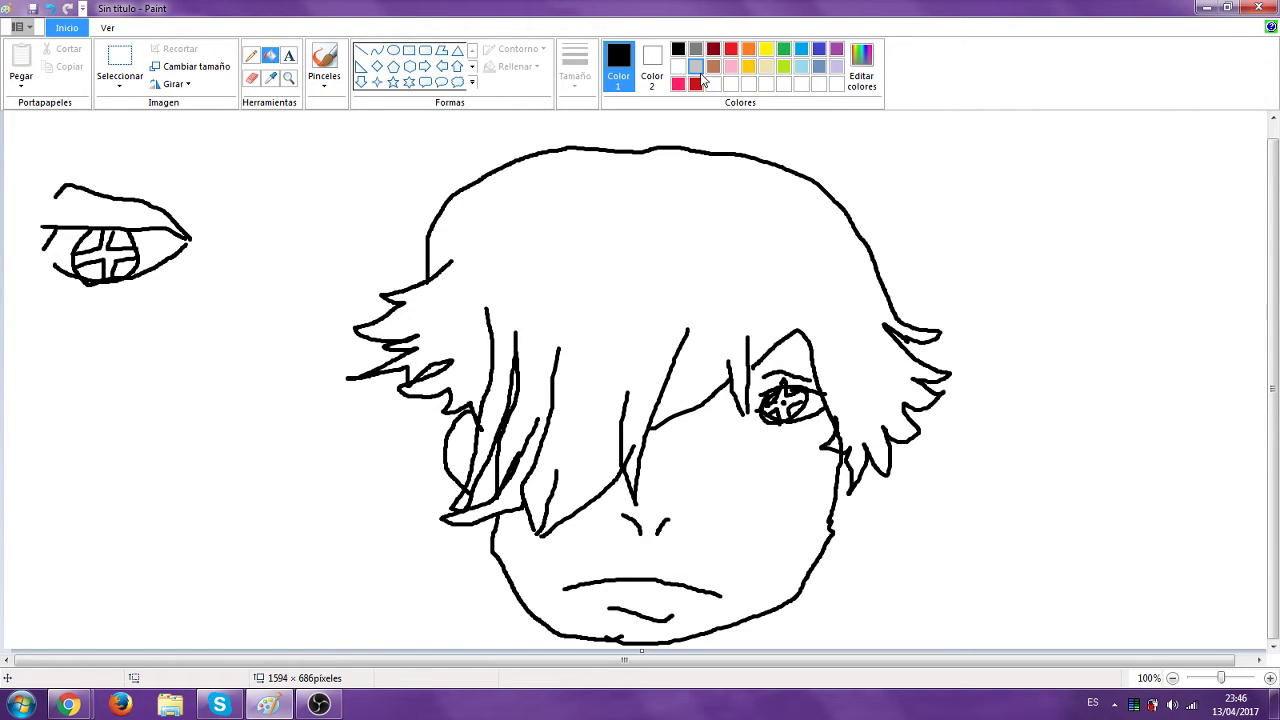
click(801, 66)
click(117, 252)
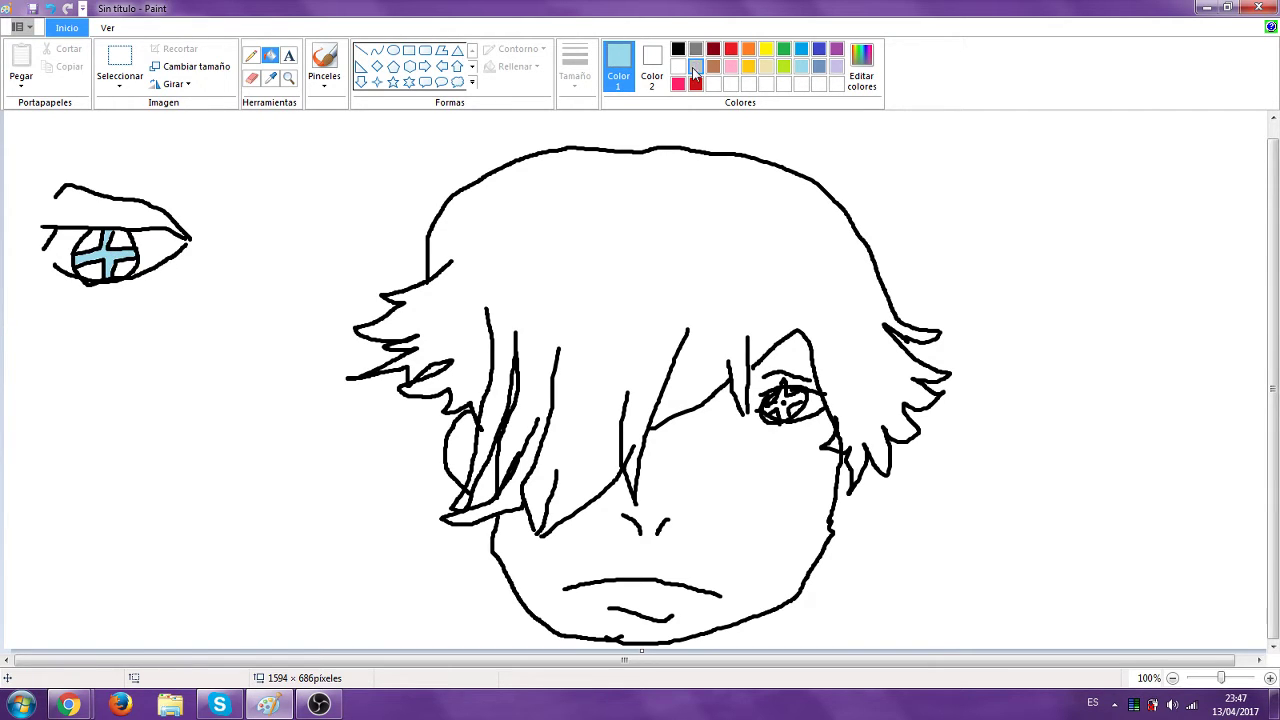
click(695, 48)
click(690, 50)
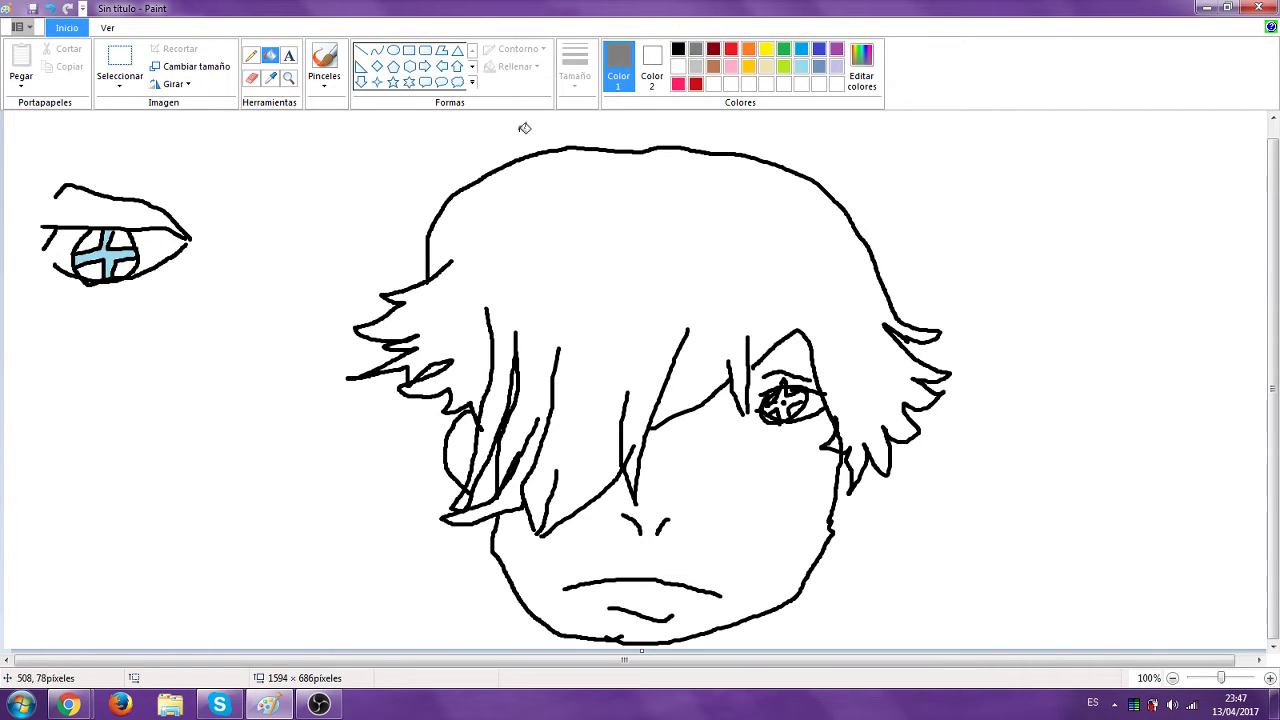
click(121, 238)
click(120, 266)
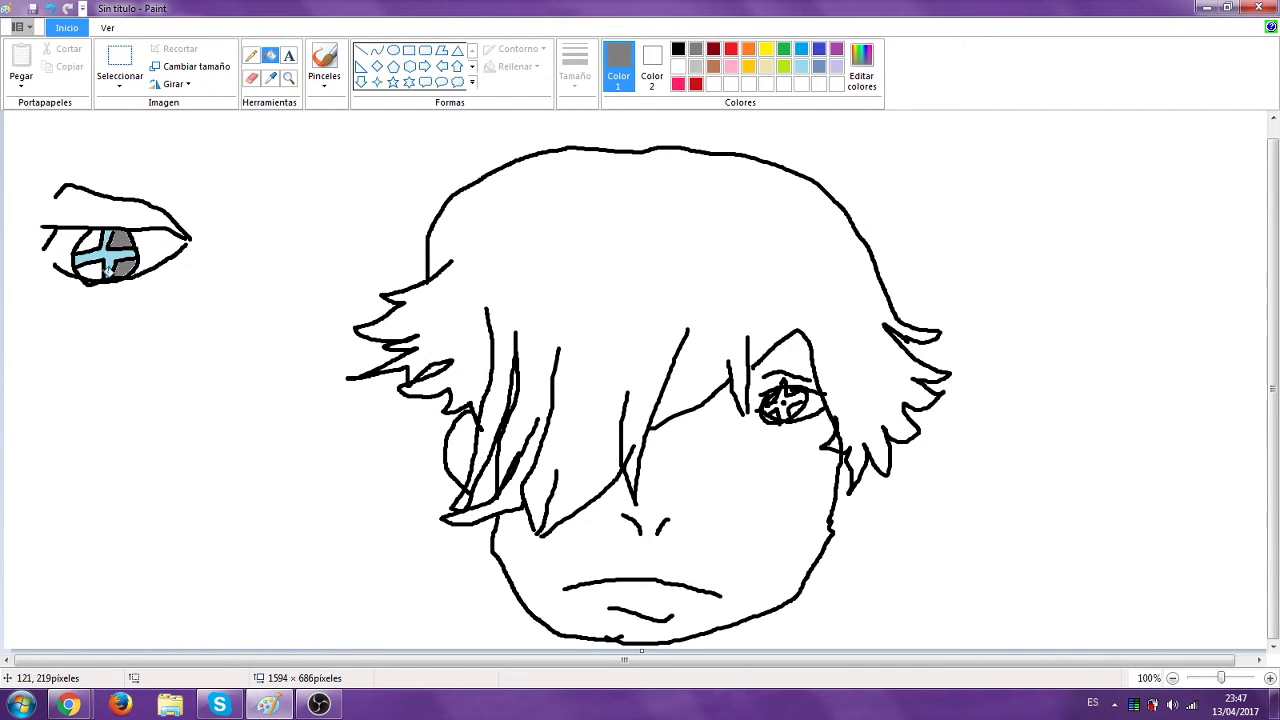
click(90, 266)
click(92, 245)
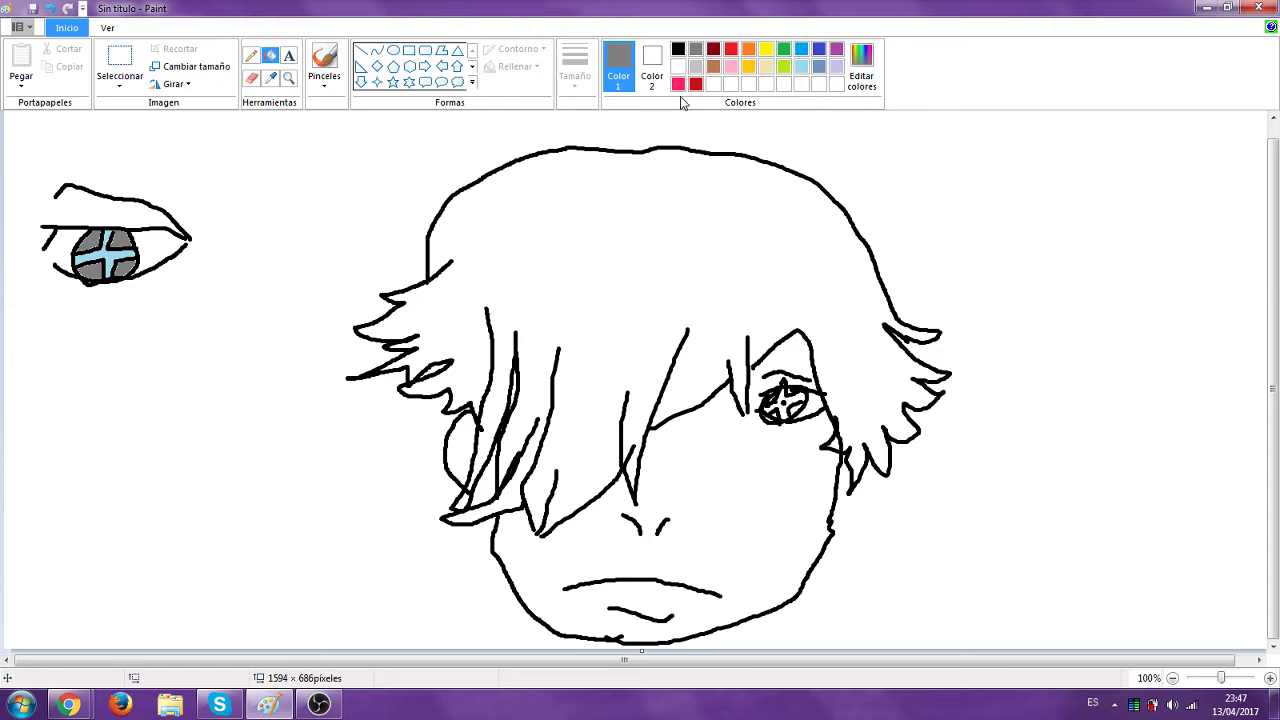
Undo all the iris fills and the last stroke of the cross outline
click(52, 9)
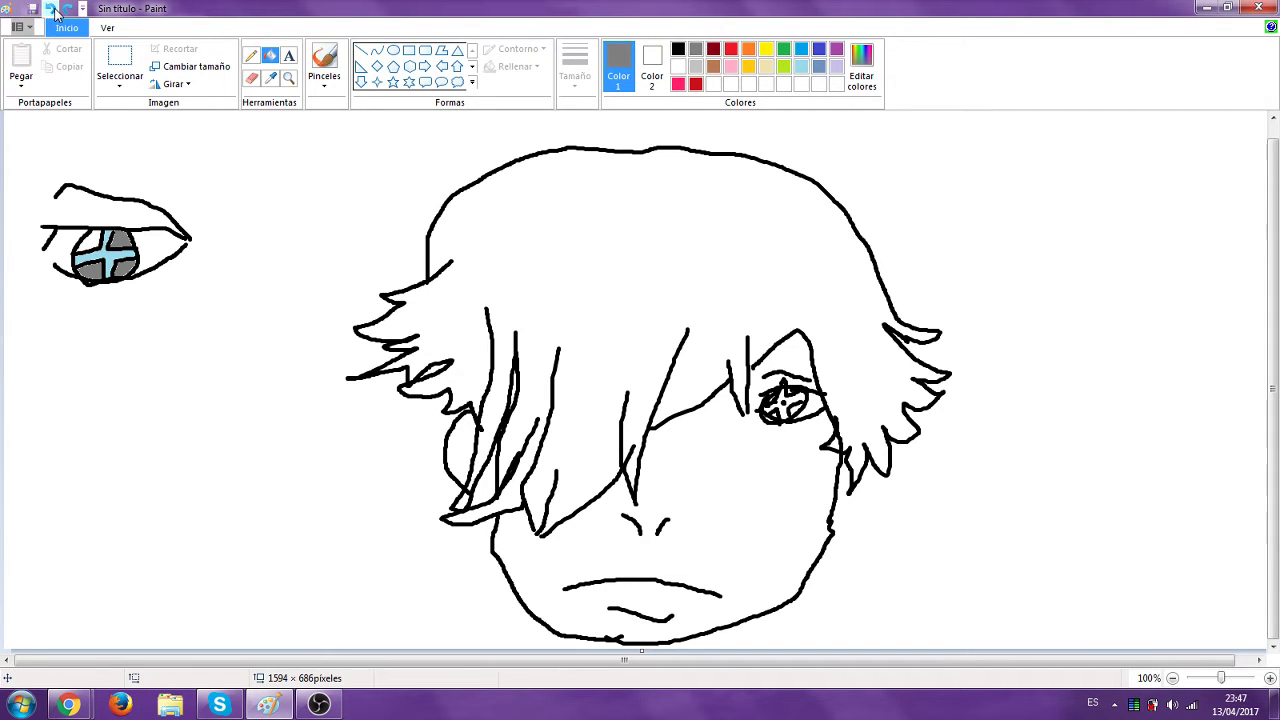
click(52, 9)
click(52, 9)
click(52, 9)
click(52, 9)
click(52, 9)
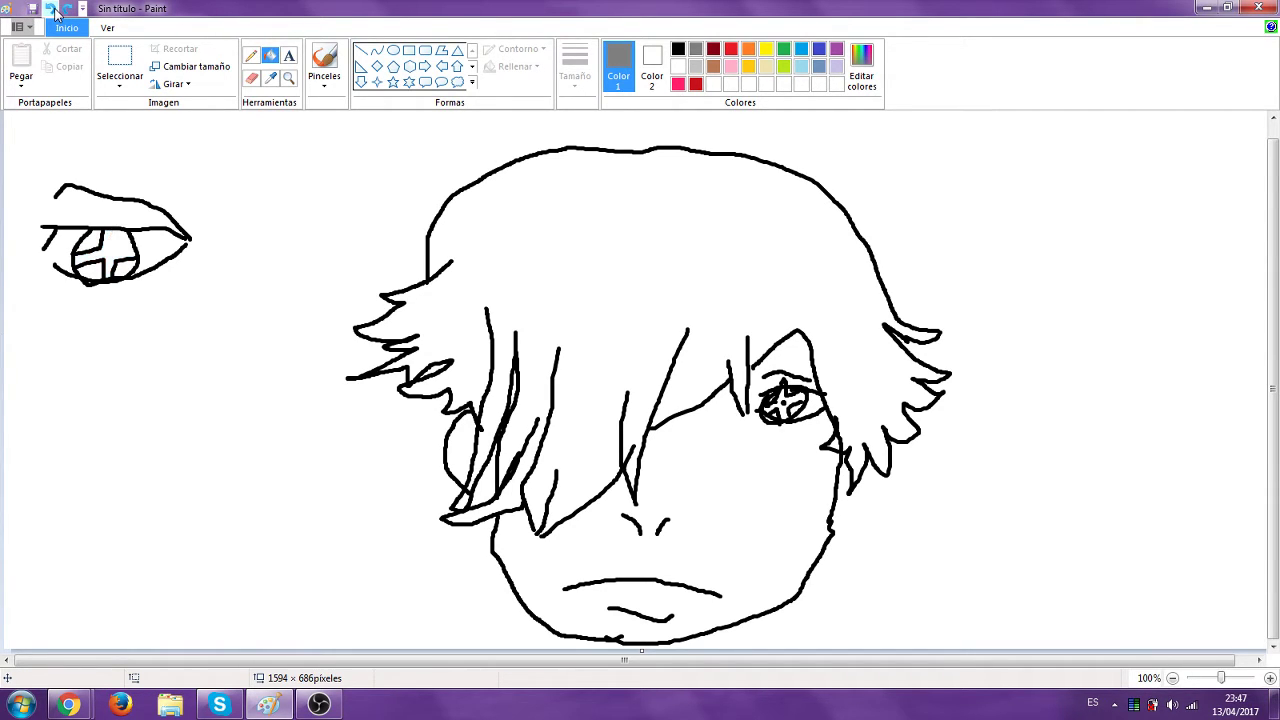
Redraw the missing corner stroke of the iris cross with the black brush
click(678, 48)
click(324, 62)
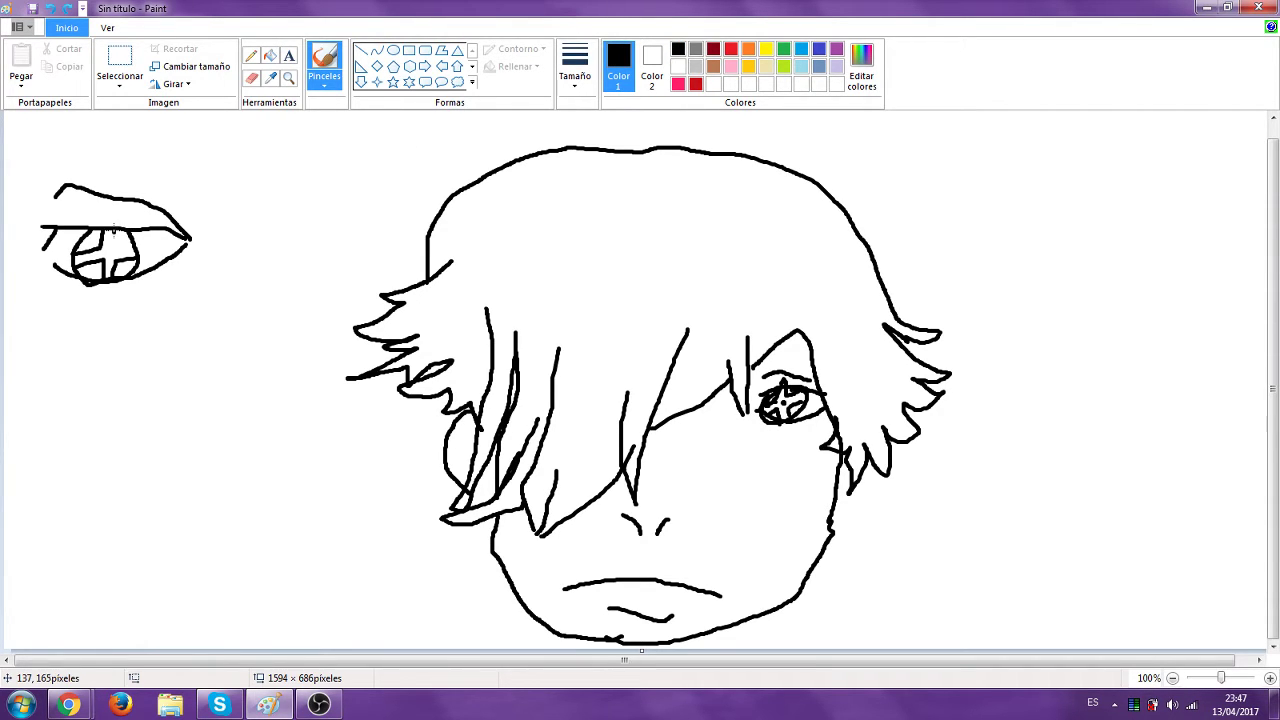
mouse_move(113, 230)
mouse_down()
mouse_move(118, 276)
mouse_move(134, 244)
mouse_up()
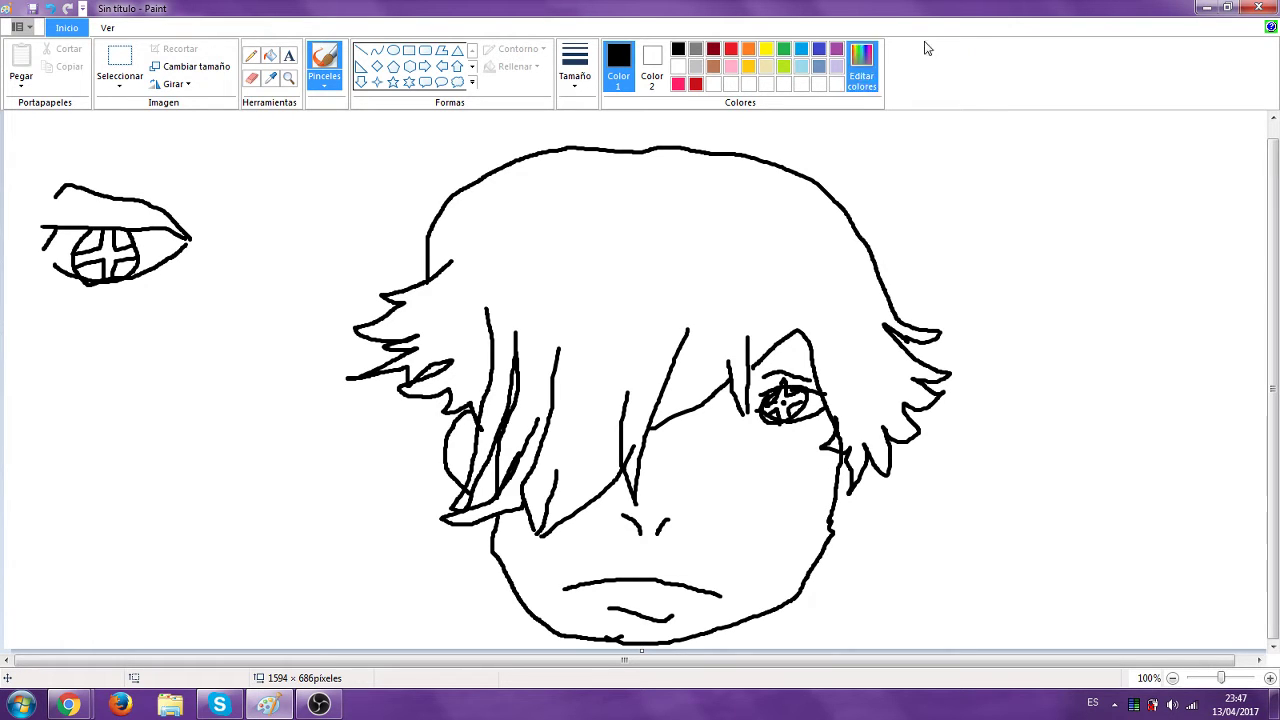
Fill the iris cross with turquoise and select light turquoise as the drawing color
click(270, 55)
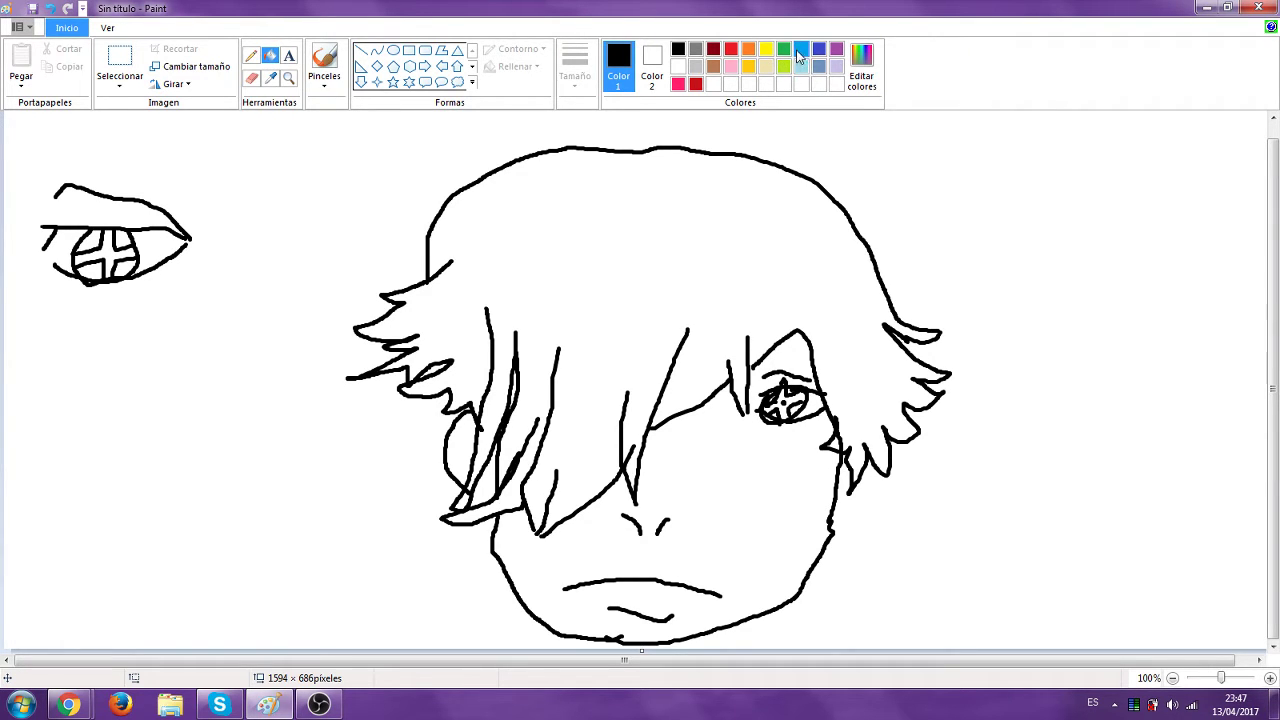
click(801, 49)
click(118, 255)
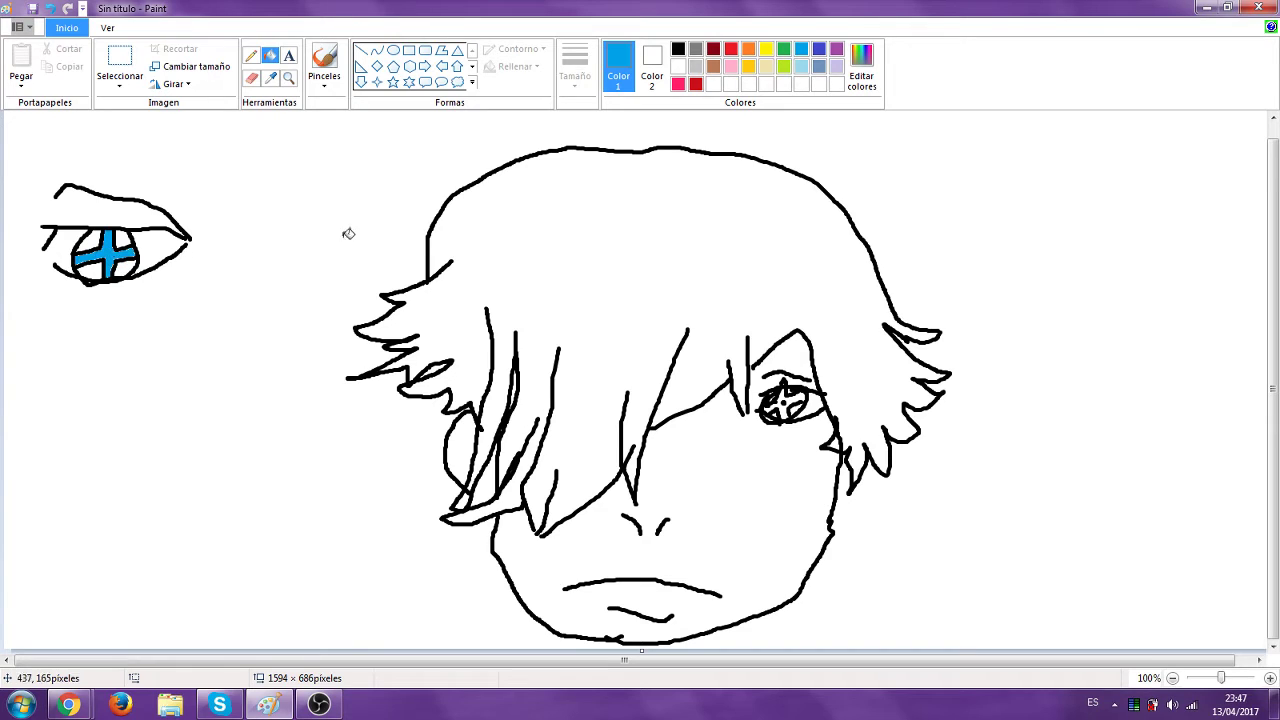
click(801, 66)
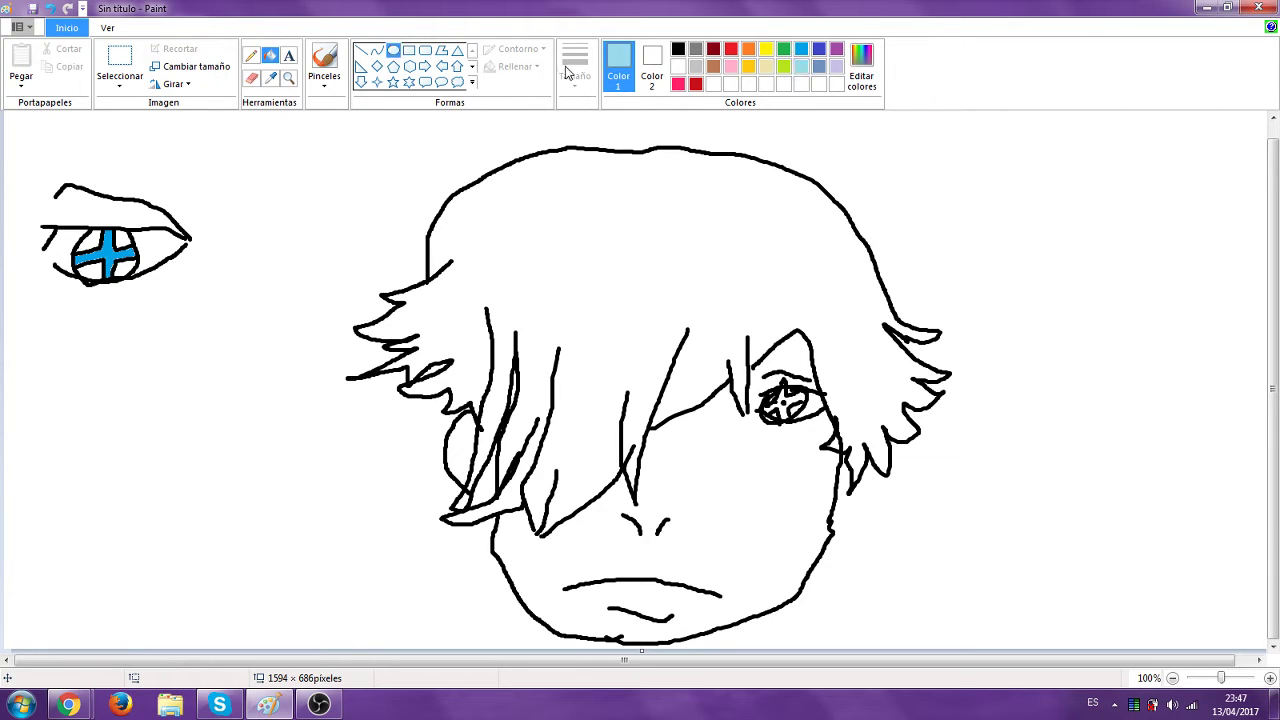
Recolor the iris cross in the enlarged eye light turquoise and fill the four sections around it with dark gray
click(46, 10)
click(112, 245)
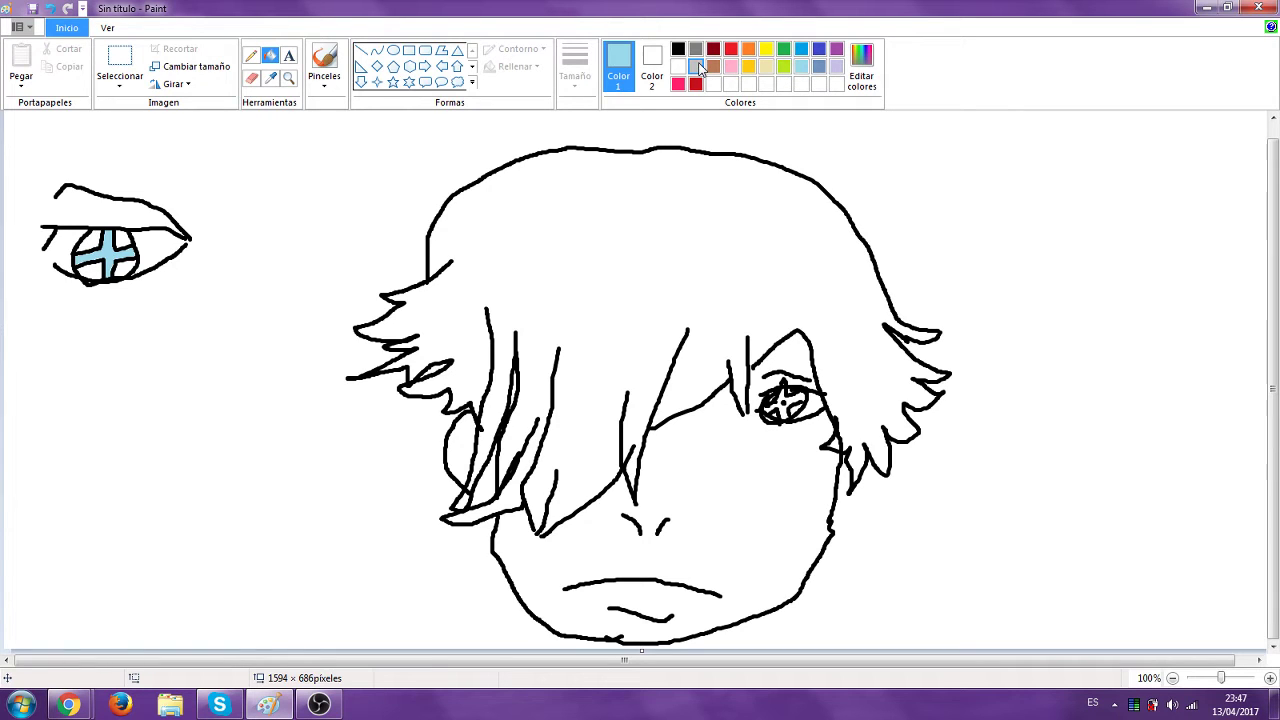
click(697, 66)
click(123, 238)
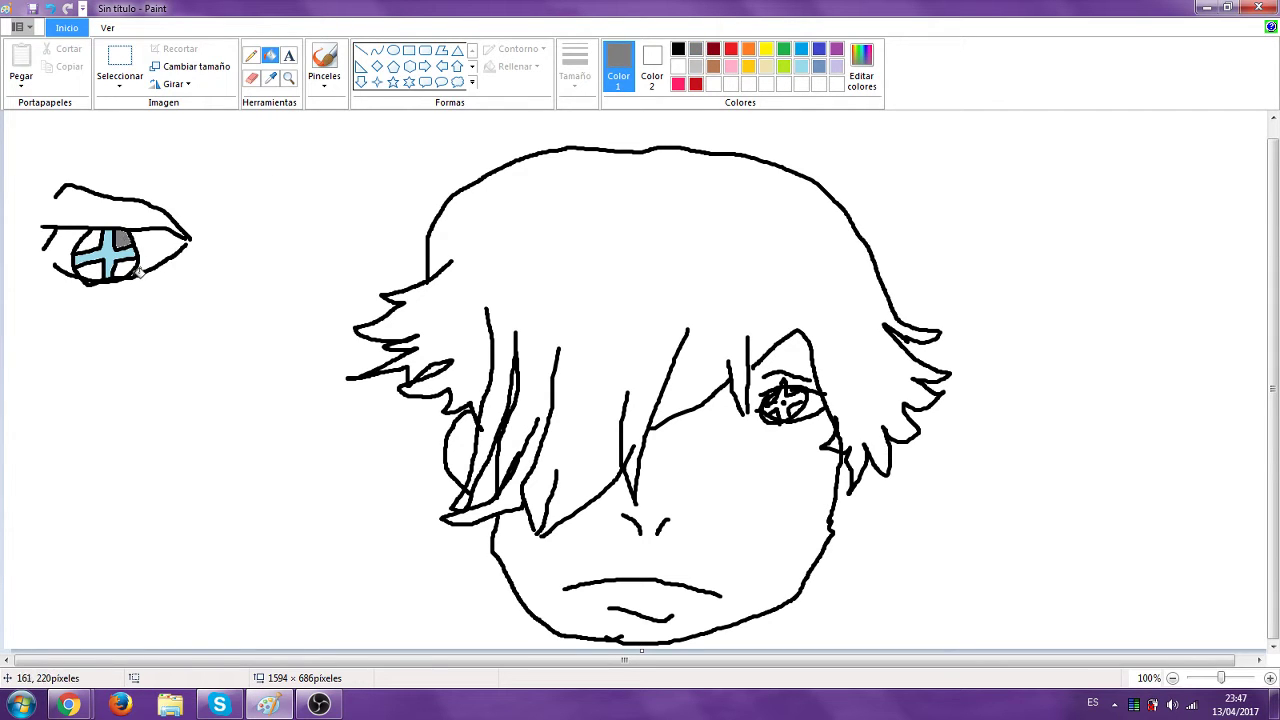
click(130, 266)
click(90, 266)
click(92, 242)
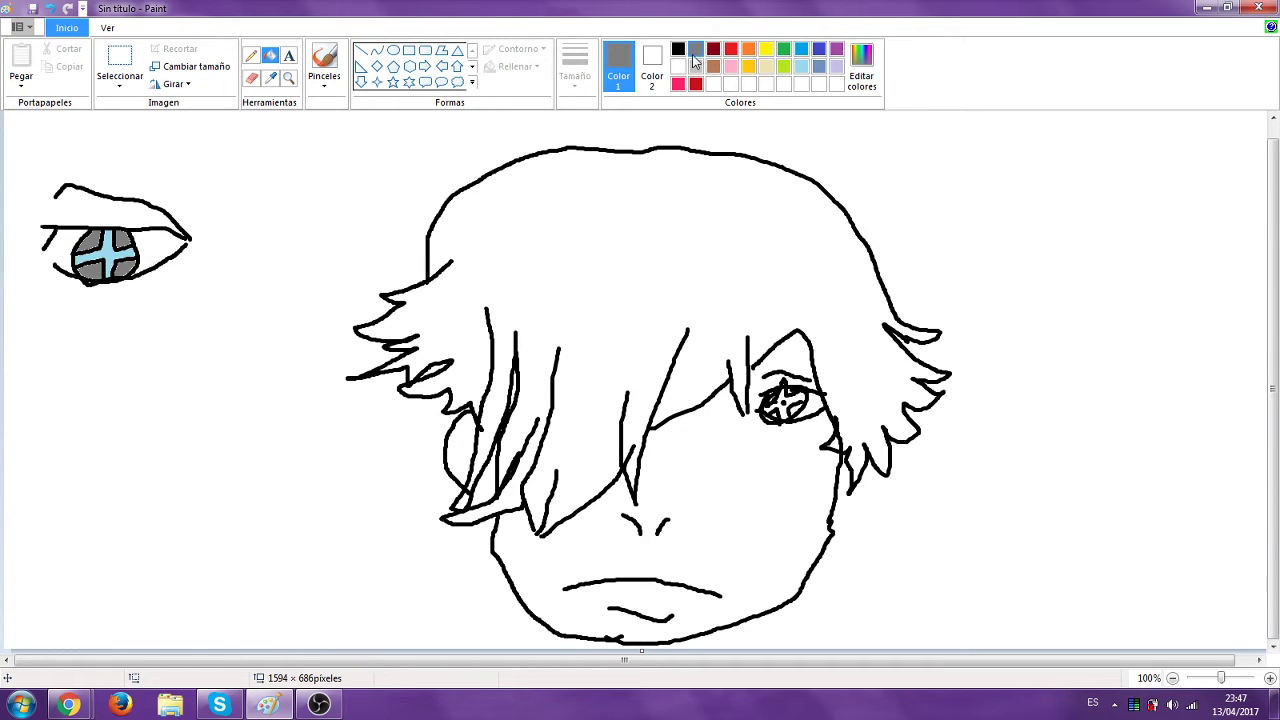
Paint a black pupil dot at the iris cross's center and enclose the enlarged eye in a black outline using the thickest brush
click(652, 66)
click(618, 66)
click(678, 48)
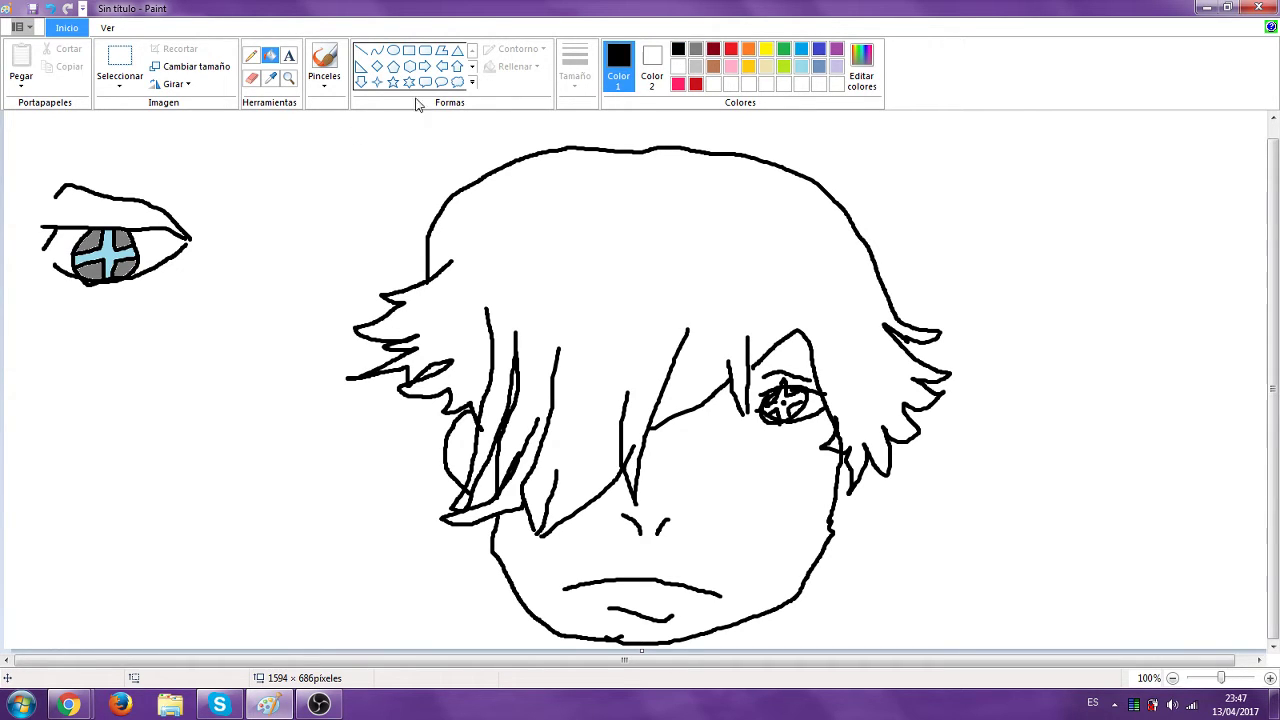
click(324, 62)
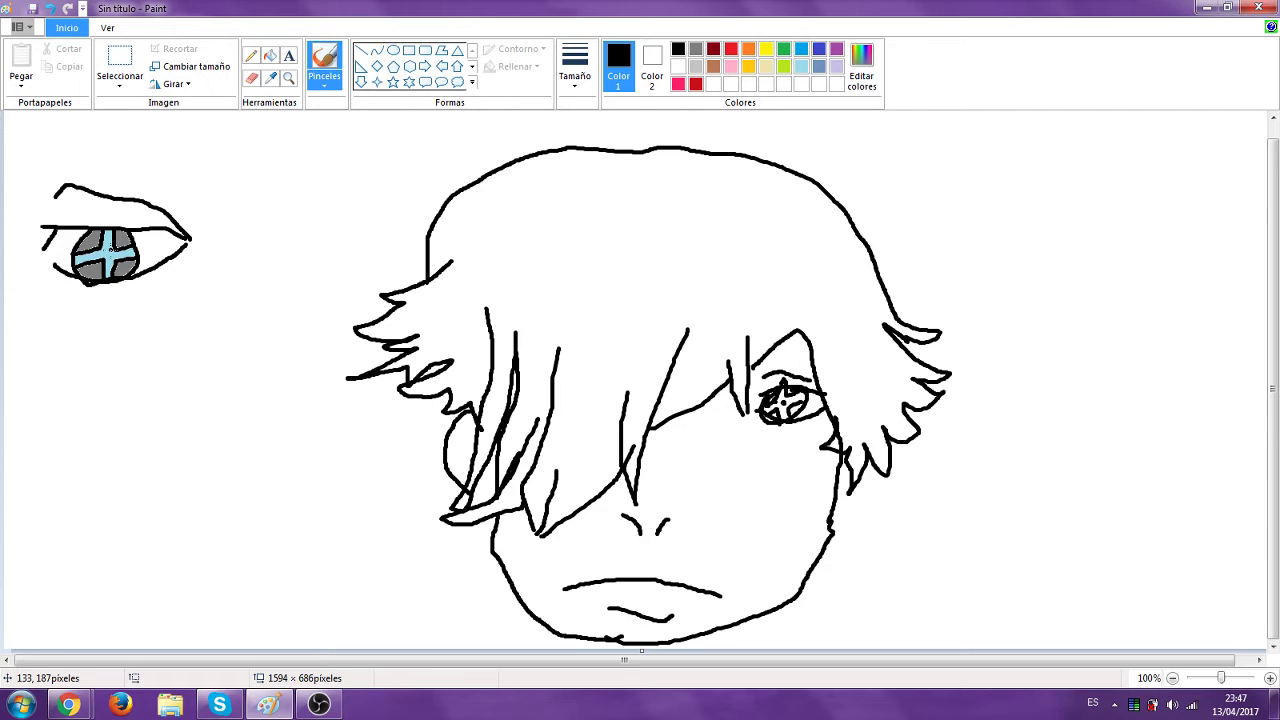
click(575, 64)
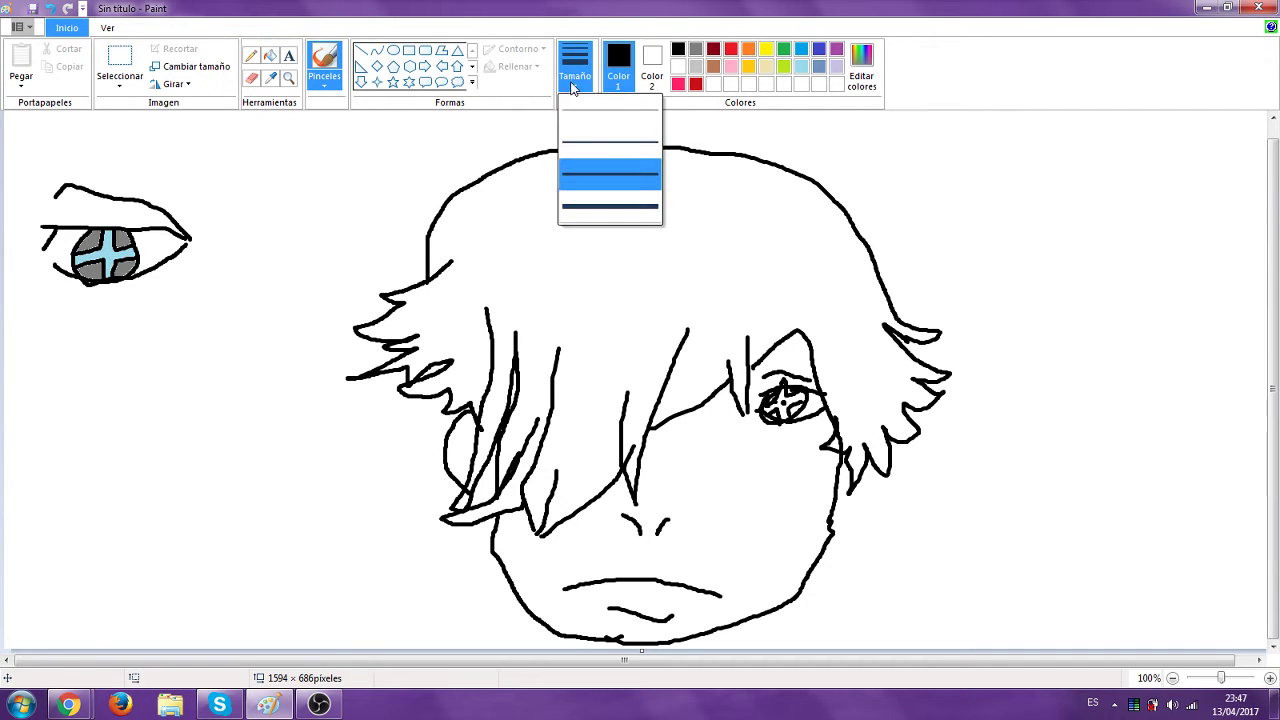
click(598, 205)
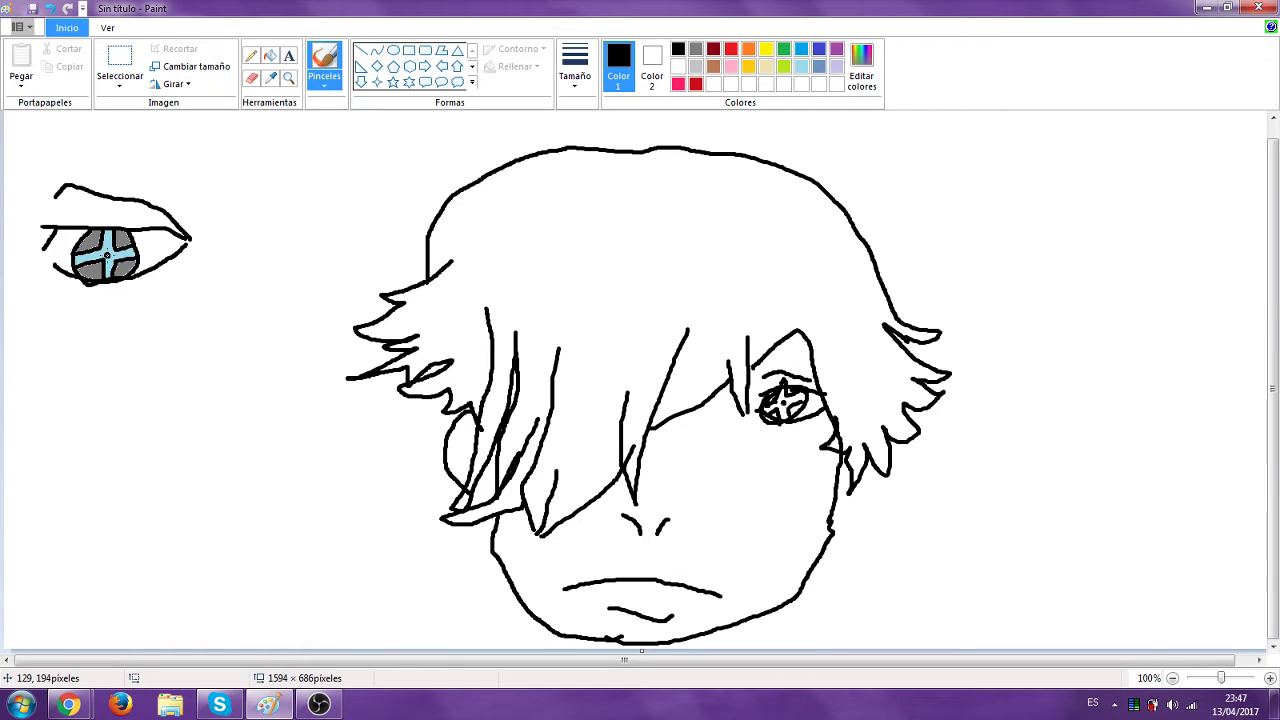
click(443, 237)
key(ctrl+z)
mouse_move(240, 172)
mouse_down()
mouse_move(55, 122)
mouse_move(5, 160)
mouse_move(50, 307)
mouse_move(122, 323)
mouse_move(210, 255)
mouse_move(235, 168)
mouse_up()
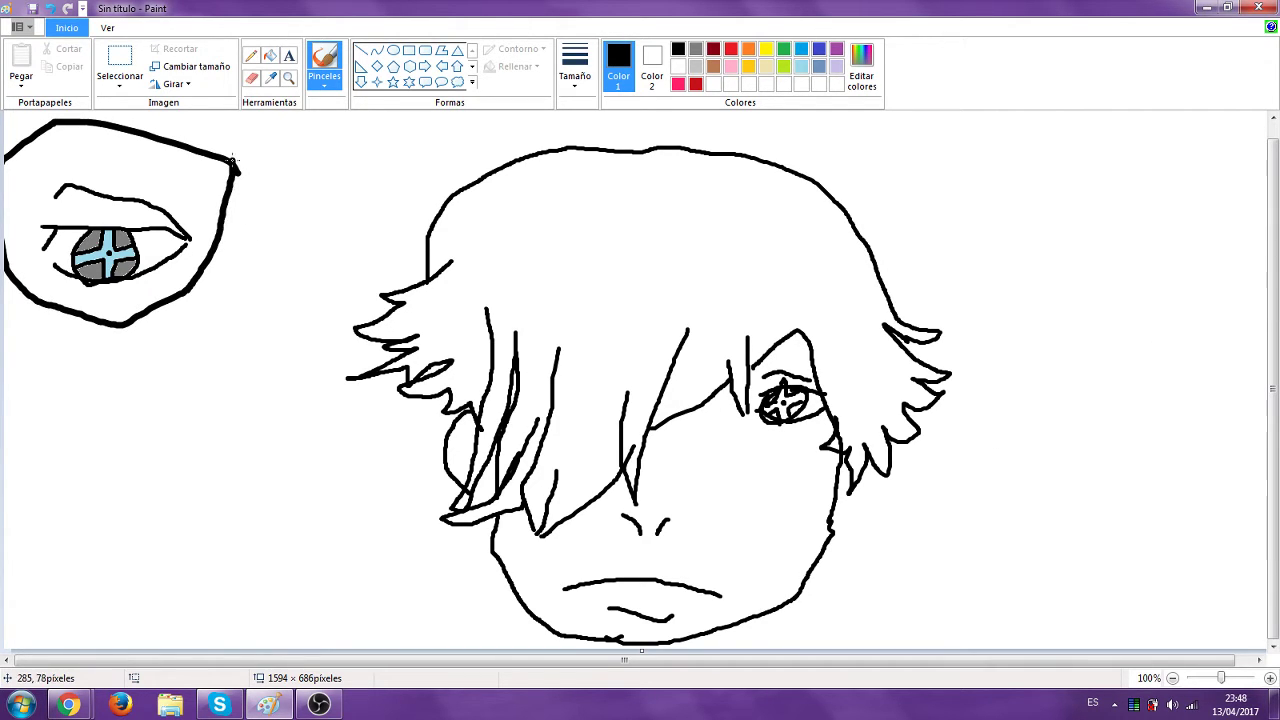
Draw a thick black arrow from the enlarged eye's frame to the eye on the head, and circle that eye
mouse_move(220, 218)
mouse_down()
mouse_move(624, 284)
mouse_move(762, 375)
mouse_up()
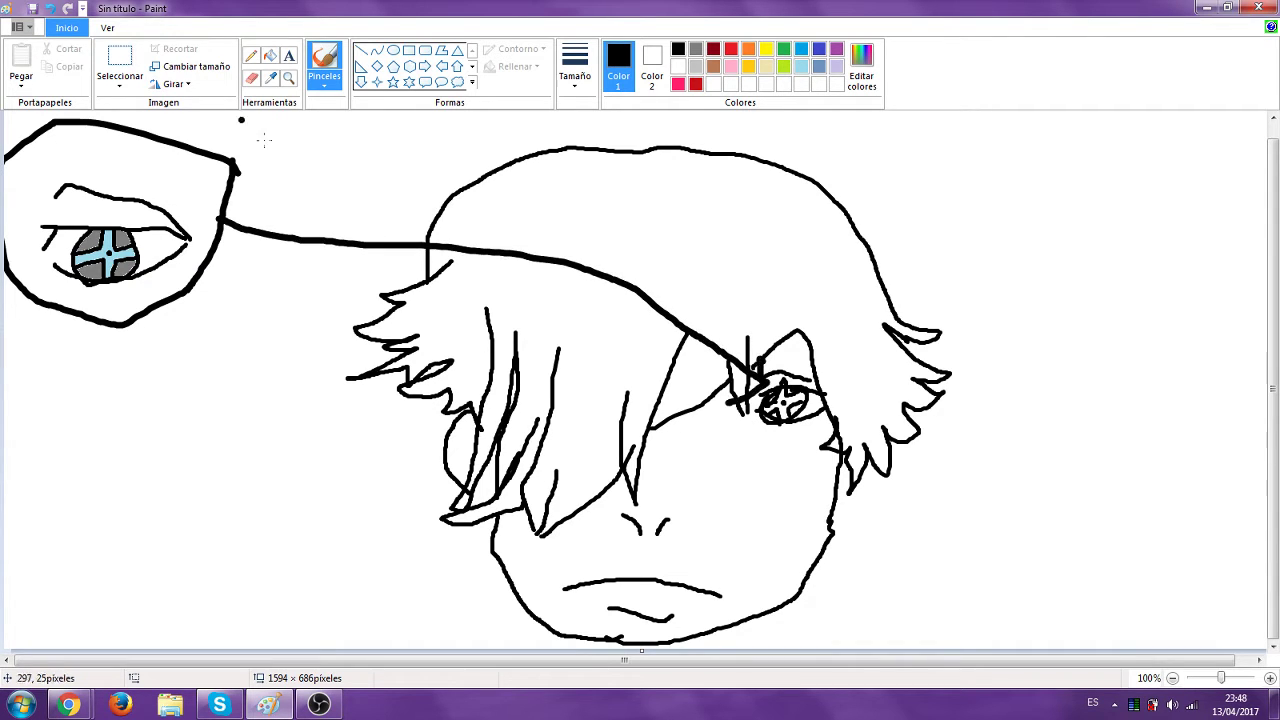
click(51, 9)
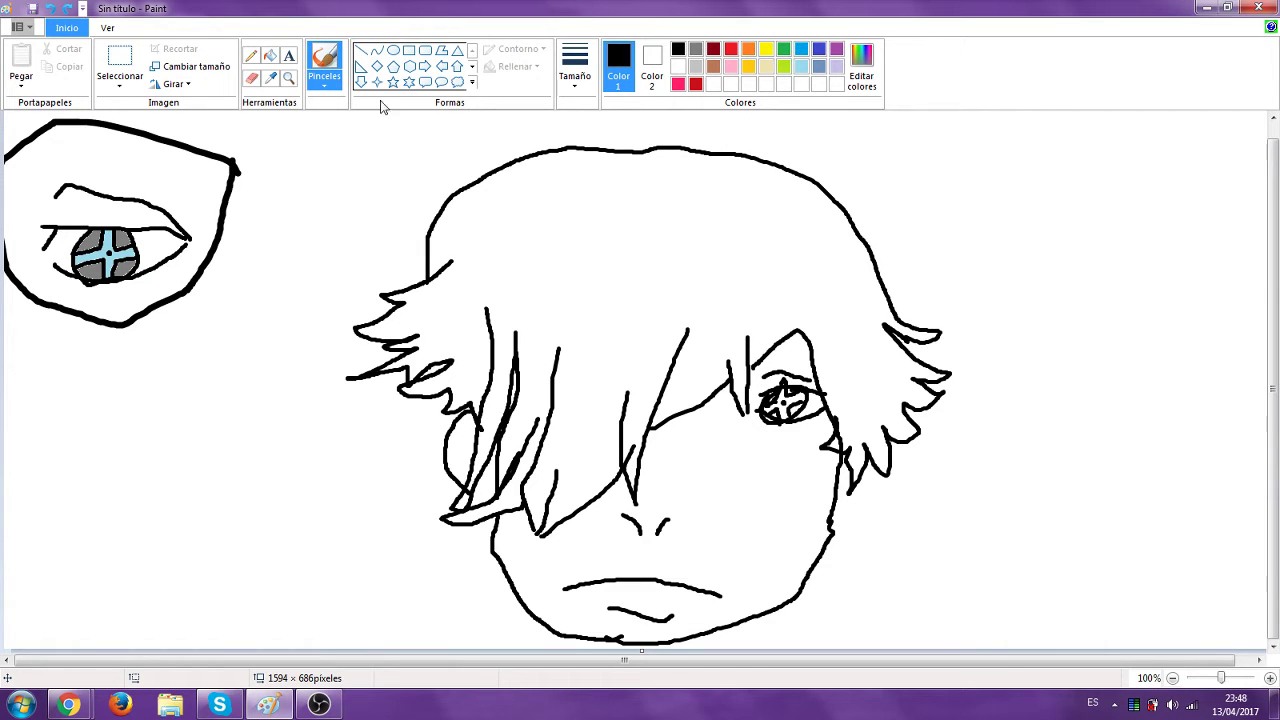
mouse_move(220, 228)
mouse_down()
mouse_move(530, 257)
mouse_move(646, 302)
mouse_move(746, 374)
mouse_move(742, 346)
mouse_move(748, 366)
mouse_move(698, 374)
mouse_up()
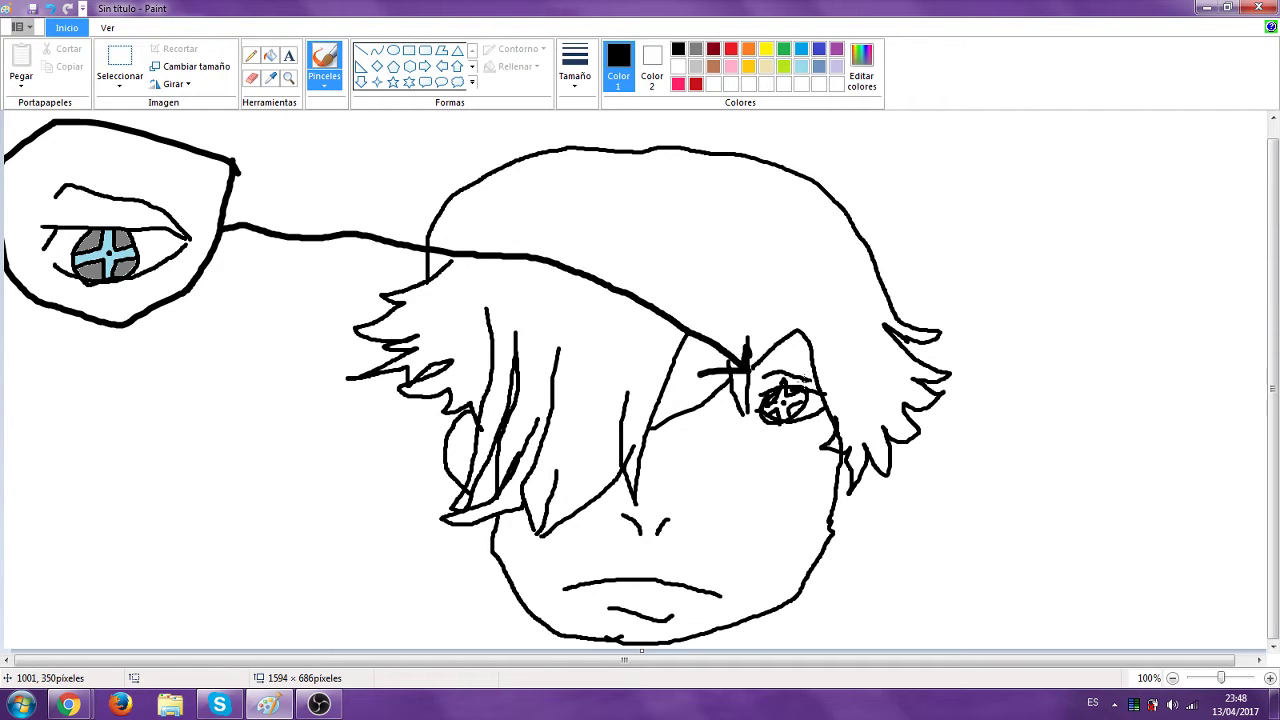
mouse_move(812, 372)
mouse_down()
mouse_move(748, 381)
mouse_move(739, 403)
mouse_move(756, 427)
mouse_move(801, 447)
mouse_move(830, 438)
mouse_move(807, 370)
mouse_up()
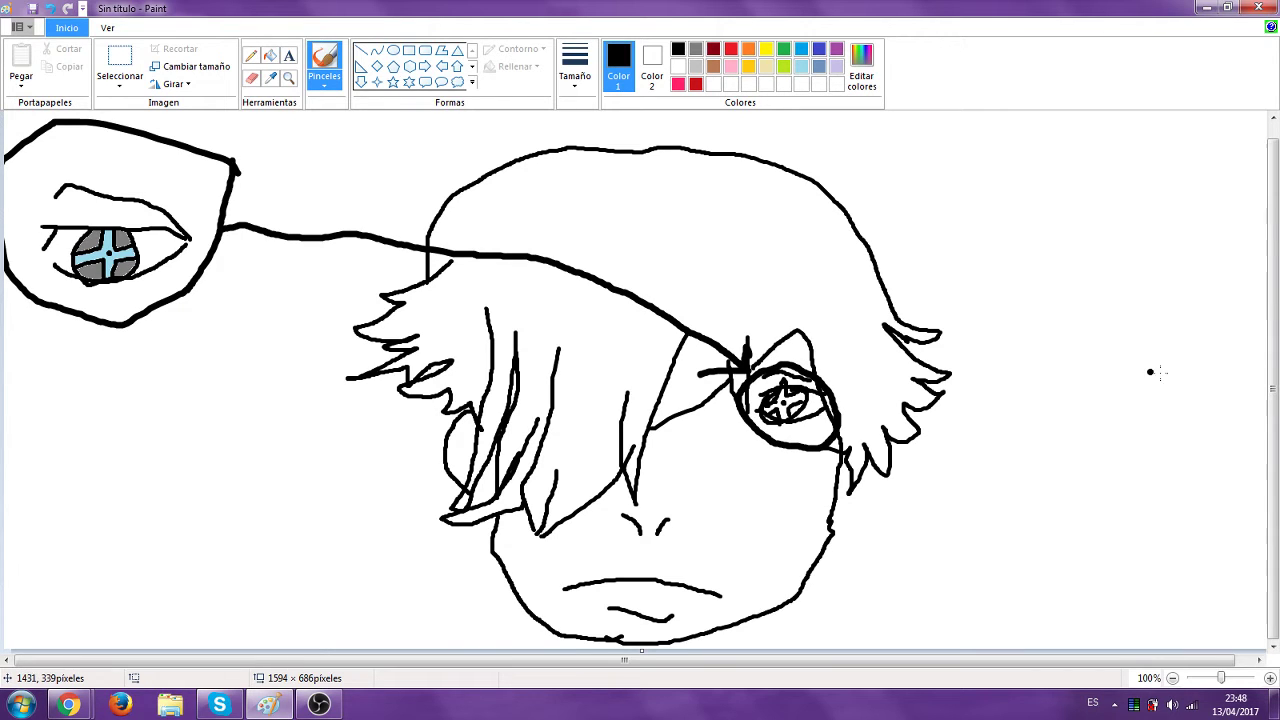
Fill the face and the skin inside the circle around its eye with beige, and the iris star with light turquoise
click(766, 66)
click(270, 55)
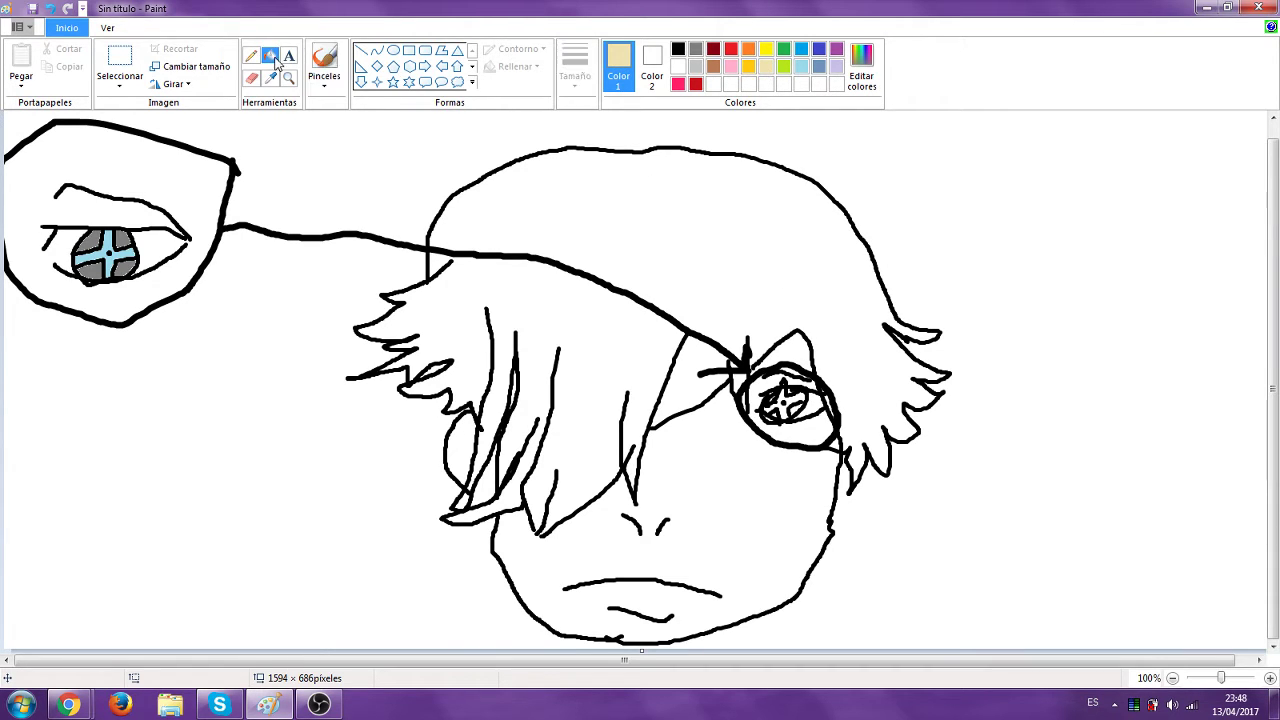
click(748, 513)
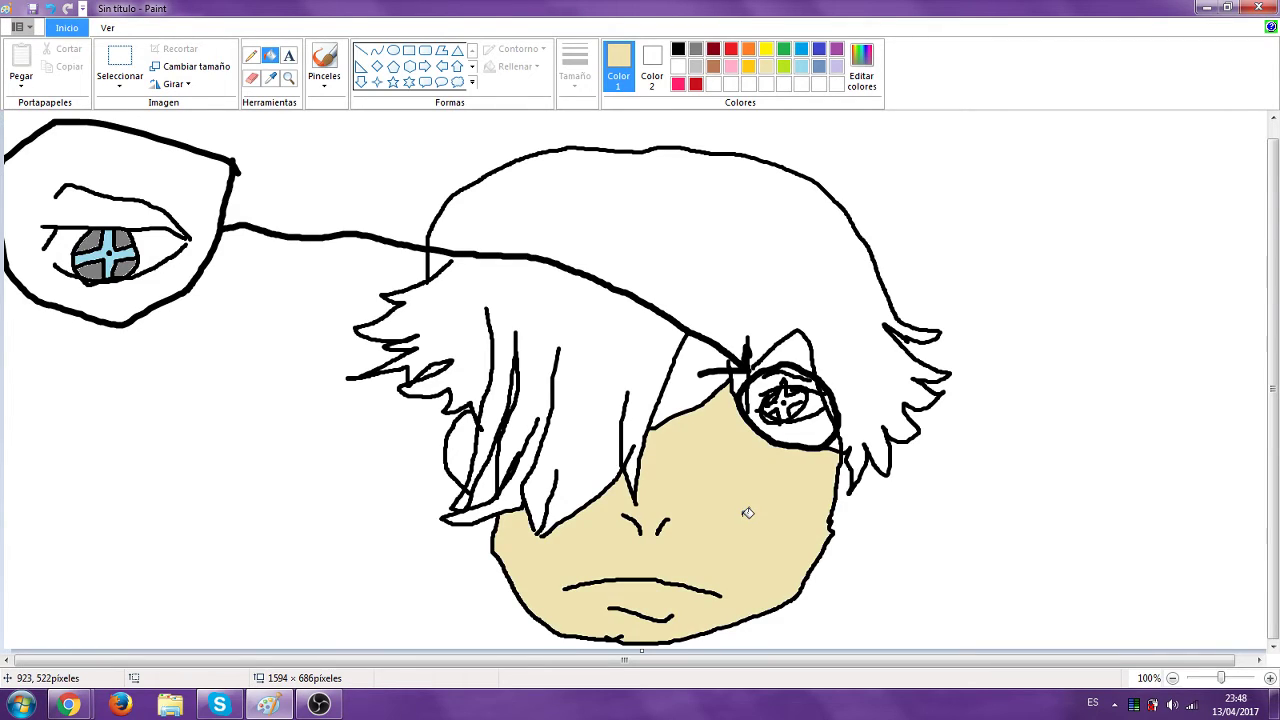
click(792, 428)
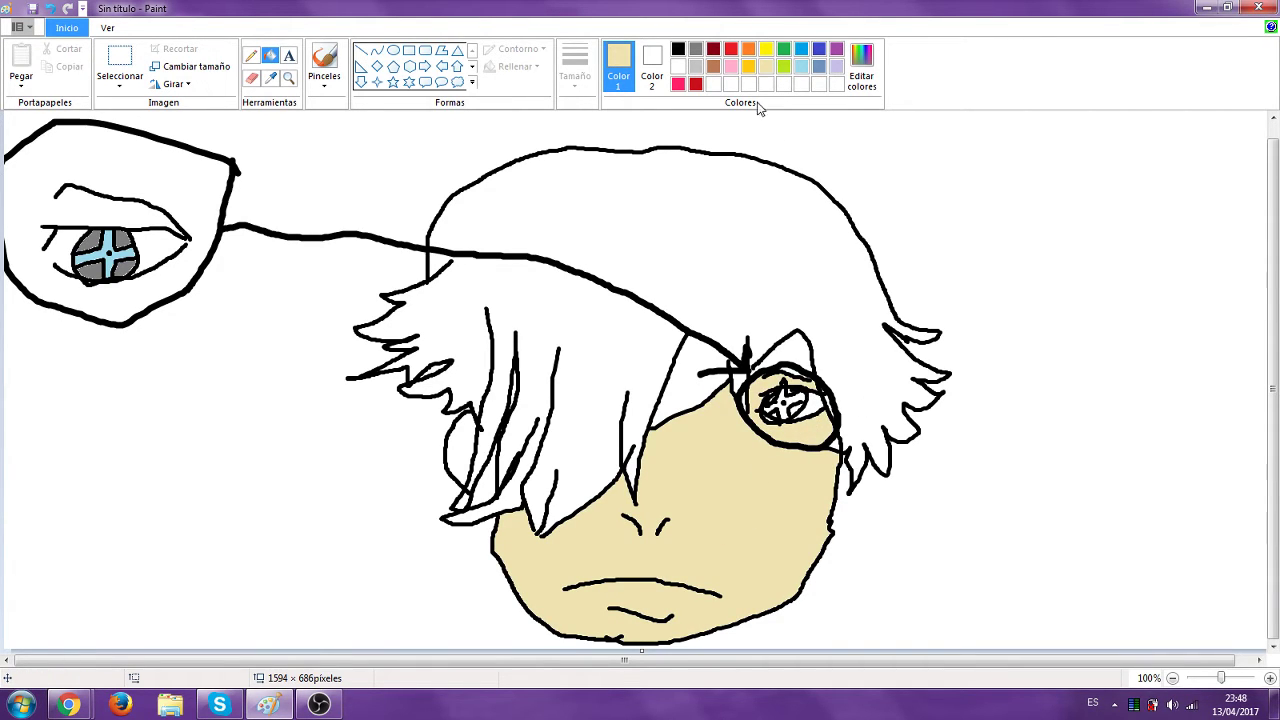
click(801, 66)
click(792, 402)
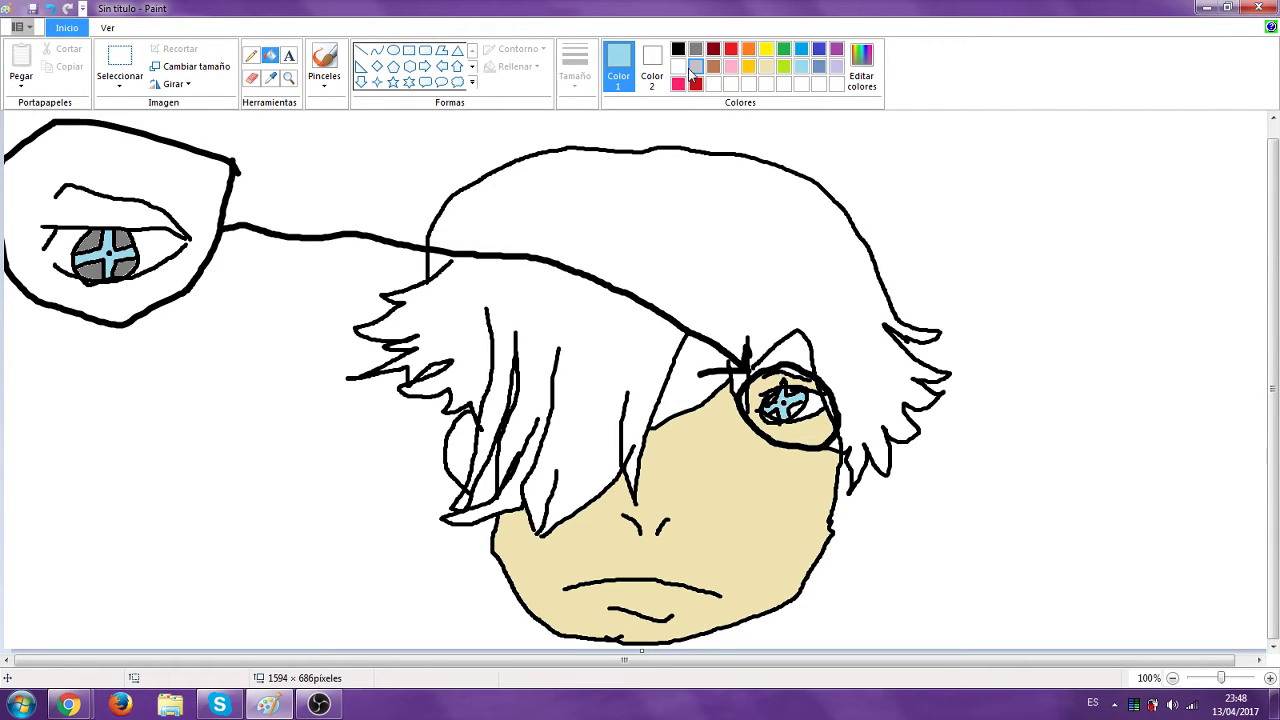
Try to fill a section beside the star in the head's iris with light gray
click(696, 66)
click(790, 398)
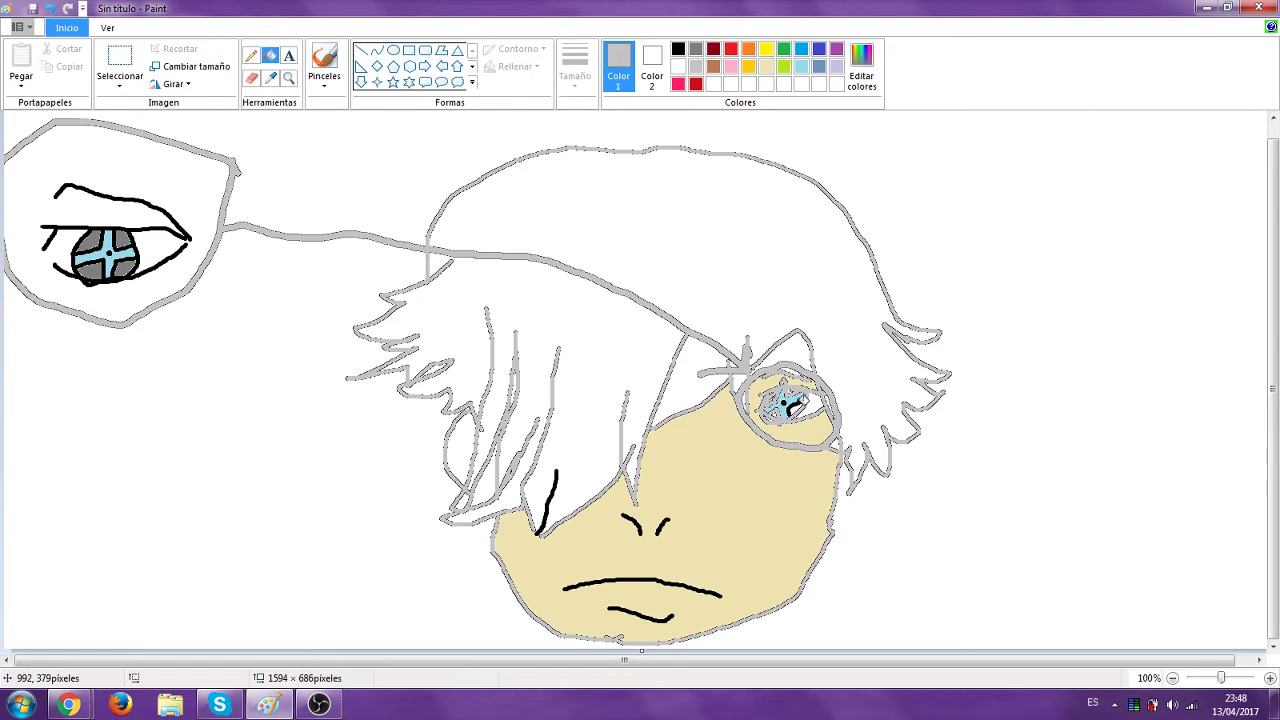
click(50, 10)
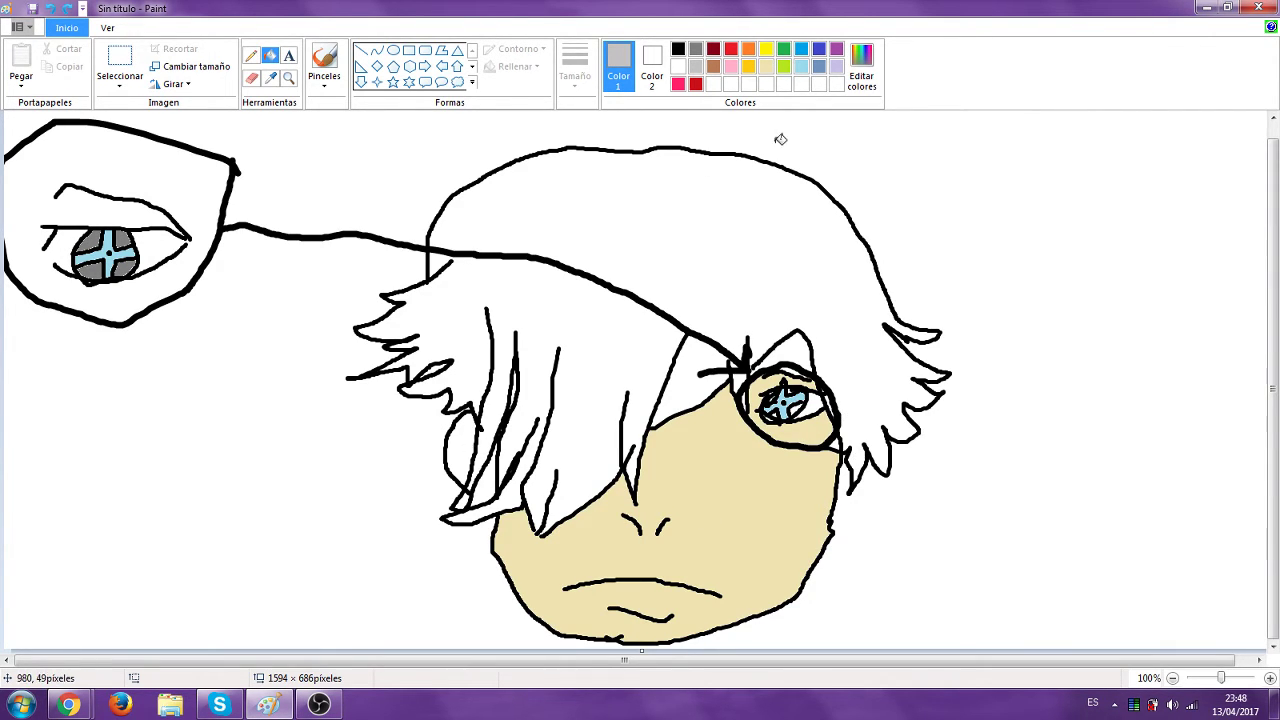
Try to fill the ear behind the hair strands with beige
click(768, 66)
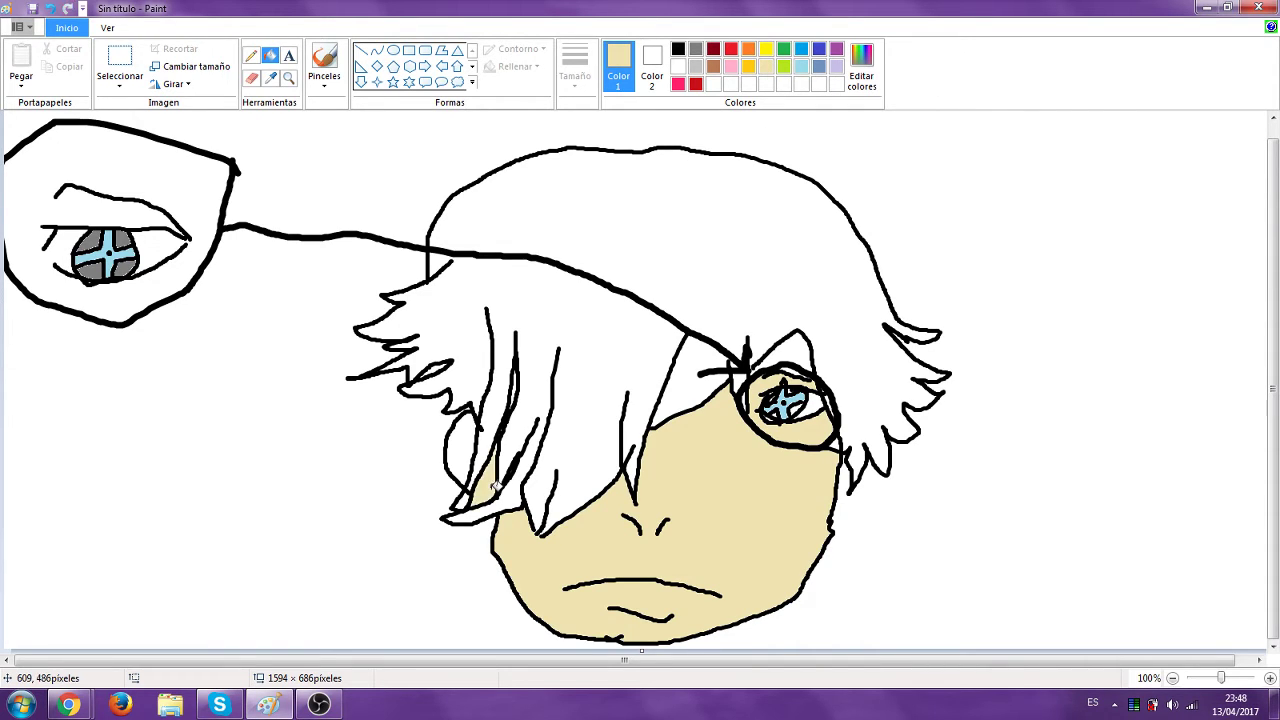
click(467, 452)
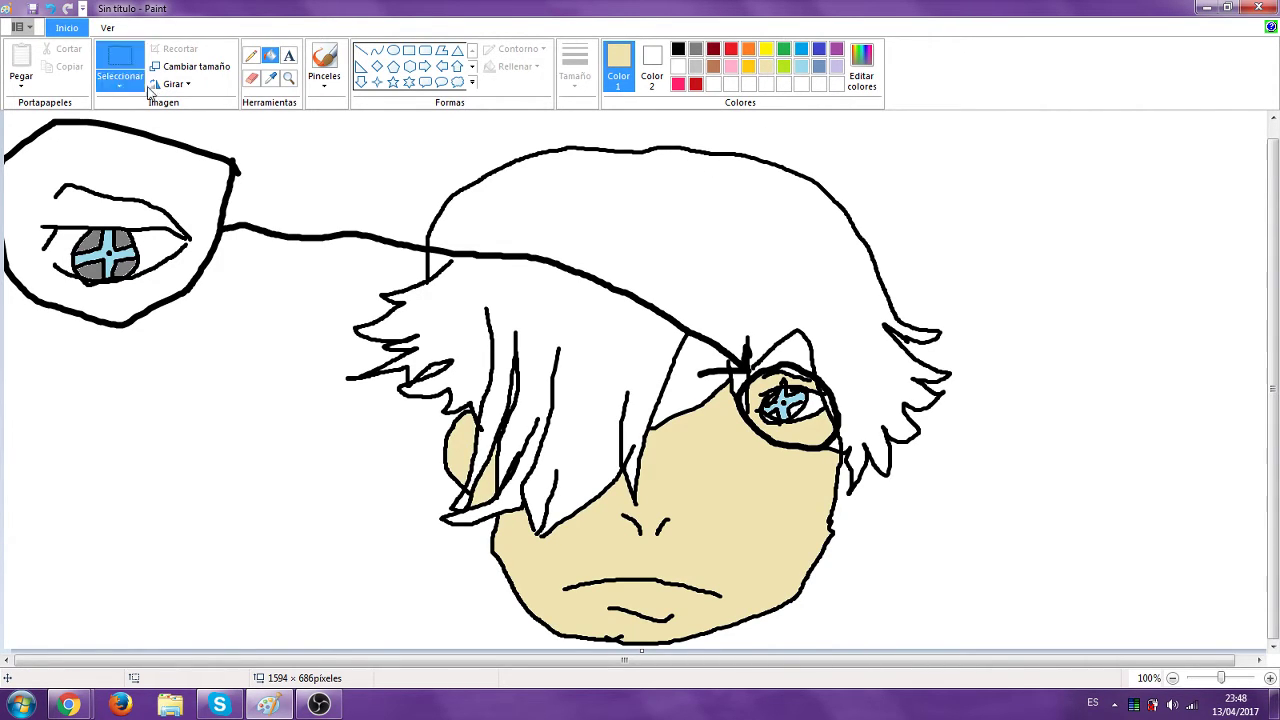
click(48, 9)
click(48, 9)
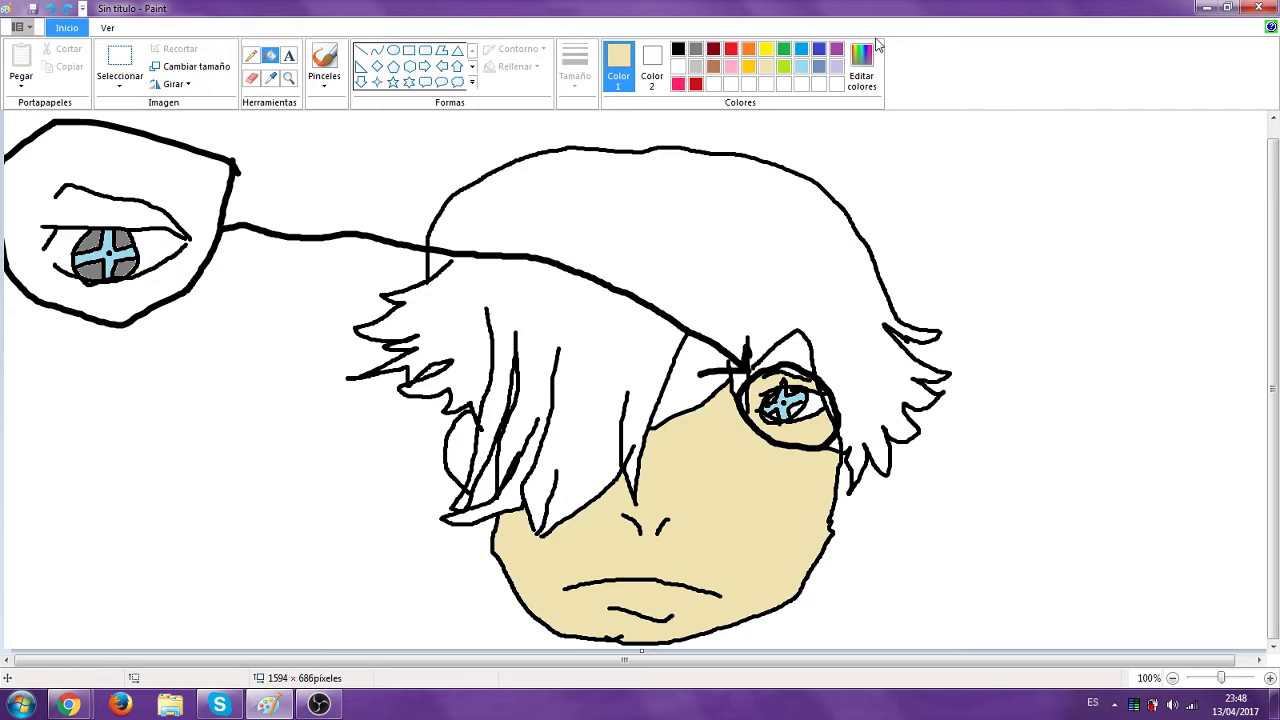
Extend the lower ear outline through the hair strands with a black brush stroke, and fill the ear's parts with beige
click(678, 49)
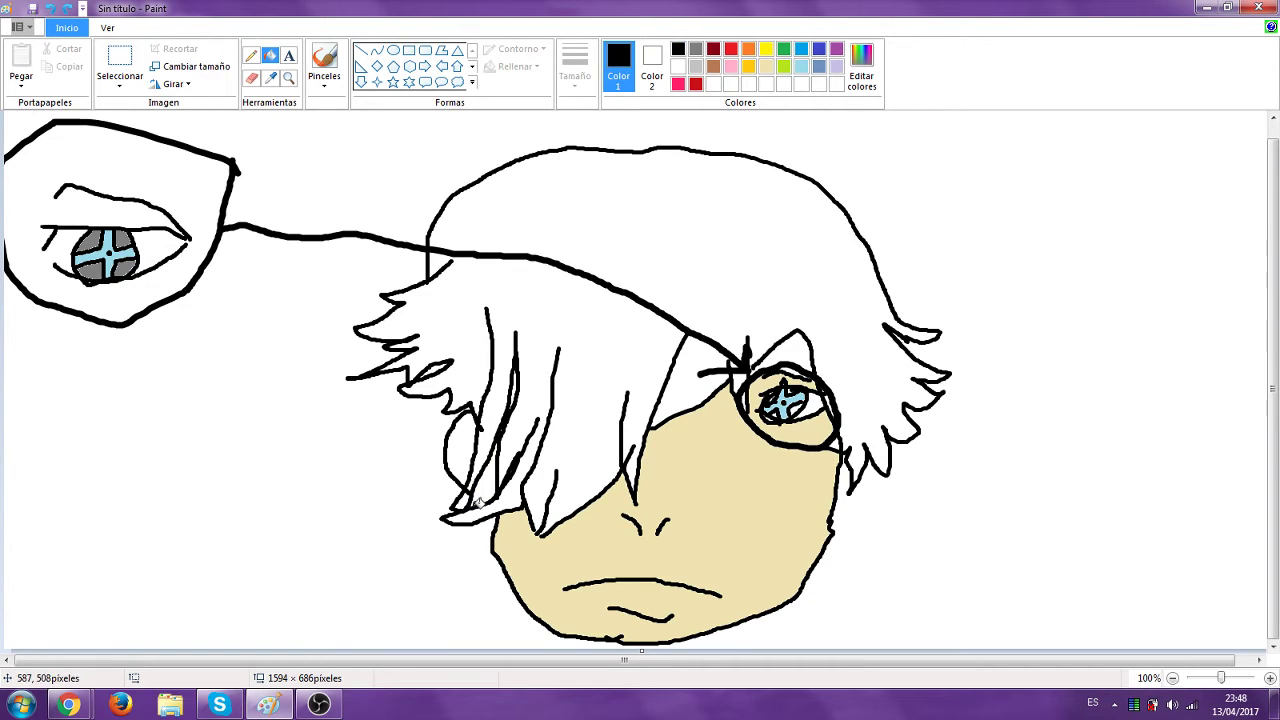
click(323, 62)
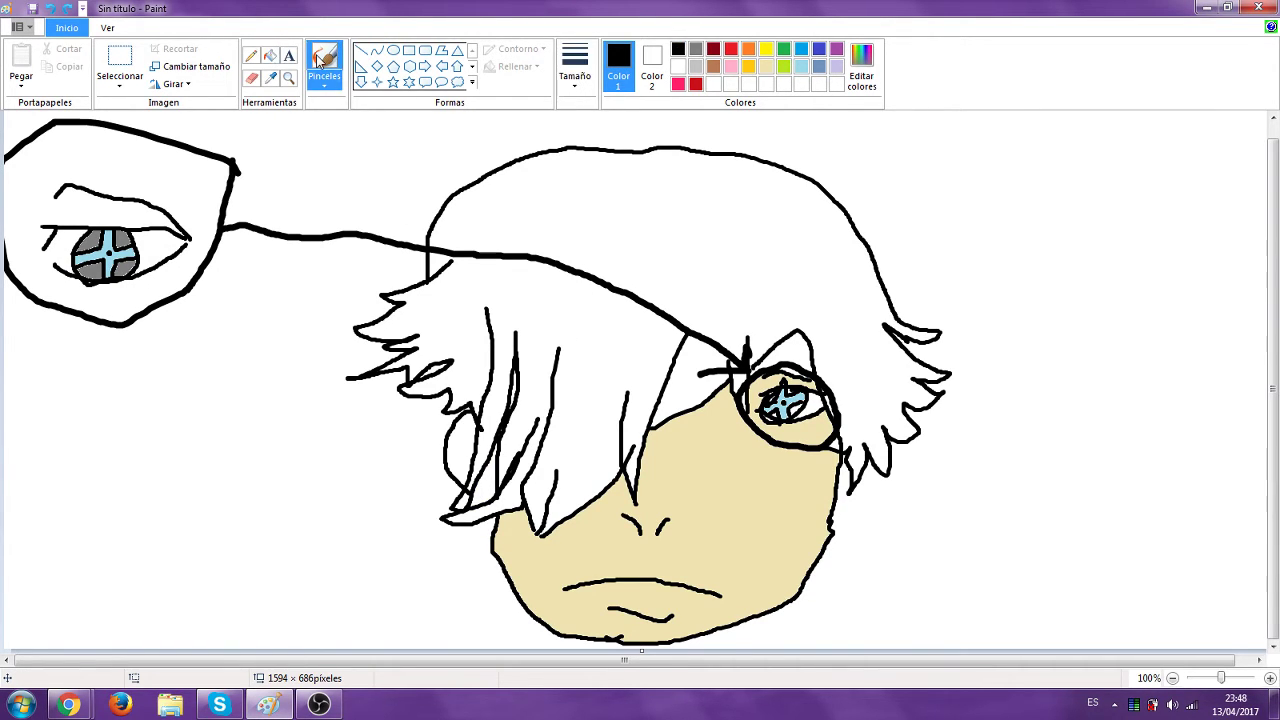
drag(476, 490, 496, 508)
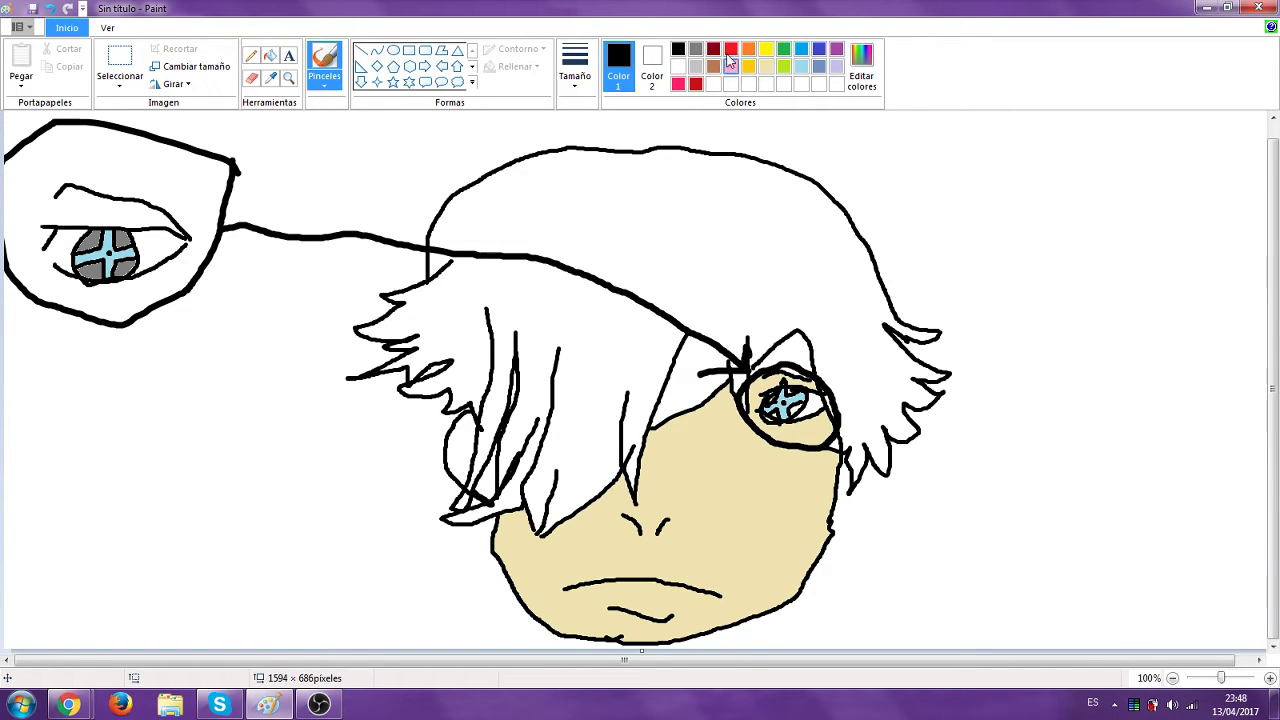
click(766, 66)
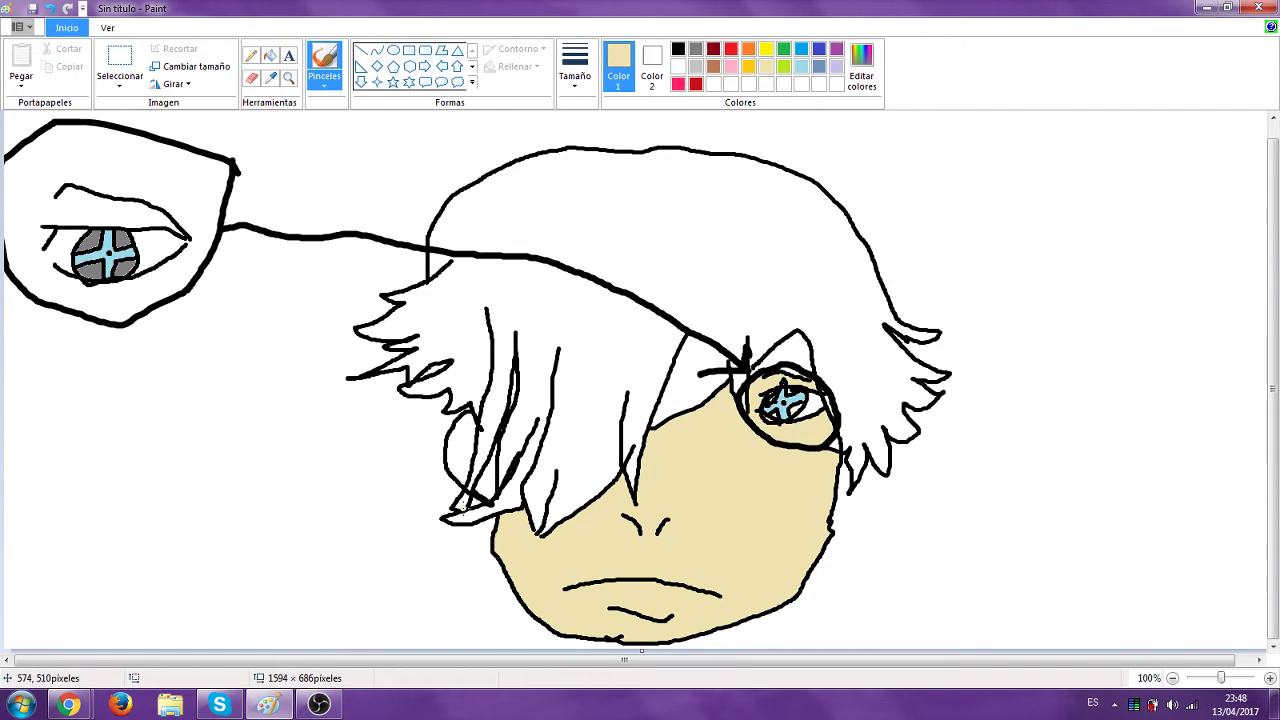
click(270, 55)
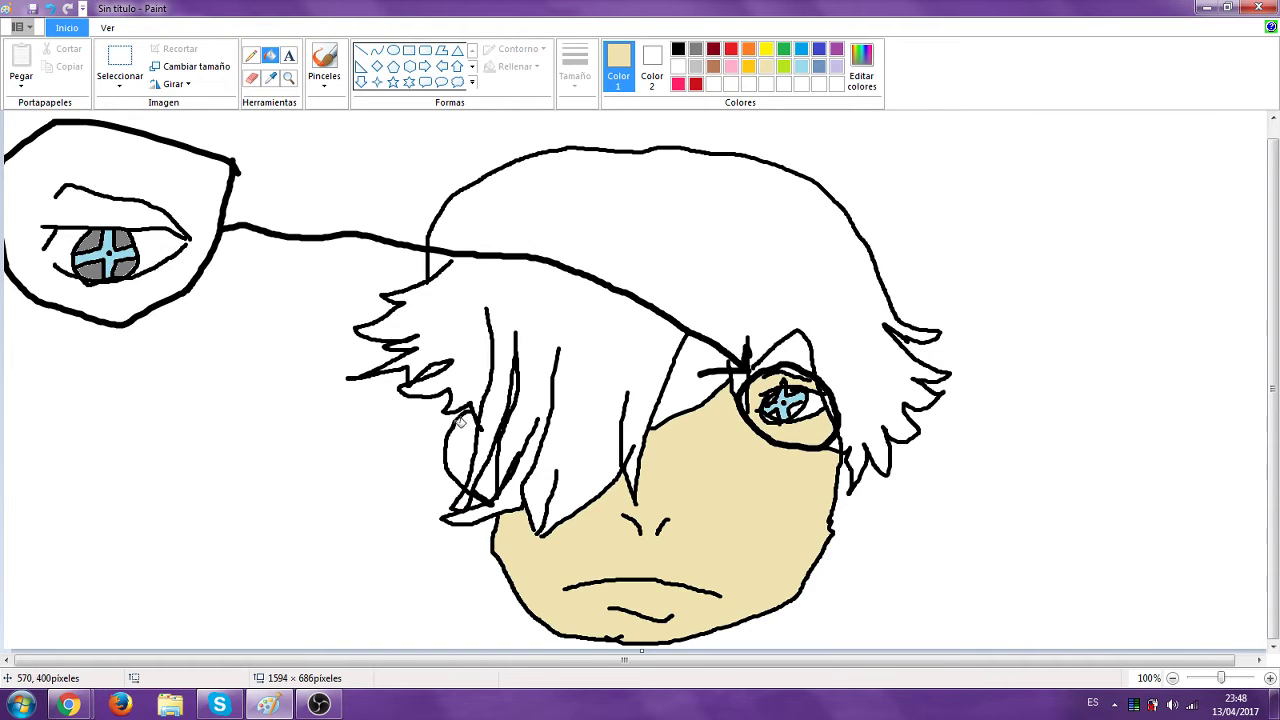
click(465, 428)
click(492, 482)
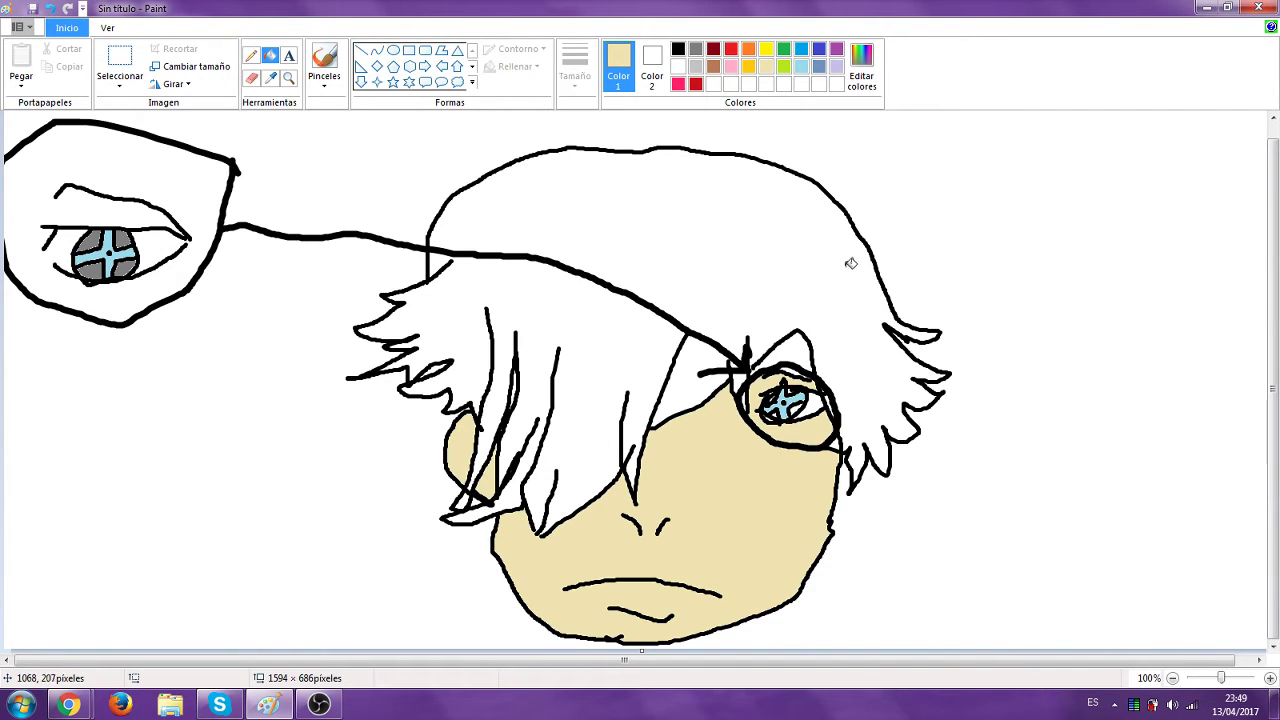
Fill the skin patch above the circled eye with beige, and undo the stray fill of the outlines
click(796, 353)
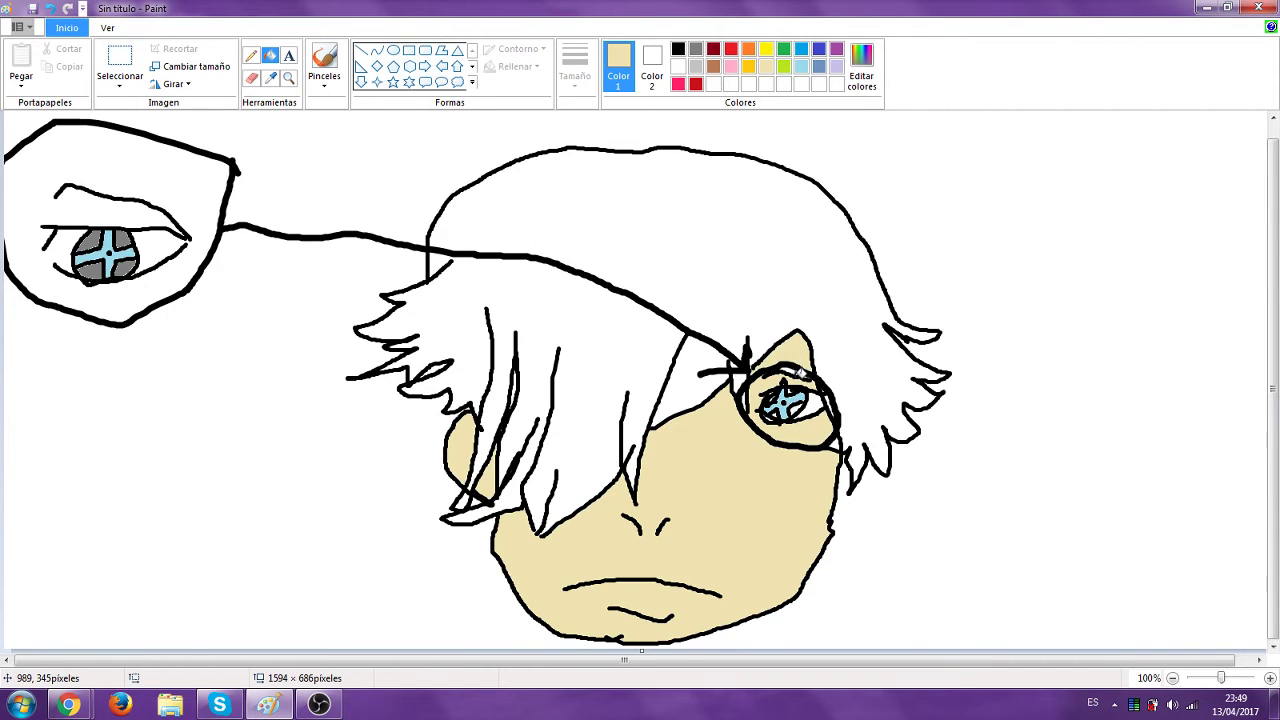
click(792, 370)
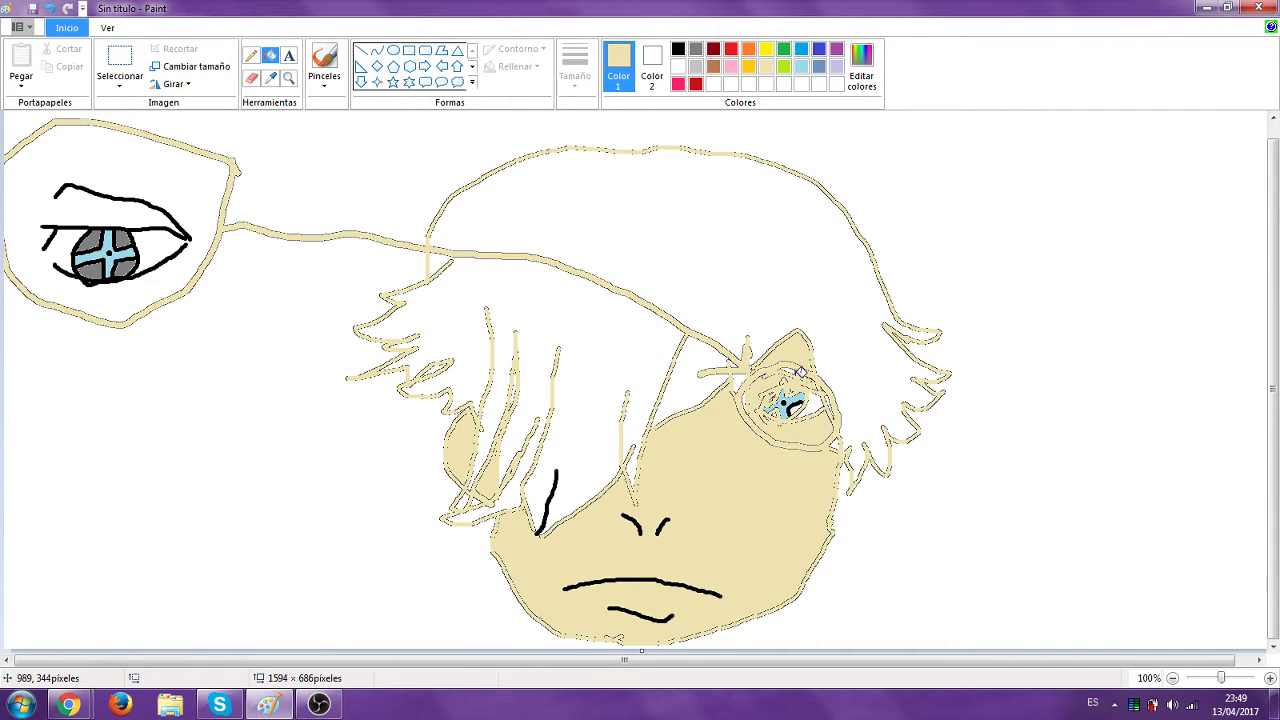
click(50, 8)
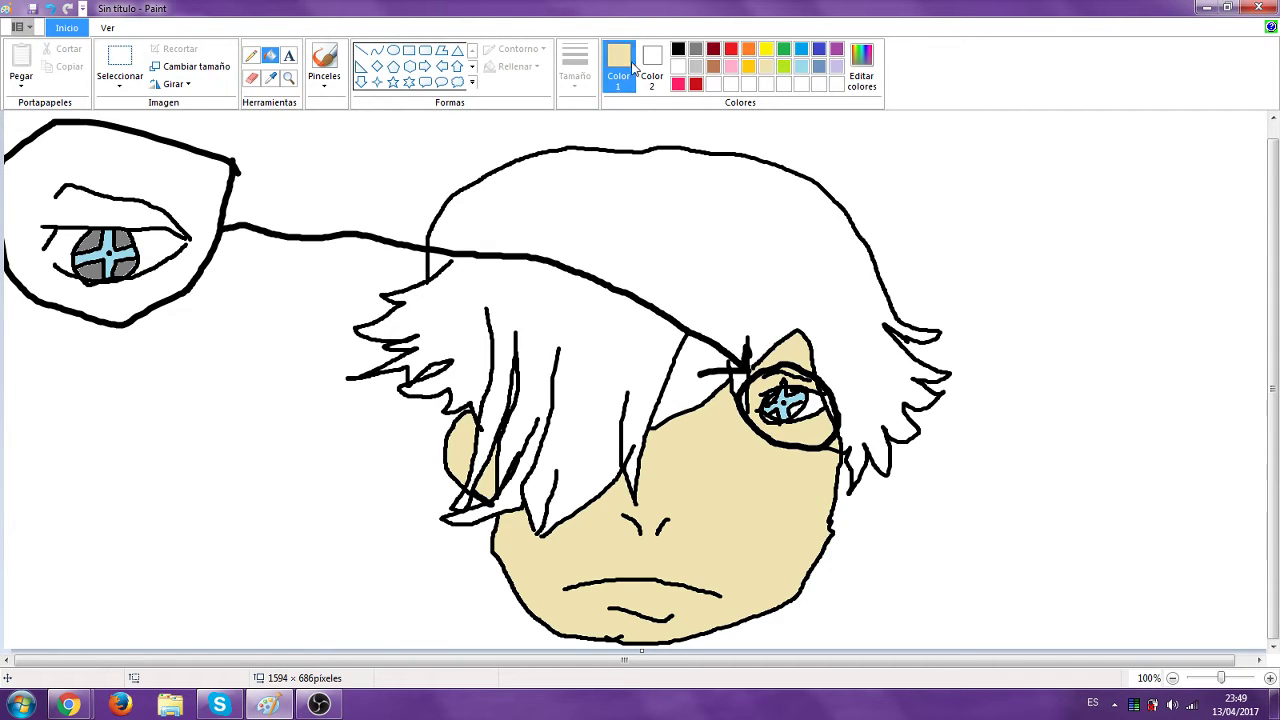
Set the brush to the second-thickest size and start a new blank image without saving the current drawing
click(324, 62)
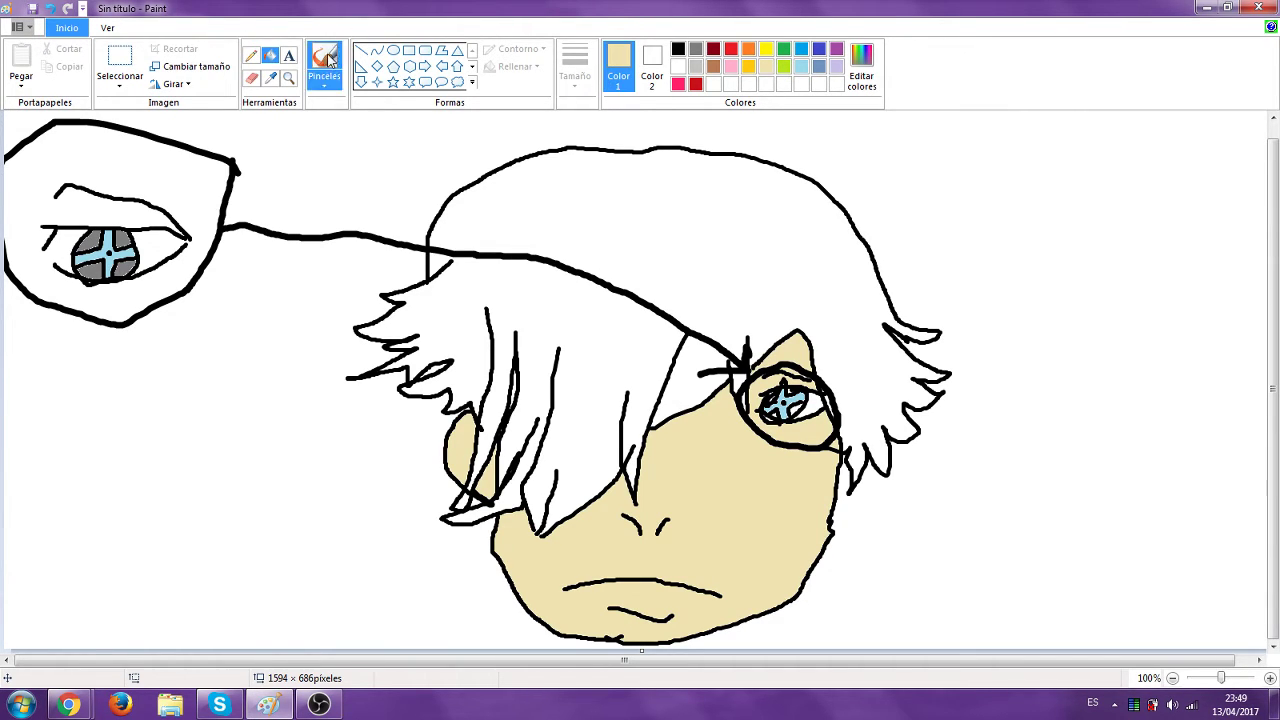
click(575, 70)
click(627, 178)
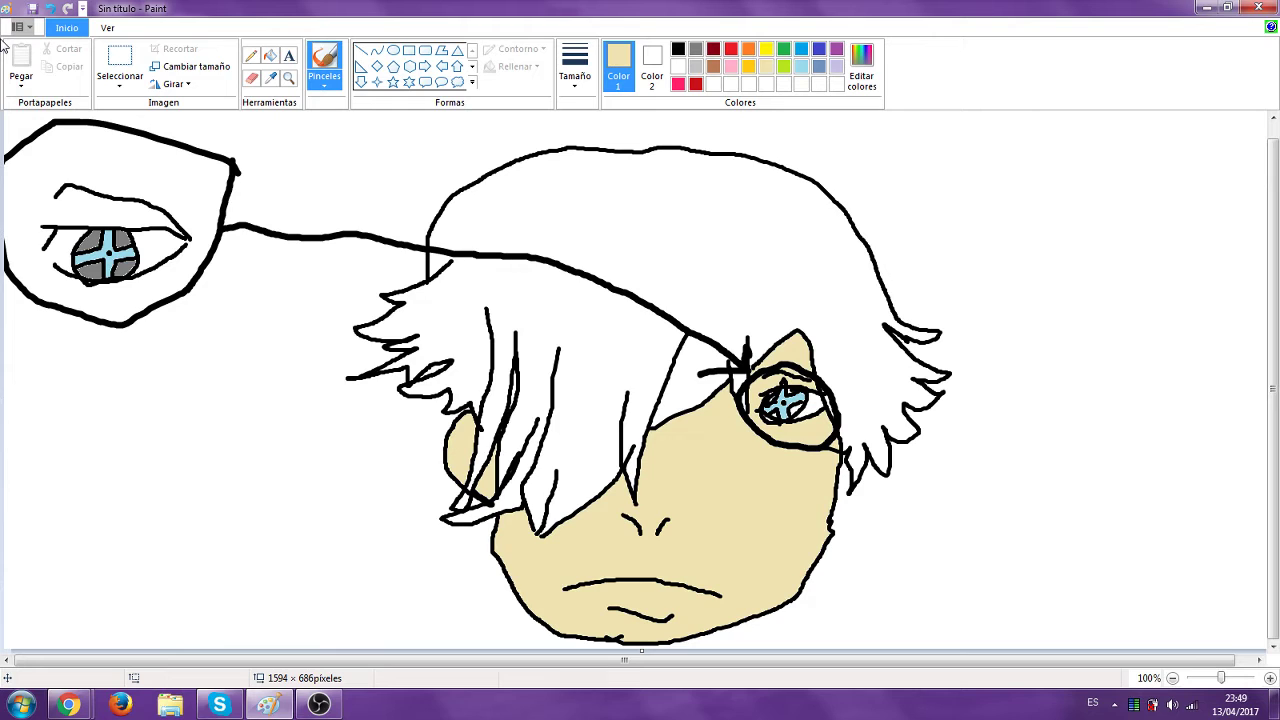
click(33, 28)
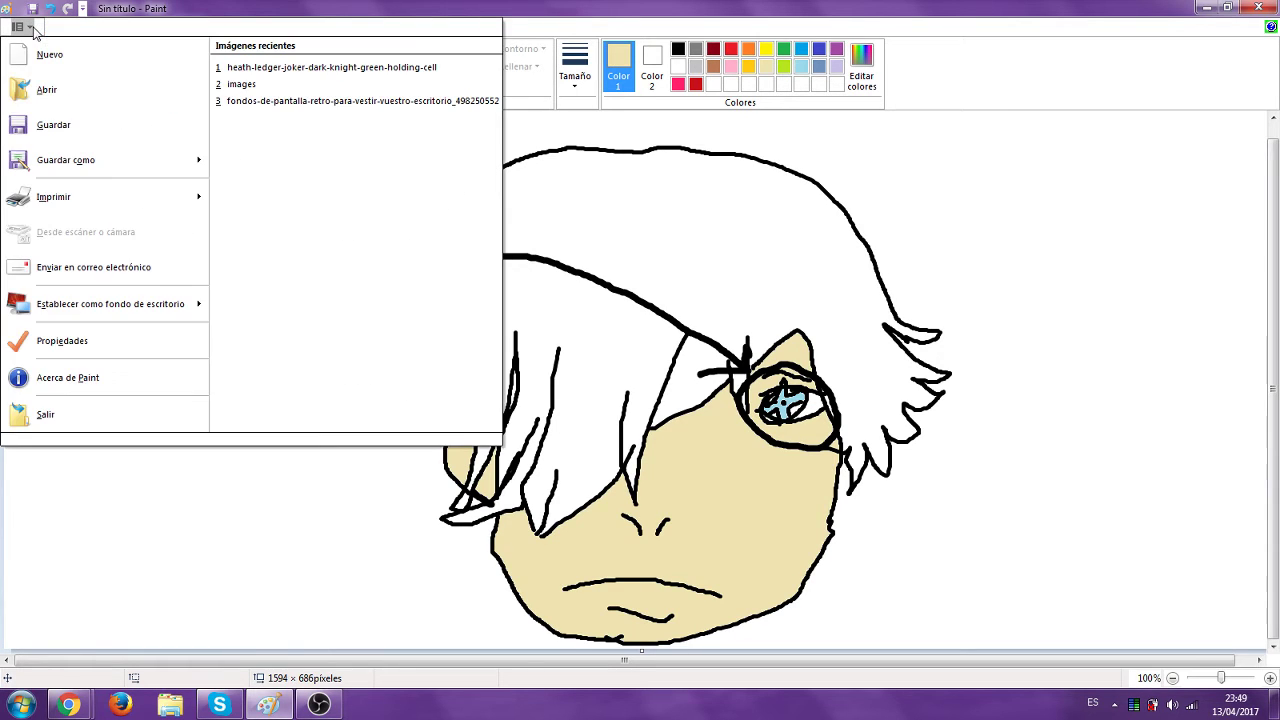
click(71, 62)
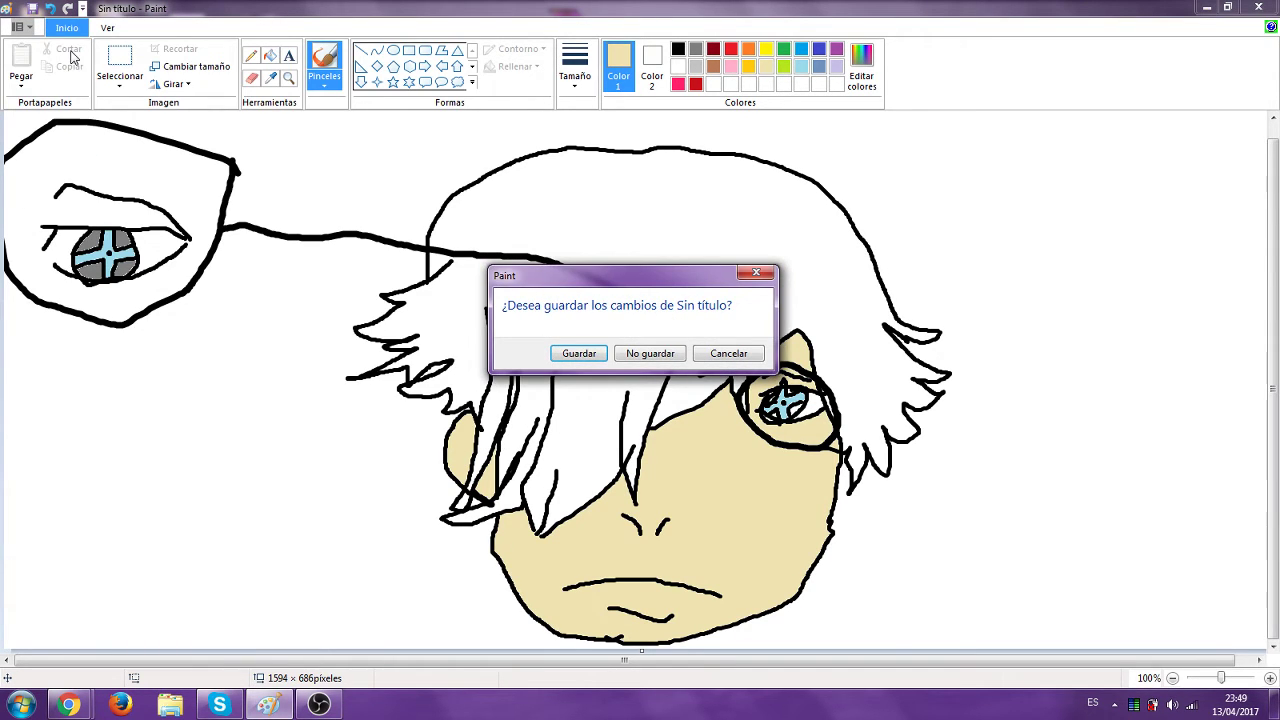
click(652, 354)
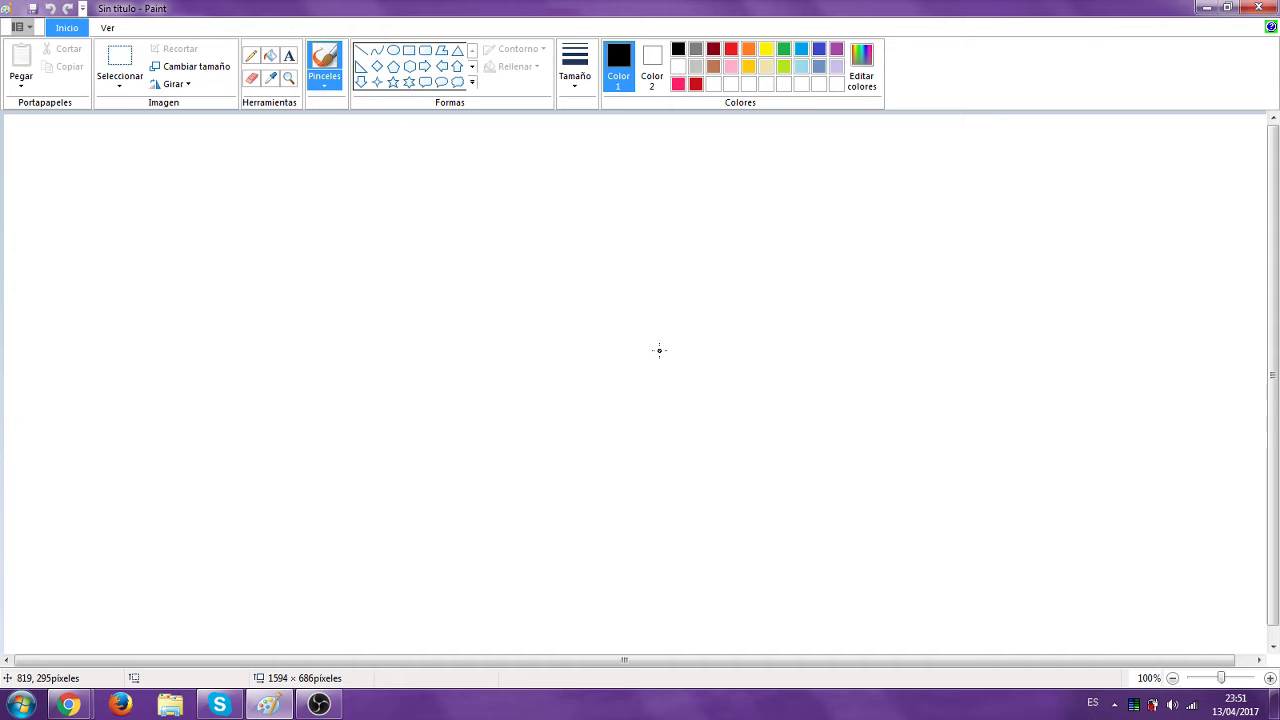
click(766, 49)
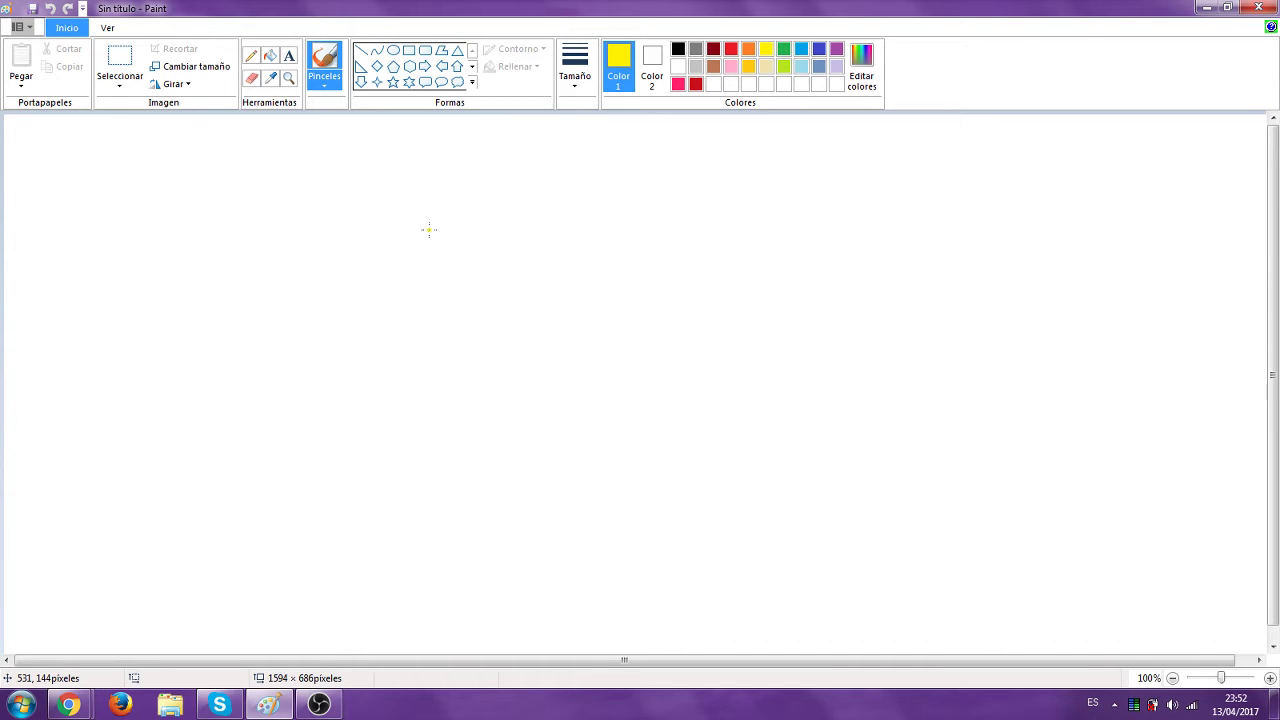
mouse_move(443, 195)
mouse_down()
mouse_move(433, 300)
mouse_move(445, 354)
mouse_move(501, 417)
mouse_move(557, 435)
mouse_move(593, 428)
mouse_move(640, 375)
mouse_move(703, 187)
mouse_up()
mouse_move(476, 181)
mouse_down()
mouse_move(488, 236)
mouse_move(524, 248)
mouse_move(625, 221)
mouse_move(656, 197)
mouse_up()
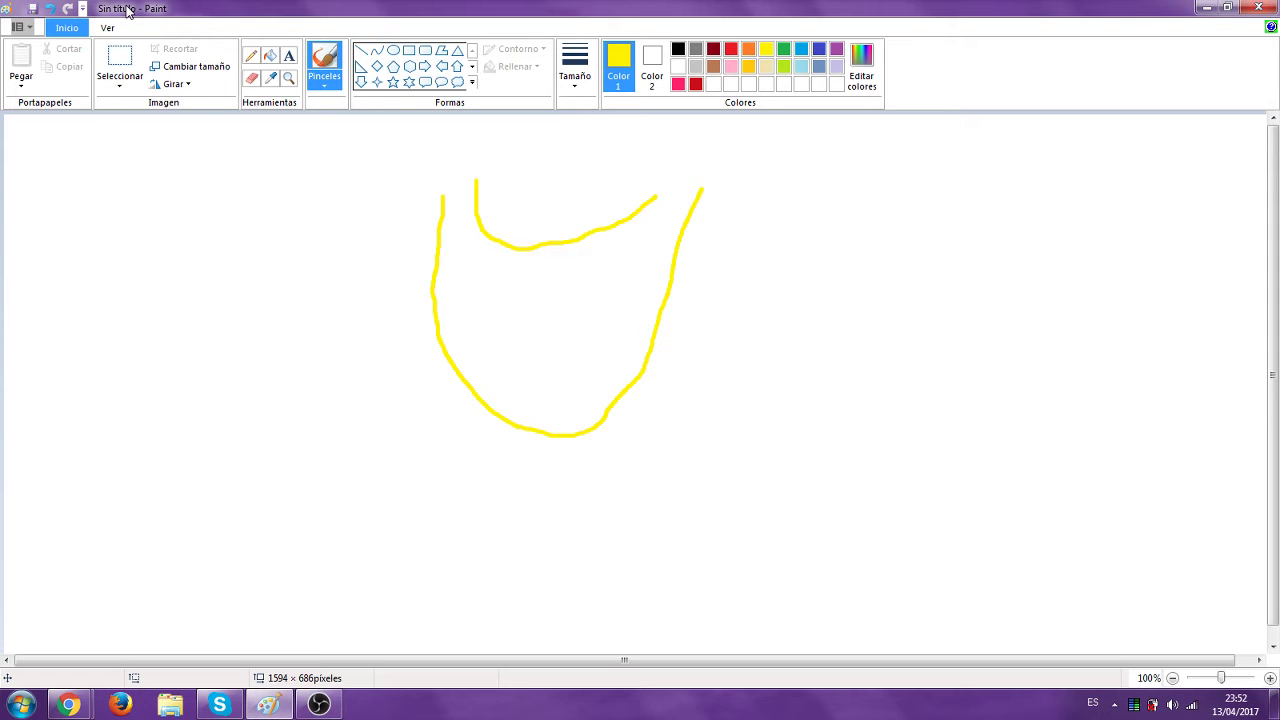
click(31, 28)
click(46, 64)
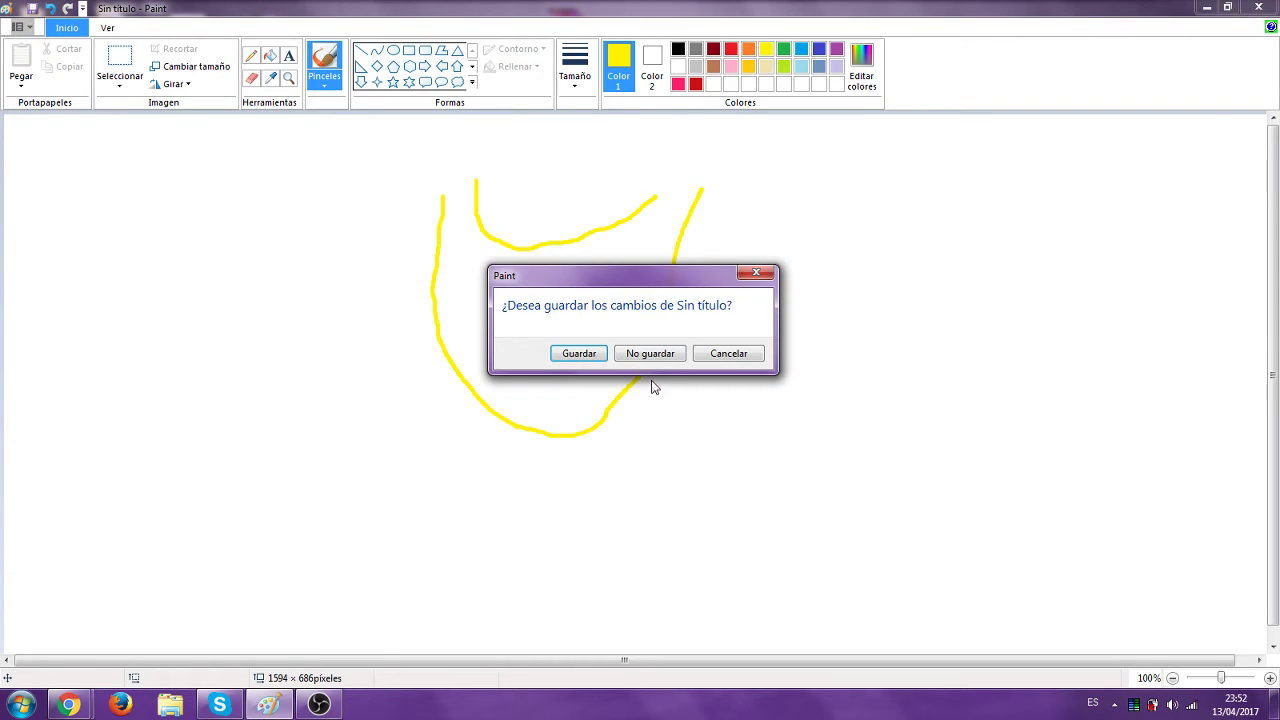
click(650, 354)
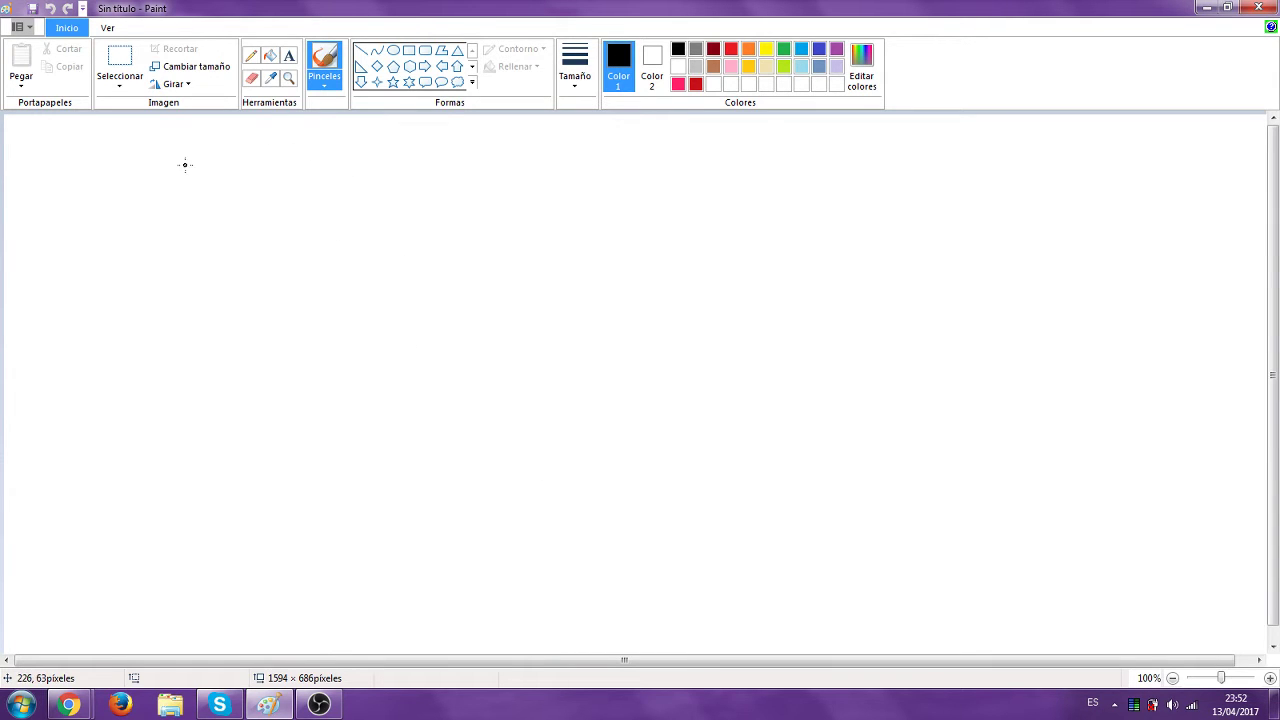
Draw a small black pointed ear tip near the canvas's upper left corner and fill it with black
drag(201, 152, 191, 216)
mouse_move(204, 154)
mouse_down()
mouse_move(125, 154)
mouse_move(190, 217)
mouse_up()
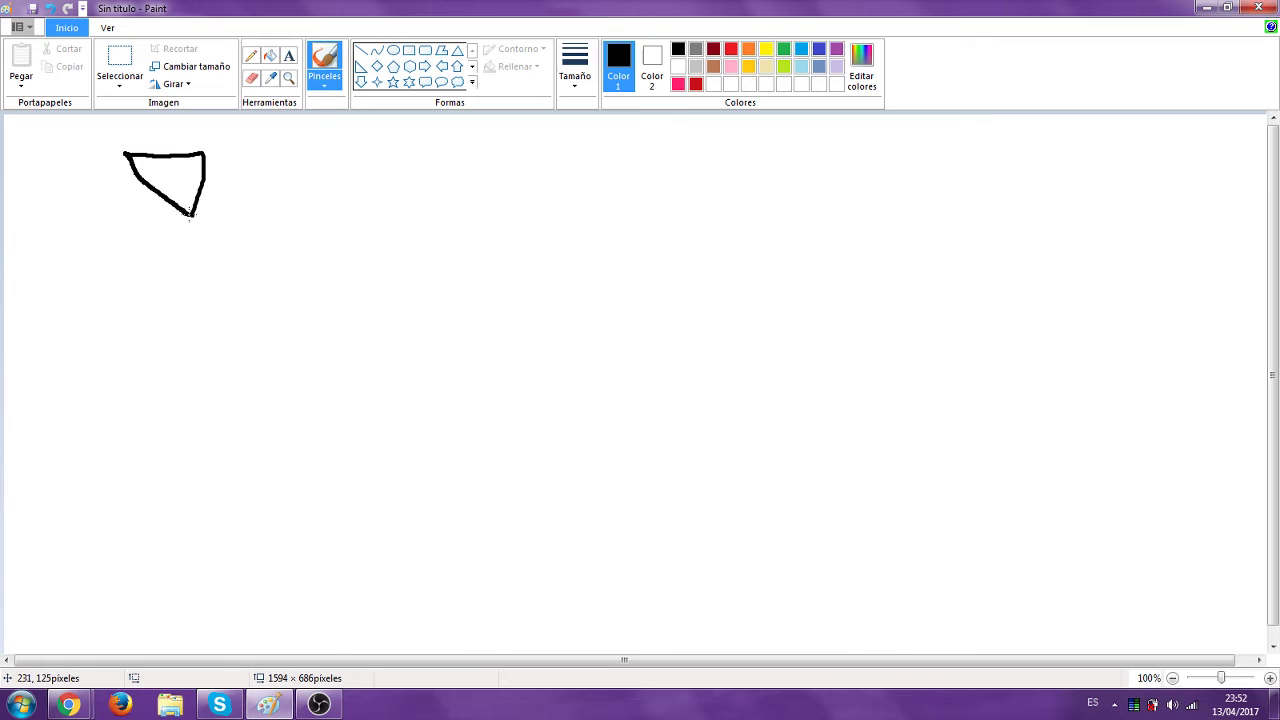
click(270, 55)
click(191, 177)
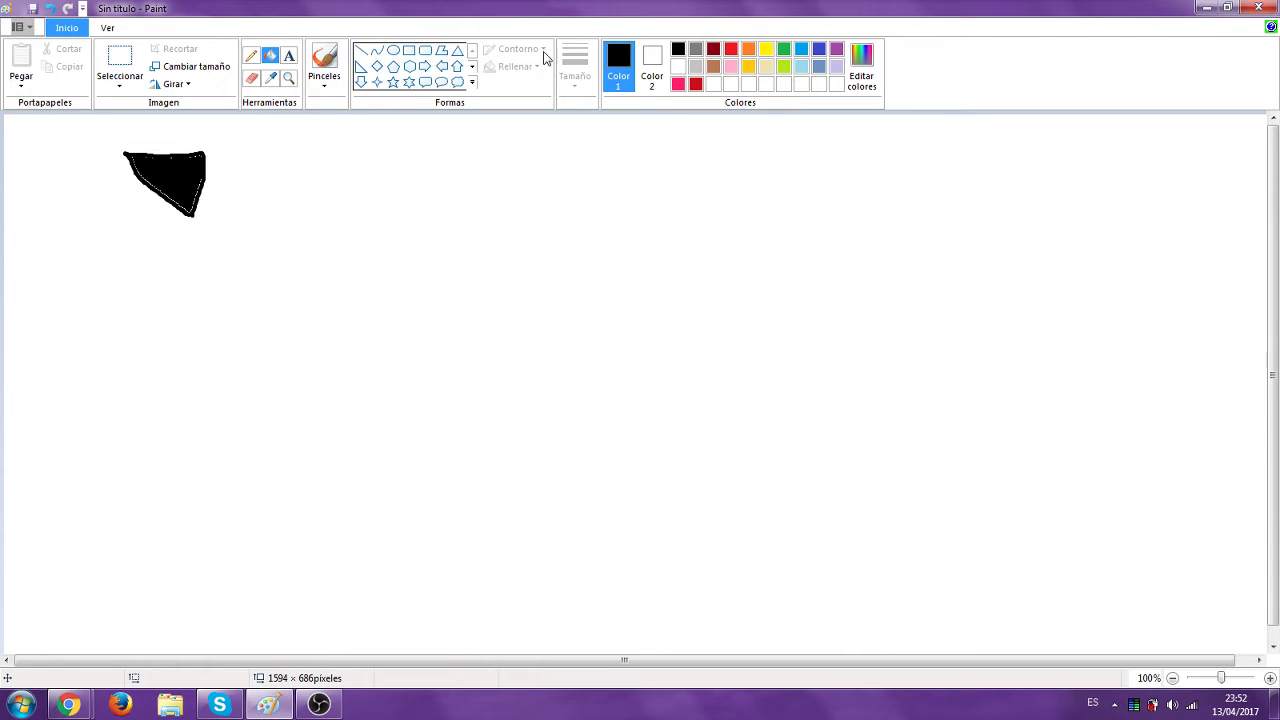
Brush the two yellow edges of the left ear, curving down and right from its black tip
click(324, 60)
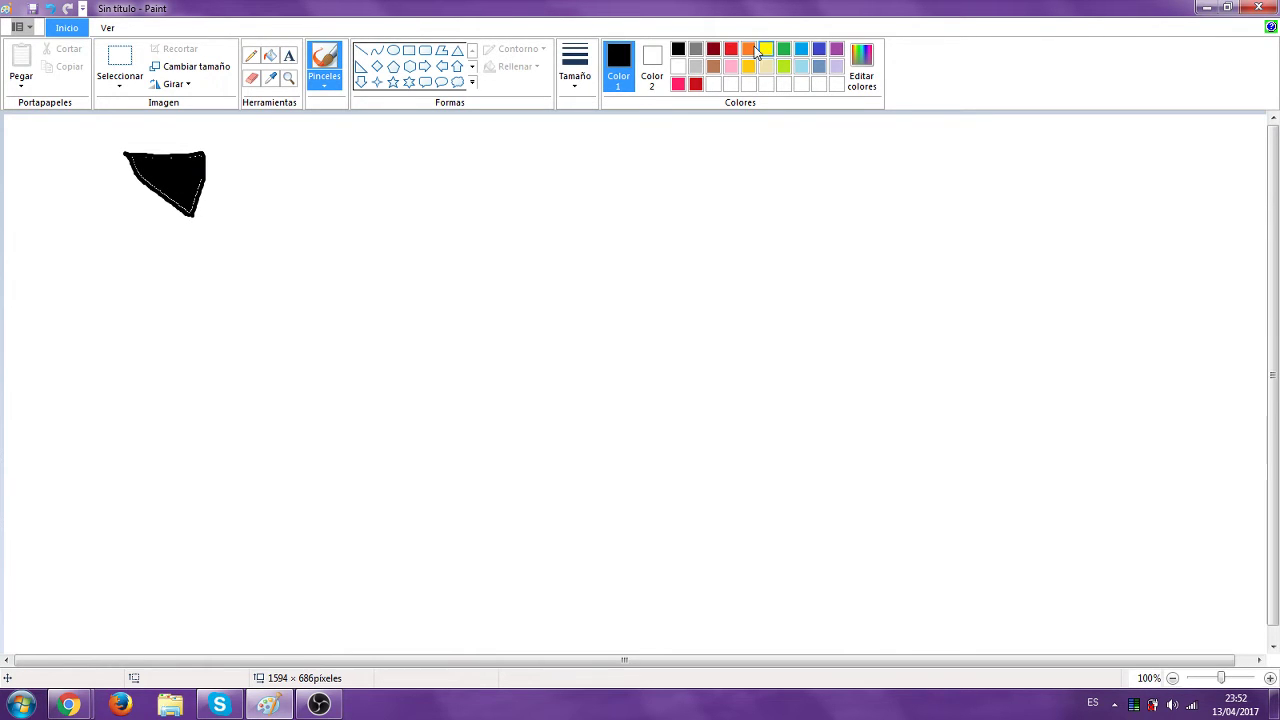
click(766, 49)
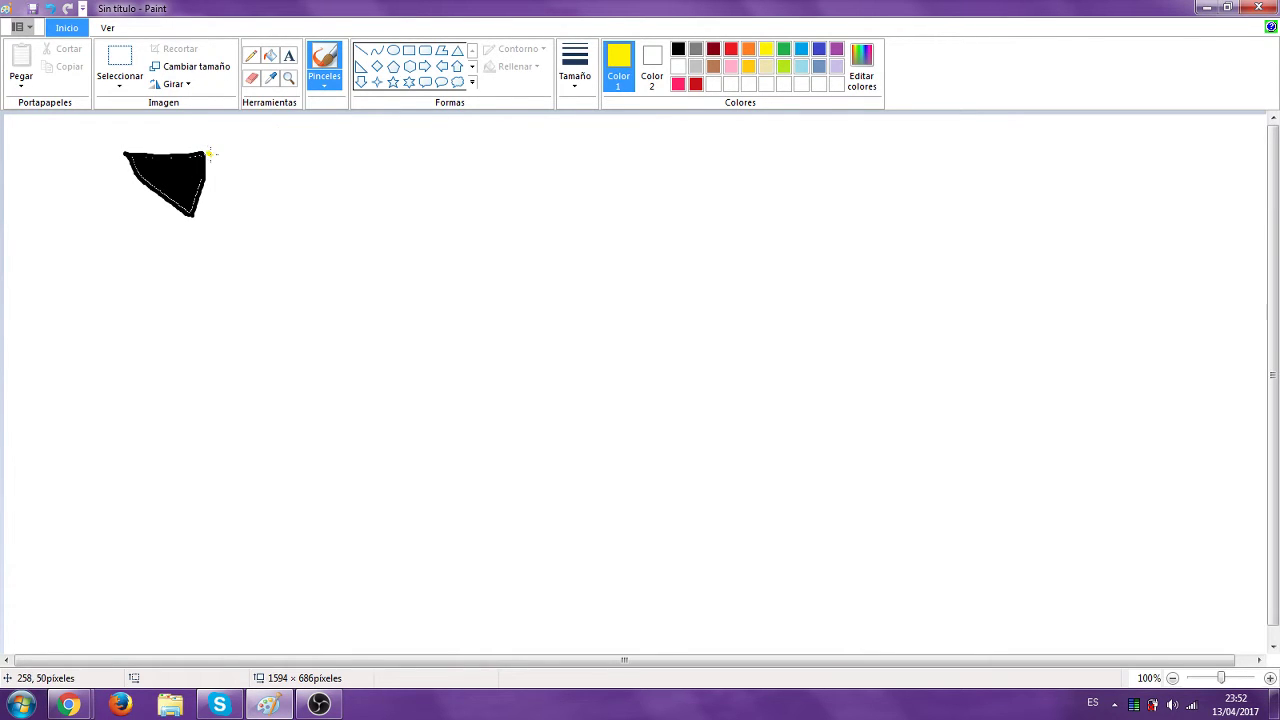
mouse_move(210, 154)
mouse_down()
mouse_move(278, 160)
mouse_move(352, 264)
mouse_up()
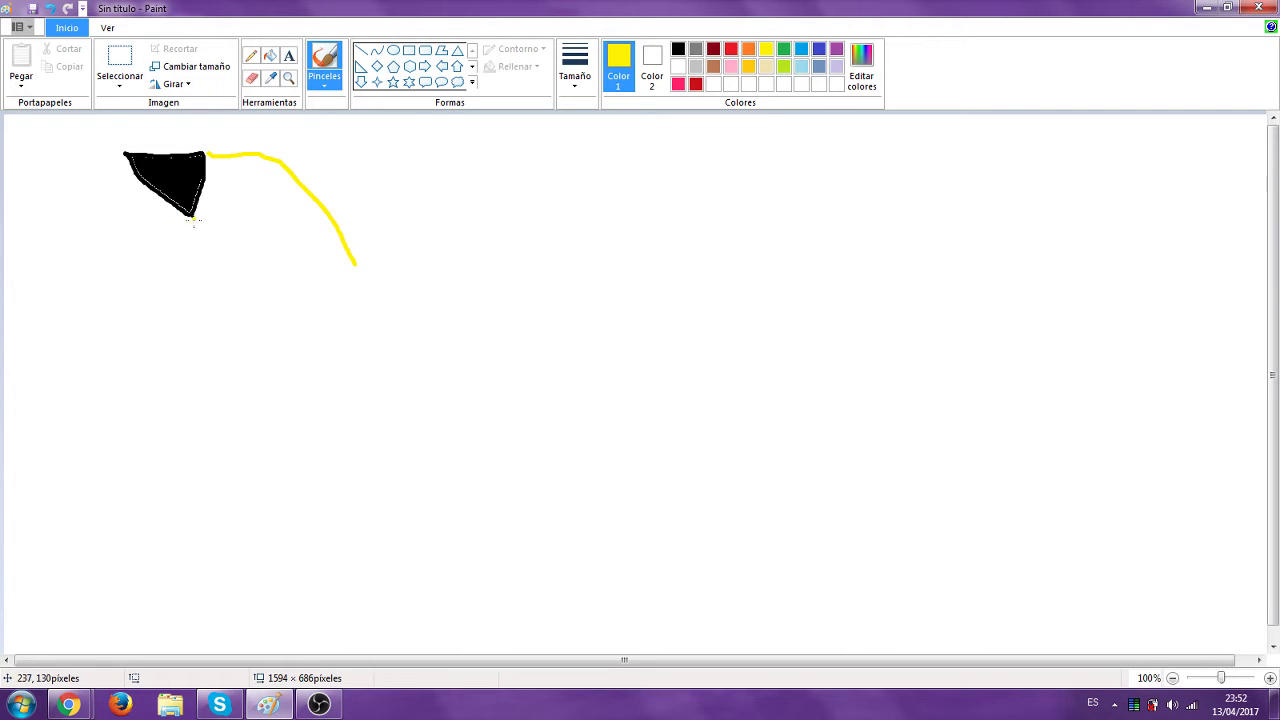
mouse_move(194, 216)
mouse_down()
mouse_move(273, 302)
mouse_move(335, 326)
mouse_up()
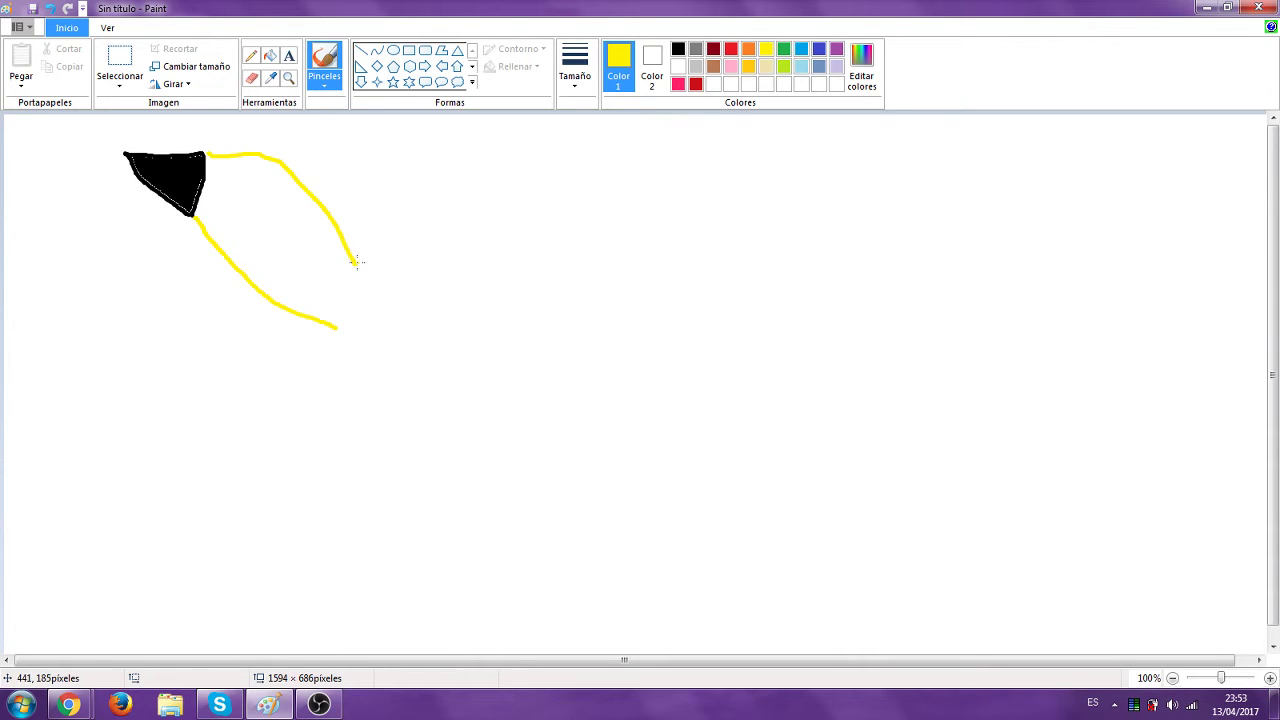
drag(356, 261, 369, 276)
Brush the yellow head outline with an open chin, including a second ear with a cut-off end on the upper right
mouse_move(352, 303)
mouse_down()
mouse_move(269, 469)
mouse_move(280, 518)
mouse_move(346, 583)
mouse_up()
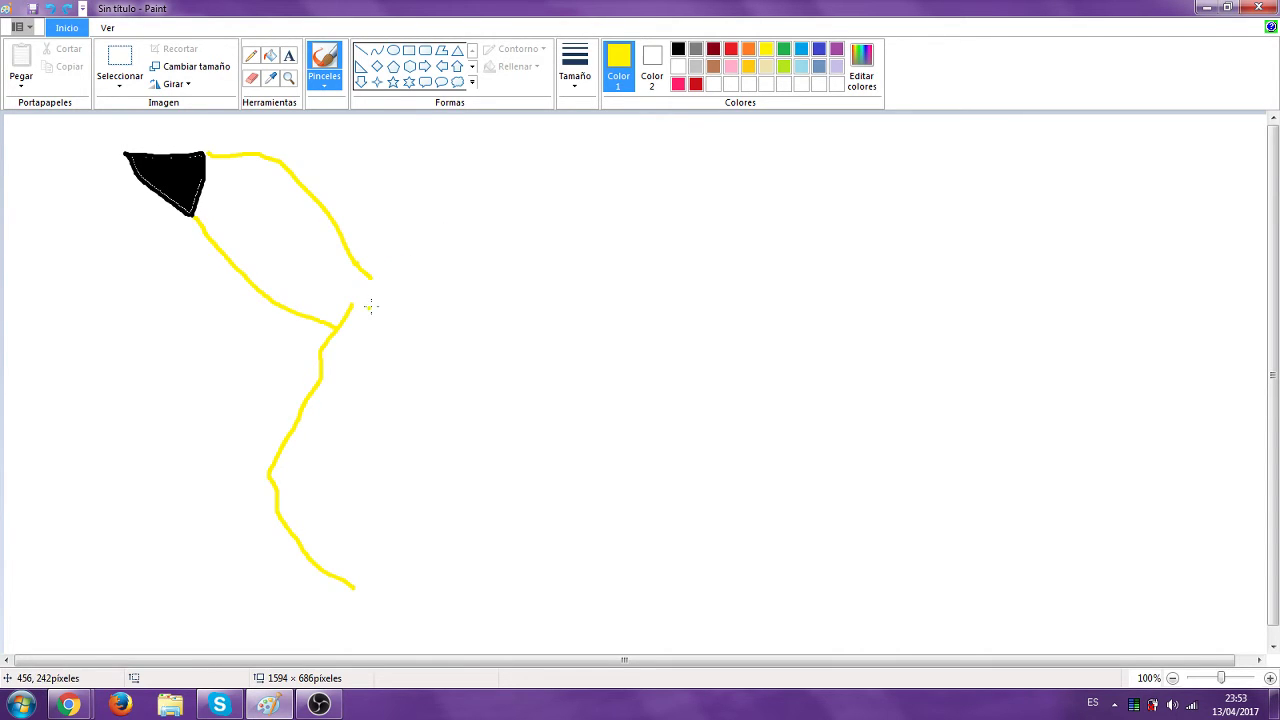
mouse_move(372, 277)
mouse_down()
mouse_move(482, 248)
mouse_move(562, 262)
mouse_move(637, 296)
mouse_up()
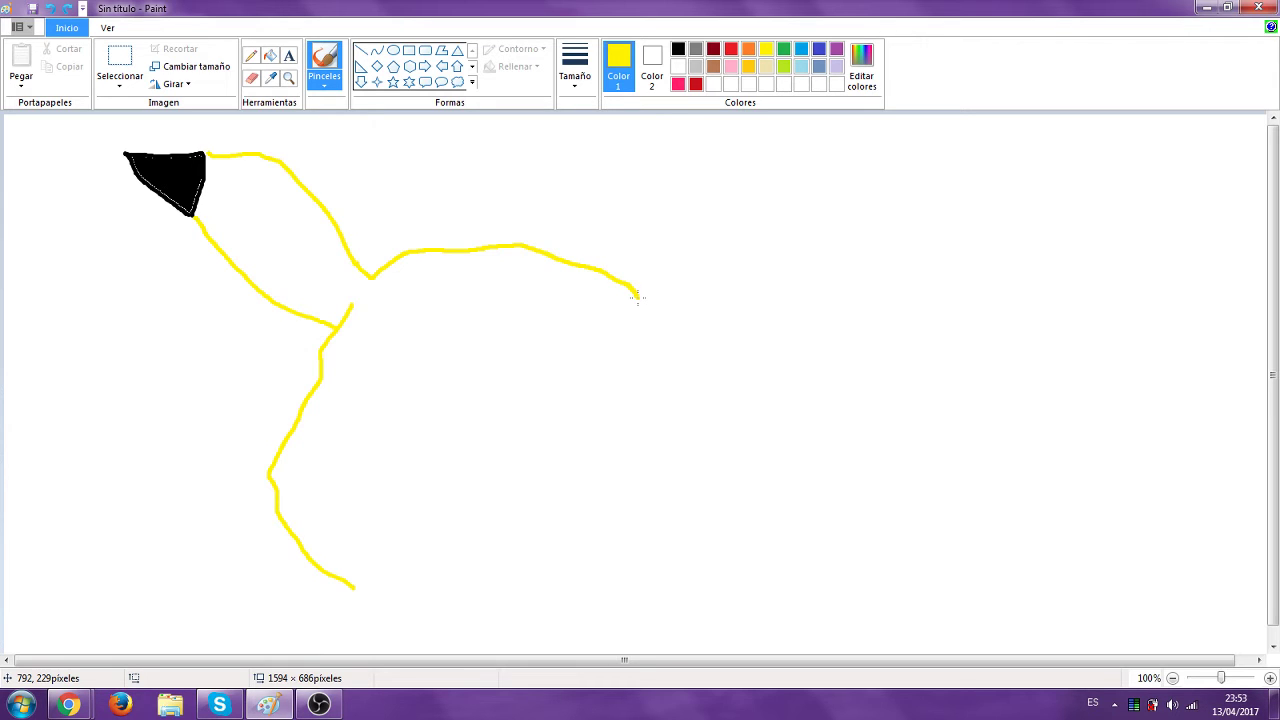
mouse_move(637, 296)
mouse_down()
mouse_move(691, 220)
mouse_move(729, 194)
mouse_move(783, 176)
mouse_move(821, 205)
mouse_move(823, 248)
mouse_move(675, 320)
mouse_up()
click(603, 317)
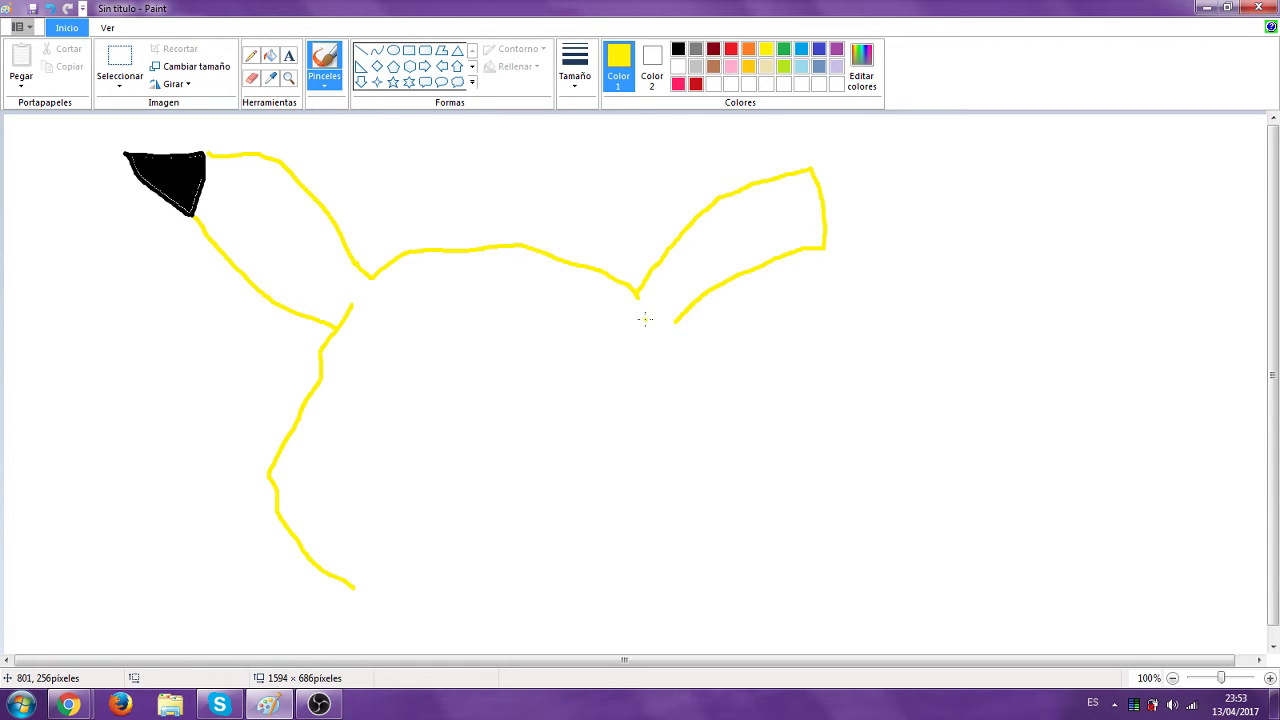
mouse_move(645, 319)
mouse_down()
mouse_move(686, 388)
mouse_move(658, 425)
mouse_move(658, 532)
mouse_move(639, 562)
mouse_move(555, 602)
mouse_up()
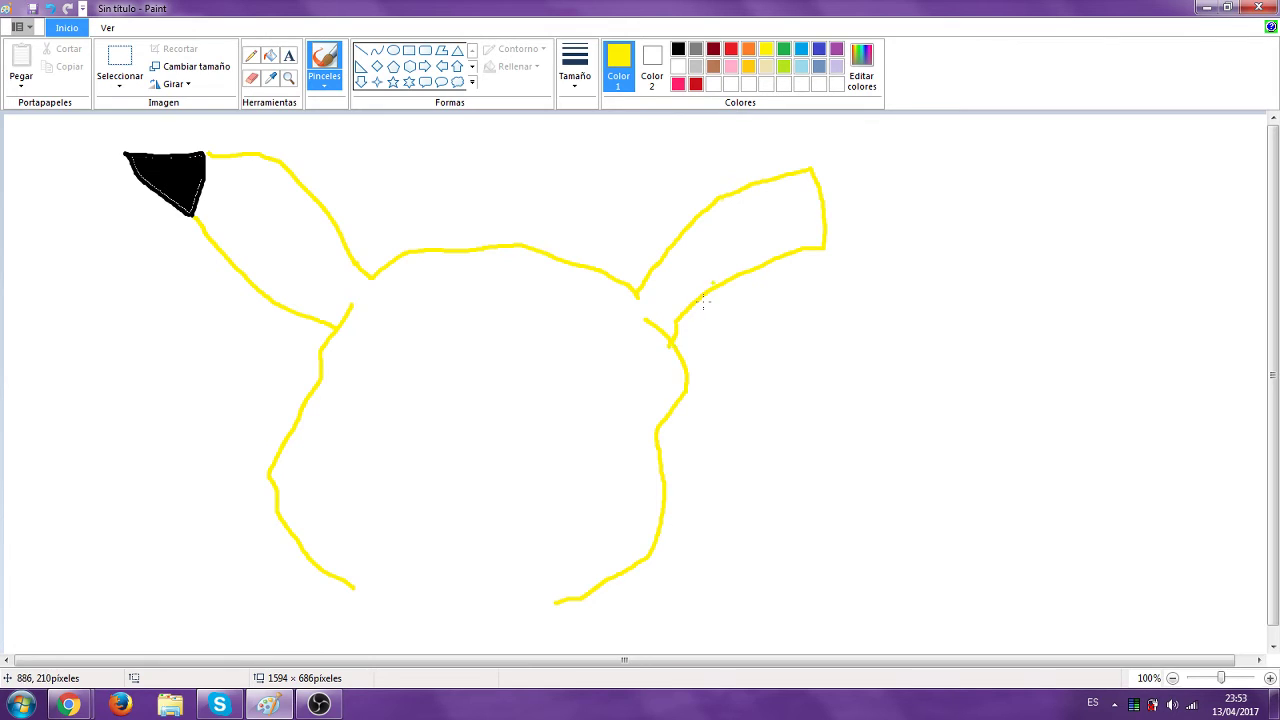
Draw a black pointed tip on the end of the right ear and fill it with black
click(678, 49)
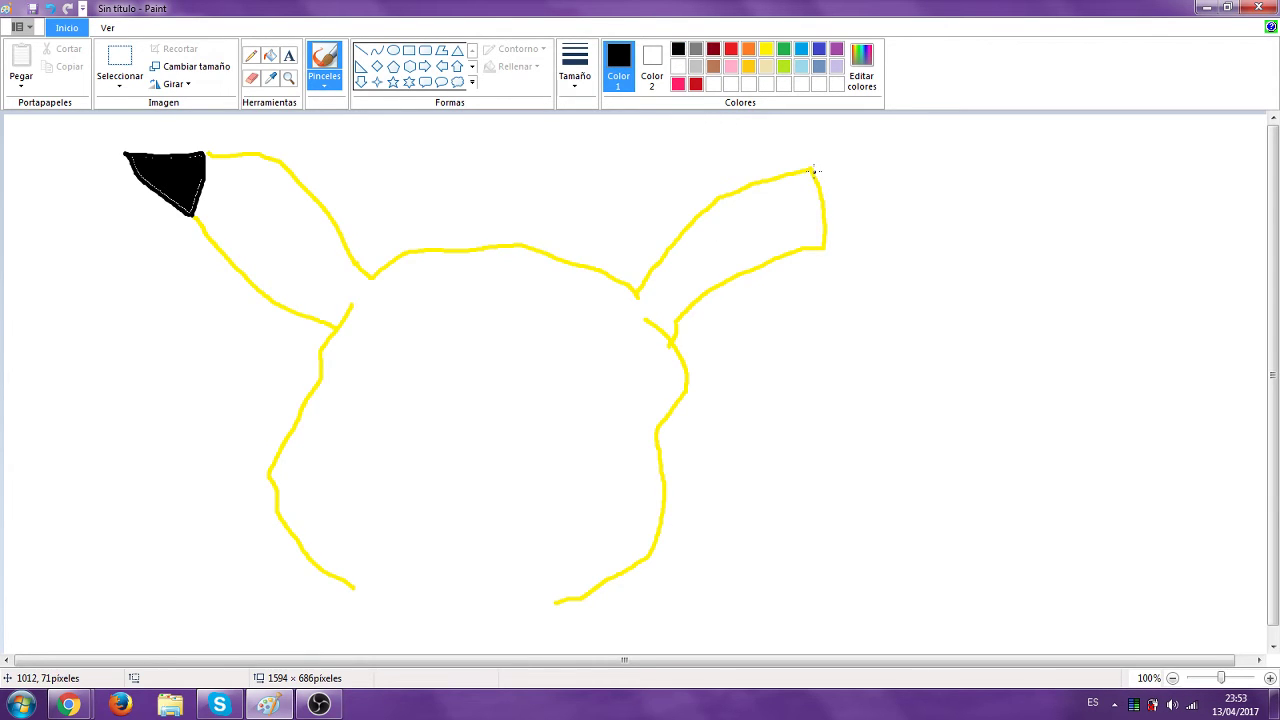
mouse_move(814, 170)
mouse_down()
mouse_move(848, 154)
mouse_move(942, 152)
mouse_move(822, 250)
mouse_up()
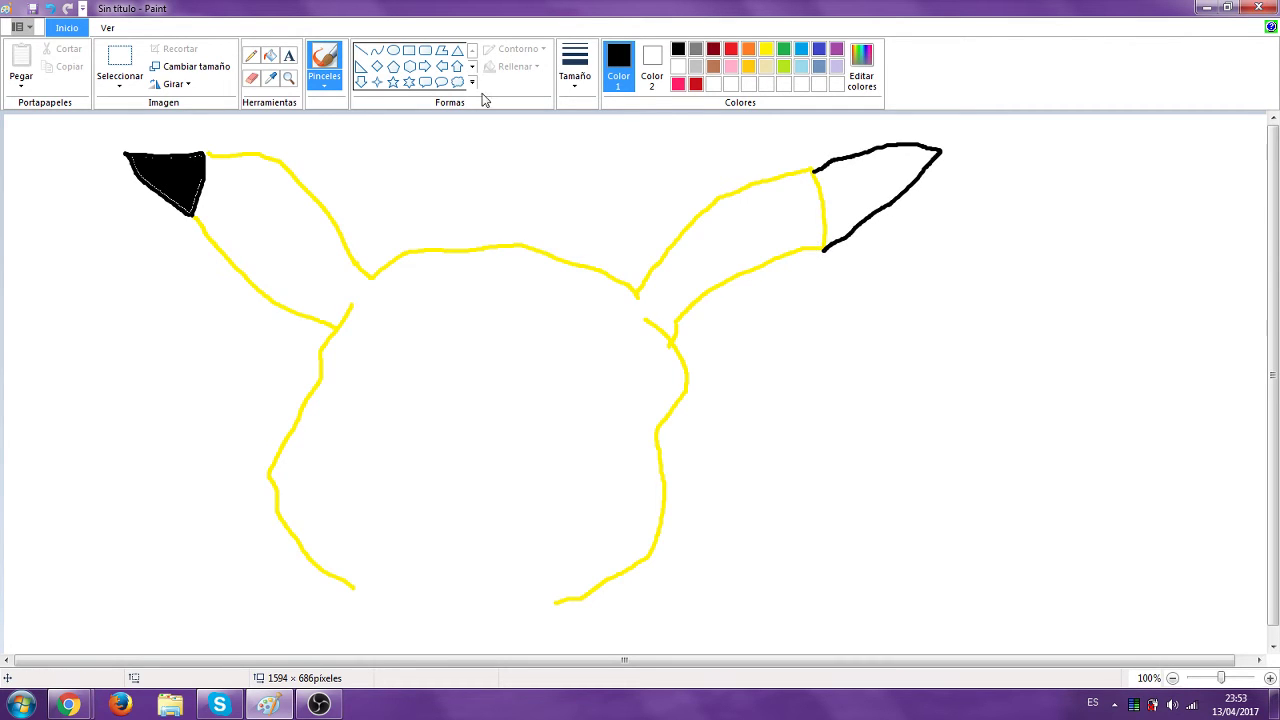
click(270, 55)
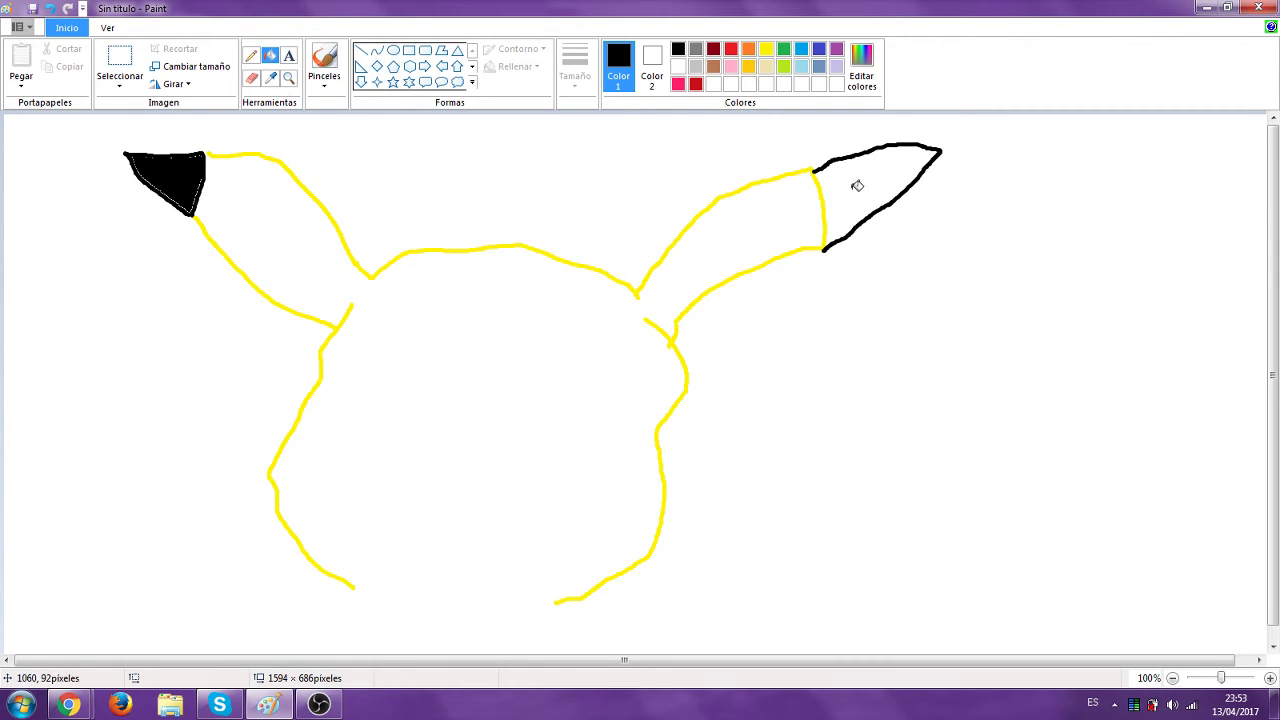
click(860, 187)
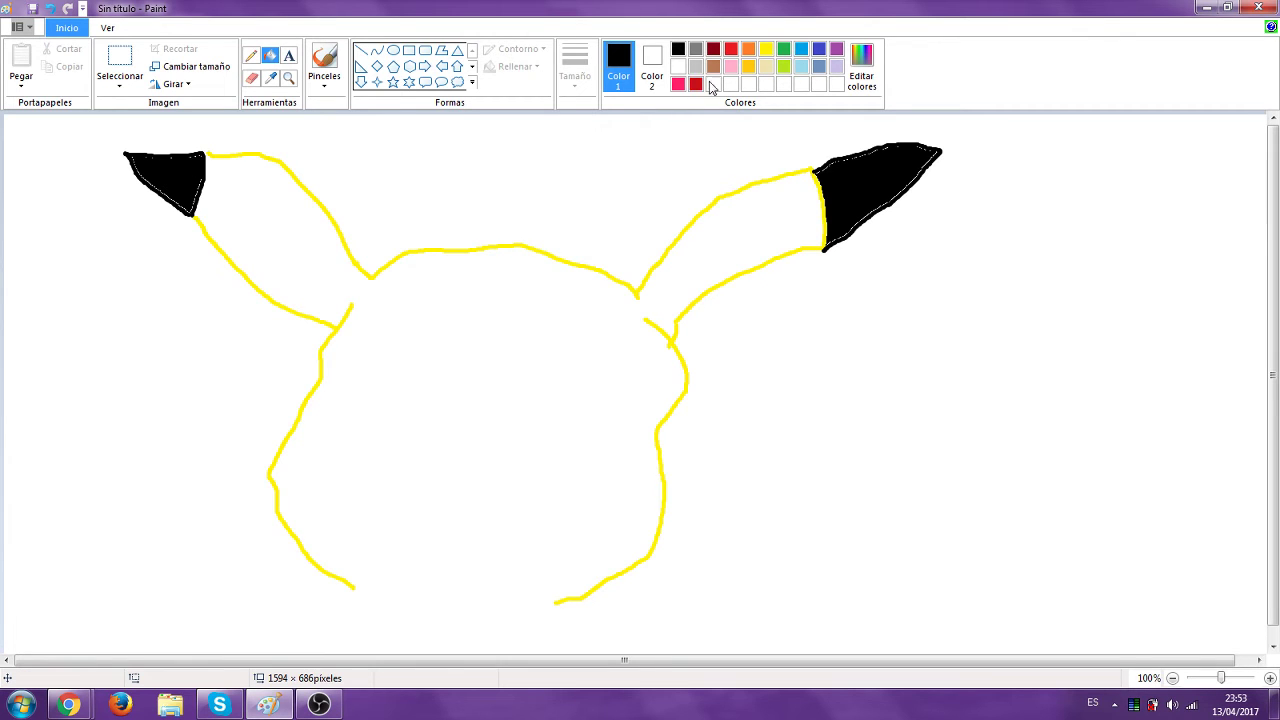
Try to fill the head with yellow, and undo the fill
click(767, 49)
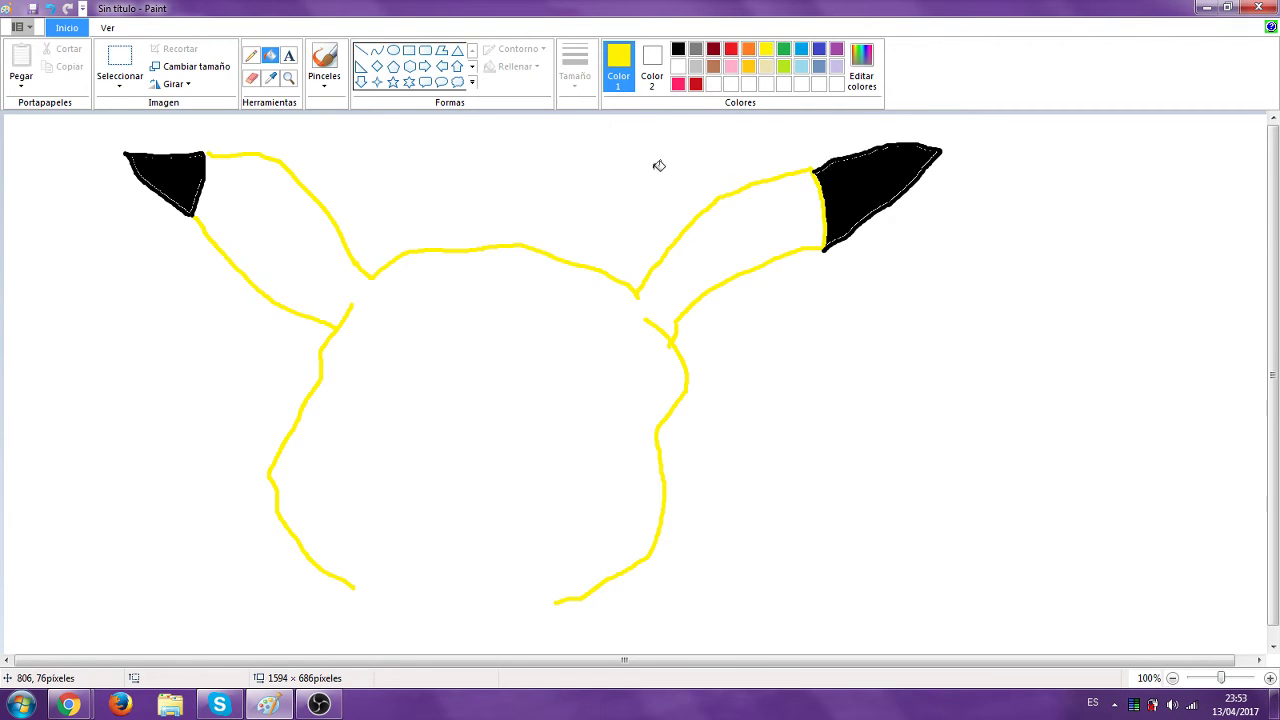
click(554, 304)
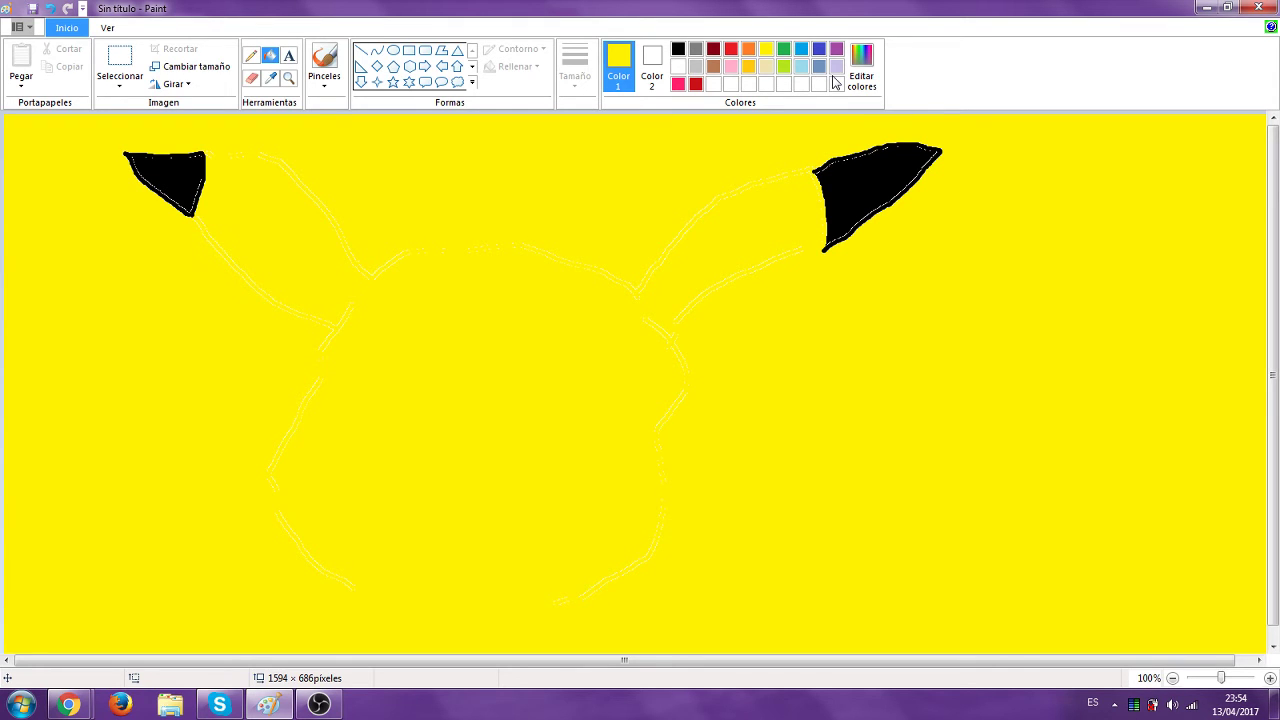
click(49, 8)
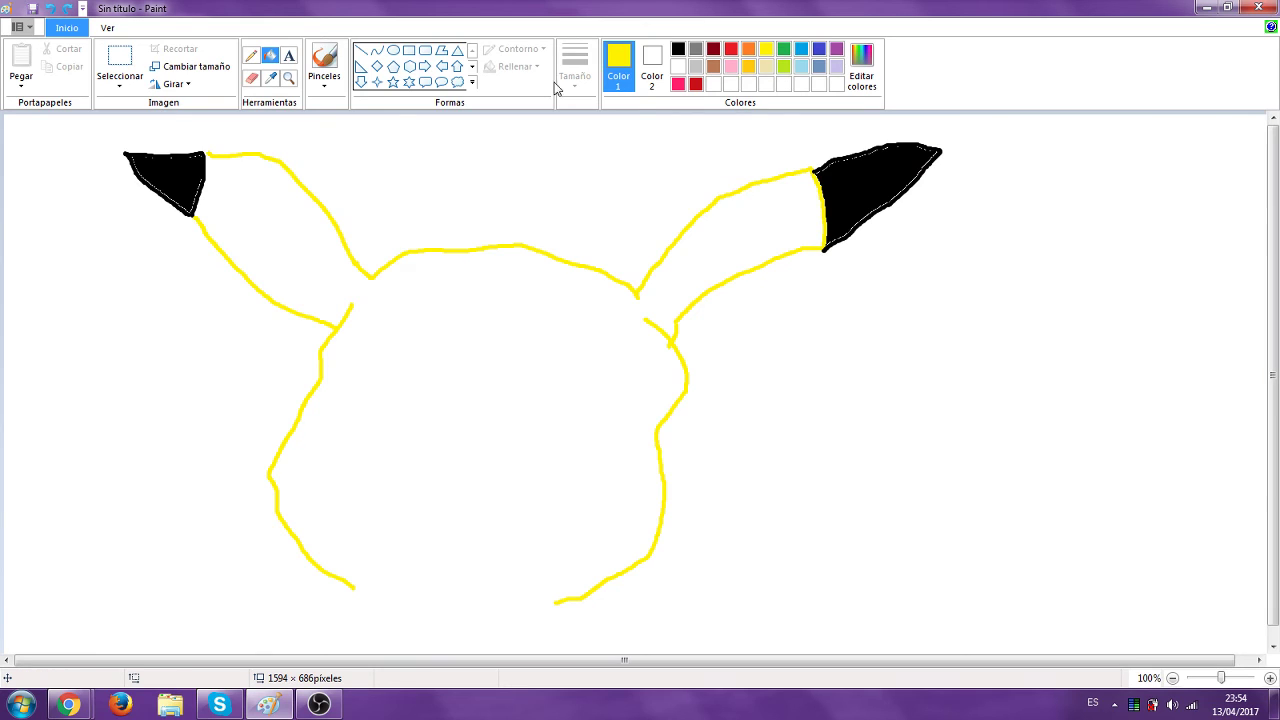
Undo a trial yellow chin line, and brush two yellow body sides from the lower jaw down to the canvas's lower edge
click(316, 74)
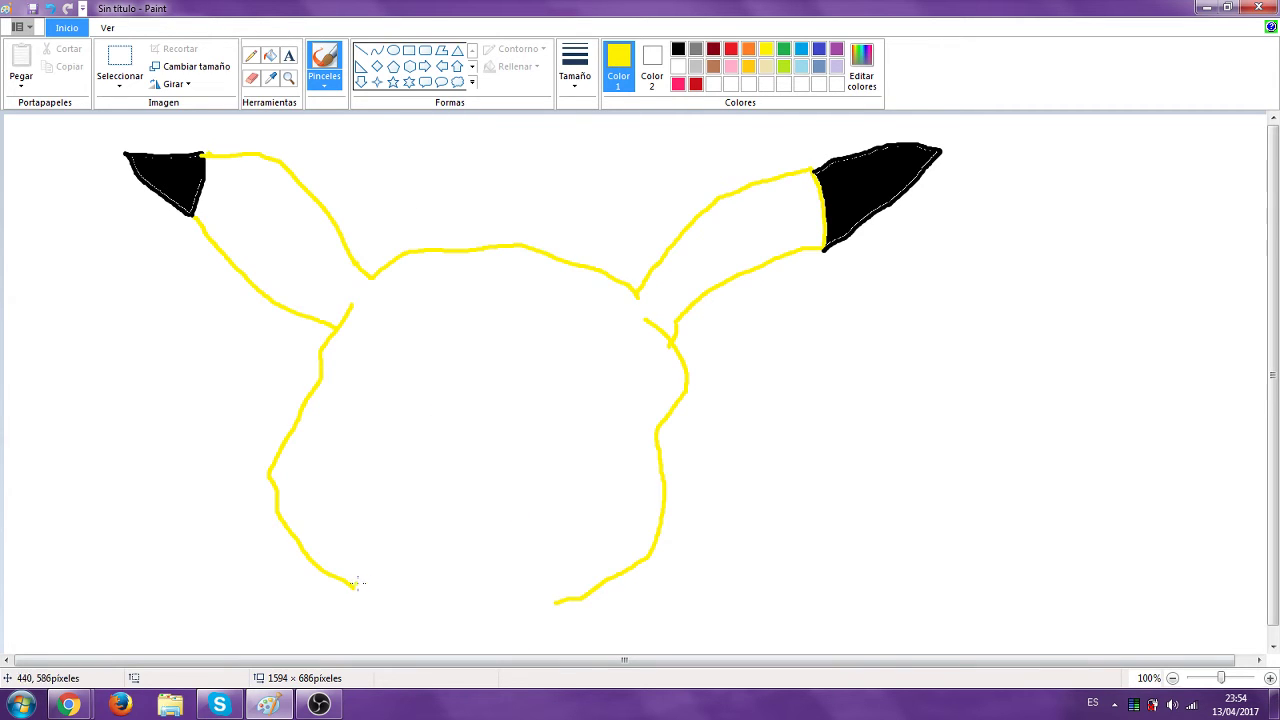
drag(352, 585, 558, 602)
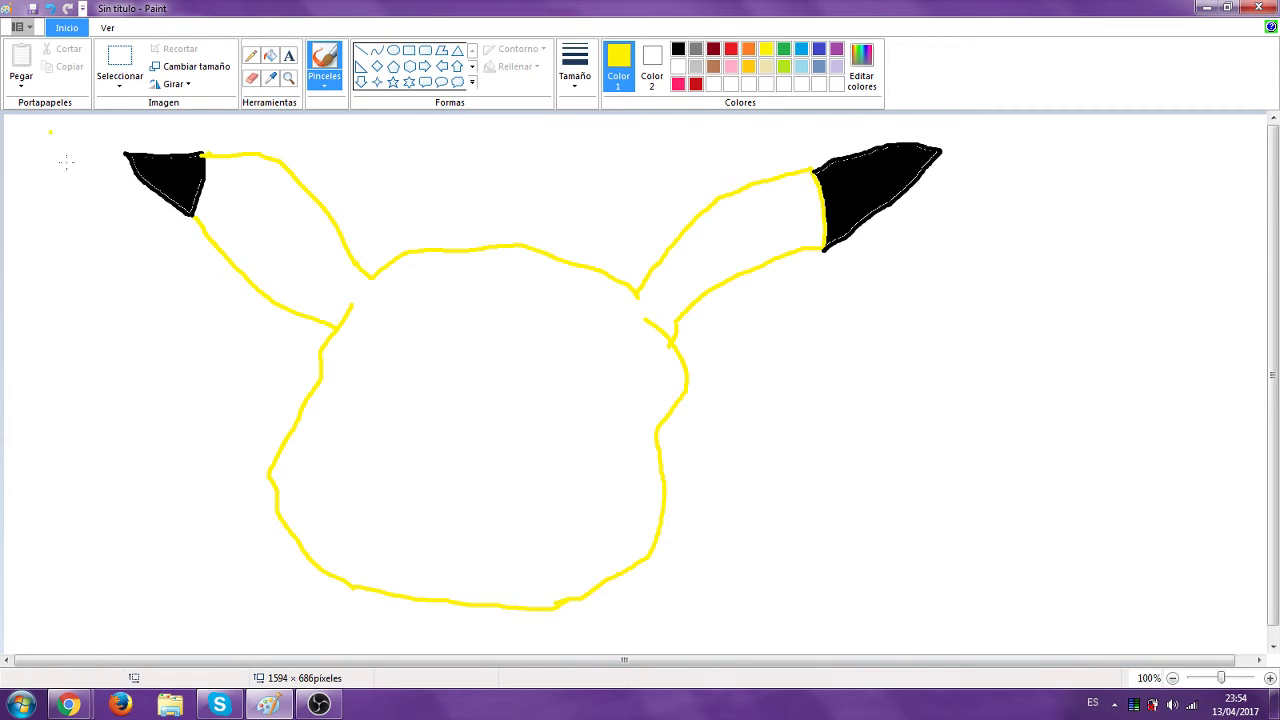
click(52, 8)
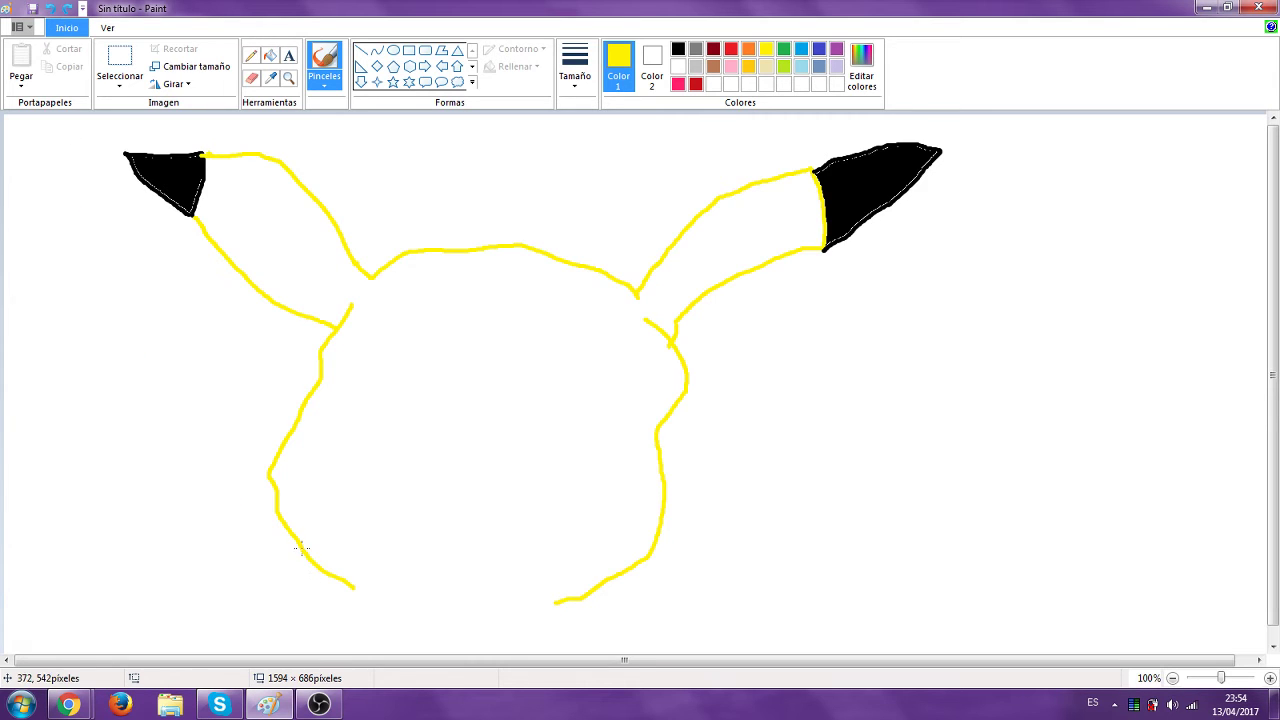
drag(295, 541, 256, 650)
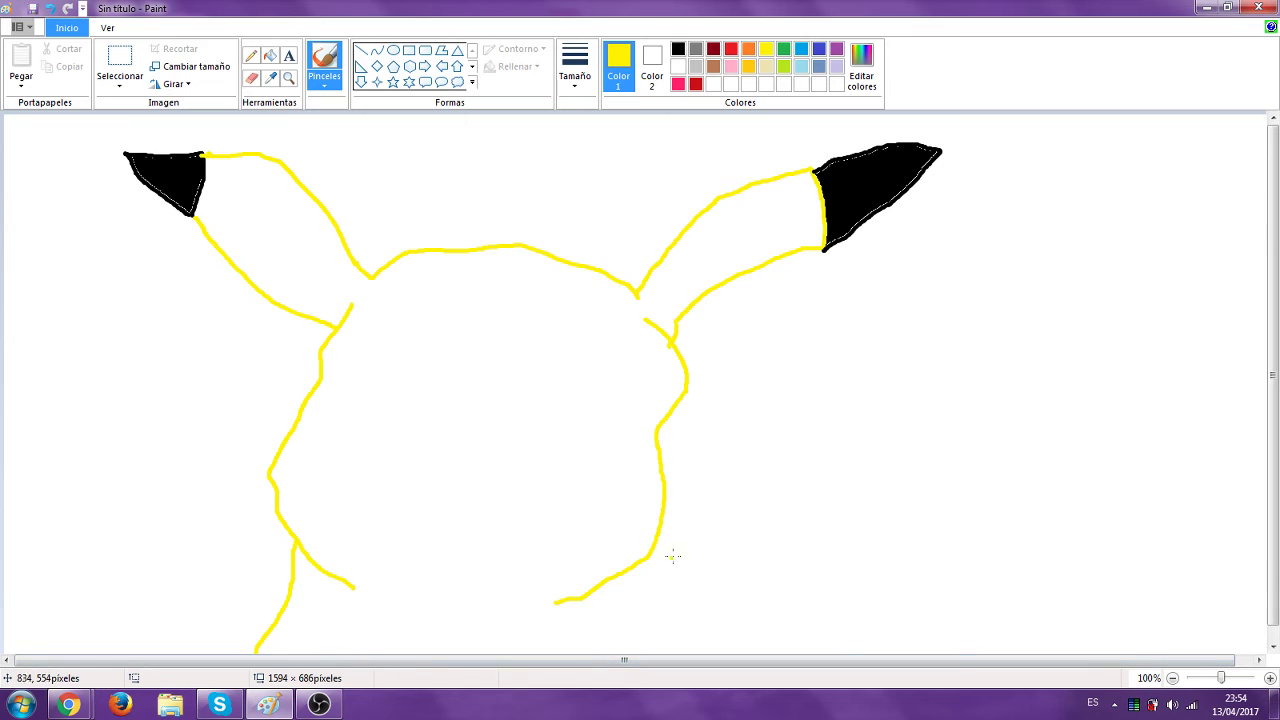
drag(628, 566, 650, 648)
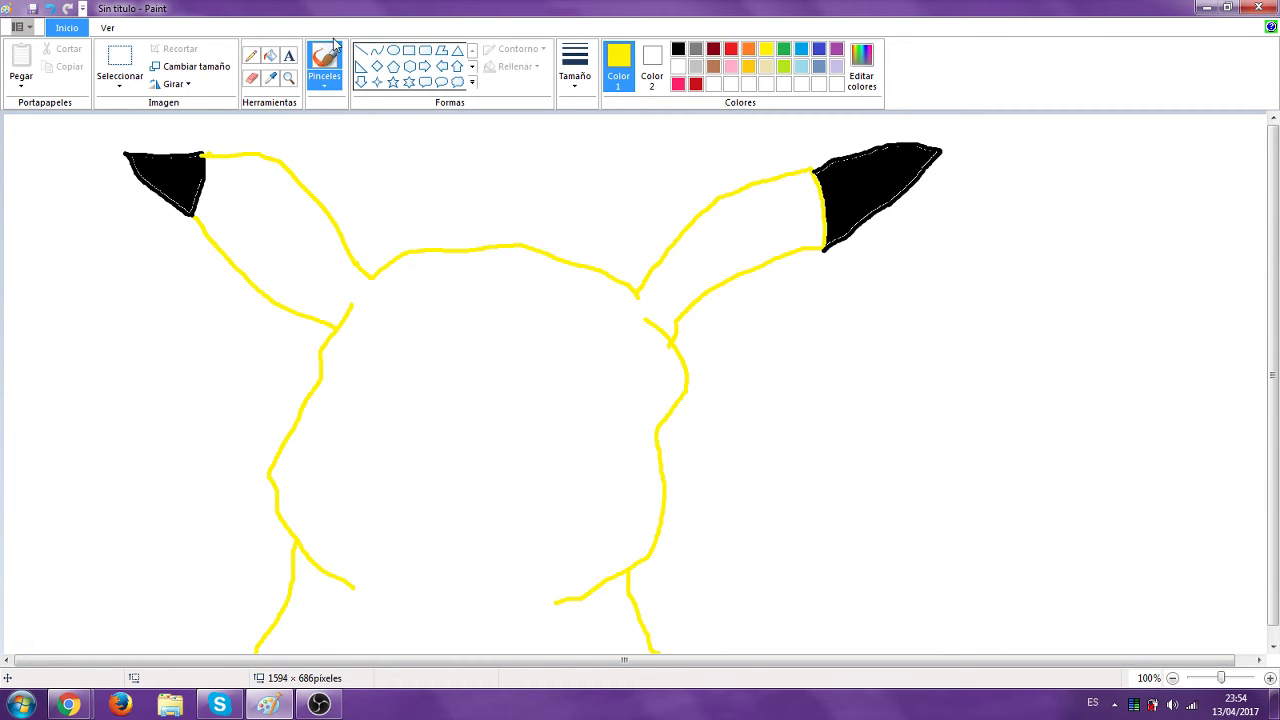
Try to fill the head and body together with yellow, and undo the fill
click(271, 56)
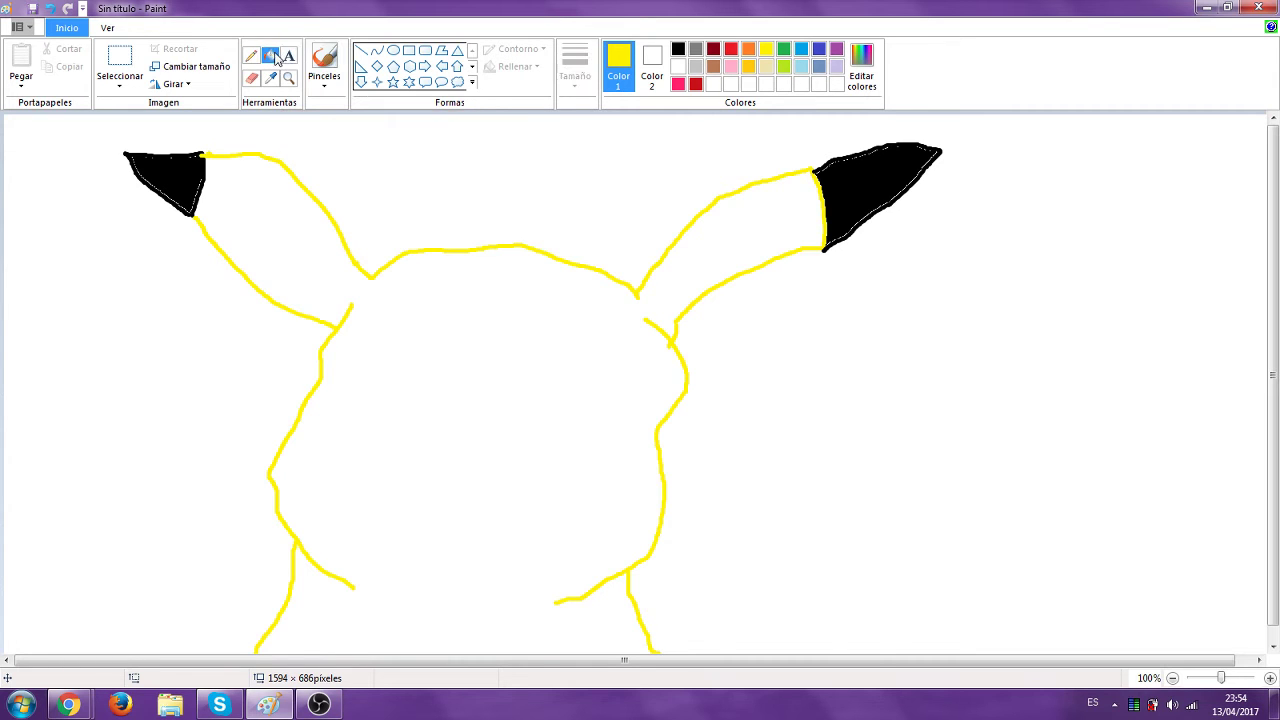
click(534, 449)
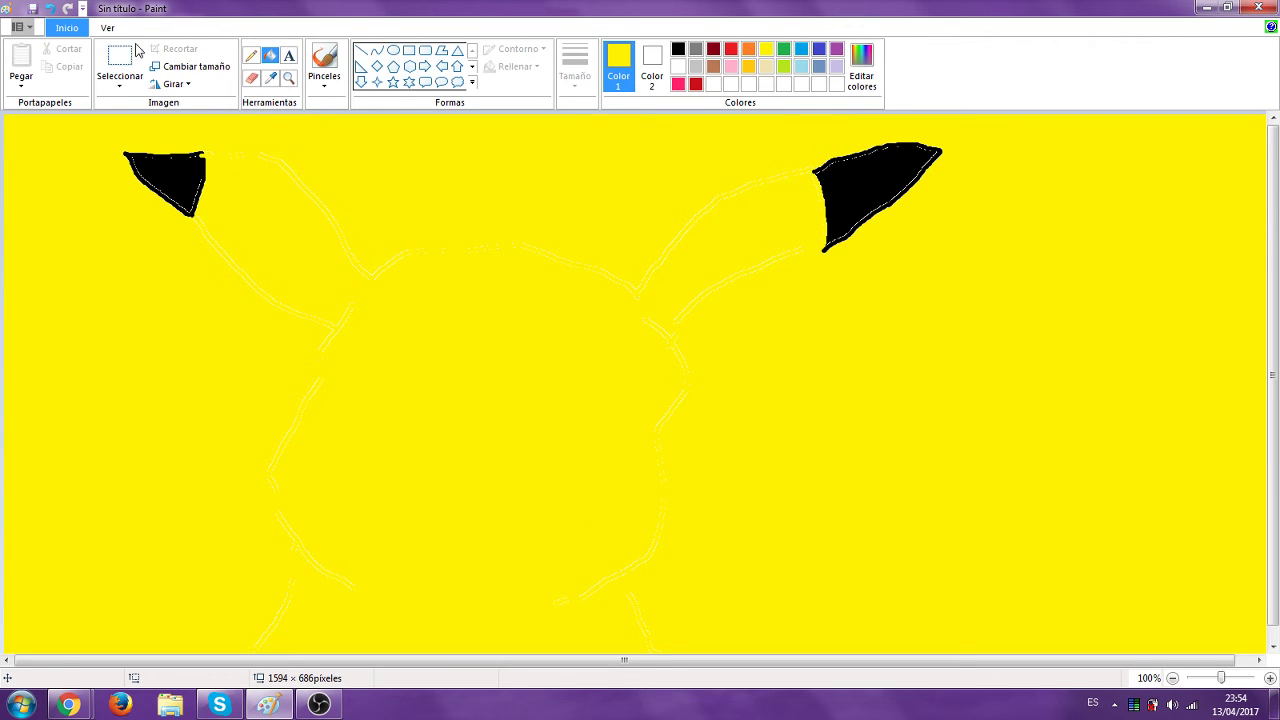
click(51, 8)
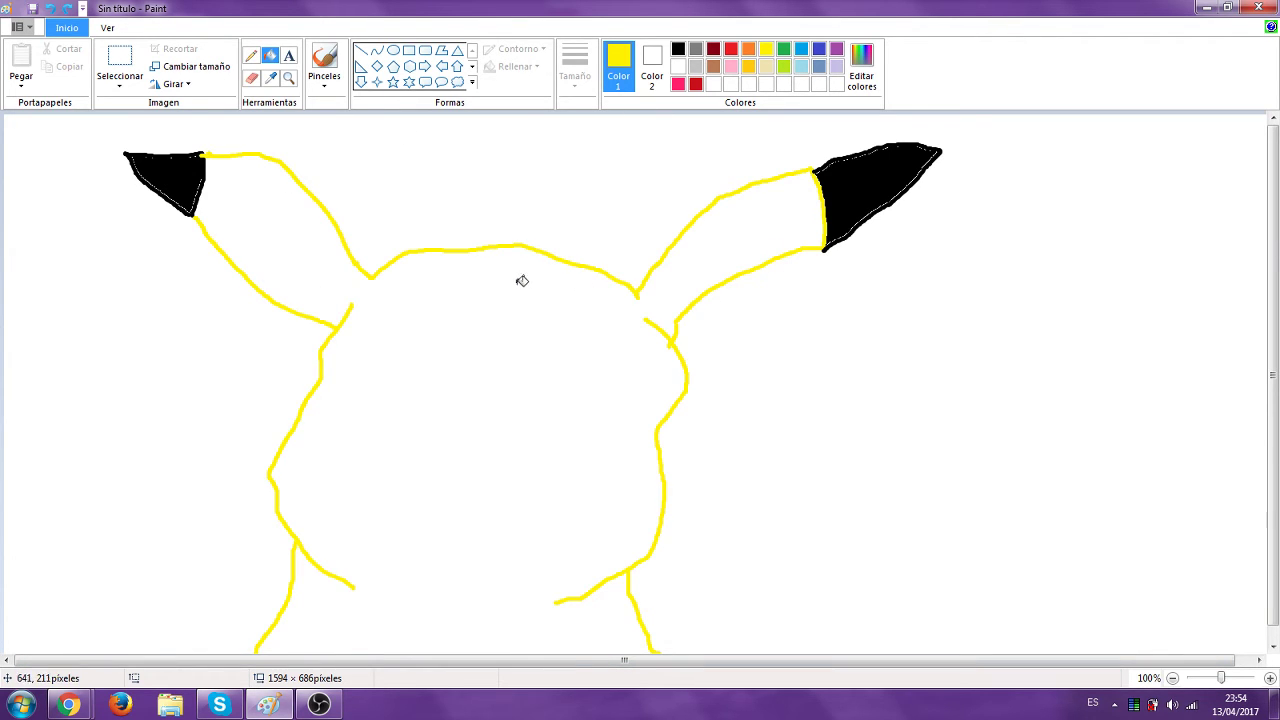
Touch up the yellow join under the left ear's black tip, and undo a trial yellow fill of that ear
click(324, 62)
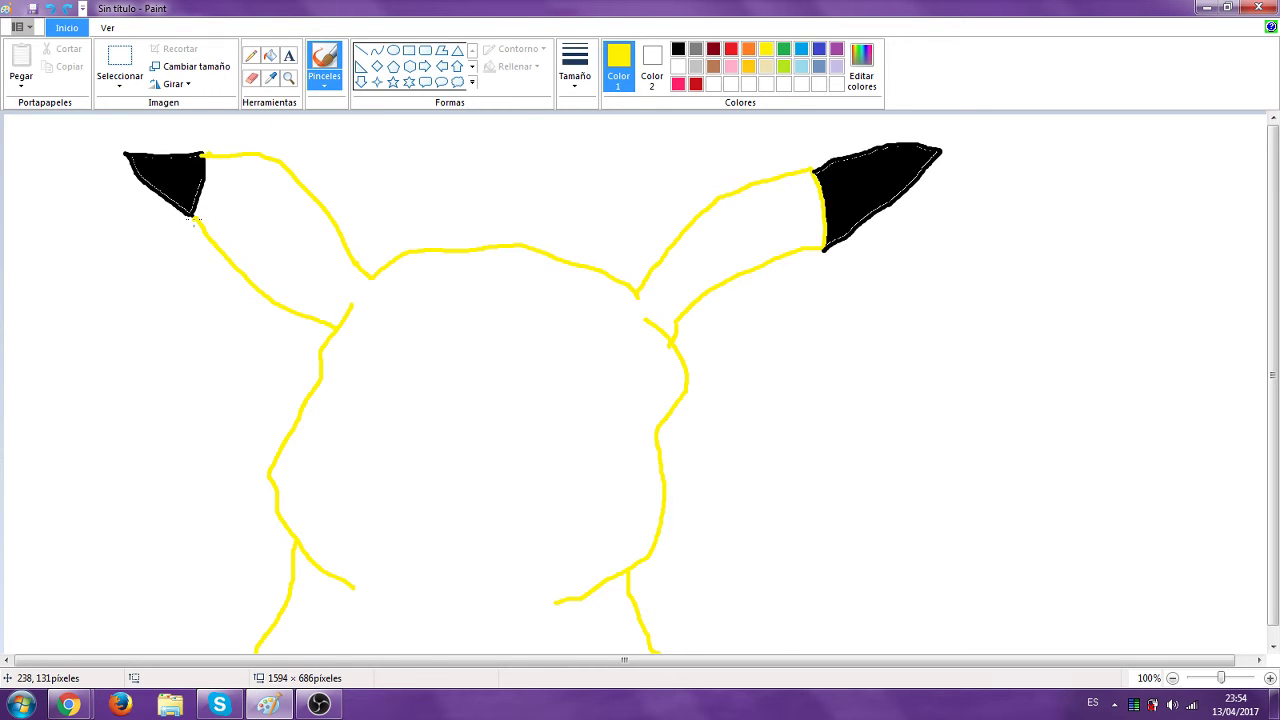
click(270, 56)
click(317, 277)
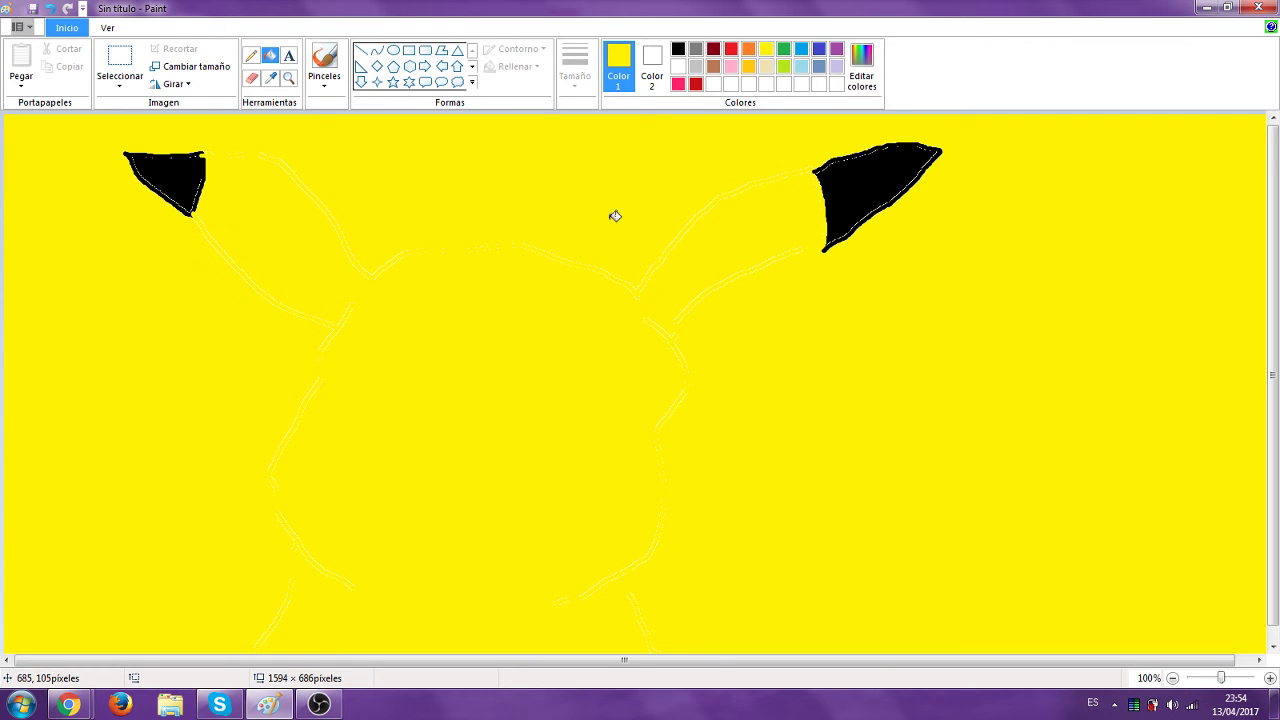
click(50, 9)
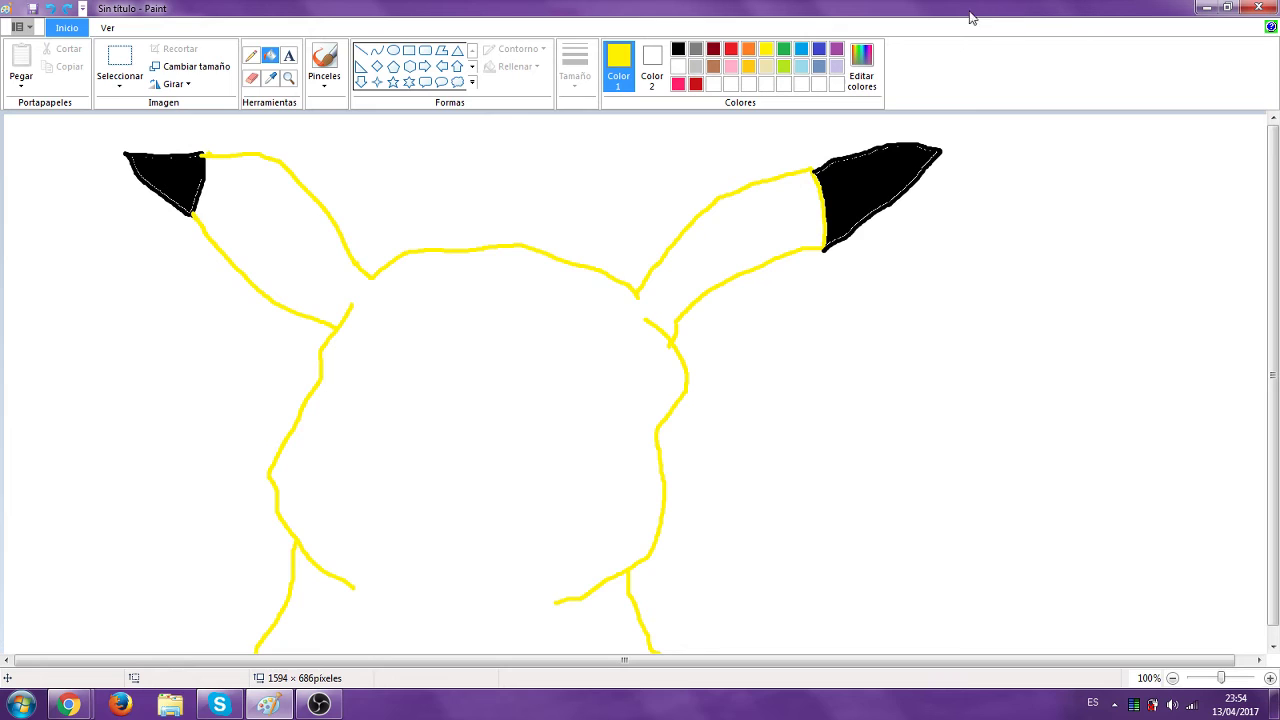
Draw a black oval eye outline in the upper left part of the face with the brush
click(678, 48)
click(361, 50)
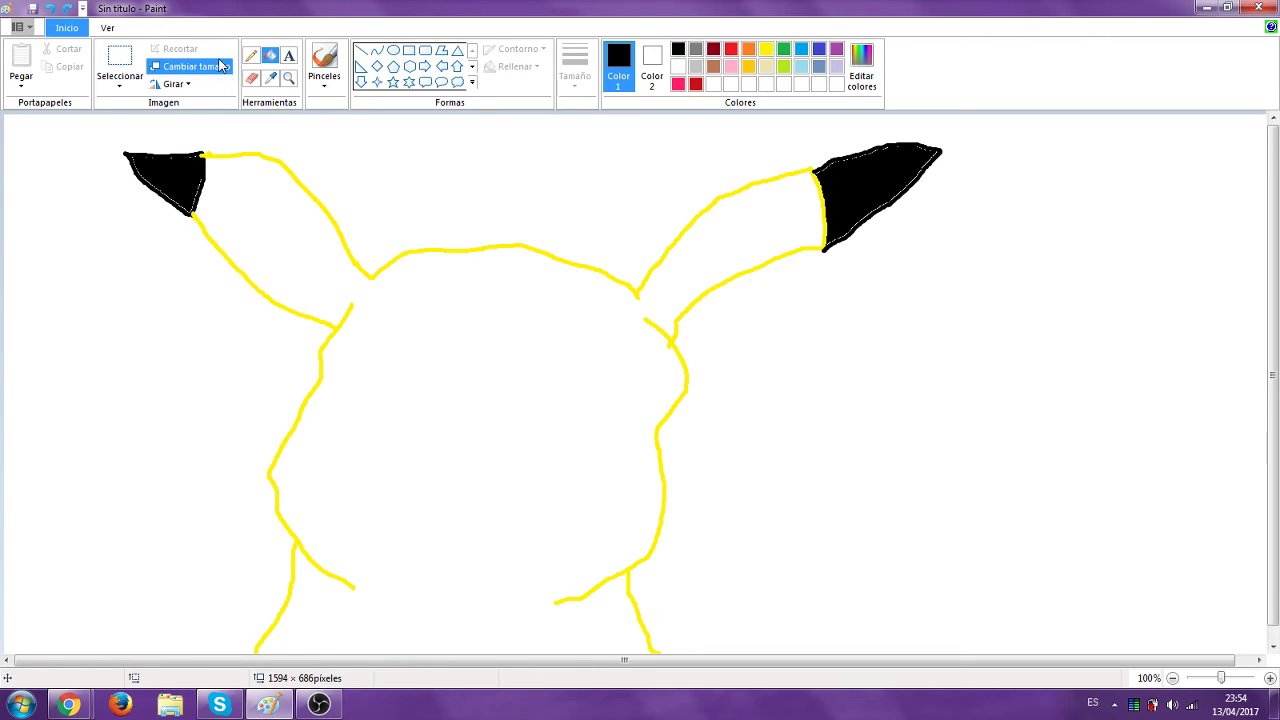
click(324, 62)
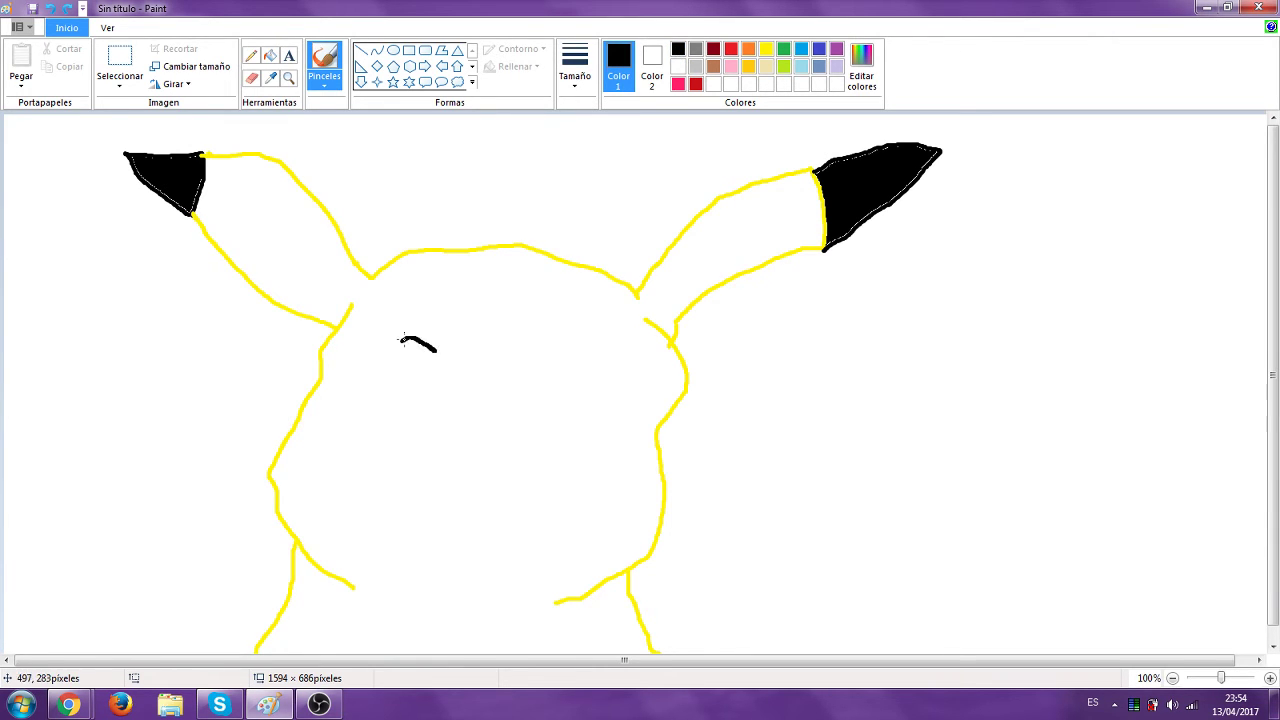
mouse_move(403, 340)
mouse_down()
mouse_move(374, 392)
mouse_move(390, 416)
mouse_move(416, 424)
mouse_move(444, 390)
mouse_move(436, 352)
mouse_up()
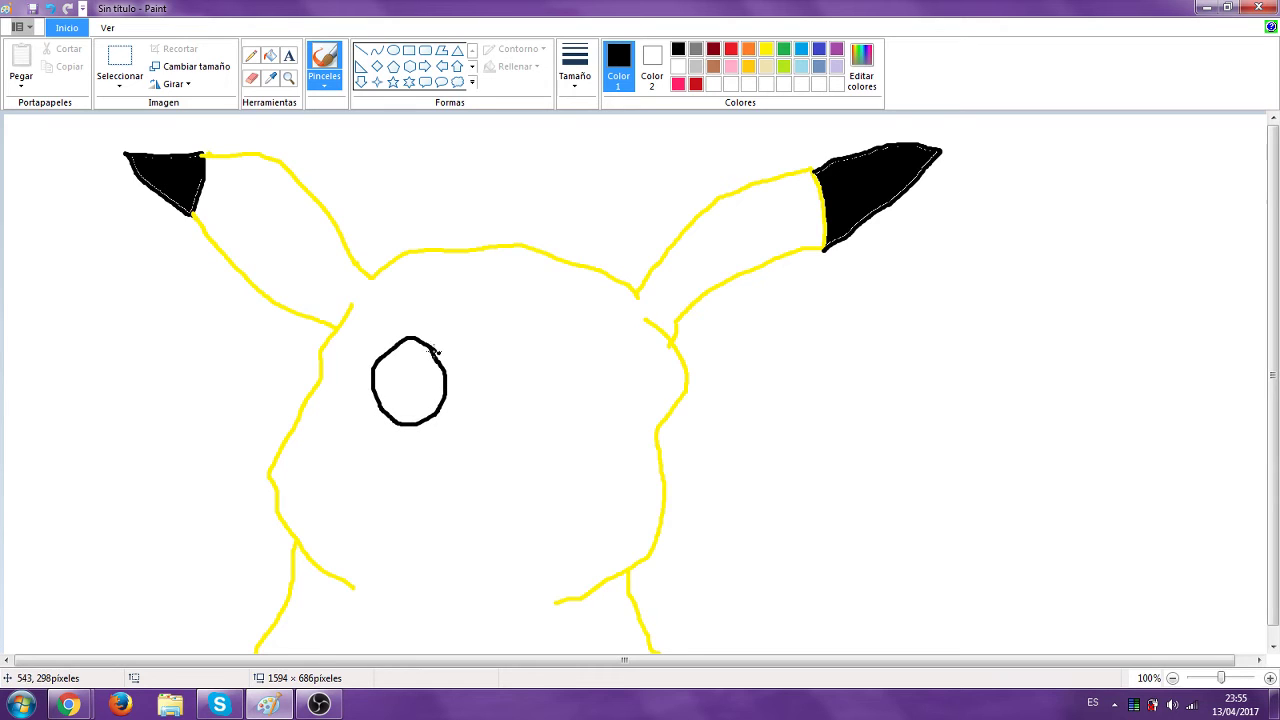
Draw a second black oval eye, and add a small highlight outline and a lower curved line inside each eye
mouse_move(611, 364)
mouse_down()
mouse_move(581, 343)
mouse_move(557, 352)
mouse_move(547, 413)
mouse_move(600, 417)
mouse_move(612, 361)
mouse_up()
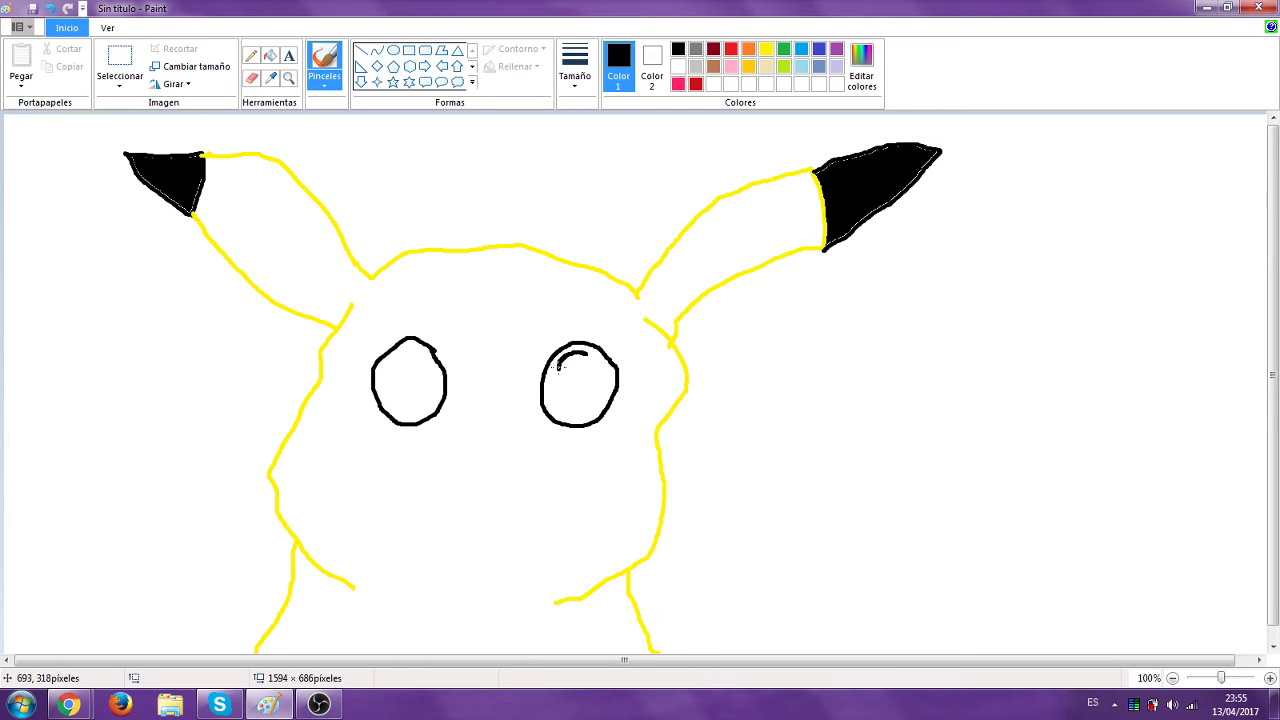
drag(586, 372, 585, 350)
mouse_move(411, 362)
mouse_down()
mouse_move(430, 372)
mouse_move(424, 348)
mouse_up()
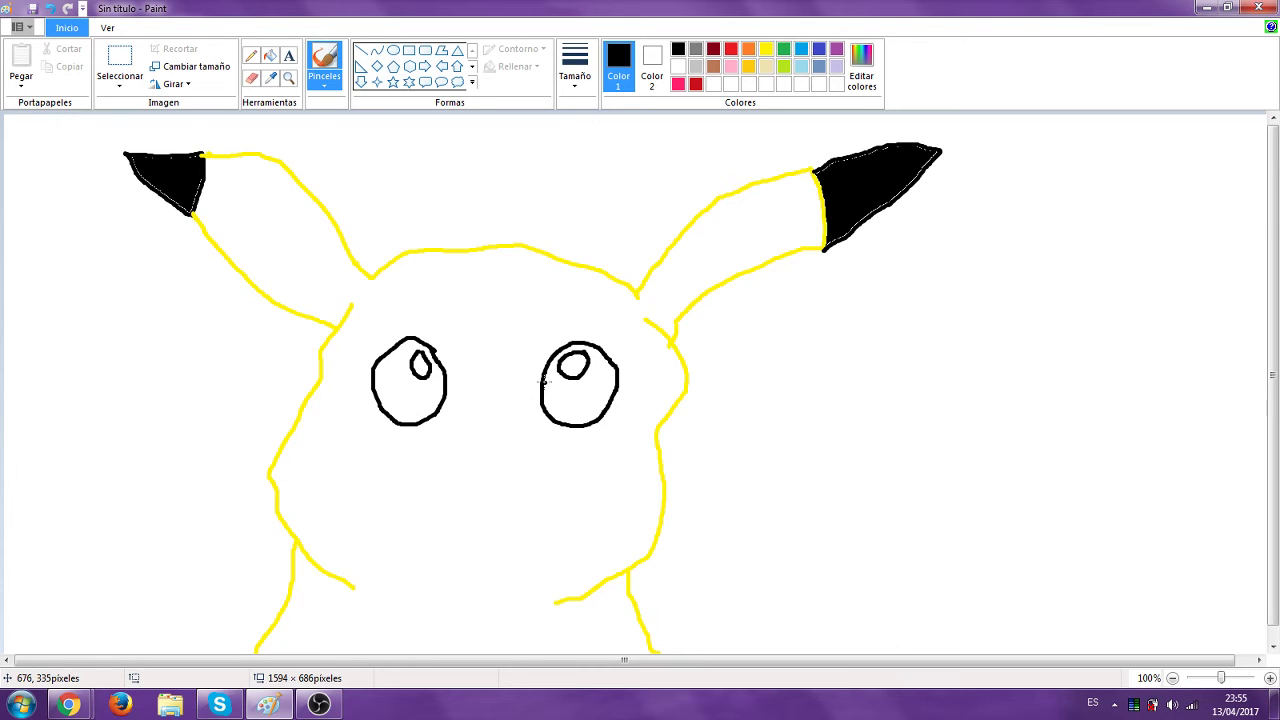
mouse_move(545, 380)
mouse_down()
mouse_move(552, 402)
mouse_move(584, 410)
mouse_move(620, 374)
mouse_up()
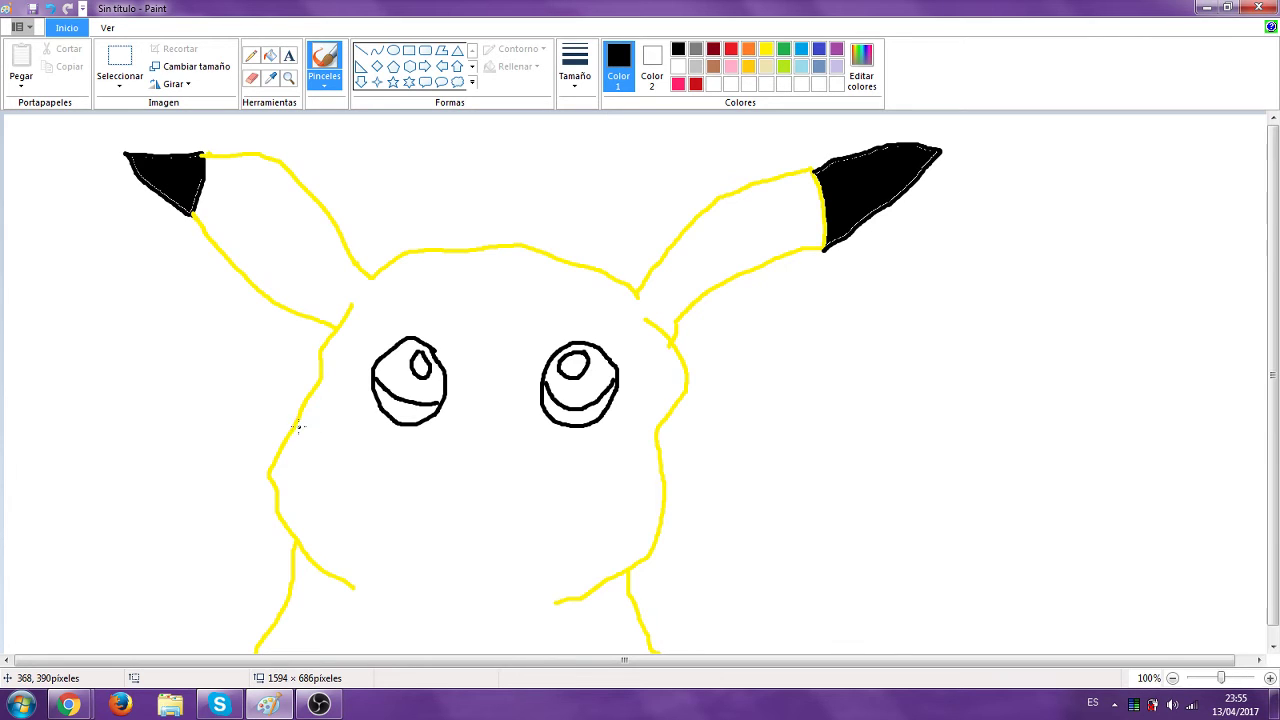
Brush a curved black cheek outline on each side of the face, joined to the yellow head contour
mouse_move(298, 427)
mouse_down()
mouse_move(354, 432)
mouse_move(369, 488)
mouse_move(369, 532)
mouse_move(328, 570)
mouse_up()
mouse_move(657, 447)
mouse_down()
mouse_move(608, 450)
mouse_move(579, 493)
mouse_up()
drag(602, 569, 613, 577)
Draw a black W-shaped mouth and a small rounded triangular nose outline above it between the eyes
click(480, 545)
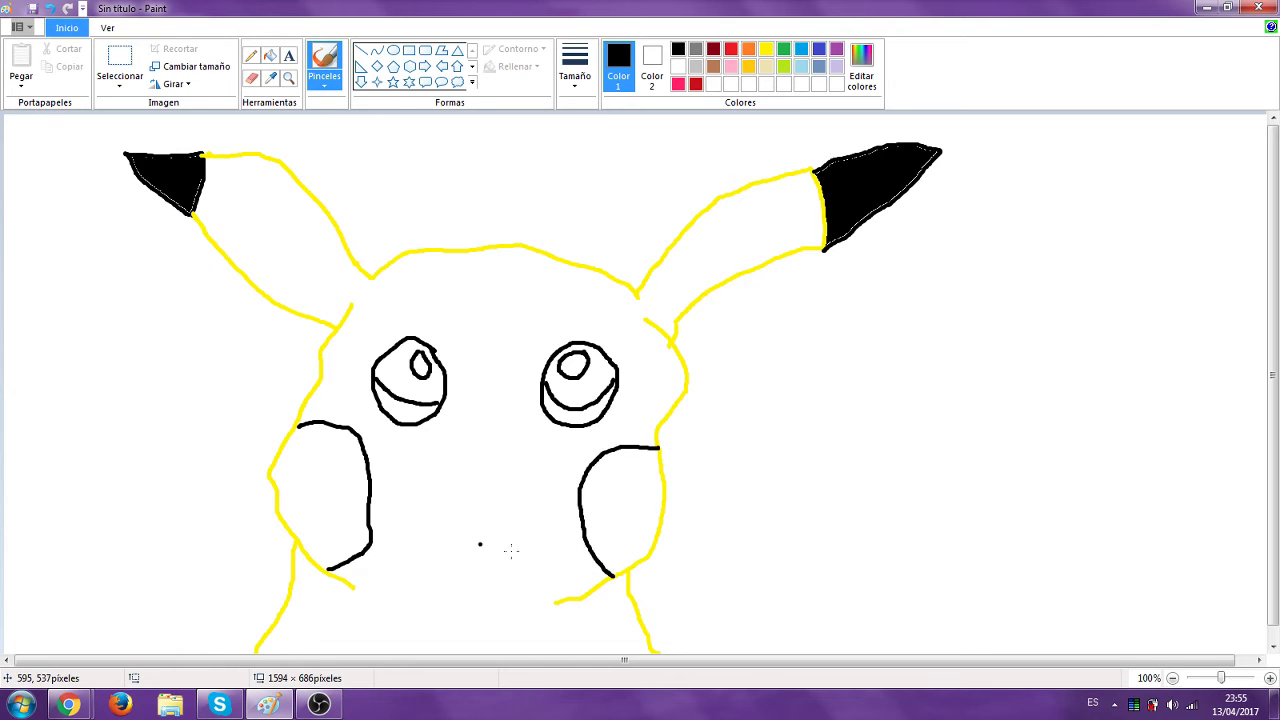
mouse_move(417, 457)
mouse_down()
mouse_move(423, 488)
mouse_move(453, 494)
mouse_move(473, 472)
mouse_move(498, 500)
mouse_move(525, 472)
mouse_up()
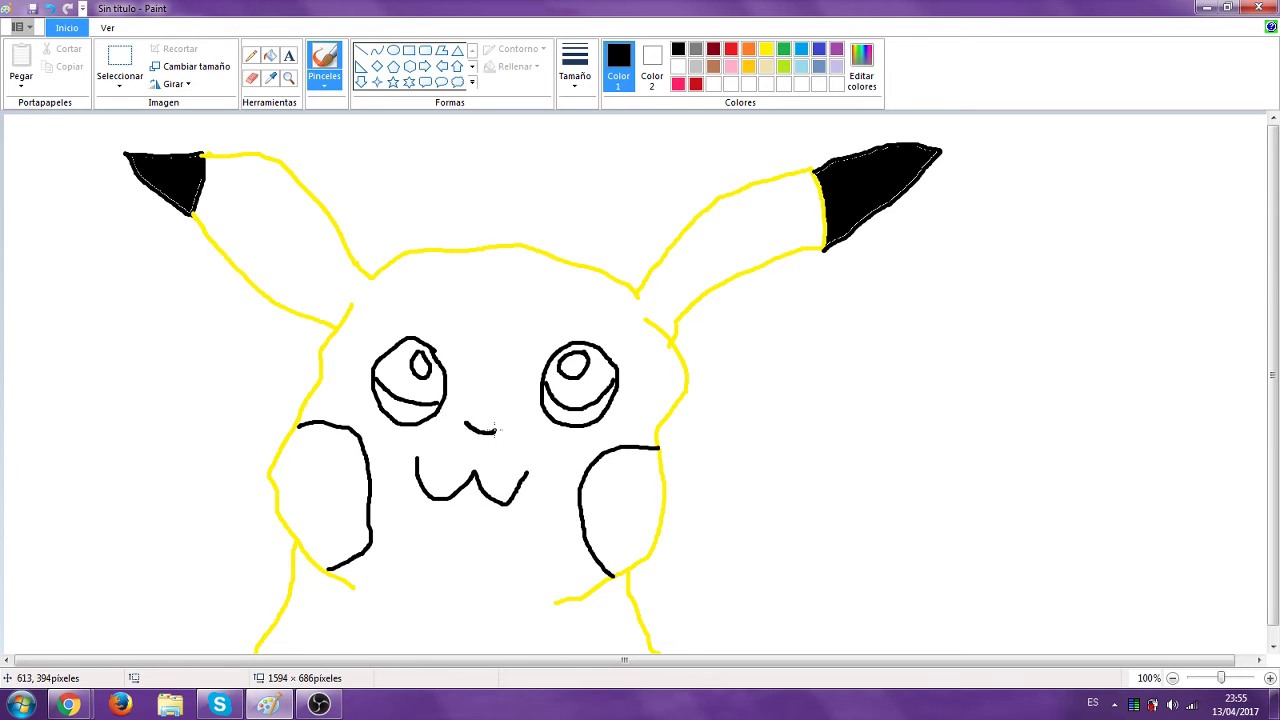
mouse_move(461, 430)
mouse_down()
mouse_move(480, 449)
mouse_move(496, 432)
mouse_up()
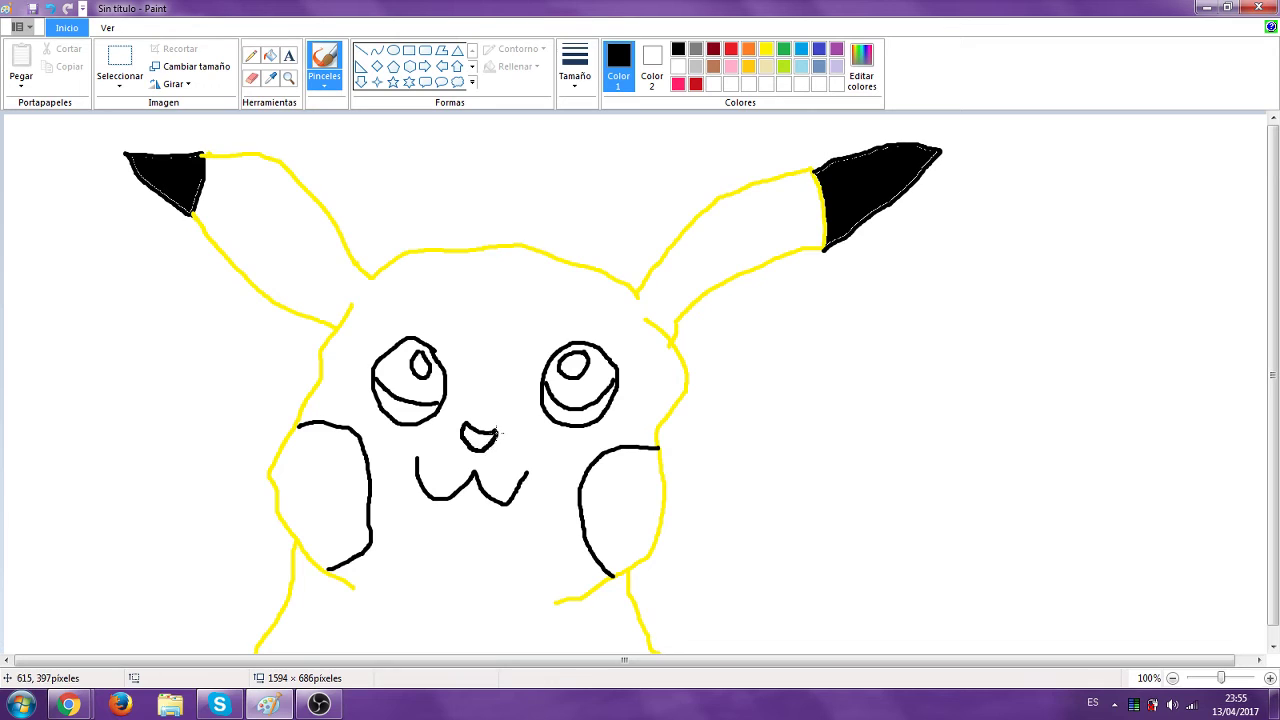
Fill the nose and the upper part of both eyes with black, keeping the highlights white
click(270, 56)
click(479, 437)
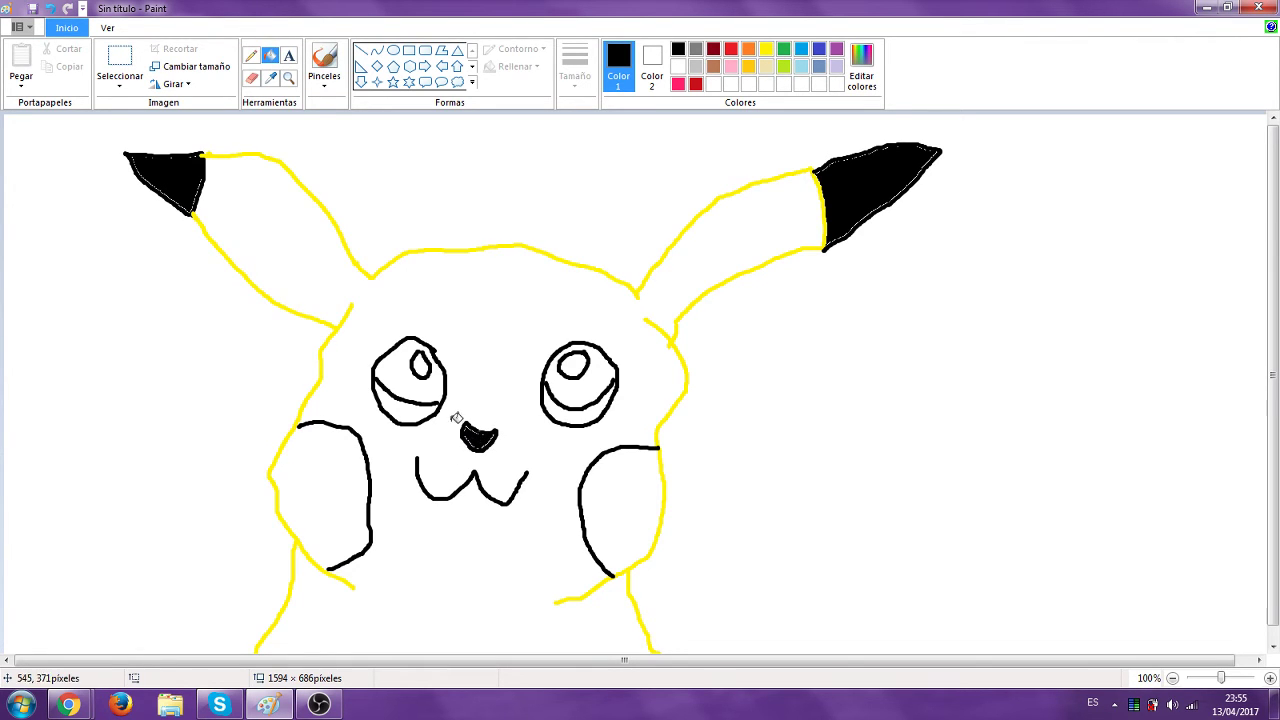
click(419, 384)
click(545, 390)
Undo a trial black fill of the right cheek, and fill both cheeks with red
click(627, 509)
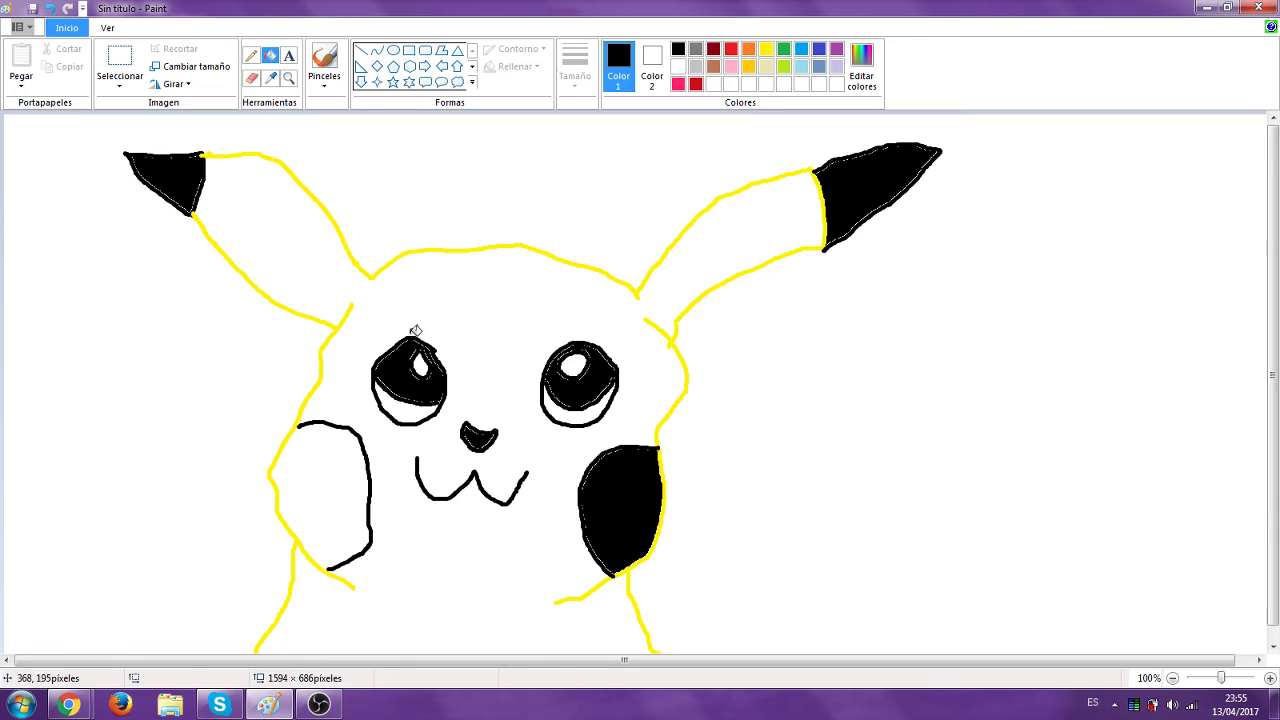
click(51, 8)
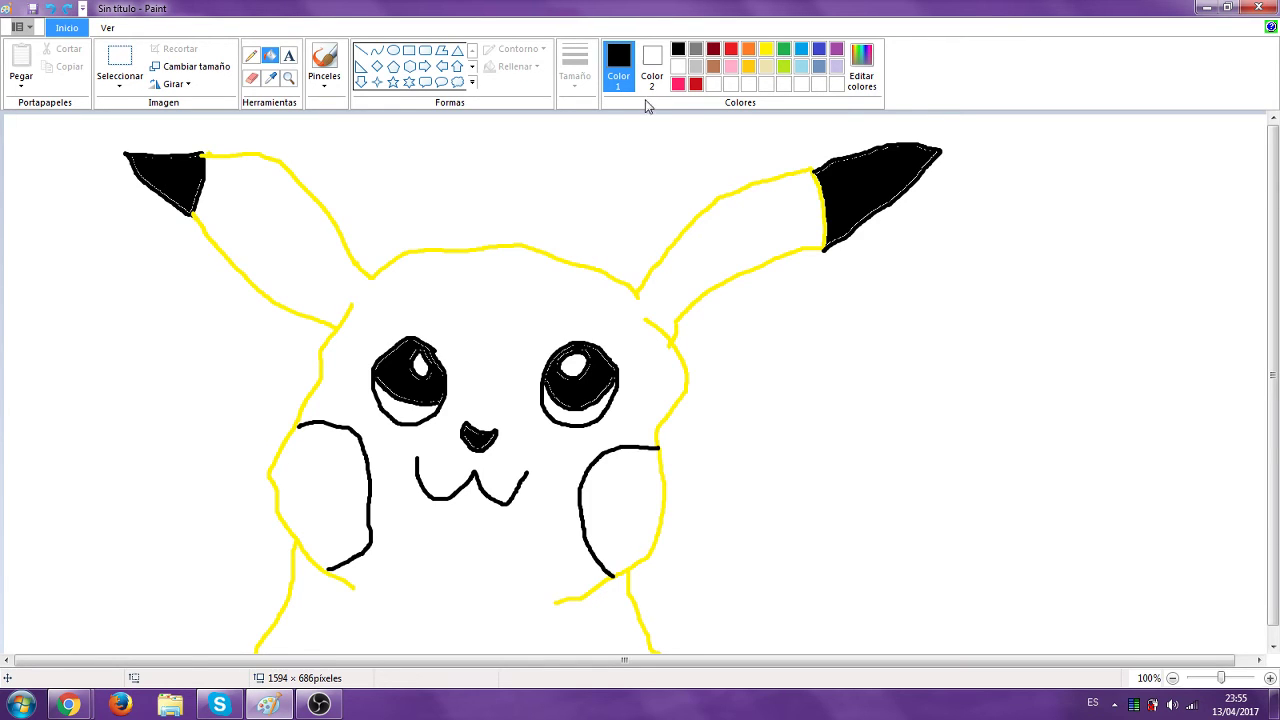
click(731, 48)
click(634, 511)
click(329, 497)
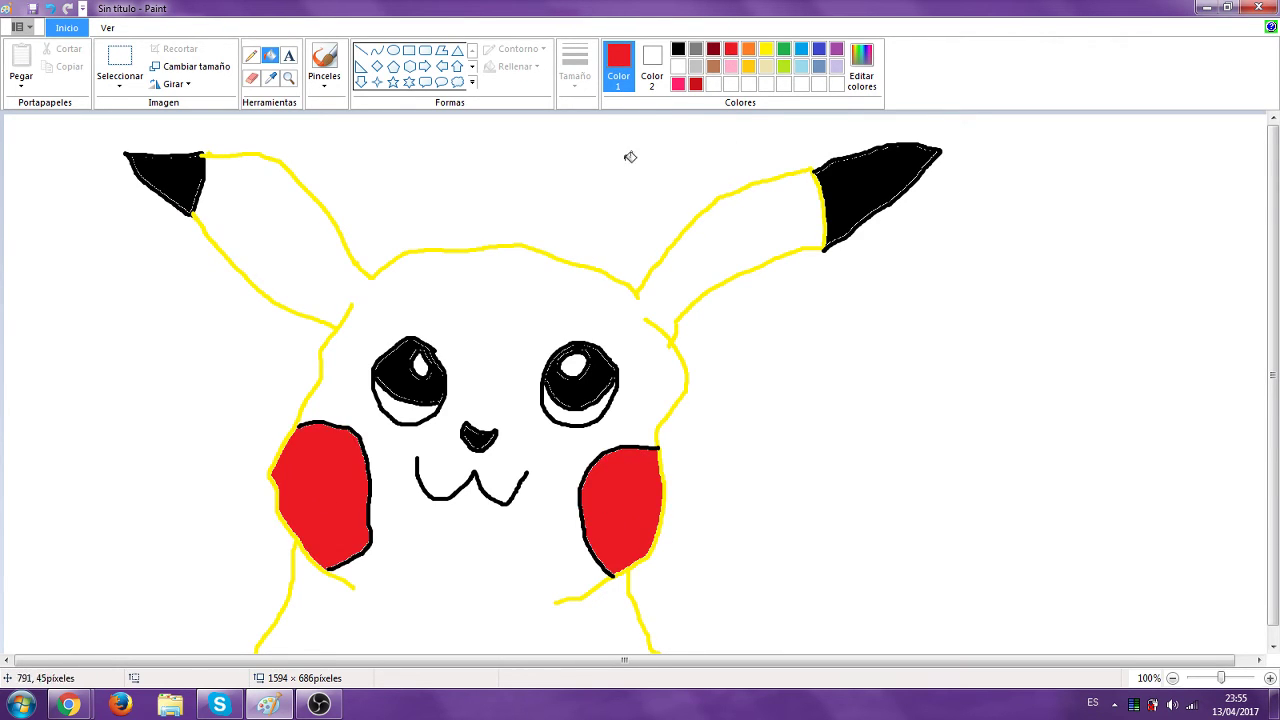
Fill the lower crescent of both eyes with brown
click(713, 66)
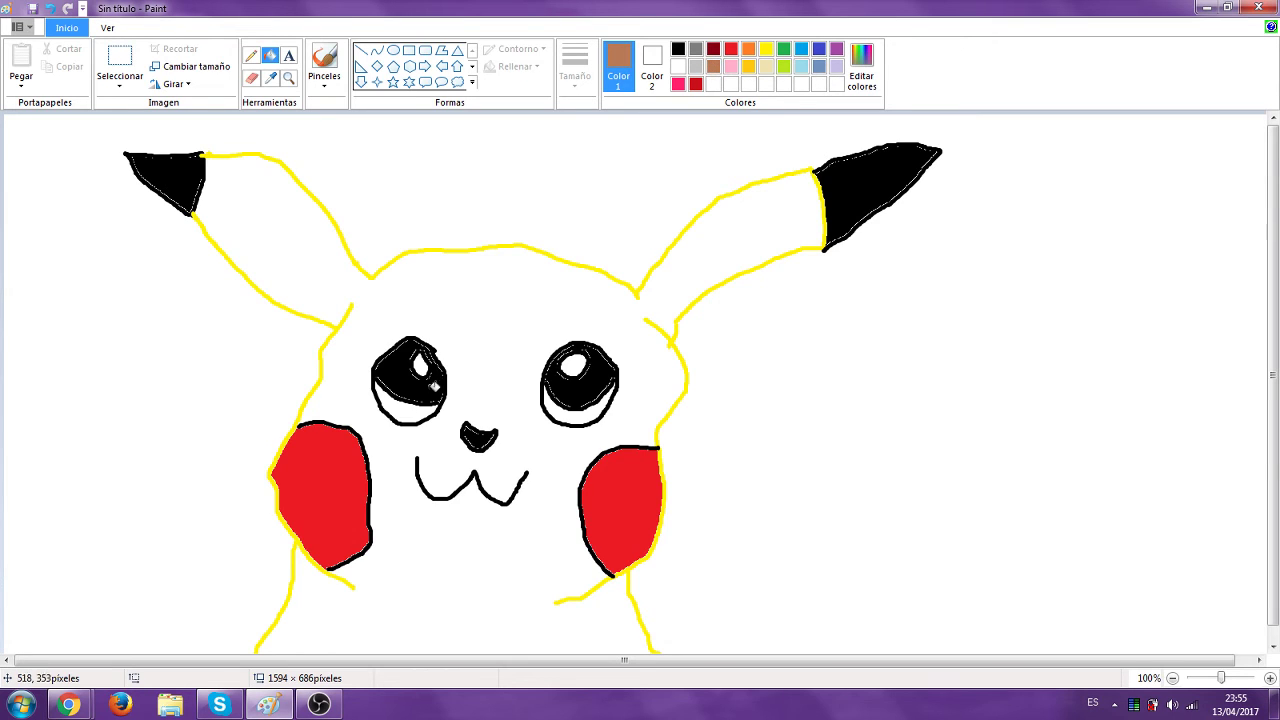
click(403, 412)
click(598, 408)
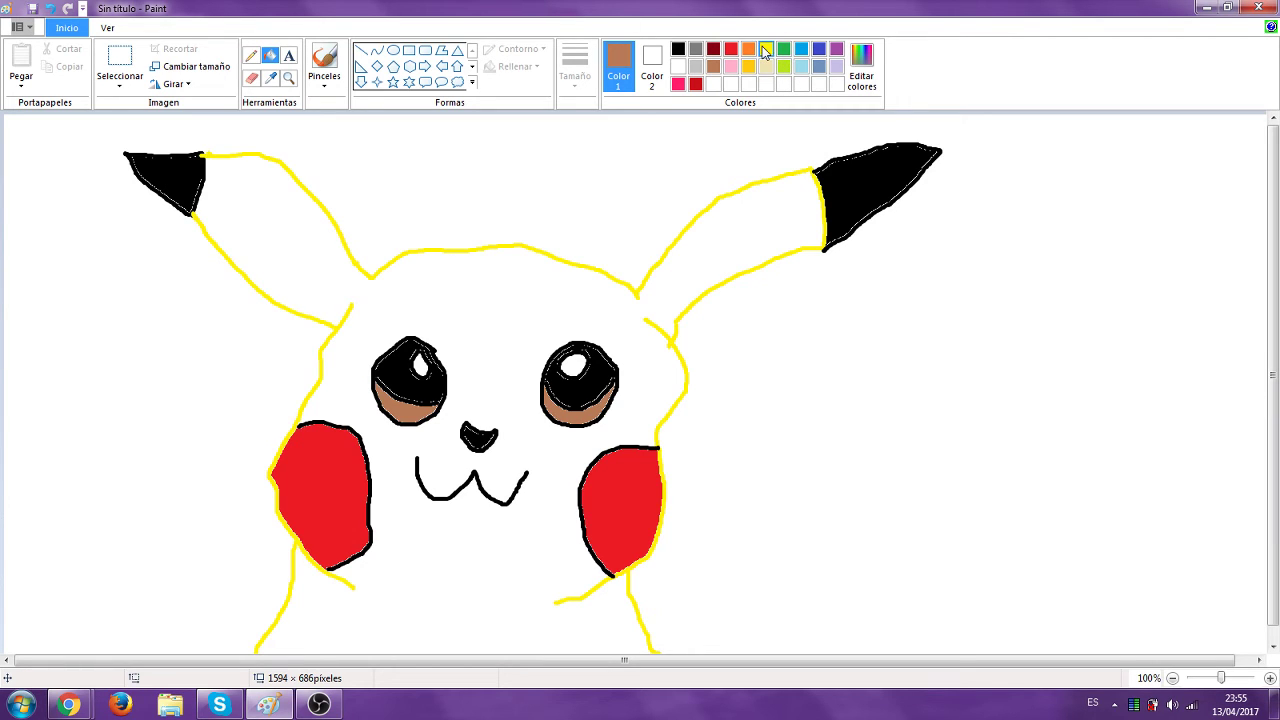
Brush a yellow zigzag lightning-bolt tail outline beside the body, from the head's right side down to the lower edge
click(766, 49)
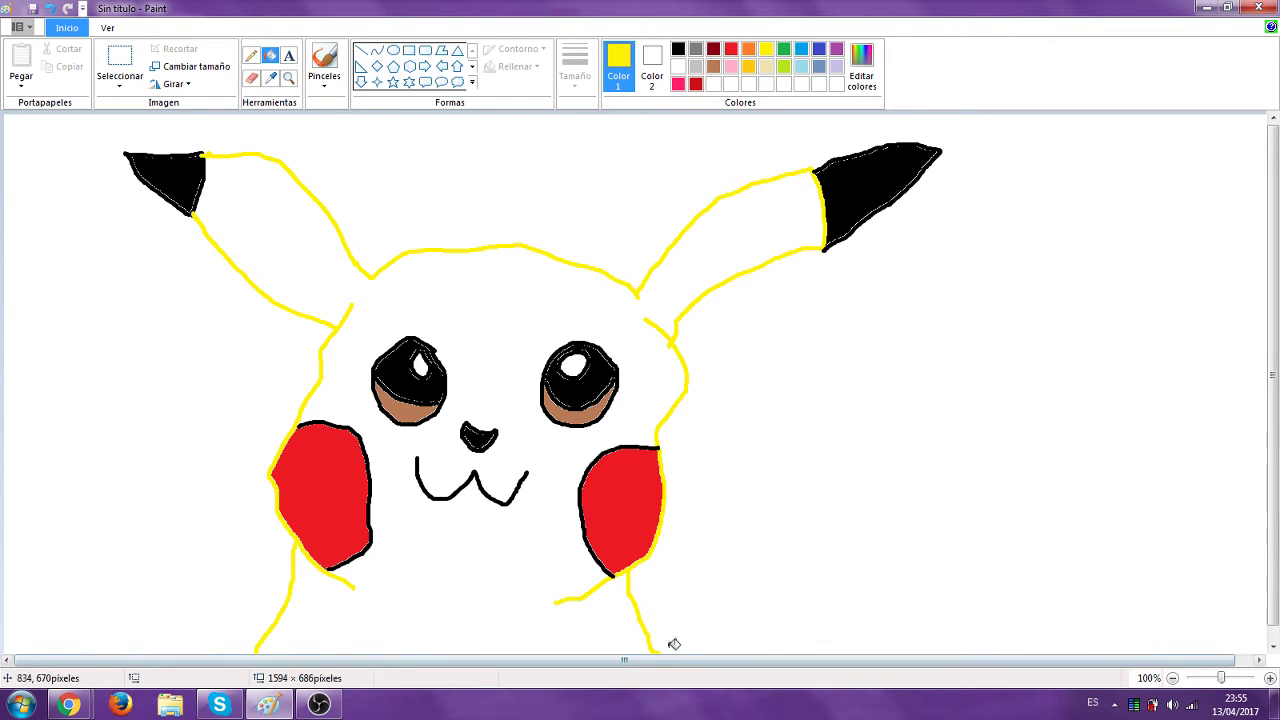
click(328, 58)
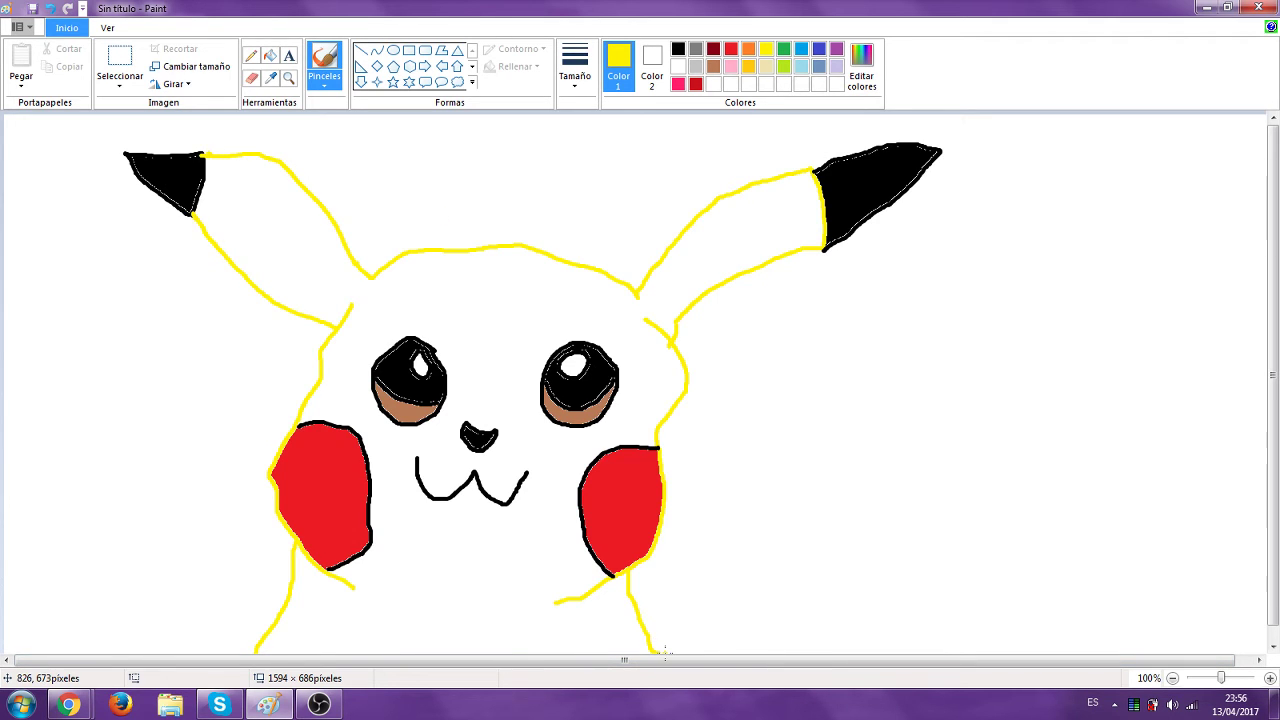
mouse_move(665, 652)
mouse_down()
mouse_move(763, 602)
mouse_move(668, 500)
mouse_up()
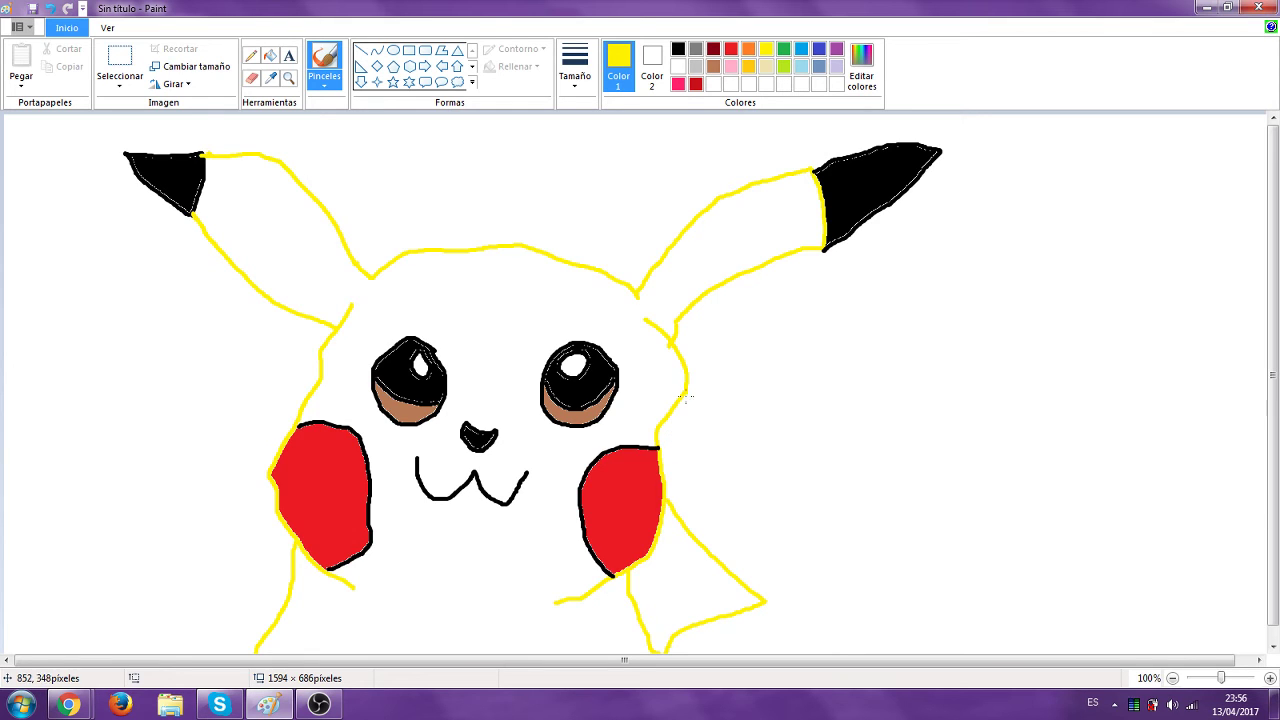
mouse_move(688, 388)
mouse_down()
mouse_move(978, 290)
mouse_move(981, 450)
mouse_move(798, 451)
mouse_move(872, 596)
mouse_move(842, 620)
mouse_move(746, 648)
mouse_up()
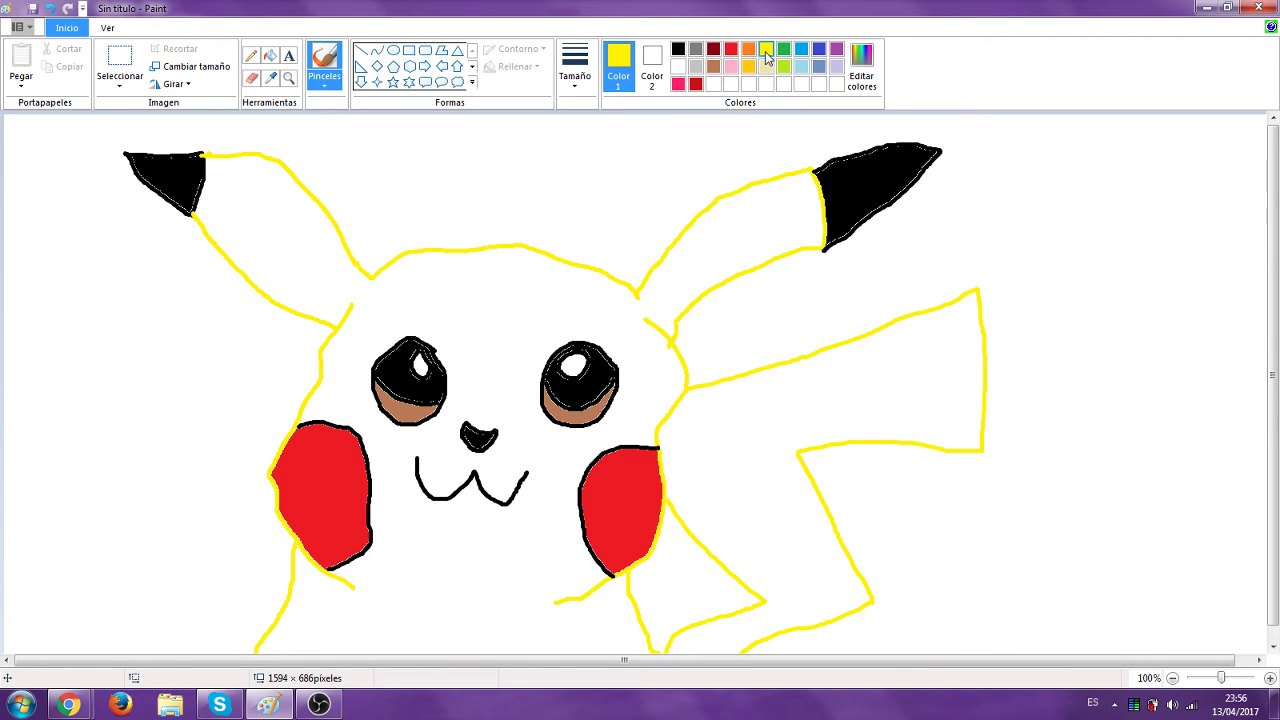
Brush a jagged brown line across the base of the tail between its two yellow edges
click(713, 49)
click(713, 66)
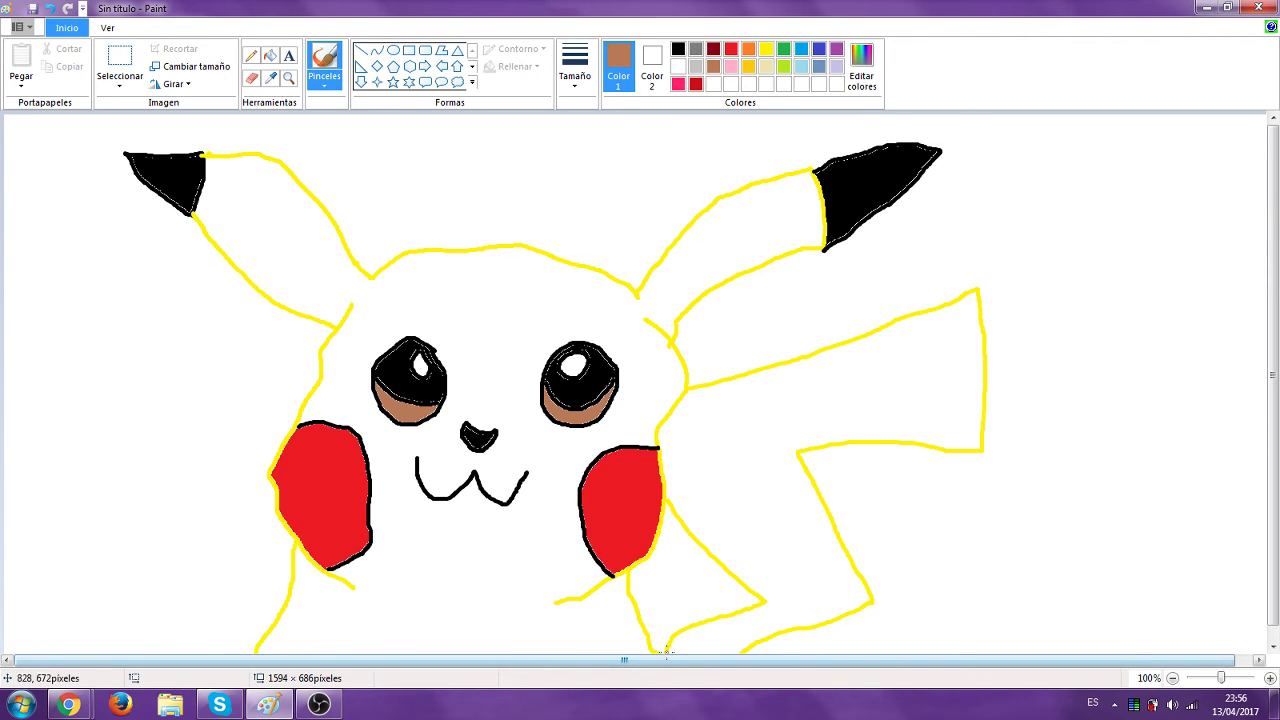
mouse_move(666, 652)
mouse_down()
mouse_move(685, 628)
mouse_move(731, 635)
mouse_up()
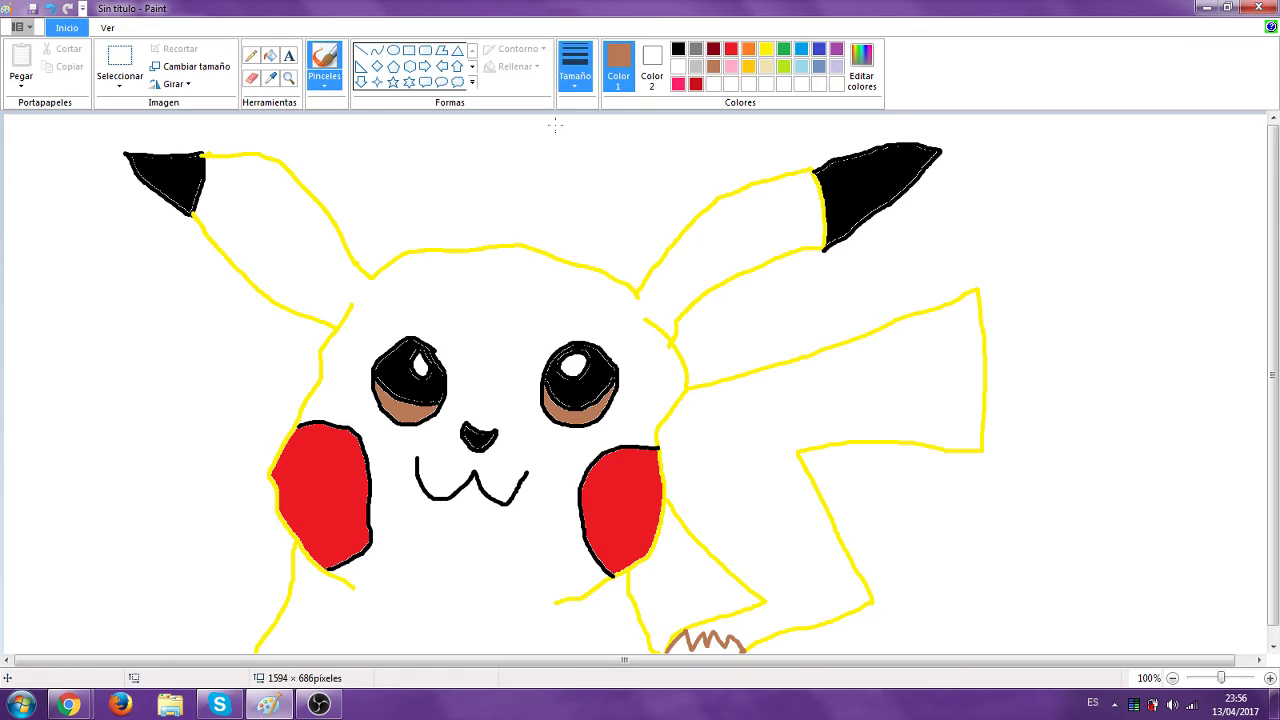
Try to fill the tail base below the jagged line with brown, and undo the fill
click(270, 56)
scroll(693, 643, down, 1)
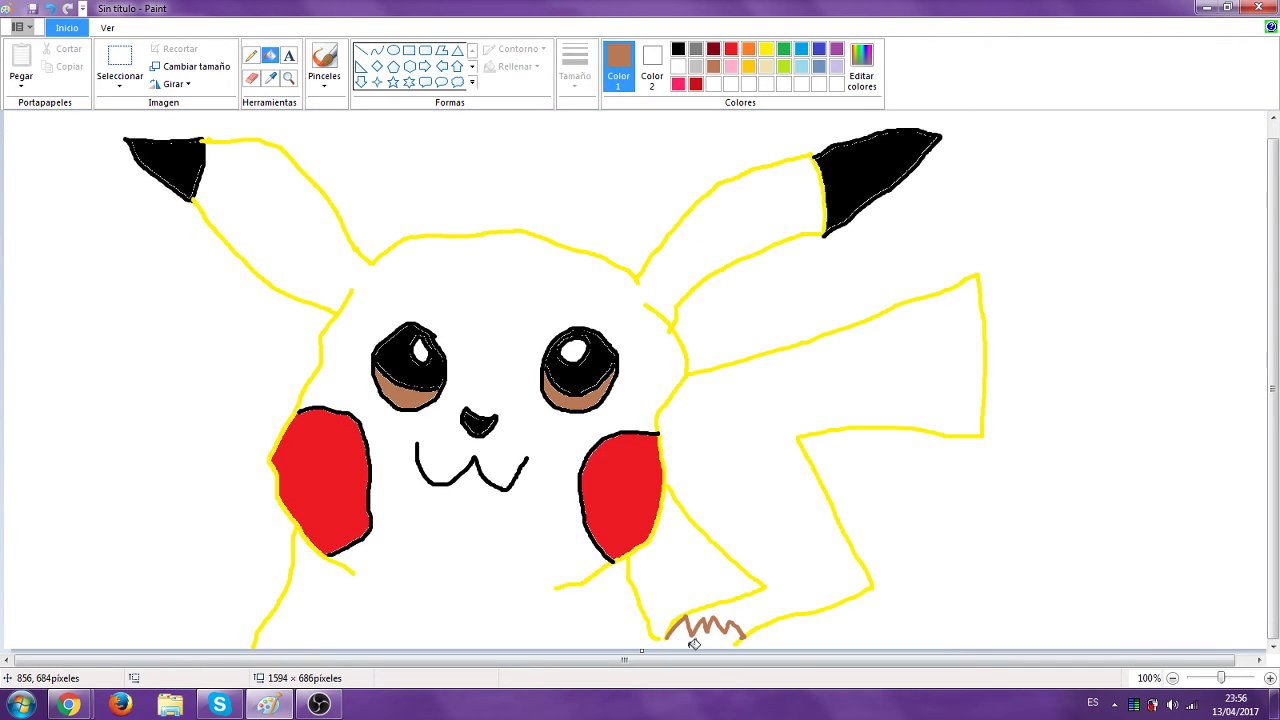
click(693, 643)
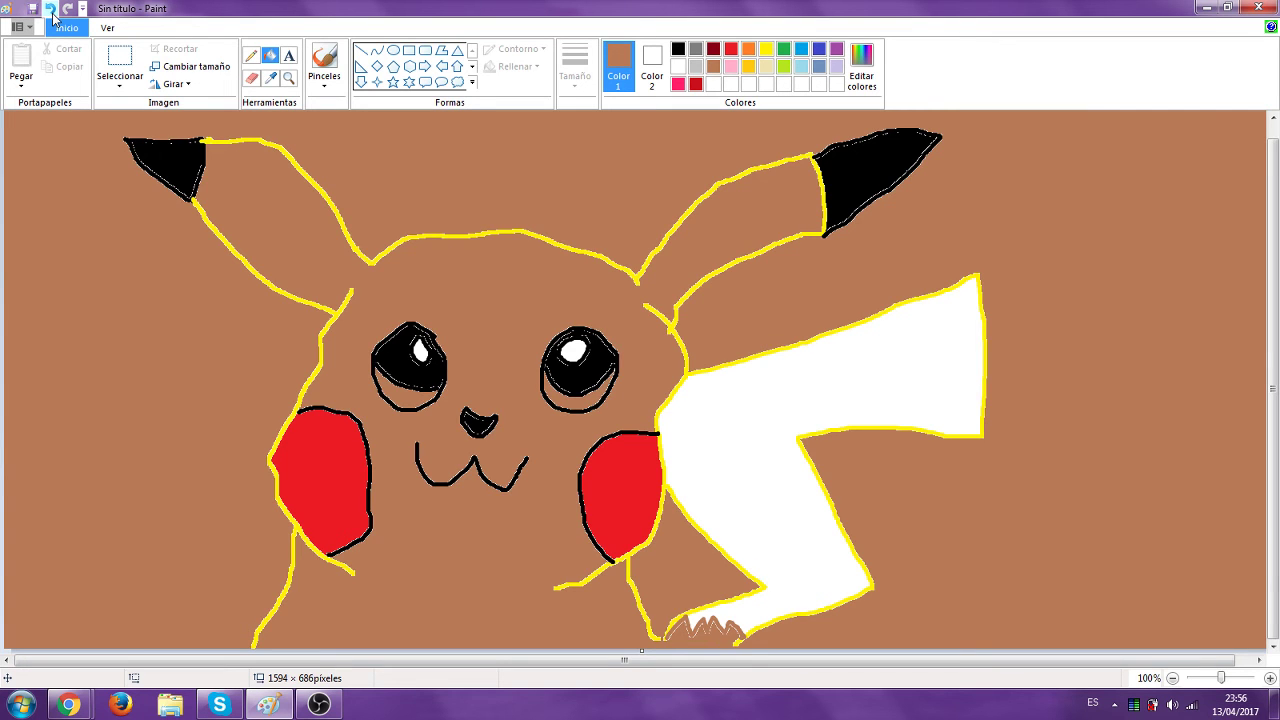
click(52, 13)
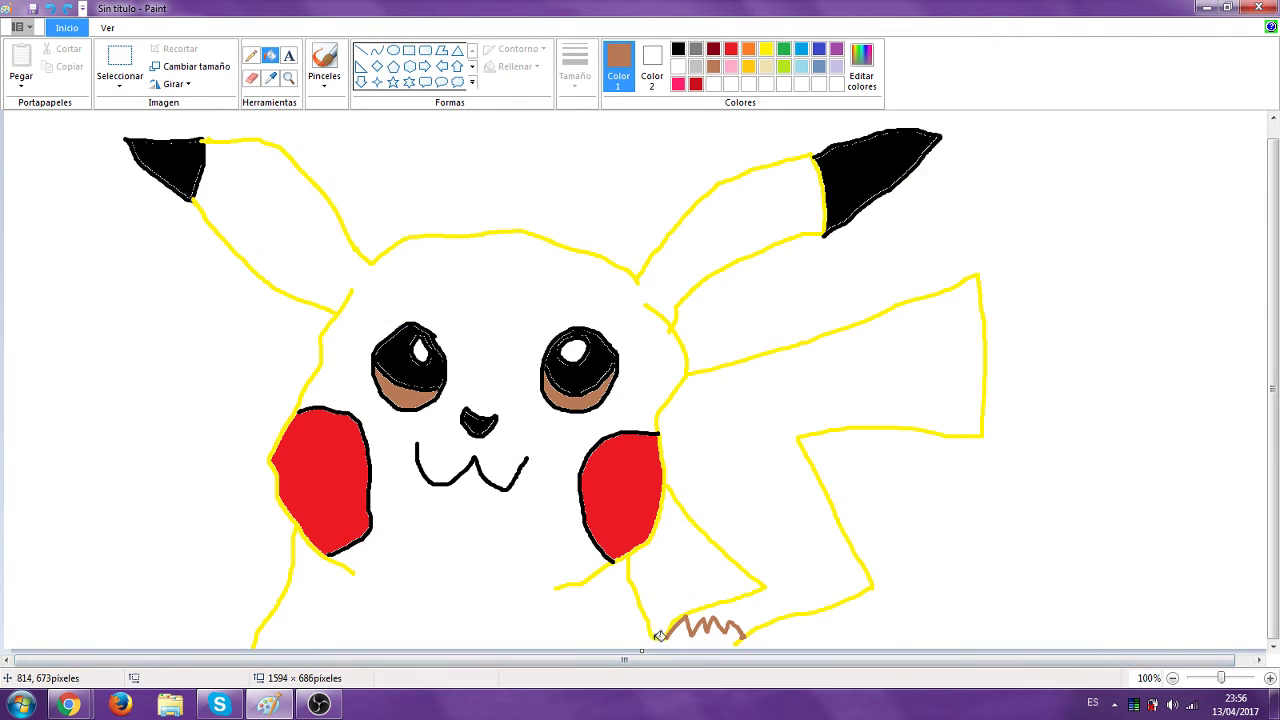
Close the gap between the right body side and the tail base with a yellow brush stroke, and switch to the Fill tool
click(324, 62)
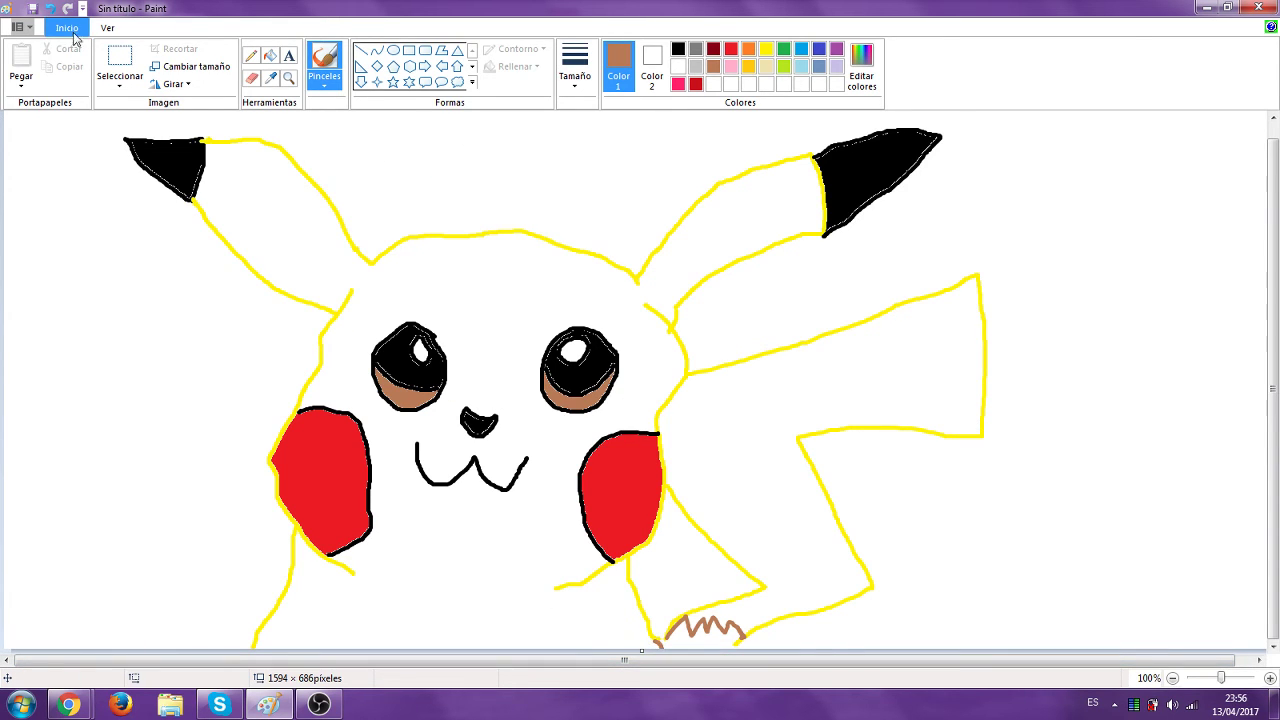
click(766, 49)
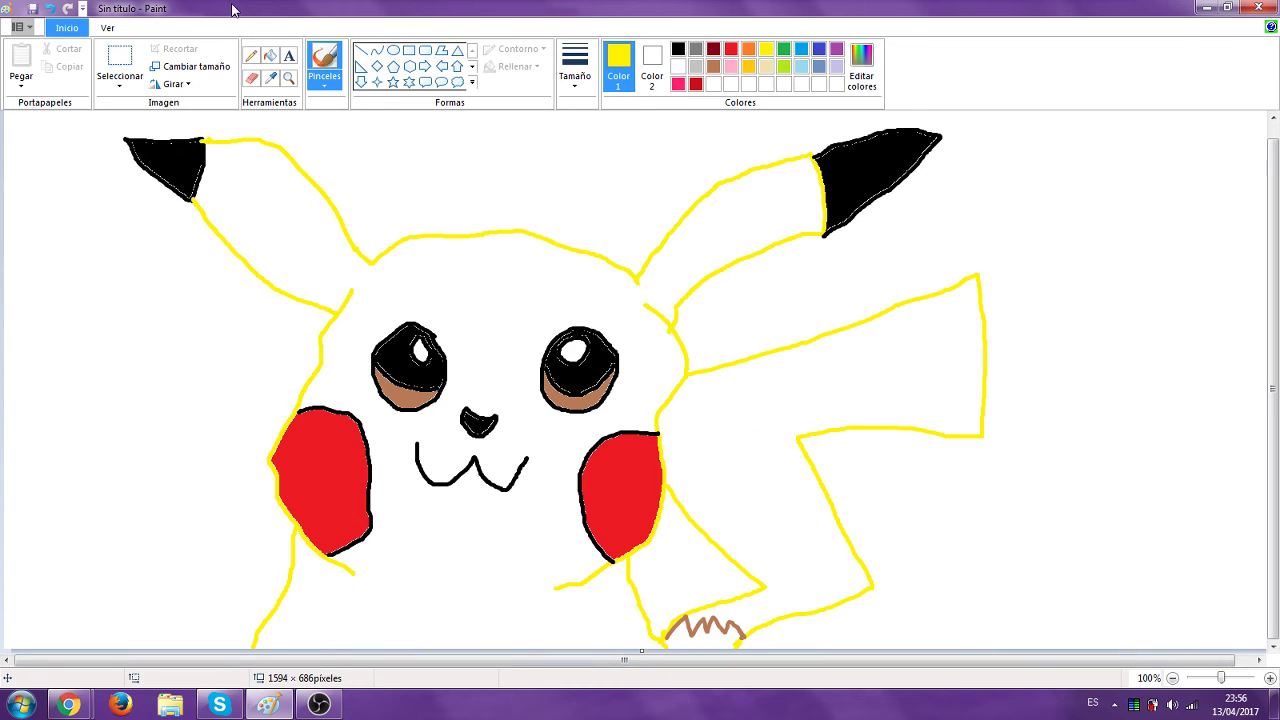
click(272, 56)
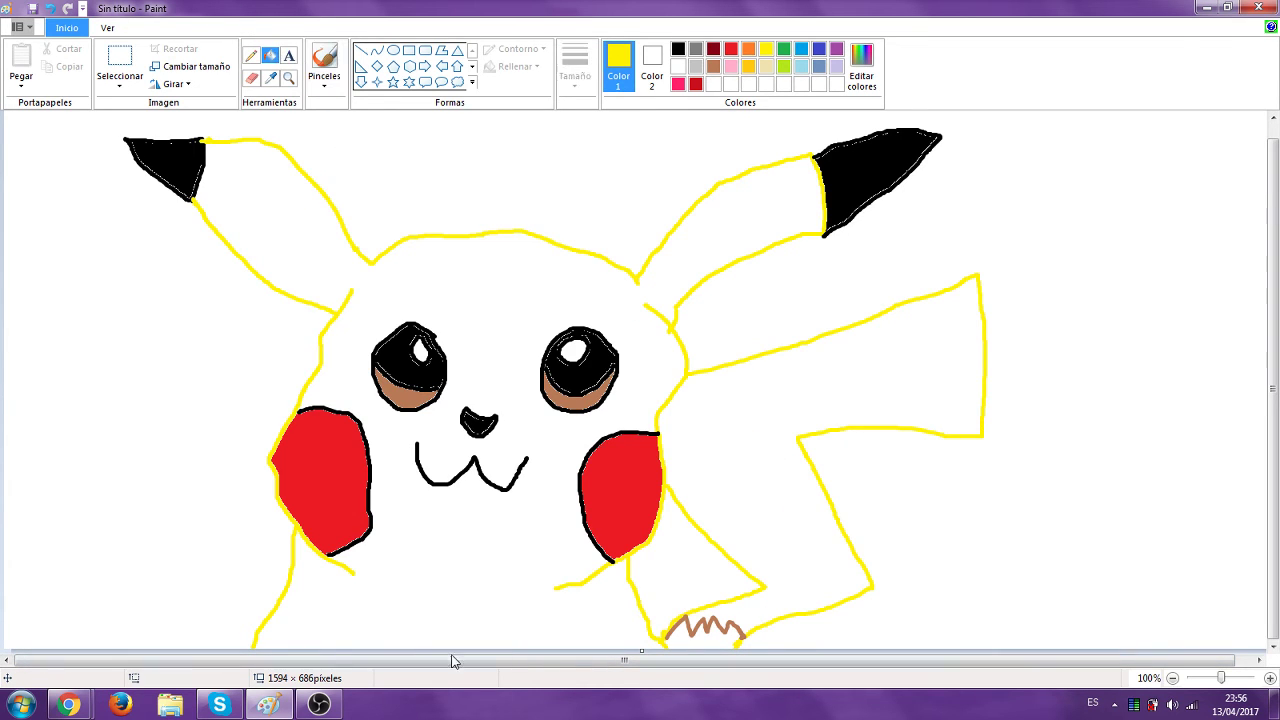
Try a yellow fill on the tail base, dismiss the save dialog, and undo the fill
click(704, 641)
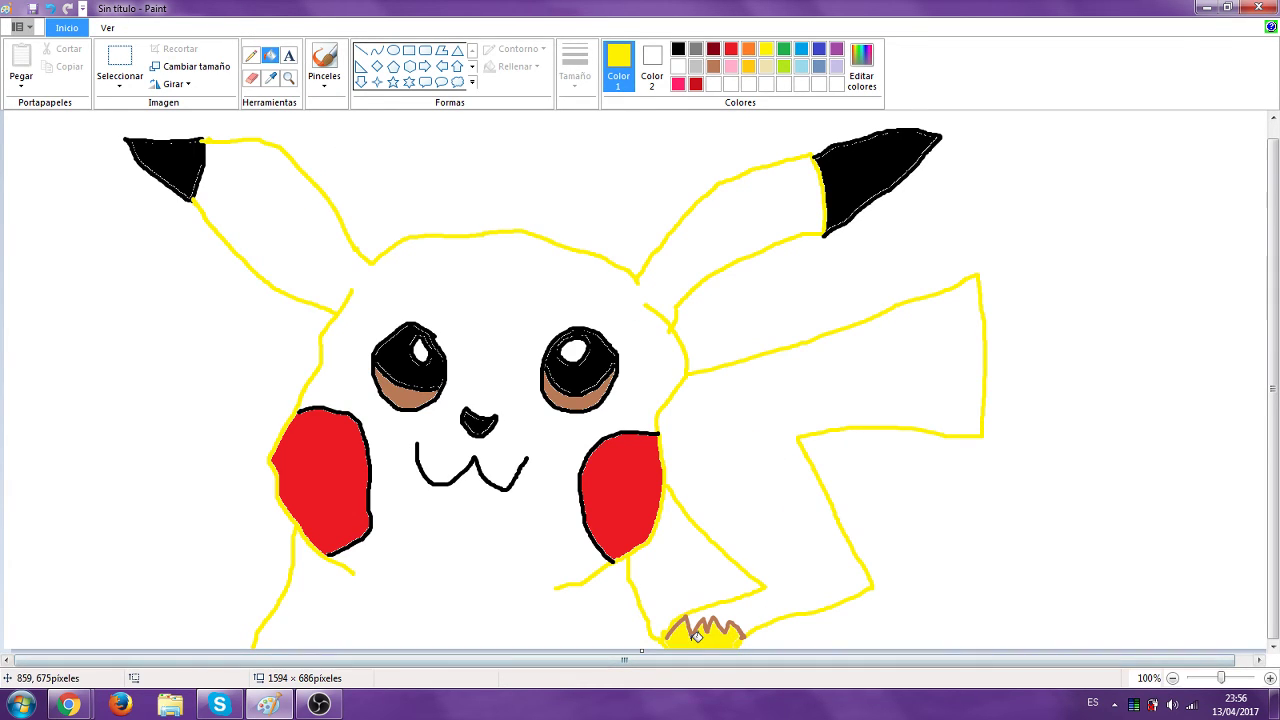
click(33, 8)
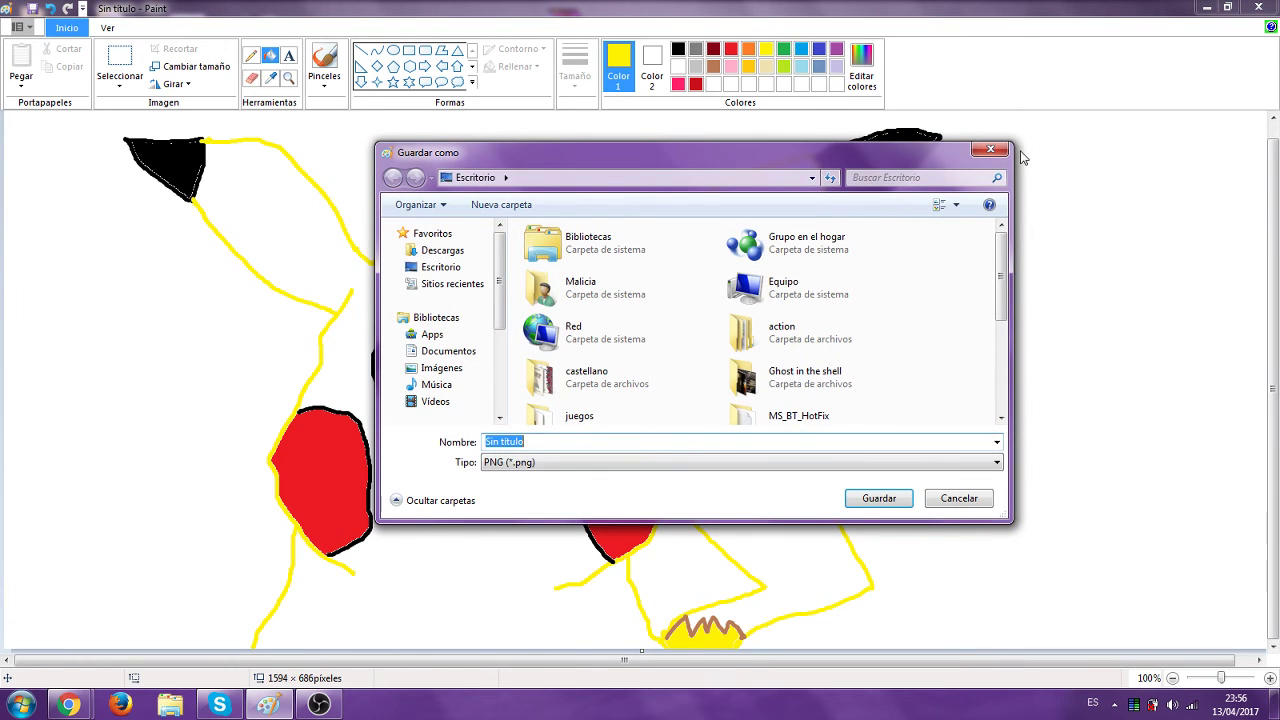
click(985, 151)
click(50, 8)
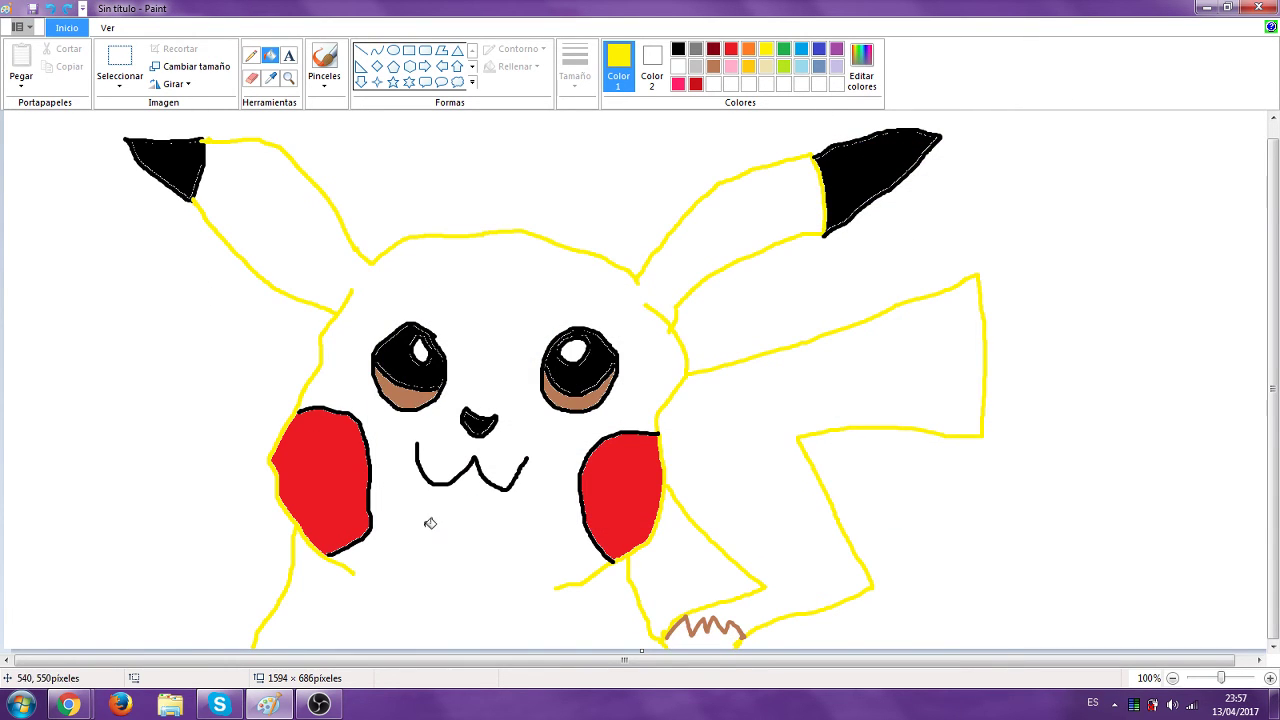
Fill the head, ears, body and tail with yellow, and the tail base below the jagged line with brown
click(430, 522)
click(938, 374)
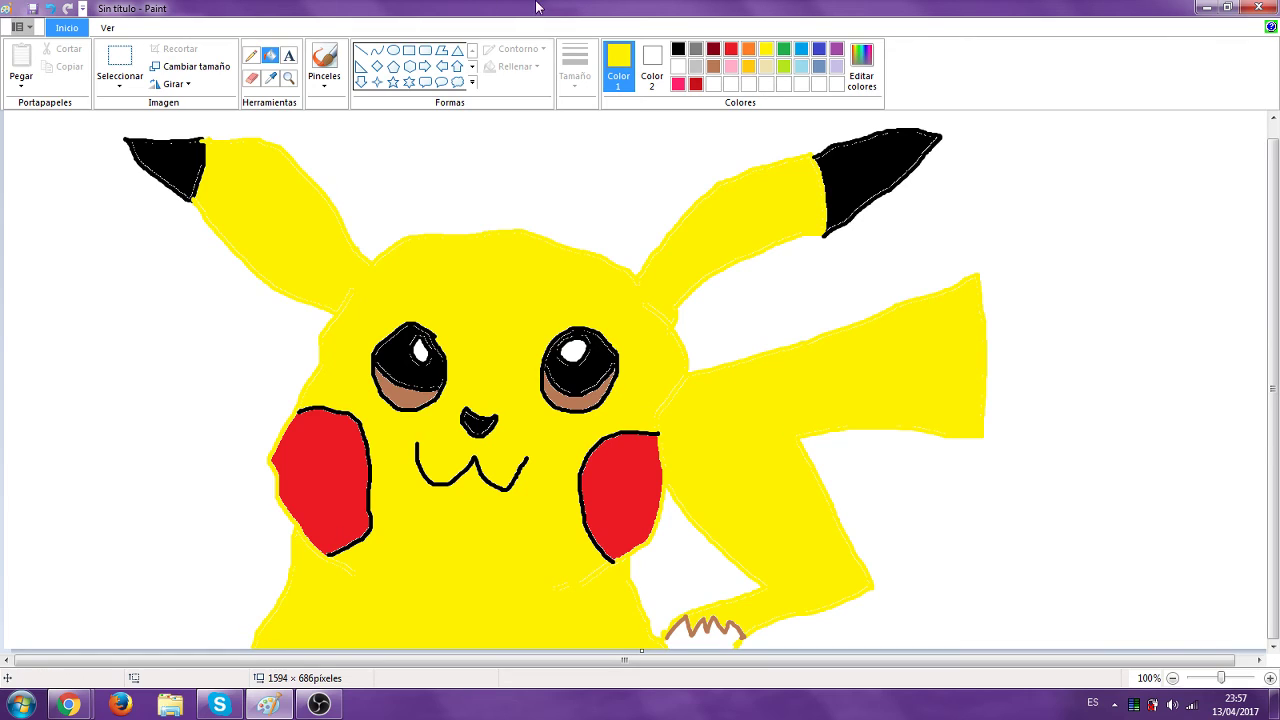
click(713, 66)
click(710, 634)
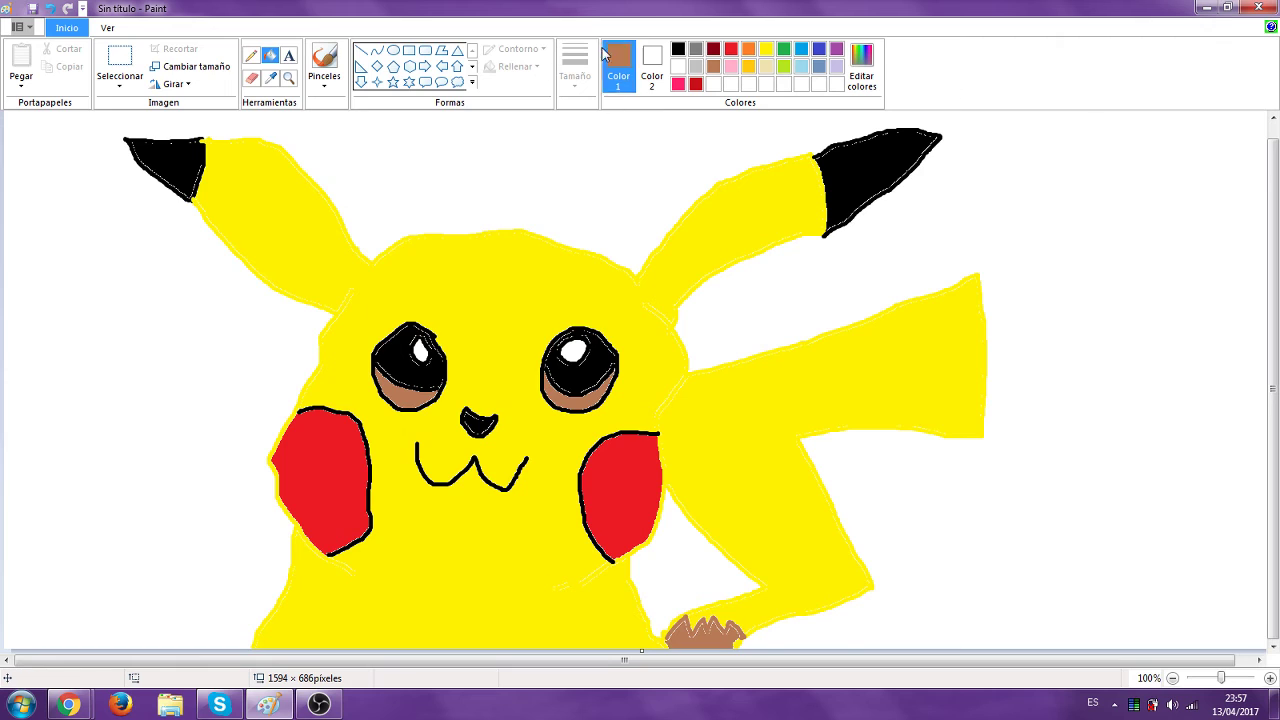
Brush two short curved black arm lines on the lower body, running down to the canvas's lower edge
click(678, 48)
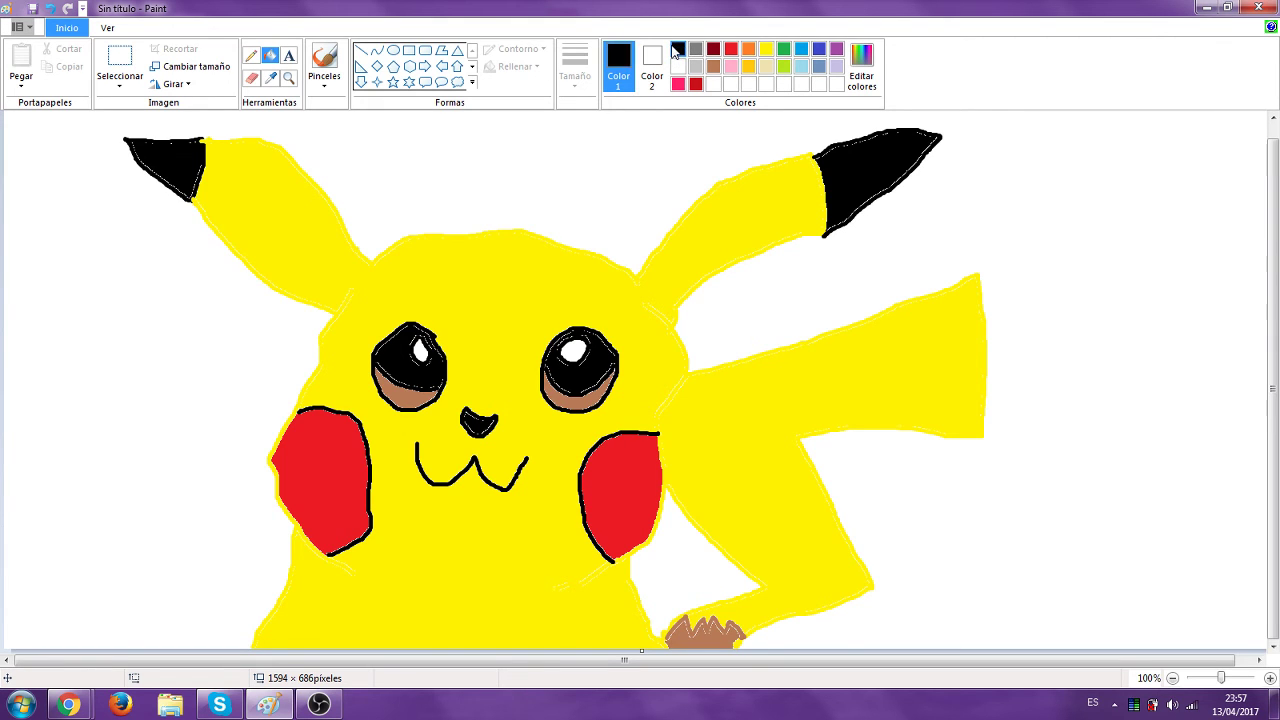
click(324, 62)
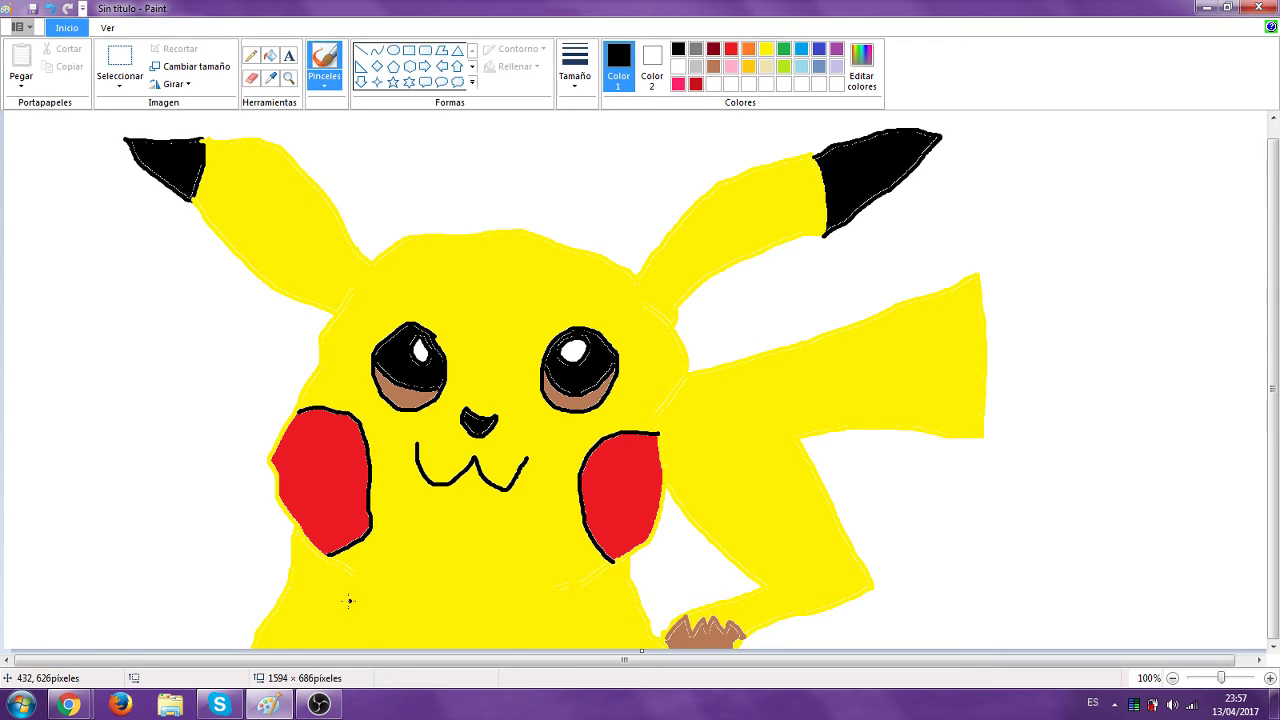
drag(384, 610, 388, 648)
drag(507, 612, 499, 645)
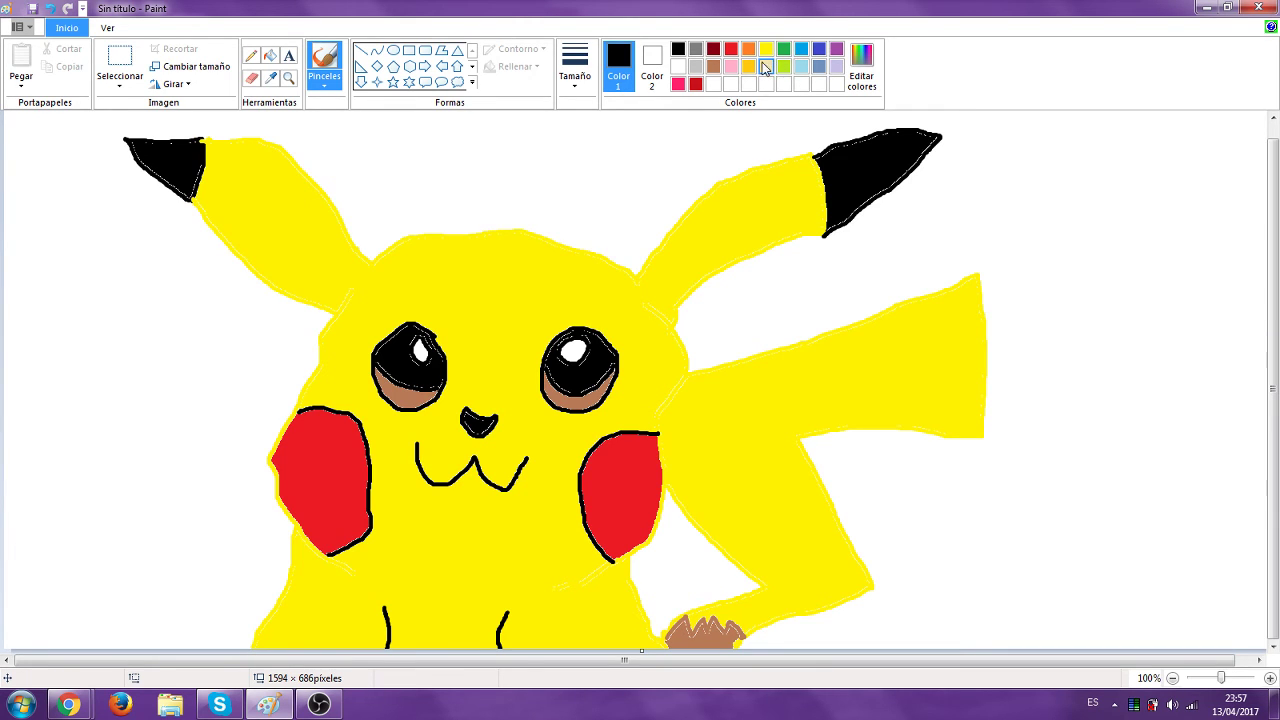
Brush a small gold crescent outline on the chest under the mouth and fill it with gold
click(749, 66)
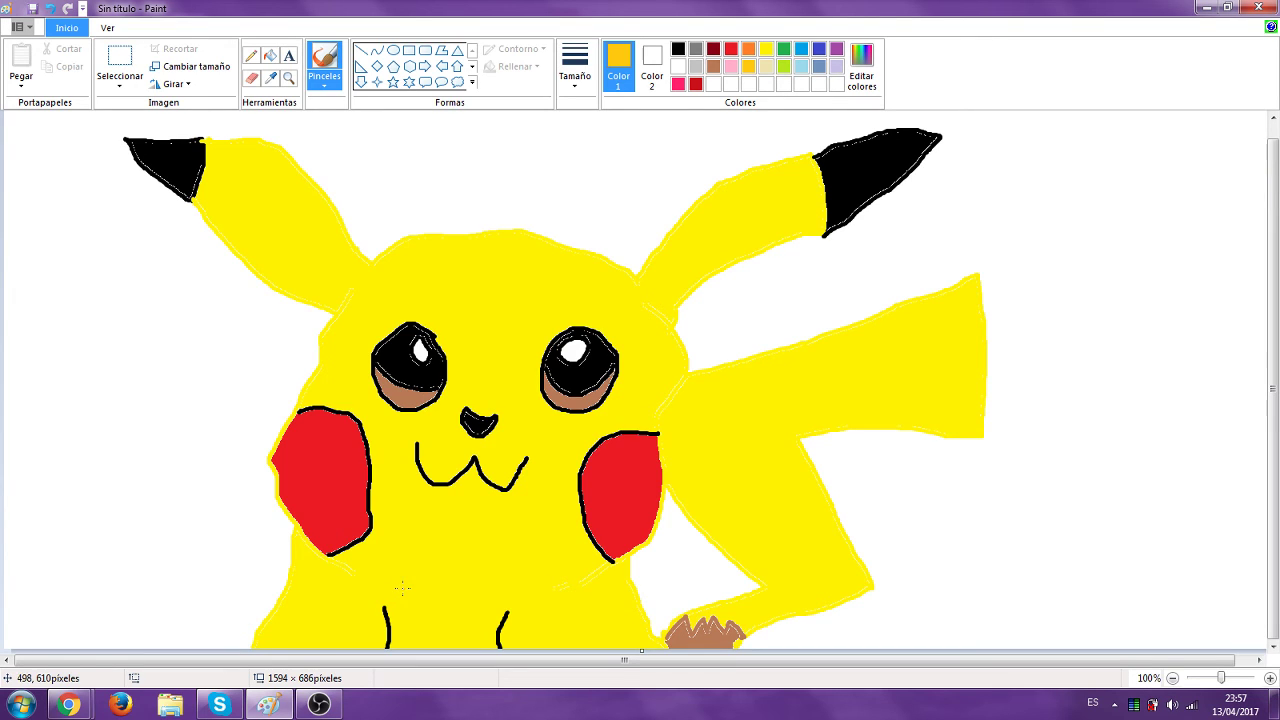
drag(437, 594, 489, 586)
drag(446, 618, 471, 601)
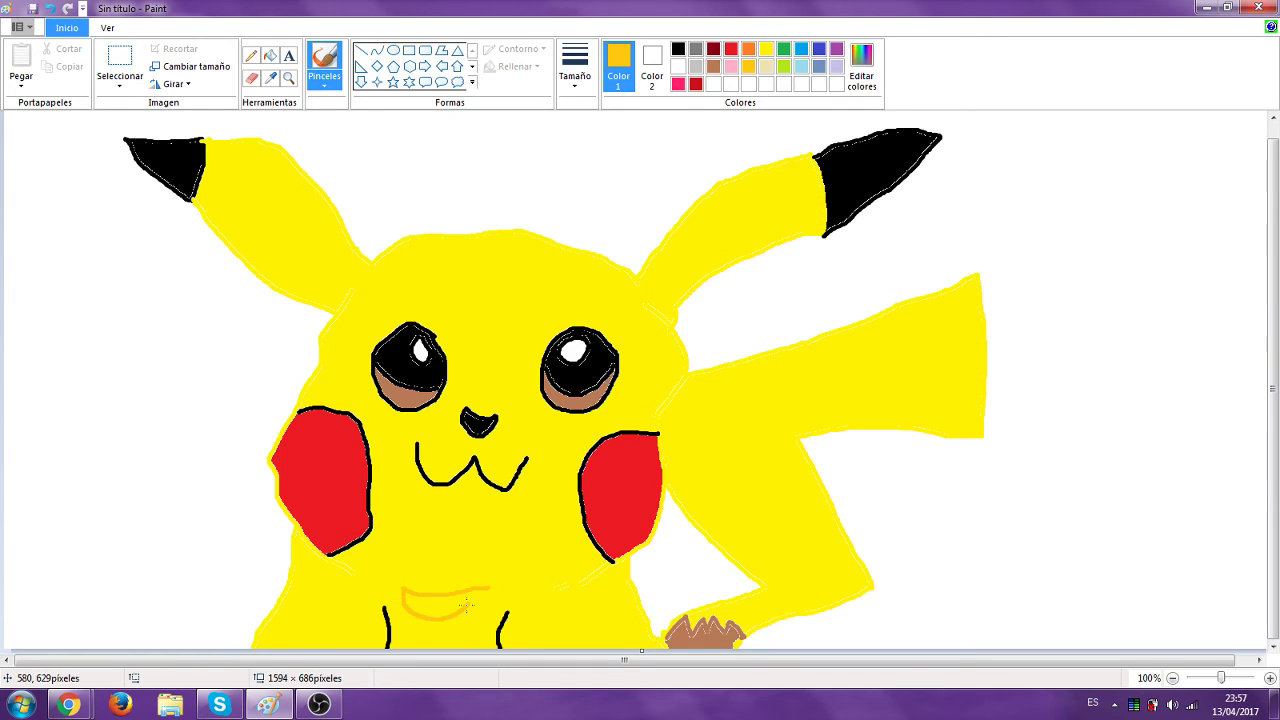
key(f)
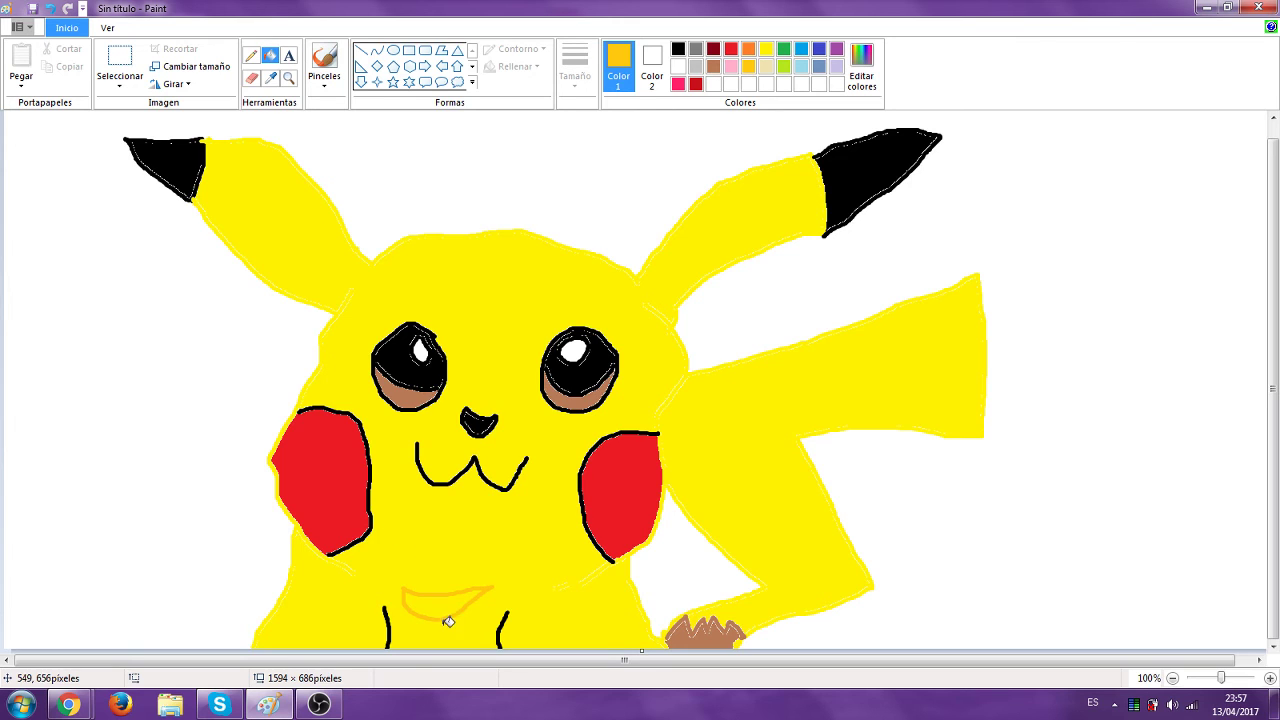
click(446, 604)
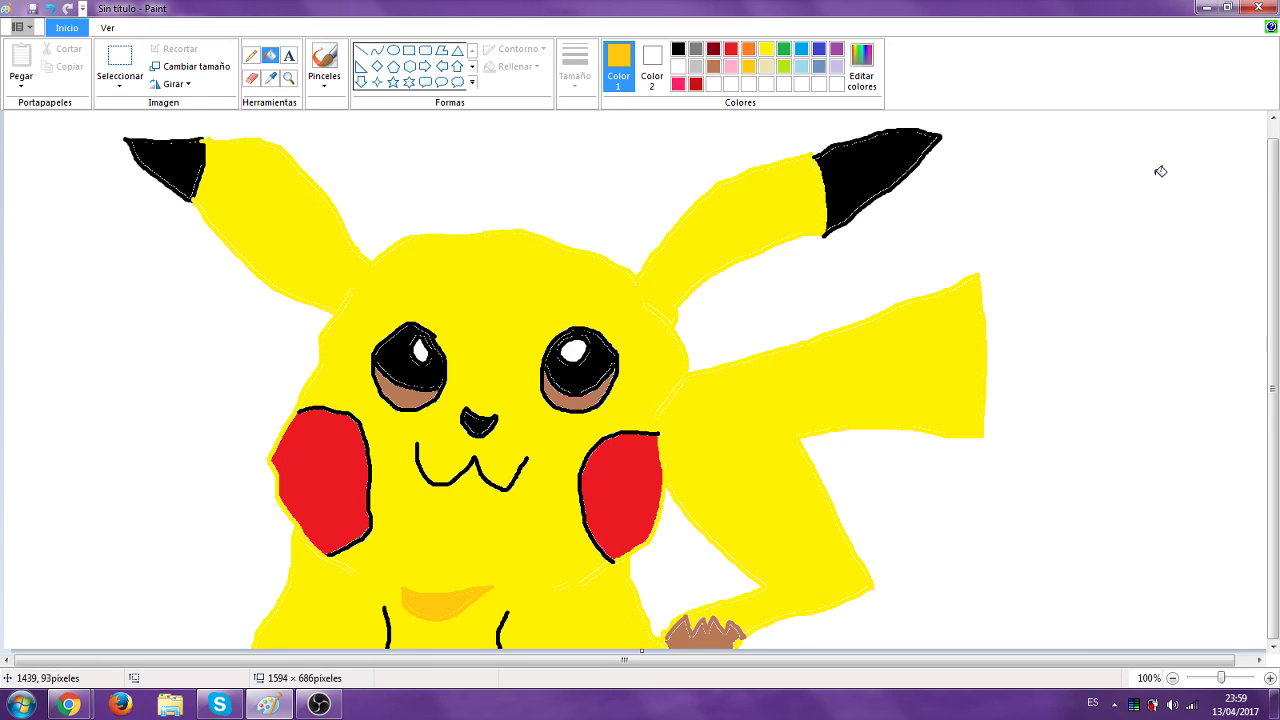
Widen the pointed tip of the gold chest shadow with a gold brush stroke and fill the gap inside it
click(324, 58)
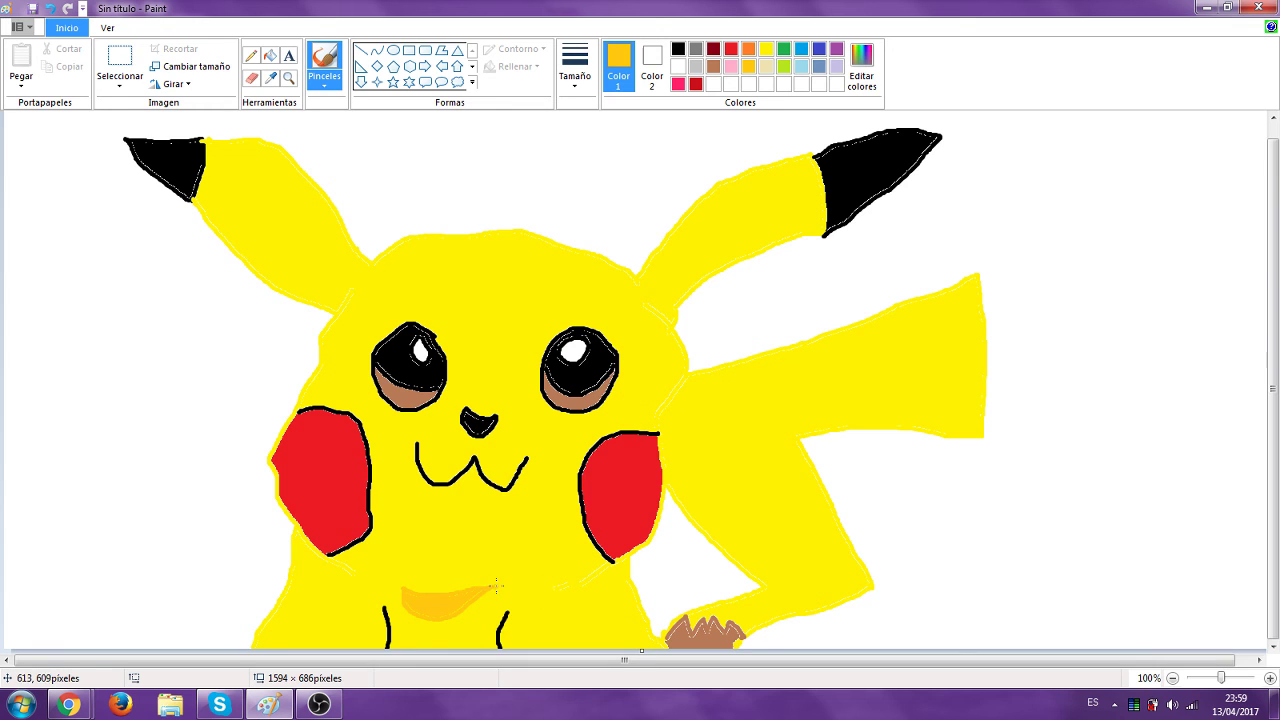
drag(497, 587, 466, 612)
click(270, 55)
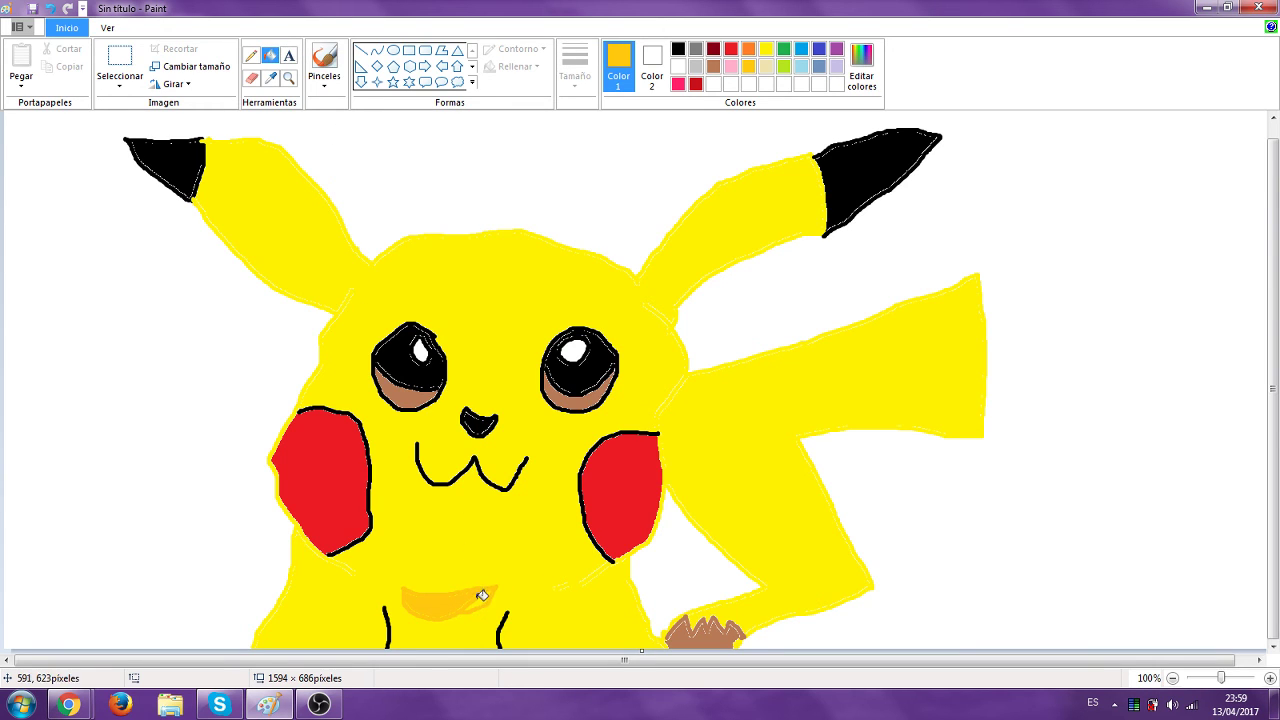
click(482, 596)
Fill the white background with light blue and brush a white cloud outline above the tail, reaching the canvas's edge
click(801, 66)
click(1006, 254)
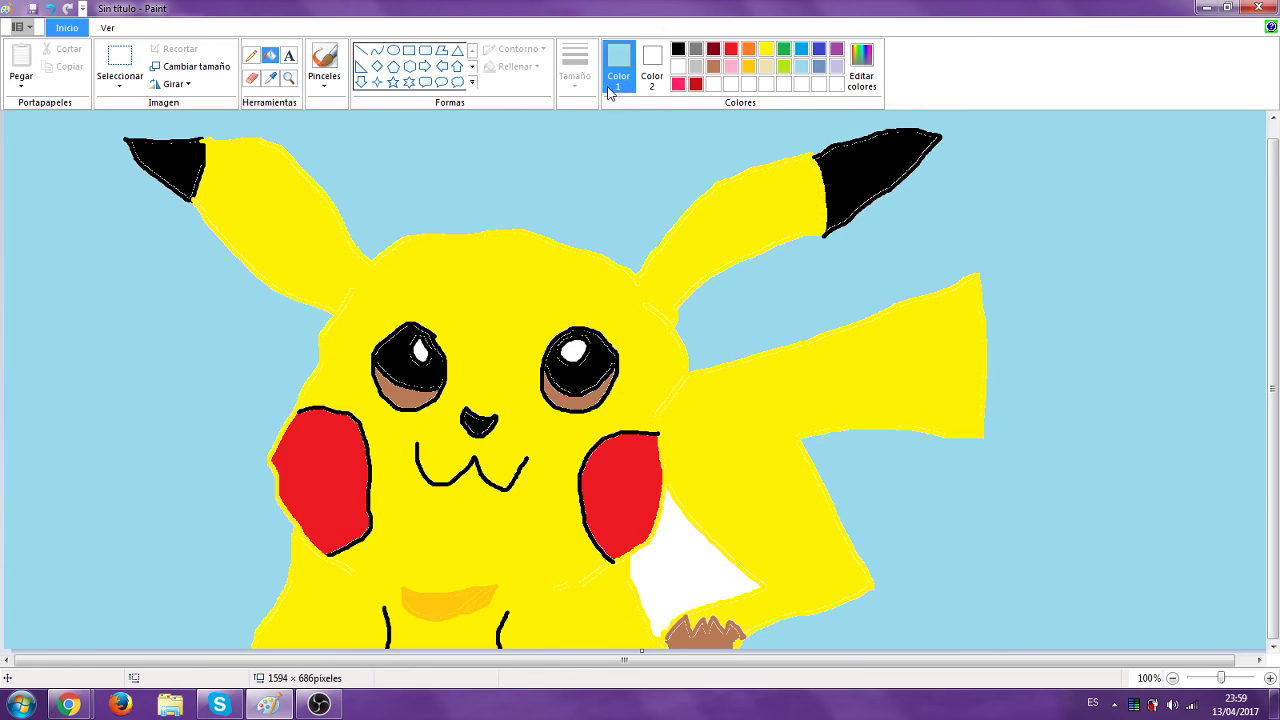
click(679, 67)
click(324, 62)
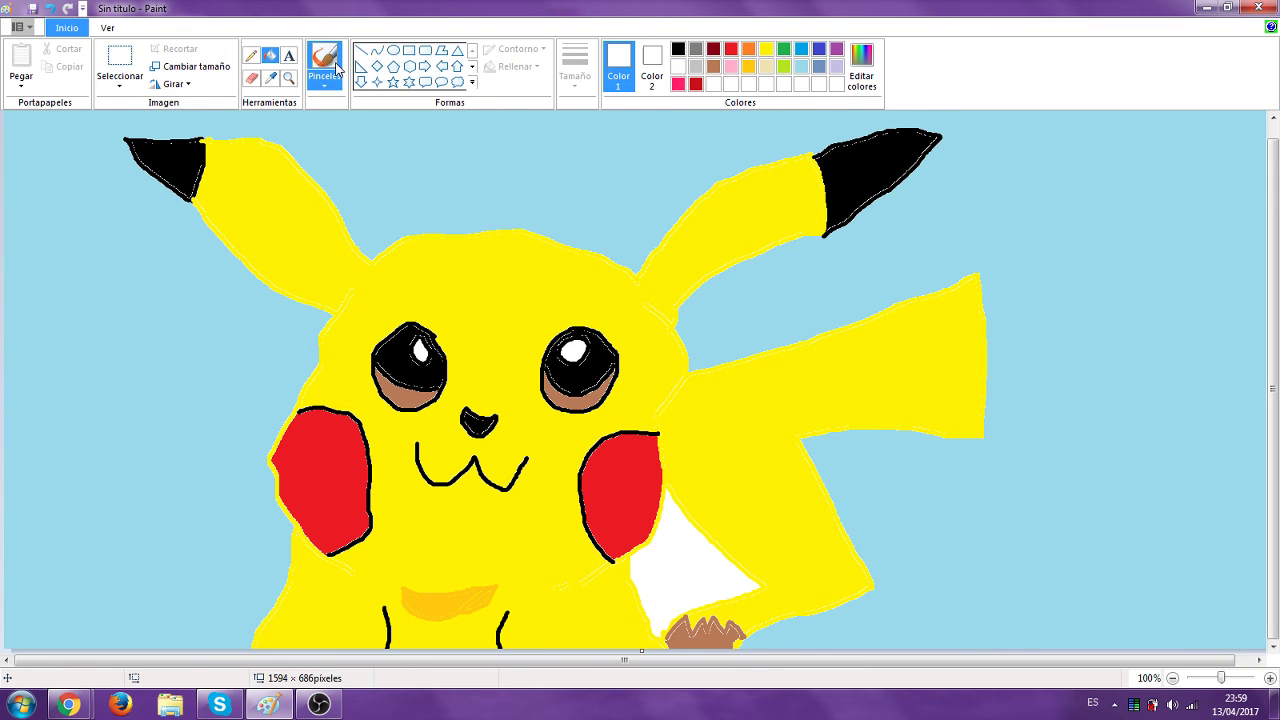
mouse_move(1040, 241)
mouse_down()
mouse_move(975, 195)
mouse_move(1268, 138)
mouse_up()
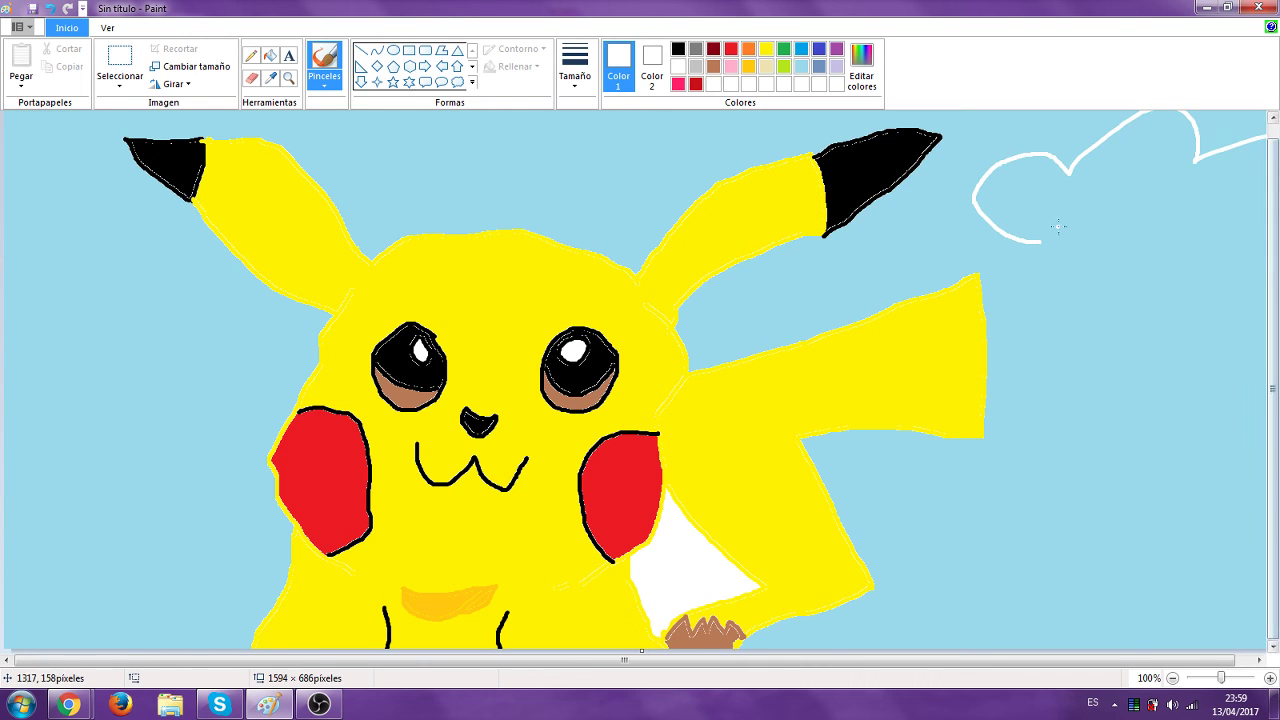
mouse_move(1040, 242)
mouse_down()
mouse_move(1128, 254)
mouse_move(1195, 314)
mouse_move(1266, 305)
mouse_up()
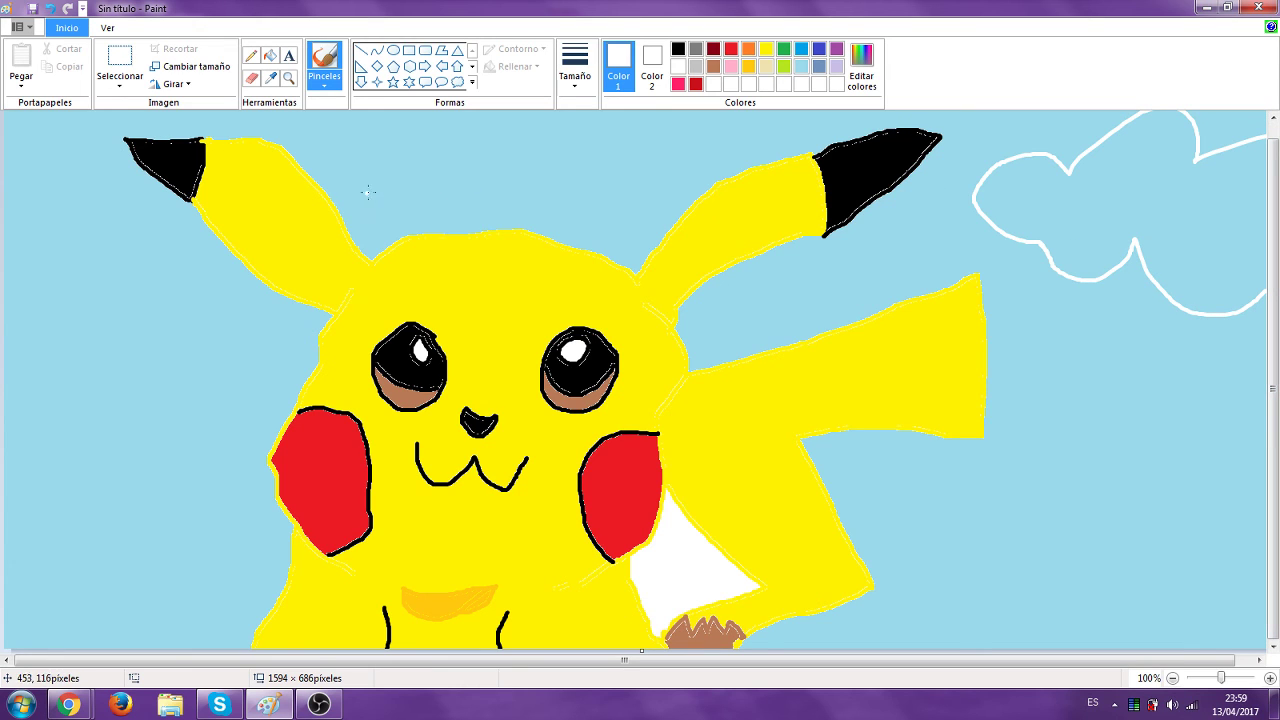
Brush a second white cloud outline between the ears, with small lower bumps where it meets the head
mouse_move(316, 180)
mouse_down()
mouse_move(360, 126)
mouse_move(413, 140)
mouse_move(428, 166)
mouse_move(537, 128)
mouse_move(560, 170)
mouse_move(693, 138)
mouse_move(708, 188)
mouse_up()
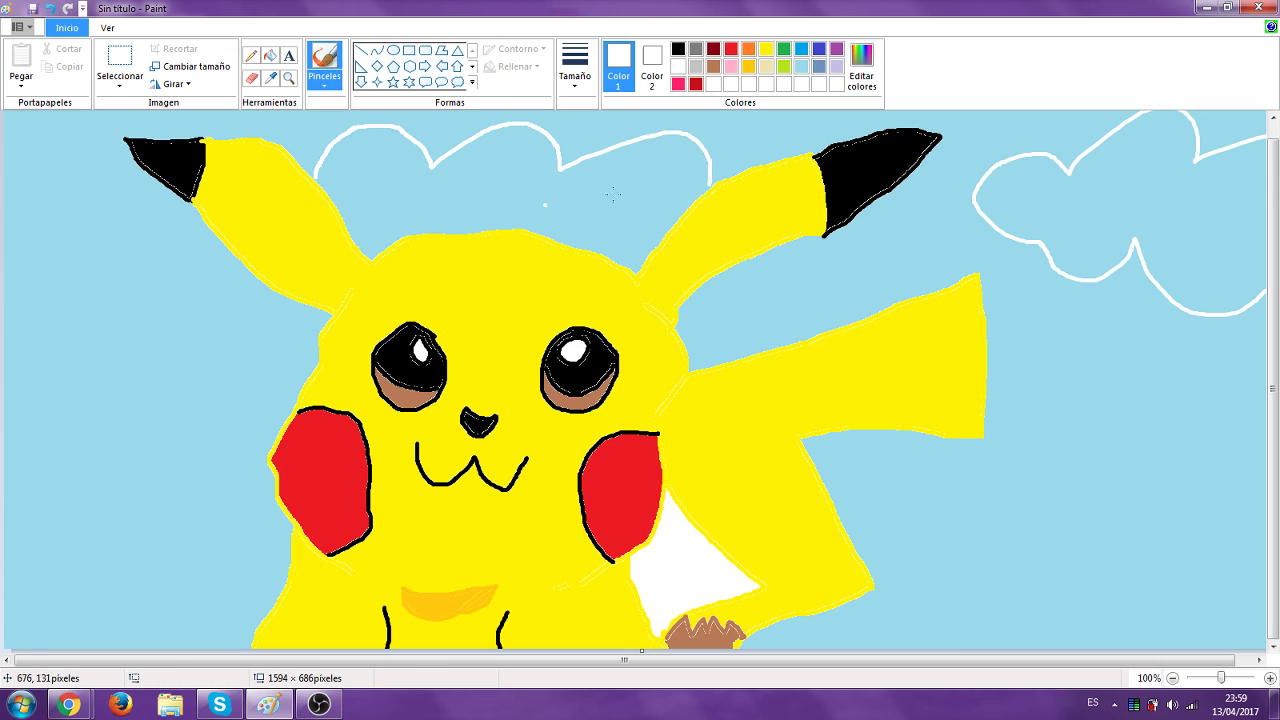
drag(358, 248, 401, 230)
mouse_move(565, 224)
mouse_down()
mouse_move(557, 242)
mouse_move(589, 250)
mouse_up()
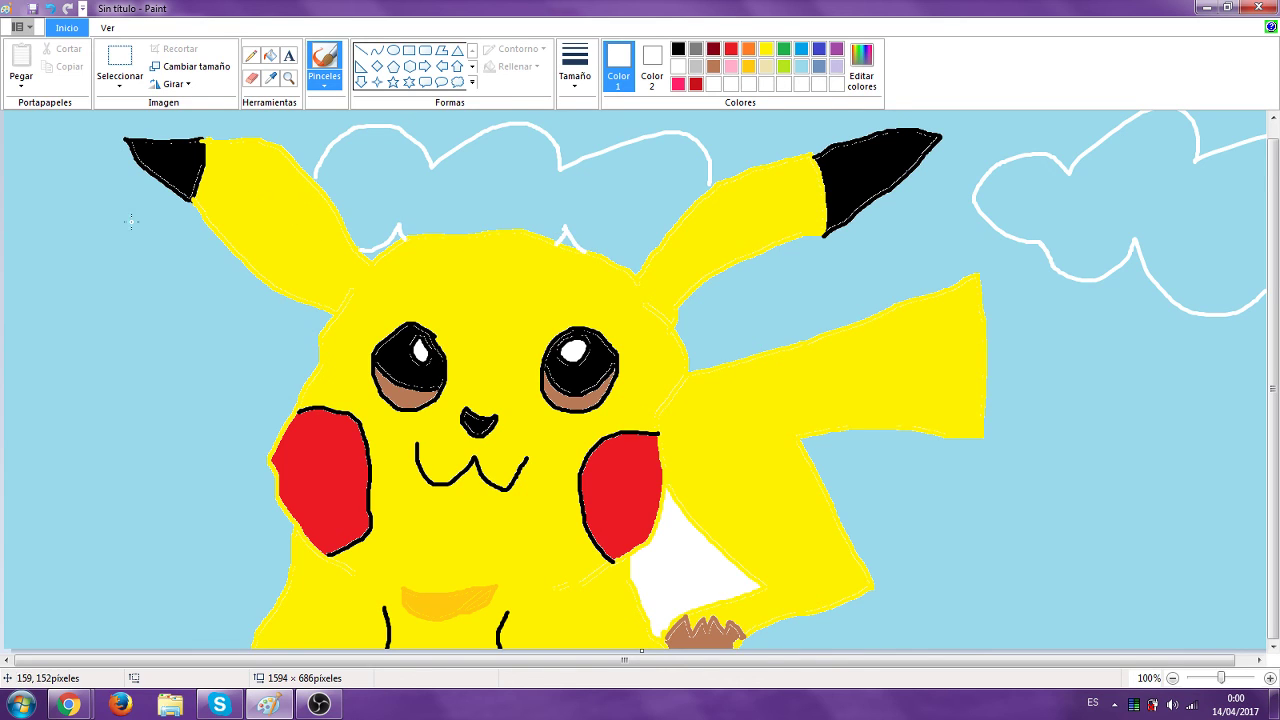
Try filling the cloud between the ears and the cloud above the tail with white, undoing each fill
click(270, 55)
click(491, 190)
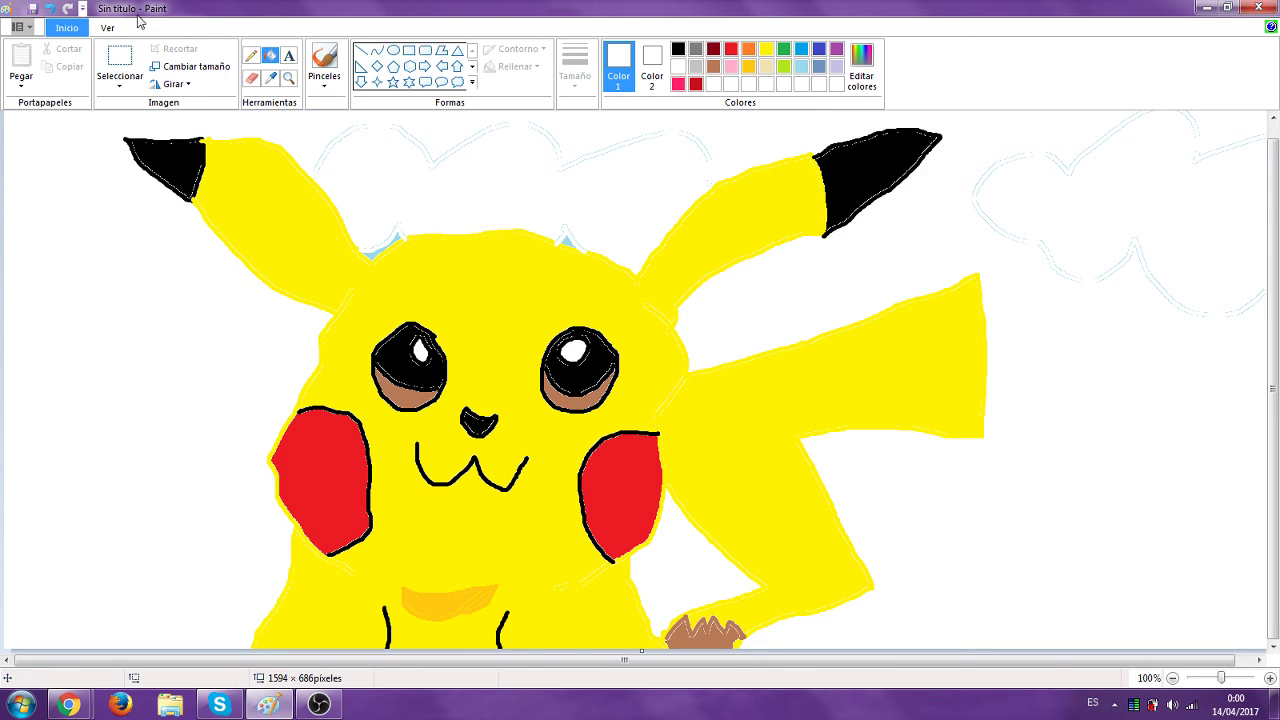
click(51, 8)
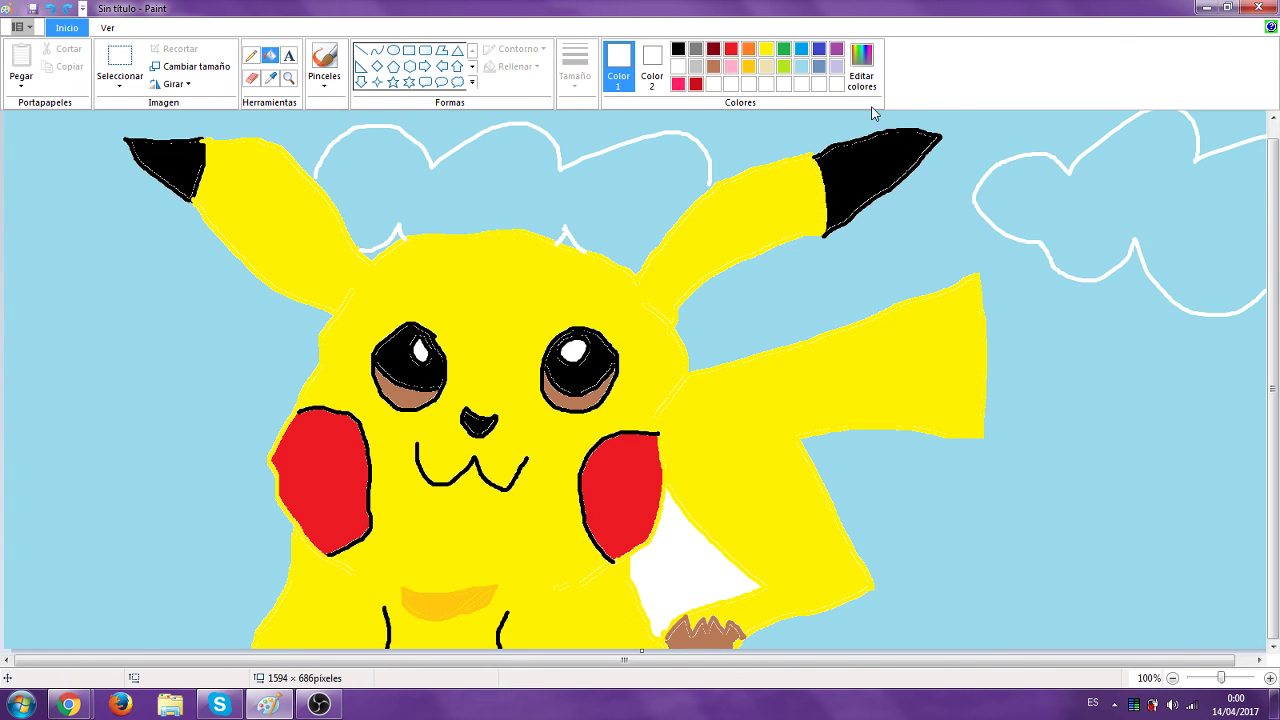
click(1110, 196)
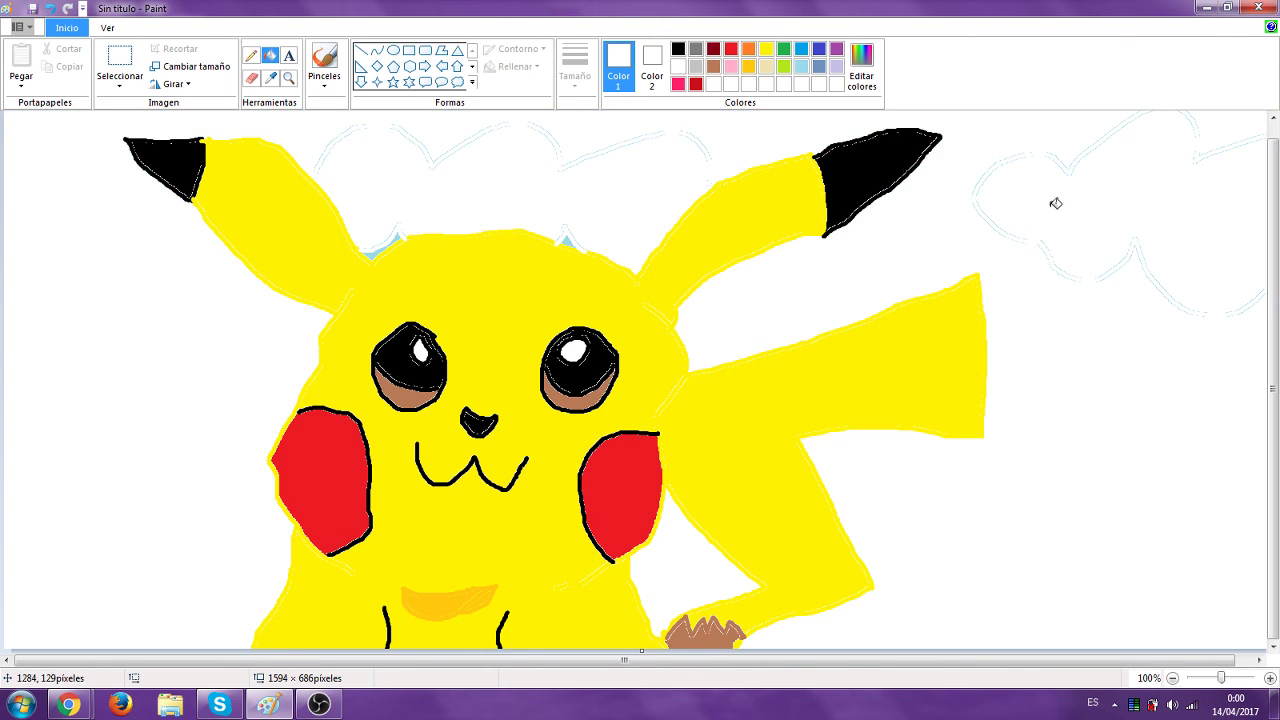
click(51, 9)
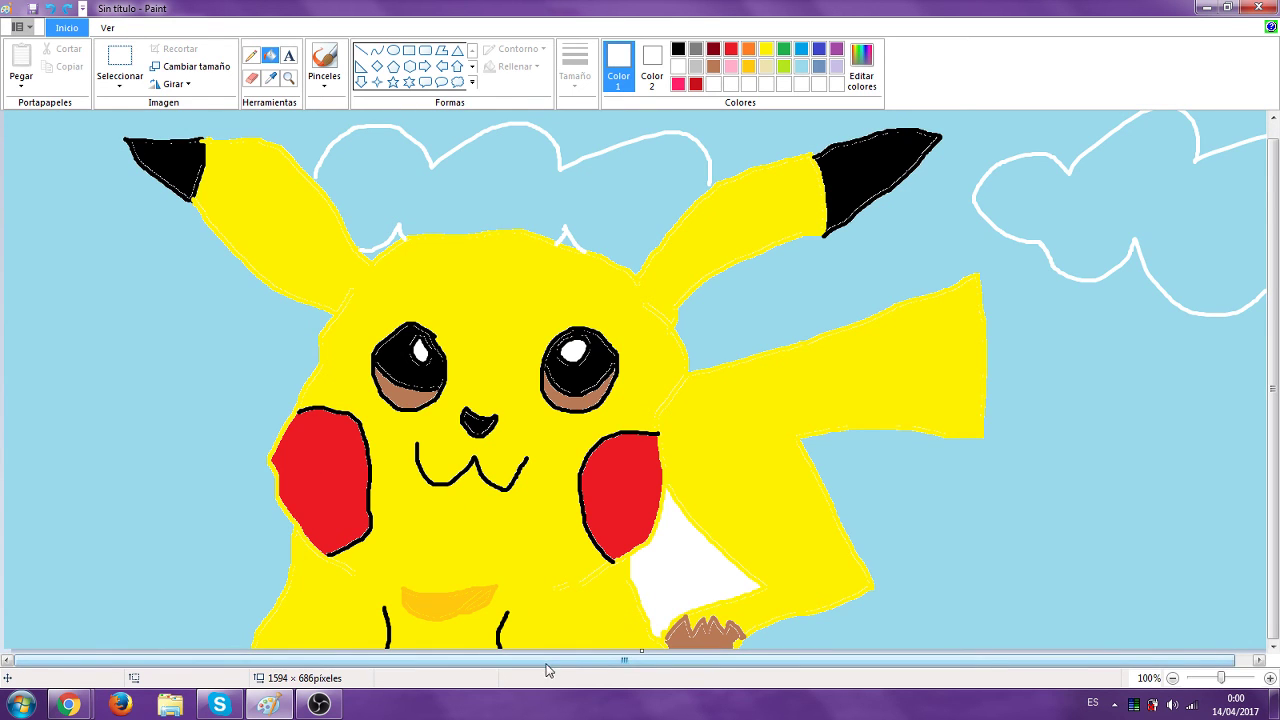
Close the gaps in the cloud outlines with white brush strokes and fill both clouds with white
drag(645, 660, 952, 679)
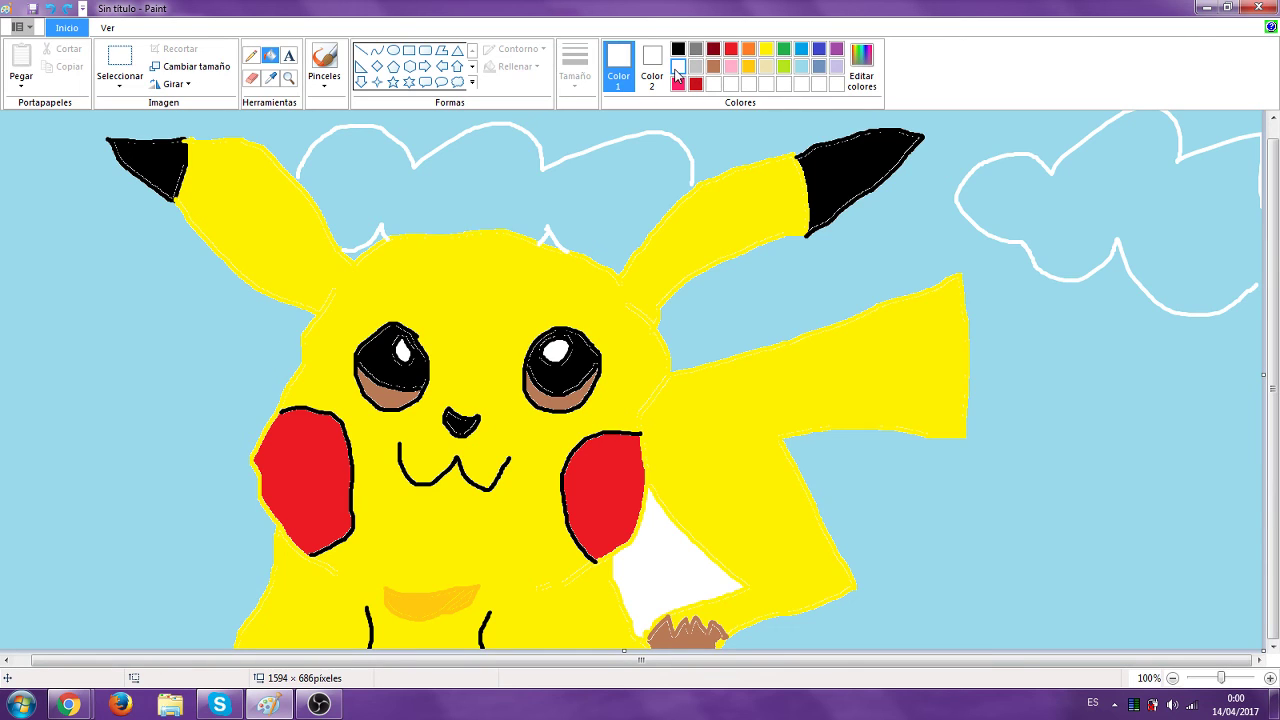
click(324, 60)
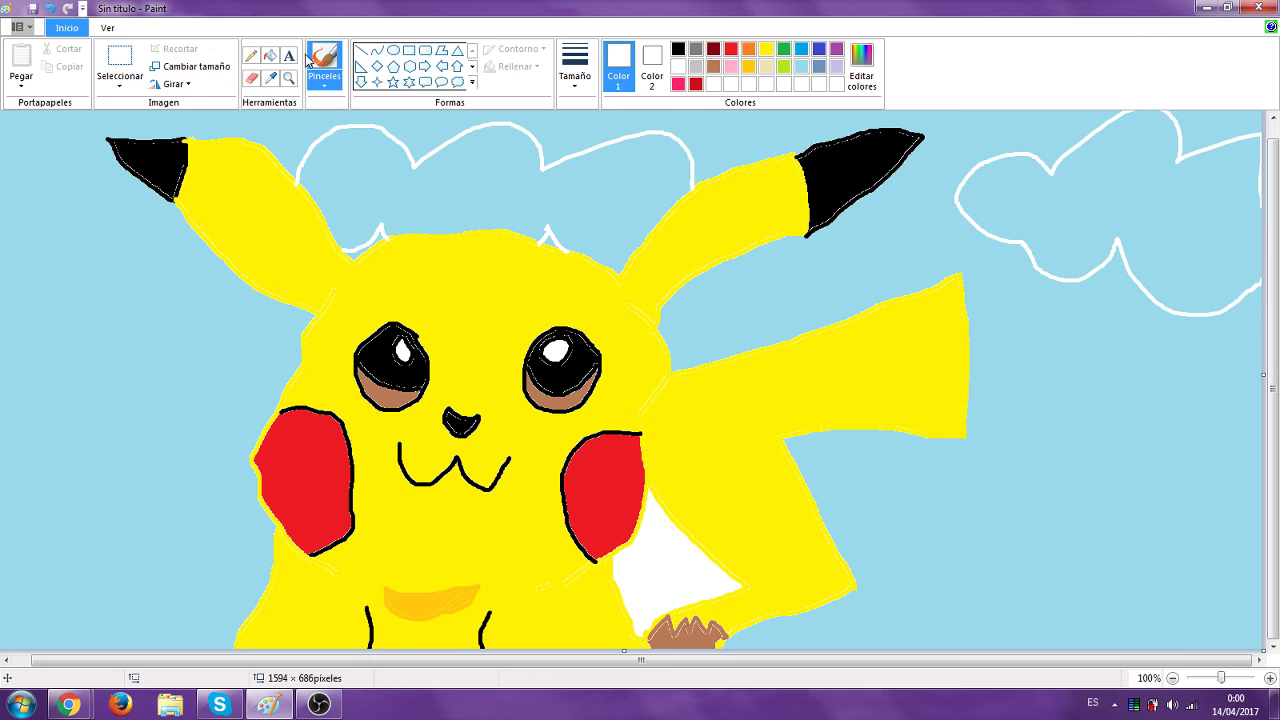
click(270, 55)
click(348, 150)
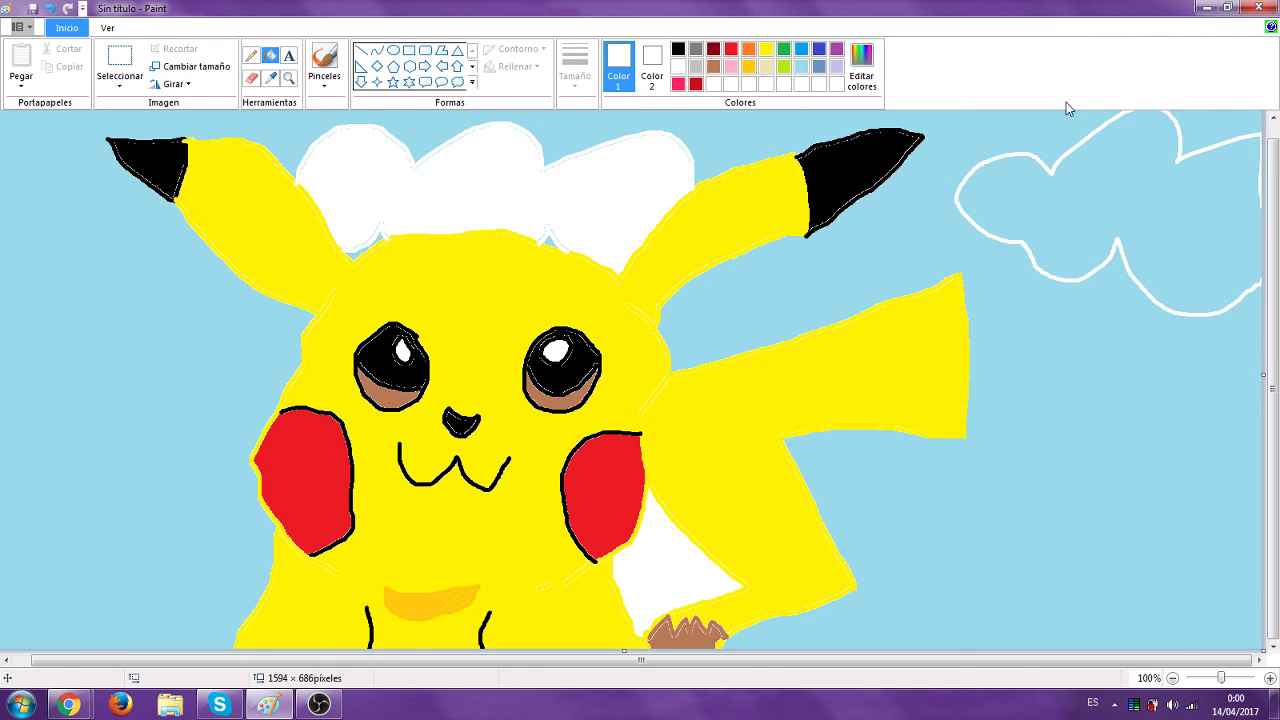
click(1163, 177)
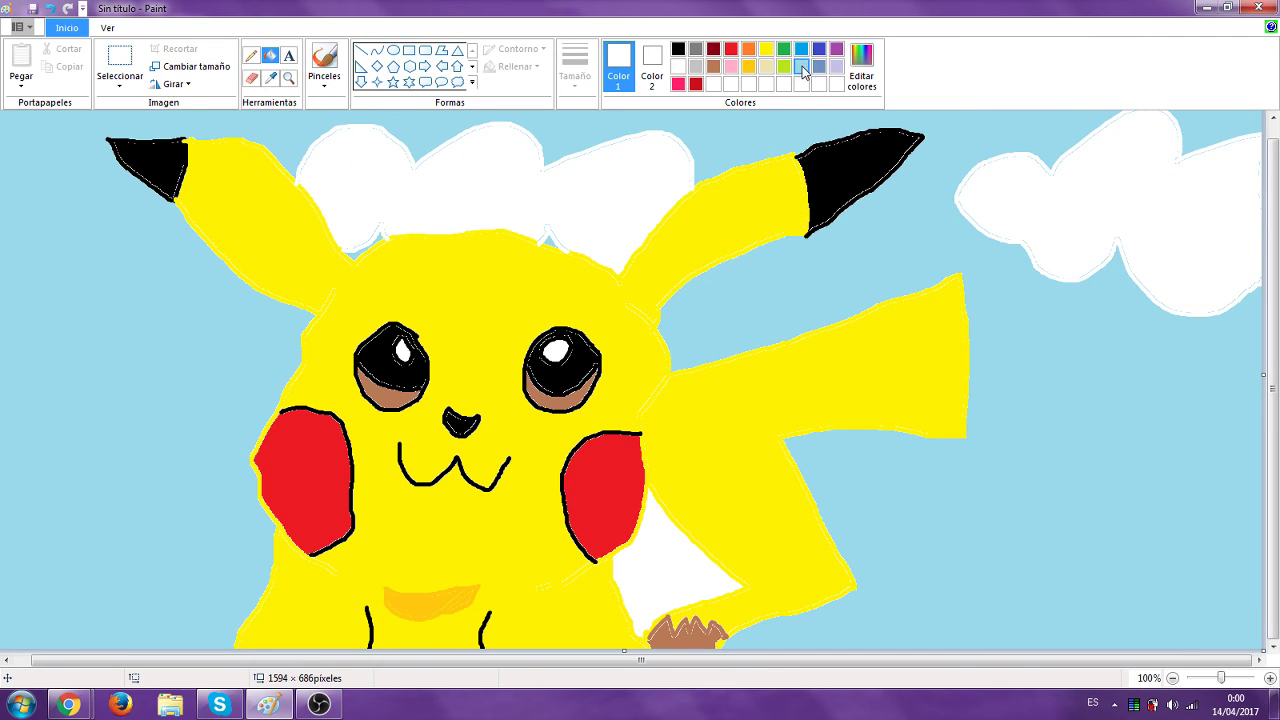
Fill the white gap between the body and the tail with light blue, and choose lime as the drawing color
click(801, 66)
click(677, 551)
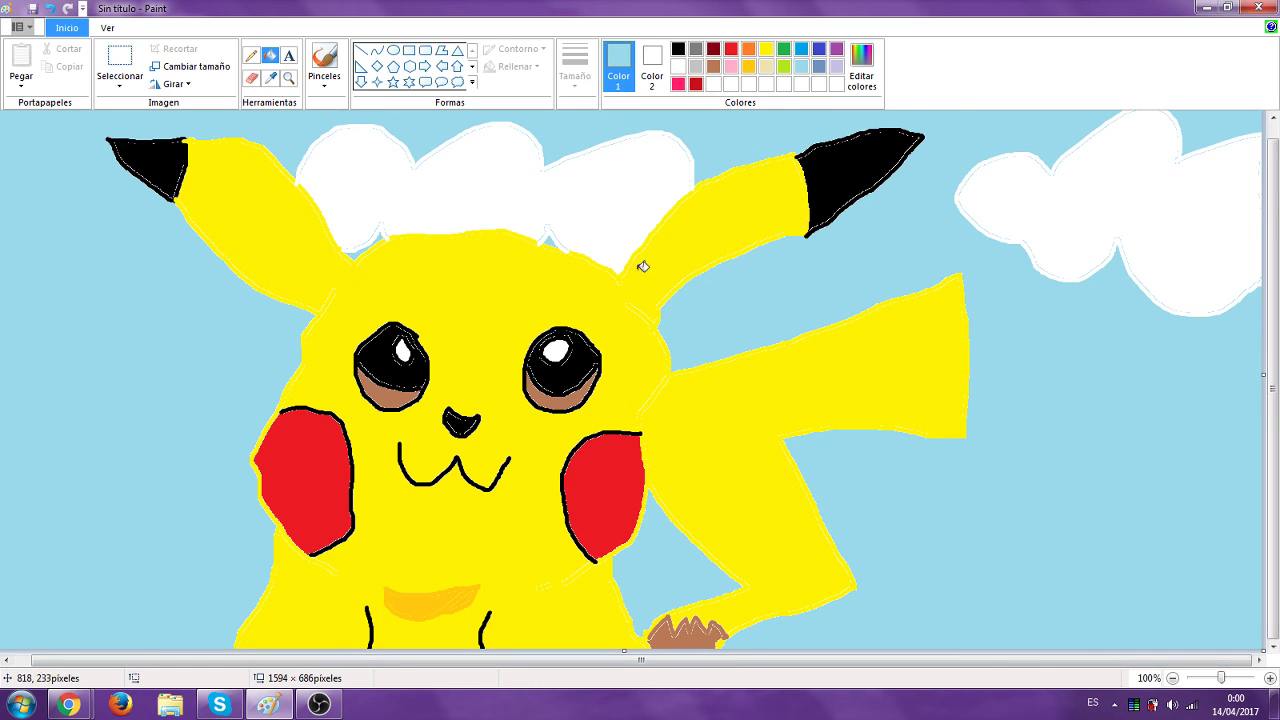
click(785, 66)
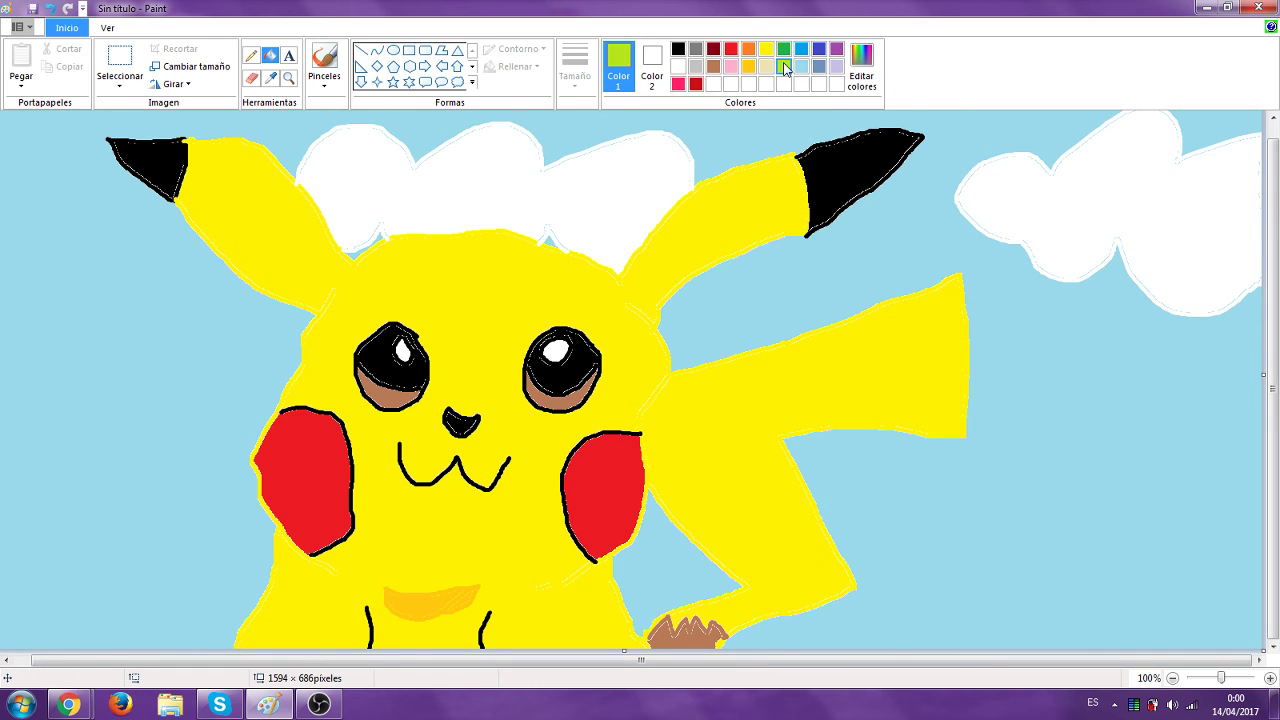